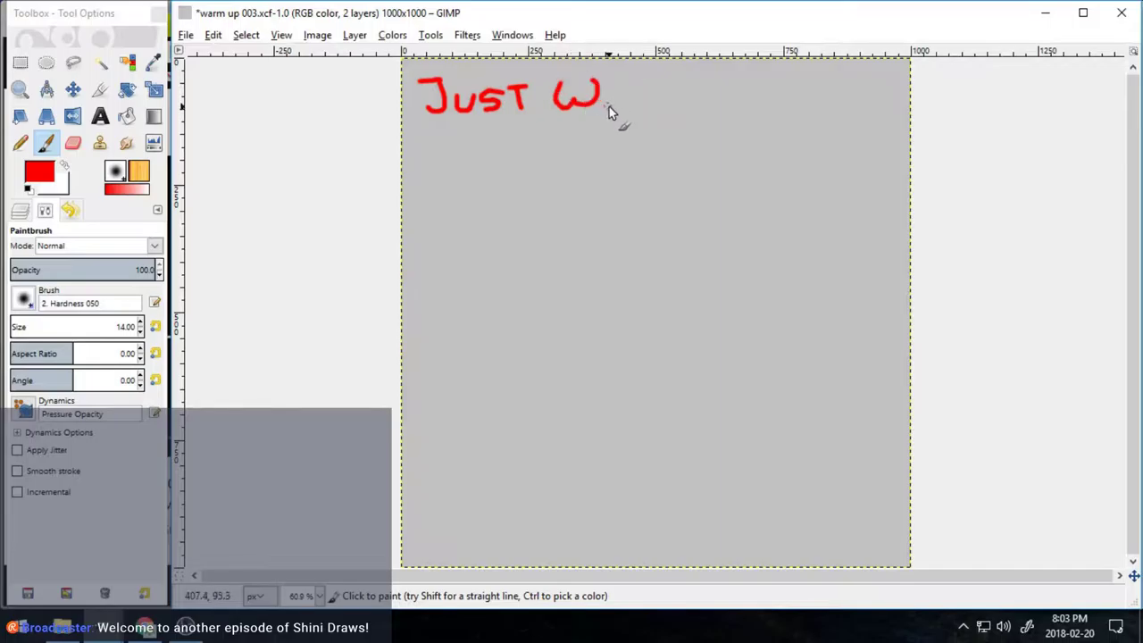
- Finish hand-lettering the red heading "JUST WARMING UP..." across the top of the canvas, ending with three dots
drag(644, 88, 633, 107)
drag(638, 83, 637, 111)
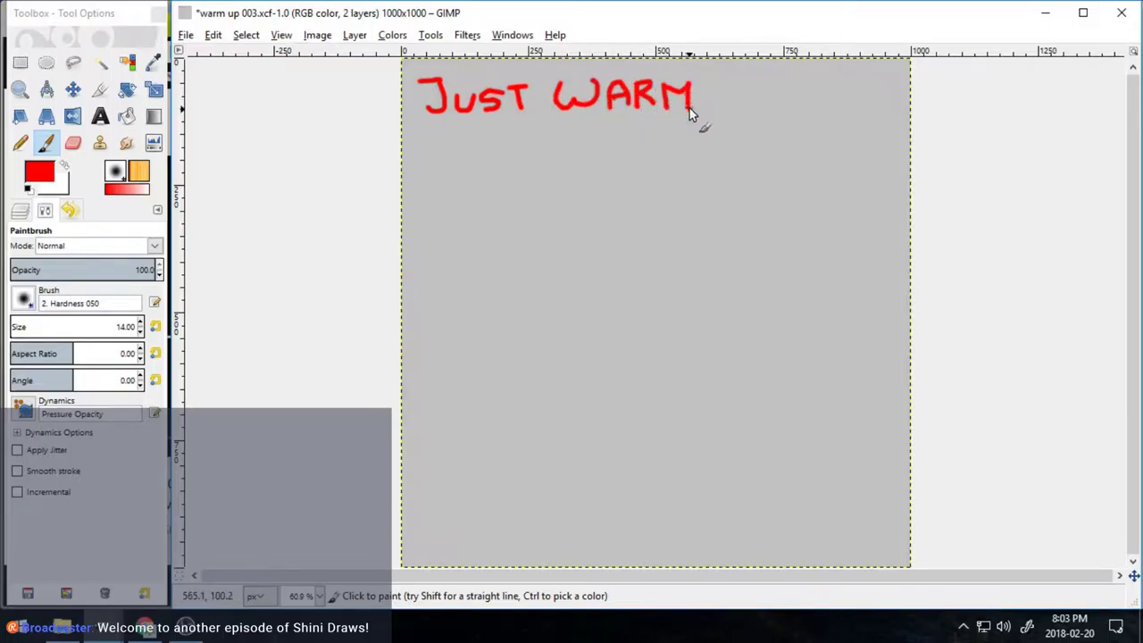
drag(715, 84, 738, 79)
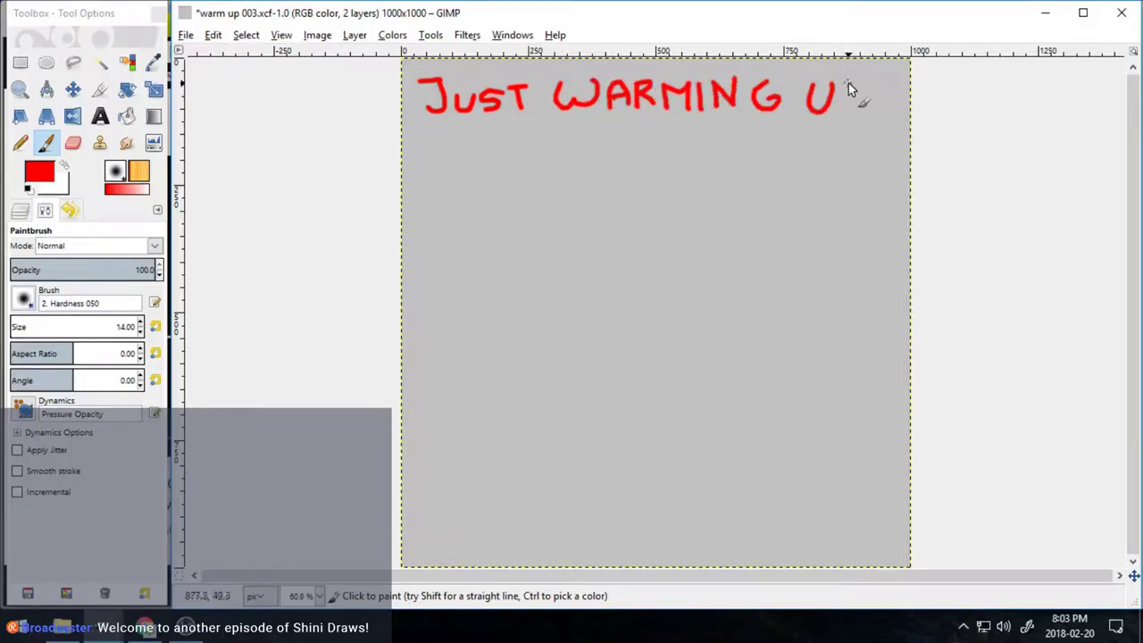
drag(849, 82, 850, 116)
drag(849, 80, 853, 98)
click(865, 109)
click(886, 106)
click(900, 103)
- Create a transparent 1000 by 1000 px layer named "sketch" above the text layer
click(19, 210)
click(28, 592)
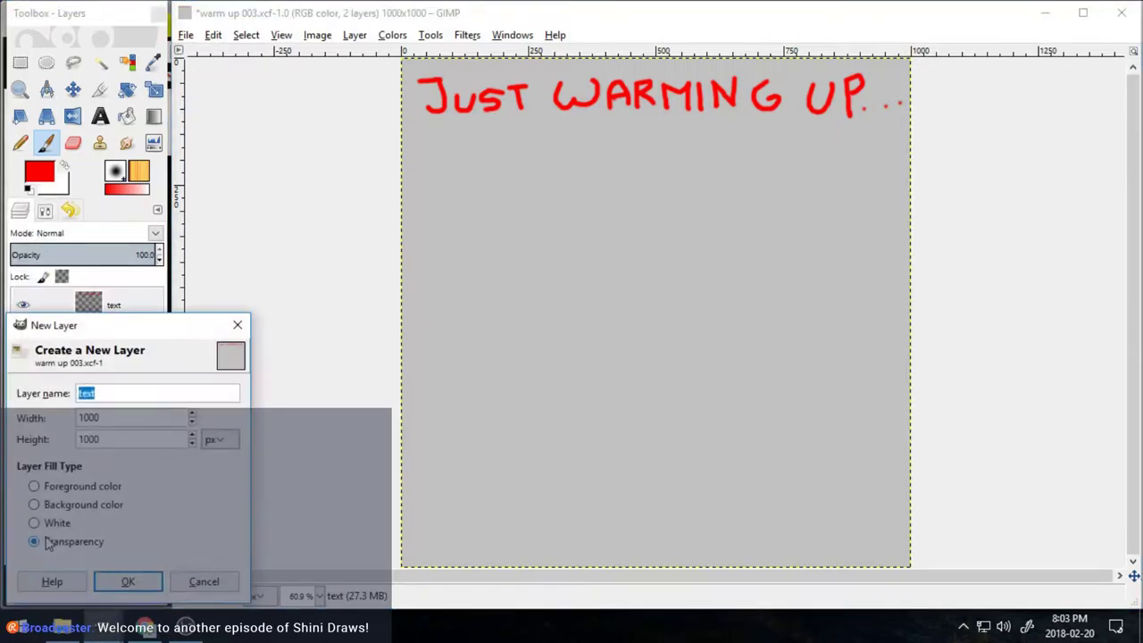
text(sketch)
key(Return)
- Set up the Paintbrush with size 7 and dark green (005b00) for sketching on the empty canvas below the heading
key(z)
click(45, 210)
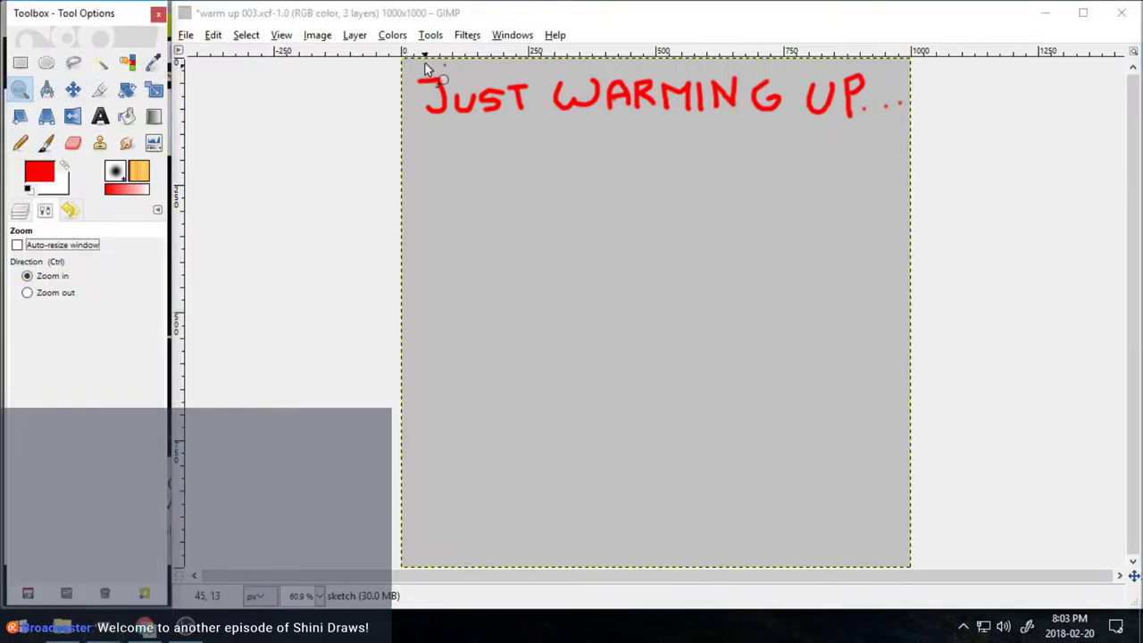
drag(404, 113, 927, 527)
click(46, 143)
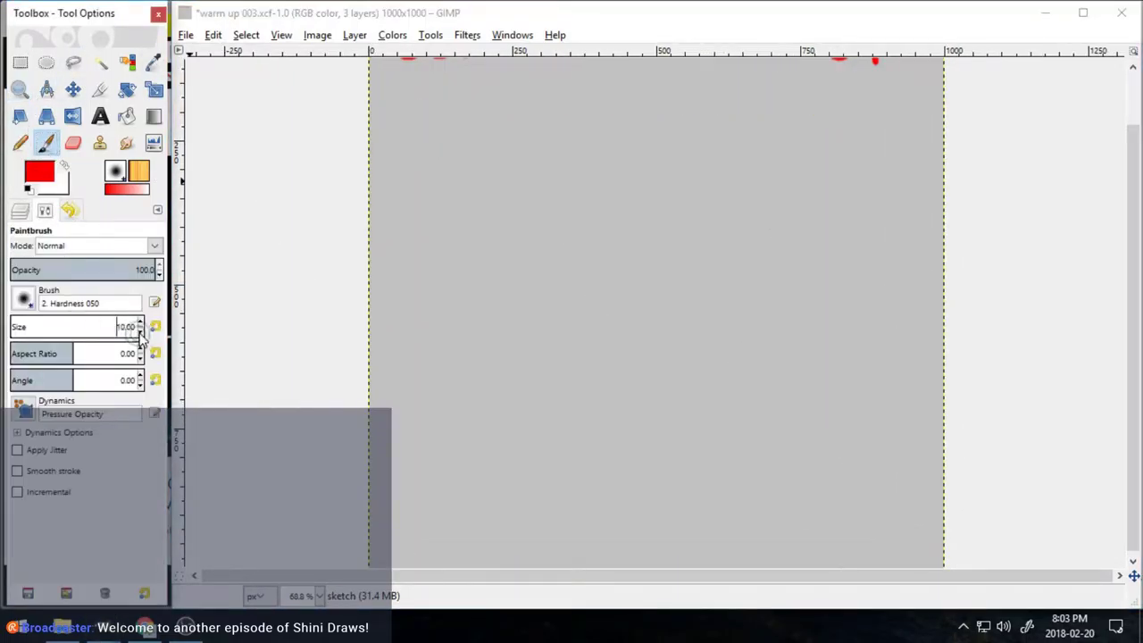
click(40, 175)
click(430, 360)
click(441, 401)
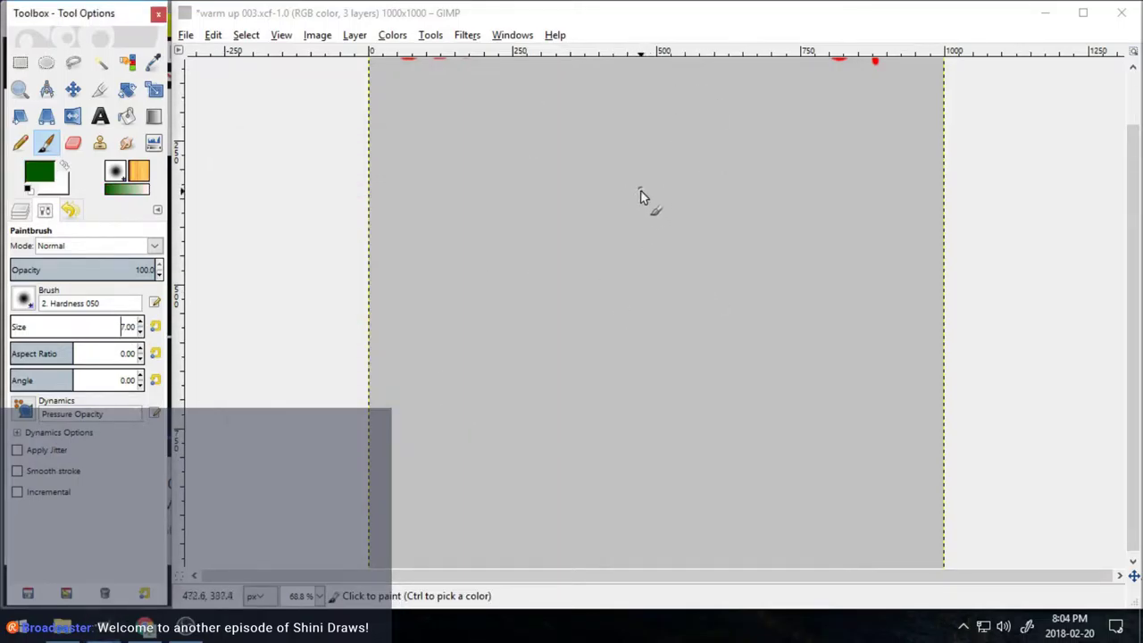
- Sketch the cat's round head with a curved vertical guideline and two pointed ears
drag(647, 170, 689, 378)
drag(540, 293, 755, 349)
drag(661, 179, 649, 424)
drag(692, 207, 755, 284)
drag(558, 196, 634, 154)
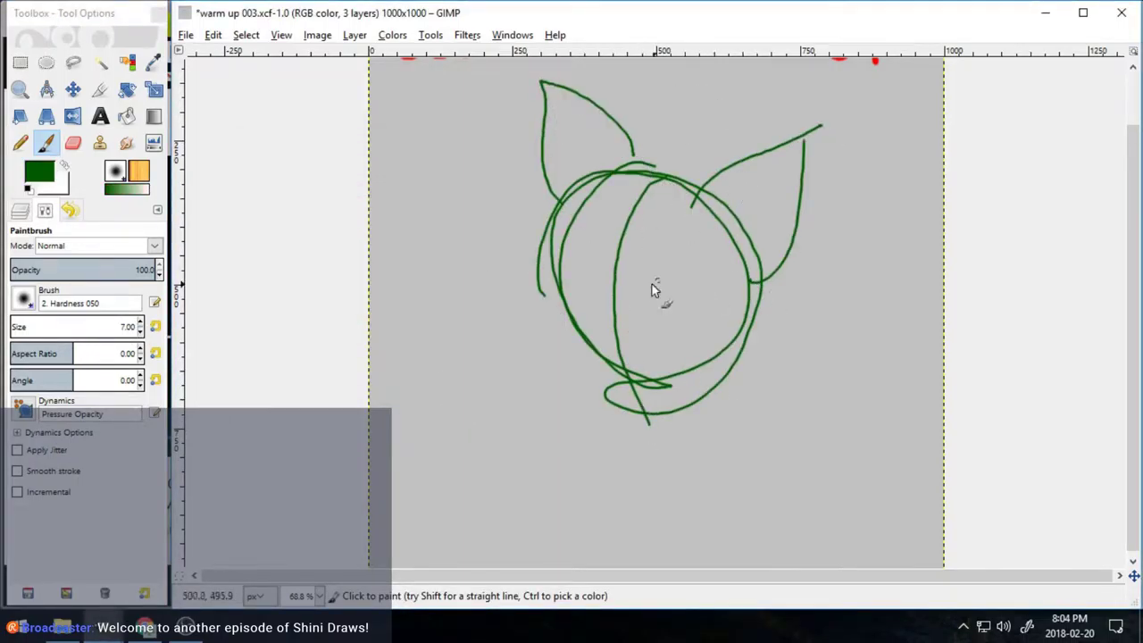
- Sketch the horizontal eye guideline, eye arcs, nose, mouth and cheek lines on the cat's face
drag(550, 269, 724, 296)
mouse_move(604, 330)
mouse_down()
mouse_move(650, 302)
mouse_move(606, 335)
mouse_move(646, 344)
mouse_up()
drag(653, 293, 696, 279)
drag(539, 284, 605, 373)
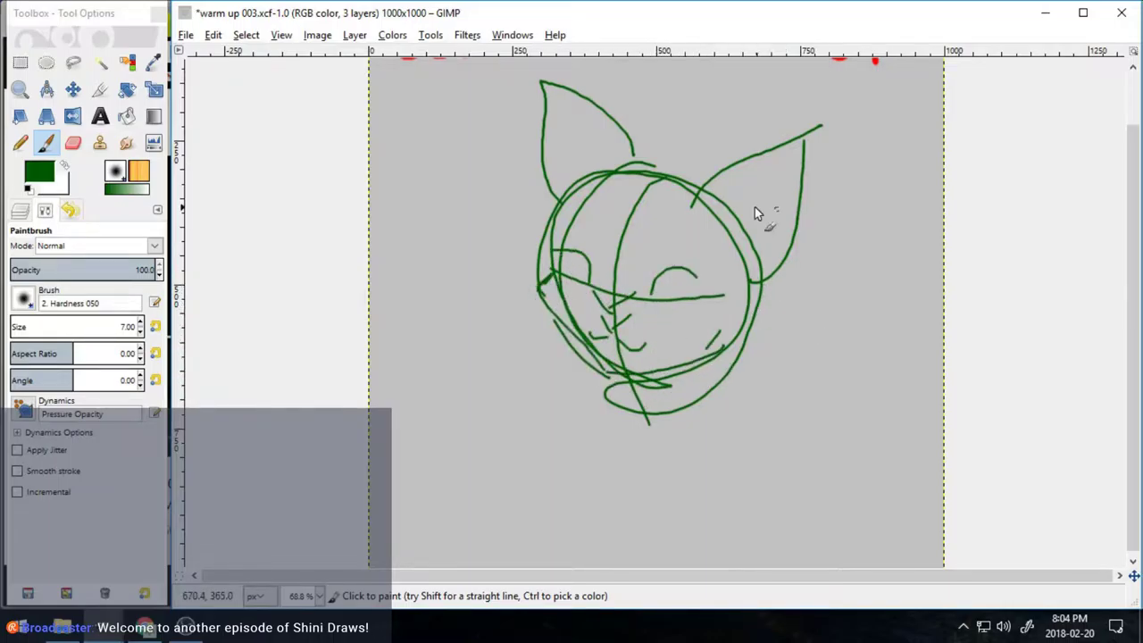
- Sketch the cat's two front paws and the back and belly curves, running to the canvas's right edge
drag(751, 243, 939, 293)
drag(594, 363, 565, 424)
drag(692, 395, 655, 464)
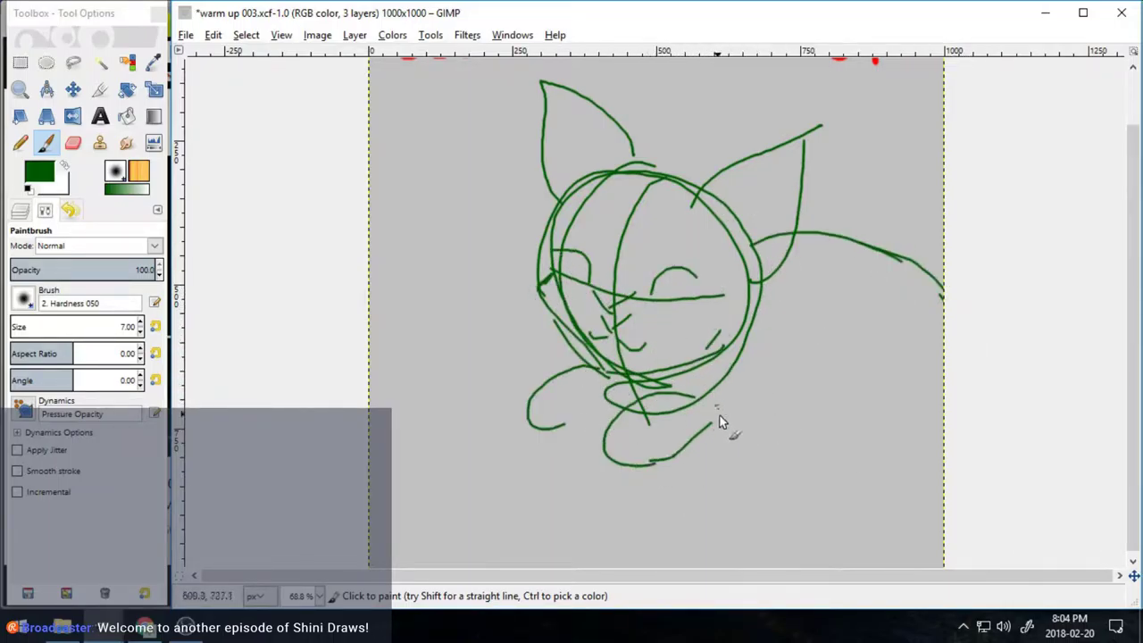
drag(718, 409, 943, 424)
- Move the sketch layer left and slightly down to make room for the body, and return to the Paintbrush
key(m)
mouse_move(628, 310)
mouse_down()
mouse_move(568, 344)
mouse_move(498, 344)
mouse_up()
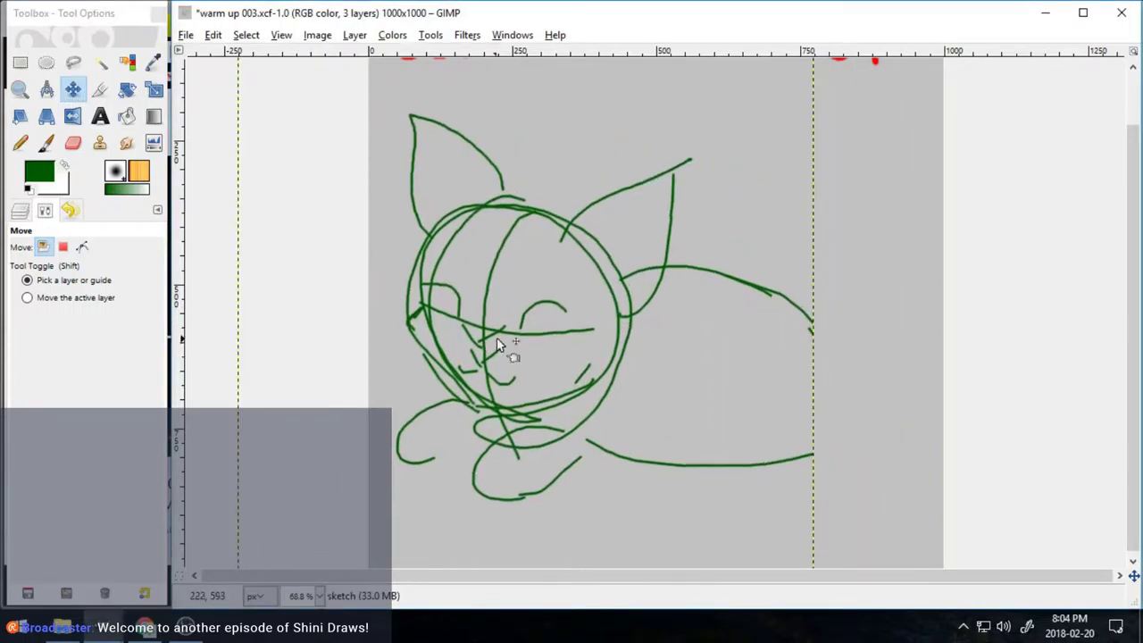
key(p)
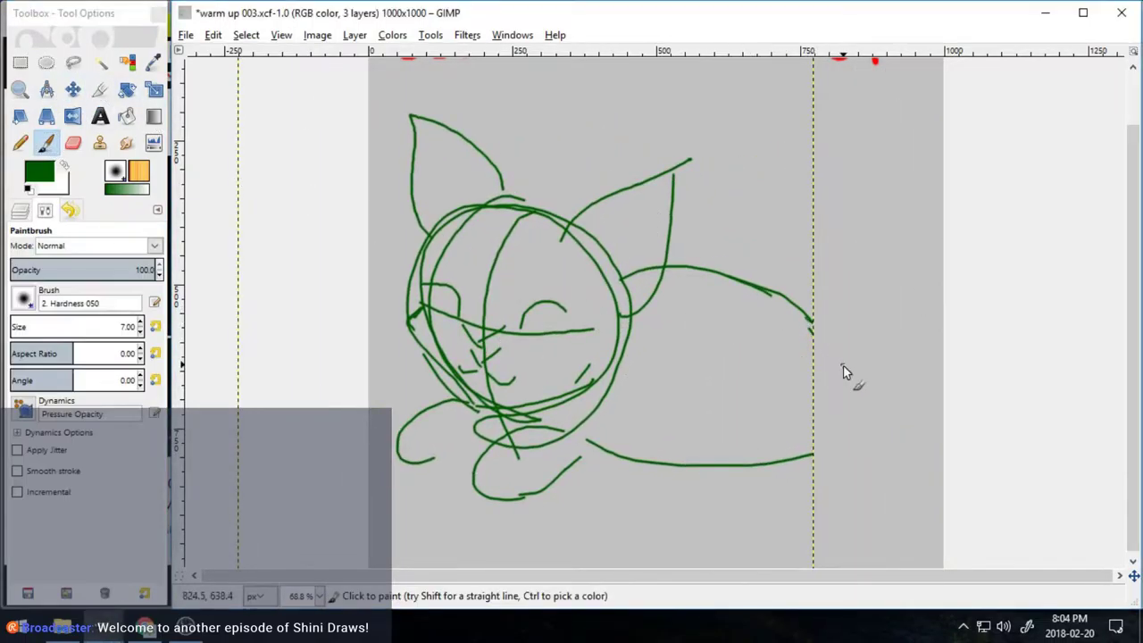
- Create a new transparent layer named "line" above the sketch layer
key(ctrl+l)
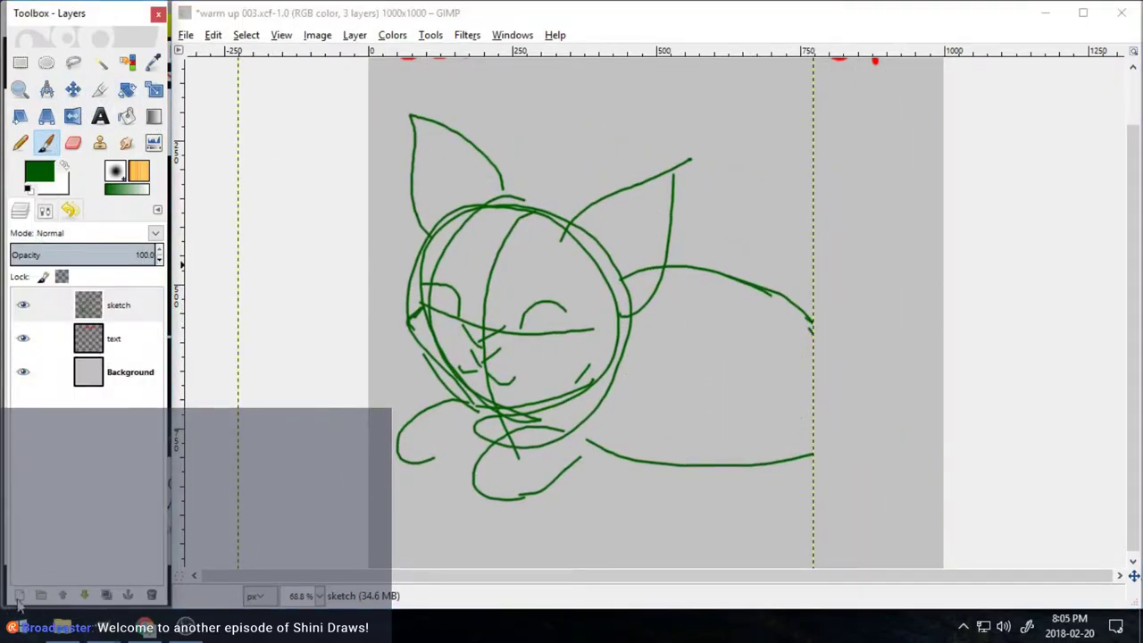
click(19, 597)
text(line)
key(Return)
- Set the foreground colour to dark red (700000) and the brush size to 5 for the line art
click(38, 183)
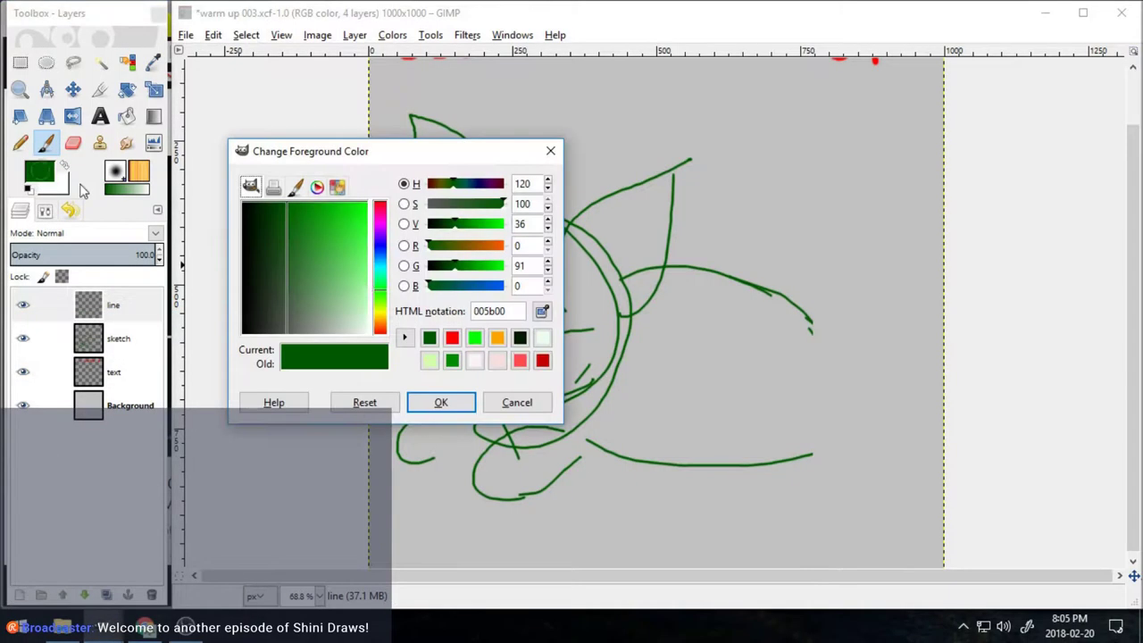
click(542, 360)
click(303, 247)
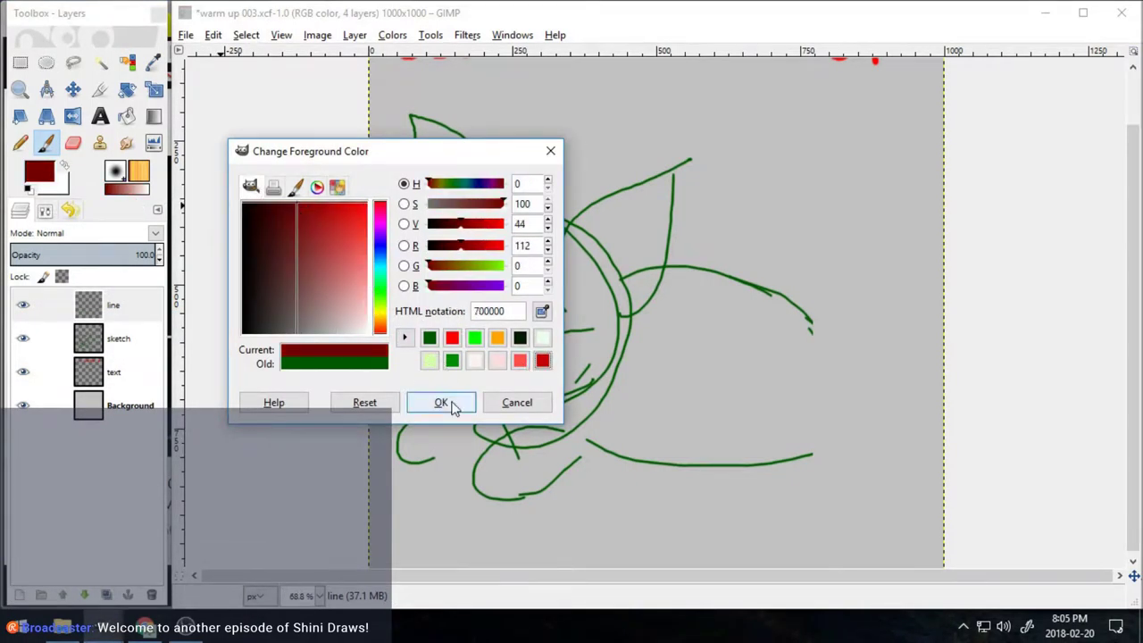
click(442, 402)
- Ink the cat's head outline with jagged cheek fur, and the right ear with its inner fold line
mouse_move(570, 221)
mouse_down()
mouse_move(432, 223)
mouse_move(451, 227)
mouse_move(410, 294)
mouse_move(412, 349)
mouse_move(495, 418)
mouse_up()
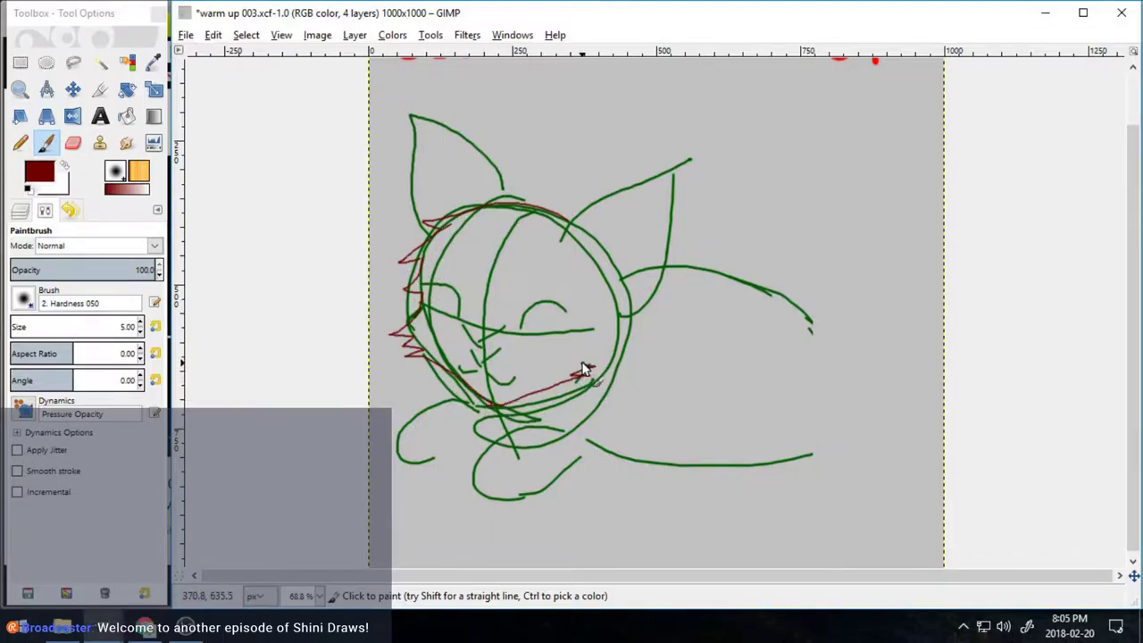
drag(583, 369, 611, 349)
drag(674, 185, 668, 263)
drag(576, 237, 655, 197)
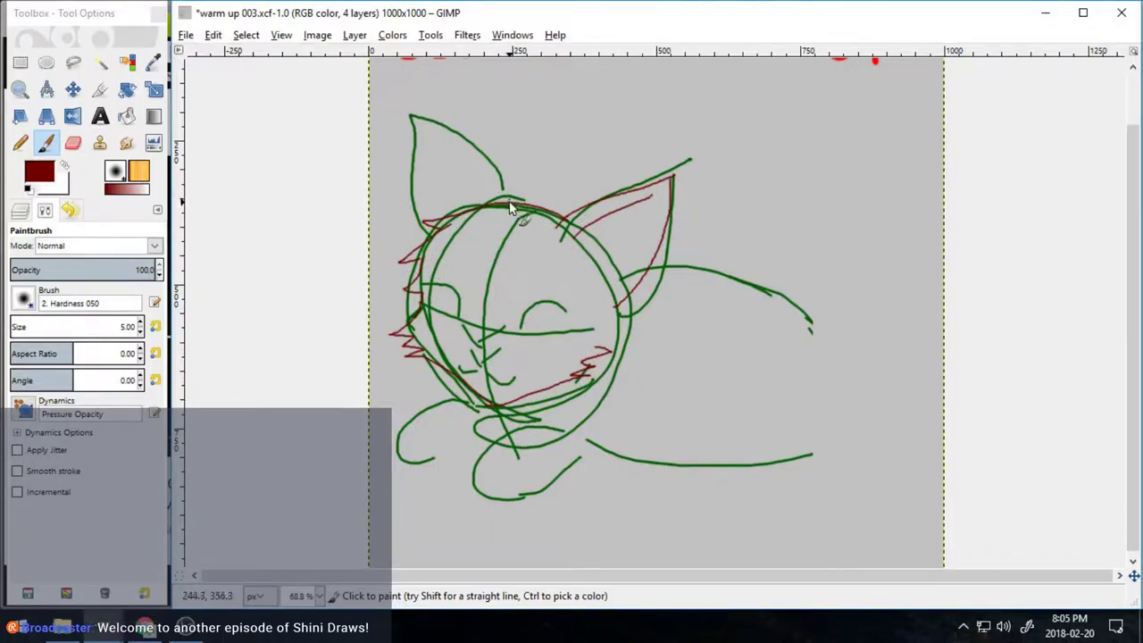
- Undo the first left ear outline and redraw the ear slightly further out with an inner fold line
drag(500, 201, 420, 239)
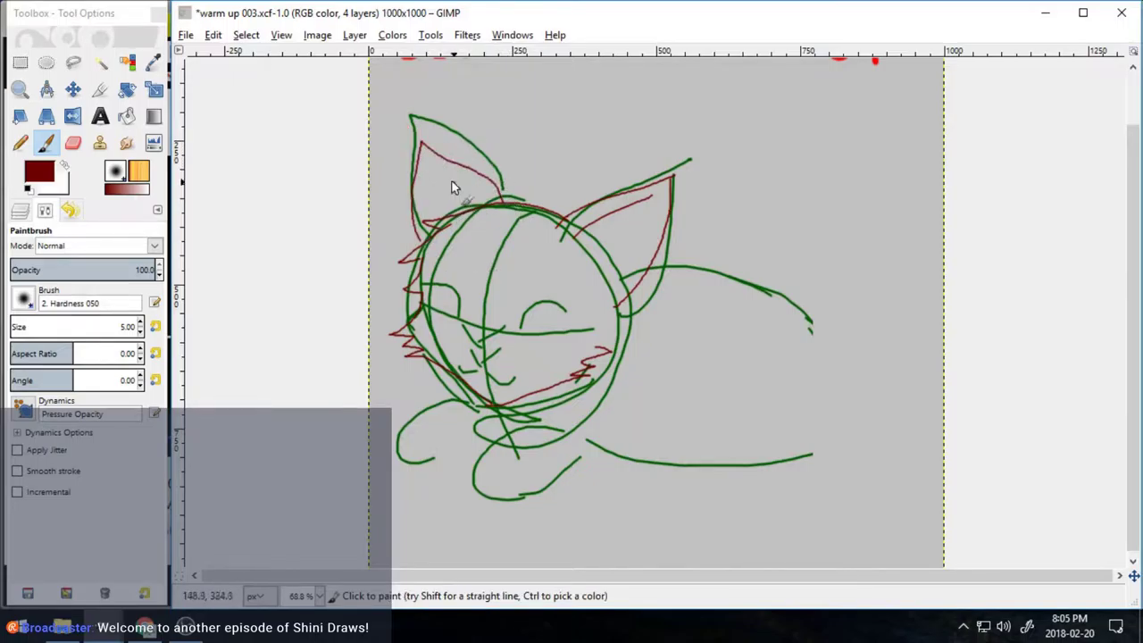
key(ctrl+z)
mouse_move(500, 201)
mouse_down()
mouse_move(405, 129)
mouse_move(416, 247)
mouse_up()
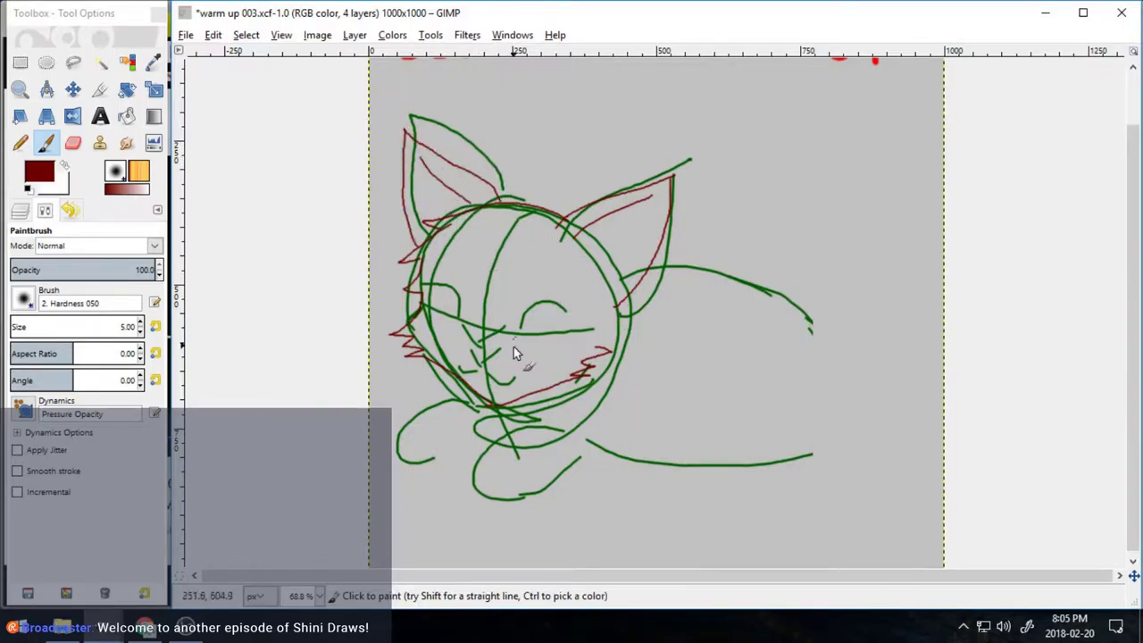
- Ink the cat's eyes, nose and mouth, both front paws and the full rounded body outline
drag(516, 329, 555, 333)
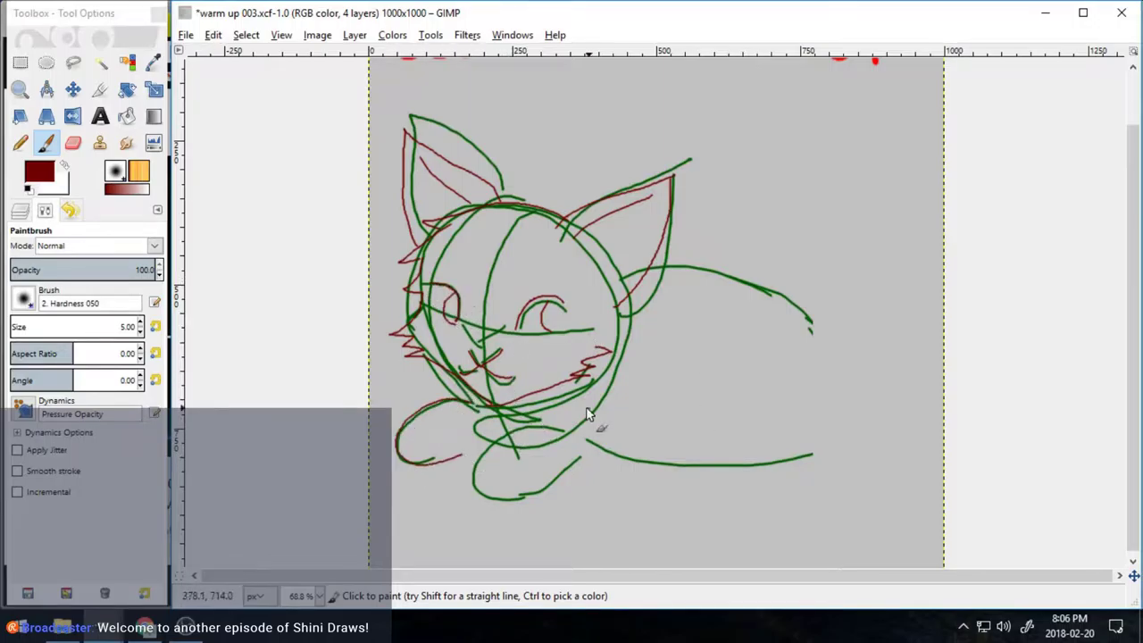
drag(534, 425, 583, 447)
mouse_move(657, 261)
mouse_down()
mouse_move(880, 393)
mouse_move(651, 483)
mouse_up()
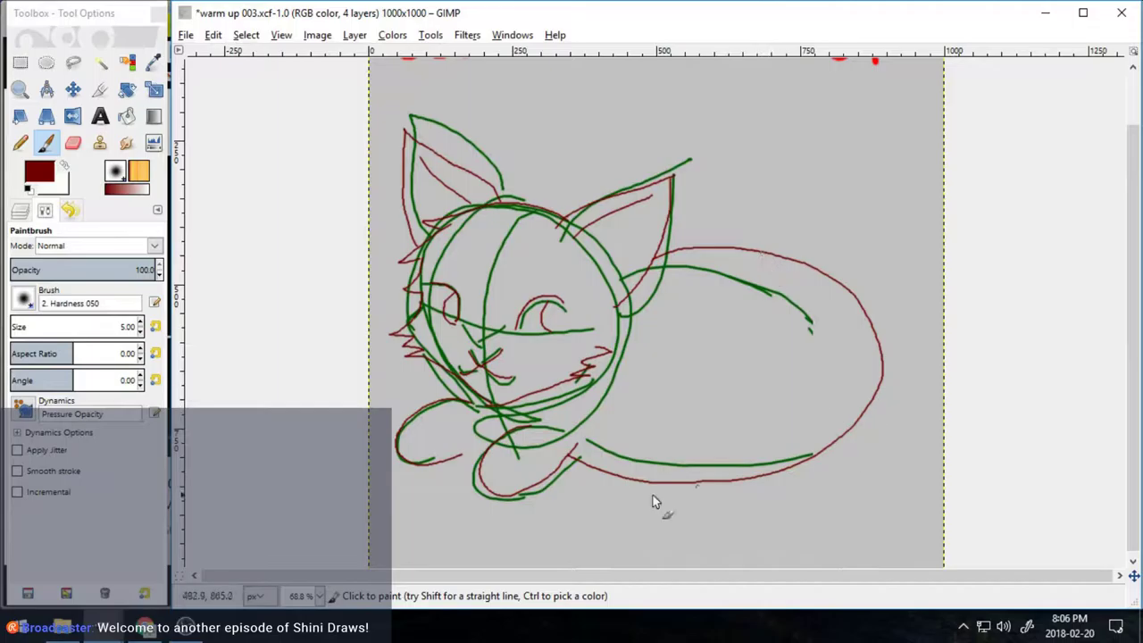
- Delete the sketch layer so only the red line art remains over the text and background
click(20, 210)
click(85, 343)
click(151, 594)
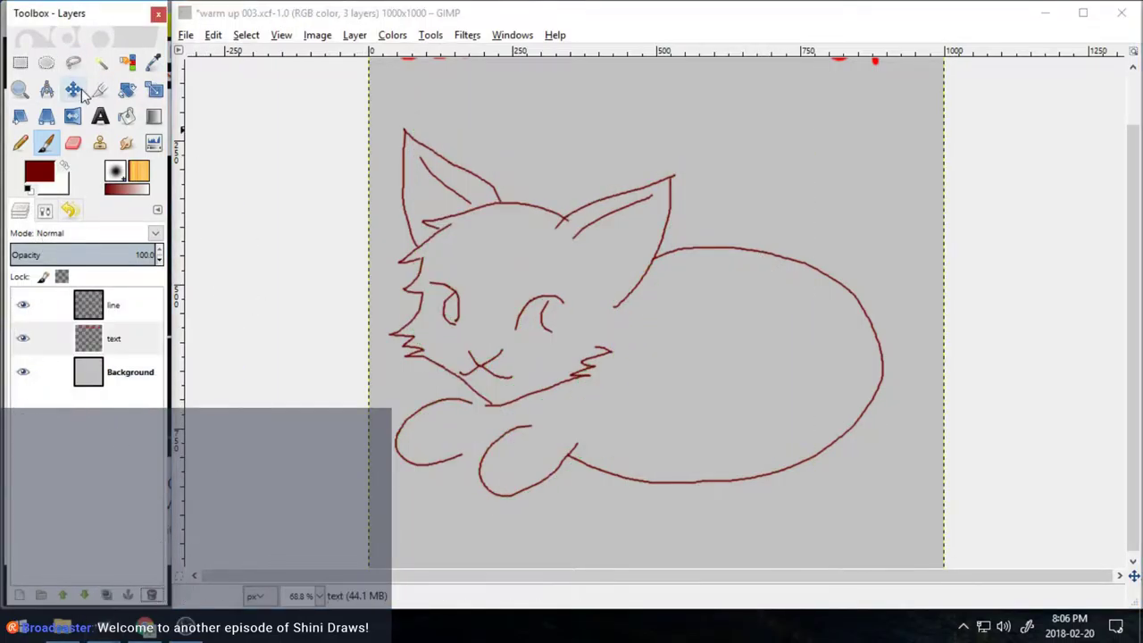
- Create a new transparent layer named "colour" between the line and text layers
click(16, 594)
text(colour)
key(Return)
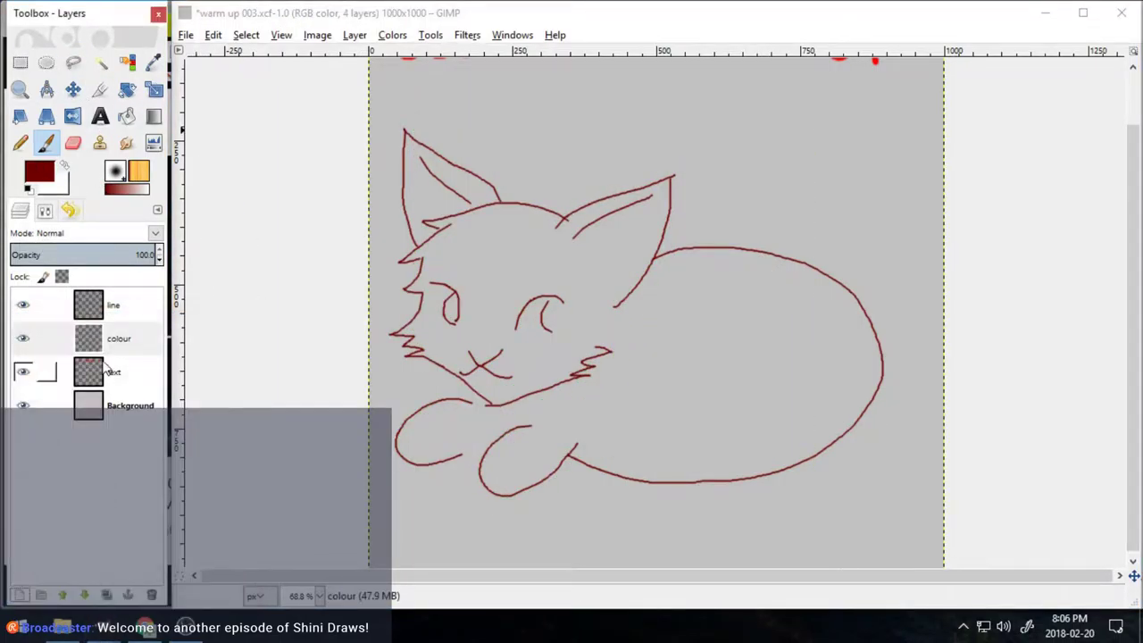
- Trace the left ear's outer edge, left cheek fur, jaw and front paws in brown with a size 7 brush on the colour layer
click(42, 174)
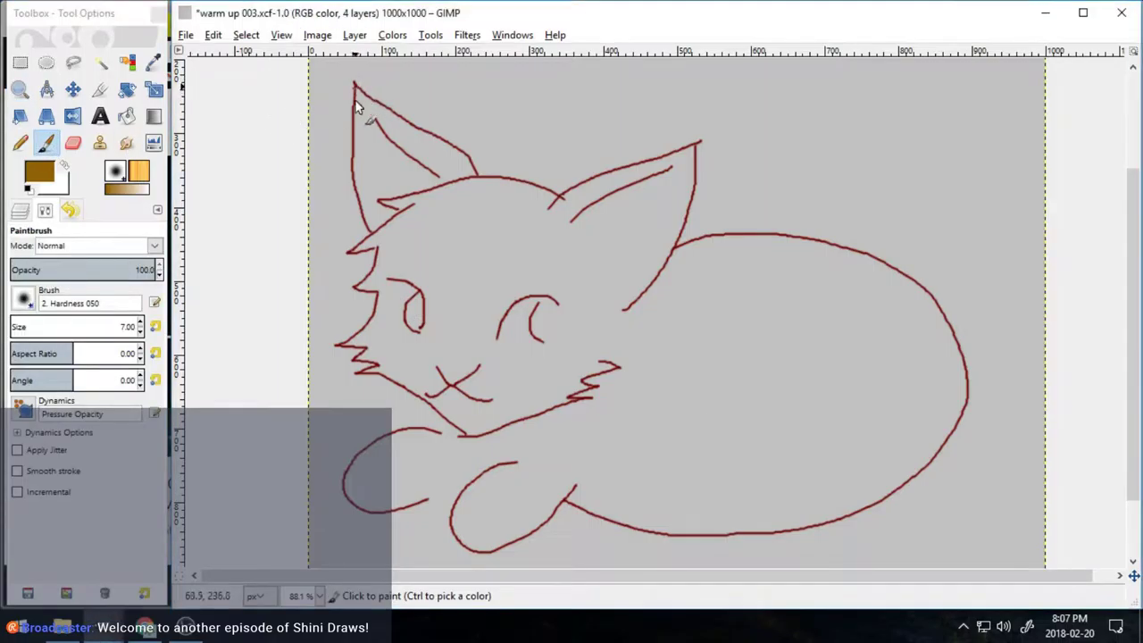
drag(354, 85, 368, 234)
click(27, 213)
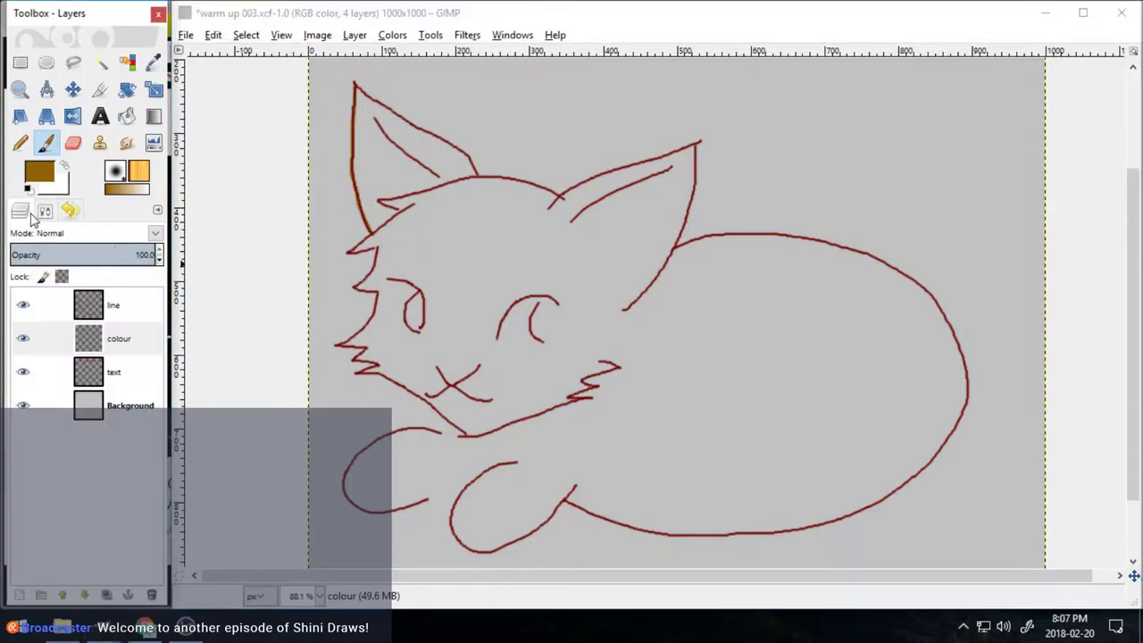
drag(416, 206, 384, 253)
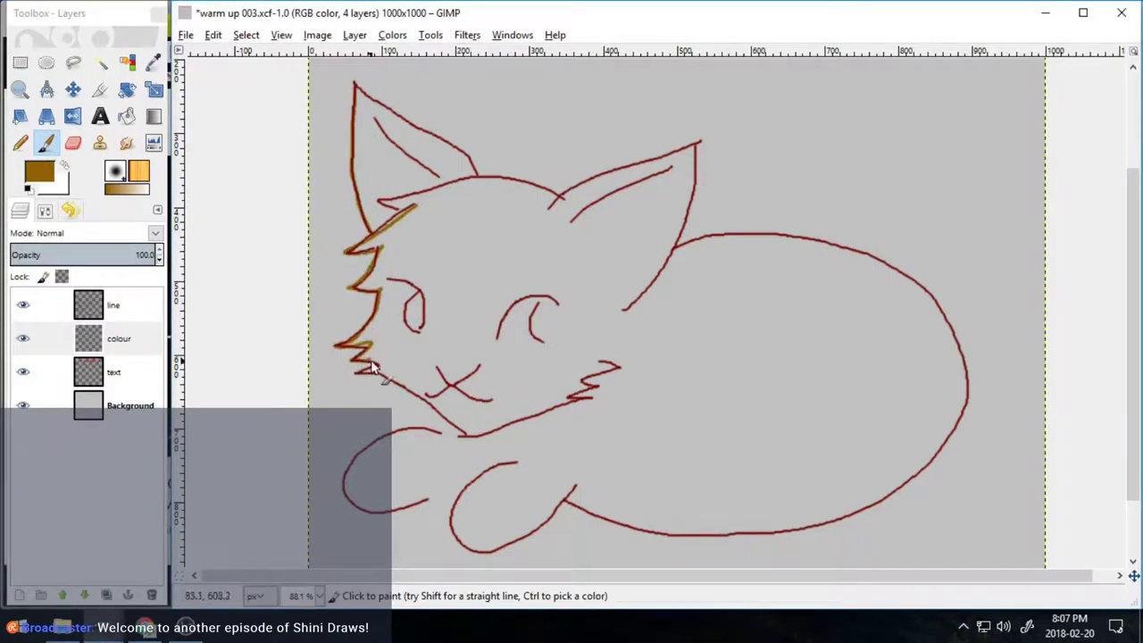
drag(355, 348, 373, 366)
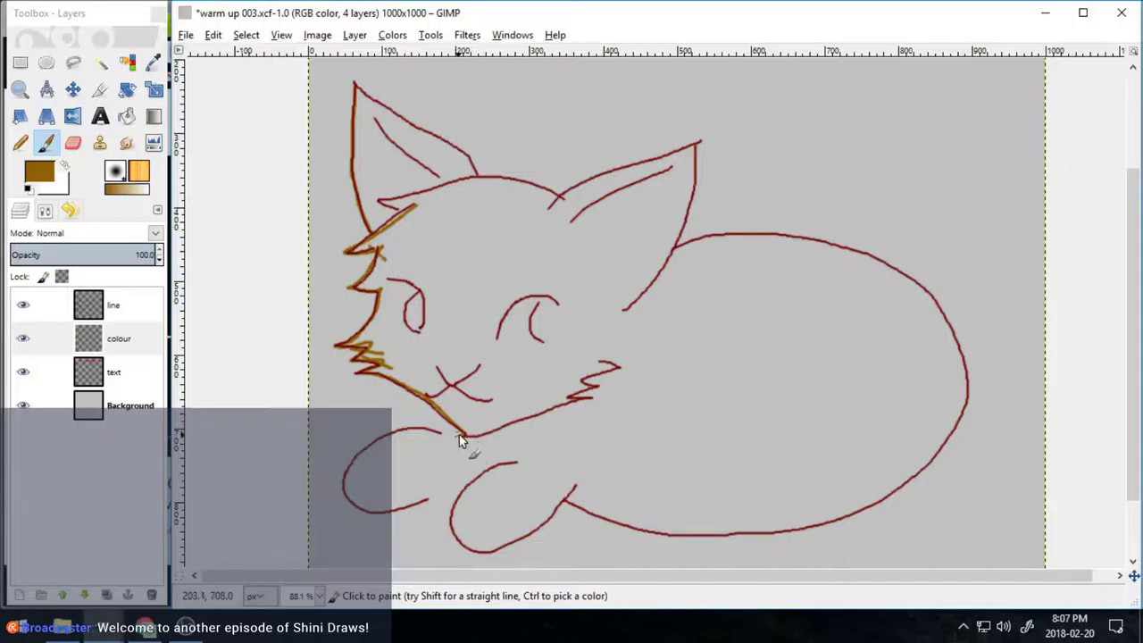
mouse_move(354, 461)
mouse_down()
mouse_move(356, 502)
mouse_move(457, 498)
mouse_up()
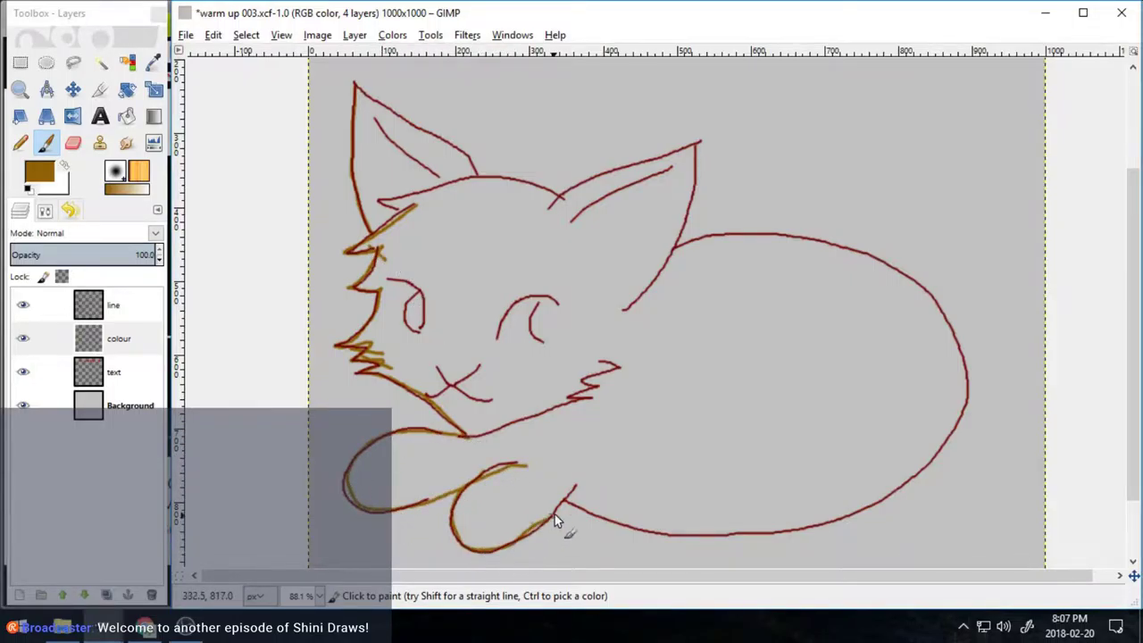
- Trace the remaining ear edges, the top of the head and the body in brown to close the colour outline
drag(356, 90, 451, 152)
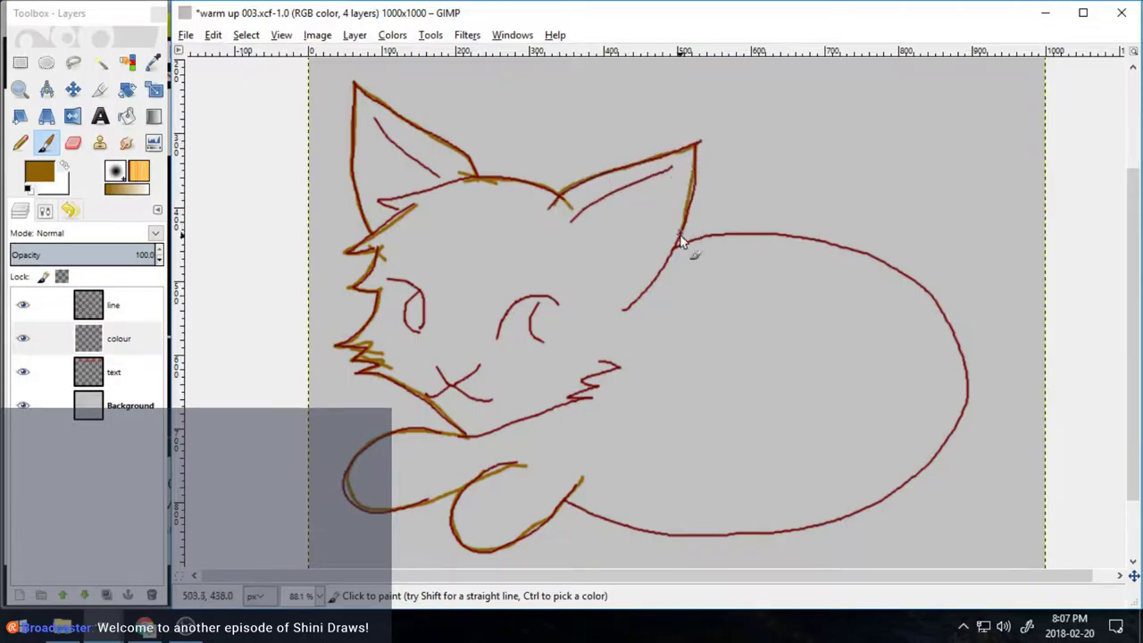
mouse_move(681, 241)
mouse_down()
mouse_move(718, 238)
mouse_move(812, 243)
mouse_move(905, 274)
mouse_move(948, 321)
mouse_move(970, 404)
mouse_up()
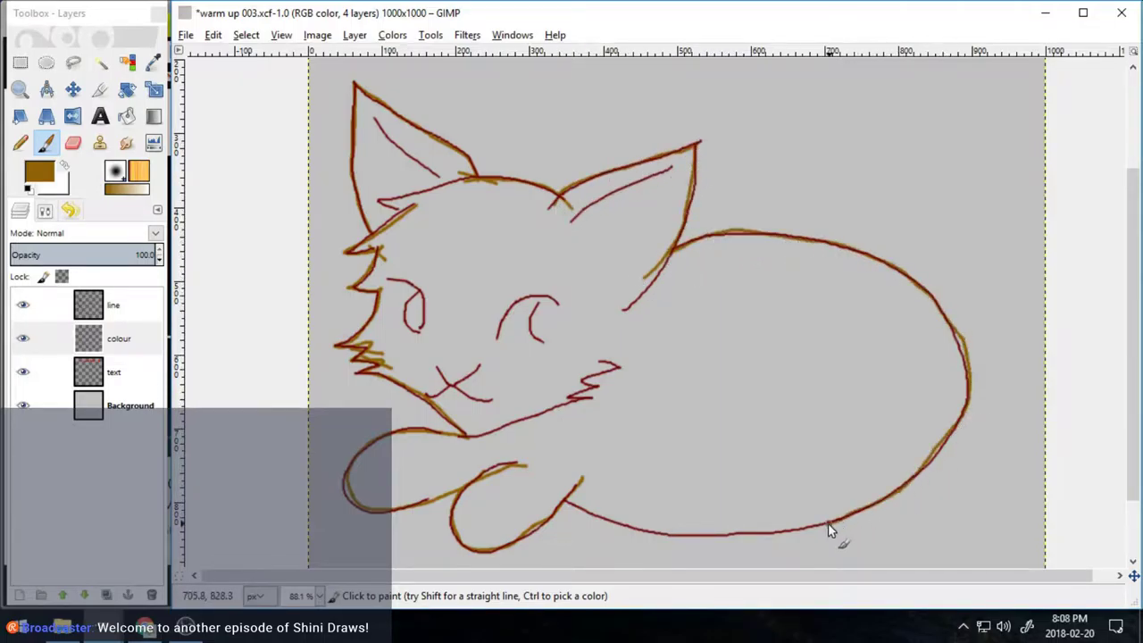
drag(658, 535, 565, 499)
- Bucket-fill the closed cat outline with brown and cover the unfilled gaps along the lines
click(126, 116)
click(402, 211)
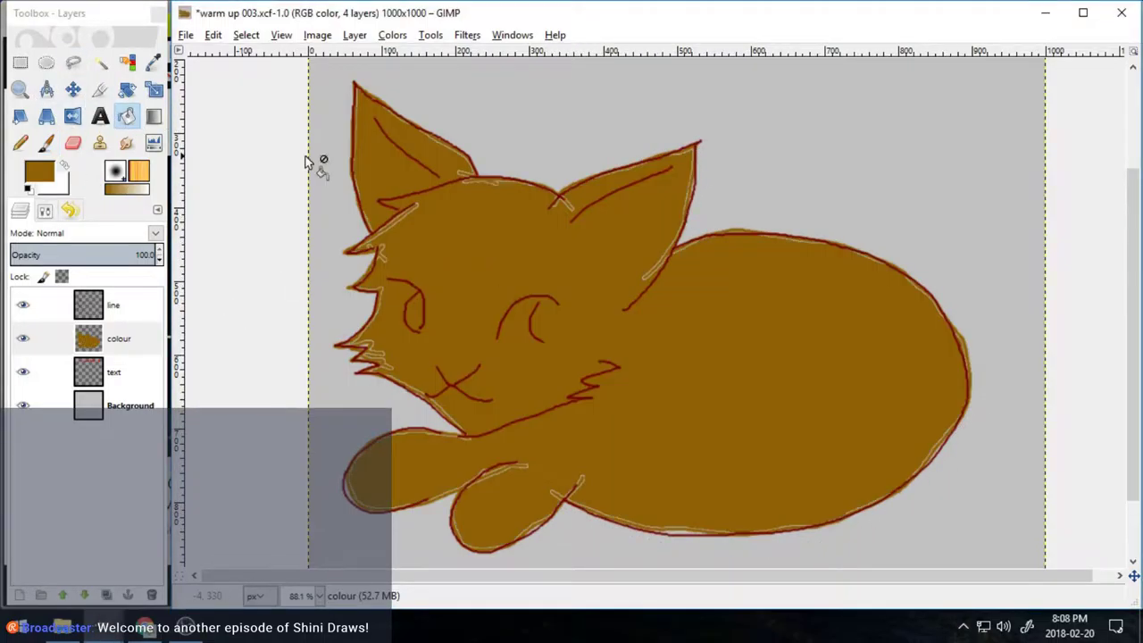
click(398, 230)
click(46, 143)
- Erase the brown colour spilling outside the upper edge of the cat's left ear
click(19, 90)
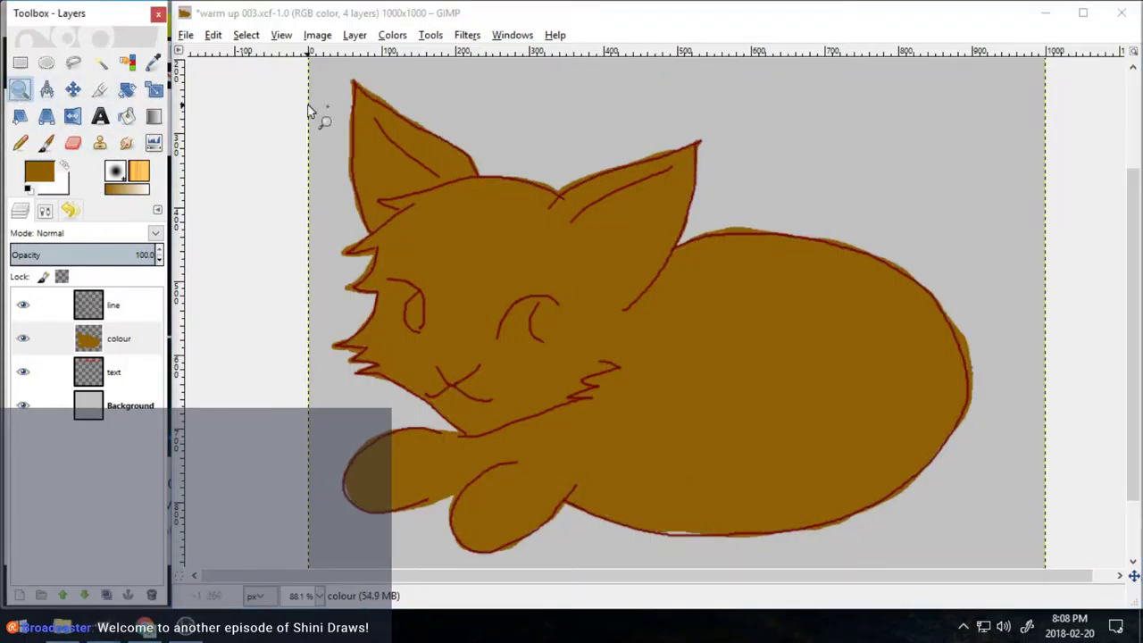
mouse_move(313, 64)
mouse_down()
mouse_move(443, 143)
mouse_move(485, 301)
mouse_move(464, 577)
mouse_up()
click(73, 142)
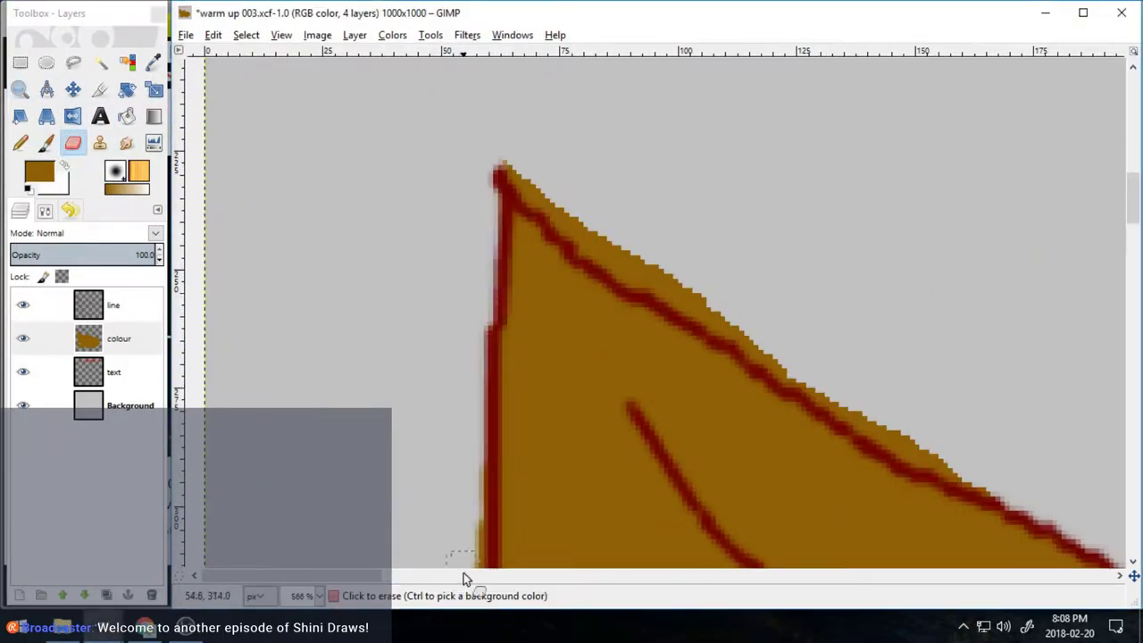
drag(518, 189, 985, 478)
drag(343, 575, 449, 576)
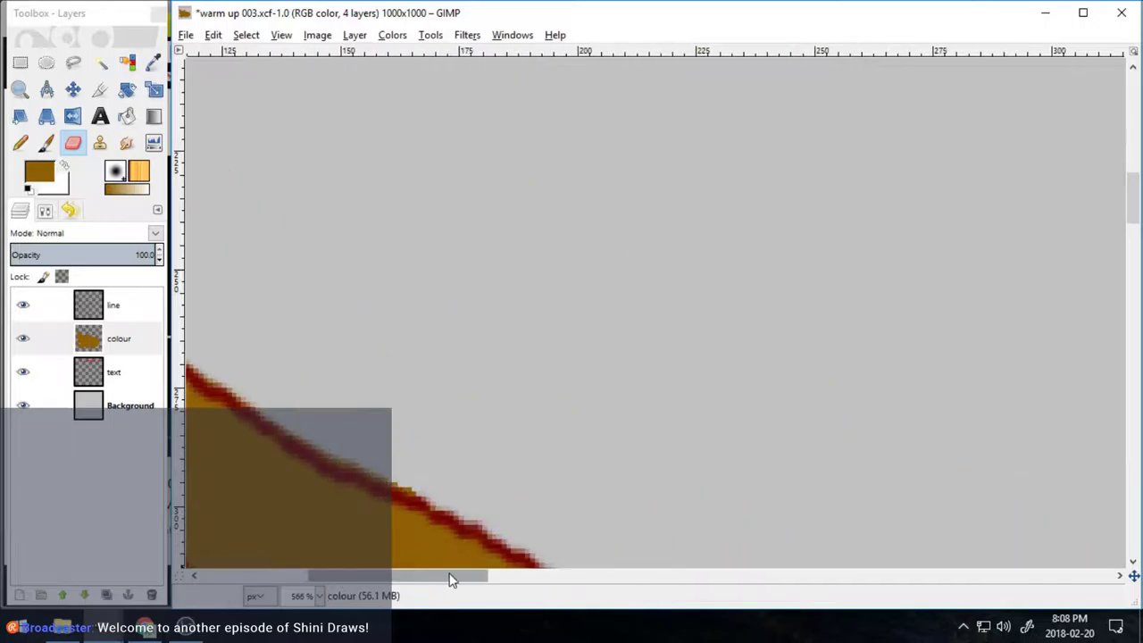
drag(1133, 199, 1133, 234)
mouse_move(616, 241)
mouse_down()
mouse_move(699, 327)
mouse_move(728, 406)
mouse_up()
- Erase the brown spill above the top of the head and around the right ear's upper edge, tip and outer side
drag(453, 576, 528, 576)
mouse_move(529, 411)
mouse_down()
mouse_move(787, 488)
mouse_move(868, 527)
mouse_up()
drag(525, 577, 608, 577)
mouse_move(468, 512)
mouse_down()
mouse_move(595, 435)
mouse_move(929, 317)
mouse_move(980, 319)
mouse_move(1112, 279)
mouse_up()
drag(506, 577, 606, 577)
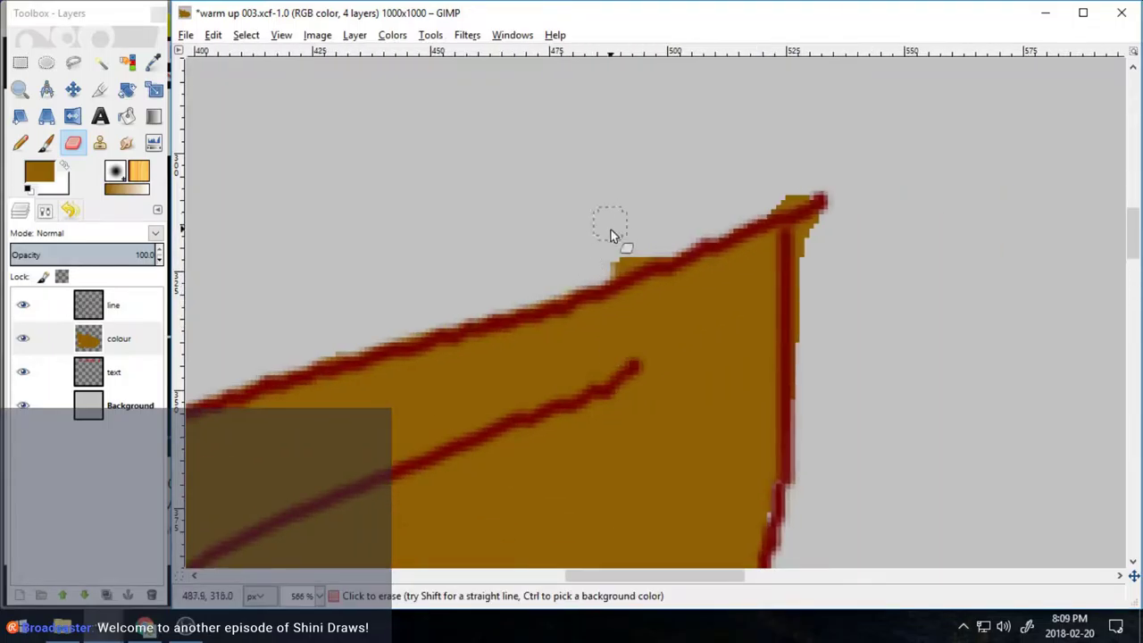
drag(802, 247, 807, 329)
key(p)
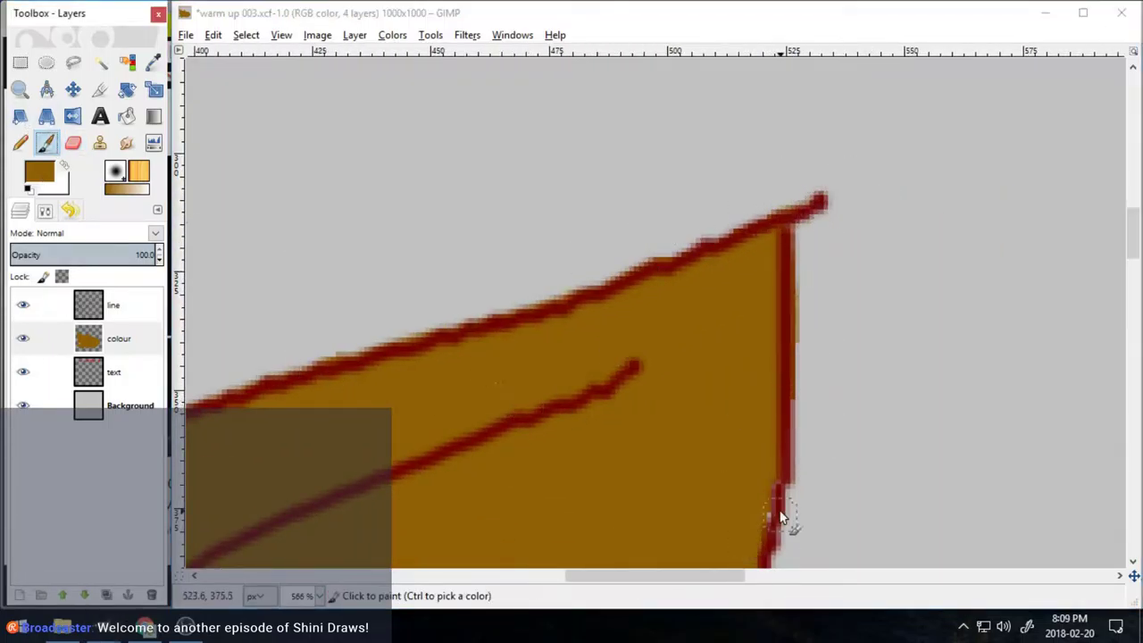
- Patch the brown gap beside the right ear's outer line and erase the spill between the ear and the back
click(780, 512)
mouse_move(1131, 241)
mouse_down()
mouse_move(1132, 298)
mouse_move(1132, 268)
mouse_move(1132, 280)
mouse_up()
click(807, 162)
key(ctrl+z)
click(73, 143)
mouse_move(748, 262)
mouse_down()
mouse_move(752, 234)
mouse_move(833, 330)
mouse_move(791, 379)
mouse_up()
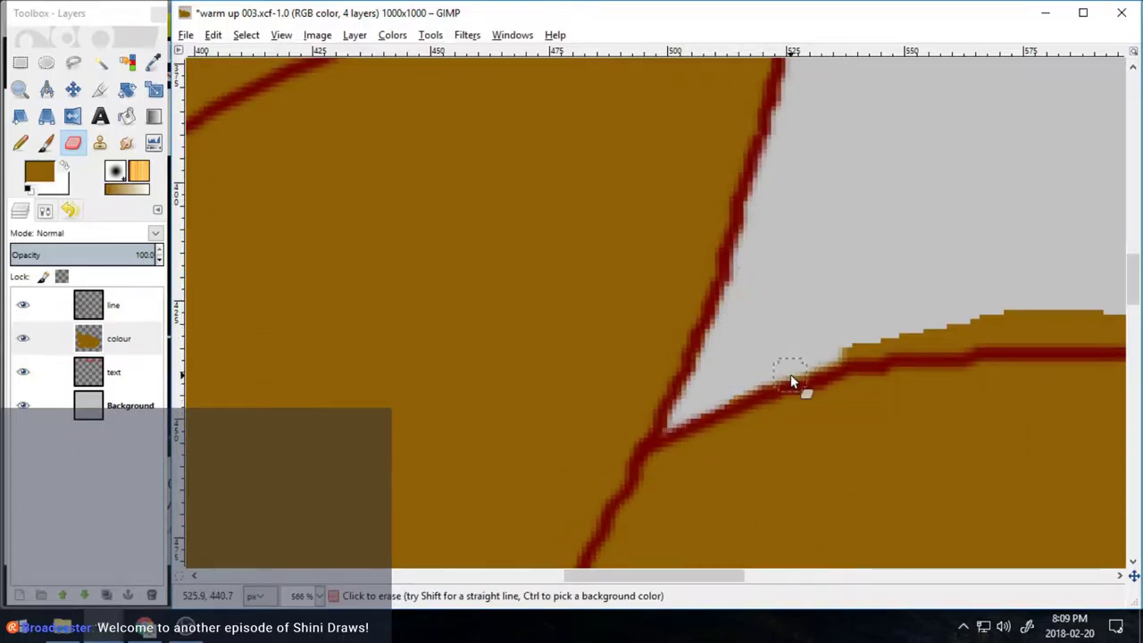
- Erase the brown colour spilling above the cat's back line, from behind the ear to the rump
mouse_move(694, 577)
mouse_down()
mouse_move(712, 590)
mouse_move(774, 590)
mouse_up()
drag(413, 383, 650, 314)
scroll(771, 551, right, 5)
mouse_move(454, 357)
mouse_down()
mouse_move(664, 421)
mouse_move(857, 500)
mouse_move(938, 515)
mouse_up()
drag(1131, 270, 1131, 294)
drag(913, 580, 983, 581)
drag(640, 317, 687, 347)
- Erase the brown spill outside the rump's curve and patch the bare spots inside its lower line with brown
scroll(934, 527, down, 5)
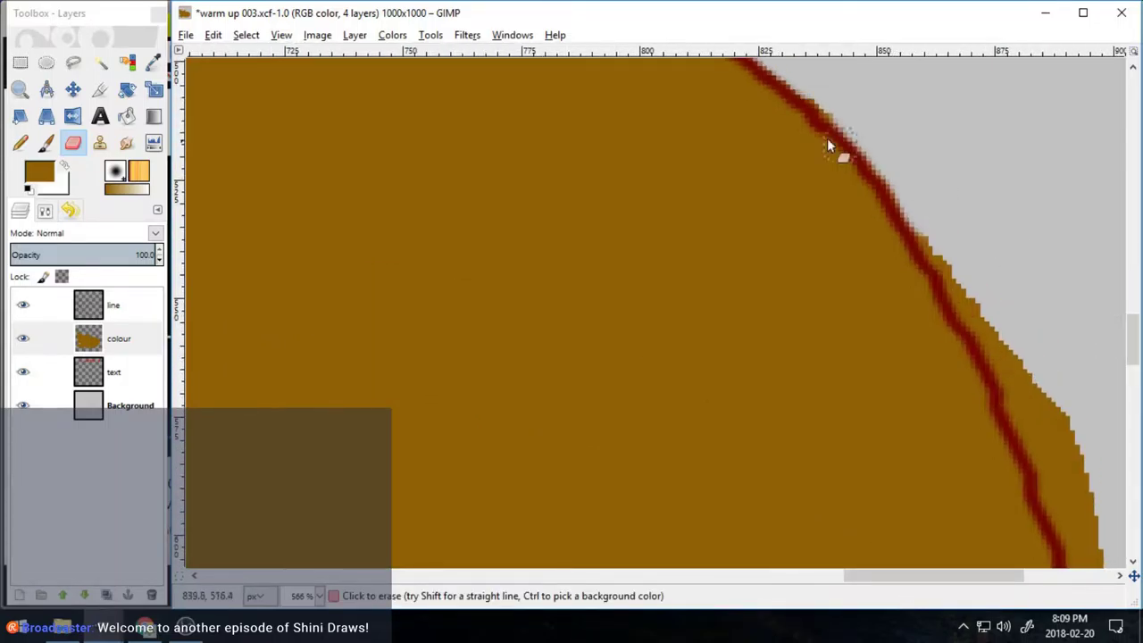
mouse_move(925, 231)
mouse_down()
mouse_move(1003, 388)
mouse_move(1050, 415)
mouse_move(1062, 504)
mouse_move(1099, 549)
mouse_up()
scroll(971, 291, down, 5)
mouse_move(1085, 255)
mouse_down()
mouse_move(1101, 318)
mouse_move(1096, 512)
mouse_up()
scroll(1076, 199, down, 5)
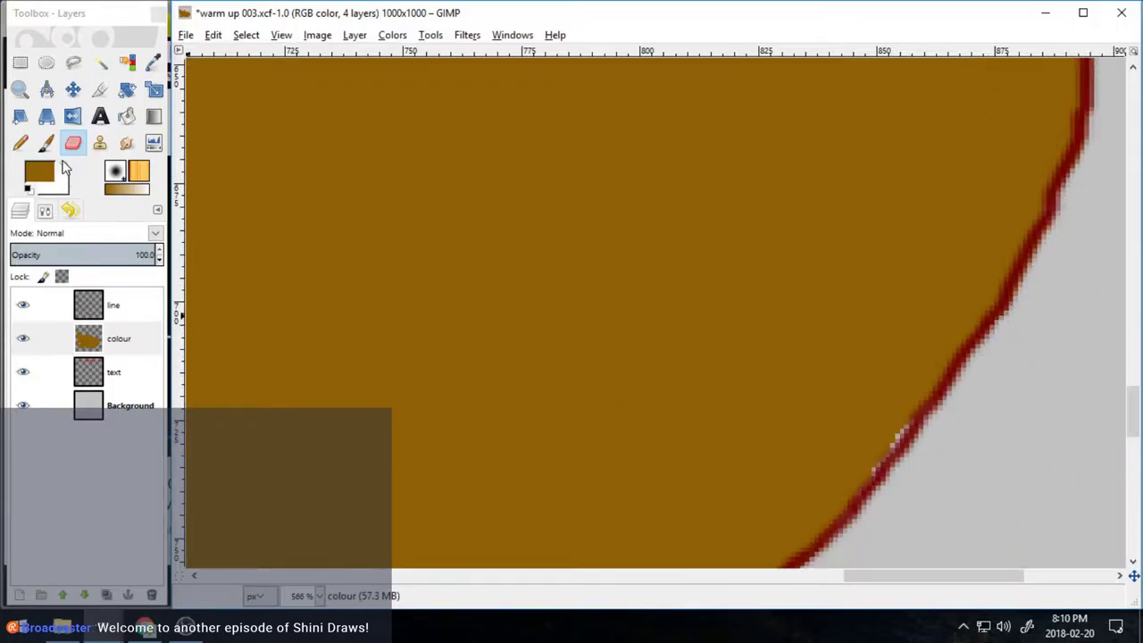
key(p)
scroll(889, 427, up, 1)
scroll(890, 427, down, 4)
- Erase the brown spill beneath the lower rump and along the underside of the belly
key(shift+e)
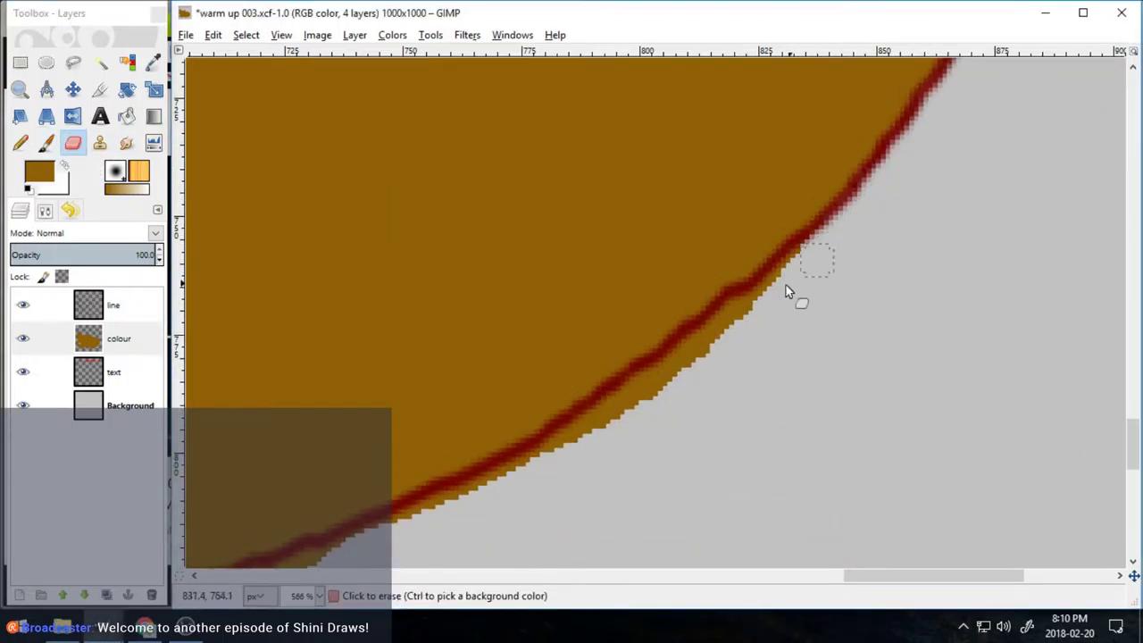
mouse_move(657, 389)
mouse_down()
mouse_move(767, 300)
mouse_move(559, 438)
mouse_up()
drag(926, 575, 868, 575)
drag(1133, 445, 1133, 468)
mouse_move(867, 223)
mouse_down()
mouse_move(702, 311)
mouse_move(557, 350)
mouse_move(635, 331)
mouse_up()
drag(869, 573, 706, 574)
drag(687, 455, 920, 441)
- Paint brown along the inside of the belly's bottom line to close the bare gaps
drag(683, 574, 630, 575)
click(47, 143)
drag(585, 422, 786, 434)
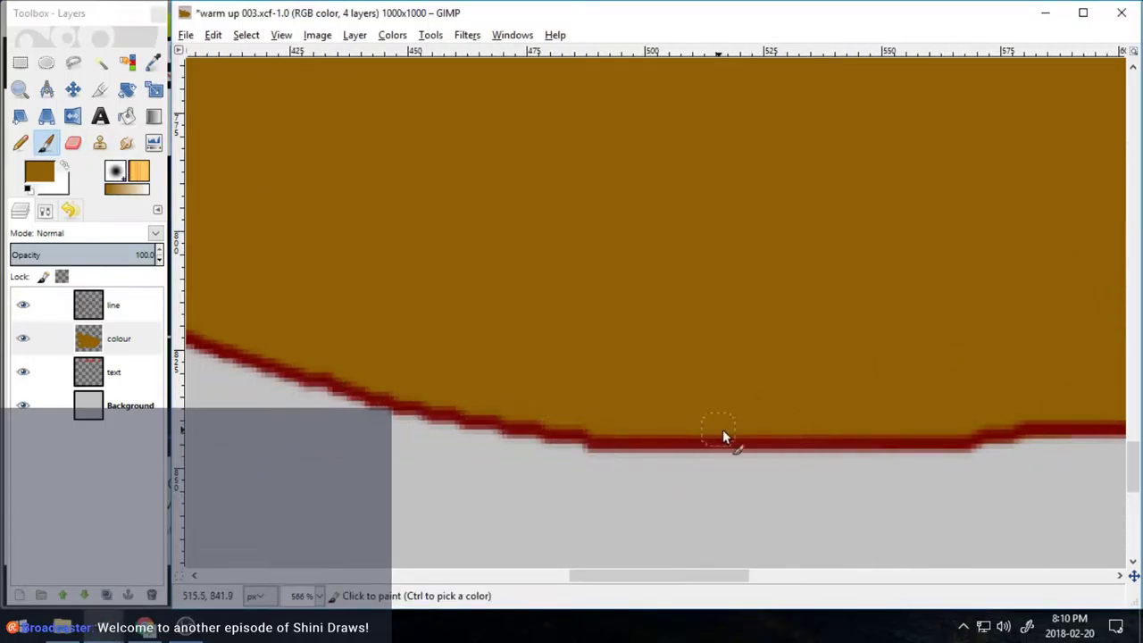
- Erase the brown spill around the nearer front paw, from the belly junction along its underside to its front edge
drag(672, 576, 564, 582)
scroll(564, 589, left, 1)
key(shift+e)
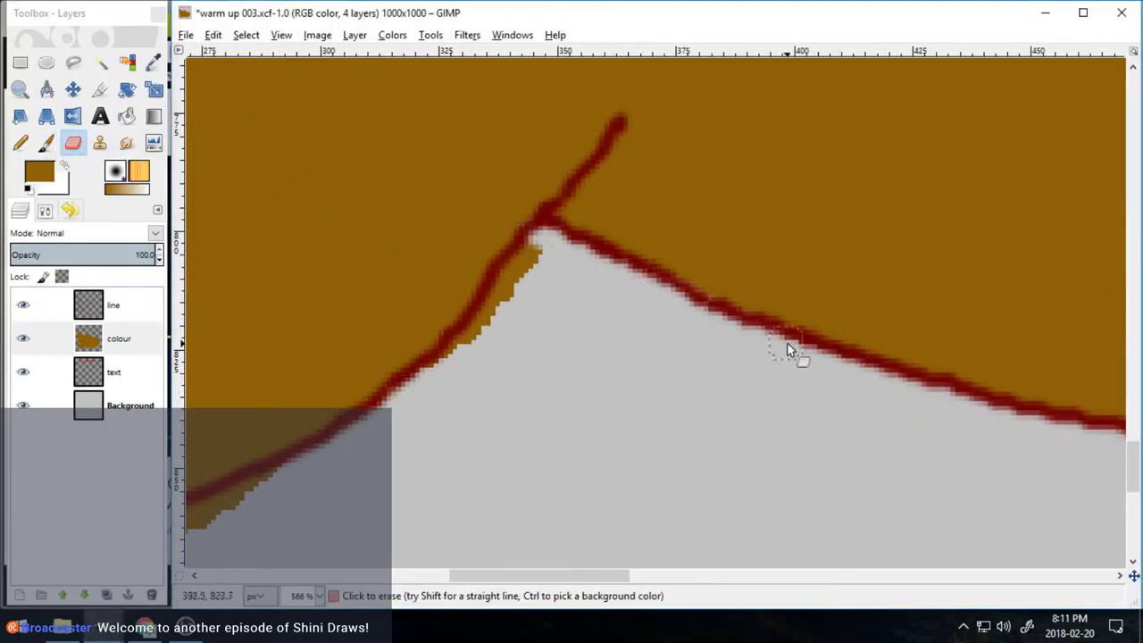
drag(536, 243, 487, 334)
scroll(581, 509, left, 3)
drag(617, 492, 510, 531)
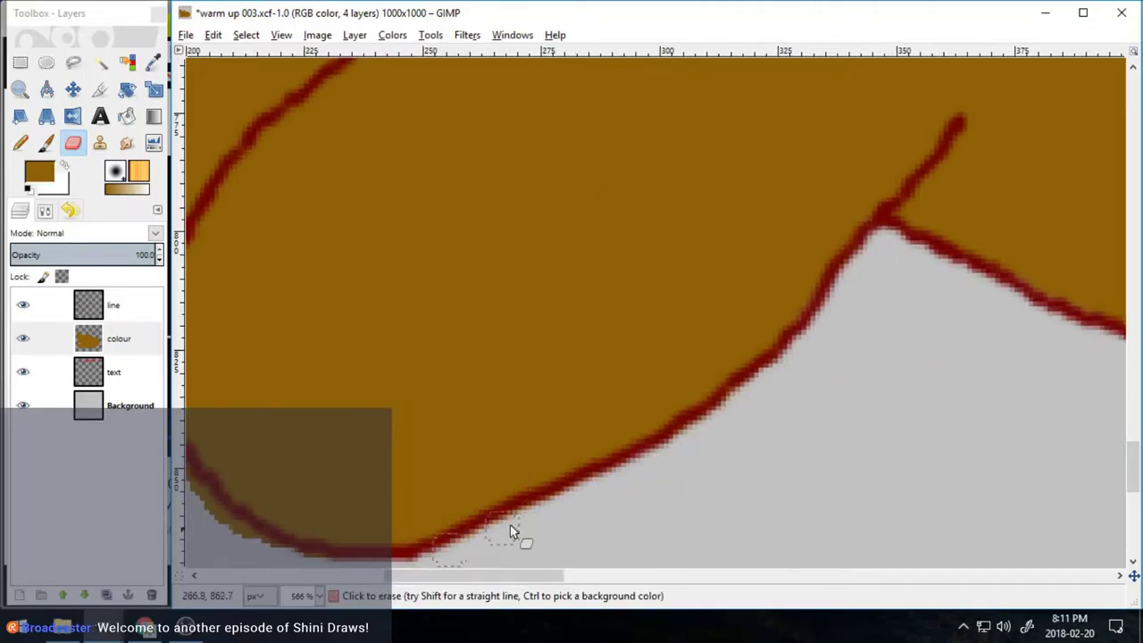
scroll(500, 509, left, 3)
drag(473, 357, 536, 194)
- Erase the brown spill around the farther front paw, along both its underside and its upper edge
mouse_move(1132, 461)
mouse_down()
mouse_move(1135, 426)
mouse_move(1134, 436)
mouse_up()
drag(481, 577, 394, 580)
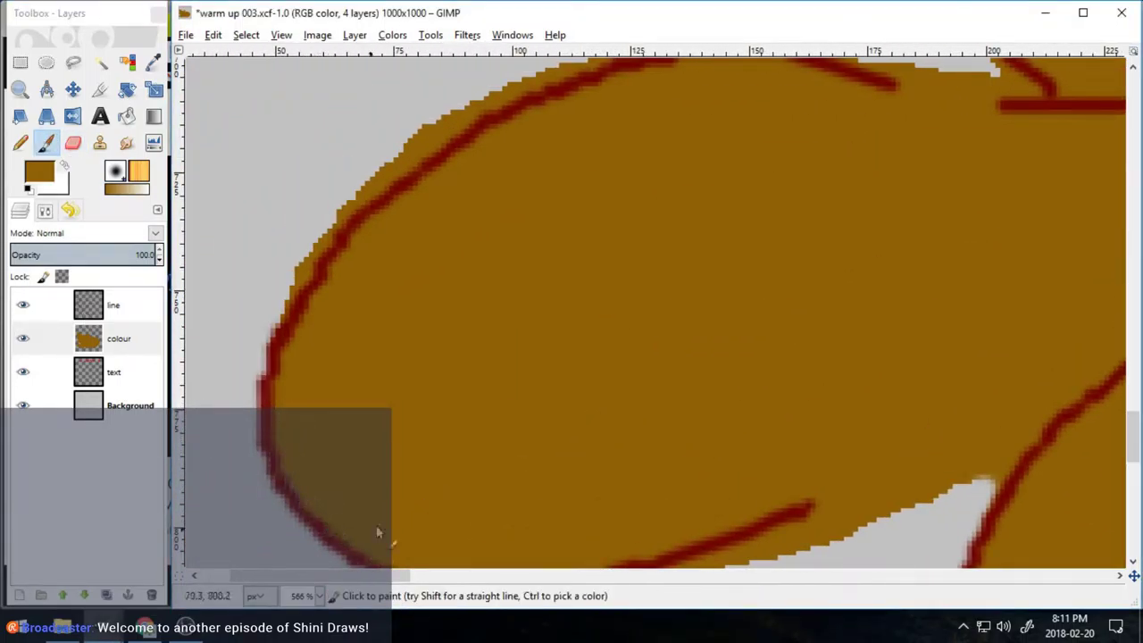
scroll(378, 531, down, 3)
mouse_move(581, 490)
mouse_down()
mouse_move(991, 386)
mouse_move(1106, 290)
mouse_up()
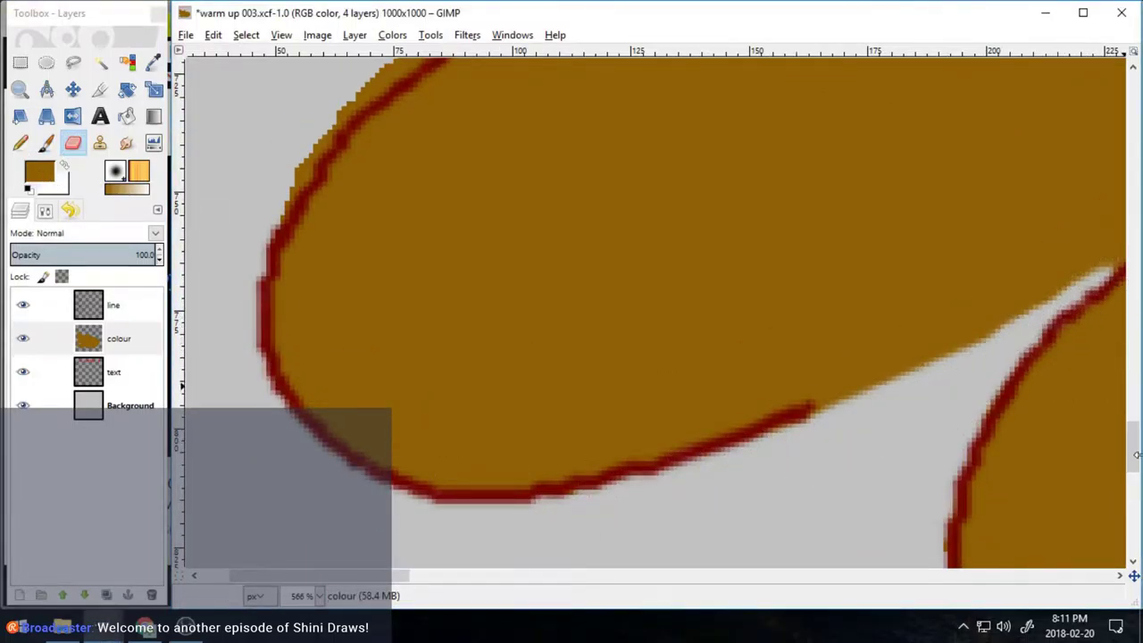
scroll(417, 205, down, 5)
mouse_move(304, 417)
mouse_down()
mouse_move(348, 357)
mouse_move(665, 206)
mouse_move(986, 242)
mouse_up()
- Patch the bare spot in the cheek fur and erase the brown spill around the cheek spikes and jaw line
drag(1133, 420, 1133, 375)
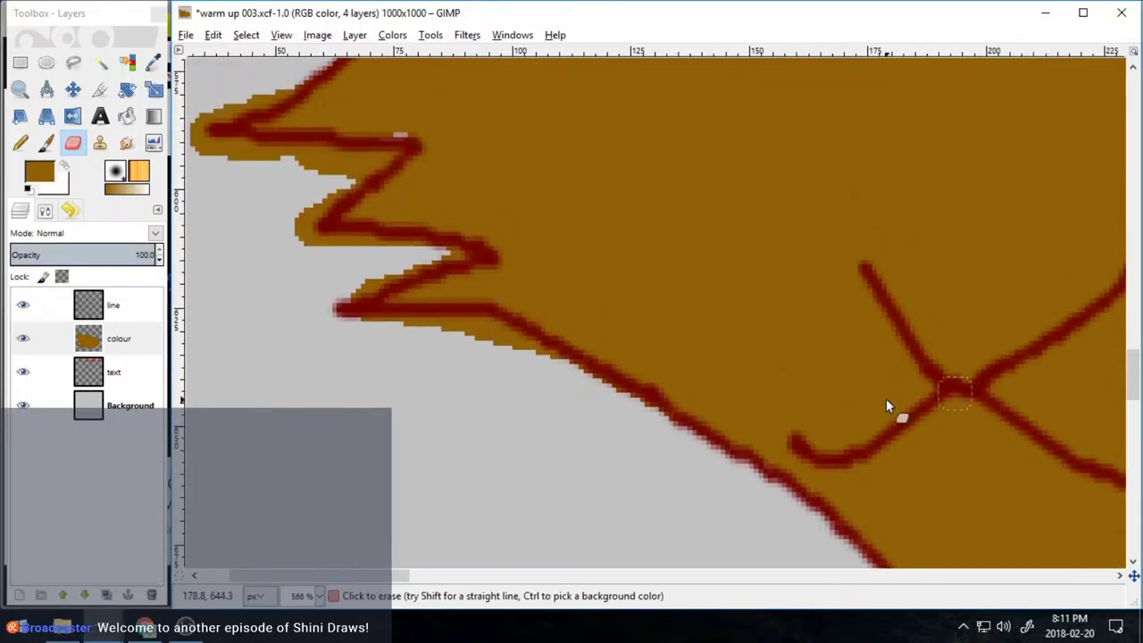
click(47, 143)
click(73, 143)
mouse_move(462, 330)
mouse_down()
mouse_move(366, 280)
mouse_move(446, 263)
mouse_move(298, 248)
mouse_move(375, 170)
mouse_move(313, 247)
mouse_up()
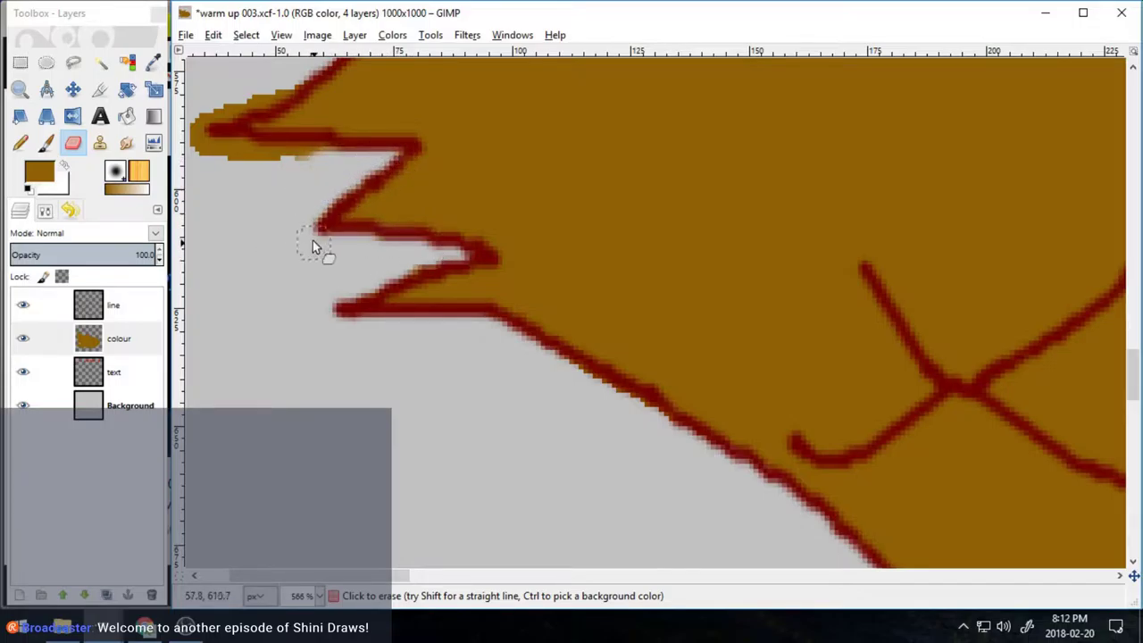
scroll(314, 248, left, 4)
mouse_move(406, 153)
mouse_down()
mouse_move(440, 77)
mouse_move(371, 83)
mouse_up()
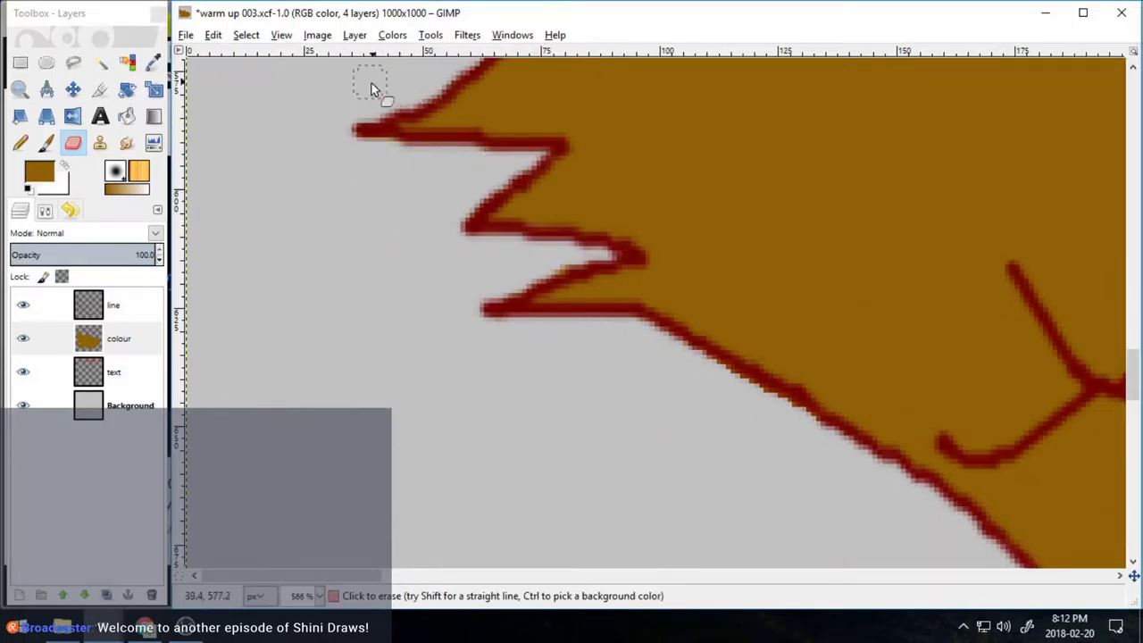
- Erase the brown spill along the face's outer edge above the cheek fur and around the side fur spike
drag(1130, 391, 1131, 355)
mouse_move(572, 265)
mouse_down()
mouse_move(567, 327)
mouse_move(529, 382)
mouse_up()
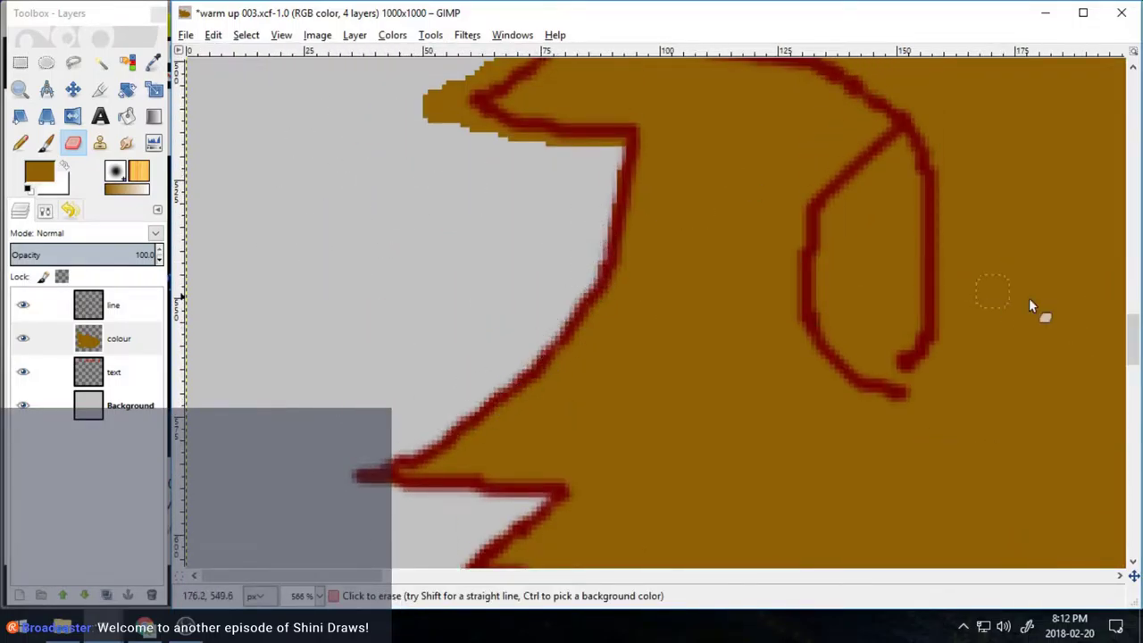
drag(1131, 339, 1131, 313)
drag(473, 417, 610, 431)
drag(609, 143, 584, 271)
- Patch the face edge with brown and erase the spill beneath and around the hair tuft below the left ear
click(45, 143)
drag(639, 230, 622, 259)
click(72, 143)
mouse_move(594, 202)
mouse_down()
mouse_move(556, 314)
mouse_move(486, 359)
mouse_up()
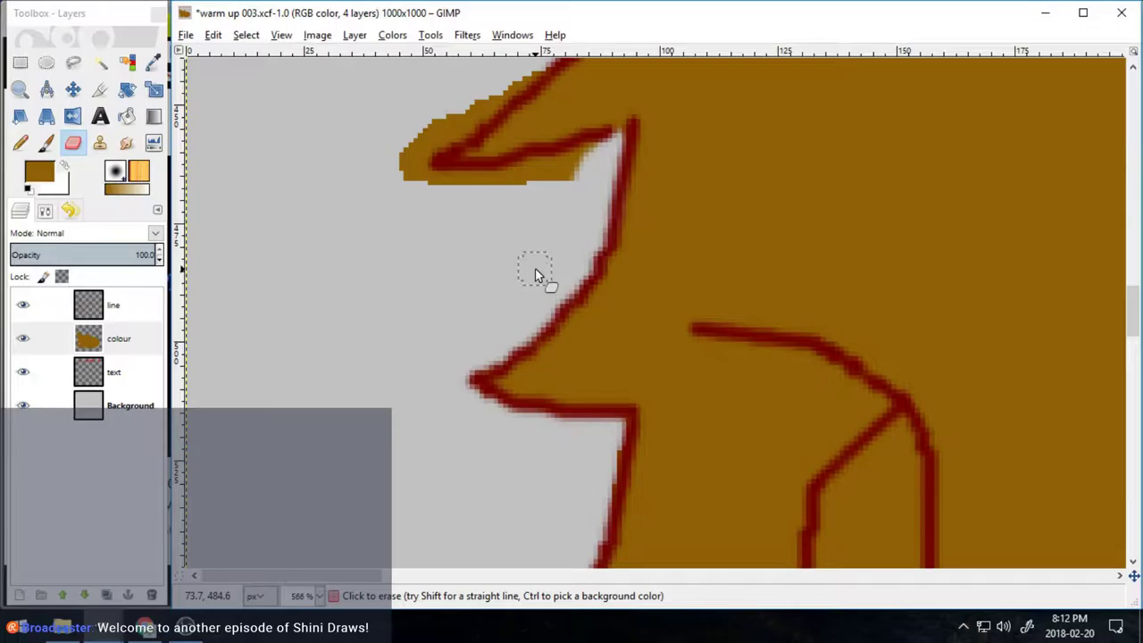
drag(550, 181, 481, 181)
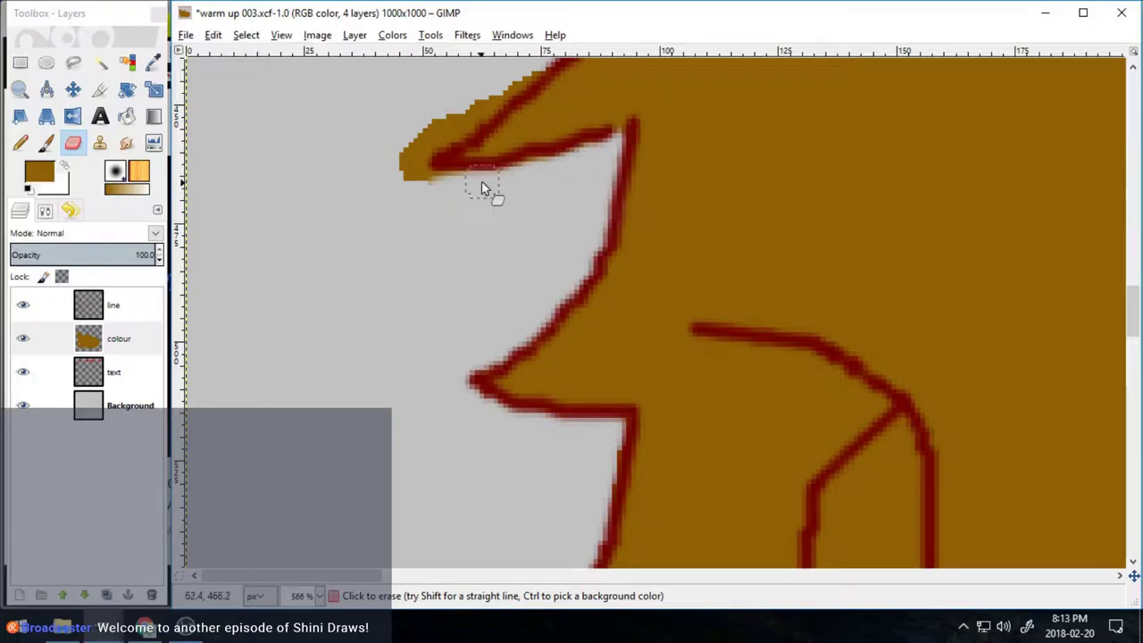
drag(388, 175, 536, 84)
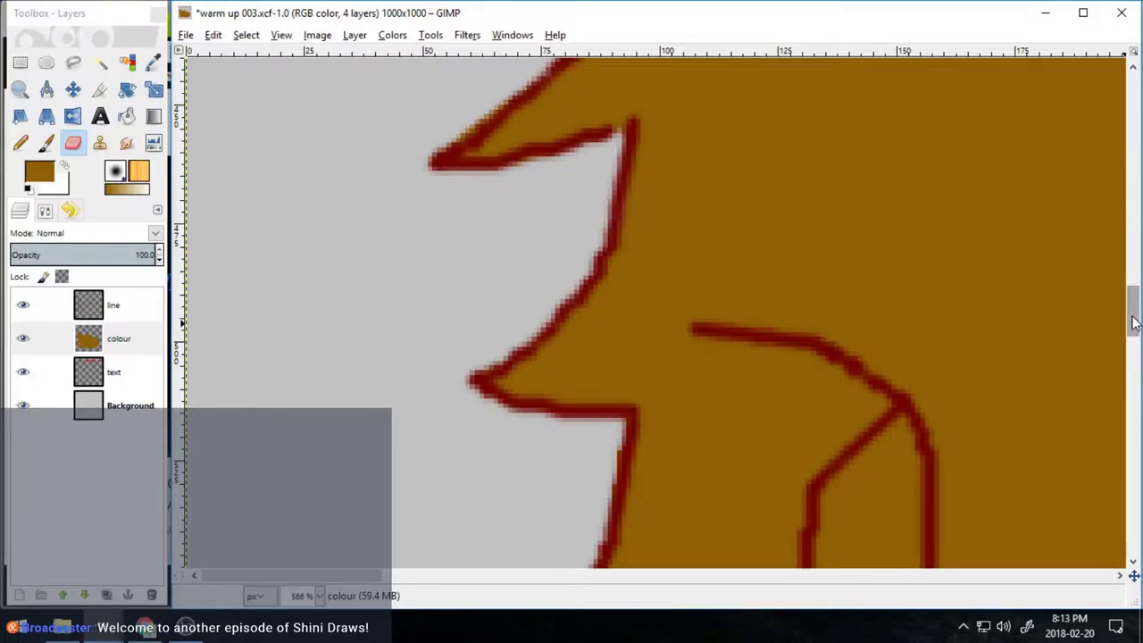
- Erase the brown spill along the outer side of the left ear, from the hair tuft up to the tip
drag(1132, 308, 1138, 259)
drag(451, 94, 532, 441)
scroll(536, 426, up, 5)
drag(460, 125, 453, 458)
mouse_move(1133, 228)
mouse_down()
mouse_move(1132, 200)
mouse_move(1133, 217)
mouse_up()
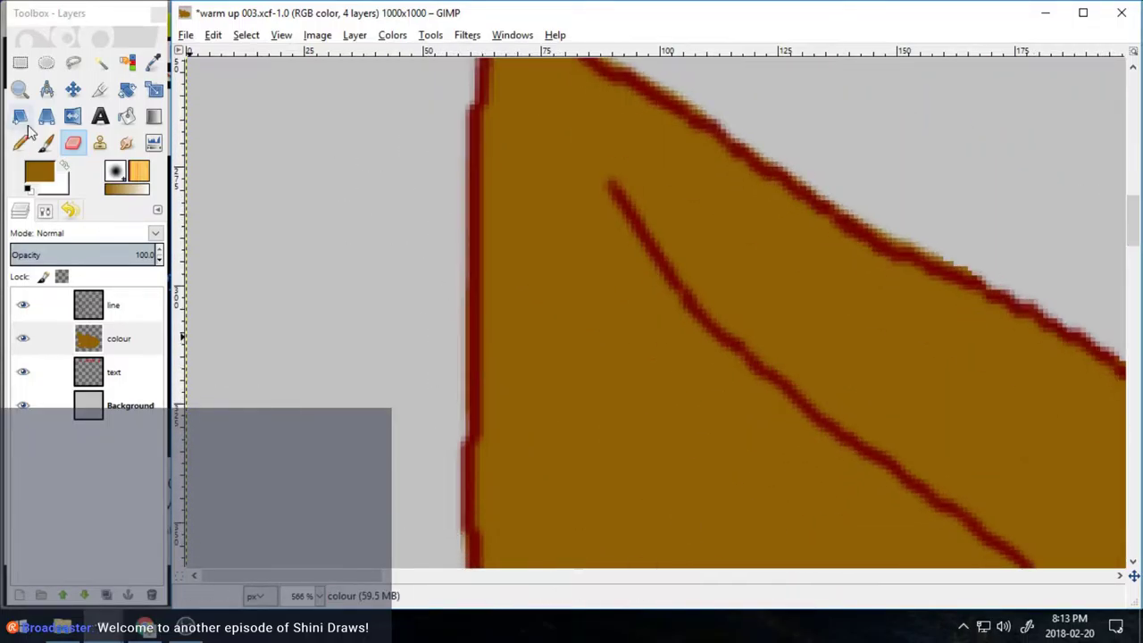
- Return the view to the whole cat and select its brown fill on the colour layer with Fuzzy Select
double_click(19, 90)
click(55, 292)
double_click(396, 271)
click(400, 277)
scroll(804, 295, down, 3)
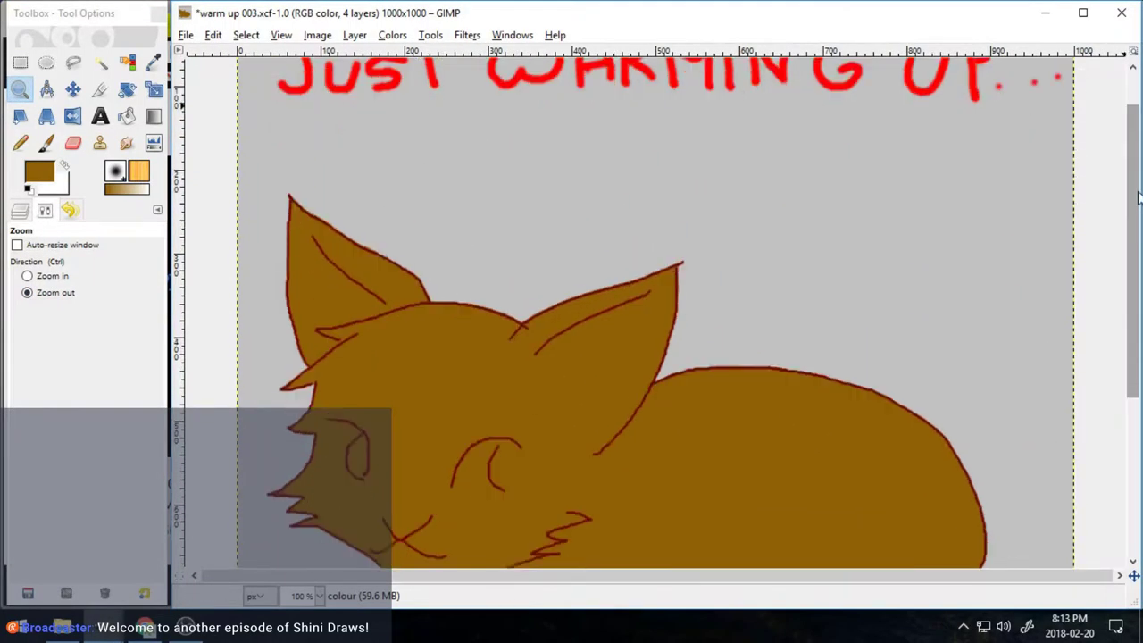
click(100, 63)
click(529, 253)
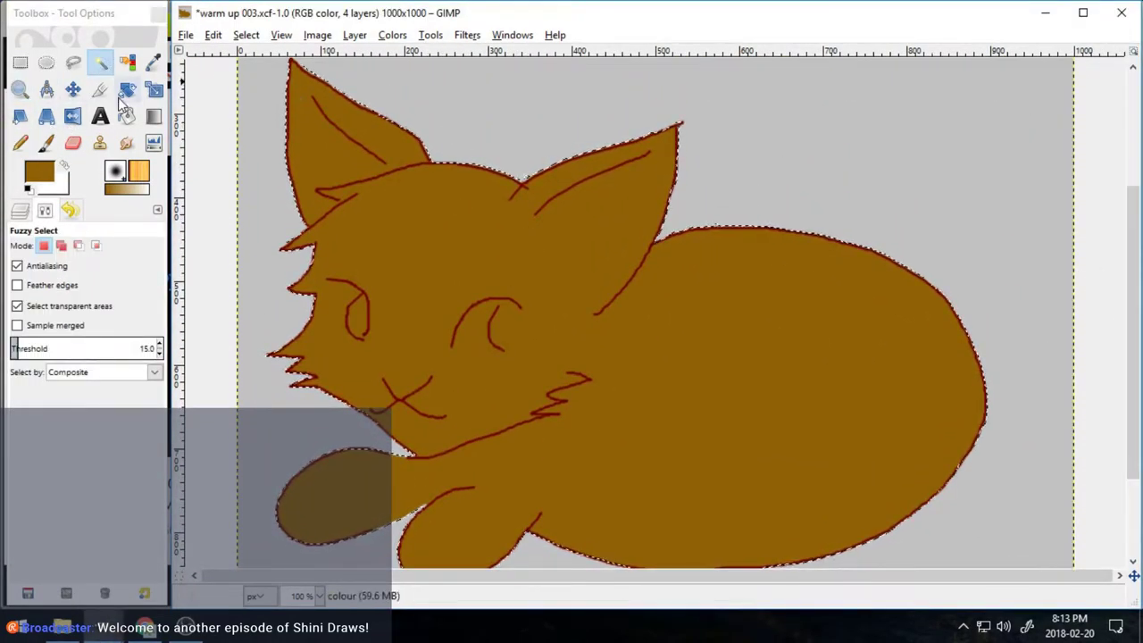
- Paint the insides of both ears and both eyes in a slightly darkened orange with the Paintbrush
click(47, 143)
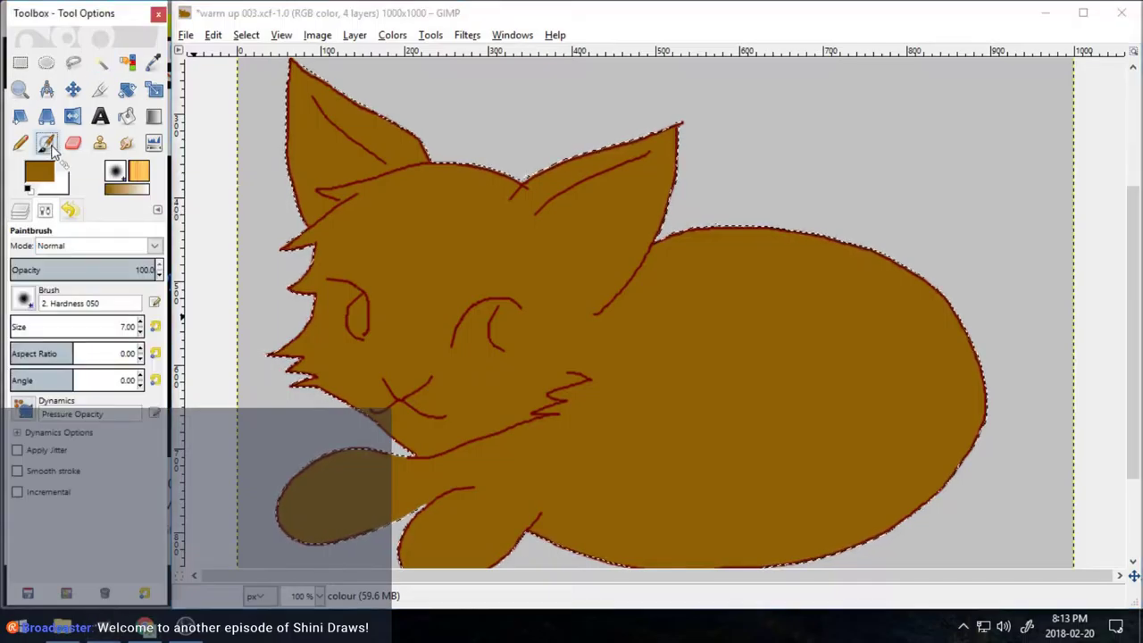
click(39, 173)
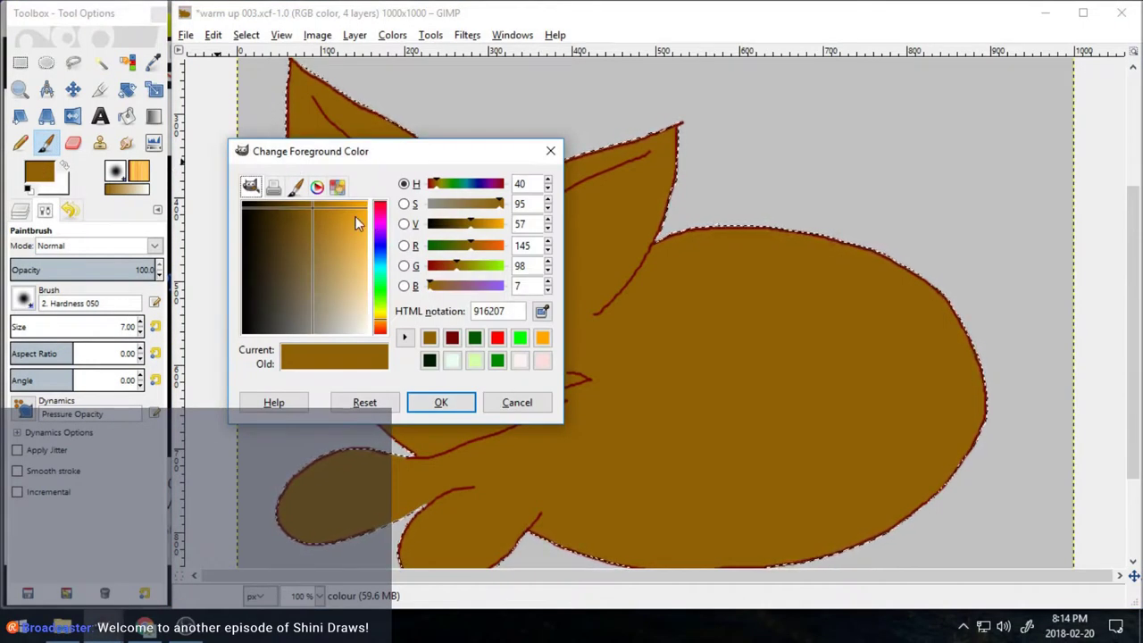
drag(356, 216, 366, 202)
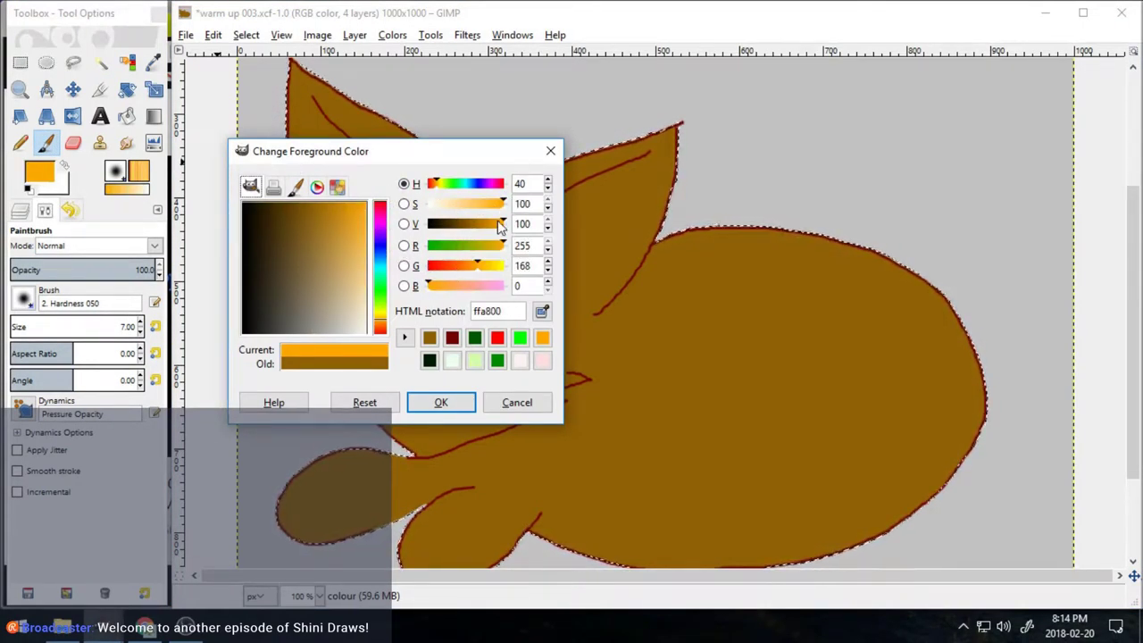
drag(505, 223, 499, 228)
click(446, 402)
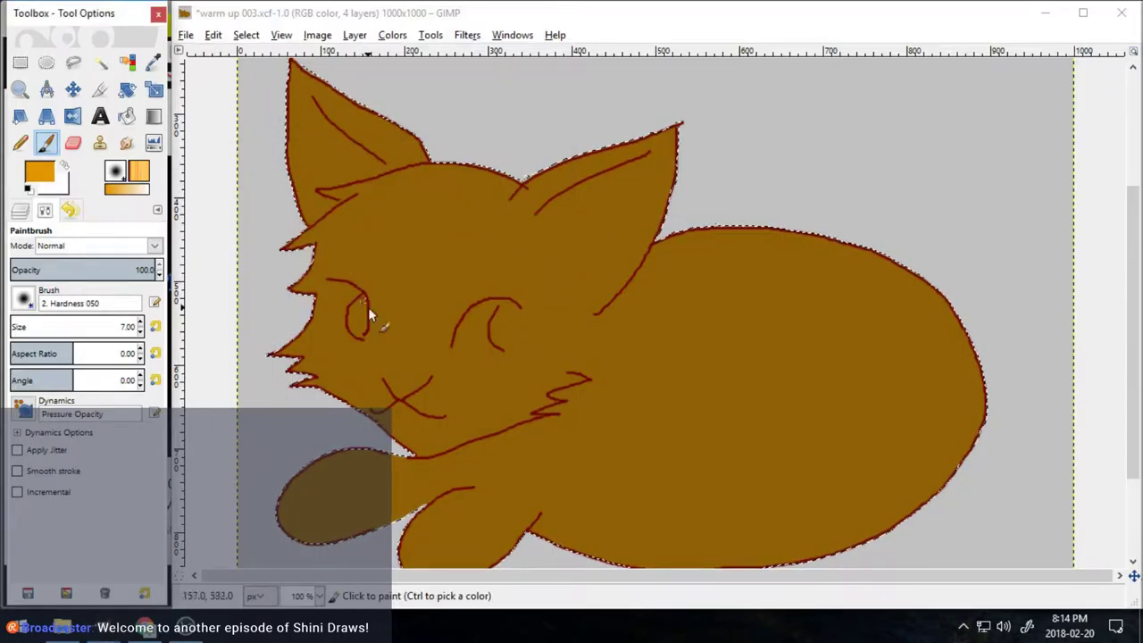
drag(302, 106, 361, 161)
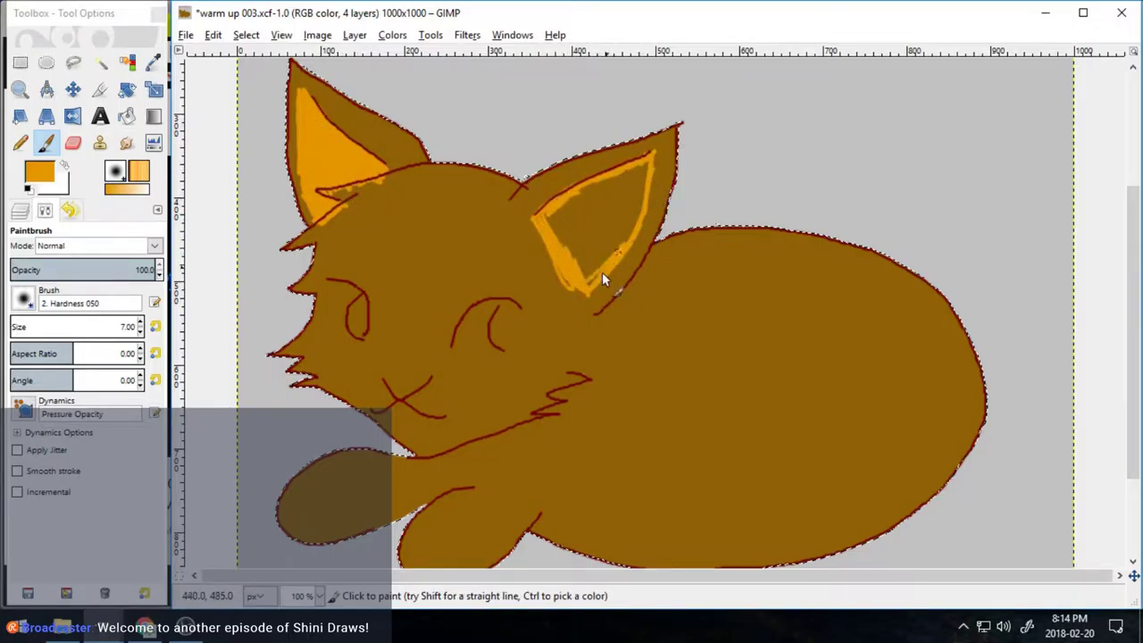
drag(647, 183, 600, 269)
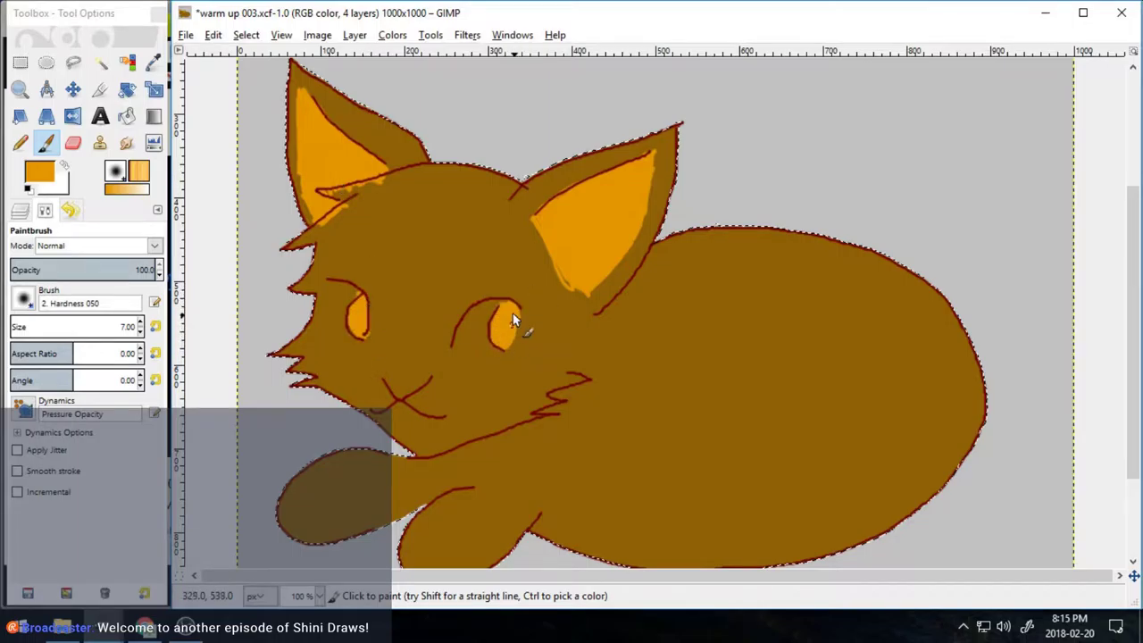
- Cover the orange spill around the left ear's hair lines with brown 916207 and smooth the patch's outer edge in orange
click(63, 166)
click(39, 170)
click(451, 338)
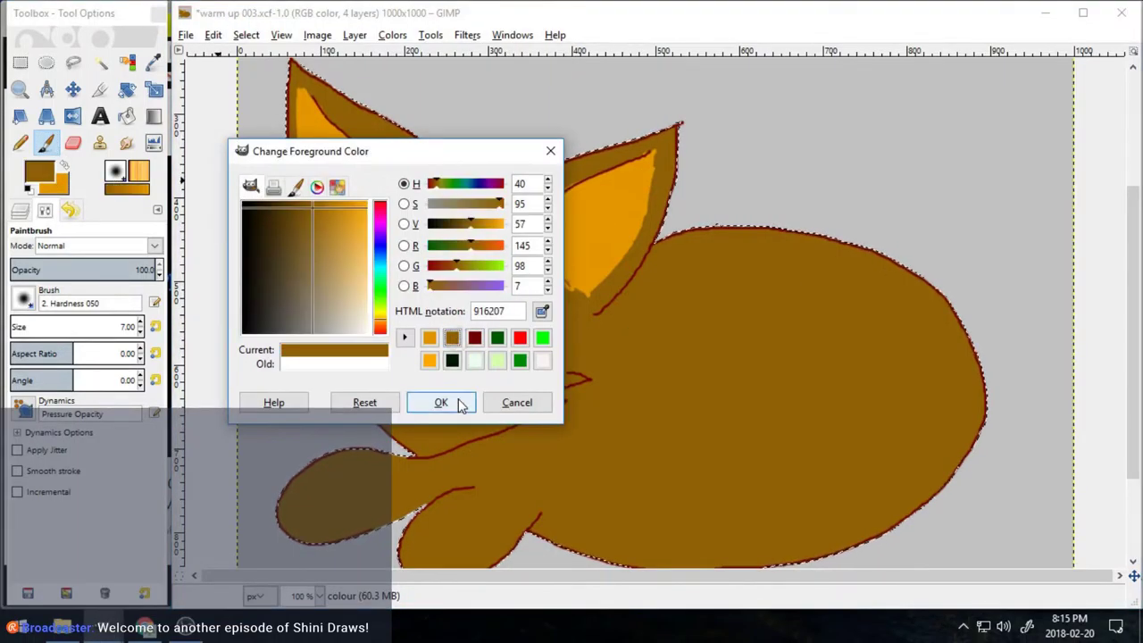
click(456, 401)
key(z)
click(50, 276)
drag(389, 79, 309, 252)
click(46, 143)
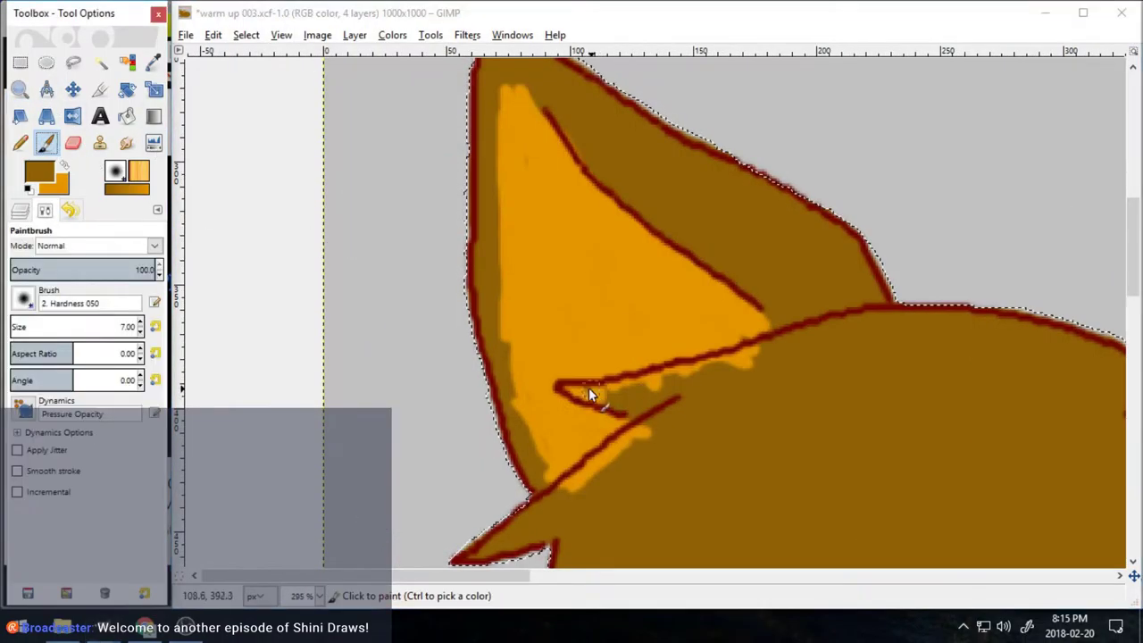
mouse_move(588, 388)
mouse_down()
mouse_move(699, 371)
mouse_move(656, 388)
mouse_up()
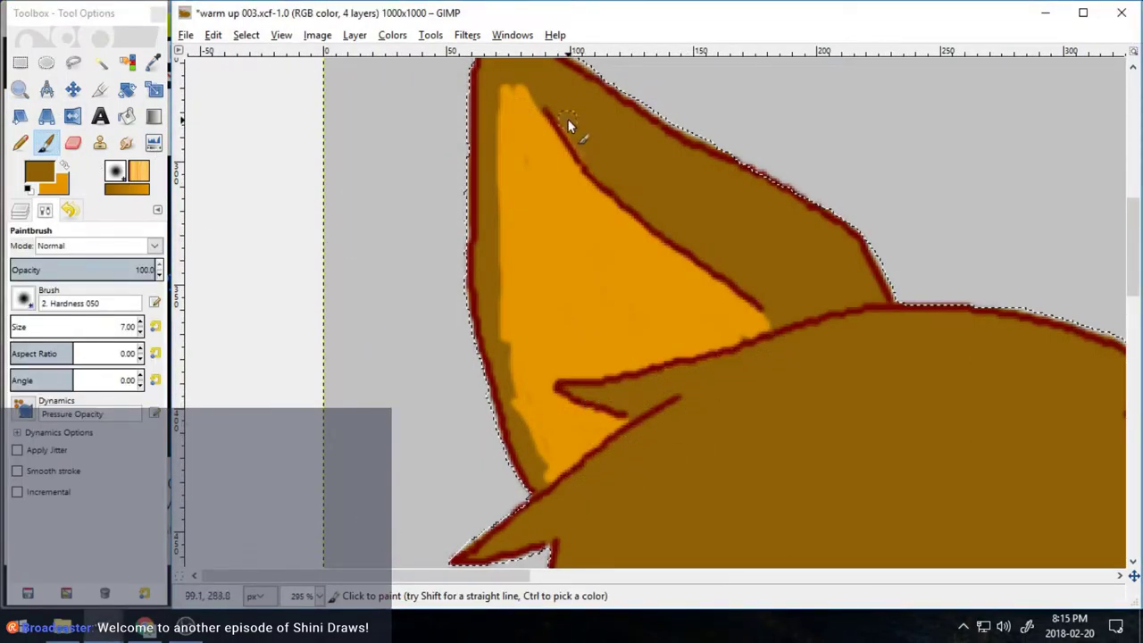
key(x)
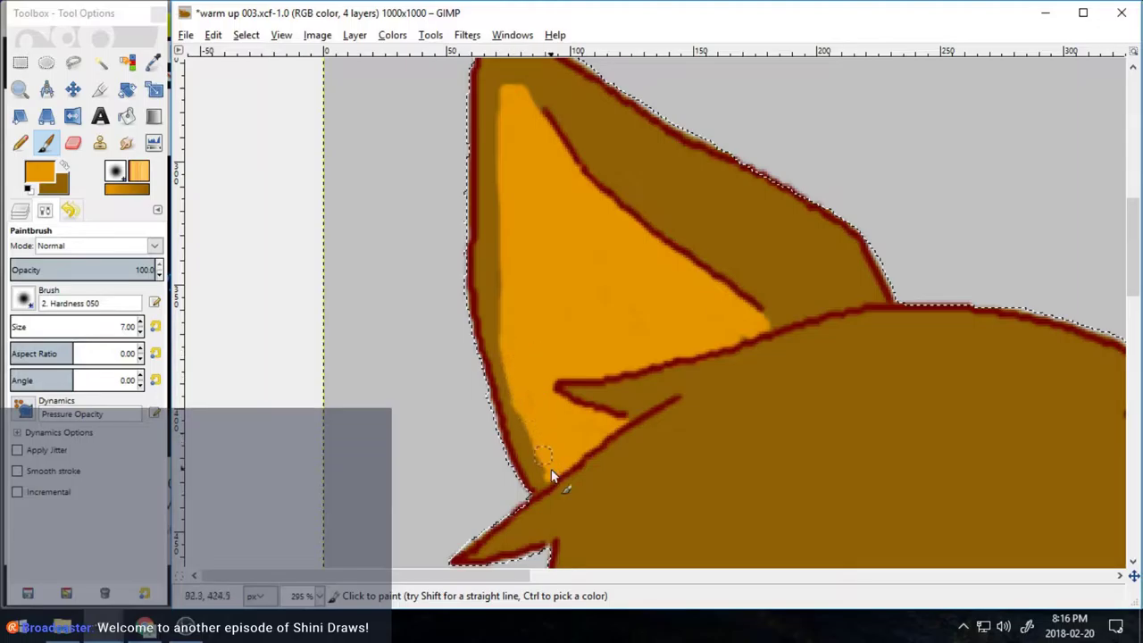
scroll(510, 197, up, 2)
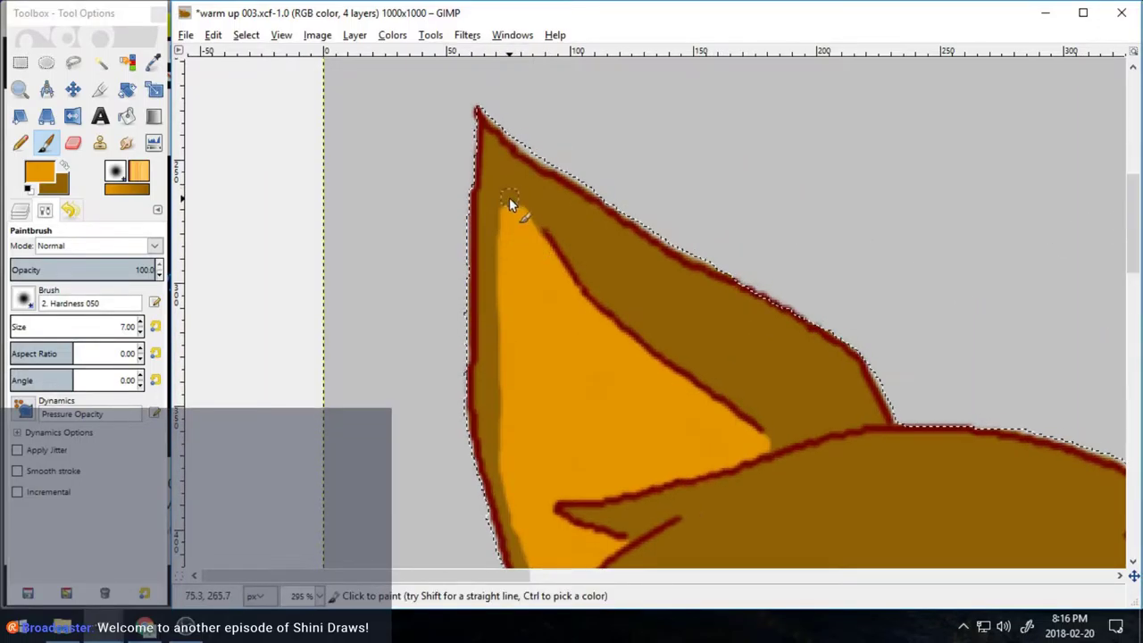
- Paint brown over the lower inner edge of the right ear's orange patch to shape jagged fur tufts
drag(431, 576, 665, 575)
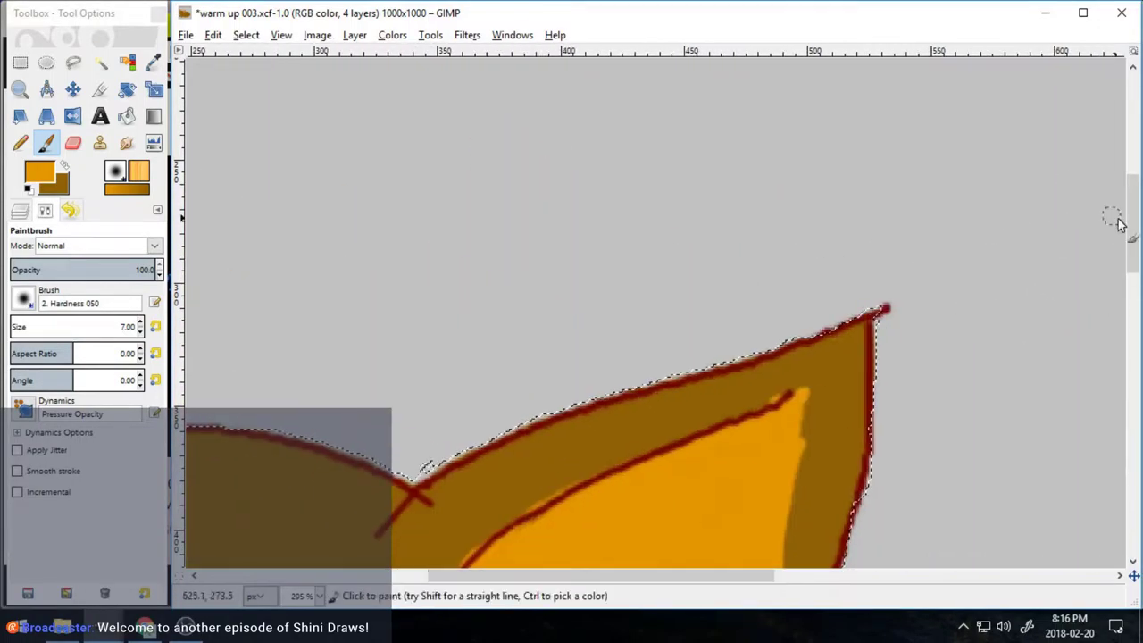
drag(1133, 219, 1133, 283)
click(64, 165)
mouse_move(547, 152)
mouse_down()
mouse_move(460, 239)
mouse_move(505, 308)
mouse_up()
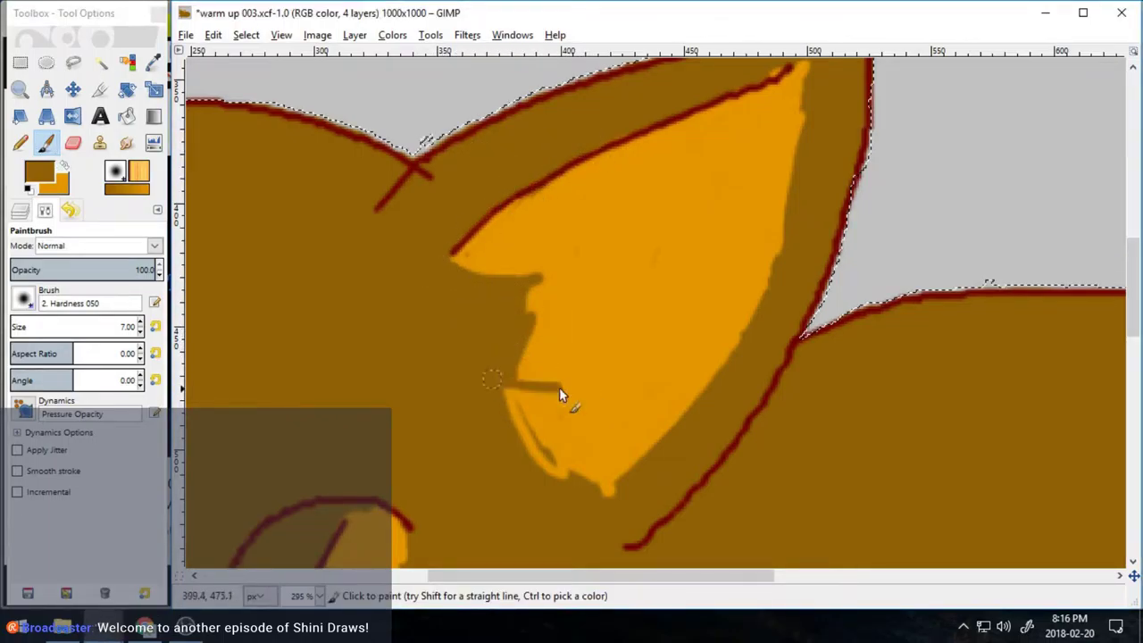
mouse_move(560, 393)
mouse_down()
mouse_move(494, 382)
mouse_move(611, 433)
mouse_move(589, 467)
mouse_move(503, 424)
mouse_up()
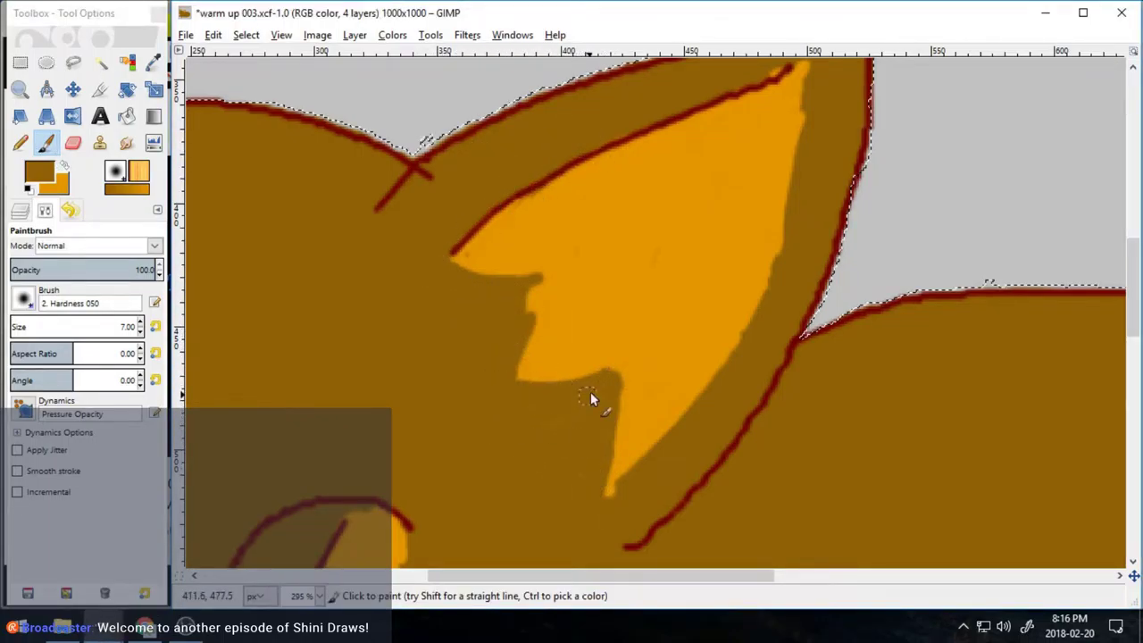
- Widen the right ear's orange patch along its outer edge and recut its inner tuft notches in brown
scroll(775, 172, up, 3)
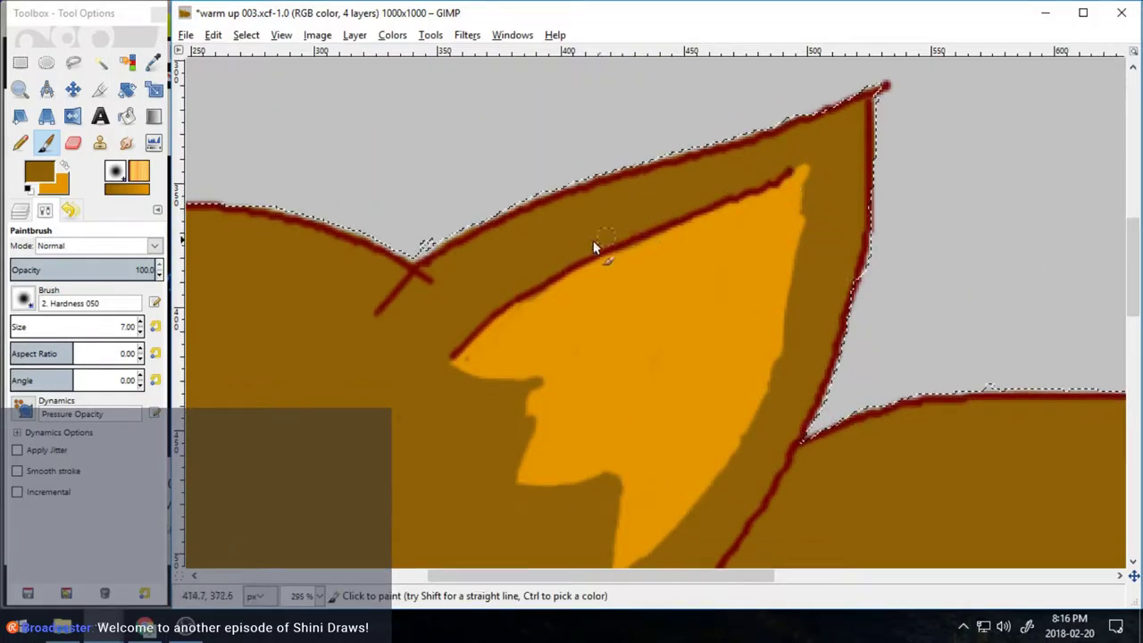
key(x)
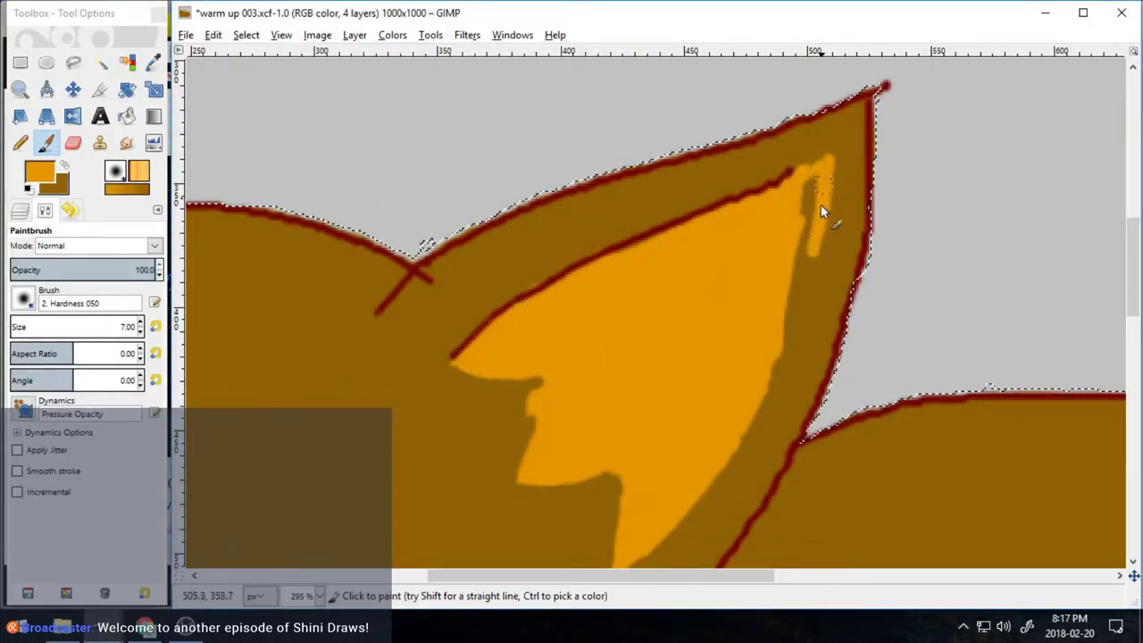
scroll(756, 122, down, 3)
drag(806, 176, 772, 307)
drag(615, 478, 624, 482)
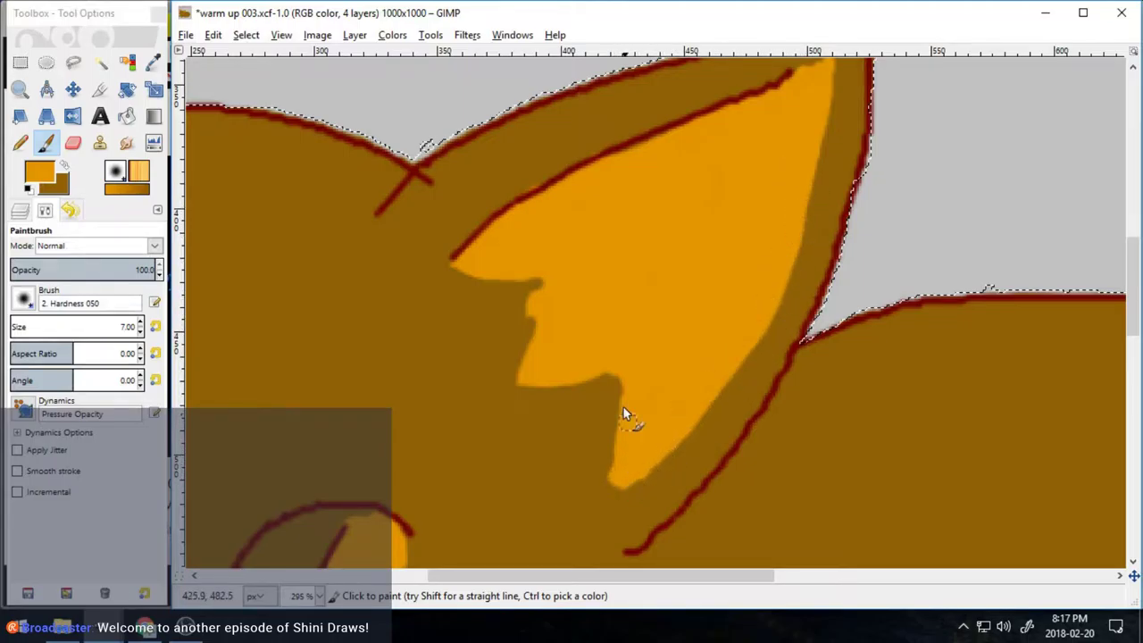
click(64, 165)
drag(543, 282, 524, 338)
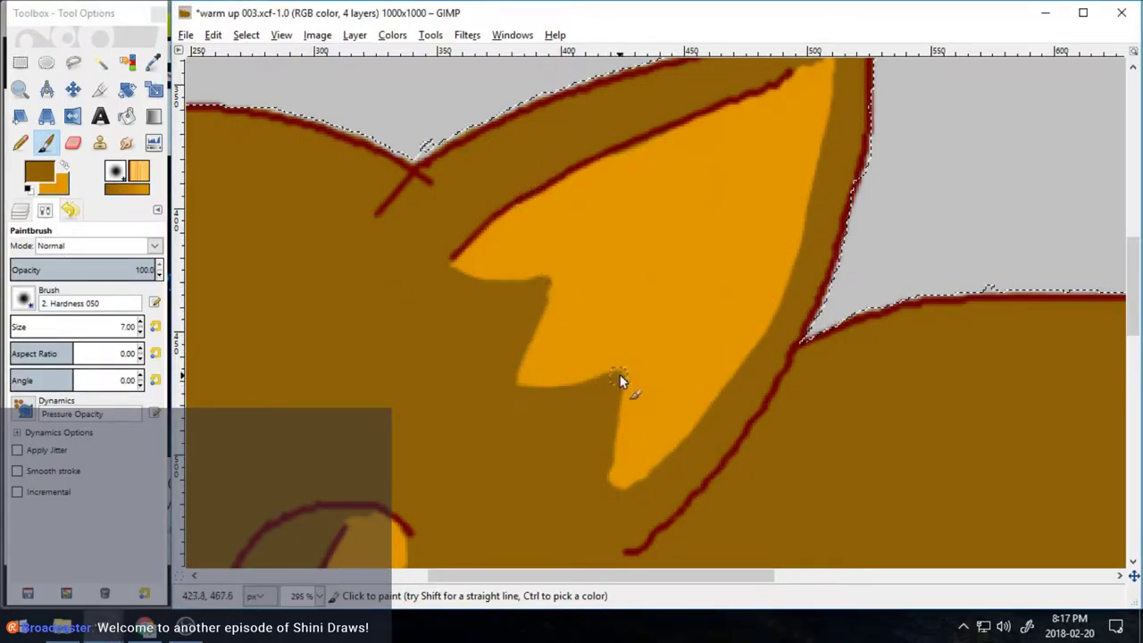
- Trim the orange of the right eye into a smooth oval by painting brown along its outer edge
drag(1132, 268, 1131, 311)
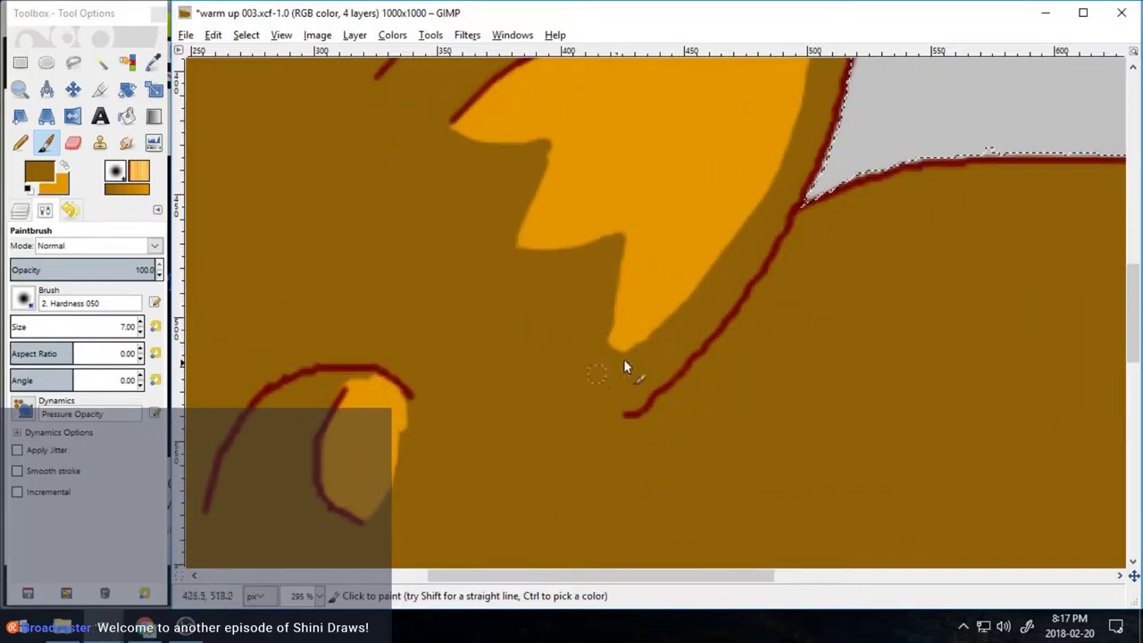
scroll(613, 376, left, 10)
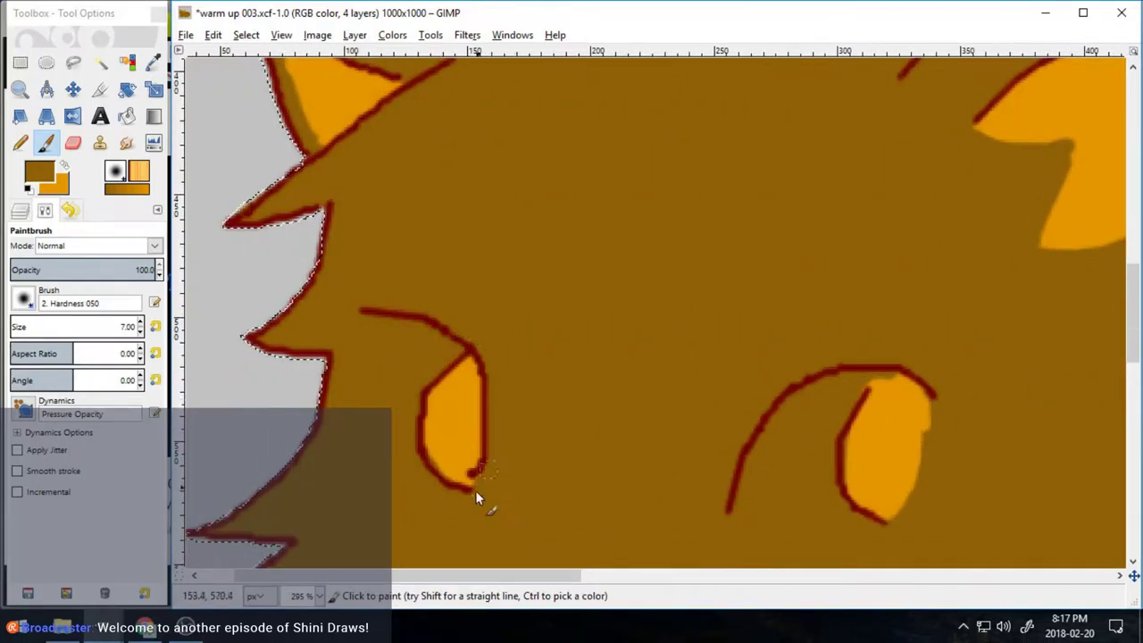
click(64, 165)
click(545, 432)
click(63, 165)
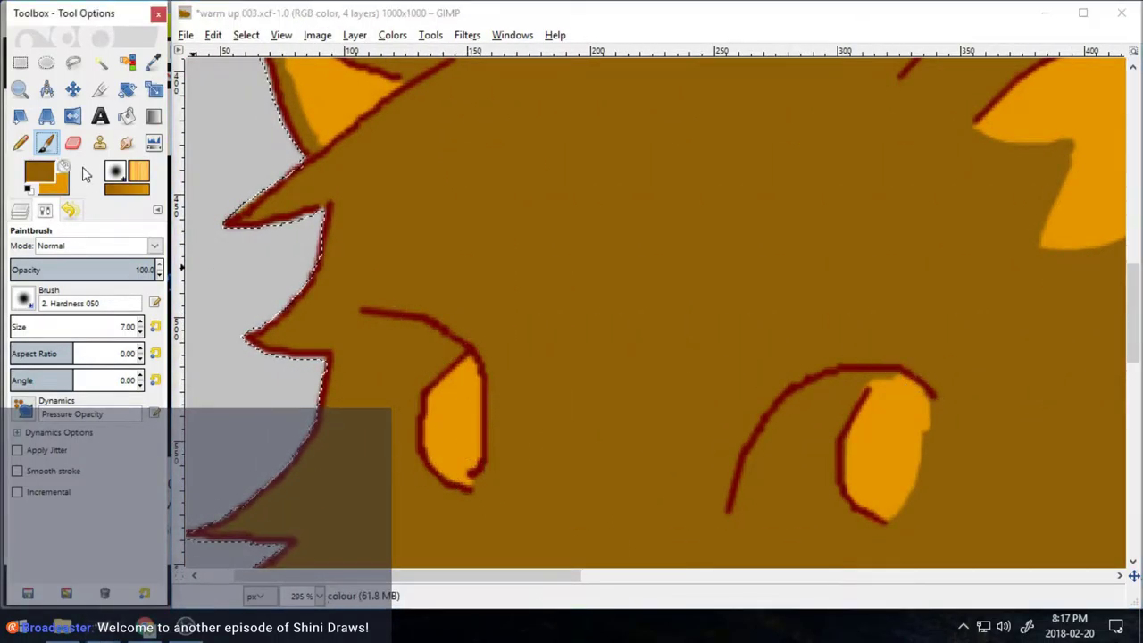
click(935, 436)
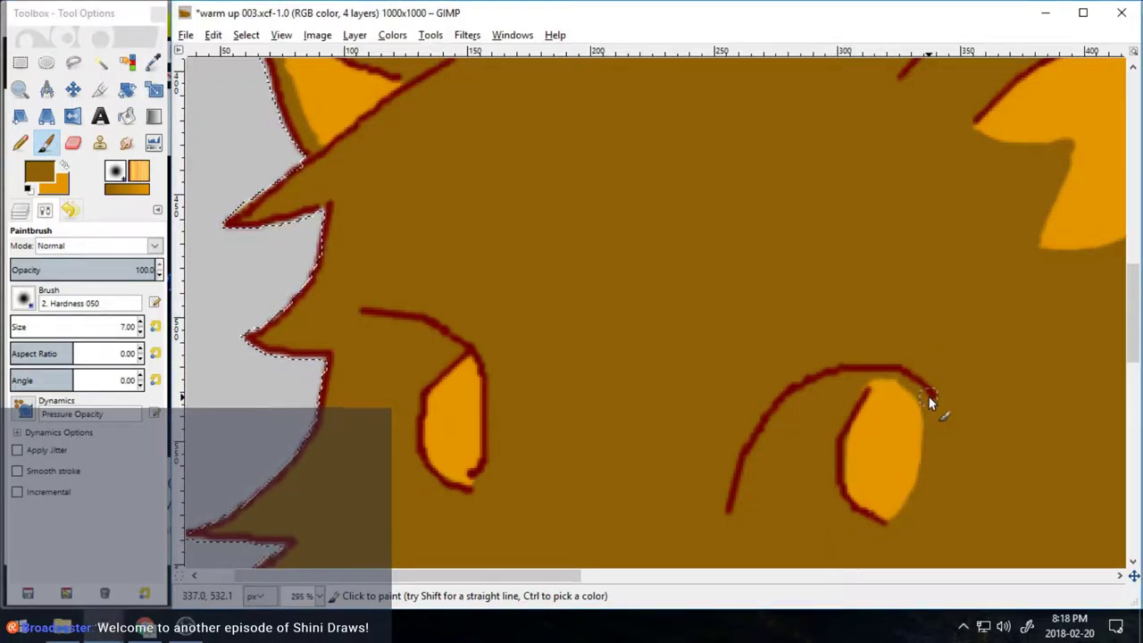
- Redraw the chin line in the picked dark red on the line layer and erase stray ends at the chin and left eye
drag(1132, 307, 1107, 383)
click(45, 210)
click(125, 304)
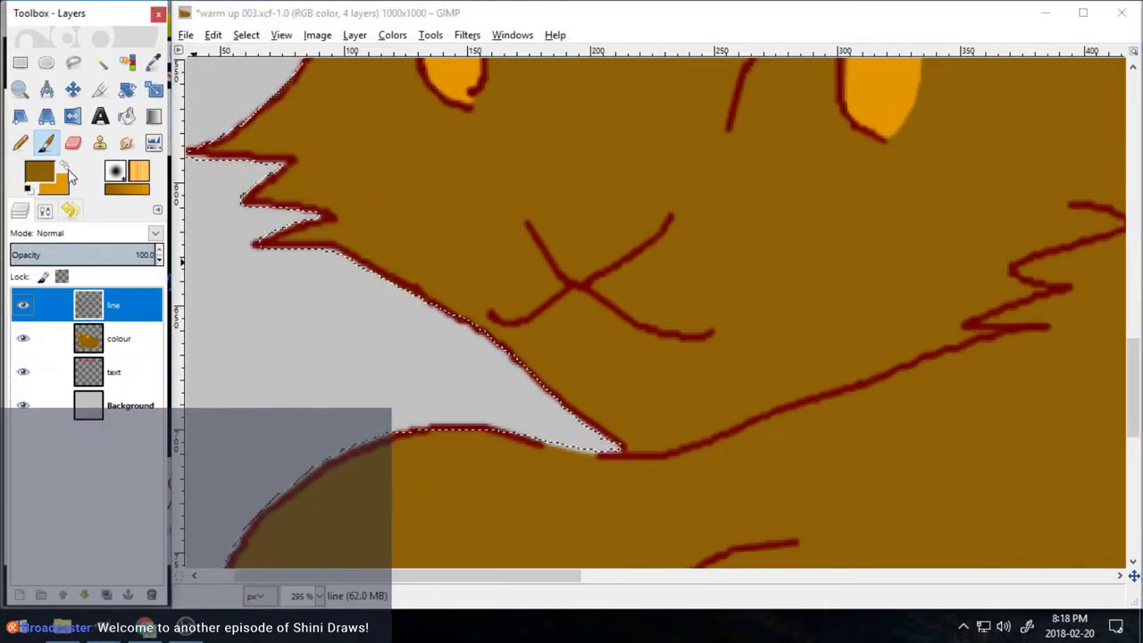
click(153, 62)
click(665, 215)
key(p)
mouse_move(617, 445)
mouse_down()
mouse_move(666, 470)
mouse_move(730, 433)
mouse_up()
key(shift+e)
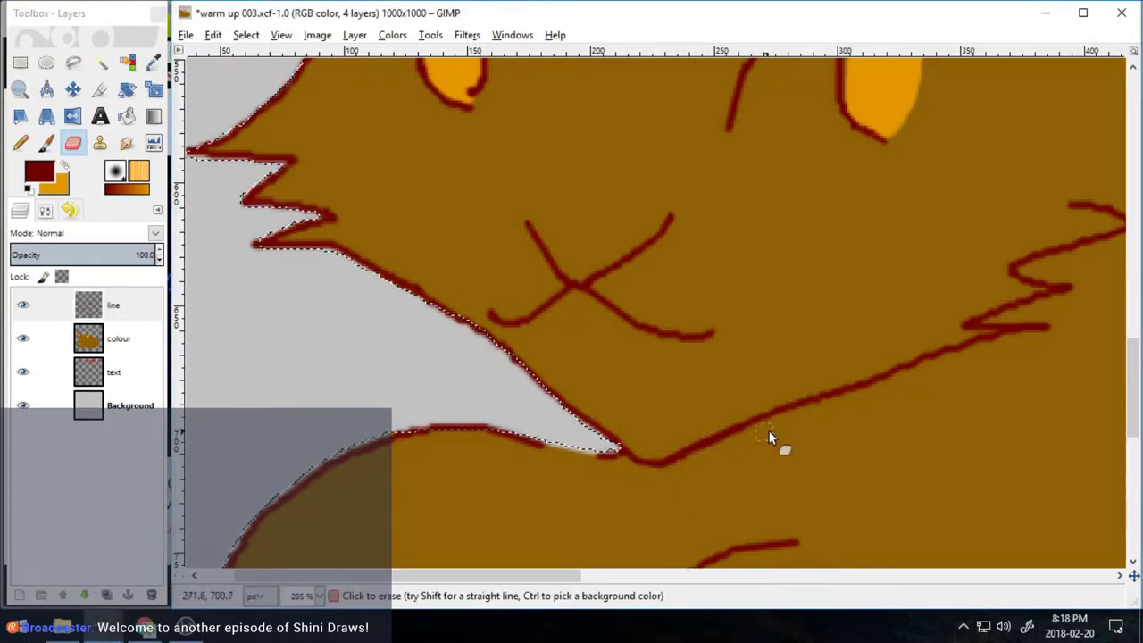
scroll(464, 368, up, 5)
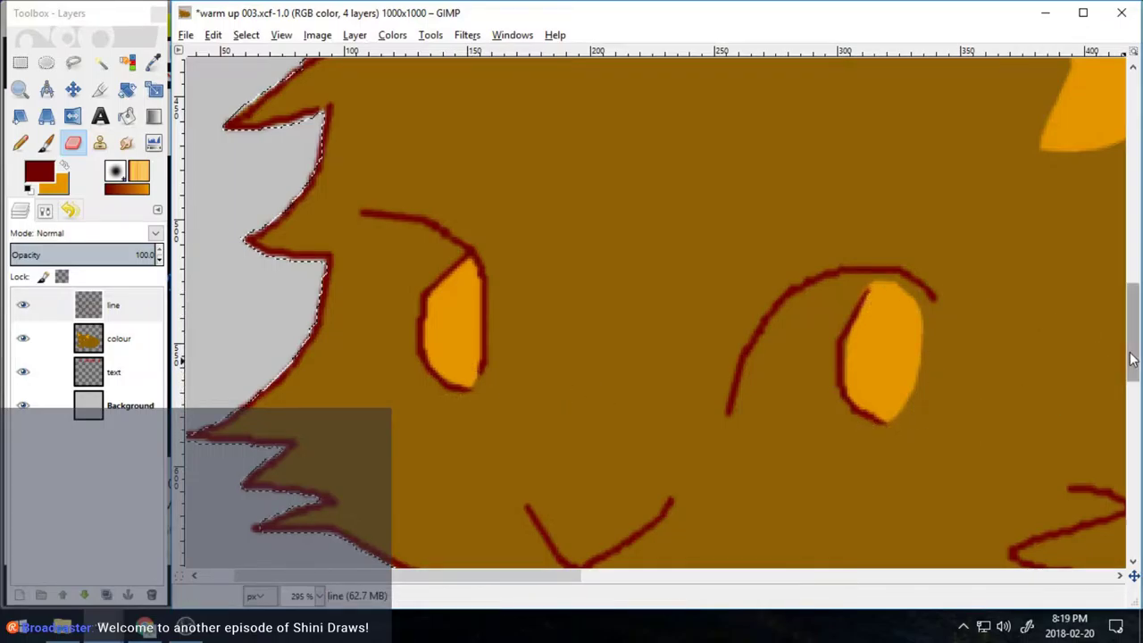
- Paint the white of the left eye in pale cream on the colour layer with the Paintbrush
drag(1133, 360, 1133, 358)
click(20, 90)
click(347, 235)
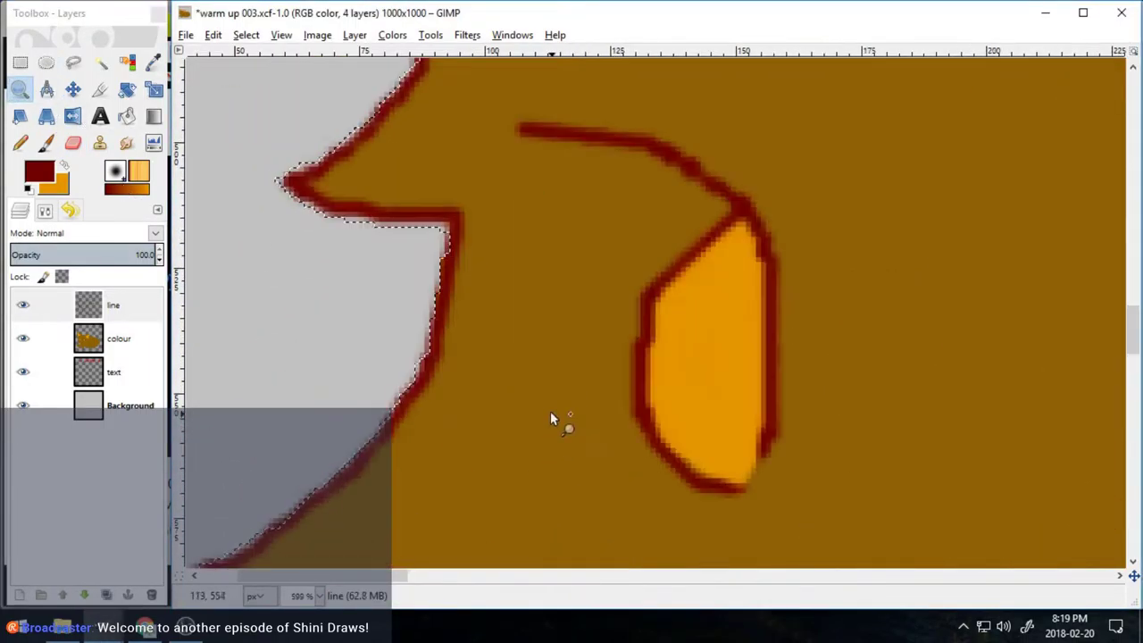
click(116, 338)
click(55, 184)
drag(365, 306, 365, 316)
click(440, 402)
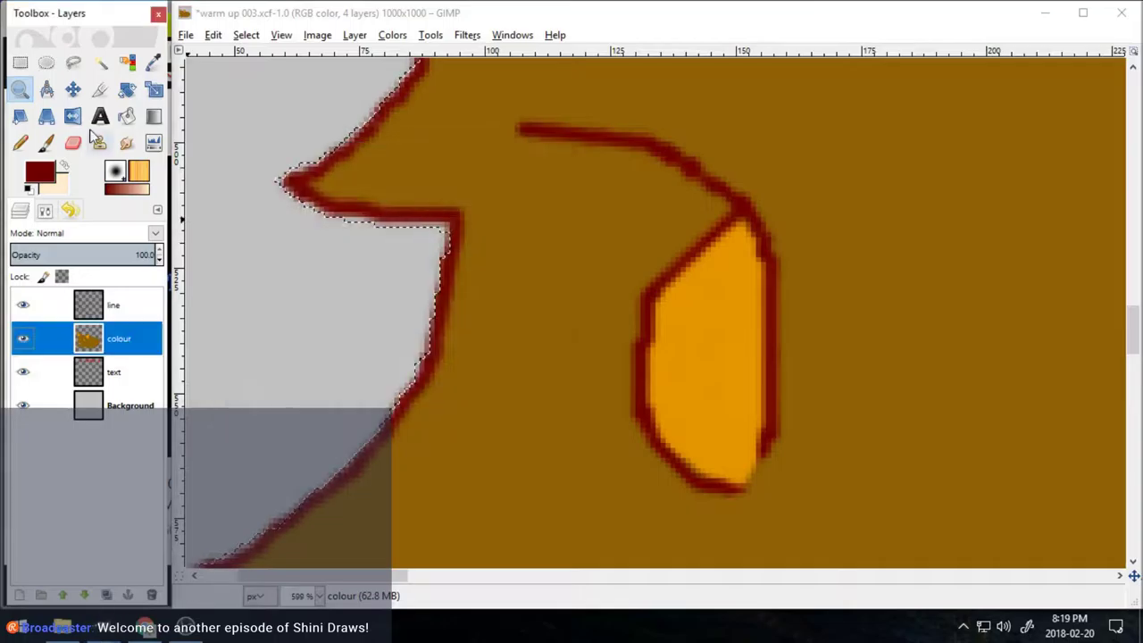
click(45, 143)
drag(549, 159, 546, 191)
key(ctrl+z)
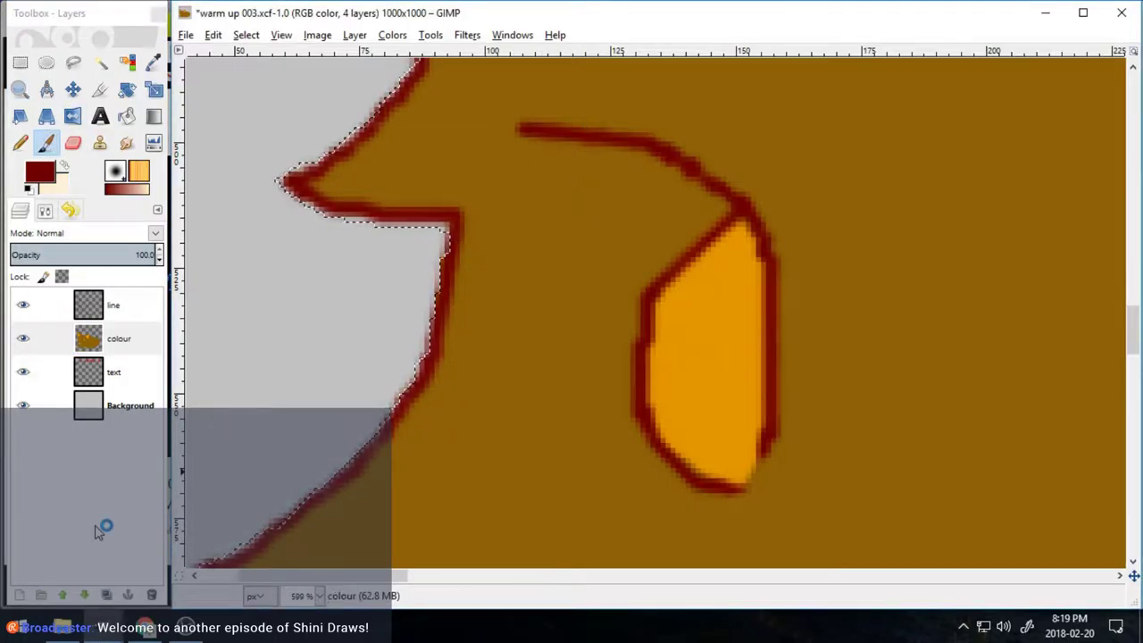
key(x)
mouse_move(537, 150)
mouse_down()
mouse_move(646, 466)
mouse_move(617, 421)
mouse_move(646, 284)
mouse_move(683, 234)
mouse_up()
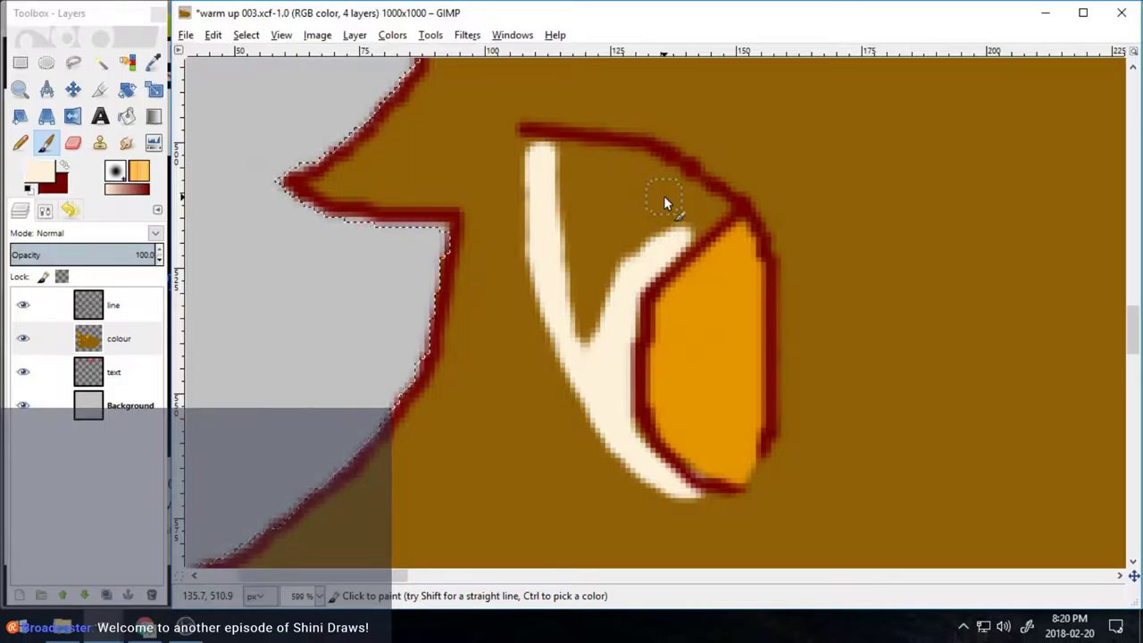
mouse_move(625, 166)
mouse_down()
mouse_move(605, 161)
mouse_move(665, 163)
mouse_move(721, 202)
mouse_move(592, 298)
mouse_move(551, 225)
mouse_move(625, 243)
mouse_move(578, 265)
mouse_up()
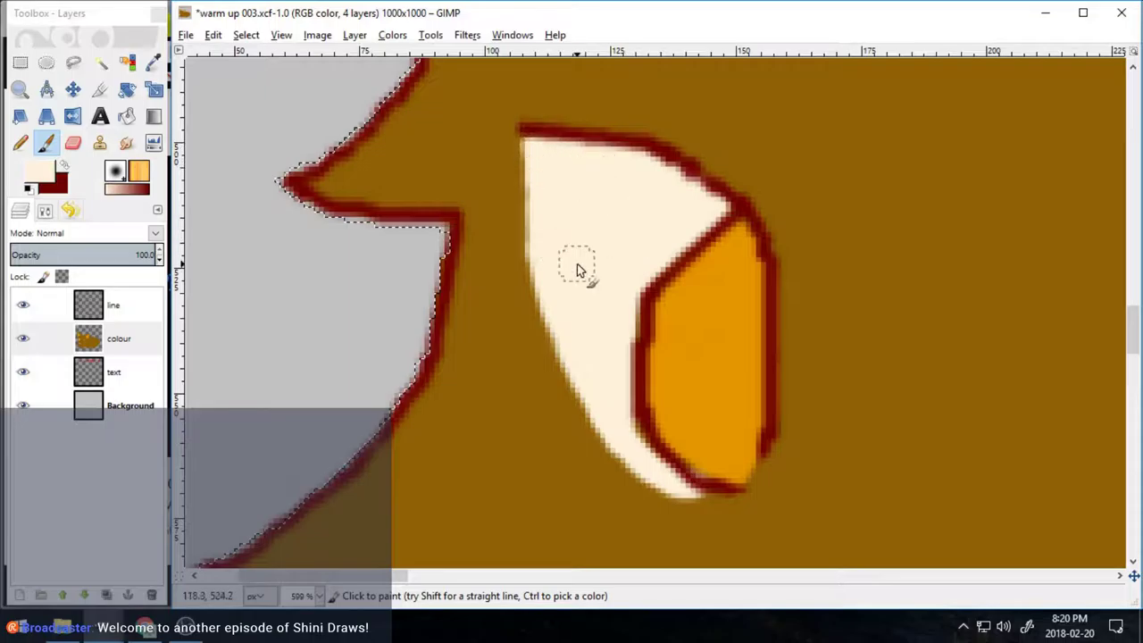
- Fill the white of the right eye in the same cream, closing it with a flat lower edge
drag(383, 576, 524, 578)
drag(1132, 337, 1134, 348)
mouse_move(526, 417)
mouse_down()
mouse_move(548, 361)
mouse_move(681, 179)
mouse_move(874, 176)
mouse_move(720, 280)
mouse_up()
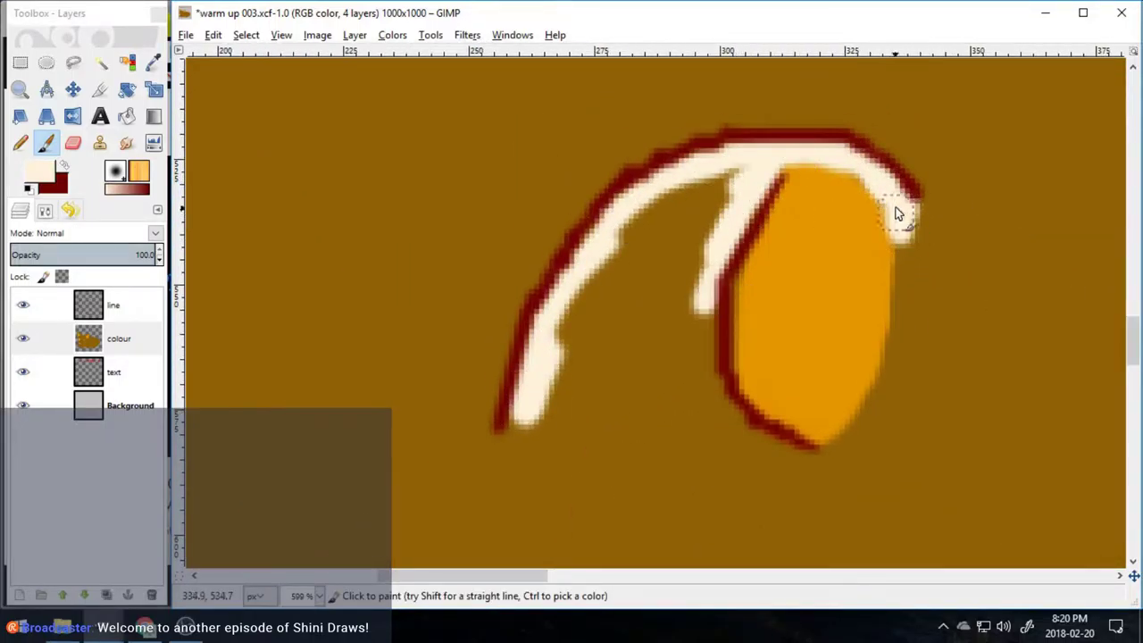
mouse_move(899, 213)
mouse_down()
mouse_move(744, 176)
mouse_move(696, 183)
mouse_move(537, 411)
mouse_move(671, 445)
mouse_up()
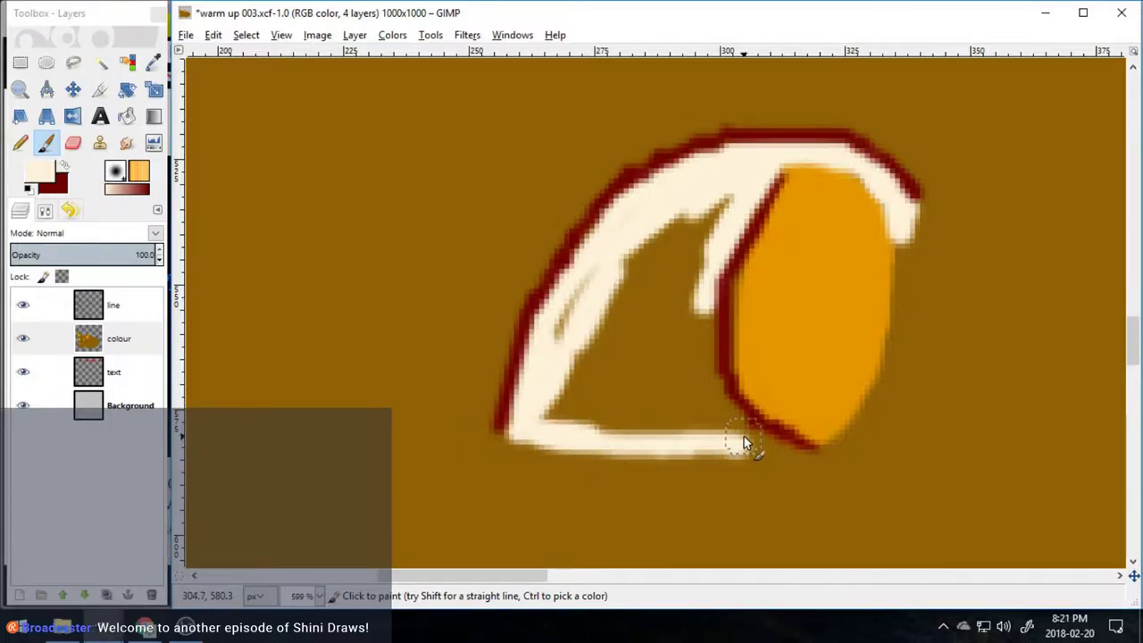
drag(747, 443, 643, 233)
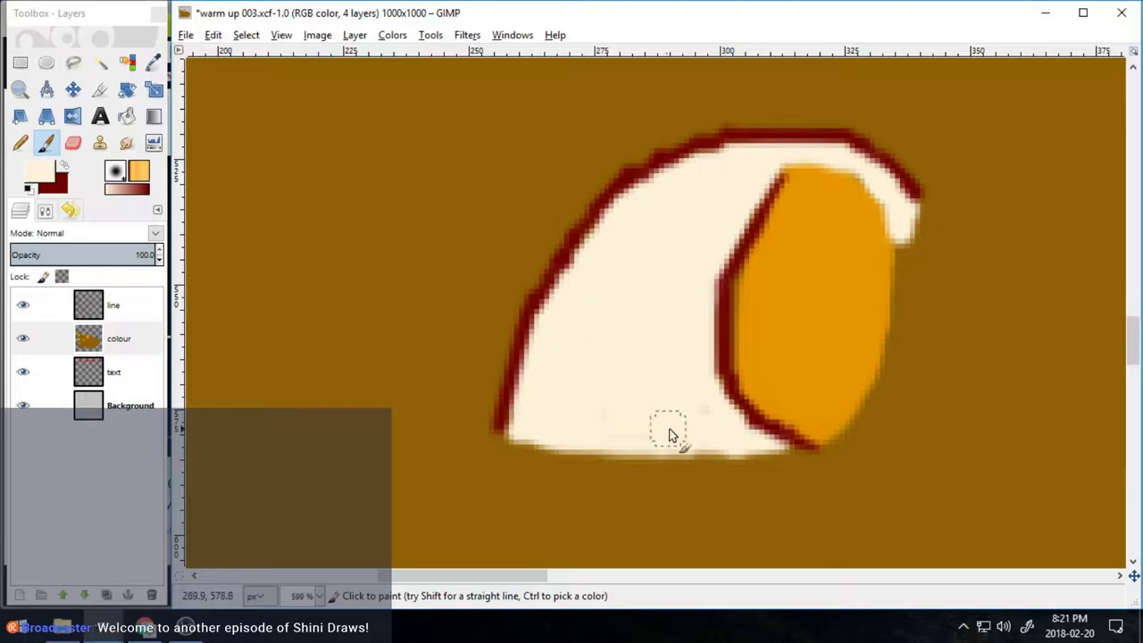
- Round off the top of the right eye's iris with the earlier orange
drag(65, 165, 64, 188)
click(40, 170)
click(473, 337)
click(440, 401)
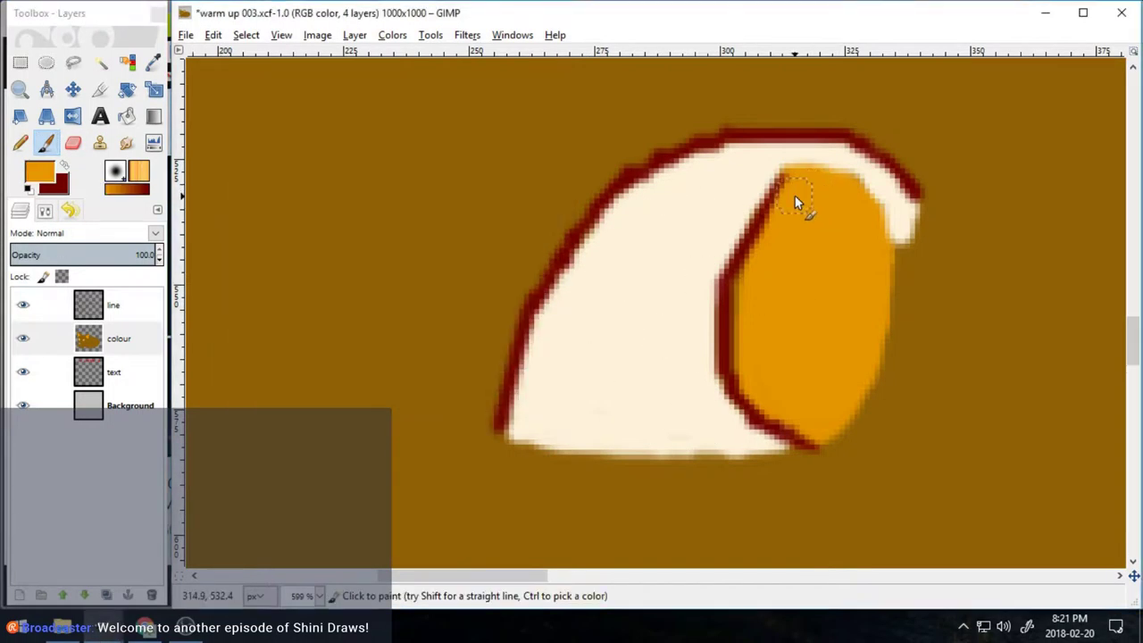
- Extend the cream down the outer side of the right eye's iris and even the iris edge in orange
click(64, 166)
click(40, 170)
click(454, 336)
click(440, 401)
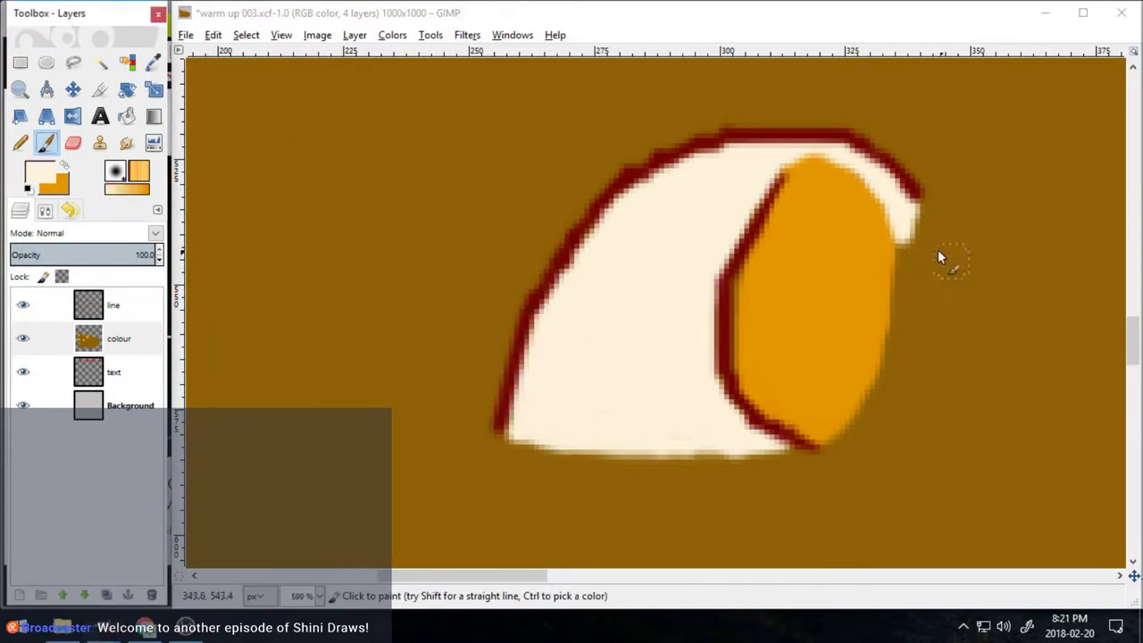
drag(908, 222, 885, 353)
click(64, 165)
mouse_move(889, 247)
mouse_down()
mouse_move(873, 354)
mouse_move(883, 277)
mouse_up()
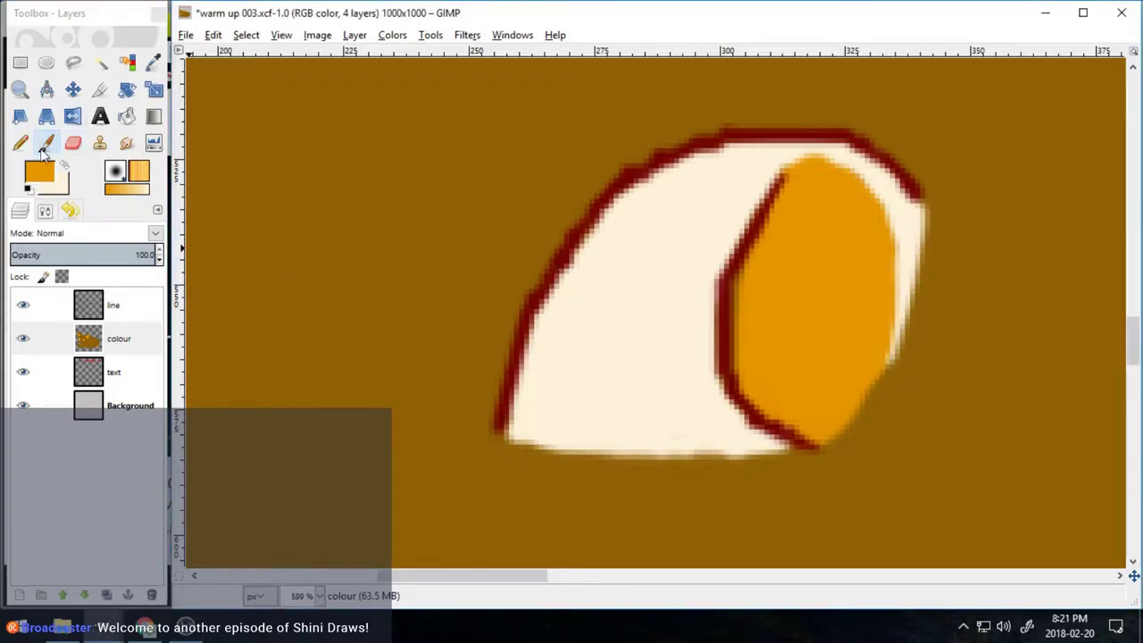
- Zoom out to check the whole coloured cat
click(20, 89)
click(45, 210)
click(43, 293)
triple_click(730, 376)
click(730, 377)
click(729, 377)
click(730, 377)
mouse_move(1131, 276)
mouse_down()
mouse_move(1130, 330)
mouse_move(1129, 284)
mouse_up()
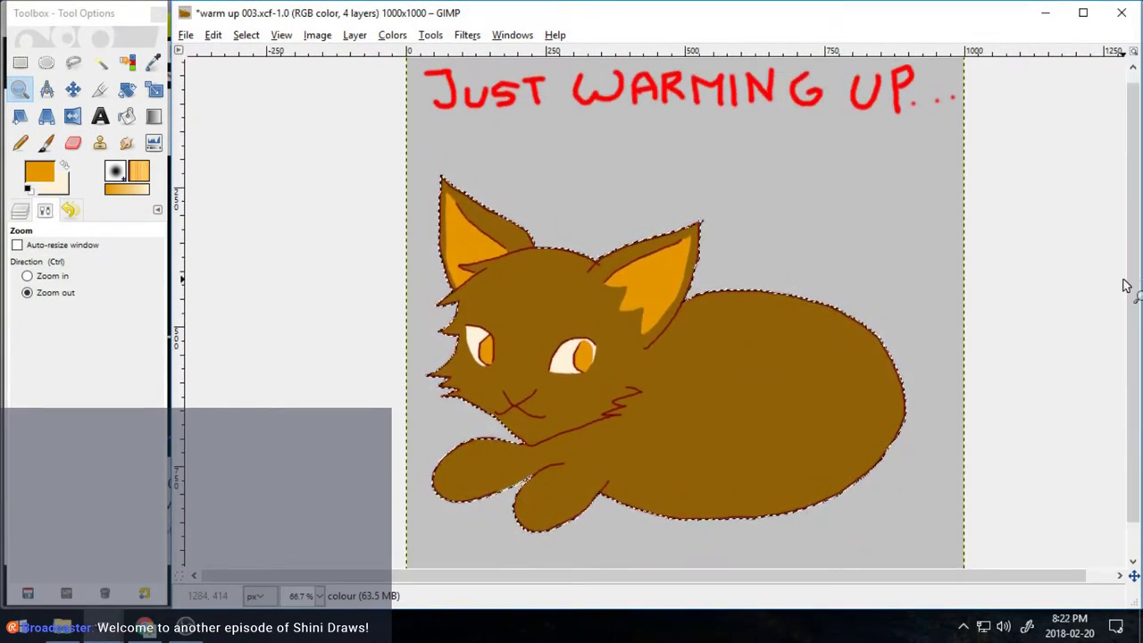
- Clear the selection and ready the Paintbrush in default black on the text layer
click(21, 212)
click(87, 372)
click(45, 142)
click(28, 189)
click(45, 211)
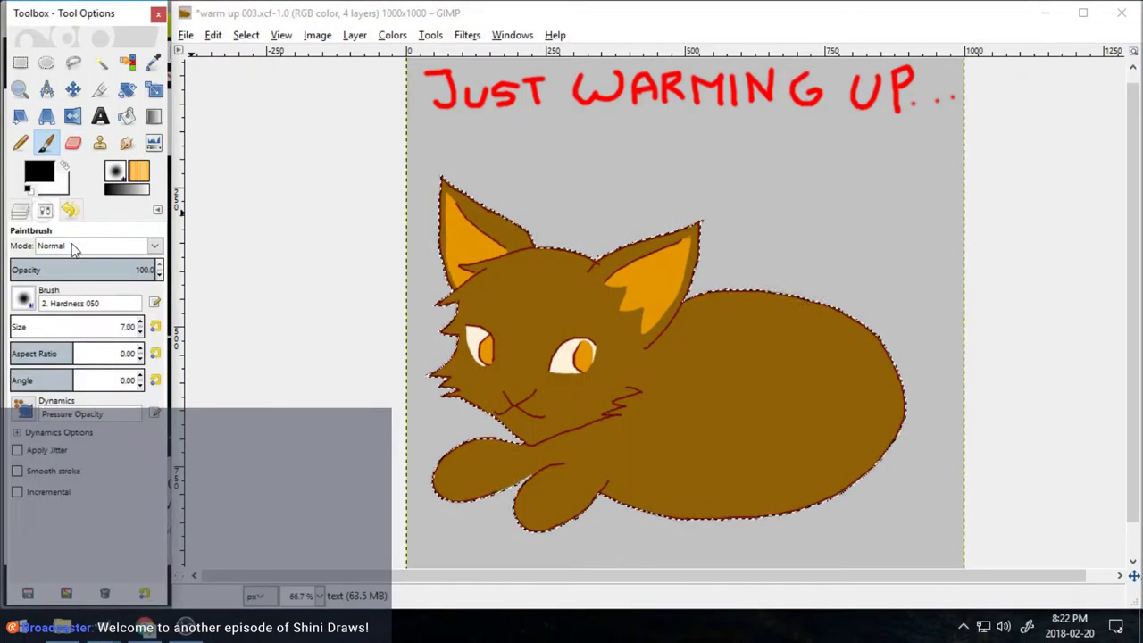
click(223, 201)
click(246, 35)
click(259, 79)
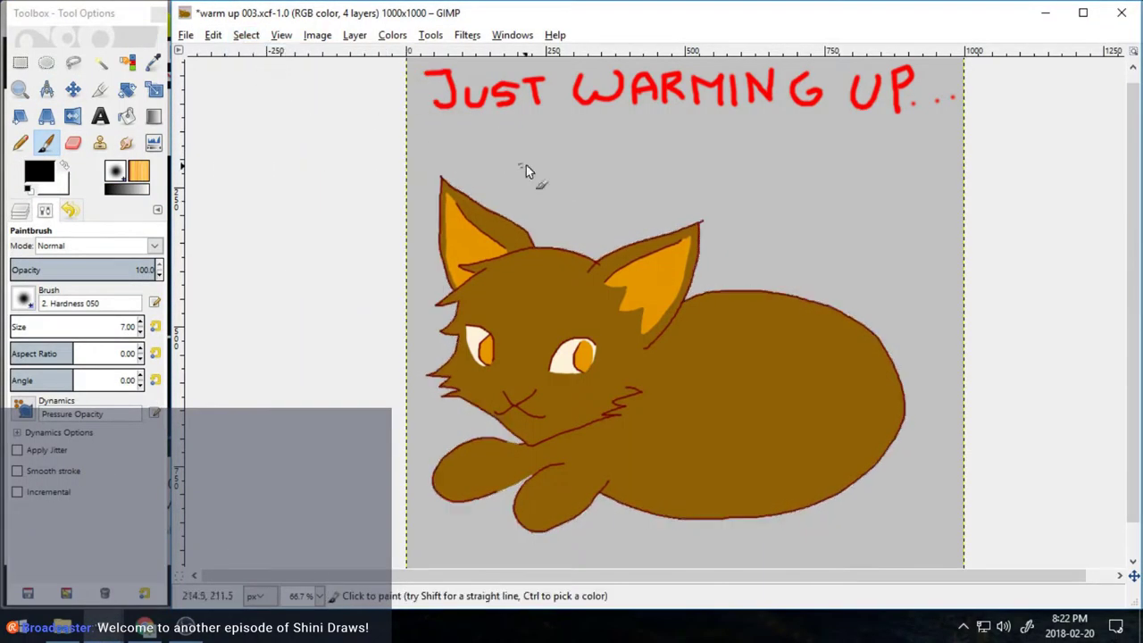
- Handwrite OKAY THAT'S in black below the red caption and start a second line beneath it
drag(490, 135, 494, 135)
mouse_move(521, 132)
mouse_down()
mouse_move(523, 166)
mouse_move(547, 163)
mouse_up()
drag(554, 163, 575, 162)
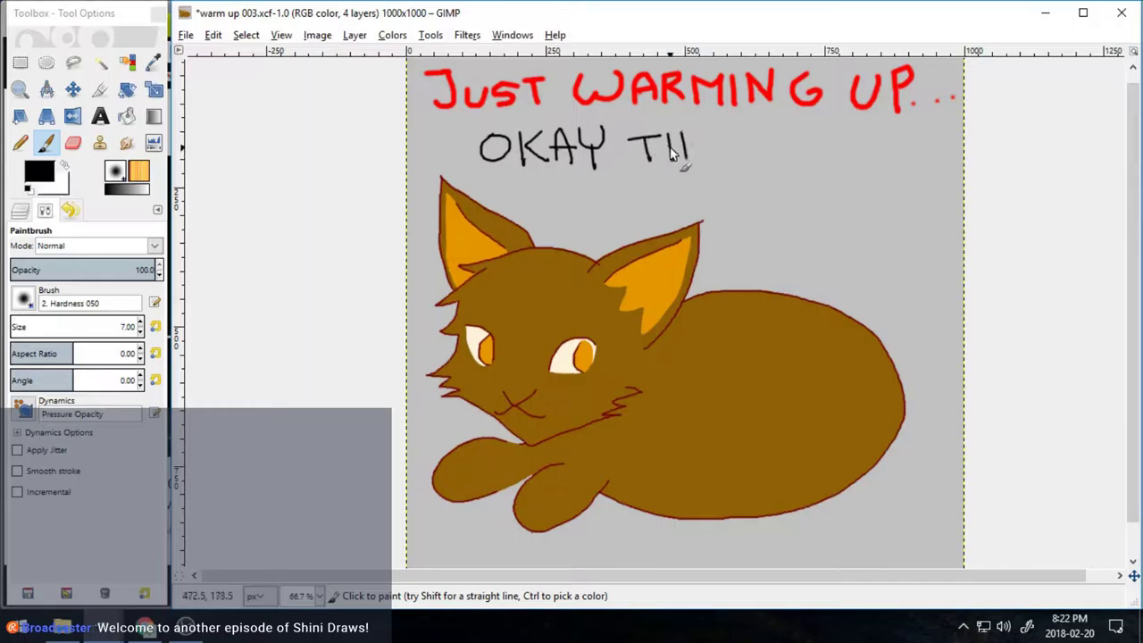
drag(695, 164, 720, 163)
mouse_move(699, 150)
mouse_down()
mouse_move(721, 132)
mouse_move(752, 132)
mouse_up()
drag(736, 132, 736, 163)
drag(761, 127, 759, 139)
drag(794, 141, 786, 156)
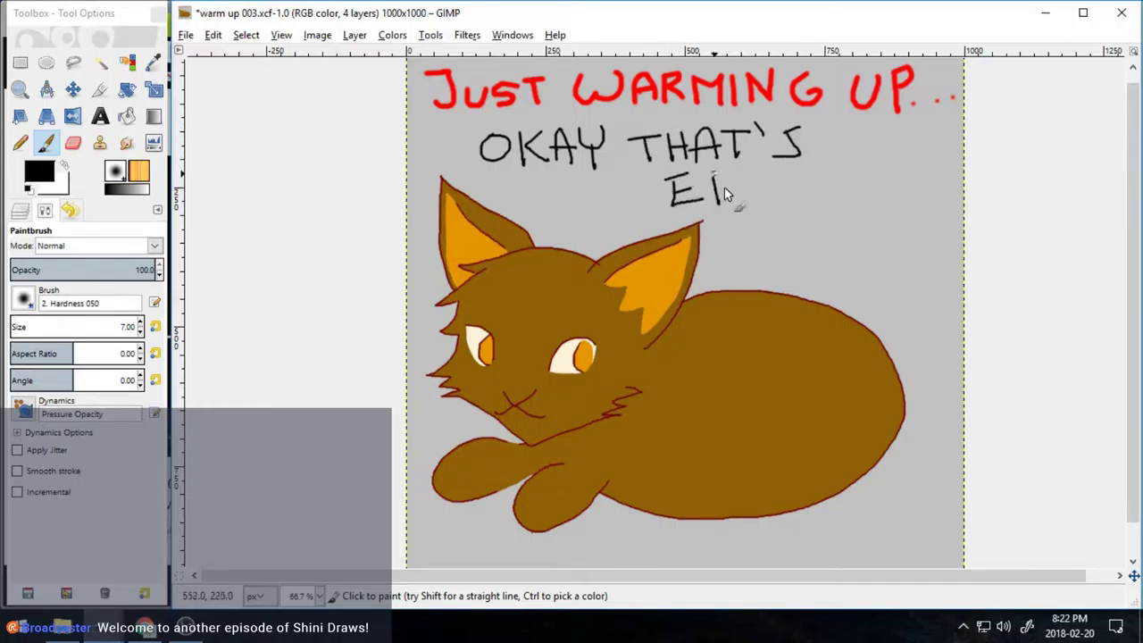
- Save the cat picture and close its window
click(185, 34)
click(224, 167)
click(1123, 12)
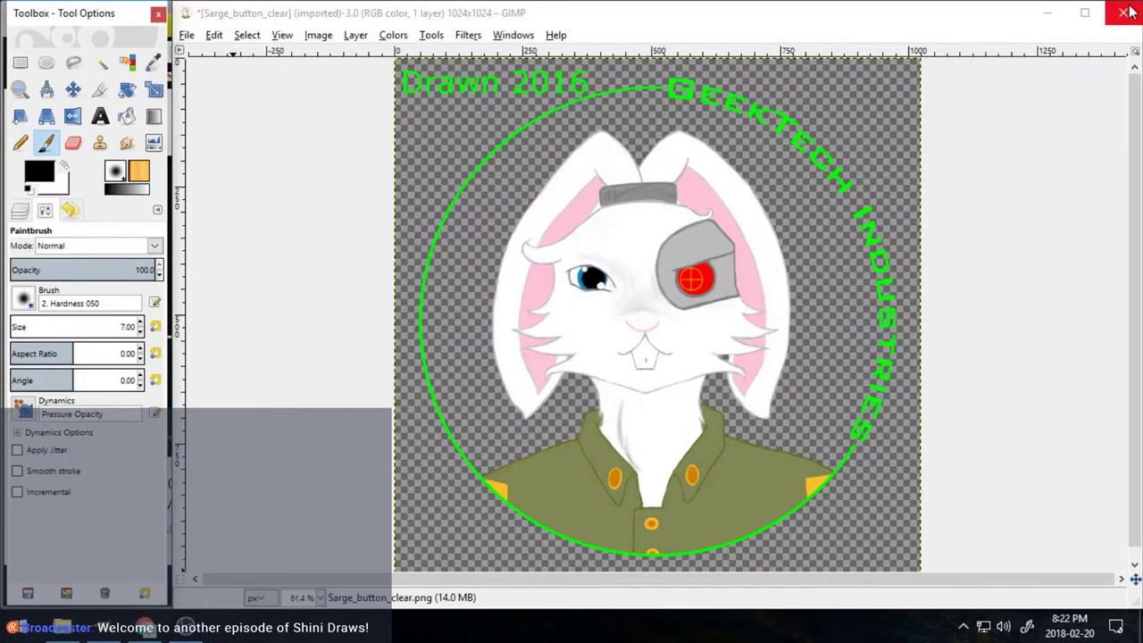
- Add a transparent layer named sketch and place a vertical and a horizontal guide crossing at the image's centre
click(20, 211)
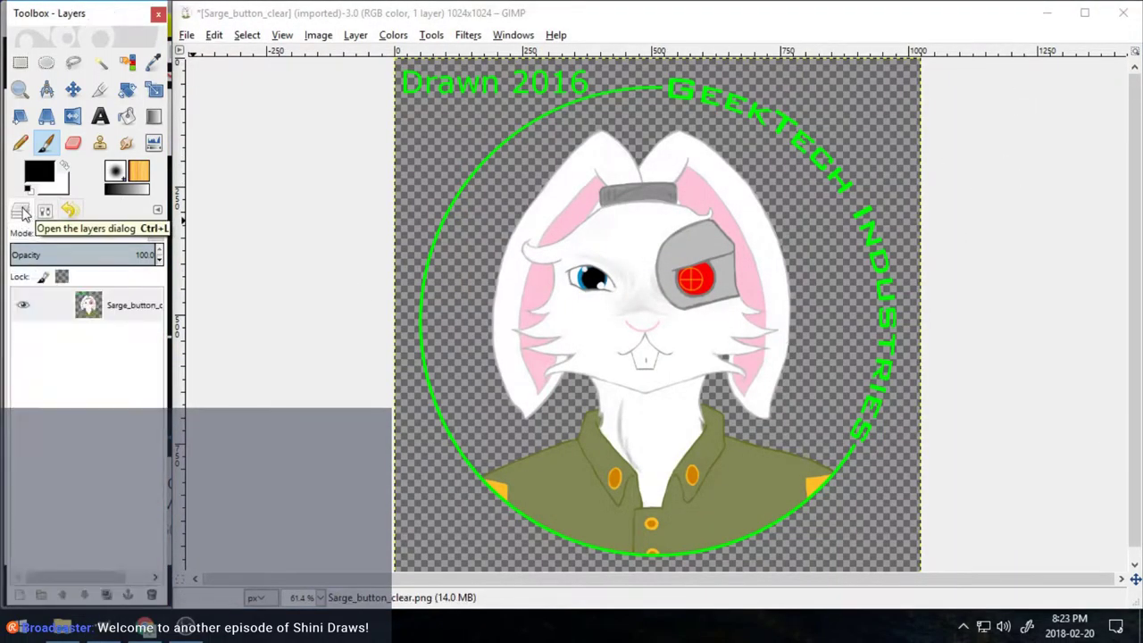
click(25, 593)
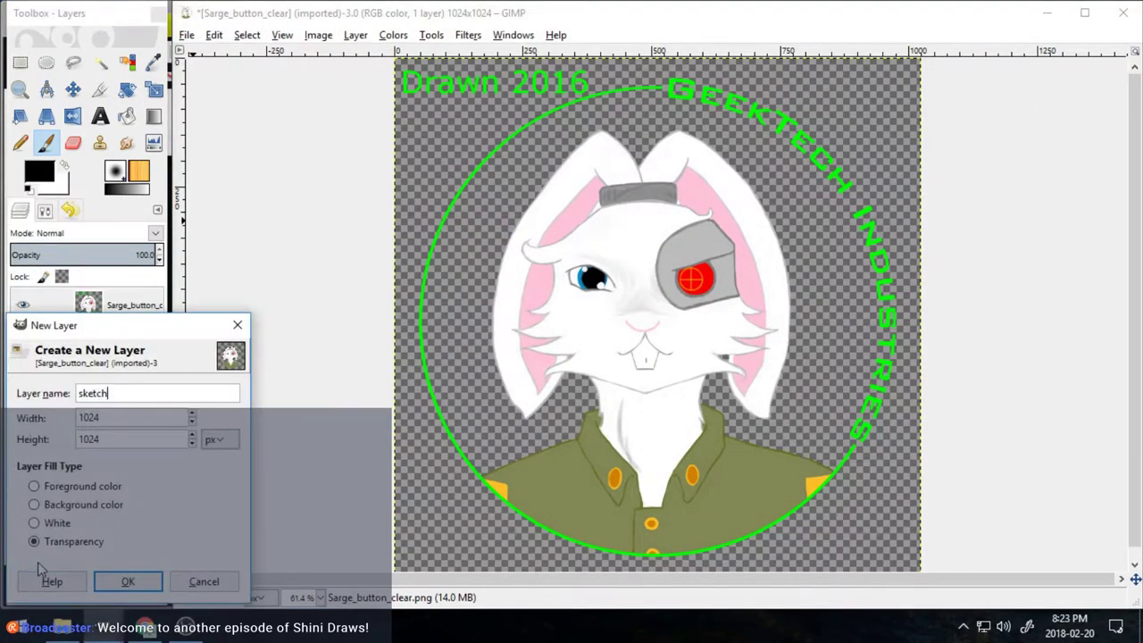
key(Return)
drag(182, 241, 652, 357)
mouse_move(849, 51)
mouse_down()
mouse_move(828, 317)
mouse_move(808, 315)
mouse_up()
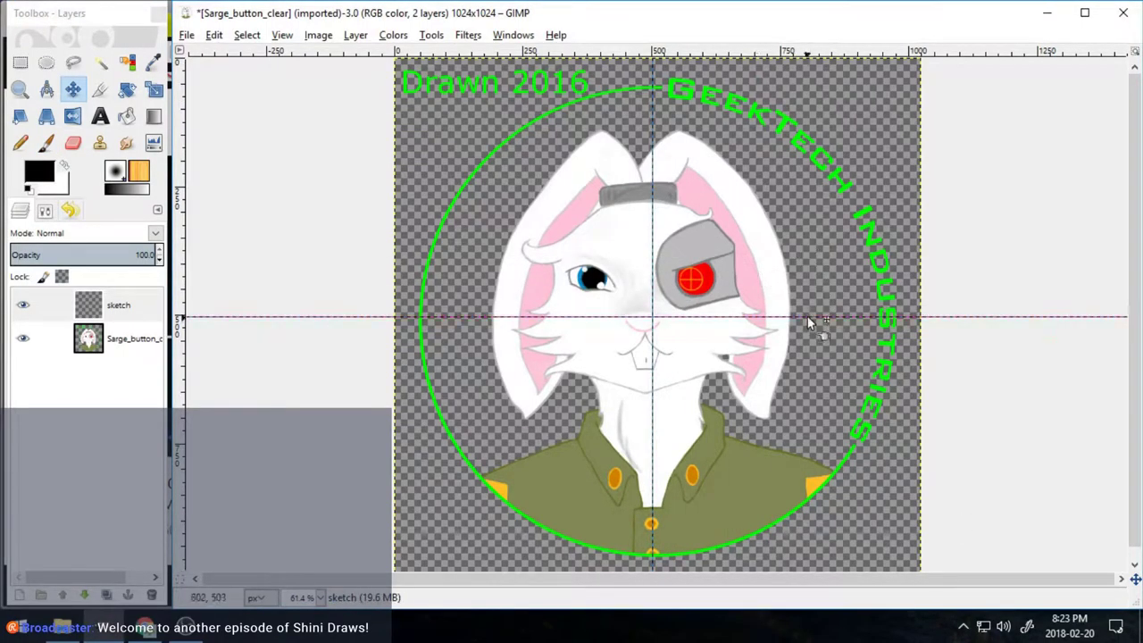
- Select a circle of 928 px around the guide crossing on the Sarge_button_clear layer, using a fixed aspect ratio expanded from the centre
click(94, 338)
click(46, 62)
click(45, 211)
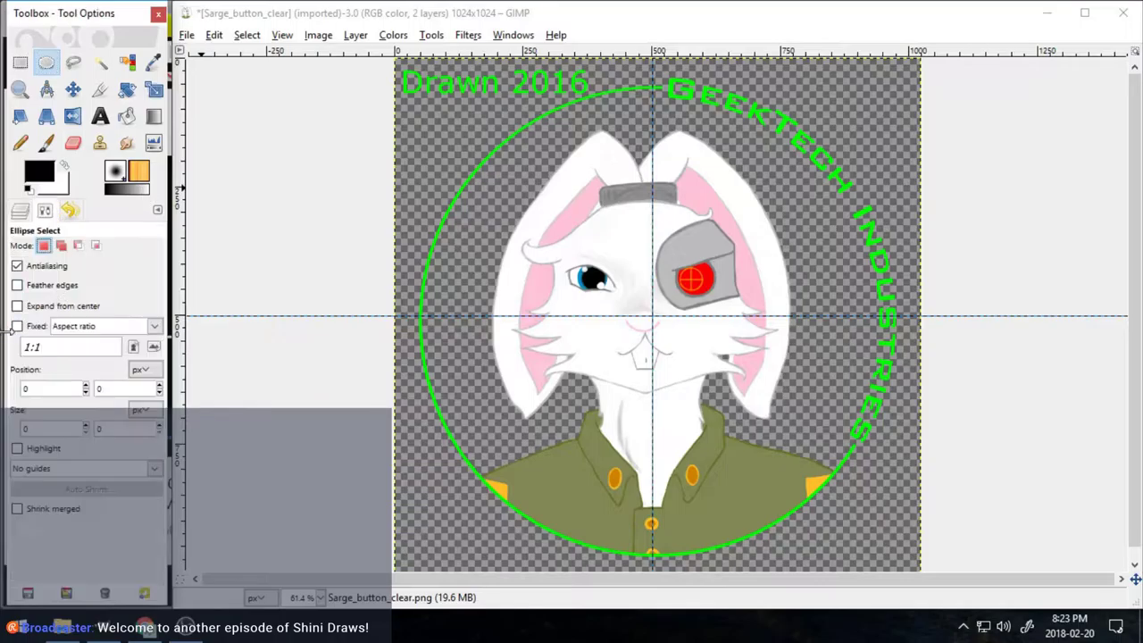
click(17, 326)
drag(653, 316, 793, 556)
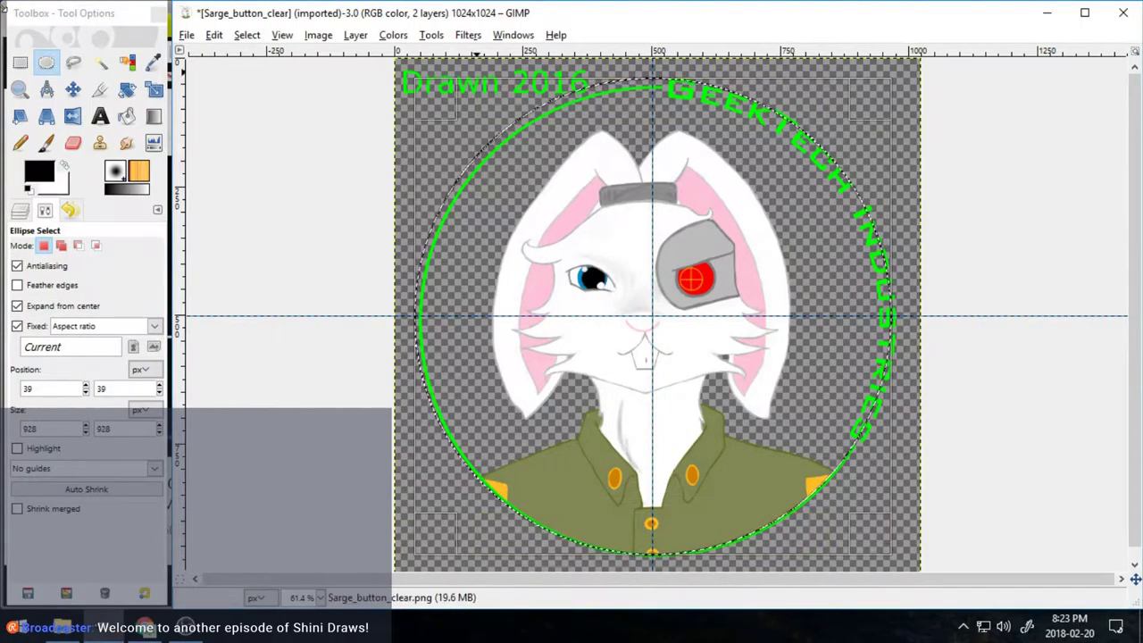
- Copy the circular area of the rabbit badge and cut it out of its layer
click(214, 34)
click(225, 151)
click(214, 35)
click(234, 134)
key(ctrl+l)
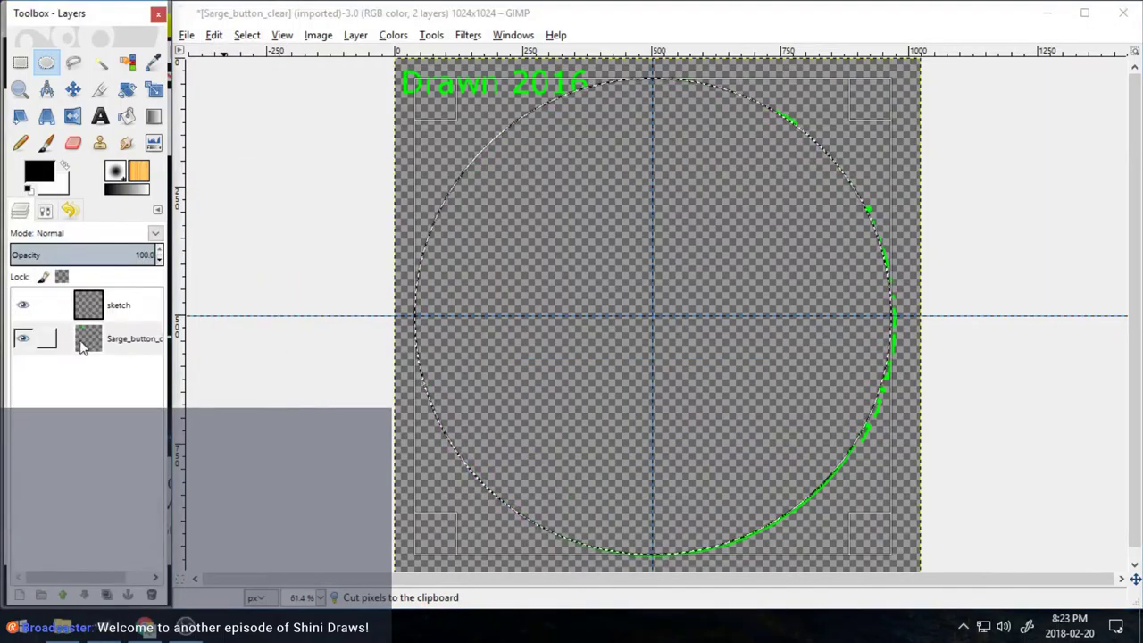
- Paste the cut rabbit portrait and delete the pasted content
click(217, 35)
click(238, 185)
click(107, 306)
click(152, 595)
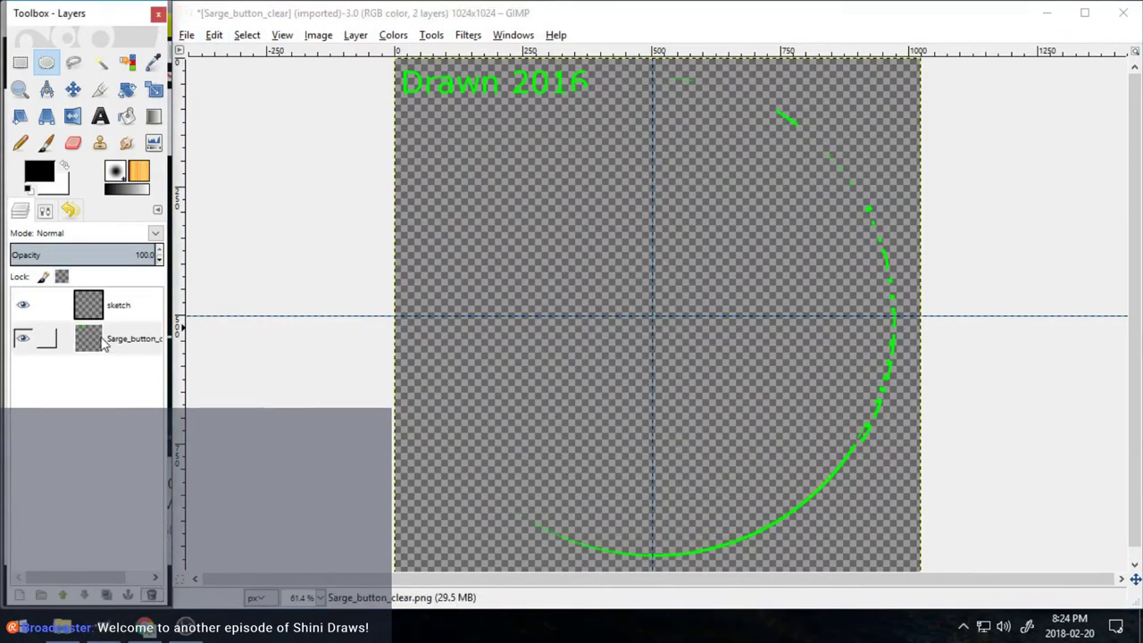
- Delete the sketch layer and paste the cut rabbit portrait back as a floating selection
click(111, 305)
click(151, 595)
click(214, 35)
click(235, 184)
- Rotate the pasted rabbit portrait by 1.87 degrees and shift it slightly sideways to centre it on the vertical guide
key(shift+r)
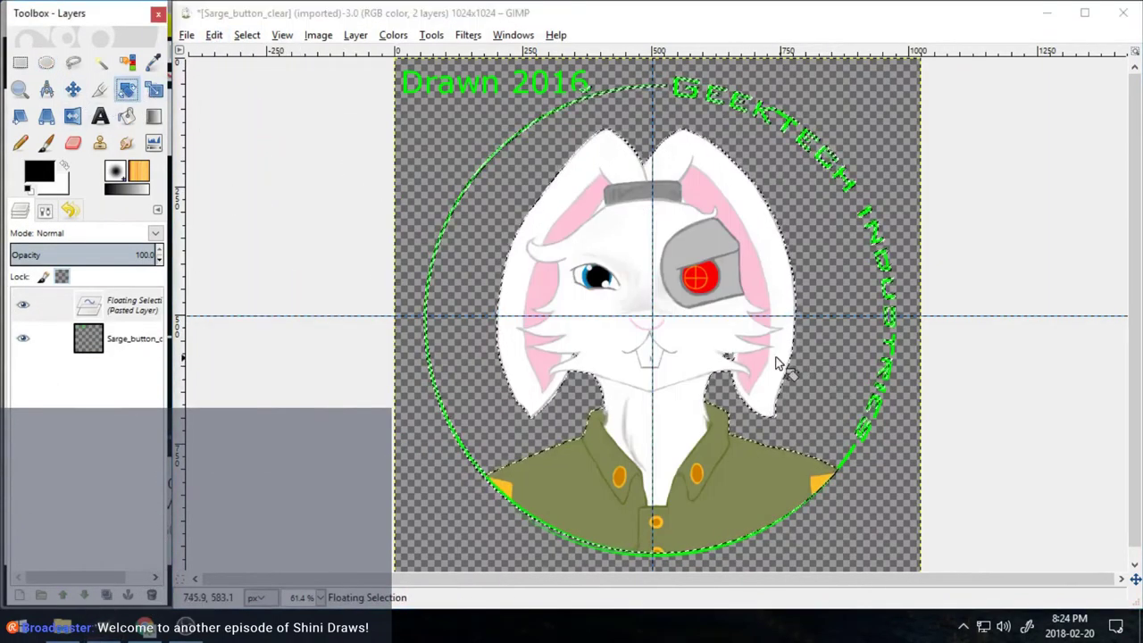
click(840, 301)
drag(839, 294, 839, 298)
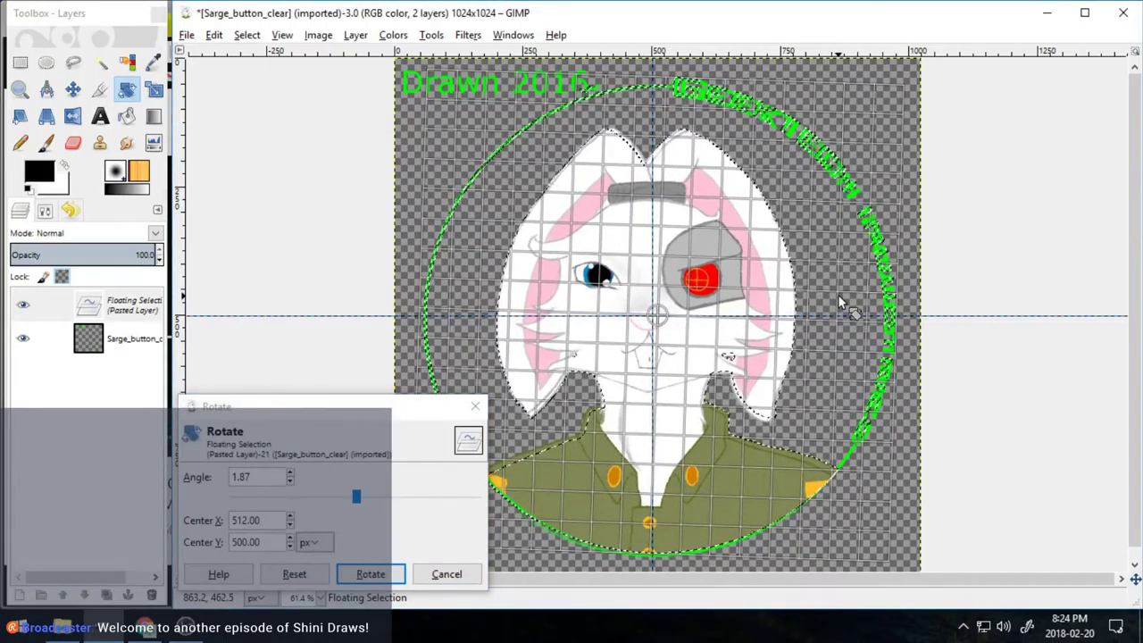
click(394, 576)
click(73, 88)
drag(699, 263, 702, 263)
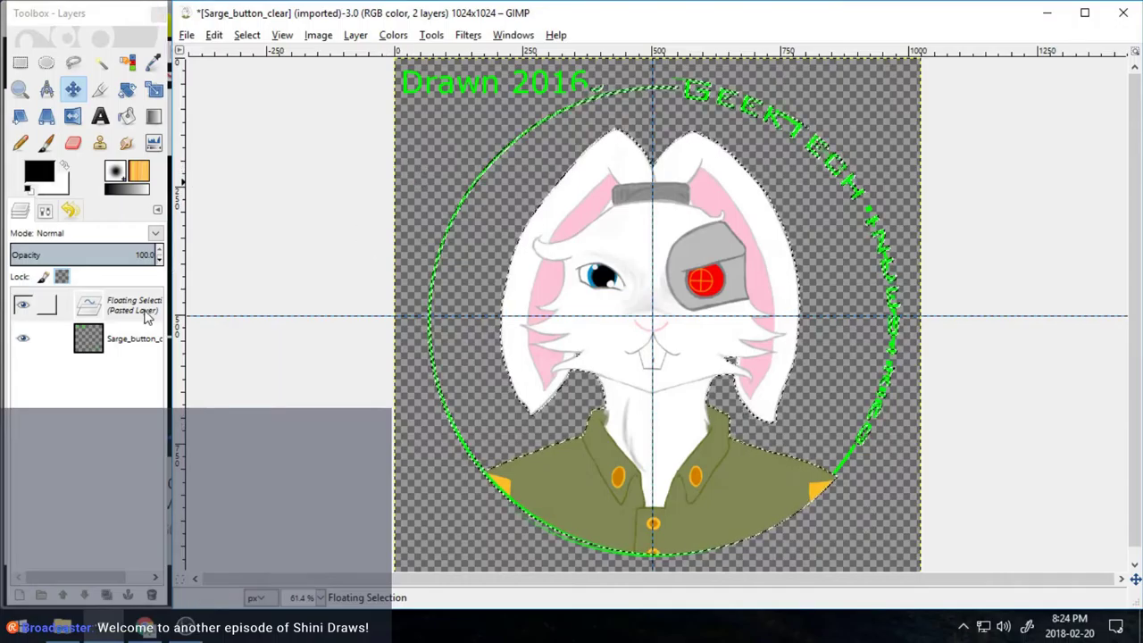
- Anchor the floating portrait to the Sarge_button_clear layer and lower that layer's opacity to 55
click(56, 304)
right_click(105, 305)
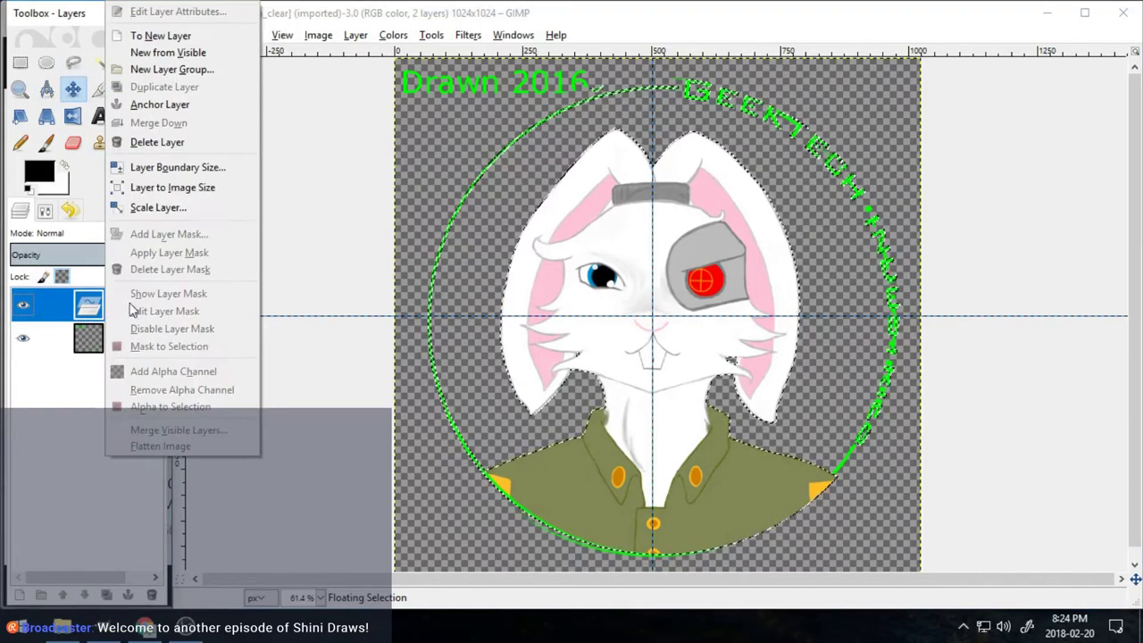
click(160, 104)
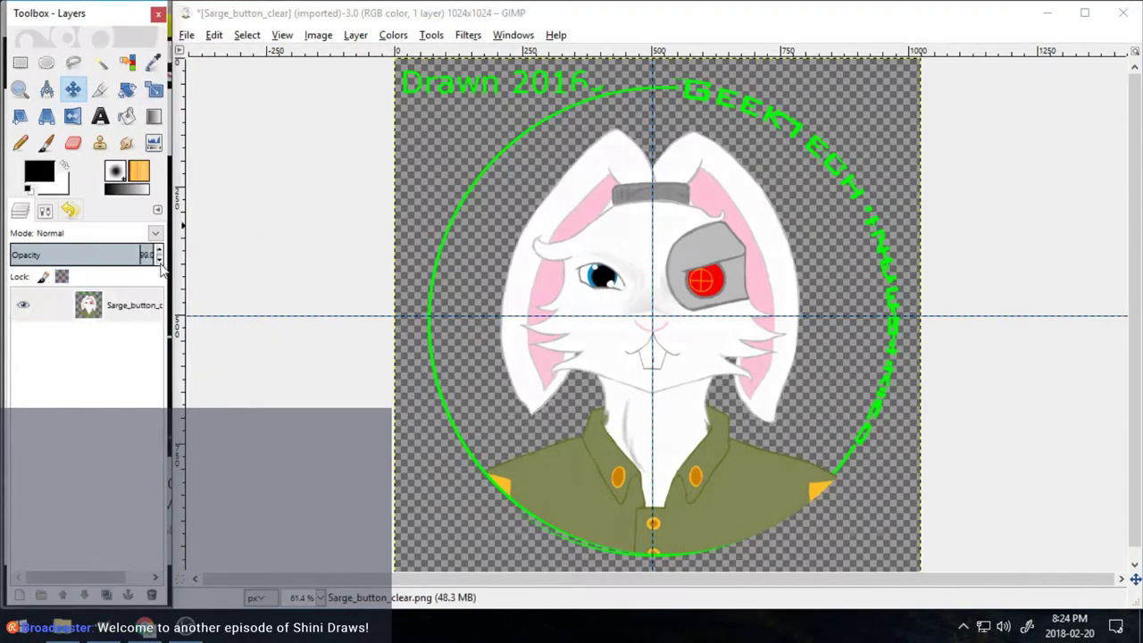
scroll(160, 269, down, 20)
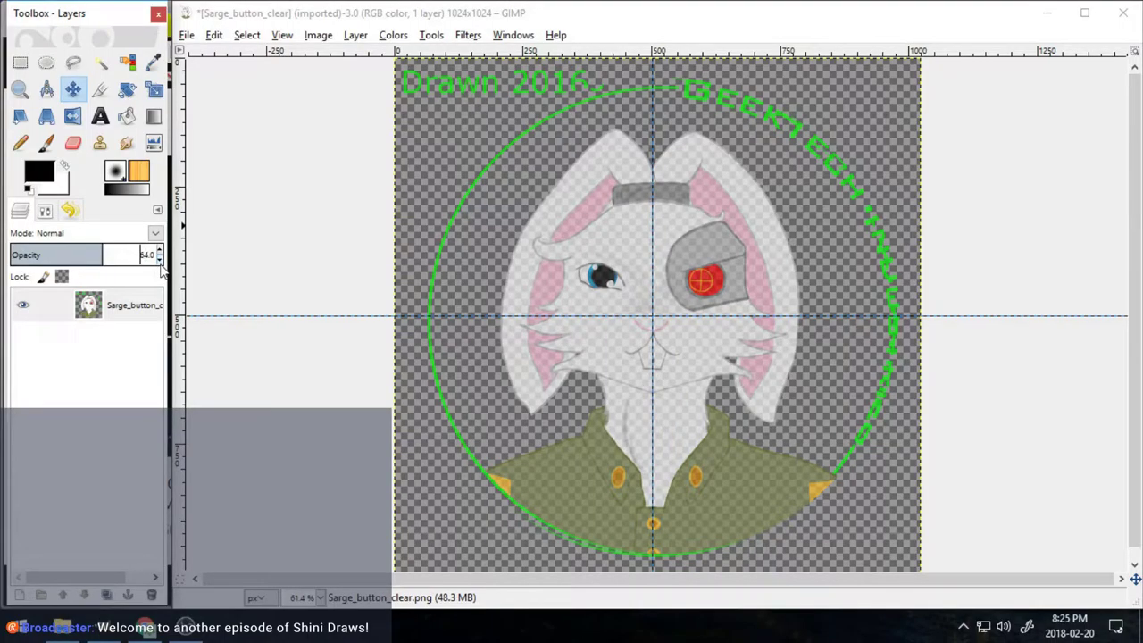
- Add a new transparent 1024 by 1024 px layer named sketch
click(20, 594)
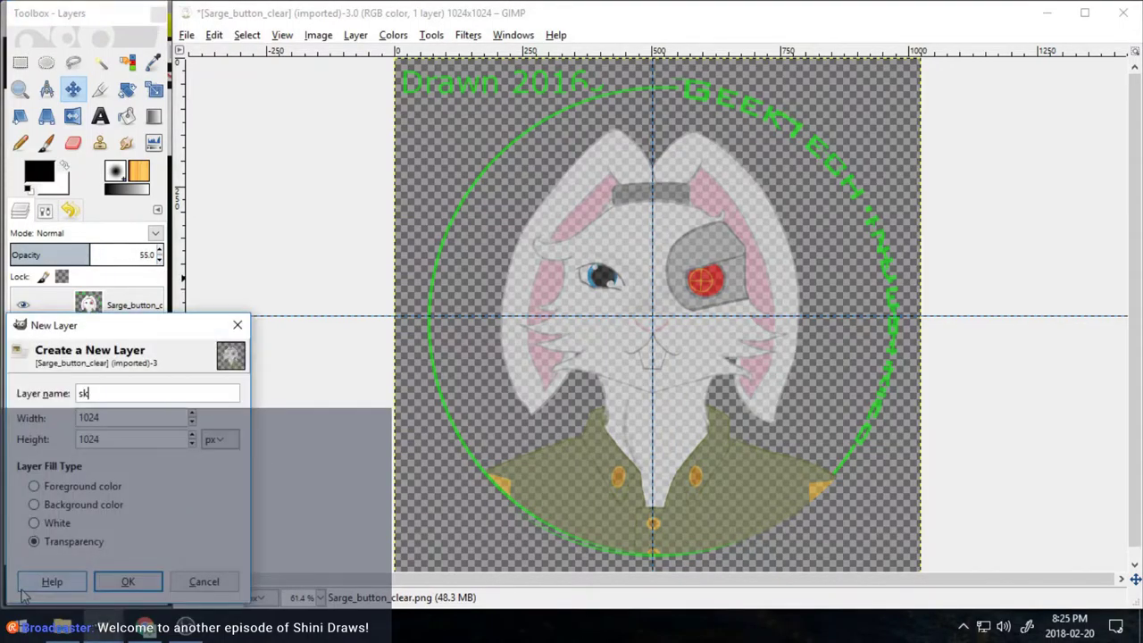
text(sketch)
key(Return)
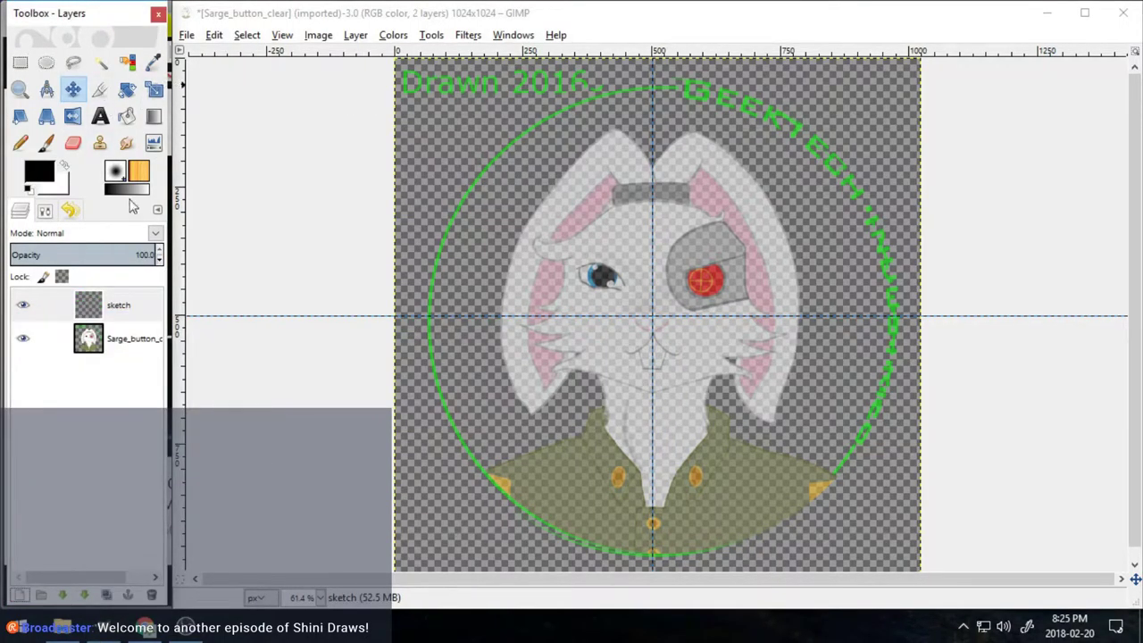
click(46, 143)
click(45, 210)
mouse_move(666, 204)
mouse_down()
mouse_move(726, 371)
mouse_move(672, 214)
mouse_up()
key(ctrl+z)
- Remove the vertical and horizontal guides from the image
click(74, 89)
drag(653, 145, 198, 240)
mouse_move(482, 316)
mouse_down()
mouse_move(528, 168)
mouse_move(77, 240)
mouse_up()
- Sketch the rabbit's head as a rough circle with a size 3 paintbrush and add crossing face lines and cheek lines
key(p)
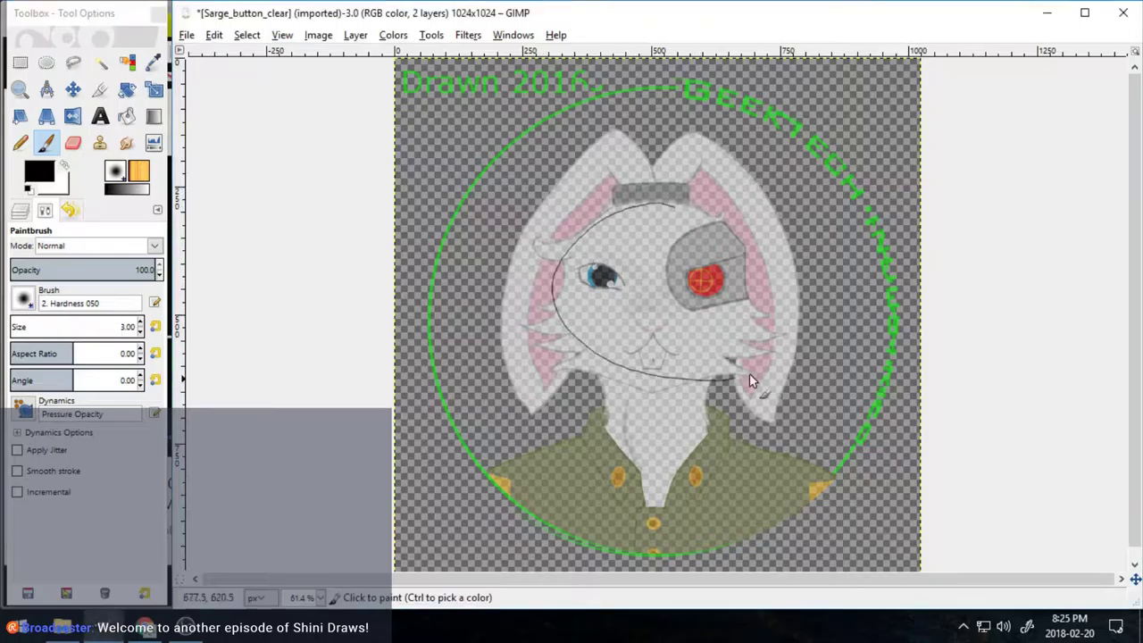
mouse_move(644, 214)
mouse_down()
mouse_move(678, 393)
mouse_move(647, 207)
mouse_up()
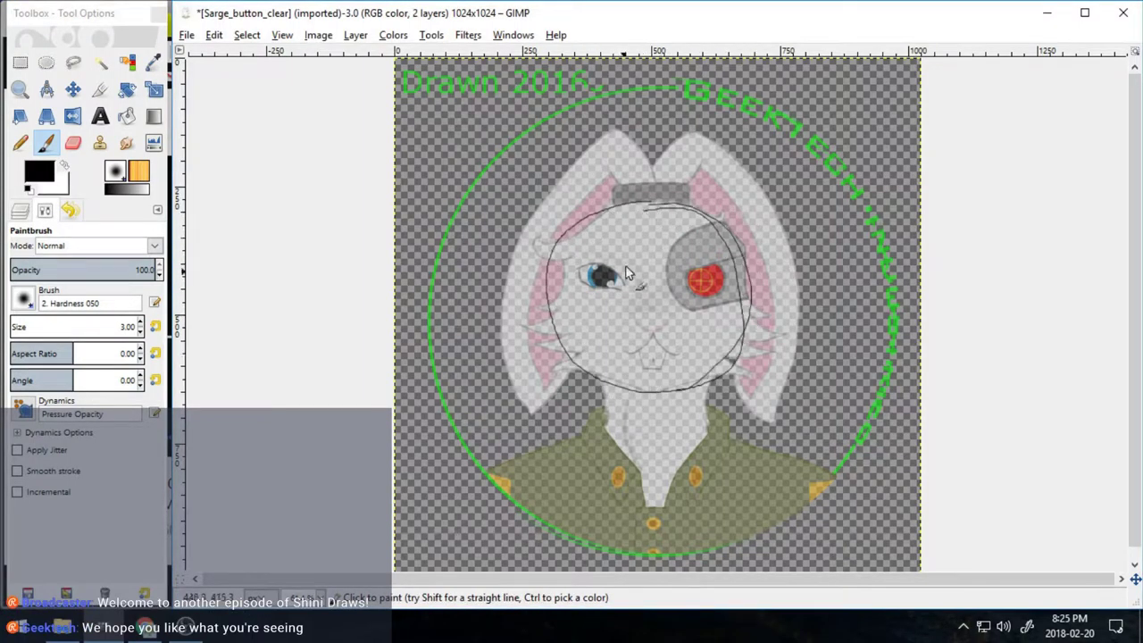
click(546, 299)
shift+click(770, 299)
mouse_move(551, 360)
mouse_down()
mouse_move(648, 394)
mouse_move(739, 362)
mouse_up()
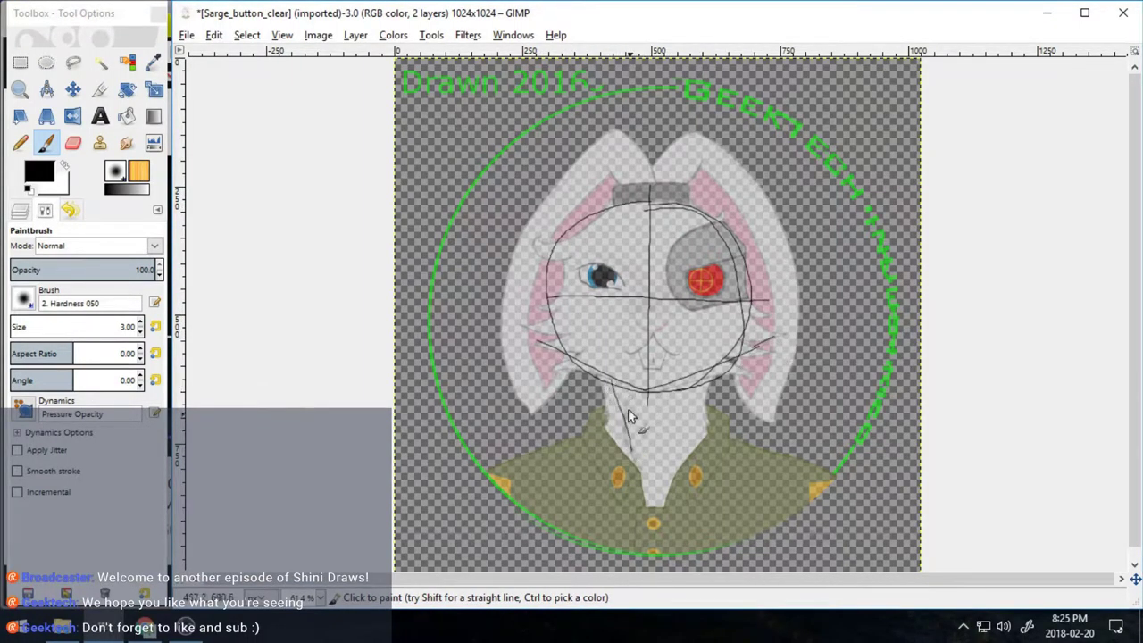
- Sketch the sides of the neck and both shoulder lines, undoing and redrawing the misplaced shoulder stroke
drag(607, 369, 618, 434)
drag(613, 384, 628, 442)
key(z)
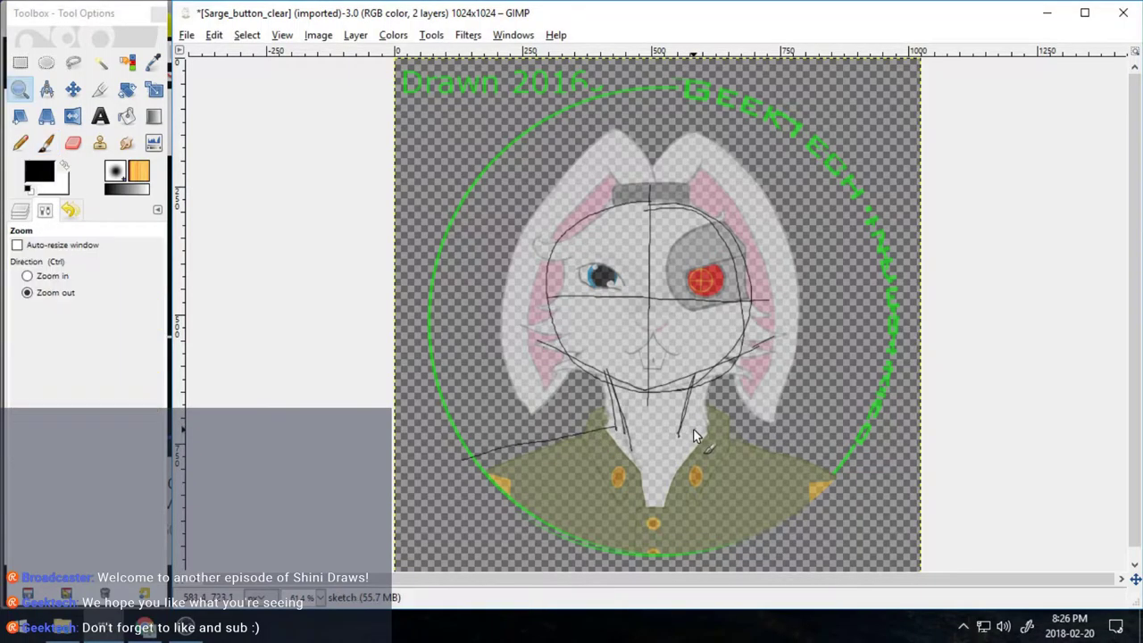
key(ctrl+z)
click(47, 143)
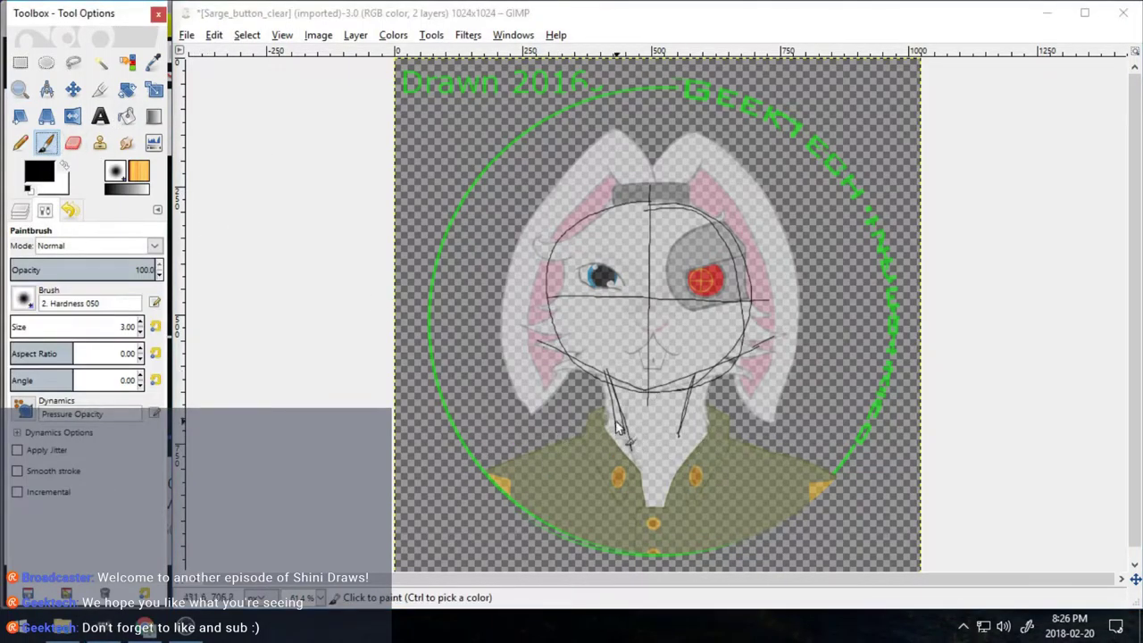
drag(613, 426, 486, 469)
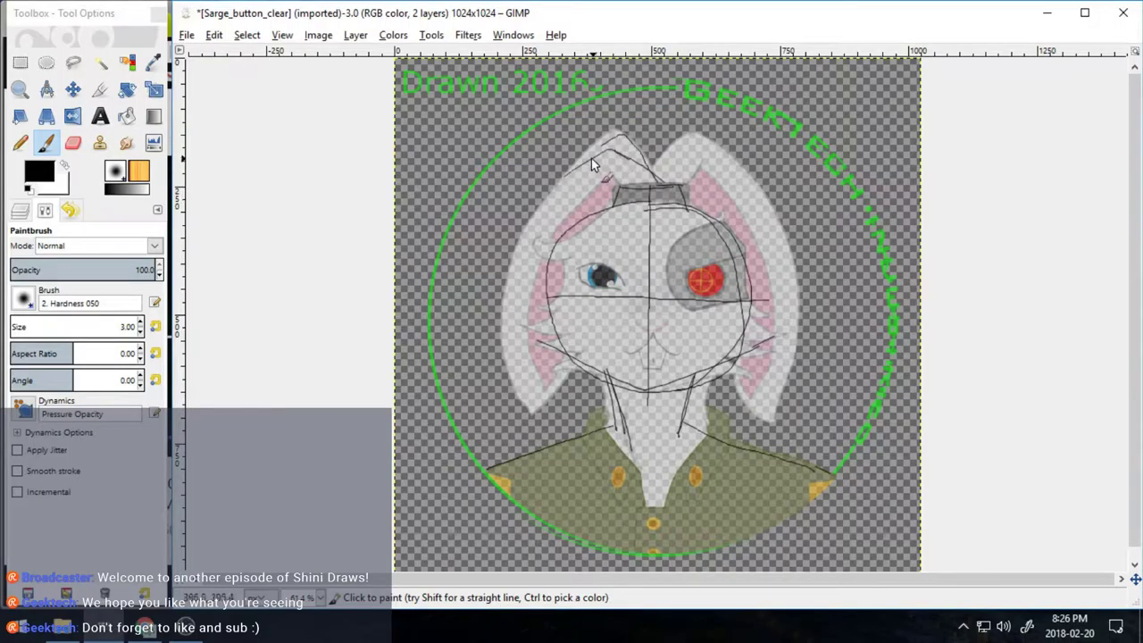
- Outline the drooping ear on the blue-eye side and undo the misplaced stroke on the opposite ear
drag(591, 158, 514, 402)
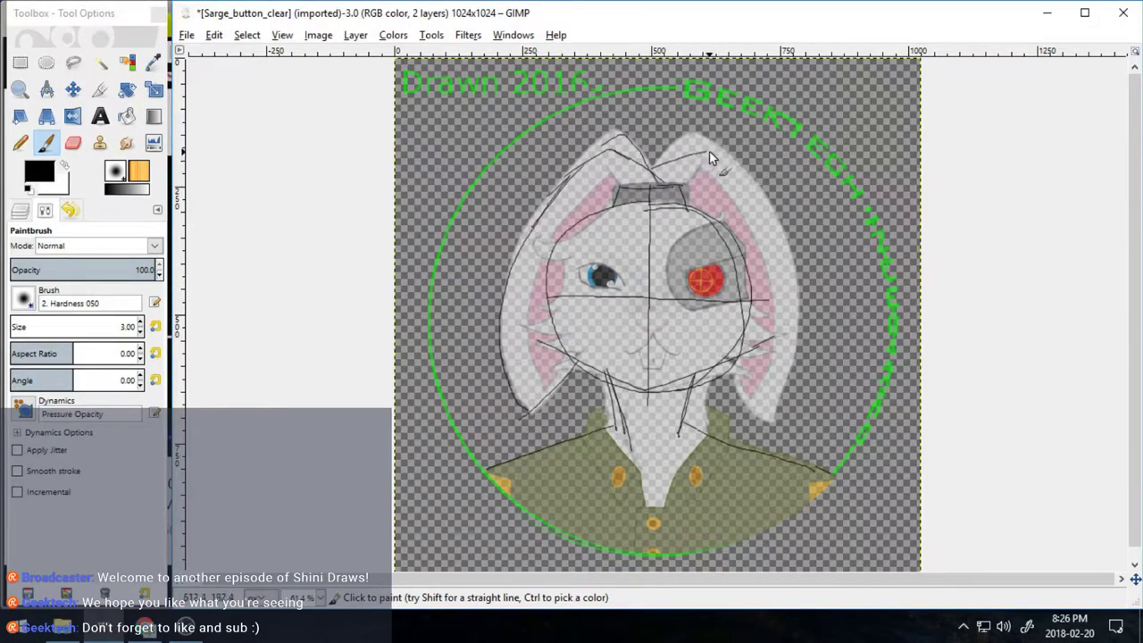
drag(760, 270, 750, 340)
key(ctrl+z)
- Sketch the brow tuft, the pointed cheek fur and the jaw line on the blue-eye side of the face
click(20, 89)
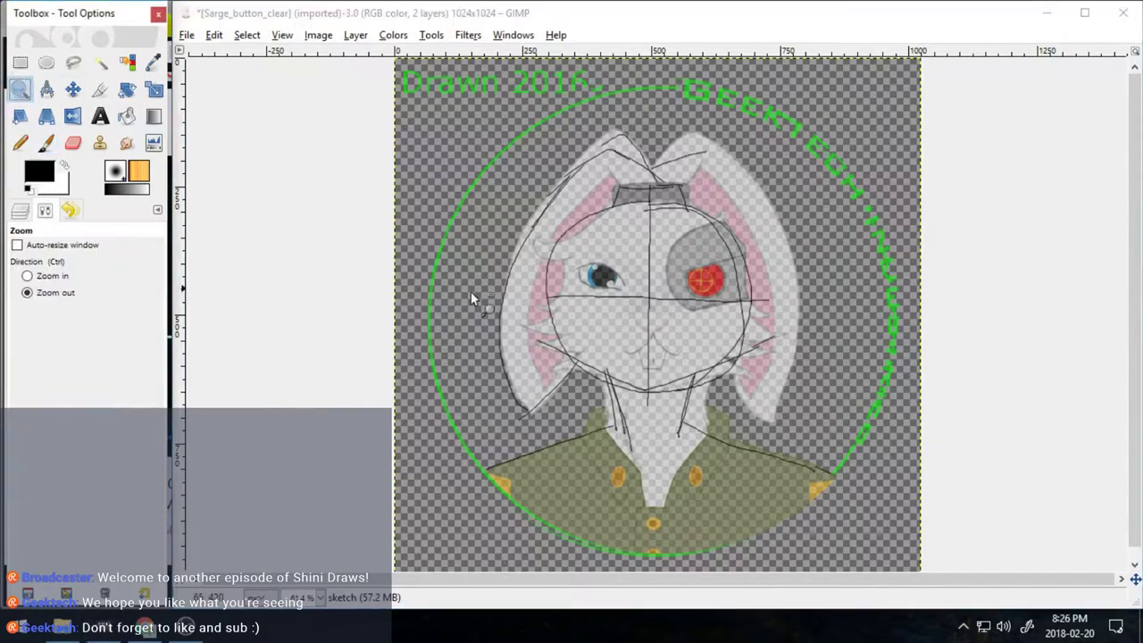
click(52, 277)
click(594, 243)
key(p)
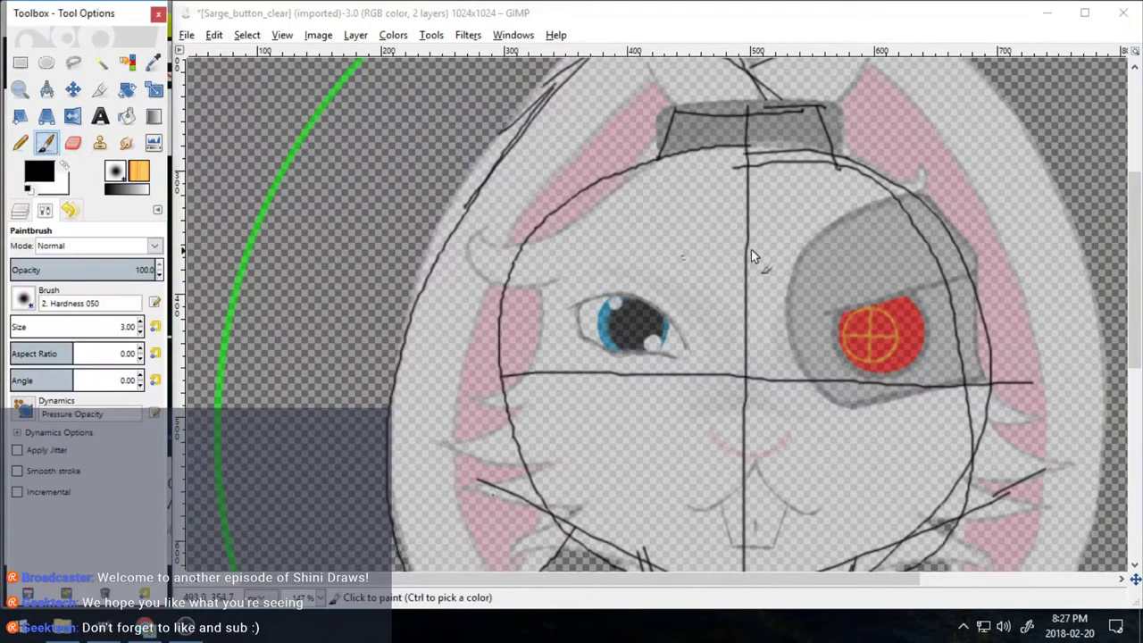
mouse_move(701, 156)
mouse_down()
mouse_move(625, 187)
mouse_move(516, 278)
mouse_move(483, 393)
mouse_move(439, 457)
mouse_up()
scroll(567, 362, down, 2)
mouse_move(563, 463)
mouse_down()
mouse_move(563, 498)
mouse_move(738, 546)
mouse_up()
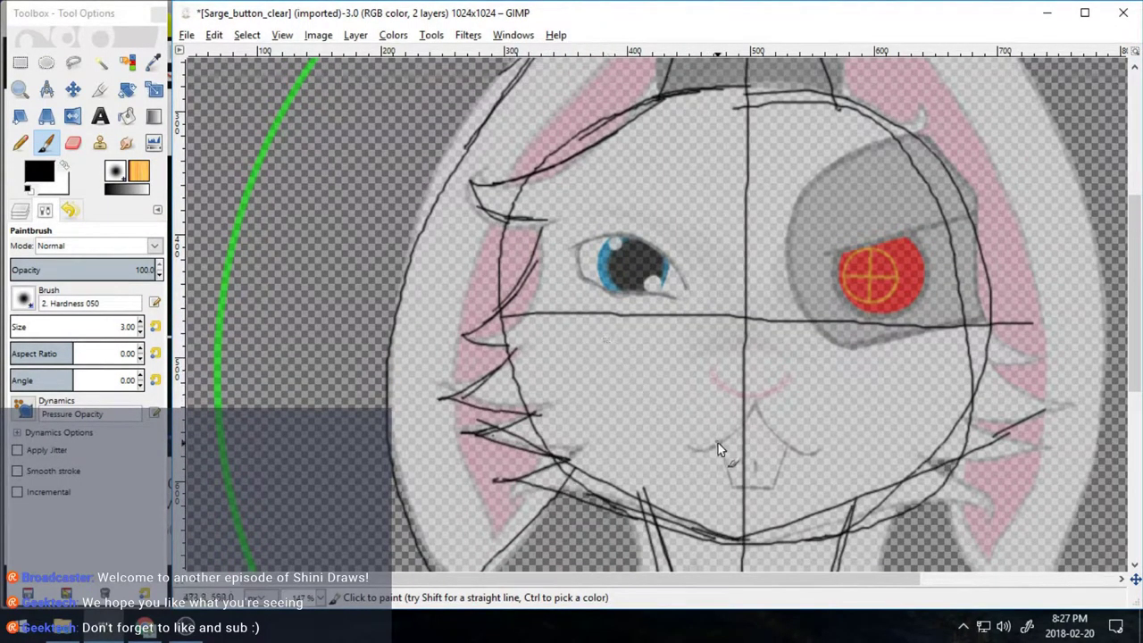
- Sketch round eyes on both sides of the horizontal face line and an upper lid over the blue eye
mouse_move(643, 337)
mouse_down()
mouse_move(651, 286)
mouse_move(605, 275)
mouse_move(659, 288)
mouse_up()
drag(572, 259, 671, 284)
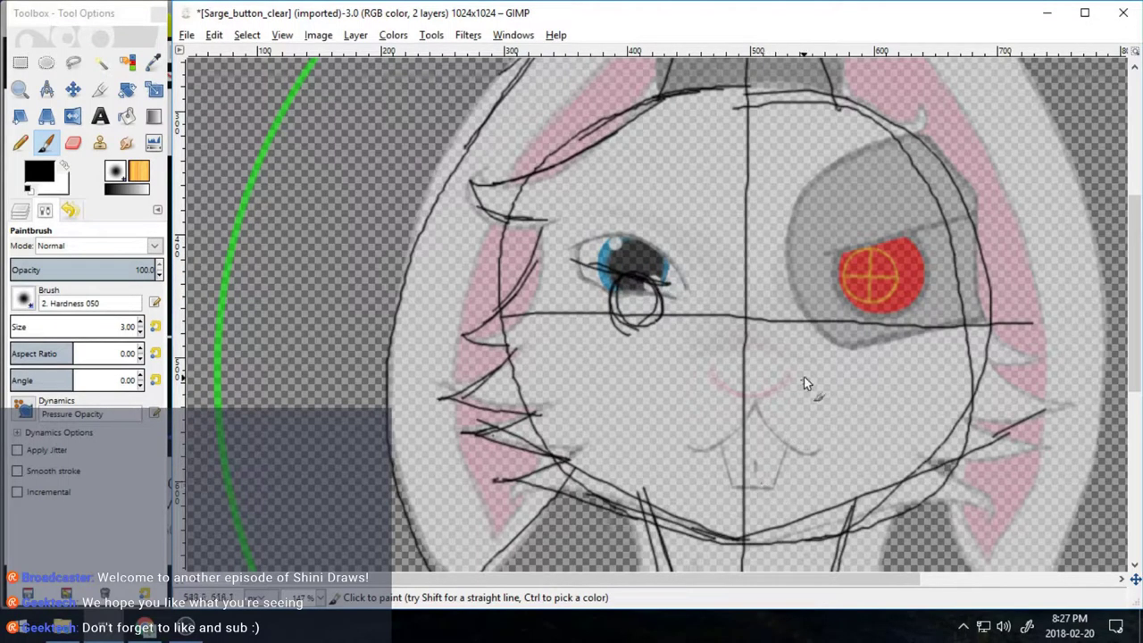
drag(862, 341, 850, 335)
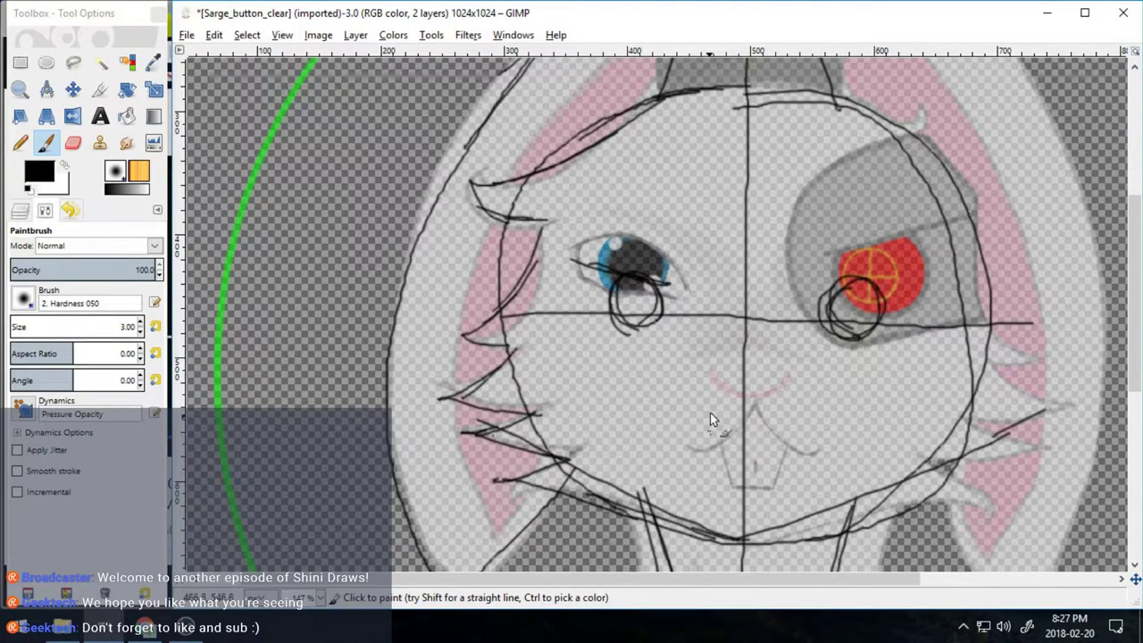
- Sketch crossing nose and mouth lines over the muzzle and redraw the two front teeth beneath them
drag(720, 368, 777, 448)
drag(774, 371, 700, 447)
key(ctrl+z)
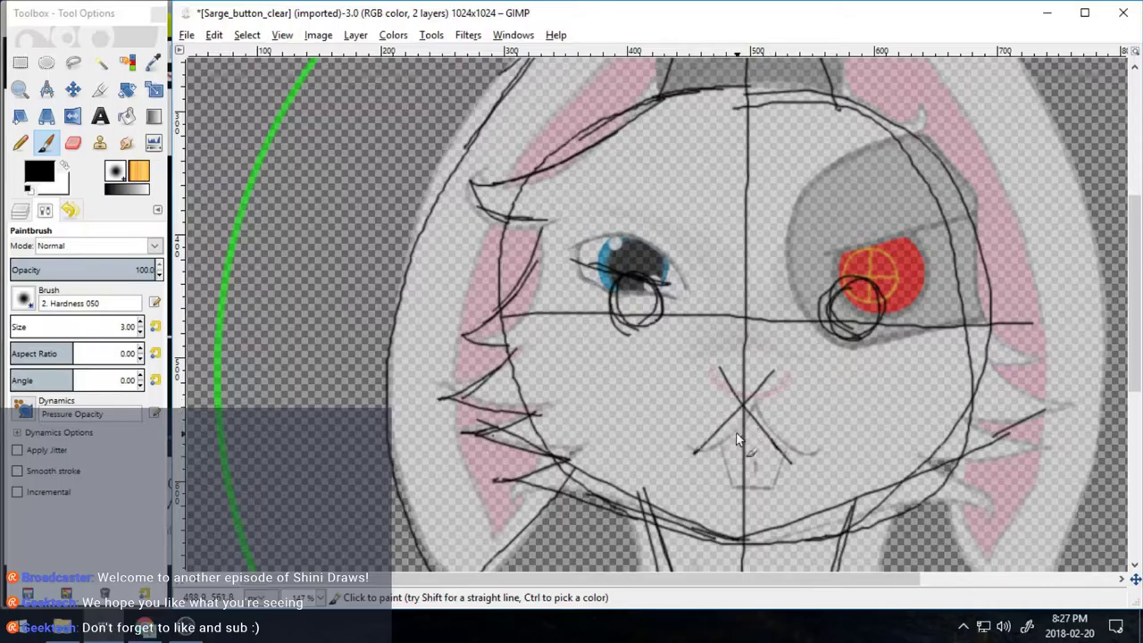
scroll(764, 478, up, 2)
scroll(626, 268, down, 4)
scroll(516, 123, up, 1)
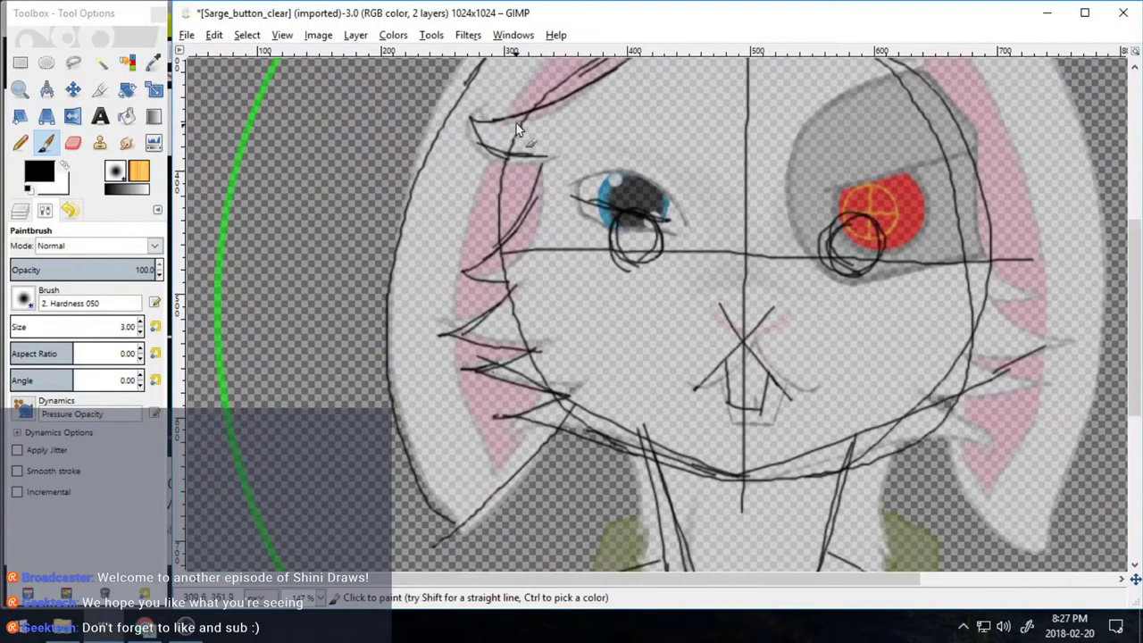
- Go over the cheek fur tufts and jaw line on the blue-eye side with additional strokes
mouse_move(520, 178)
mouse_down()
mouse_move(542, 240)
mouse_move(473, 320)
mouse_move(565, 394)
mouse_move(778, 487)
mouse_up()
scroll(1061, 458, down, 3)
scroll(576, 212, up, 5)
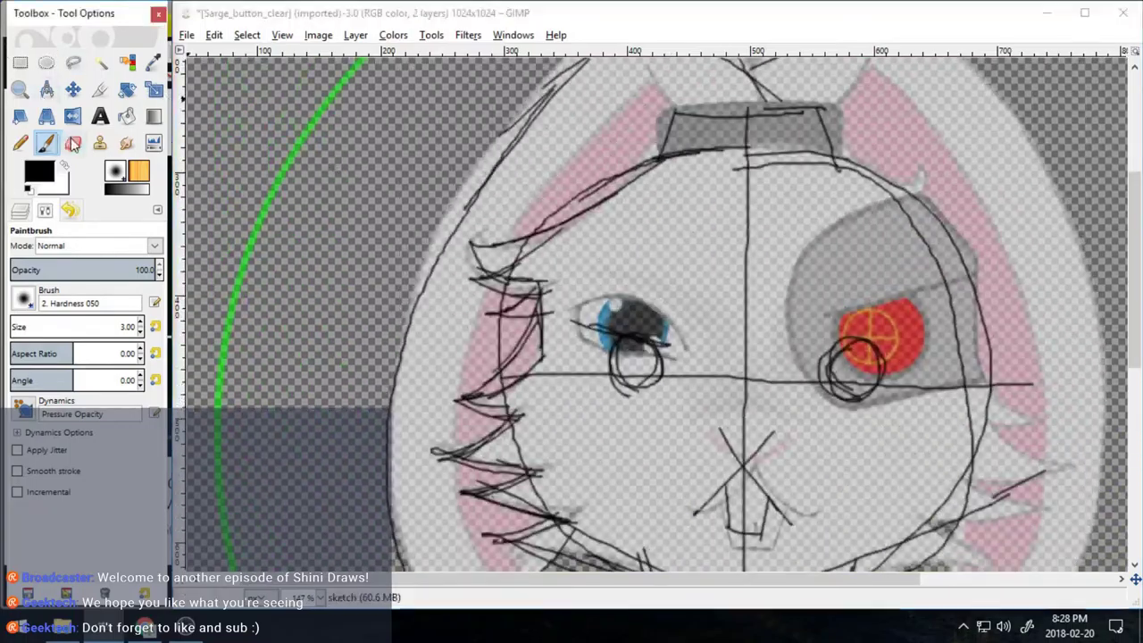
- Erase the surplus head-circle and overlapping lines around the fur tufts and jaw, enlarging the eraser to size 8
key(shift+e)
mouse_move(577, 204)
mouse_down()
mouse_move(475, 250)
mouse_move(474, 270)
mouse_move(543, 226)
mouse_up()
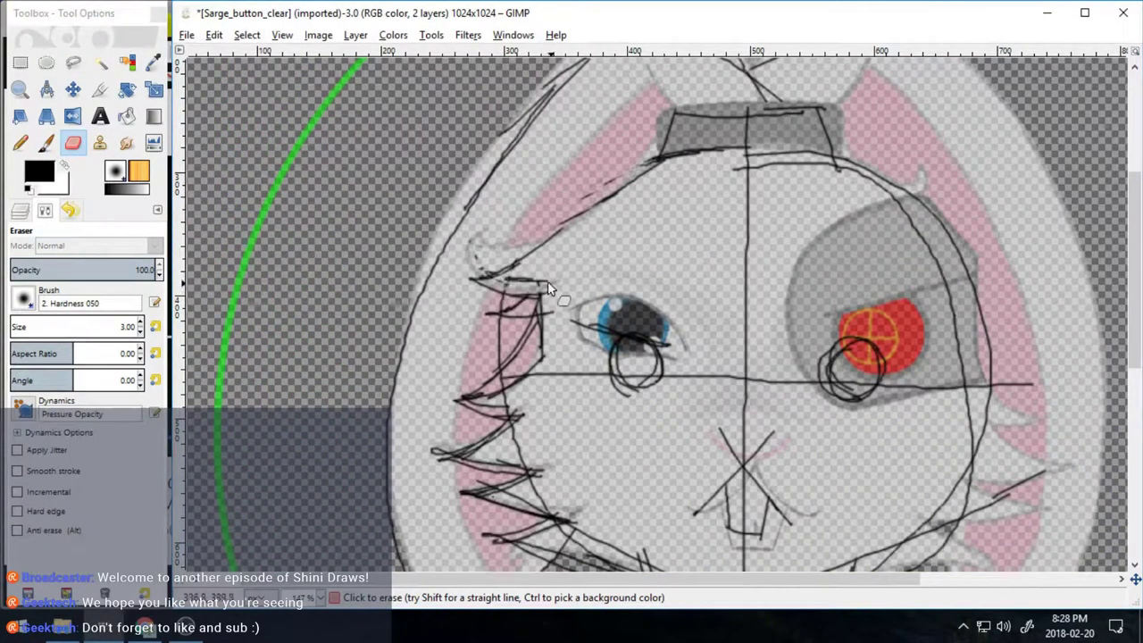
drag(549, 289, 560, 309)
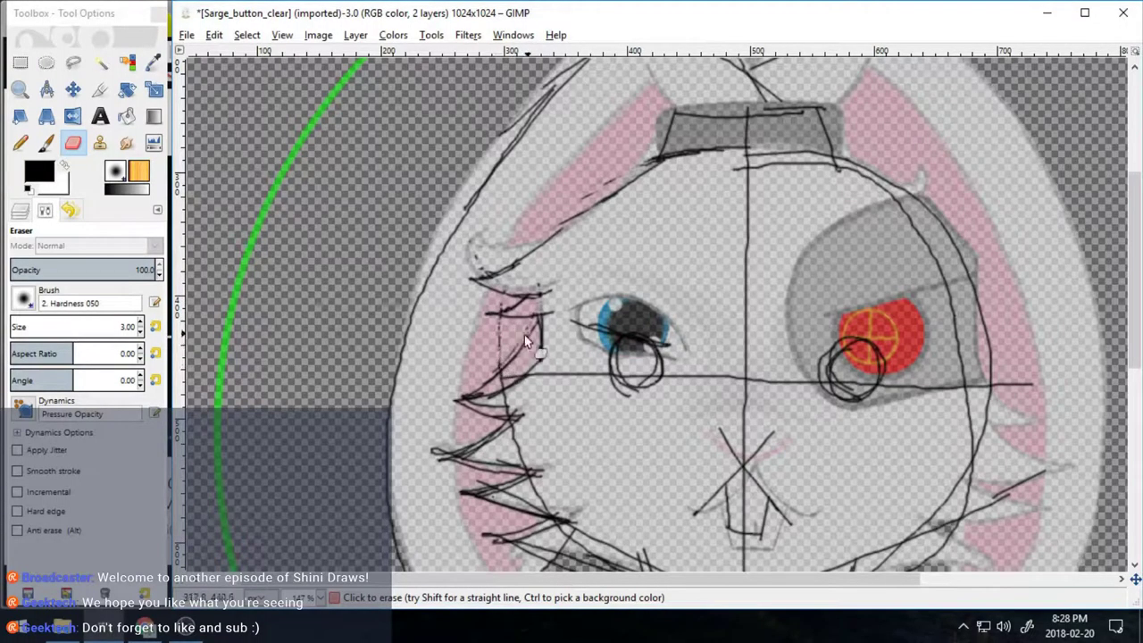
drag(127, 330, 136, 329)
drag(502, 309, 490, 385)
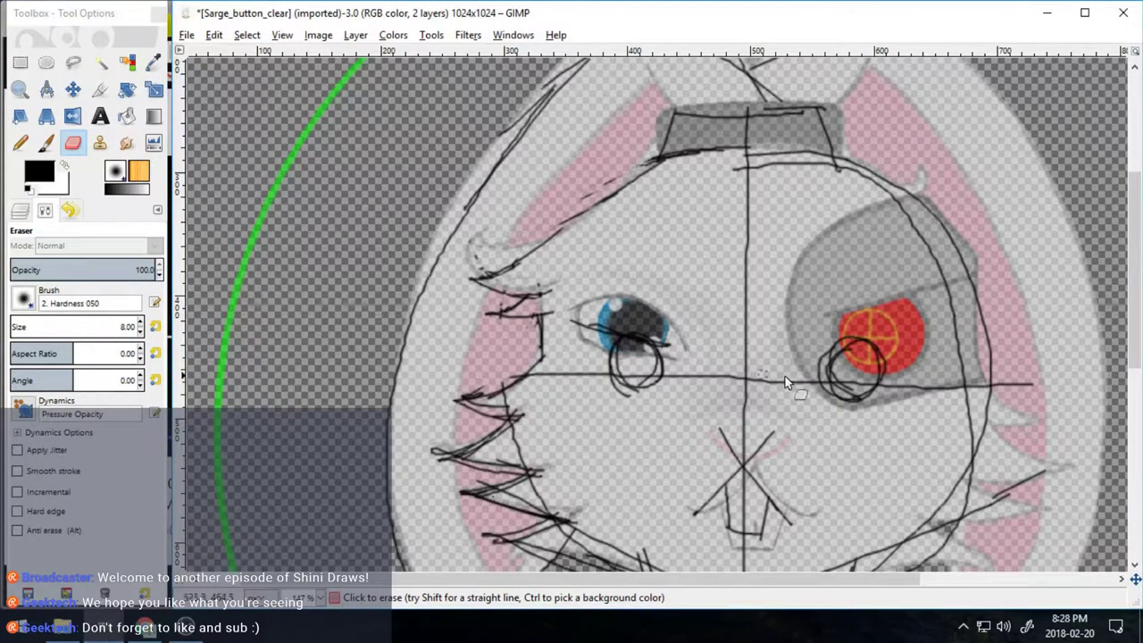
scroll(785, 376, down, 3)
drag(562, 410, 603, 451)
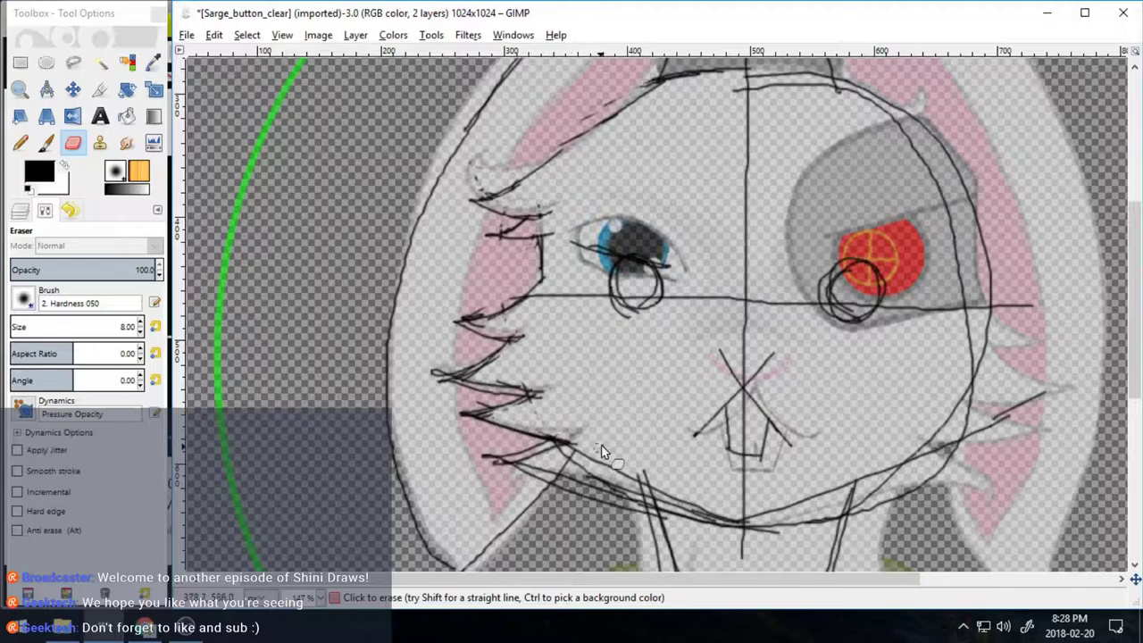
drag(632, 492, 690, 512)
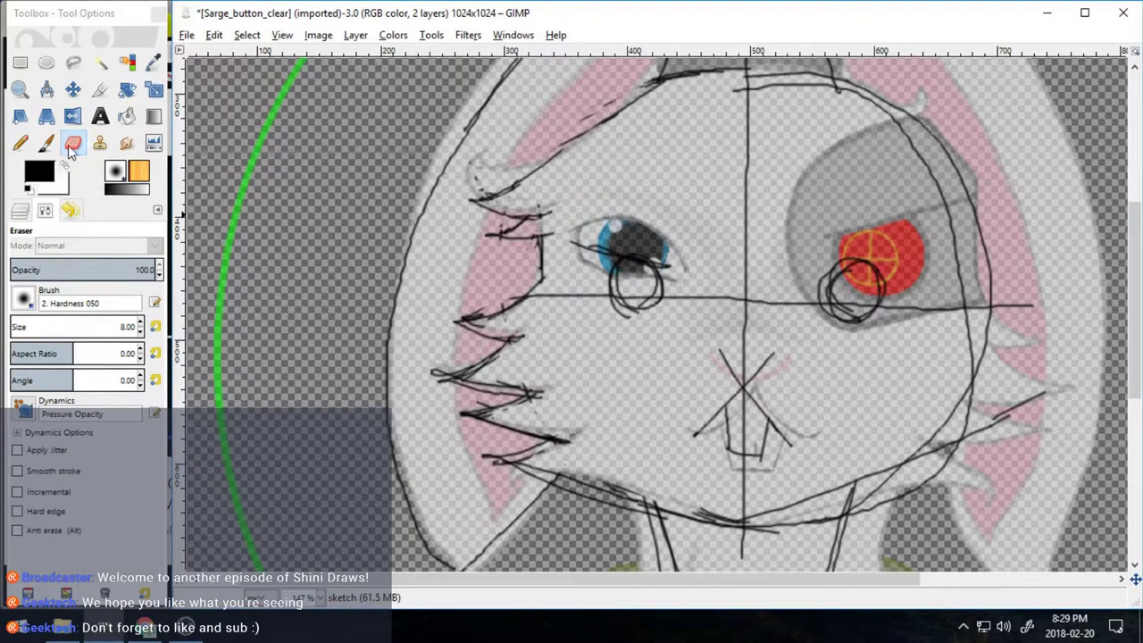
- Redraw the cheek edge beside the blue eye with a size 3 brush and erase the old upper tuft line
click(46, 143)
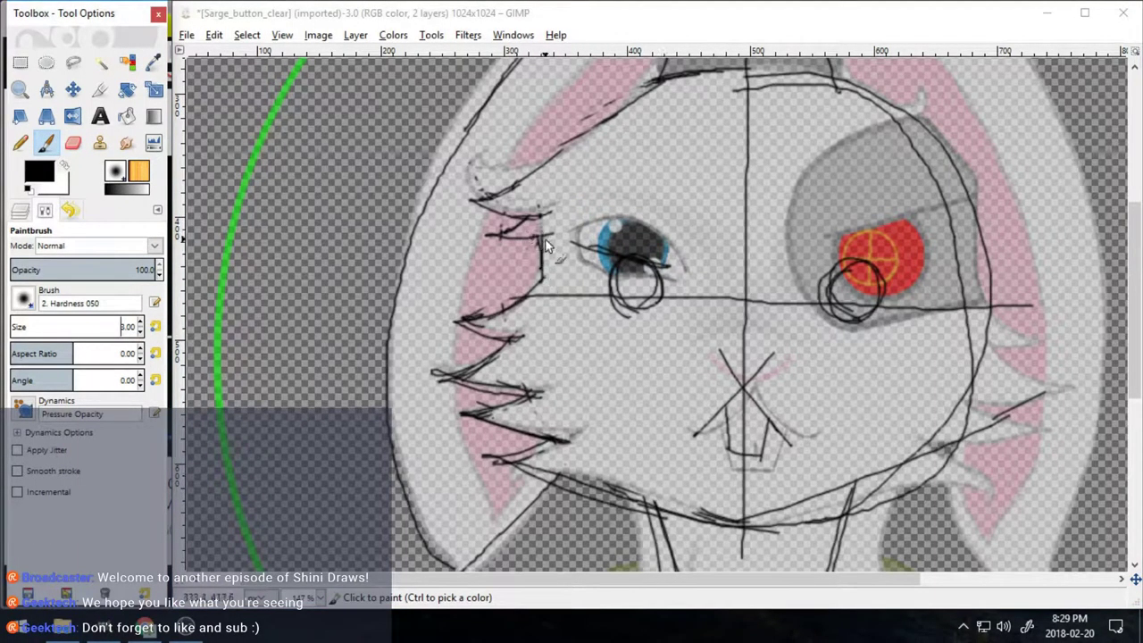
click(542, 308)
key(shift+e)
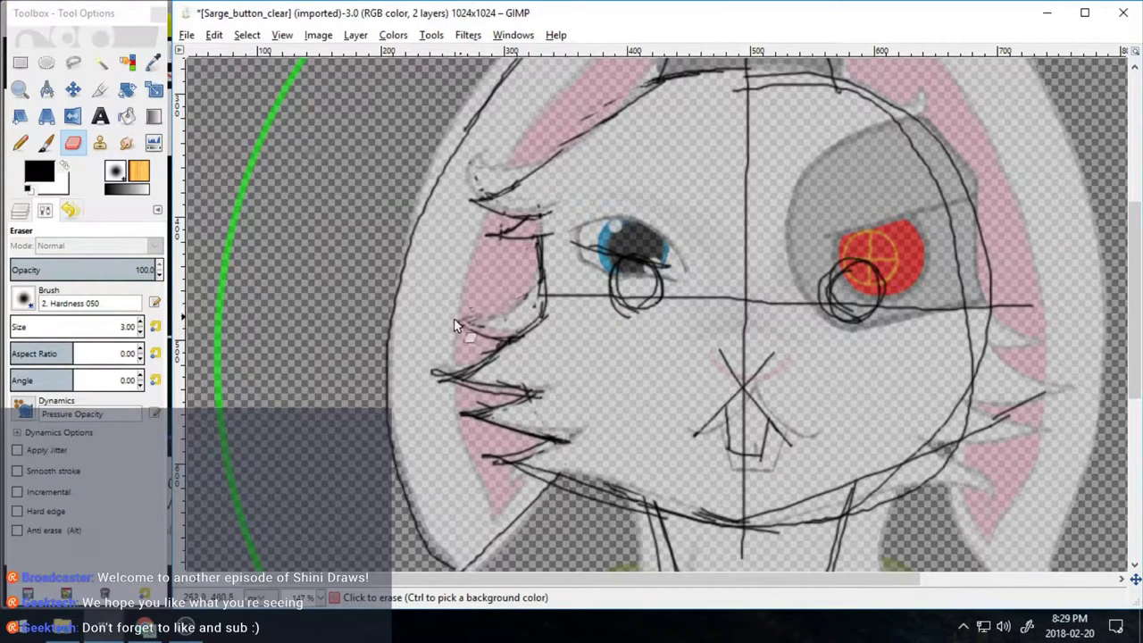
- Sketch a wide collar around the neck with curved upper and lower edges, short sides and an arched front piece
scroll(250, 147, down, 5)
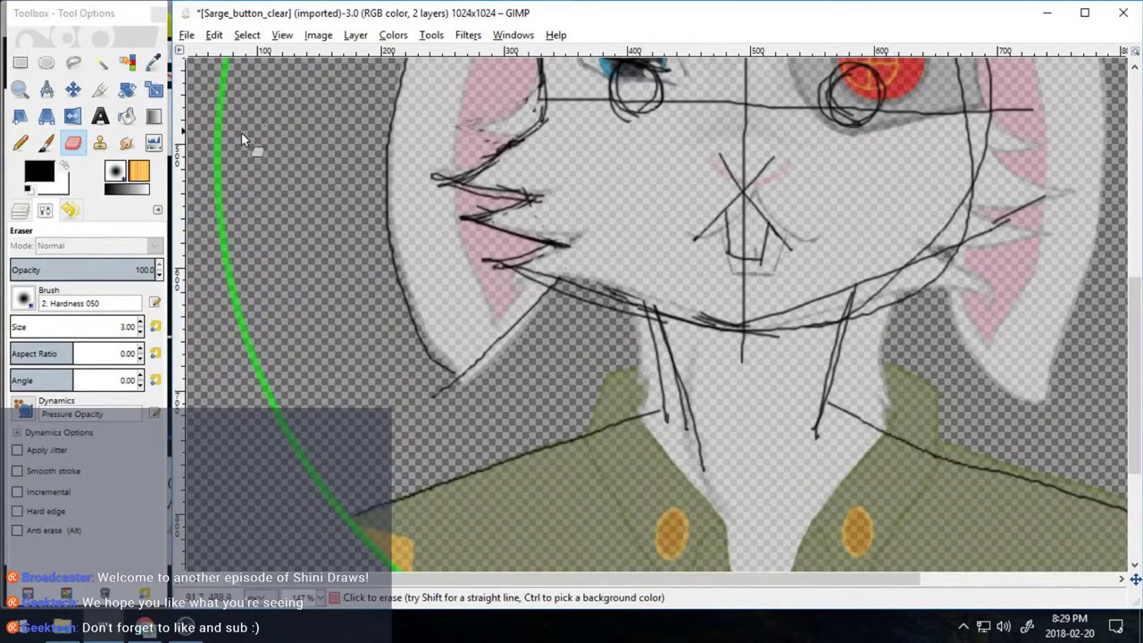
click(46, 142)
drag(893, 386, 627, 355)
key(ctrl+z)
mouse_move(847, 350)
mouse_down()
mouse_move(652, 352)
mouse_move(651, 427)
mouse_move(796, 466)
mouse_up()
drag(714, 446, 815, 442)
mouse_move(863, 350)
mouse_down()
mouse_move(863, 401)
mouse_move(818, 438)
mouse_up()
drag(860, 432, 613, 410)
drag(636, 429, 632, 356)
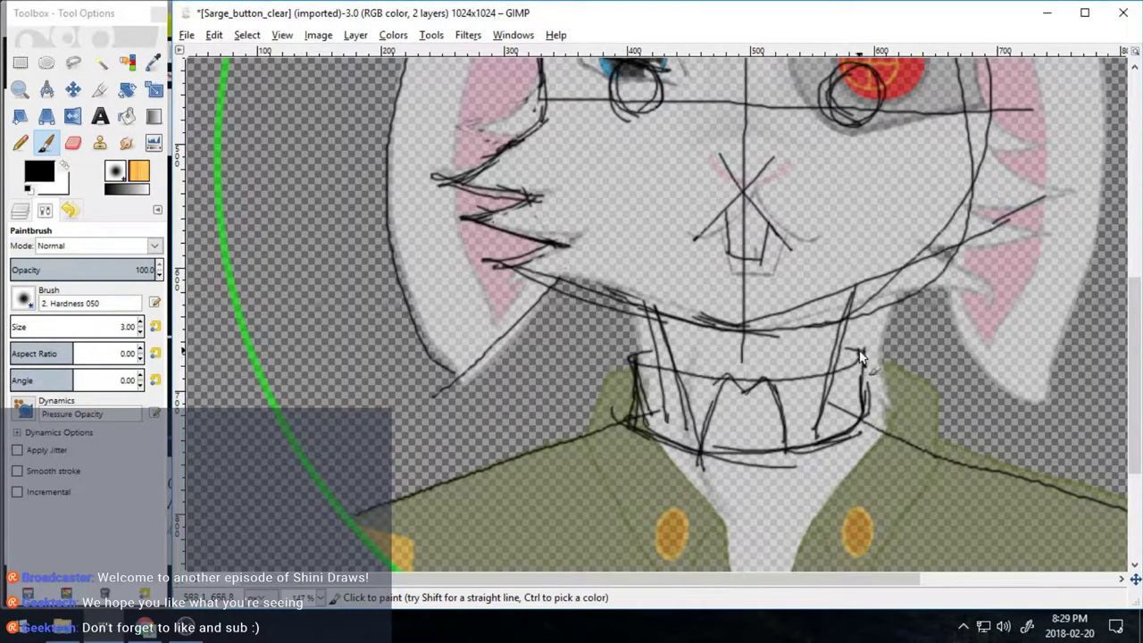
drag(860, 357, 865, 368)
- Add a small round pendant with a pointed tag to the collar front and sketch a narrow strap on the shoulder
drag(725, 438, 765, 443)
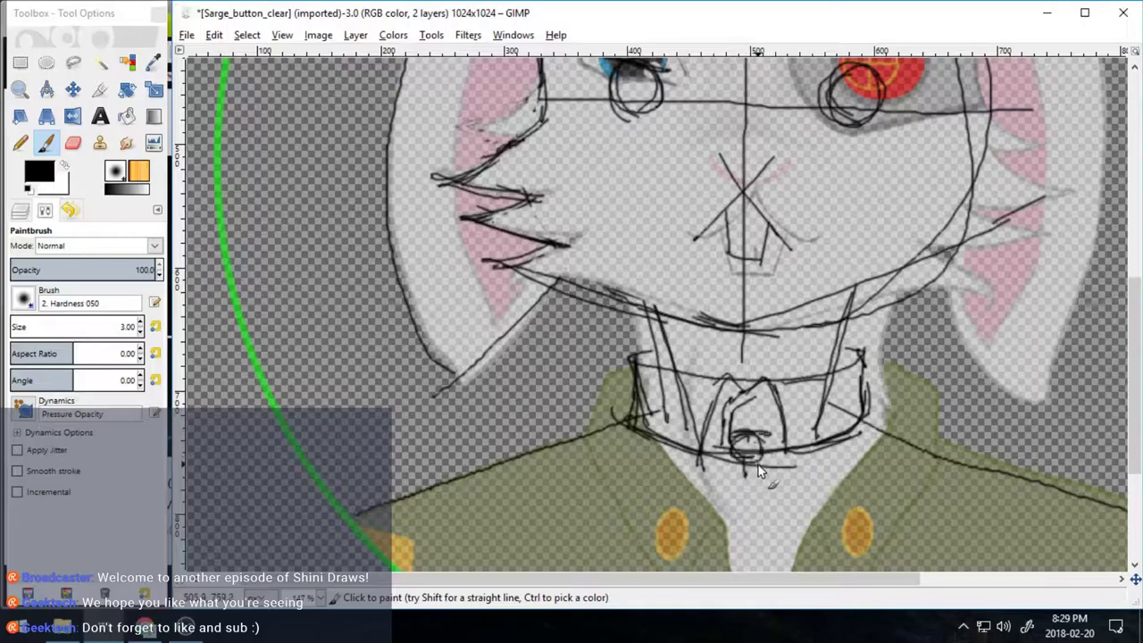
scroll(725, 460, down, 3)
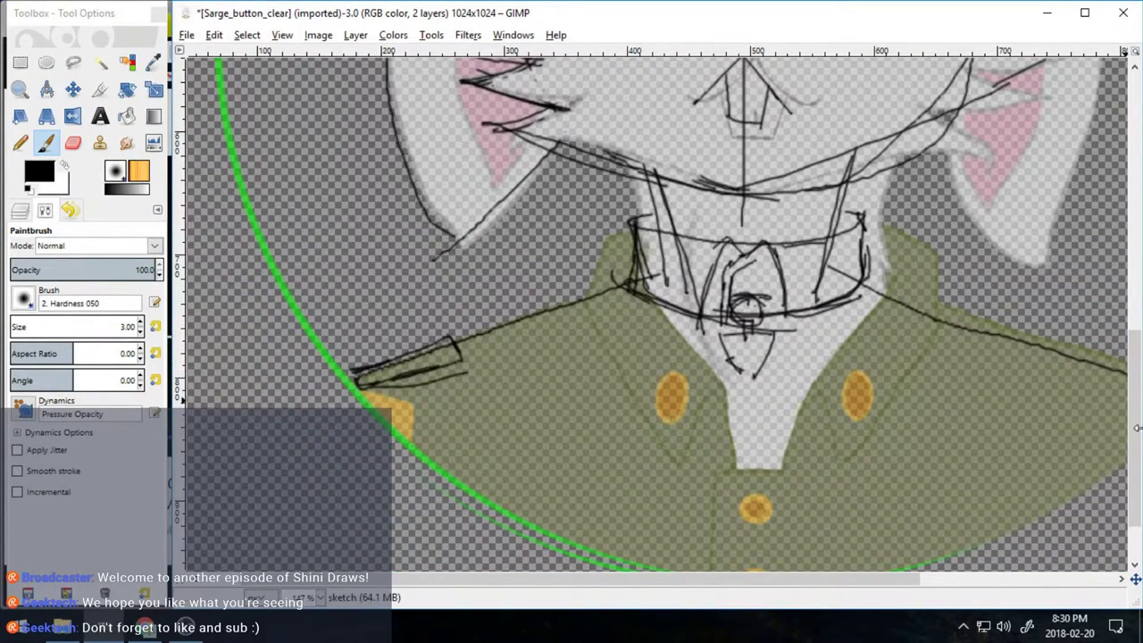
scroll(888, 328, up, 5)
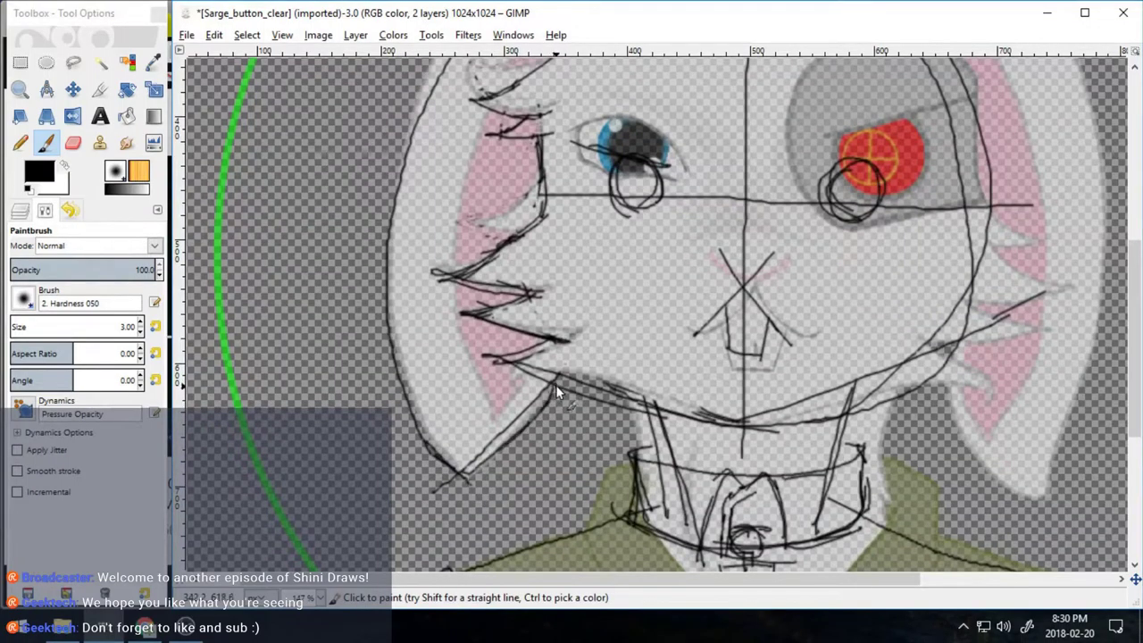
- Sketch the inner-ear edge beside the blue eye, reinforce the ear's outer edge and erase the stray lines at its lower tip
scroll(556, 393, up, 5)
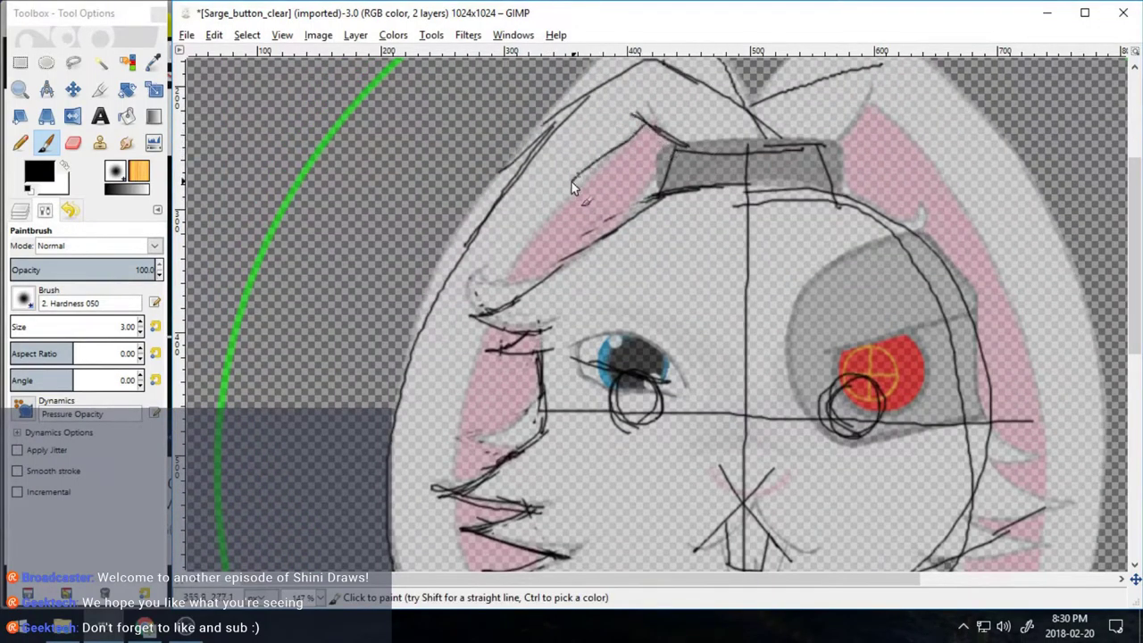
drag(572, 187, 471, 308)
scroll(444, 486, down, 4)
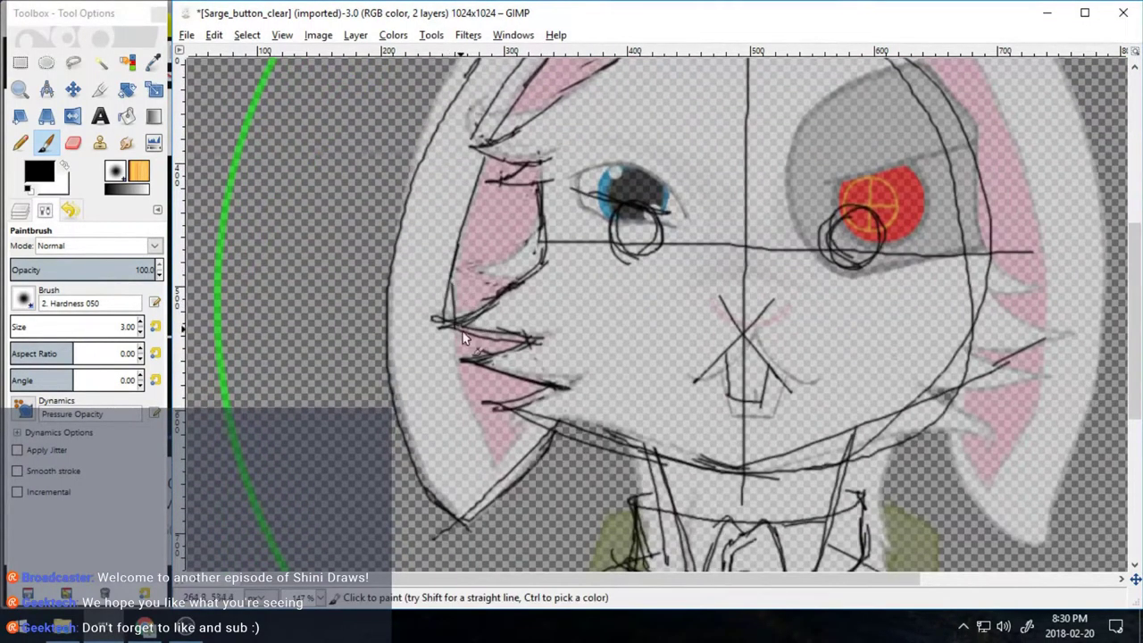
drag(393, 295, 460, 516)
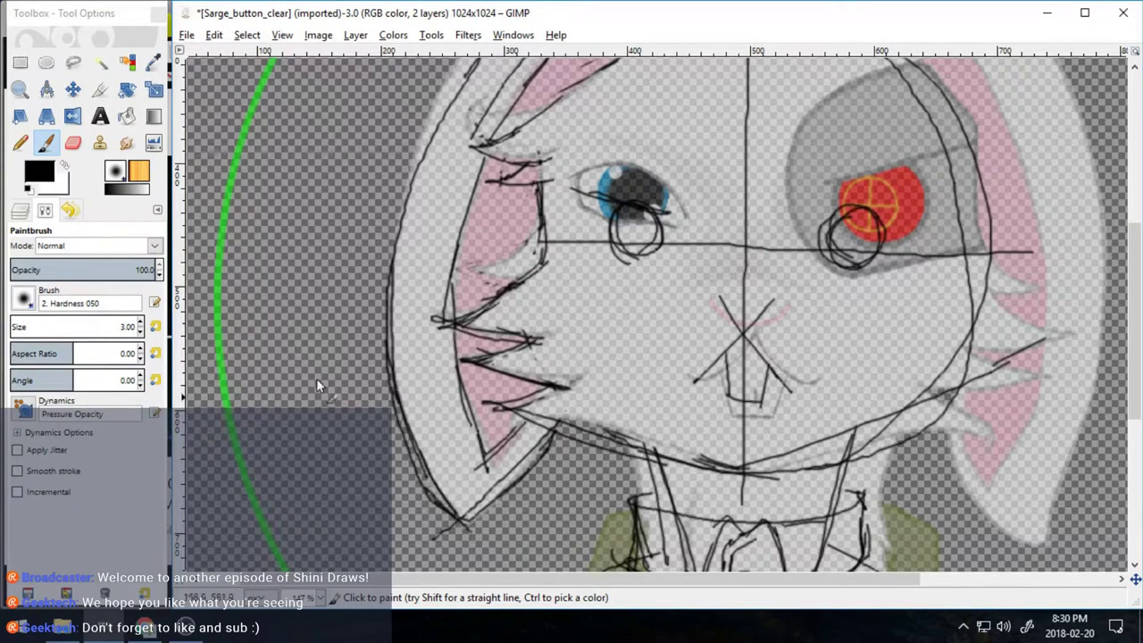
key(shift+e)
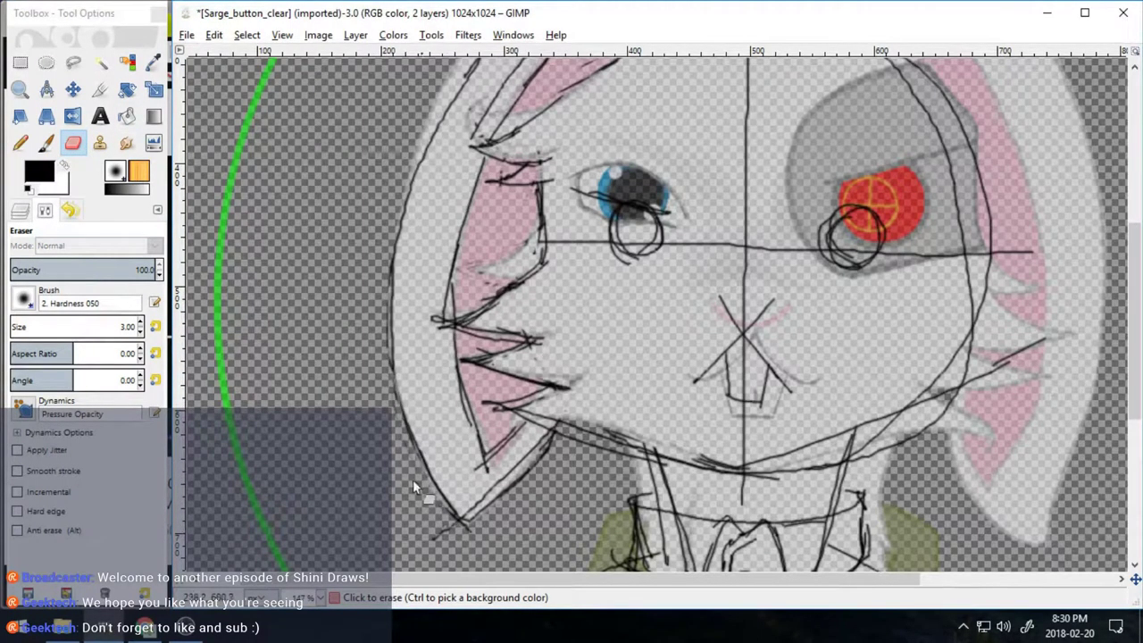
click(445, 531)
- Select the half of the head sketch with the blue eye, 352 × 714 px, and copy it
click(19, 89)
click(40, 292)
drag(737, 405, 742, 409)
click(44, 276)
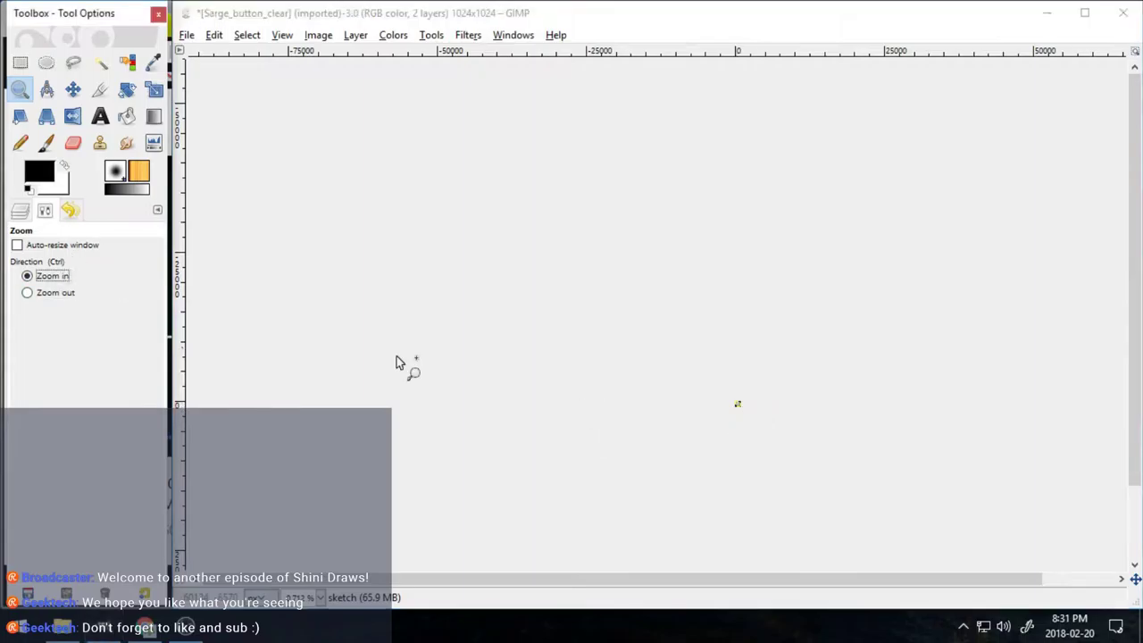
scroll(747, 428, up, 10)
drag(611, 138, 890, 454)
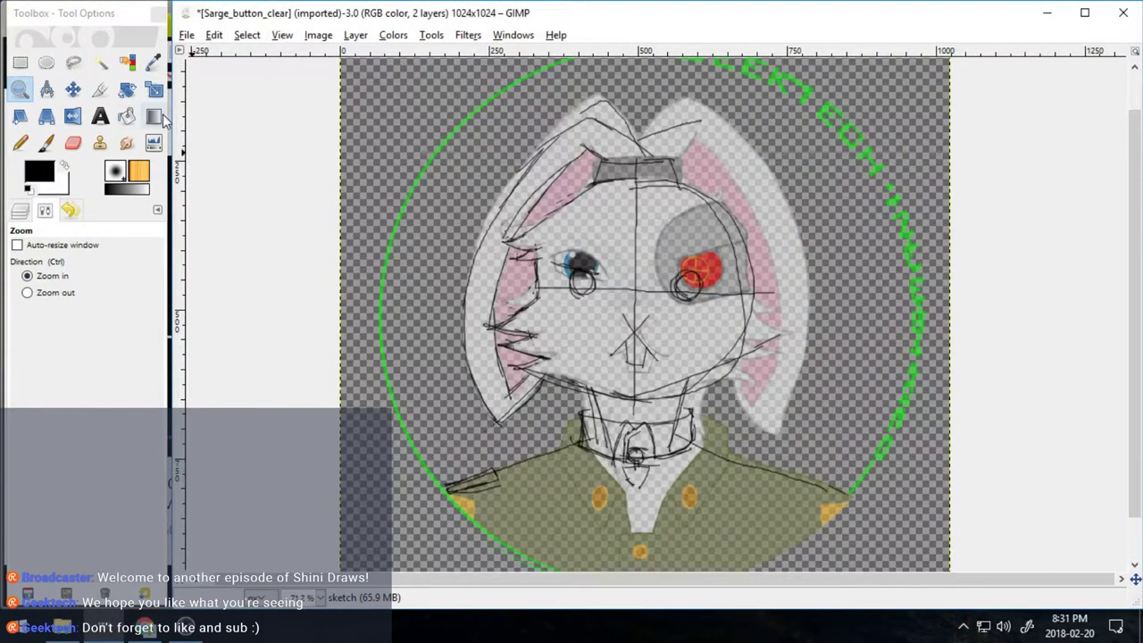
drag(182, 253, 640, 318)
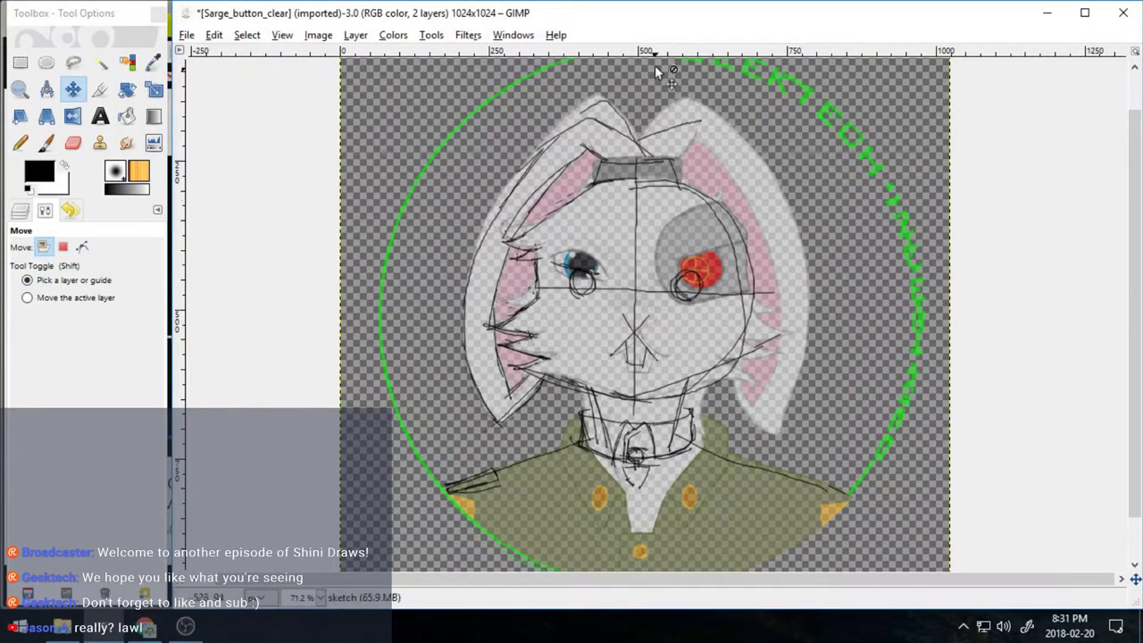
mouse_move(655, 52)
mouse_down()
mouse_move(694, 313)
mouse_move(710, 52)
mouse_up()
click(19, 62)
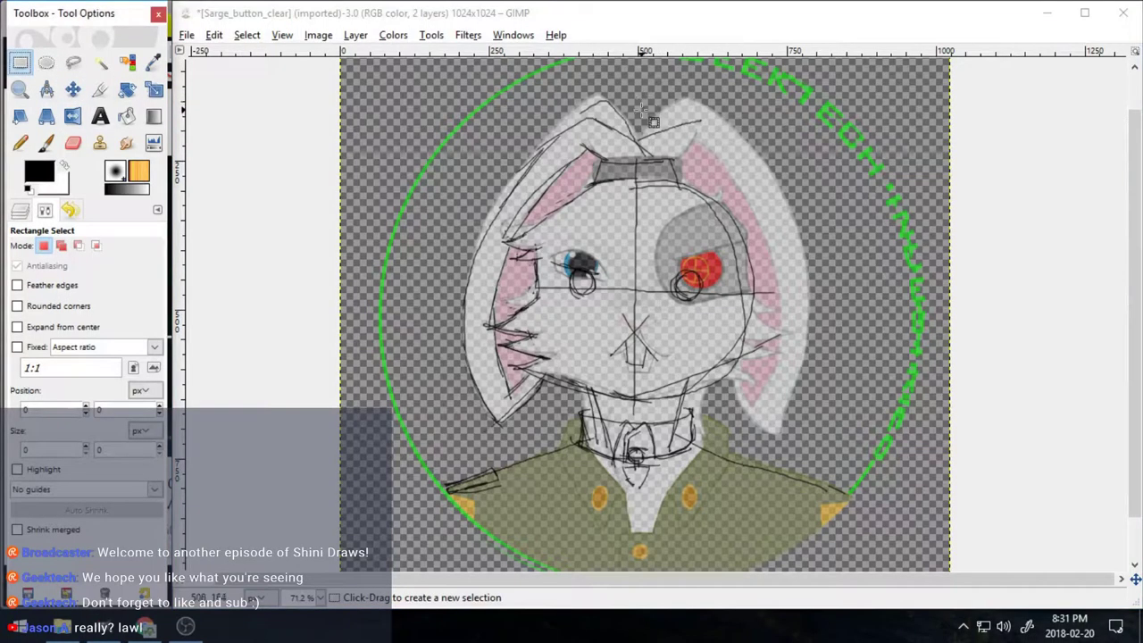
mouse_move(637, 115)
mouse_down()
mouse_move(600, 513)
mouse_move(432, 527)
mouse_move(430, 538)
mouse_up()
click(214, 35)
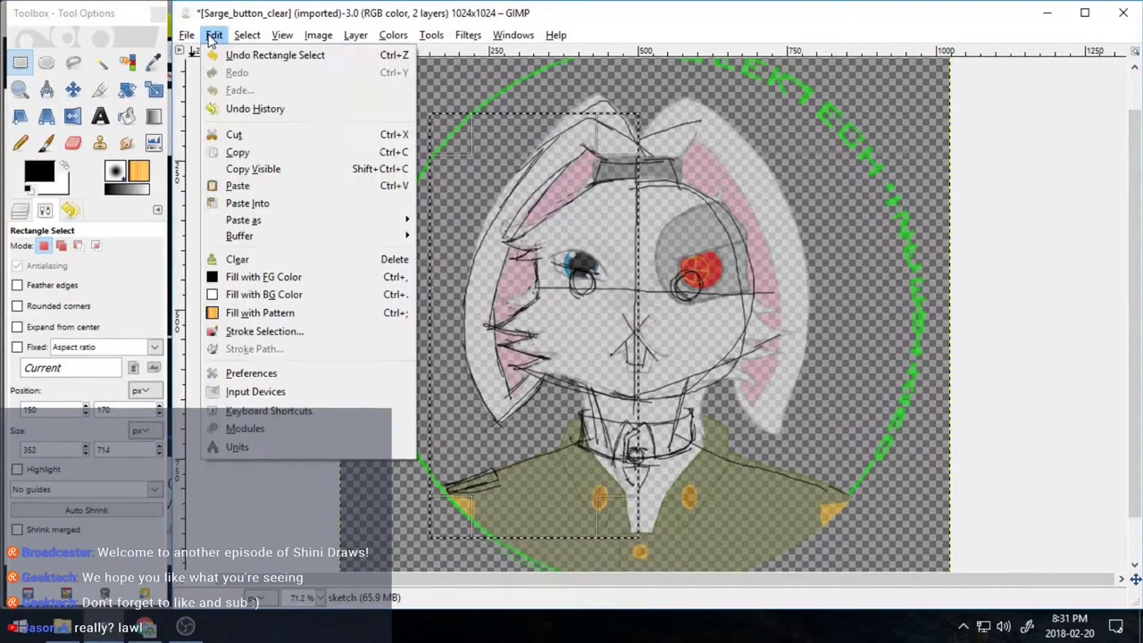
click(229, 154)
- Try cutting the red-eye half of the sketch, pasting it back and flipping the pasted piece horizontally
mouse_move(639, 113)
mouse_down()
mouse_move(837, 388)
mouse_move(868, 538)
mouse_up()
click(215, 35)
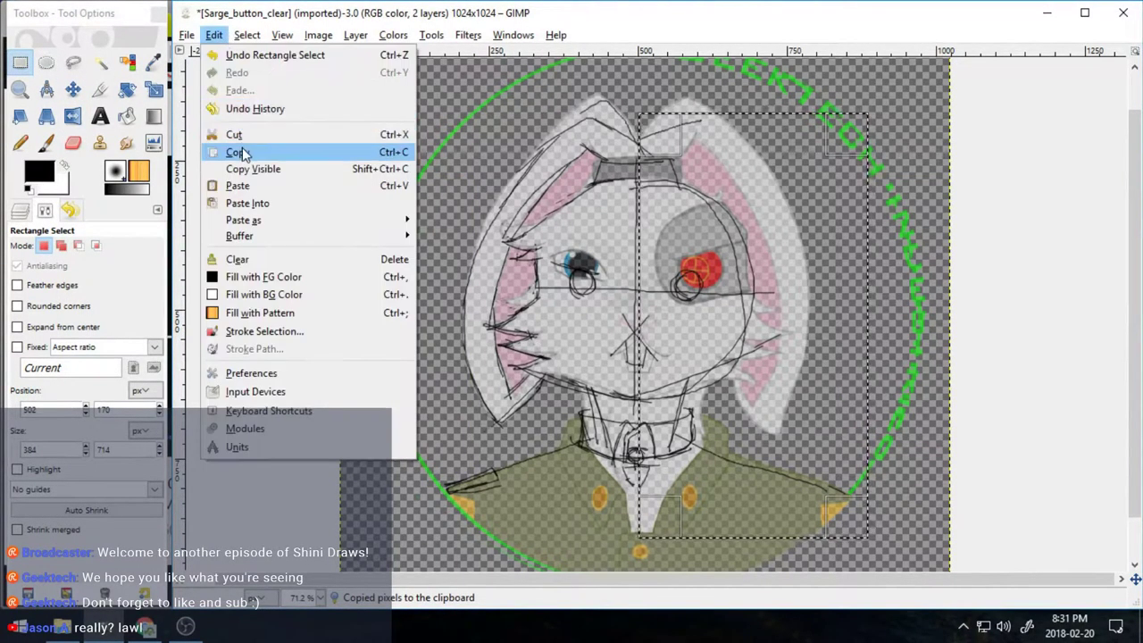
click(234, 133)
click(247, 35)
click(254, 61)
click(214, 34)
click(229, 187)
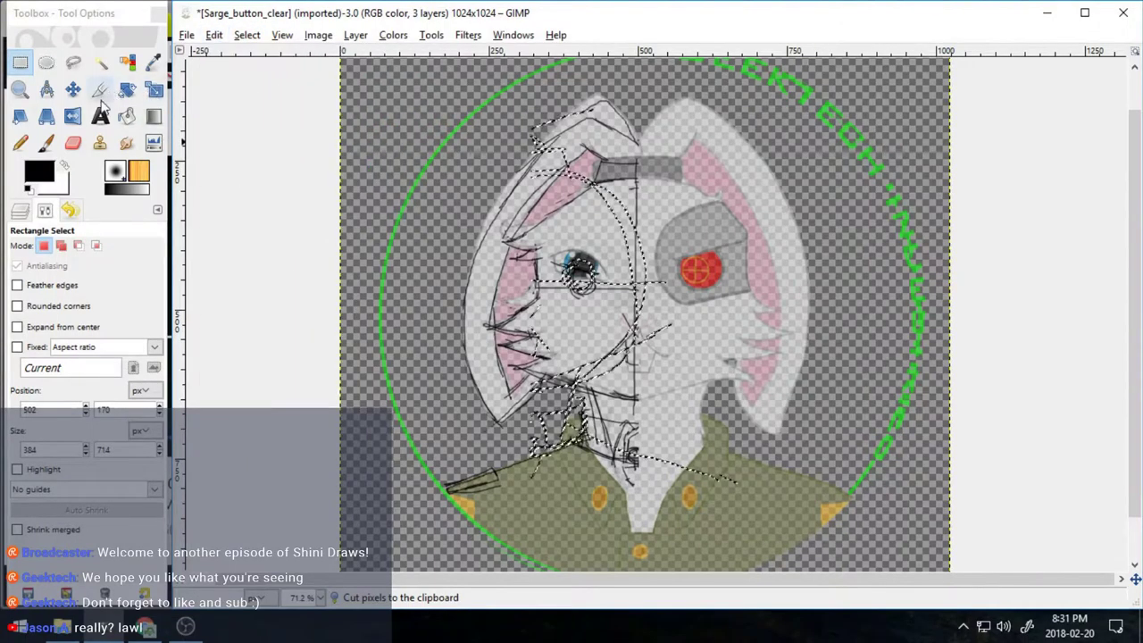
click(23, 117)
click(73, 117)
click(698, 328)
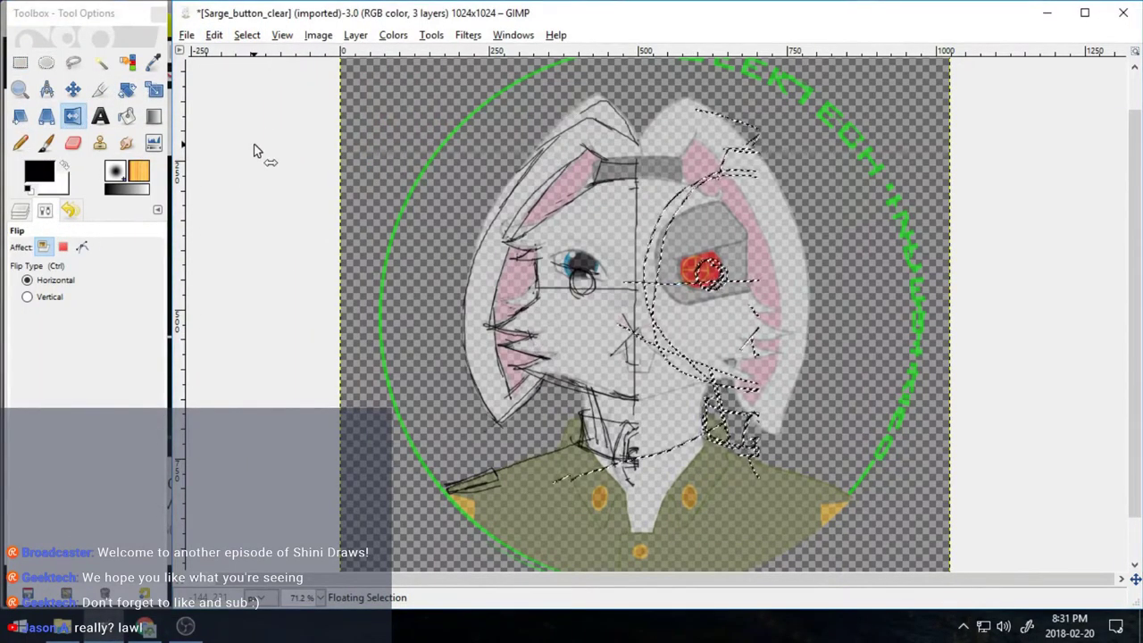
click(500, 260)
- Undo the flip, paste and cut of the red-eye half of the sketch
key(ctrl+z)
key(ctrl+z)
key(ctrl+z)
key(ctrl+z)
key(ctrl+z)
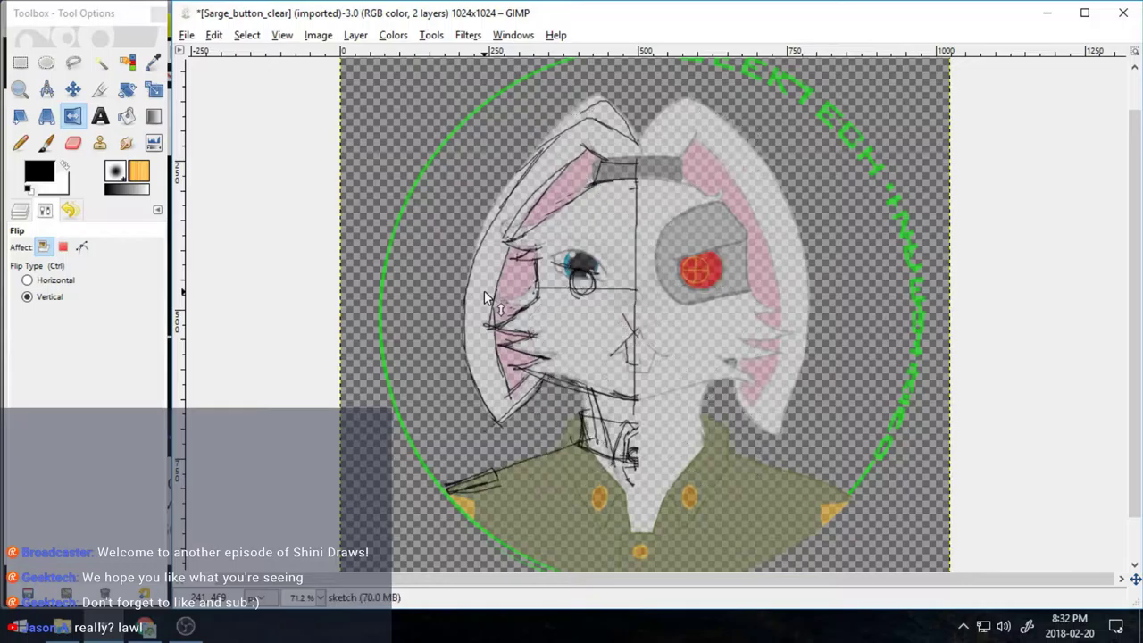
- Copy the blue-eye half of the sketch up to the centre line with a 365 × 683 px rectangular selection and deselect it
key(r)
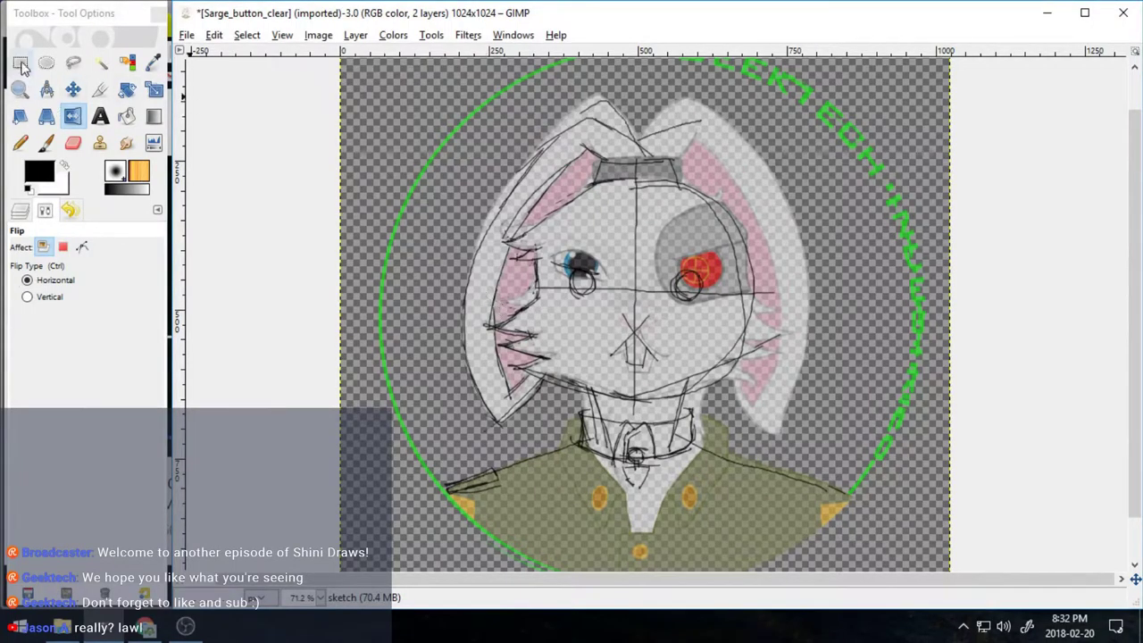
mouse_move(644, 125)
mouse_down()
mouse_move(647, 223)
mouse_move(420, 516)
mouse_up()
click(213, 35)
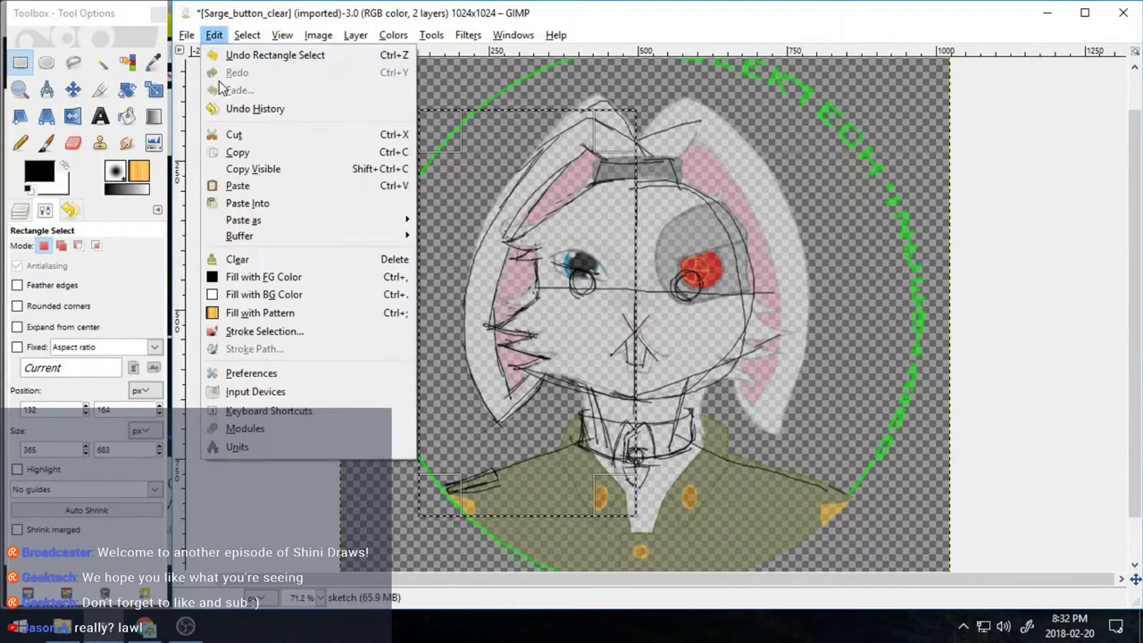
click(234, 149)
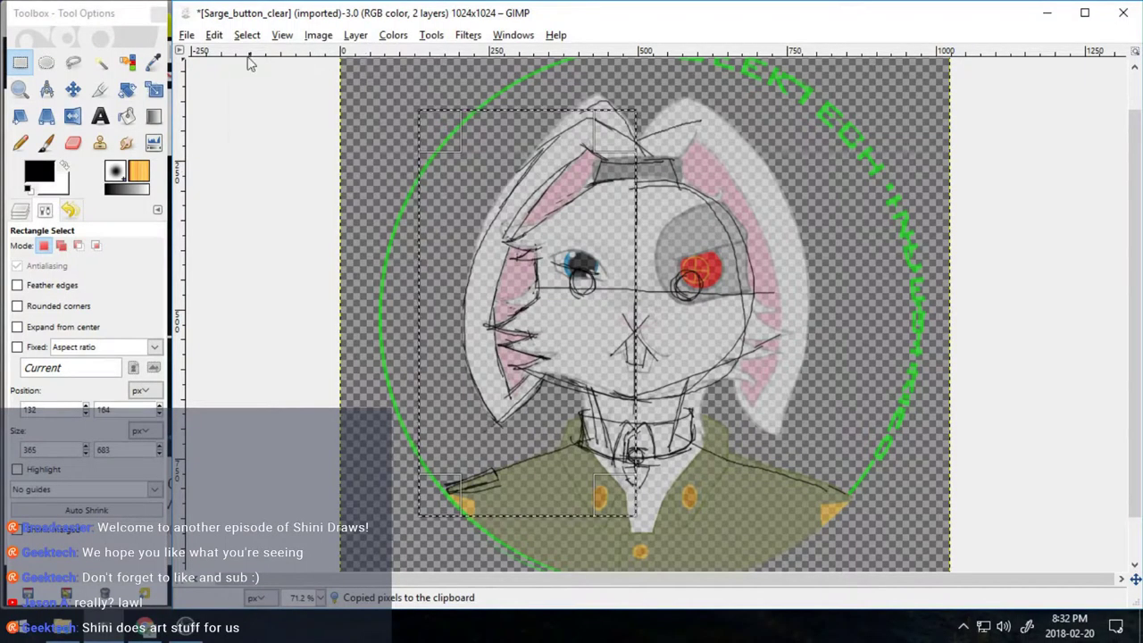
click(246, 82)
- Erase all sketch lines on the red-eye side of the centre line with an eraser of about size 80
click(73, 143)
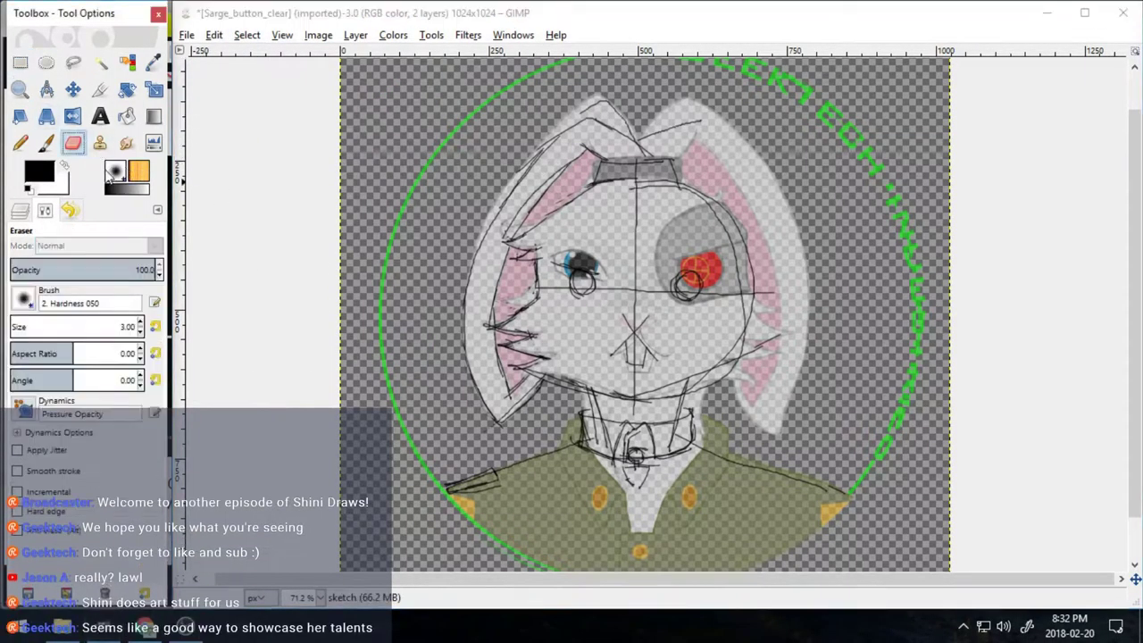
click(20, 326)
mouse_move(697, 118)
mouse_down()
mouse_move(670, 150)
mouse_move(744, 302)
mouse_move(673, 392)
mouse_up()
mouse_move(674, 490)
mouse_down()
mouse_move(713, 517)
mouse_move(811, 487)
mouse_up()
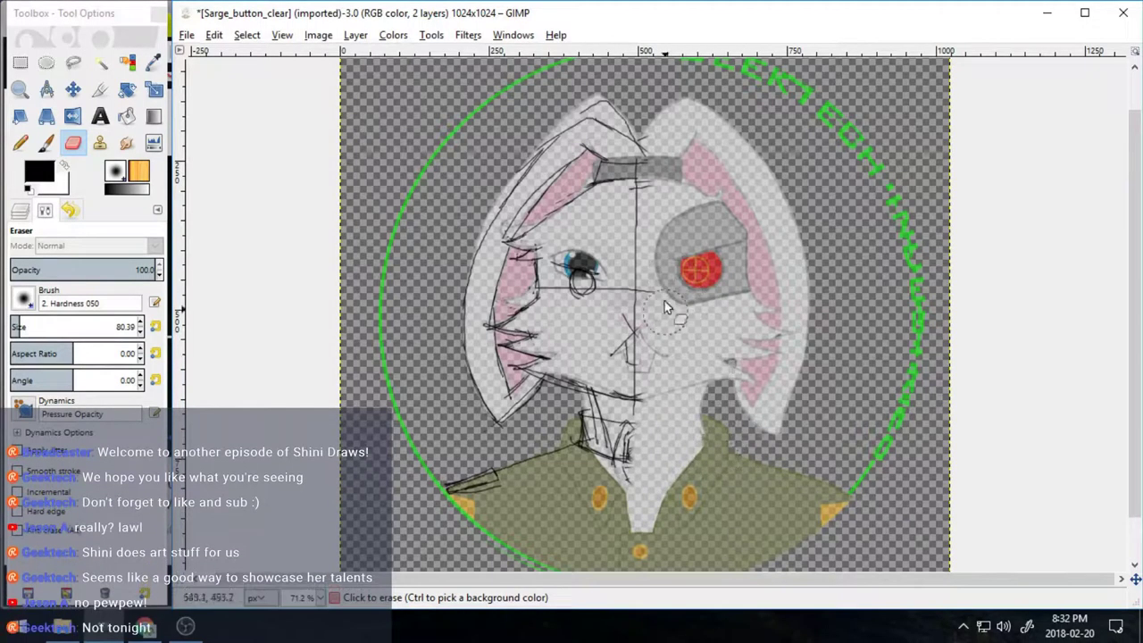
- Paste the copied half of the sketch and flip it horizontally
click(214, 35)
click(234, 185)
key(shift+f)
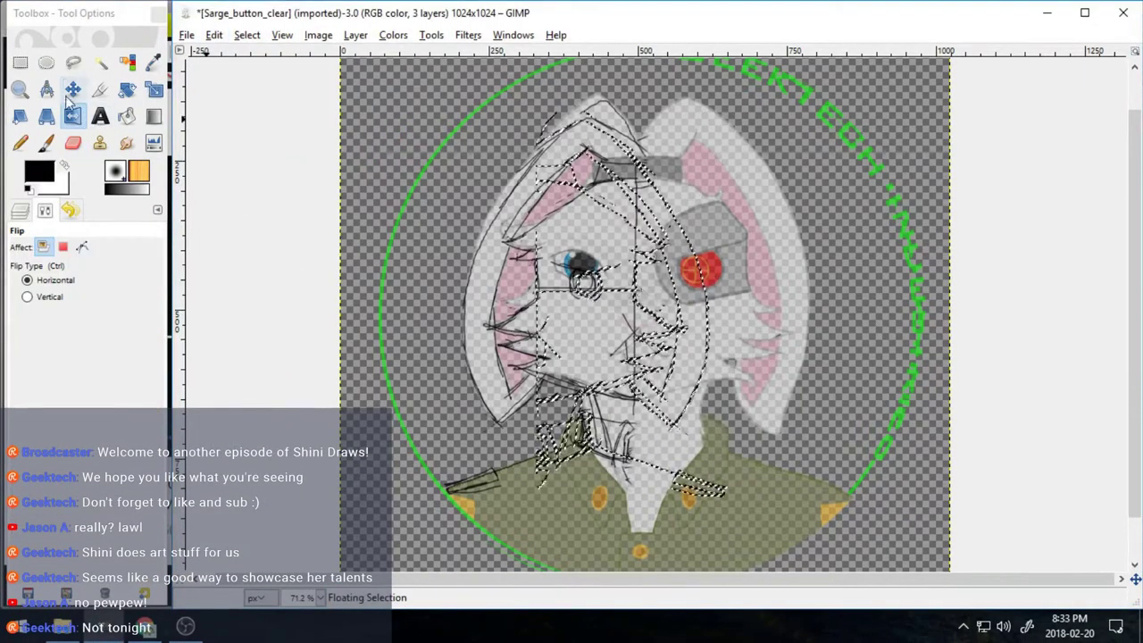
- Move the mirrored half across to the red-eye side and slightly up until it meets the original half at the centre line
key(m)
key(Right)
key(Right)
key(Right)
key(Right)
key(Right)
key(Right)
key(Right)
key(Right)
key(Right)
key(Right)
key(Right)
key(Right)
key(Right)
key(Right)
key(Right)
key(Right)
key(Right)
key(Right)
key(Right)
key(Right)
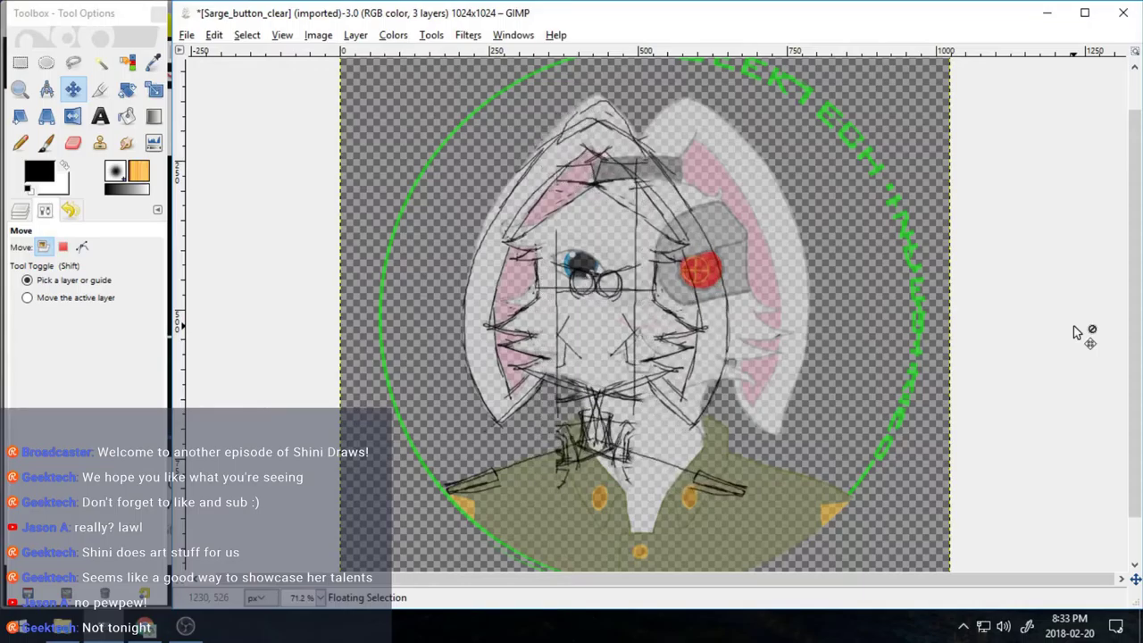
key(Right)
key(Right)
key(Right)
key(Right)
key(Right)
key(Right)
key(Right)
key(Right)
key(Right)
key(Right)
key(Right)
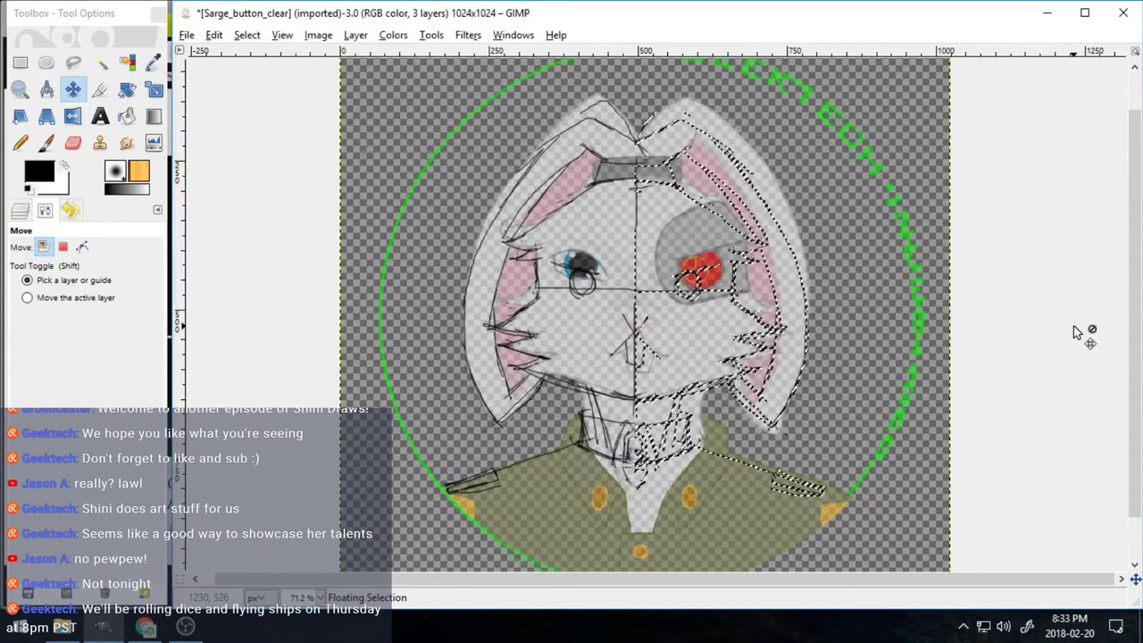
key(Up)
key(Up)
key(Up)
key(Up)
key(Up)
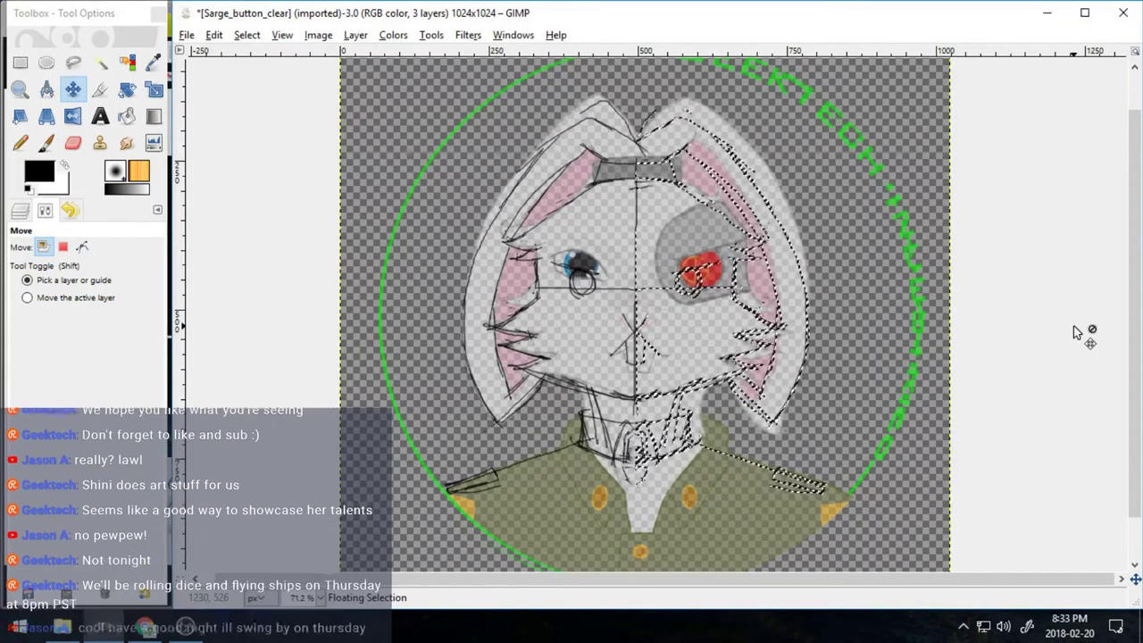
- Fine-align the mirrored half using a guide through the eyes and vertical guides at both headband ends, and anchor it to the sketch layer
drag(640, 51, 660, 268)
click(19, 90)
click(632, 105)
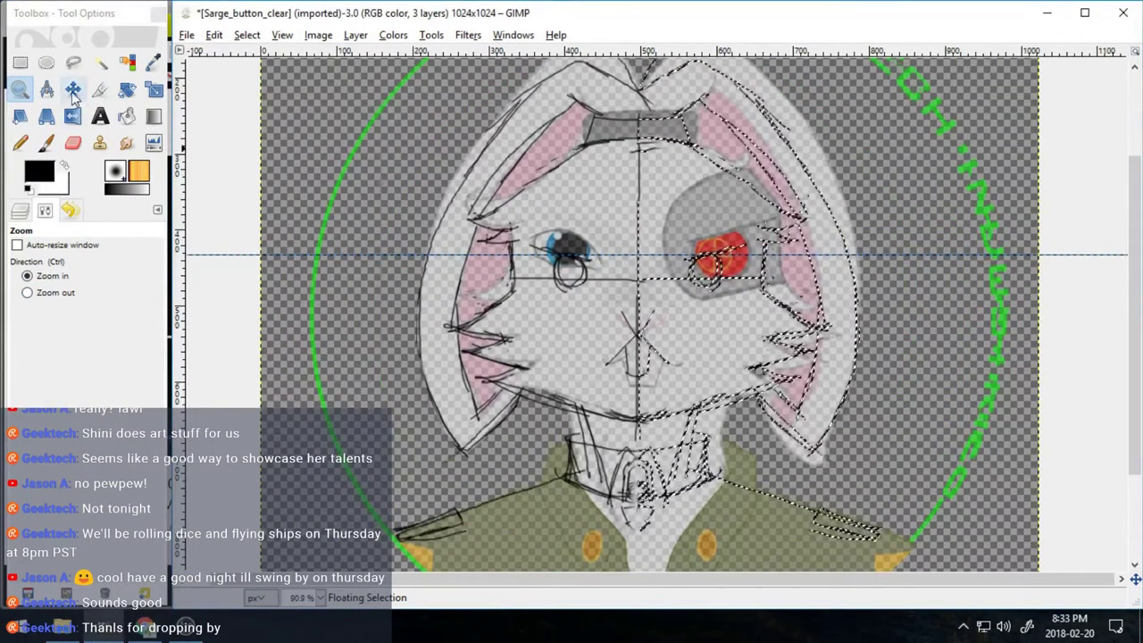
key(m)
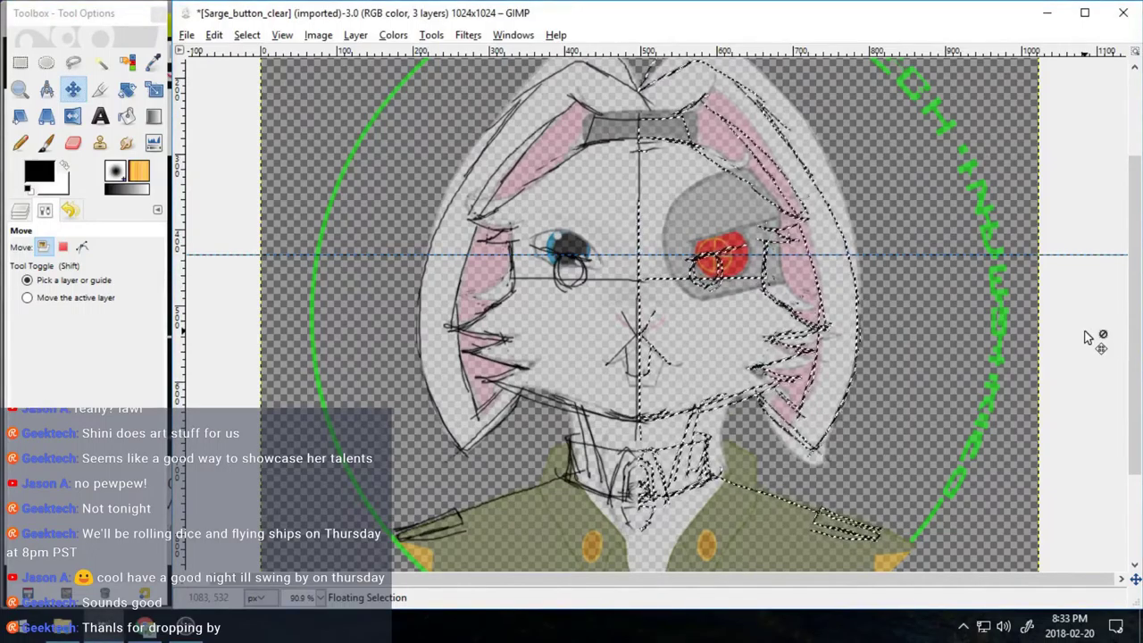
drag(183, 219, 692, 275)
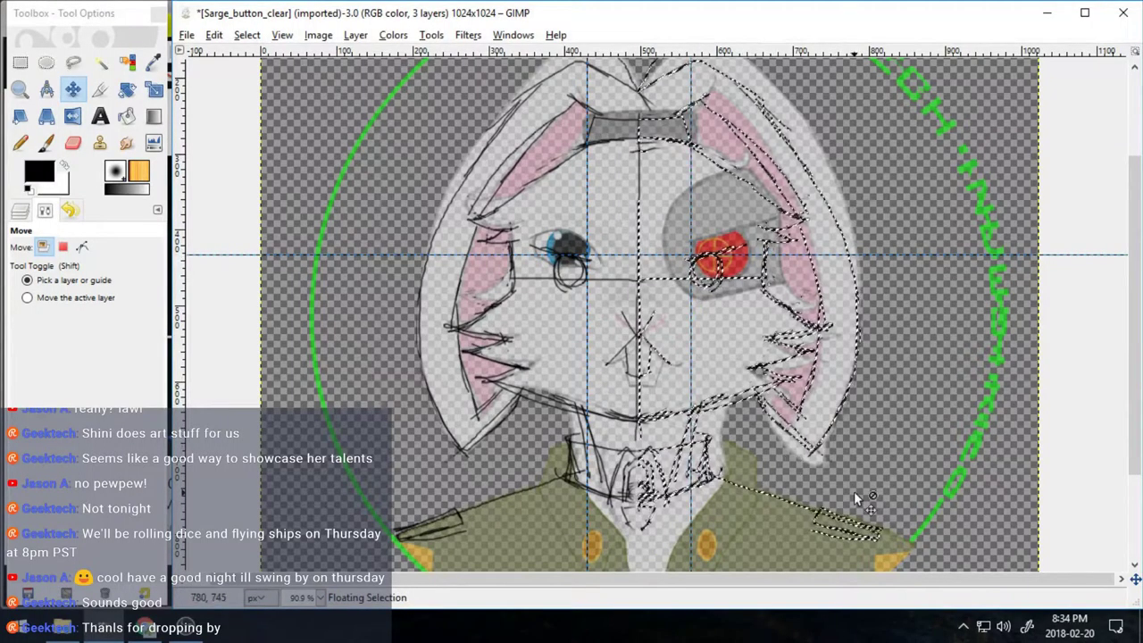
drag(692, 338, 695, 353)
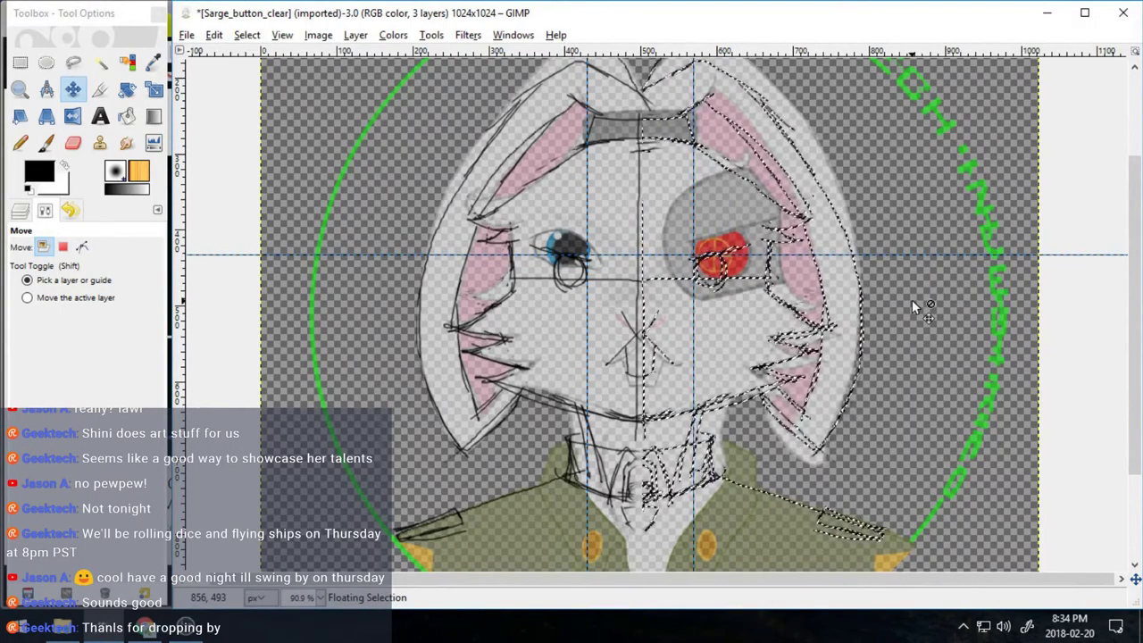
key(ctrl+h)
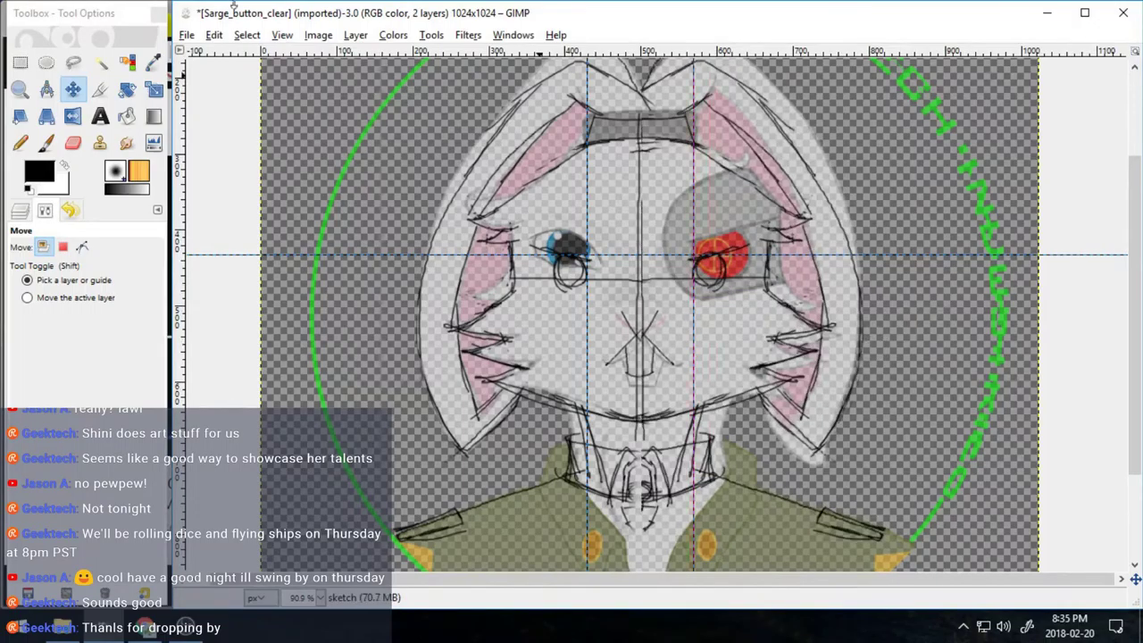
- Remove the horizontal guide and both vertical guides from the image
drag(688, 257, 700, 50)
drag(693, 309, 183, 302)
drag(587, 301, 183, 306)
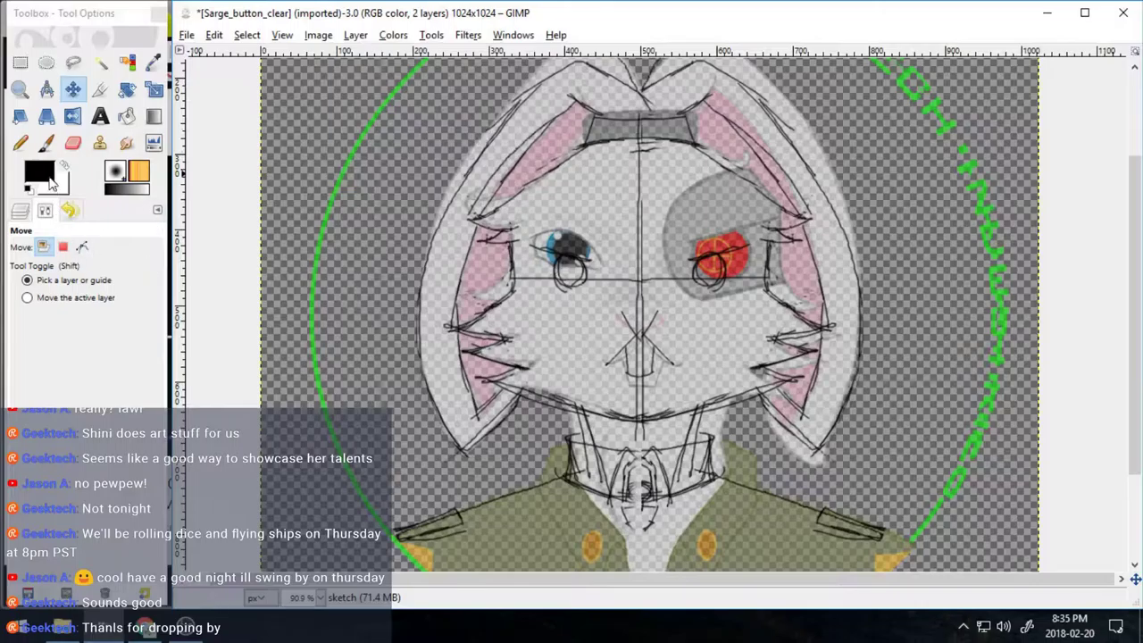
- Sketch an angular eye-patch outline around the red eye with a size 3 paintbrush
click(23, 208)
click(46, 142)
click(45, 211)
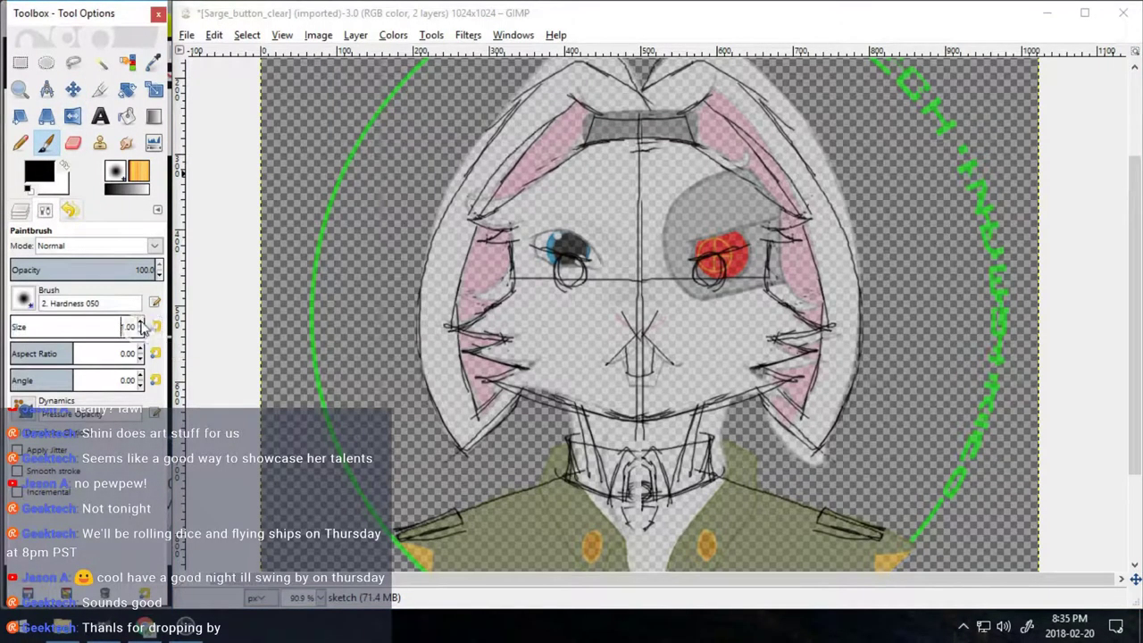
click(19, 89)
click(855, 360)
click(47, 144)
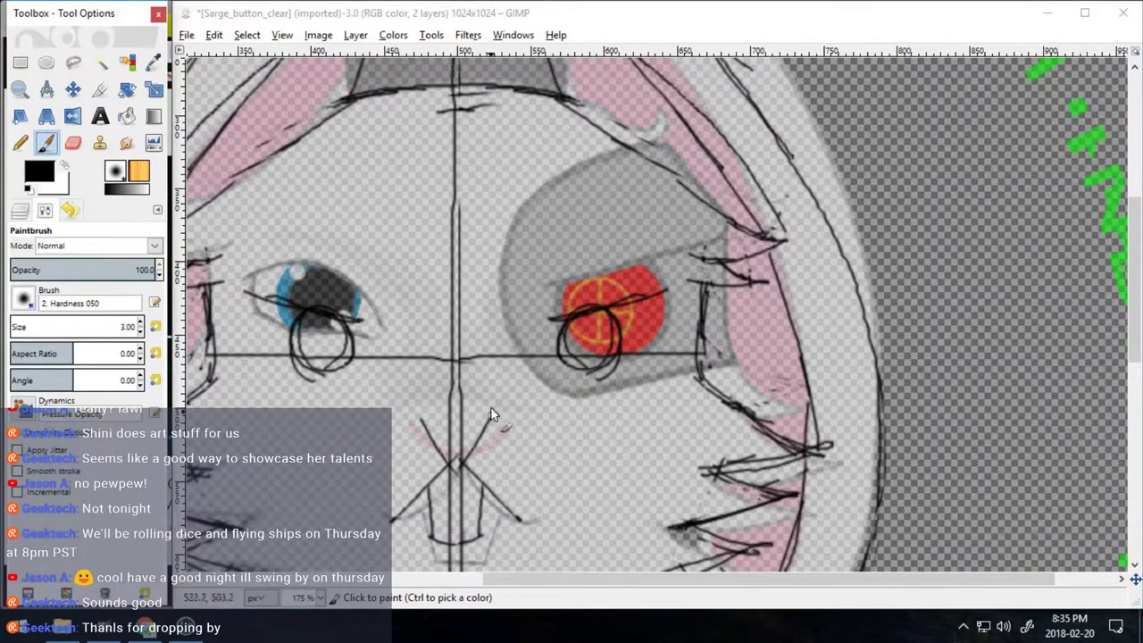
mouse_move(490, 311)
mouse_down()
mouse_move(490, 395)
mouse_move(574, 447)
mouse_move(690, 420)
mouse_up()
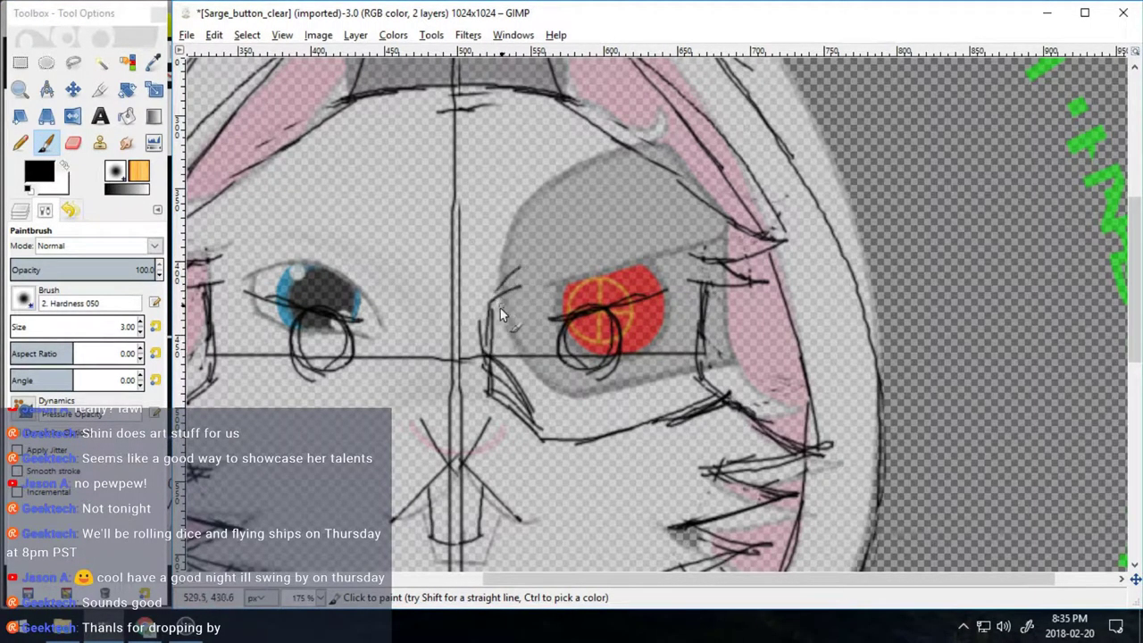
mouse_move(715, 239)
mouse_down()
mouse_move(706, 370)
mouse_move(729, 396)
mouse_up()
drag(709, 580, 640, 579)
- Join the patch's upper outer corner to the fur tuft, darken the forehead line above it and erase the overlapping tuft lines
click(73, 143)
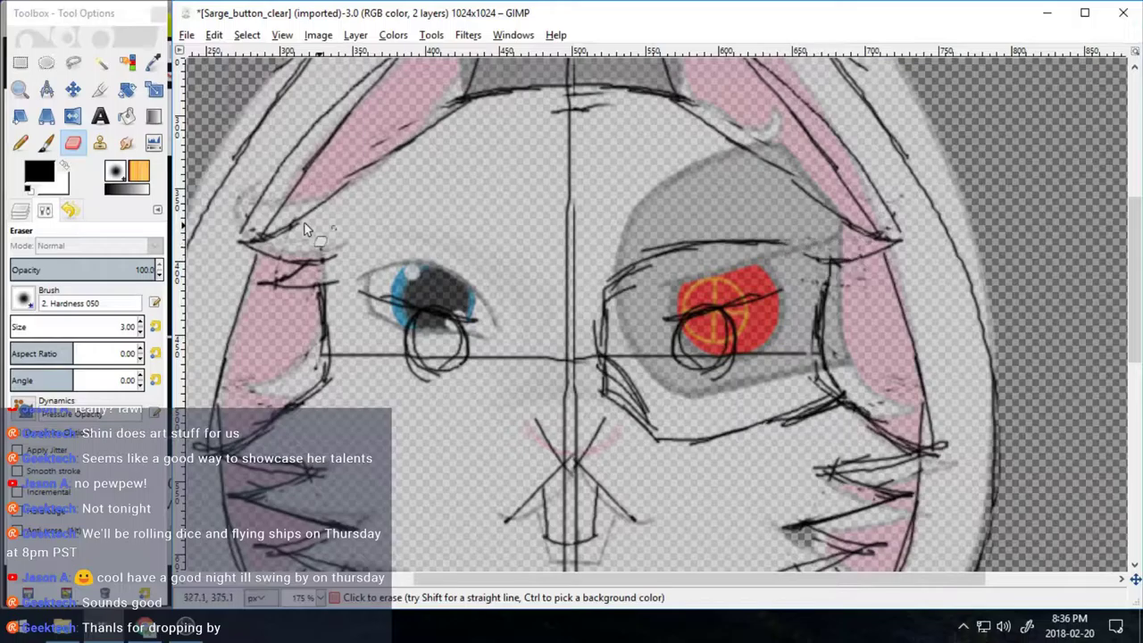
key(p)
drag(785, 243, 831, 264)
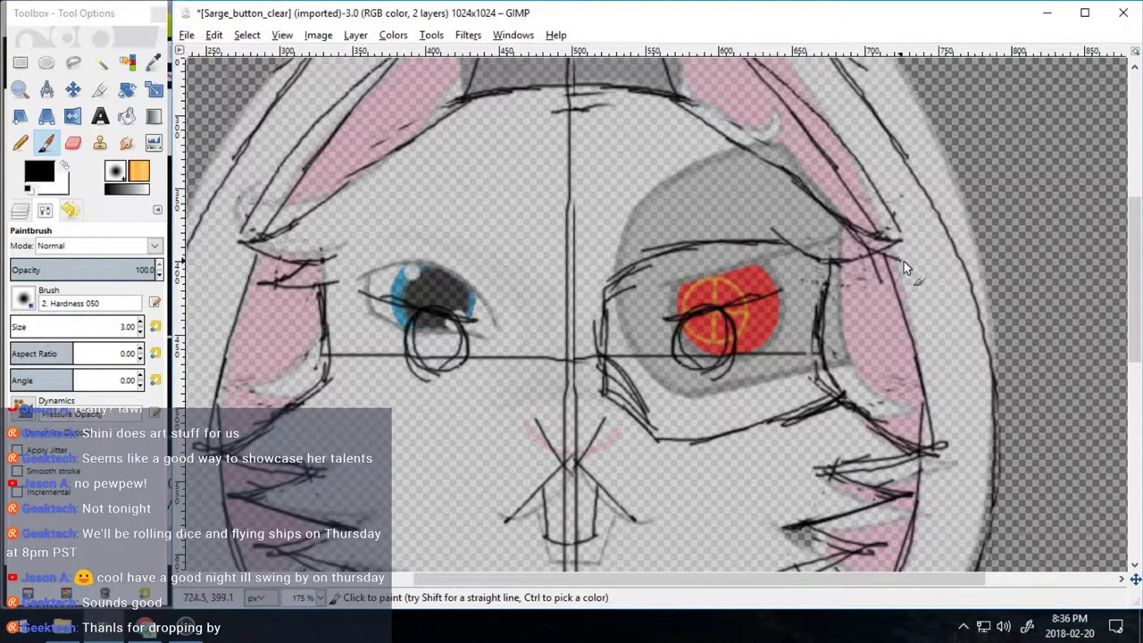
drag(675, 105, 811, 192)
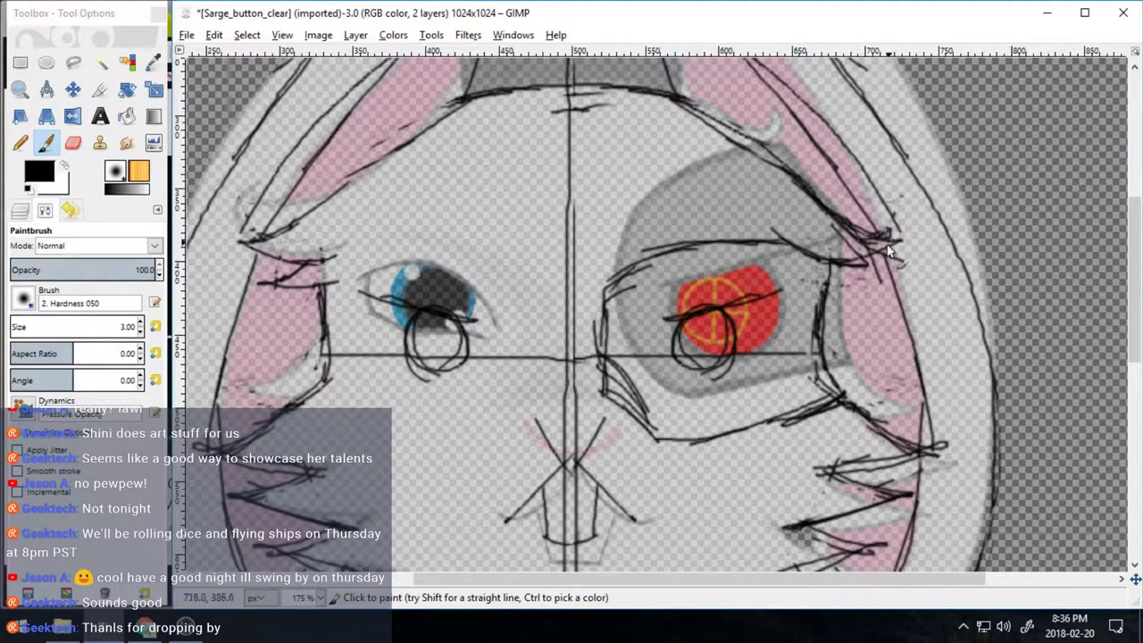
key(shift+e)
drag(871, 255, 824, 239)
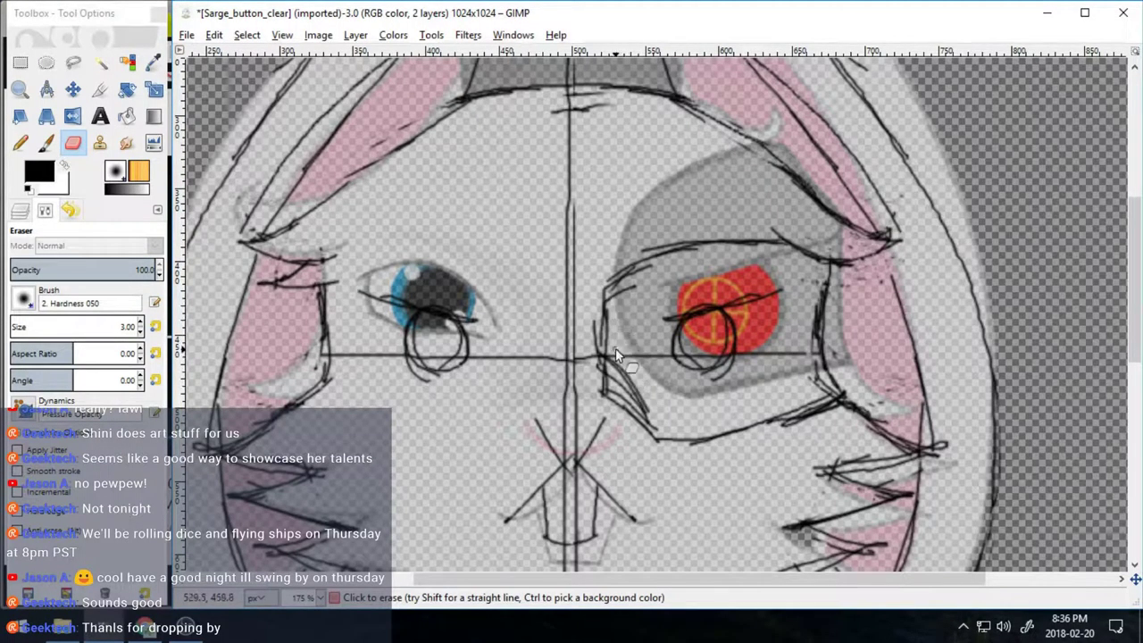
- Erase the doubled lines at the eye patch's inner edge and the horizontal eye line crossing the patch
drag(615, 355, 635, 394)
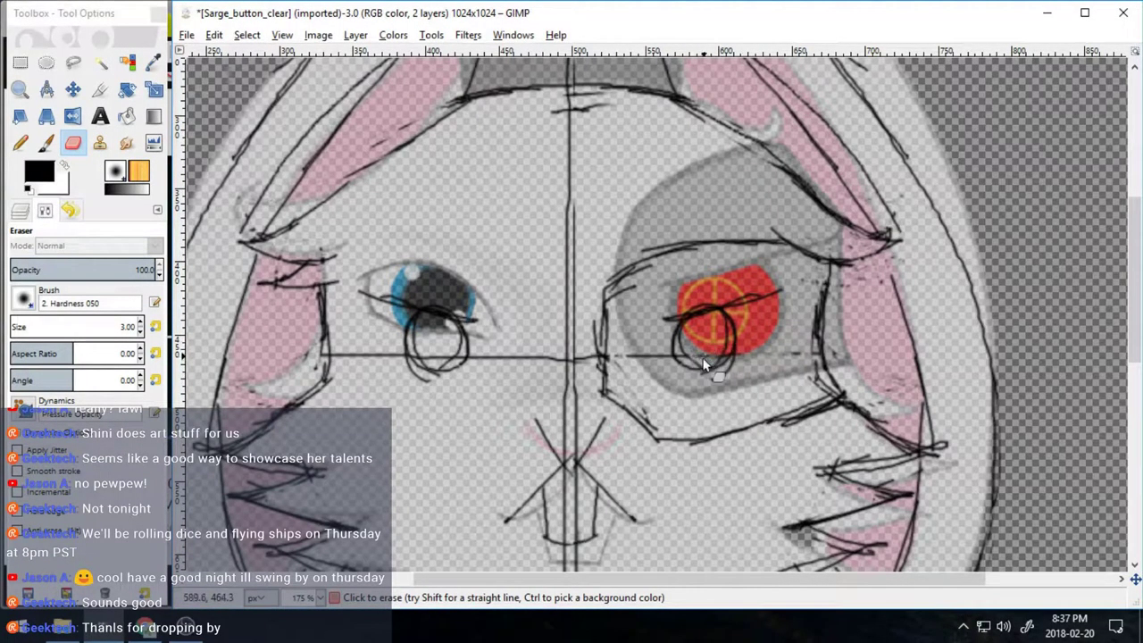
scroll(541, 464, left, 2)
- Complete the missing half of the arch and round clasp at the centre of the collar with the paintbrush
key(p)
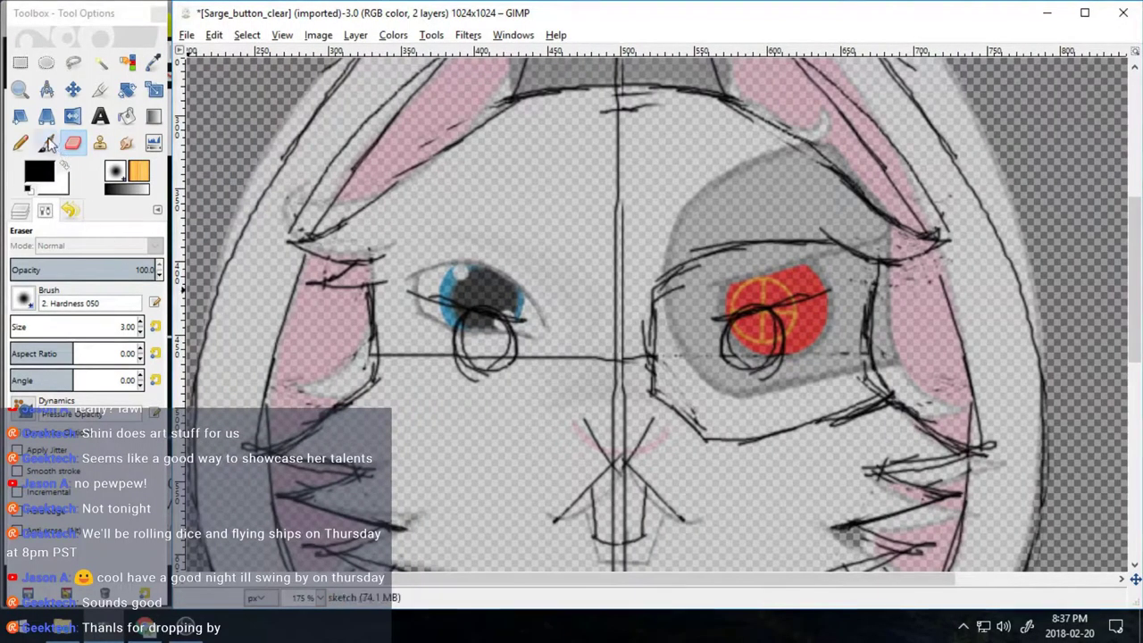
scroll(709, 322, up, 1)
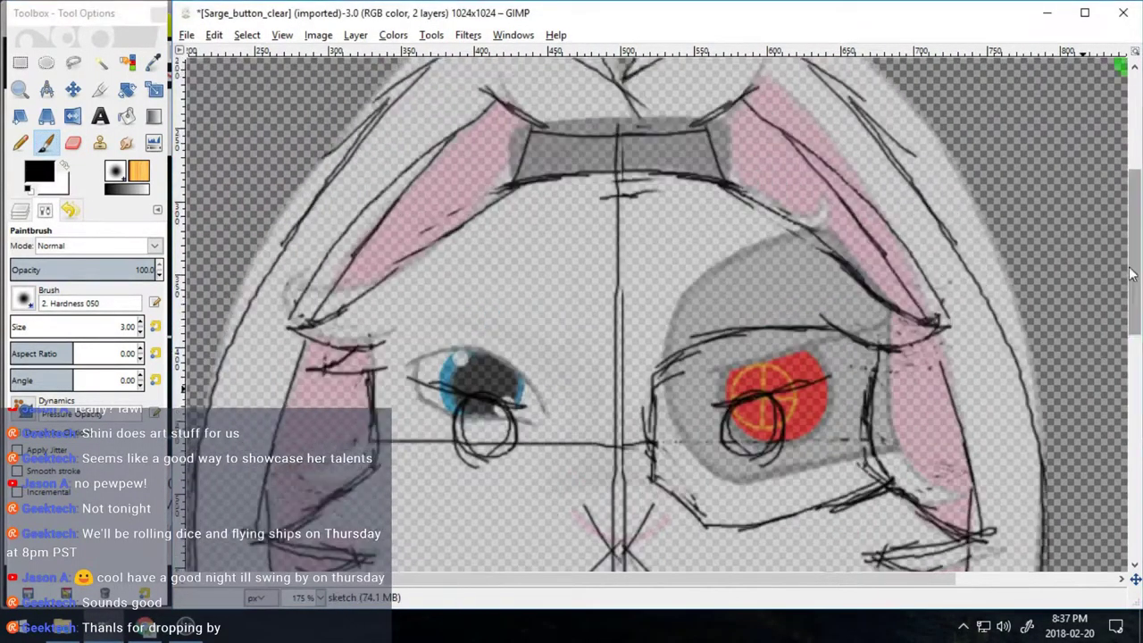
scroll(630, 287, down, 7)
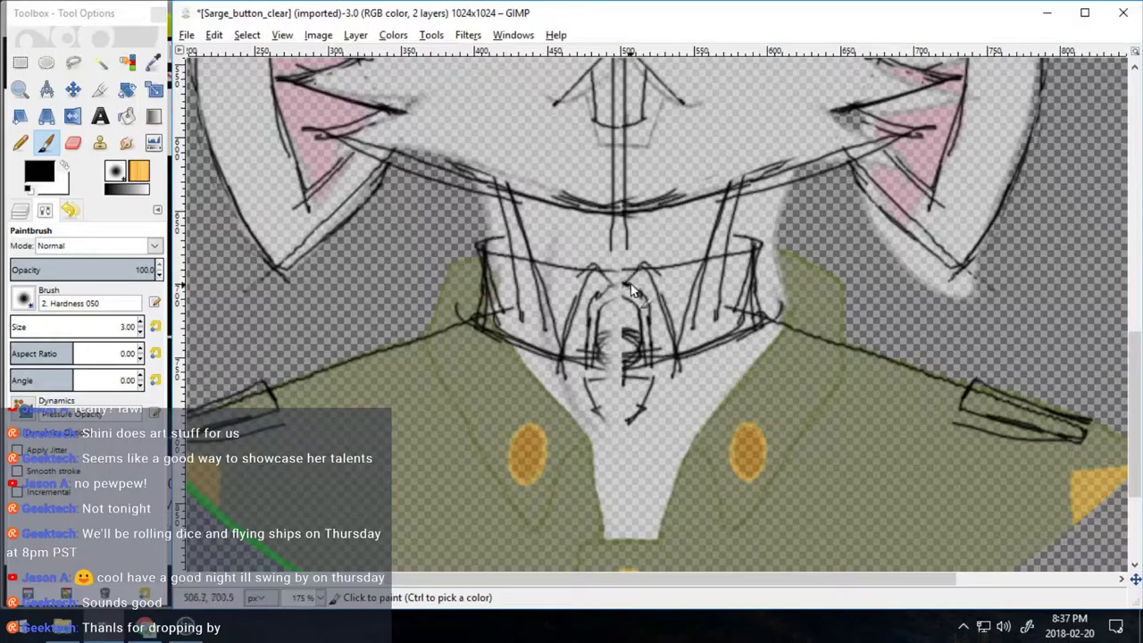
drag(631, 289, 648, 313)
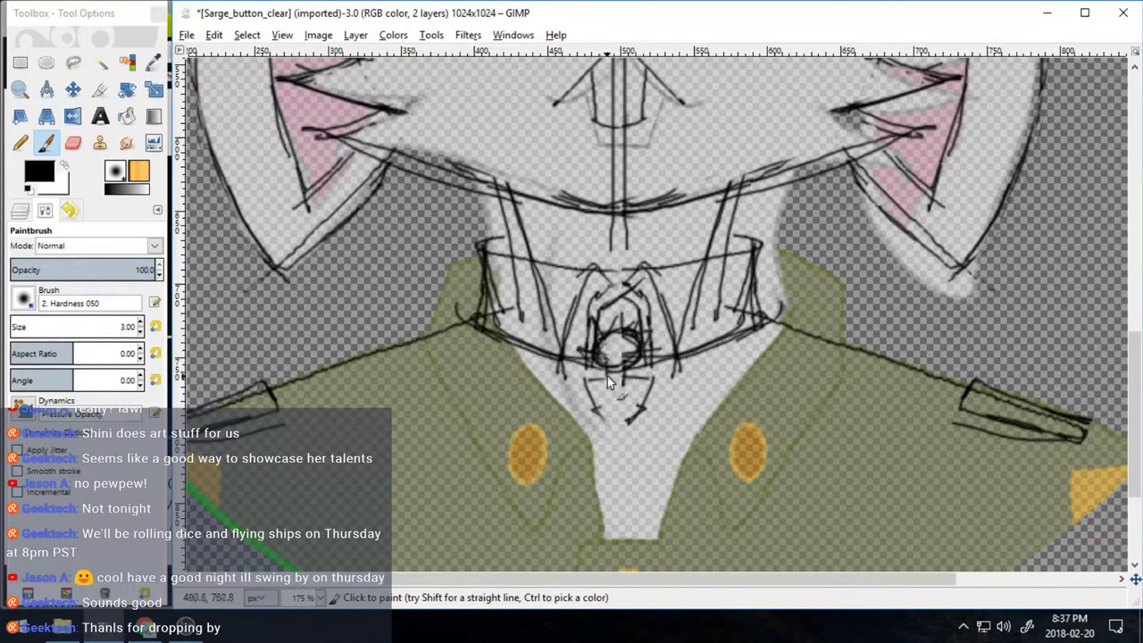
- Sketch the coat's off-centre front edge from the collar clasp straight down to the green circle
drag(1134, 370, 1134, 430)
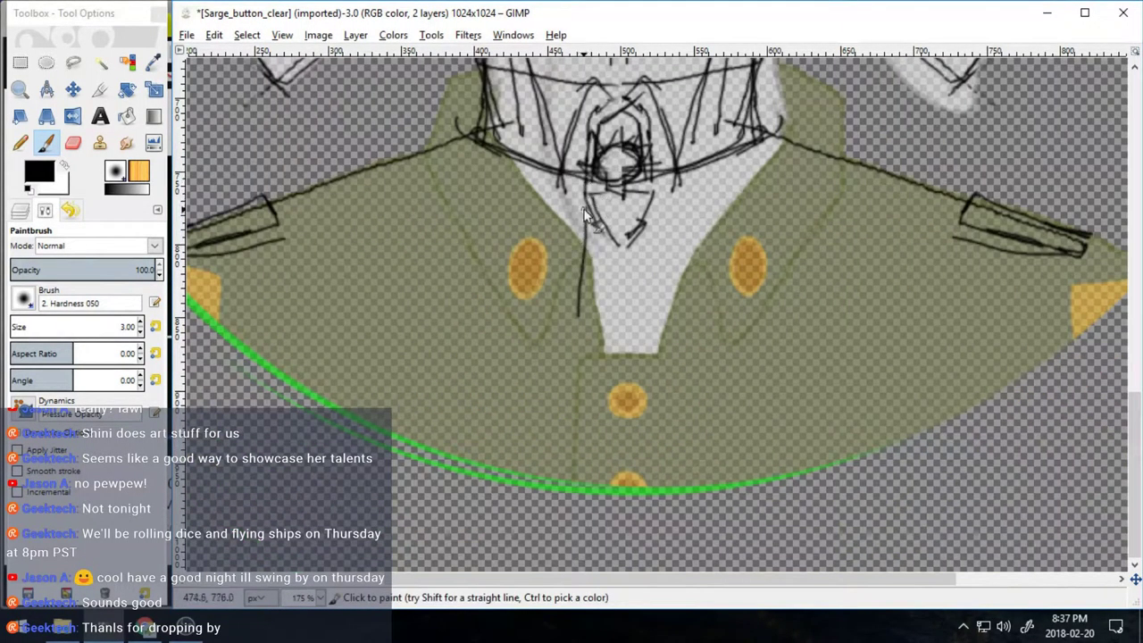
drag(585, 200, 575, 492)
drag(573, 384, 573, 214)
- Sketch curved outer lines running down and inward from both epaulettes past the green circle
drag(1134, 431, 1134, 376)
drag(747, 580, 579, 582)
mouse_move(419, 416)
mouse_down()
mouse_move(464, 518)
mouse_move(454, 562)
mouse_up()
drag(1135, 374, 1134, 424)
drag(681, 579, 837, 580)
drag(1097, 245, 1029, 419)
drag(1070, 348, 1002, 462)
drag(817, 570, 874, 570)
- Add straighter sleeve strokes hanging down from the outer ends of both epaulettes
scroll(874, 576, left, 2)
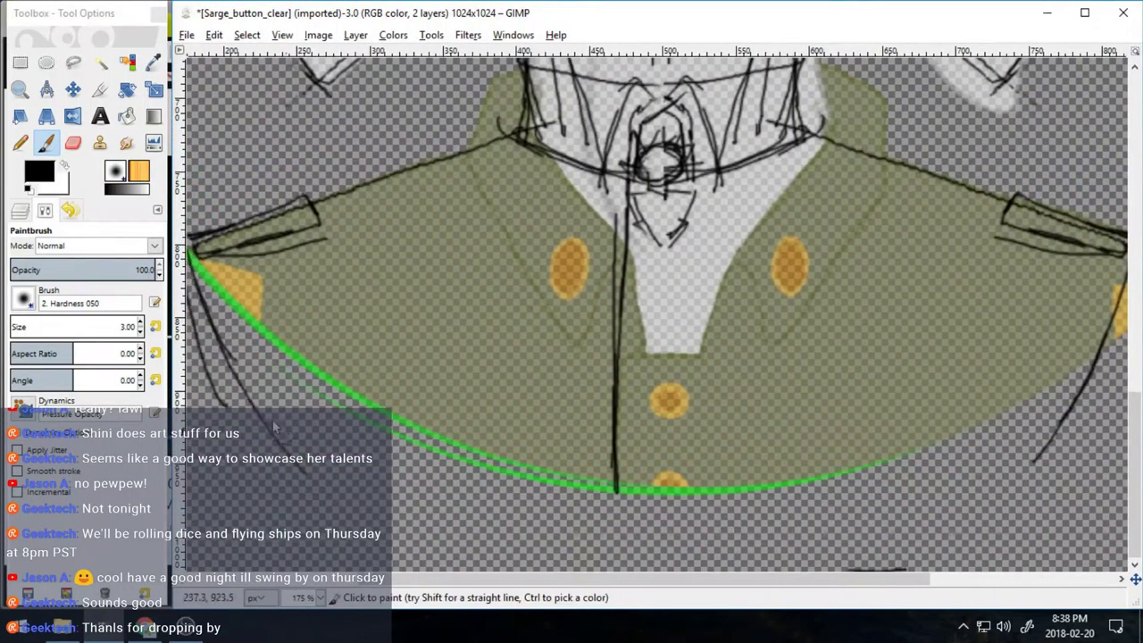
scroll(372, 263, left, 5)
drag(378, 268, 390, 402)
drag(374, 259, 363, 423)
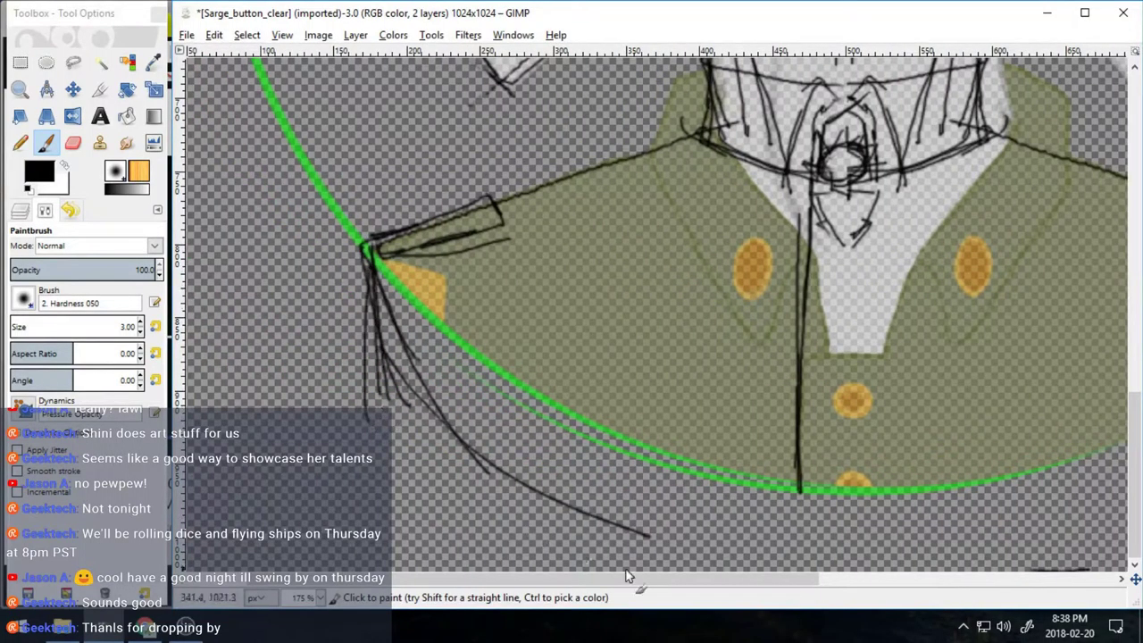
scroll(969, 232, right, 8)
drag(969, 260, 961, 424)
mouse_move(926, 580)
mouse_down()
mouse_move(804, 579)
mouse_move(850, 580)
mouse_up()
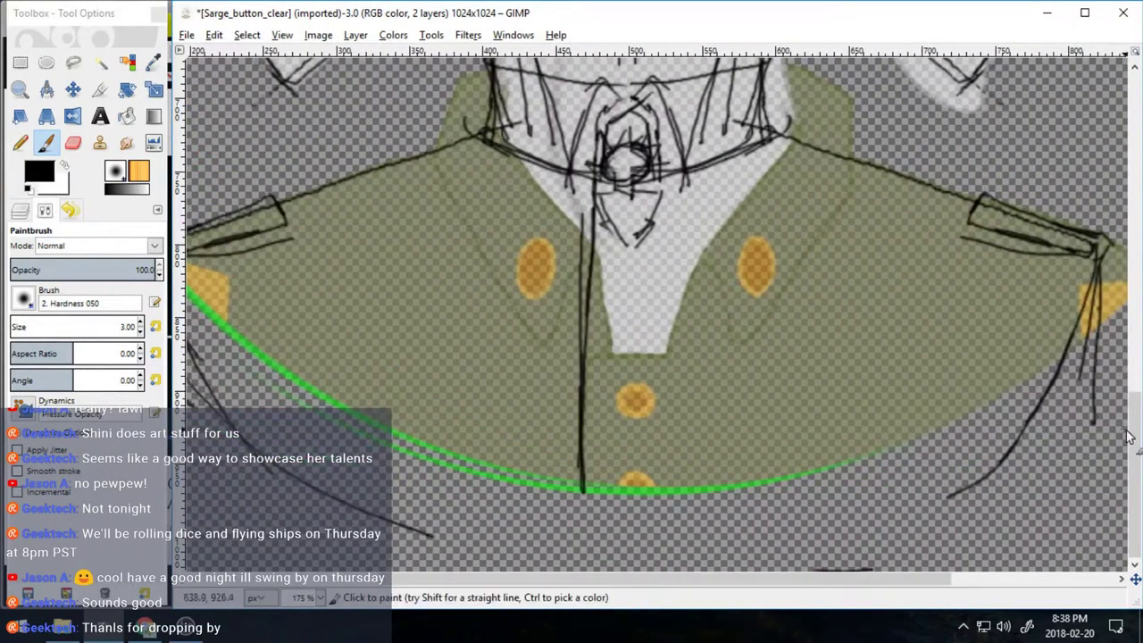
- Erase the leftover sketch lines above the overlap between the two ear tops
drag(1135, 465, 1135, 189)
click(73, 143)
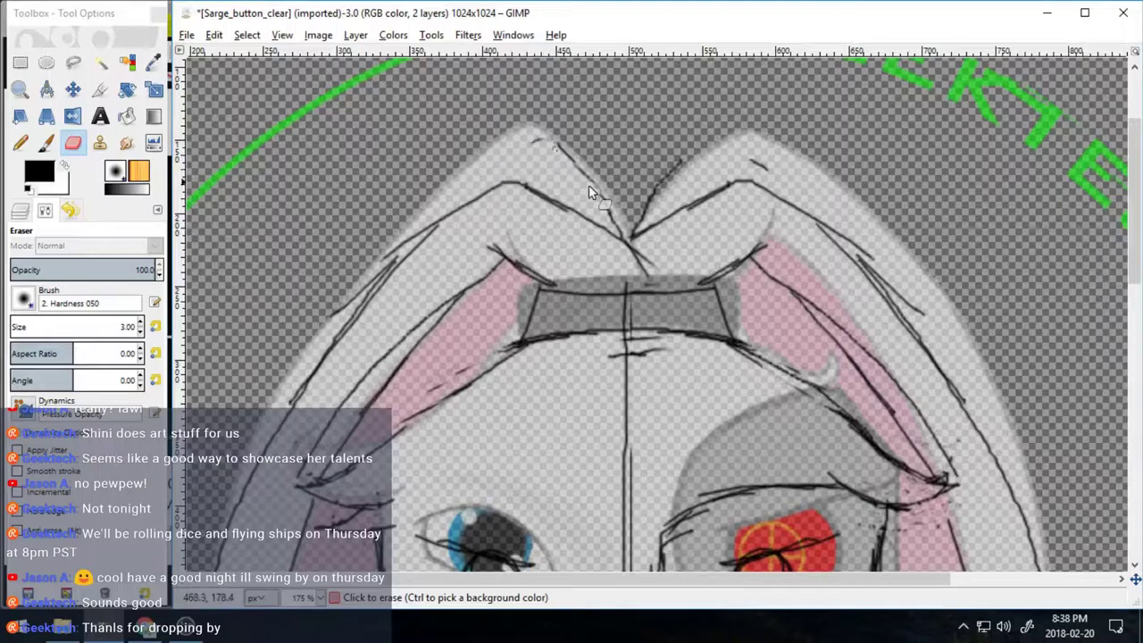
- Lower the opacity of the Sarge_button_clear layer to 18 so the sketch stands out
click(19, 93)
click(55, 292)
triple_click(646, 432)
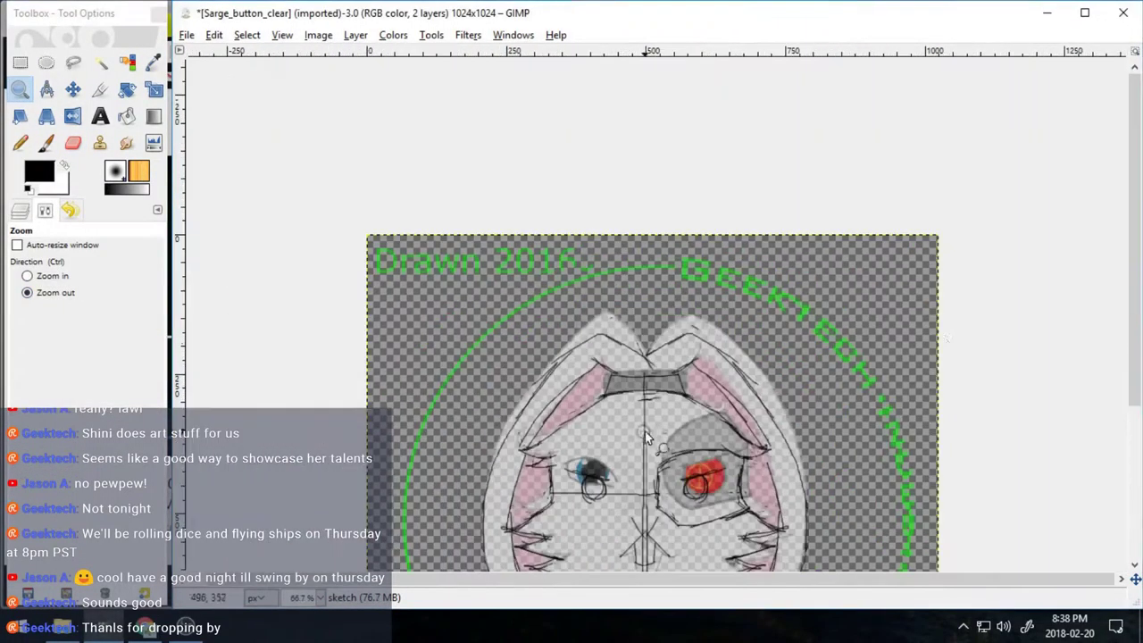
scroll(1127, 314, down, 5)
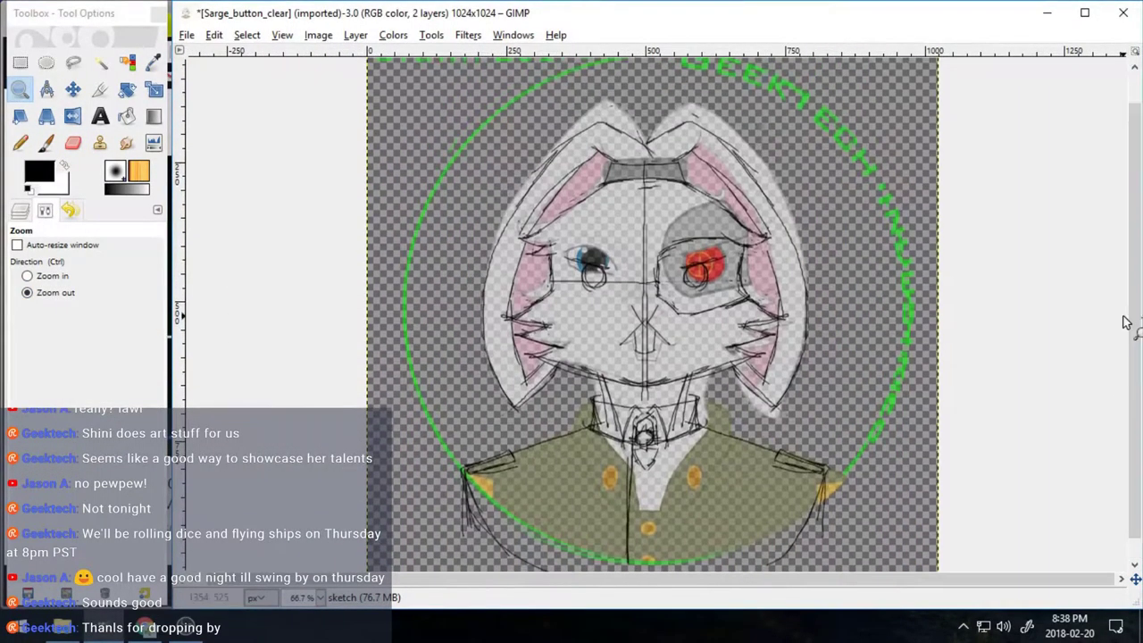
click(20, 210)
click(158, 259)
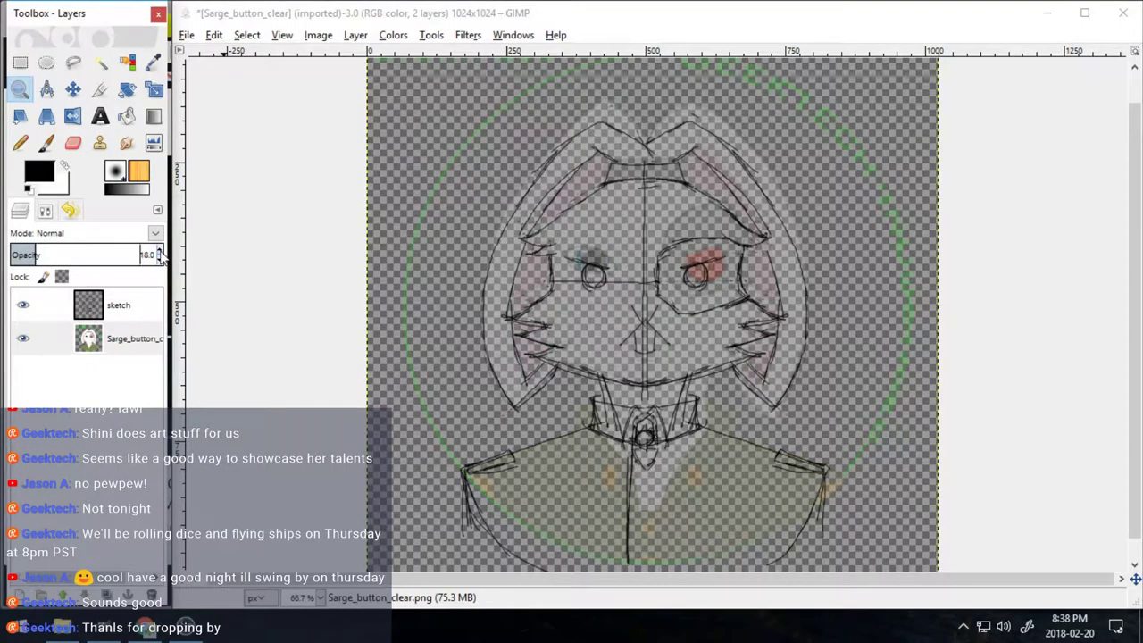
- Create a transparent layer named basw and move it to the bottom of the layer stack
click(19, 595)
text(r)
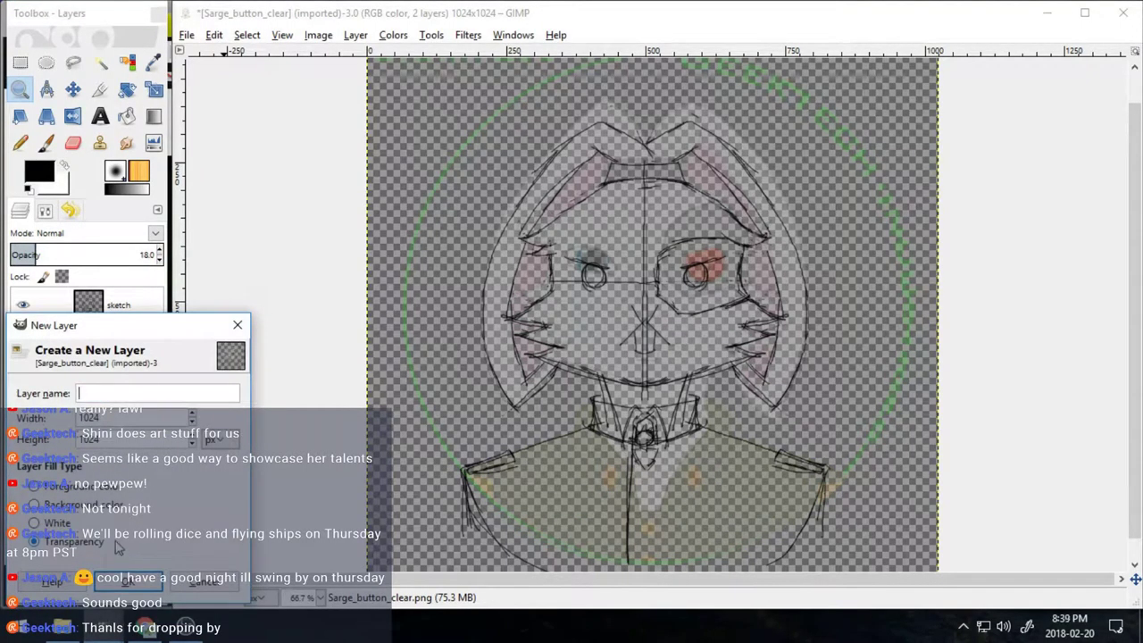
key(Return)
drag(108, 339, 97, 402)
- Choose a muted grey-green foreground colour and bucket-fill the whole basw layer with it
click(63, 166)
click(39, 171)
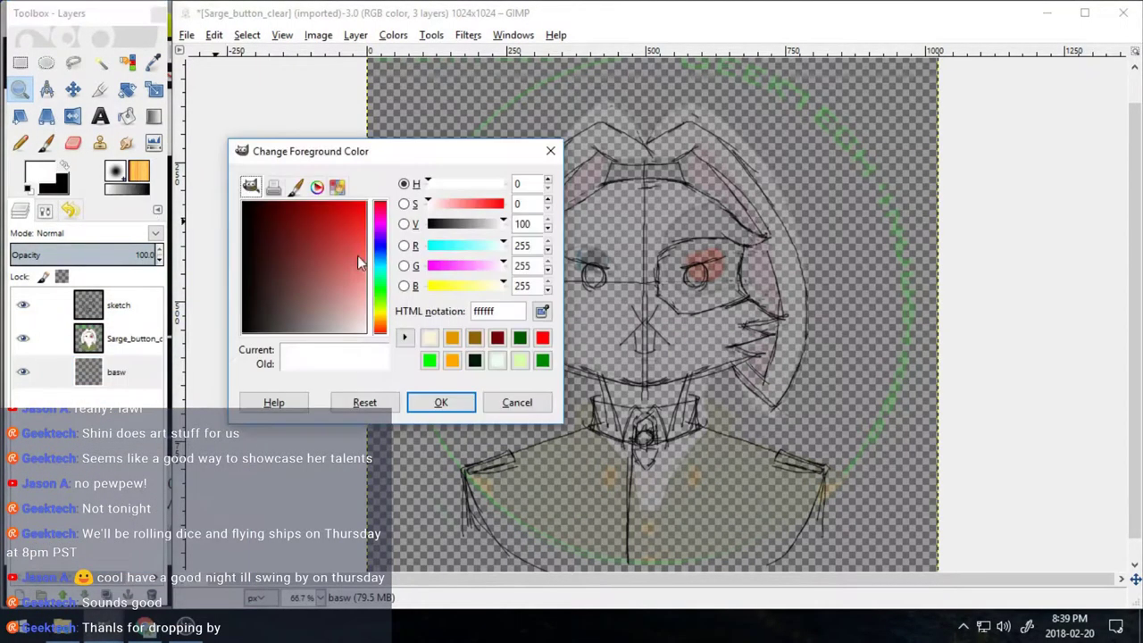
click(542, 360)
mouse_move(342, 303)
mouse_down()
mouse_move(329, 306)
mouse_move(334, 319)
mouse_up()
click(441, 402)
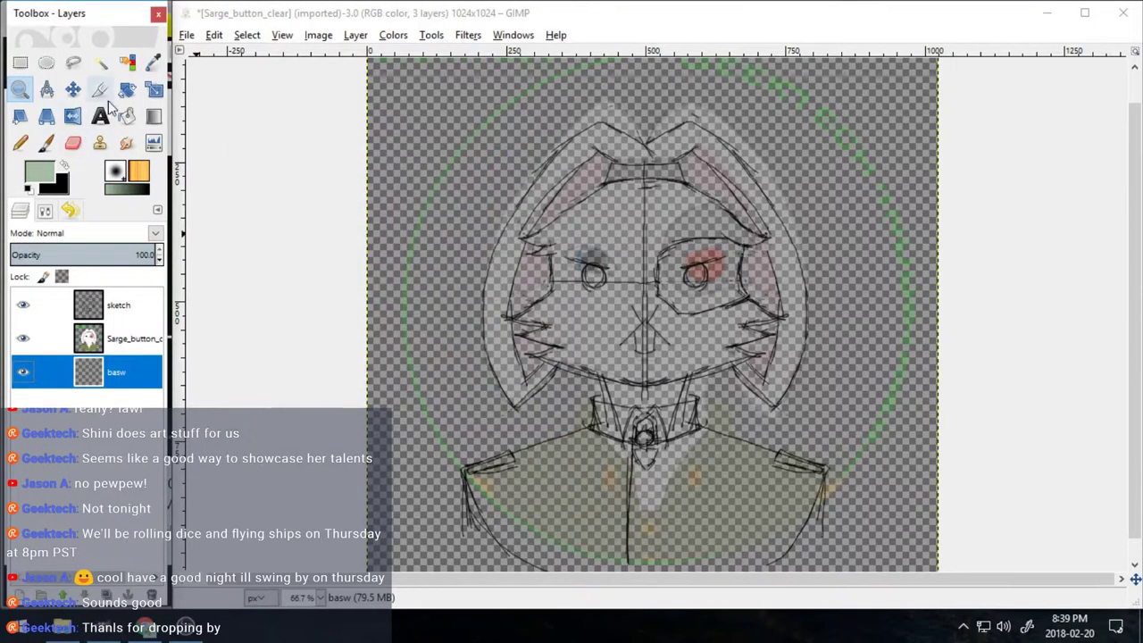
click(127, 117)
click(410, 331)
- Create a transparent layer named line above the sketch layer
click(106, 306)
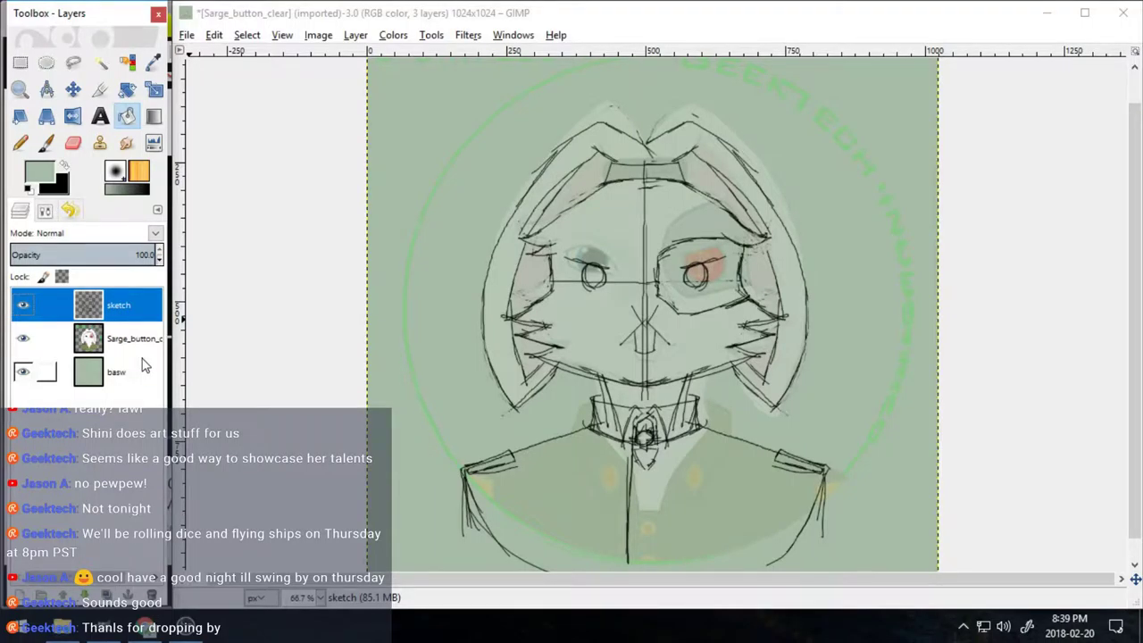
click(26, 595)
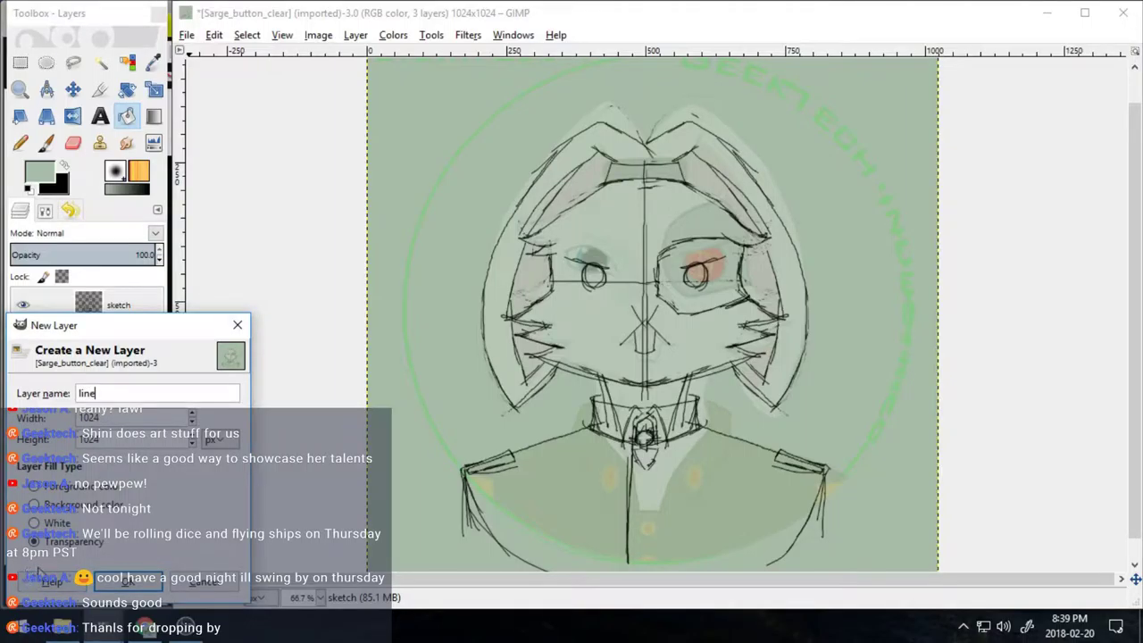
key(Return)
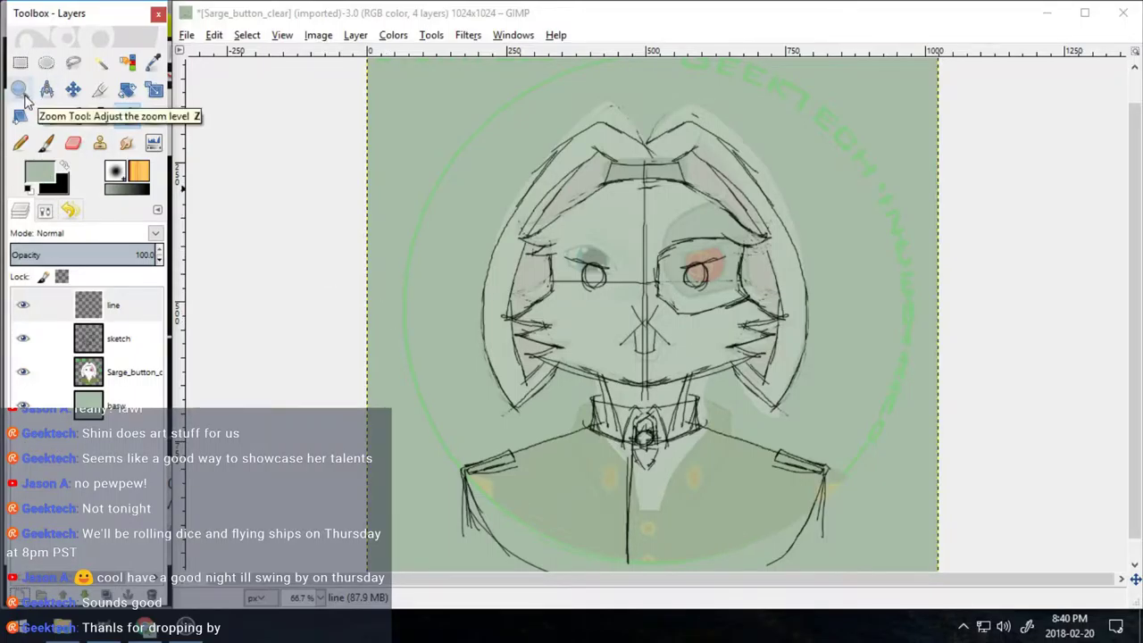
- Set the foreground colour to the dark orange bf7e00 for the line art
click(39, 173)
click(444, 402)
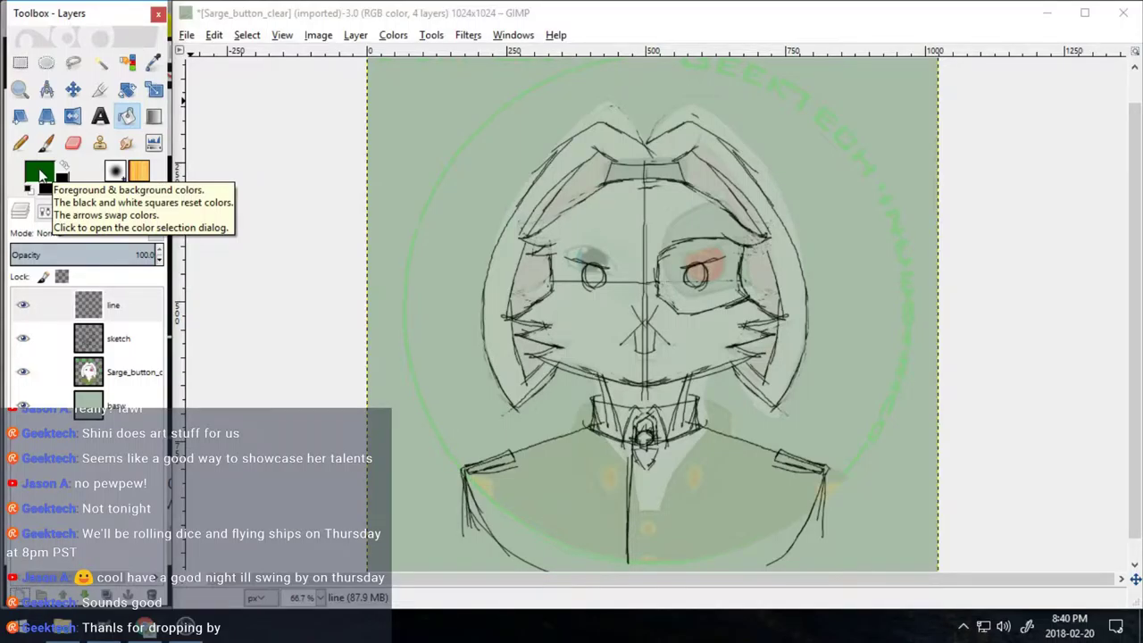
click(39, 175)
click(476, 360)
drag(344, 210, 336, 189)
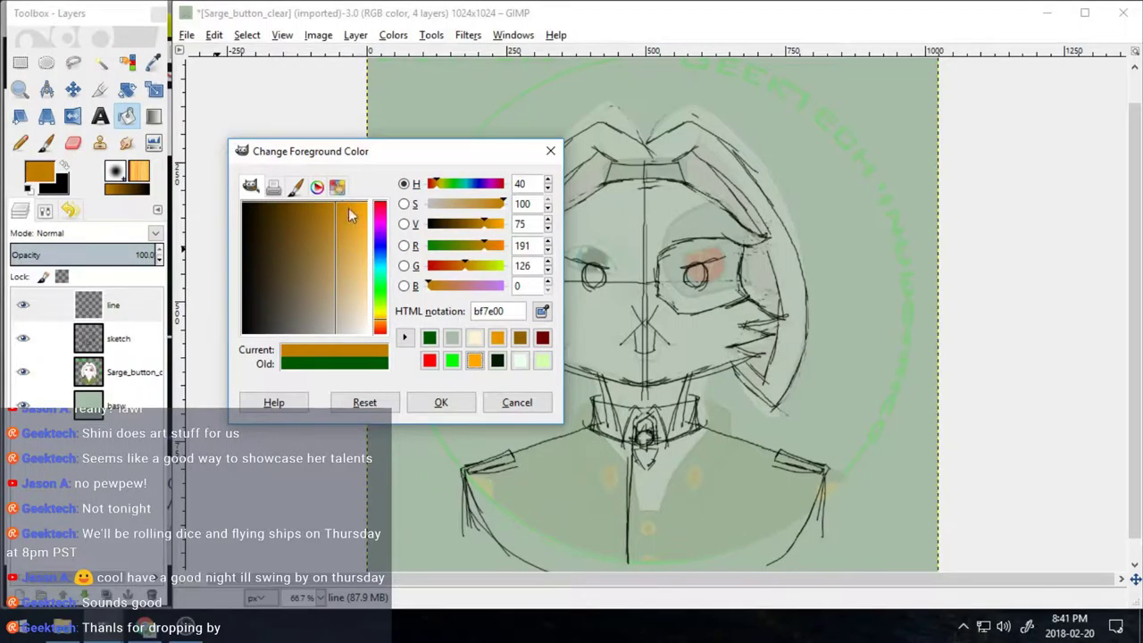
click(441, 402)
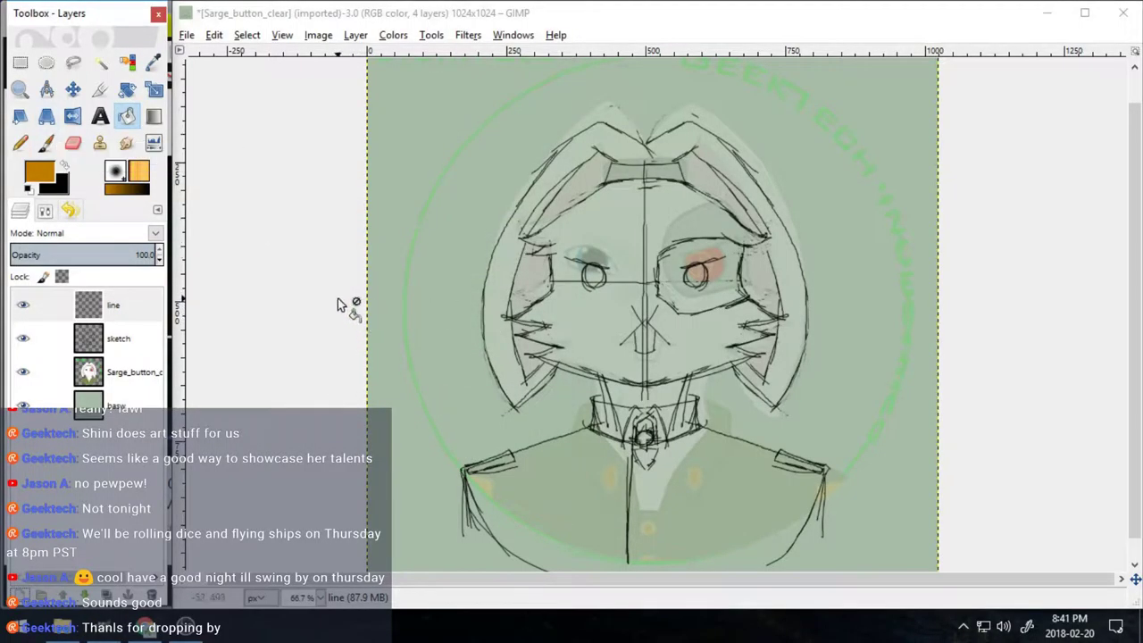
- Trace the left ear's top fold and upper outer edge on the line layer with a size 3 paintbrush
click(19, 89)
click(45, 210)
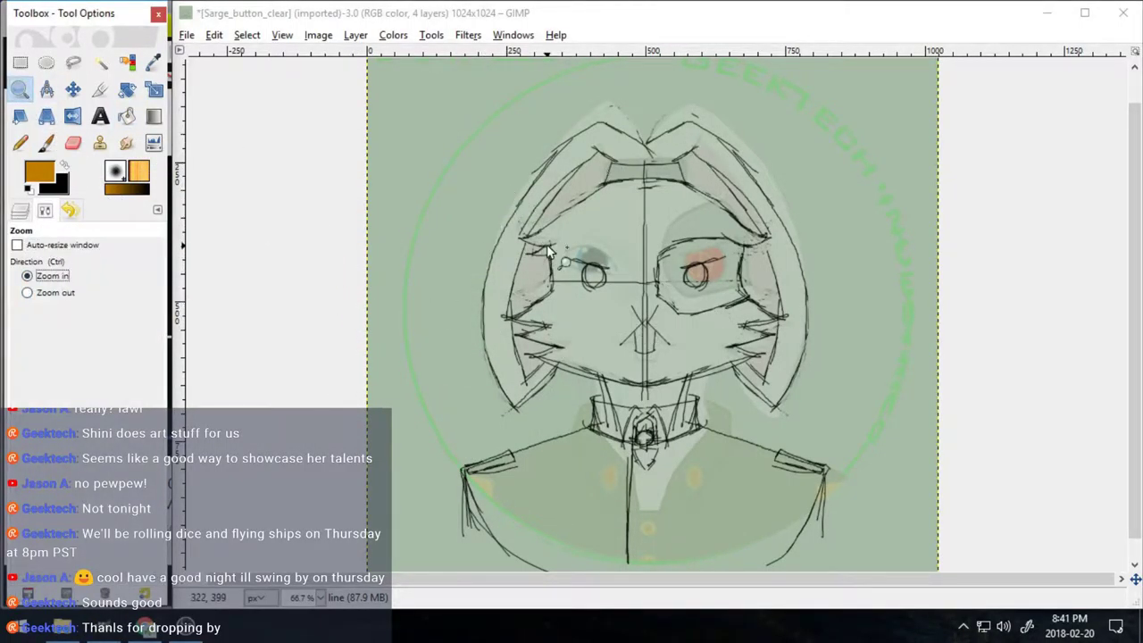
drag(546, 235, 687, 102)
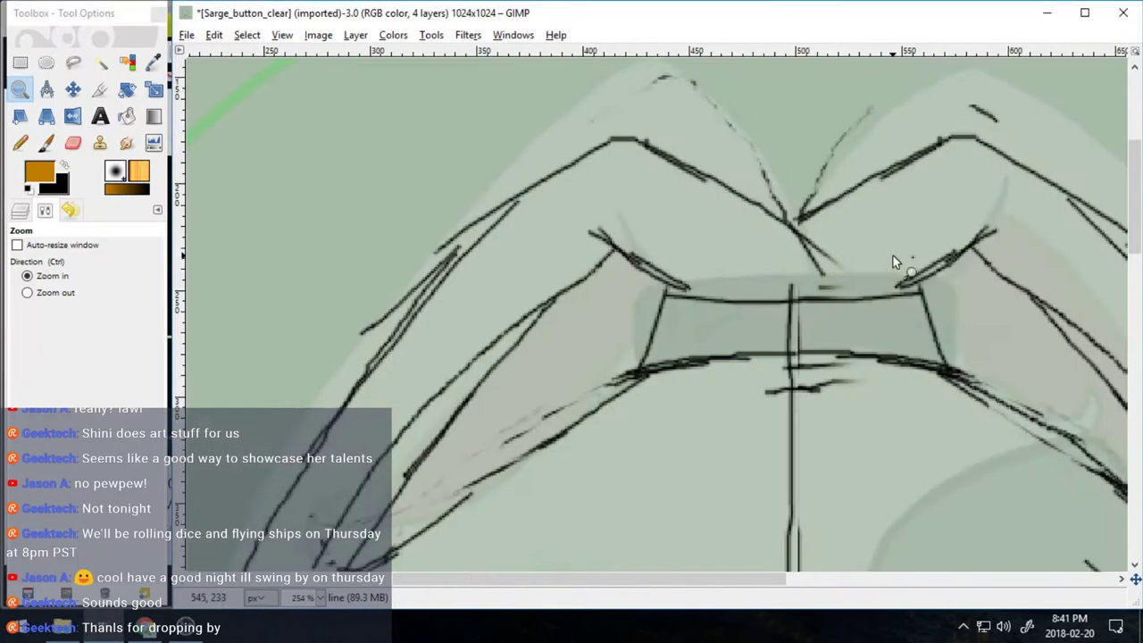
key(super+a)
key(super+a)
click(47, 143)
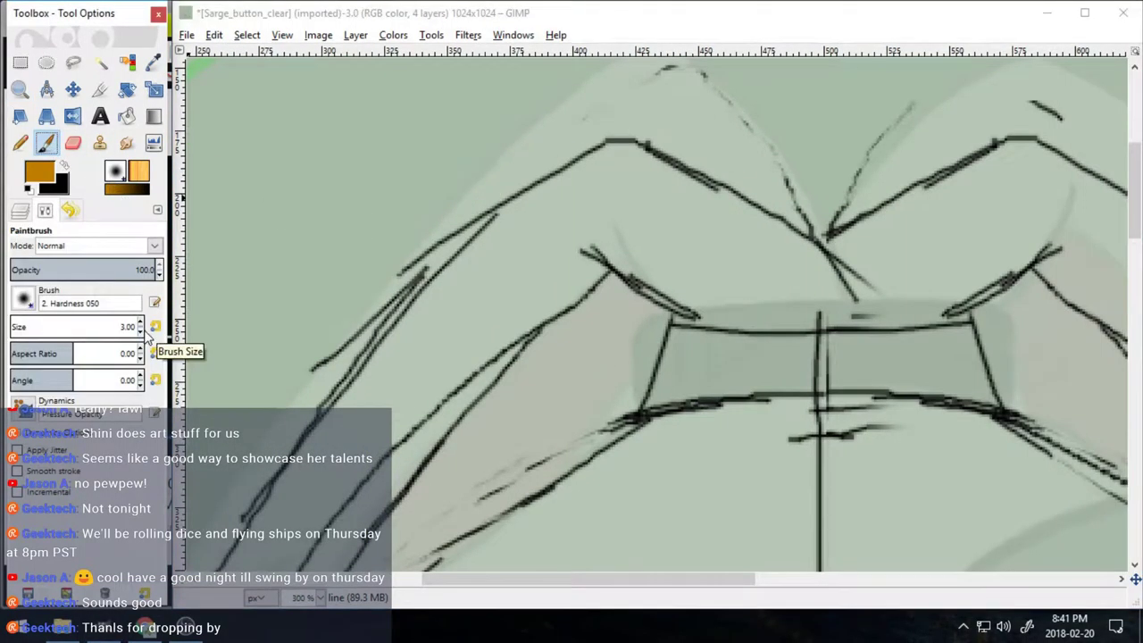
mouse_move(623, 143)
mouse_down()
mouse_move(813, 240)
mouse_move(887, 308)
mouse_up()
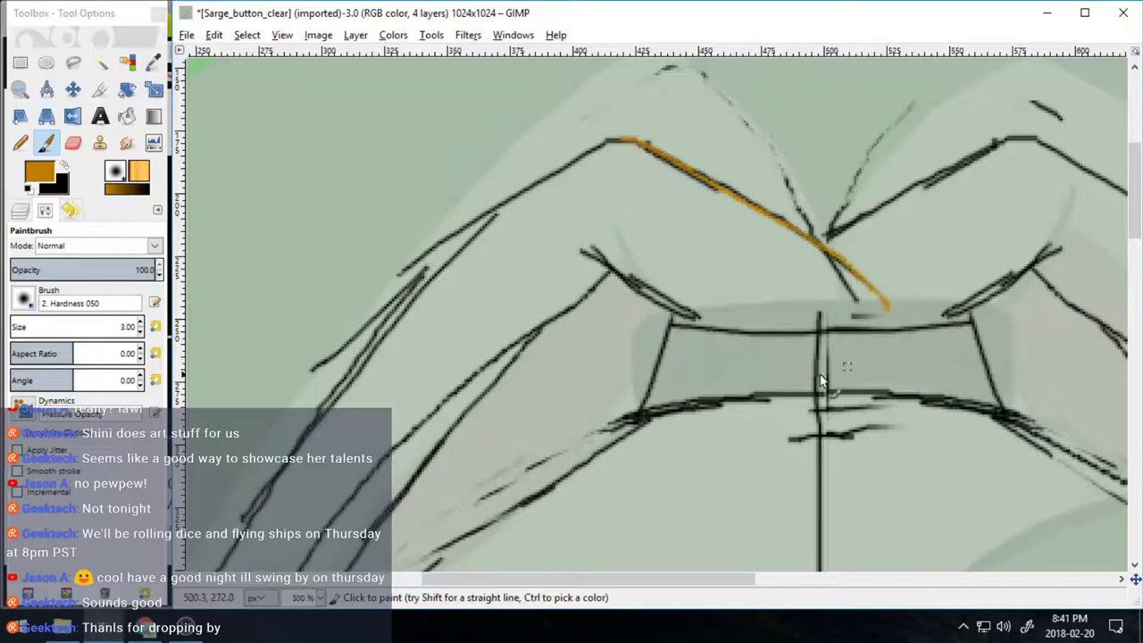
drag(1134, 216, 1135, 229)
drag(662, 579, 622, 578)
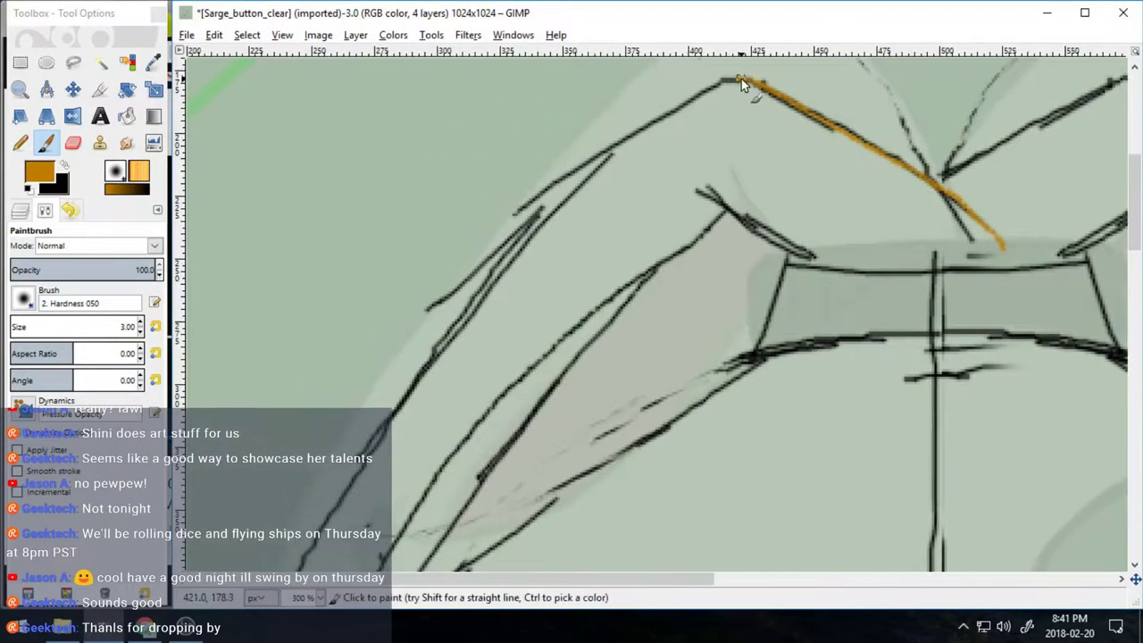
drag(417, 382, 303, 583)
- Continue tracing the left ear's outer edge down to its lower tip in dark orange
click(24, 210)
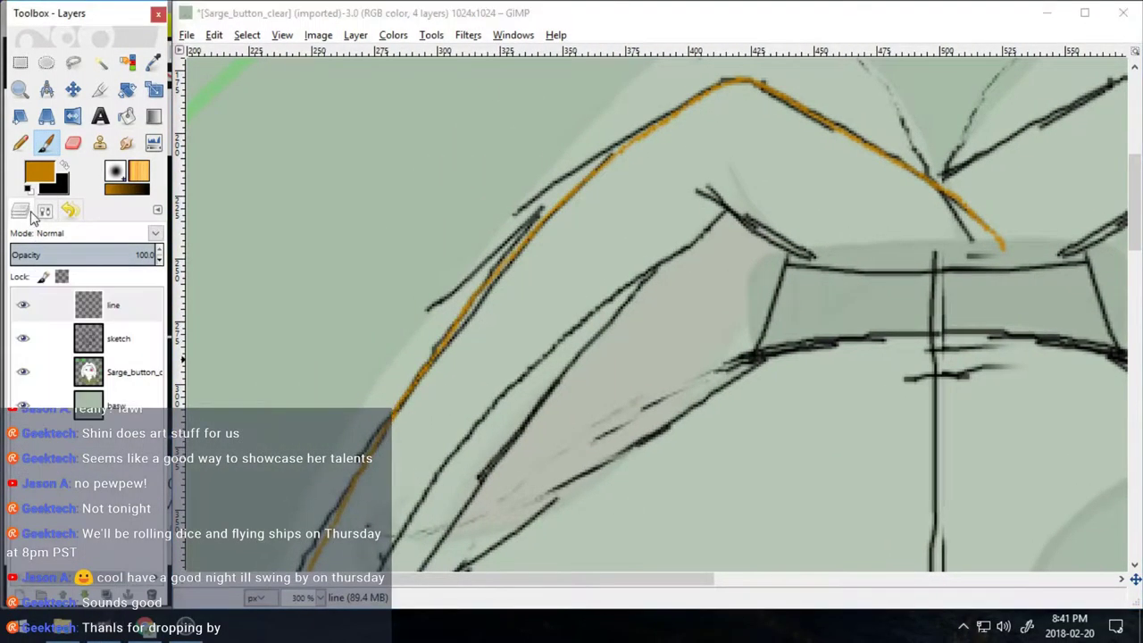
click(42, 210)
drag(1132, 201, 1124, 271)
drag(679, 579, 614, 579)
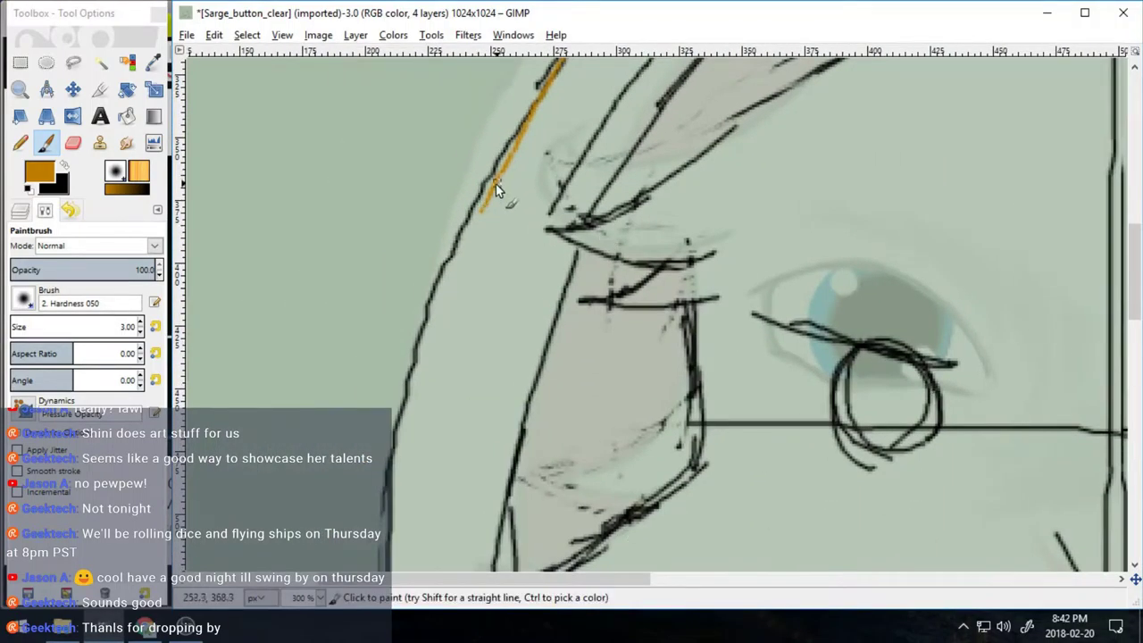
mouse_move(496, 184)
mouse_down()
mouse_move(385, 507)
mouse_move(374, 597)
mouse_up()
drag(1133, 295, 1133, 385)
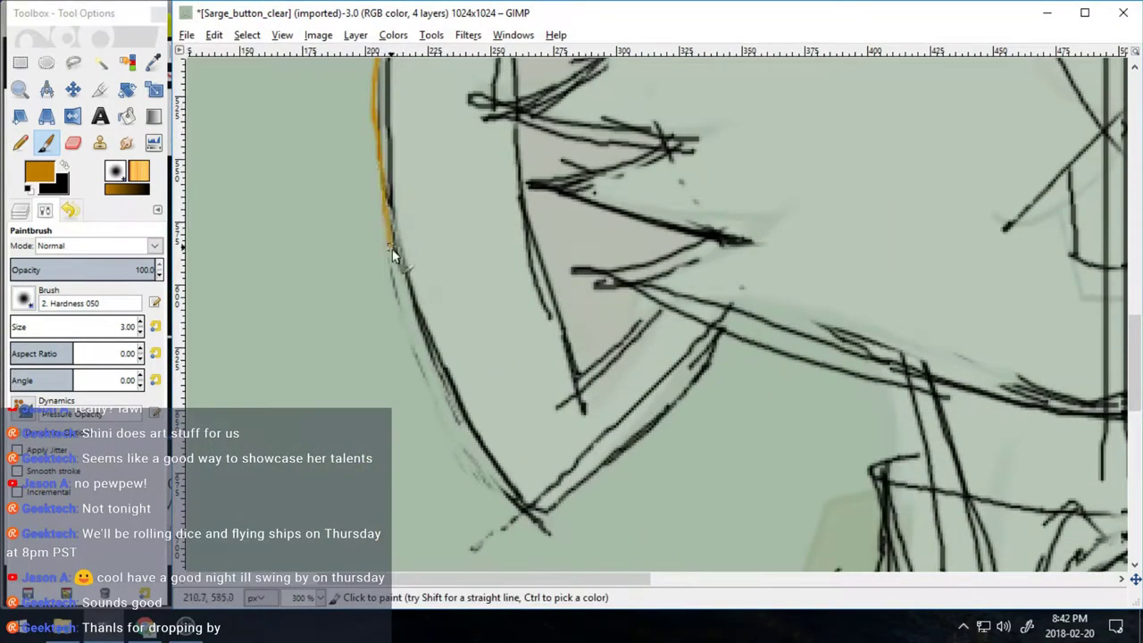
drag(394, 254, 541, 520)
- Trace the right ear's top and outer edge down towards its lower tip in dark orange
mouse_move(603, 579)
mouse_down()
mouse_move(934, 578)
mouse_move(919, 579)
mouse_up()
drag(1131, 369, 1129, 195)
mouse_move(229, 245)
mouse_down()
mouse_move(399, 151)
mouse_move(608, 265)
mouse_move(803, 528)
mouse_move(819, 569)
mouse_up()
drag(1131, 234, 1129, 303)
mouse_move(820, 212)
mouse_down()
mouse_move(929, 421)
mouse_move(958, 555)
mouse_move(957, 161)
mouse_move(960, 190)
mouse_up()
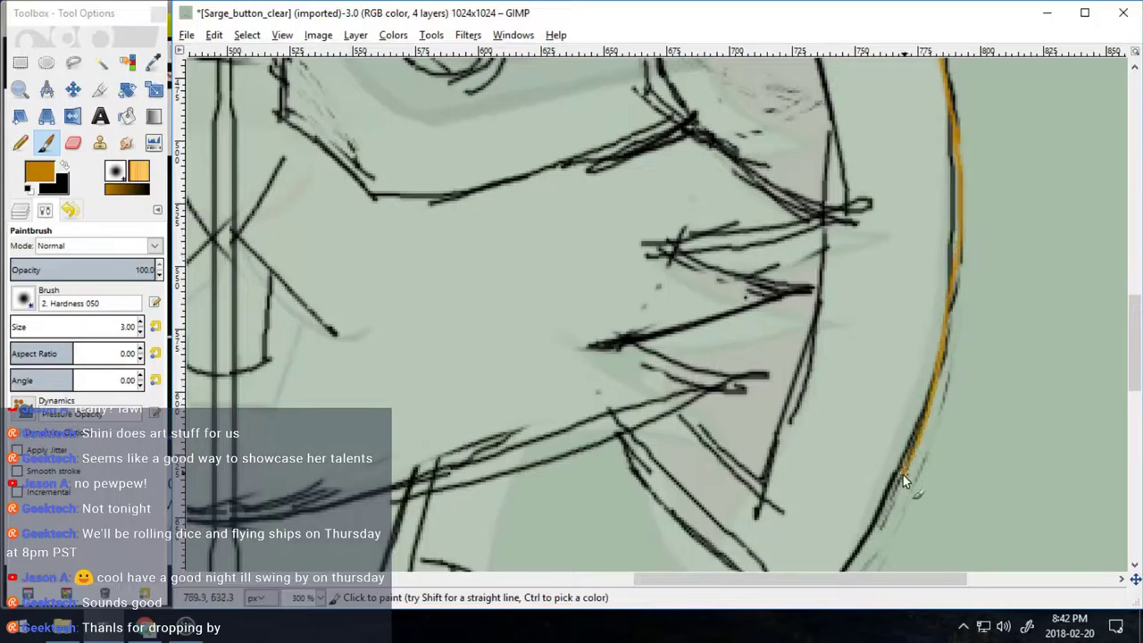
drag(904, 475, 837, 581)
- Trace the lower inner edges of both ears from the cheeks to the tips, cleaning up the right tip with the eraser
drag(1130, 373, 1126, 416)
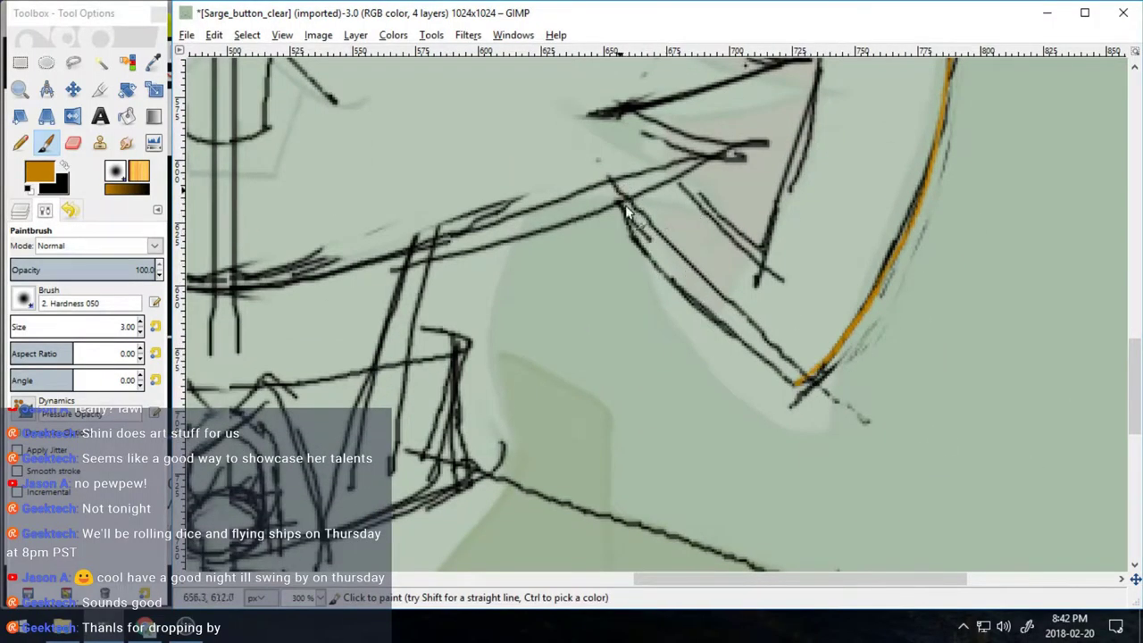
drag(620, 198, 799, 400)
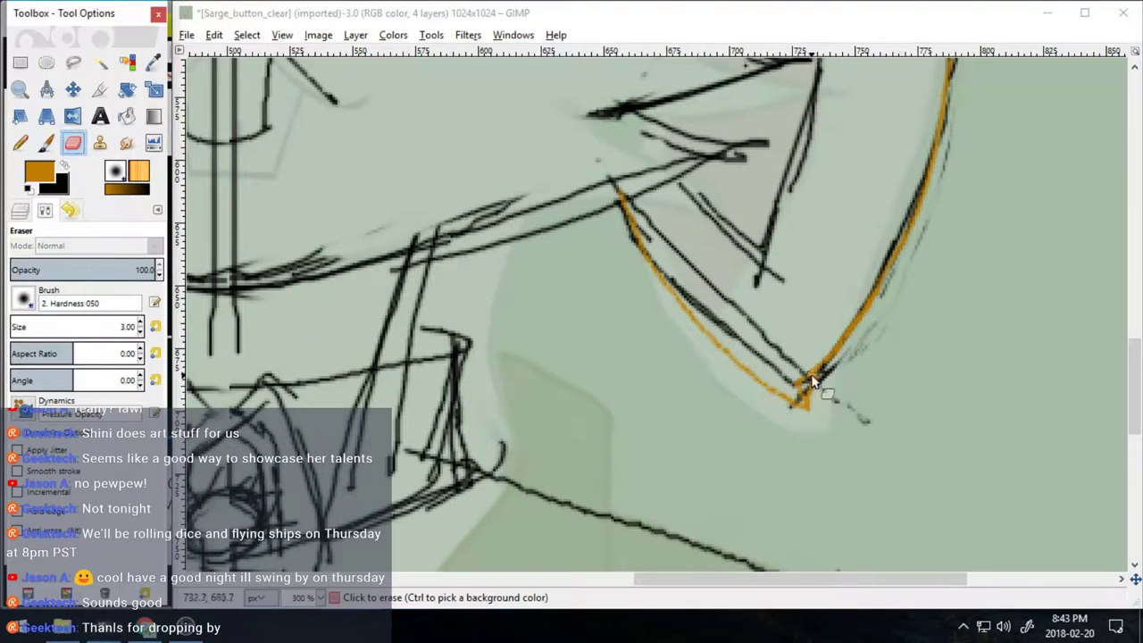
drag(768, 578, 503, 578)
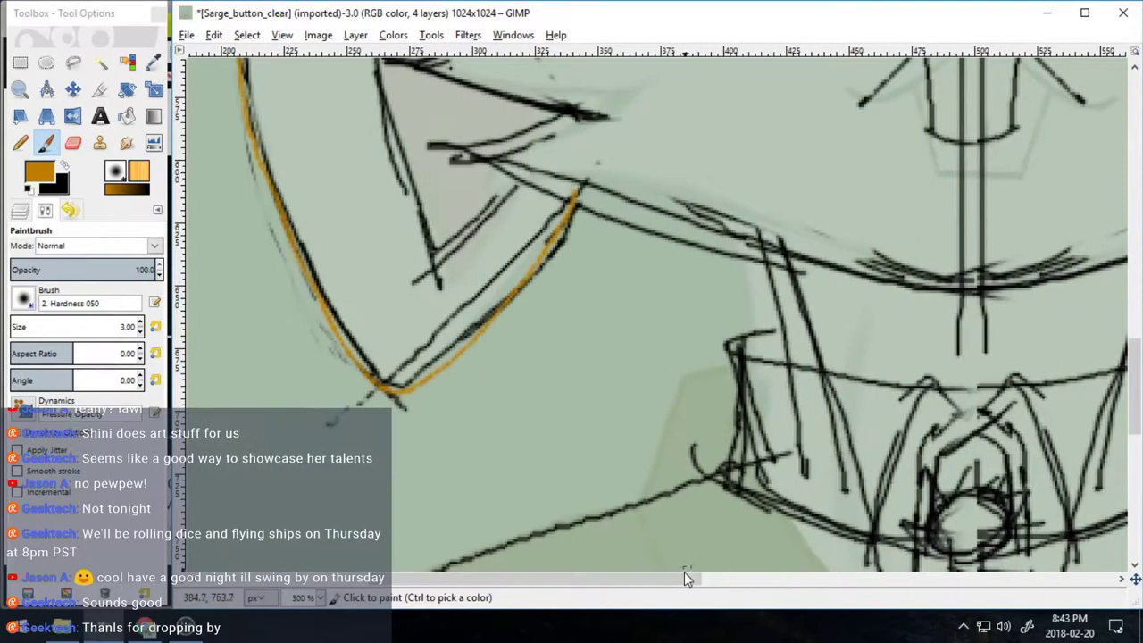
- Trace the left ear's inner edge in dark orange from below the top fold down to the lower tip
drag(1132, 401, 1124, 223)
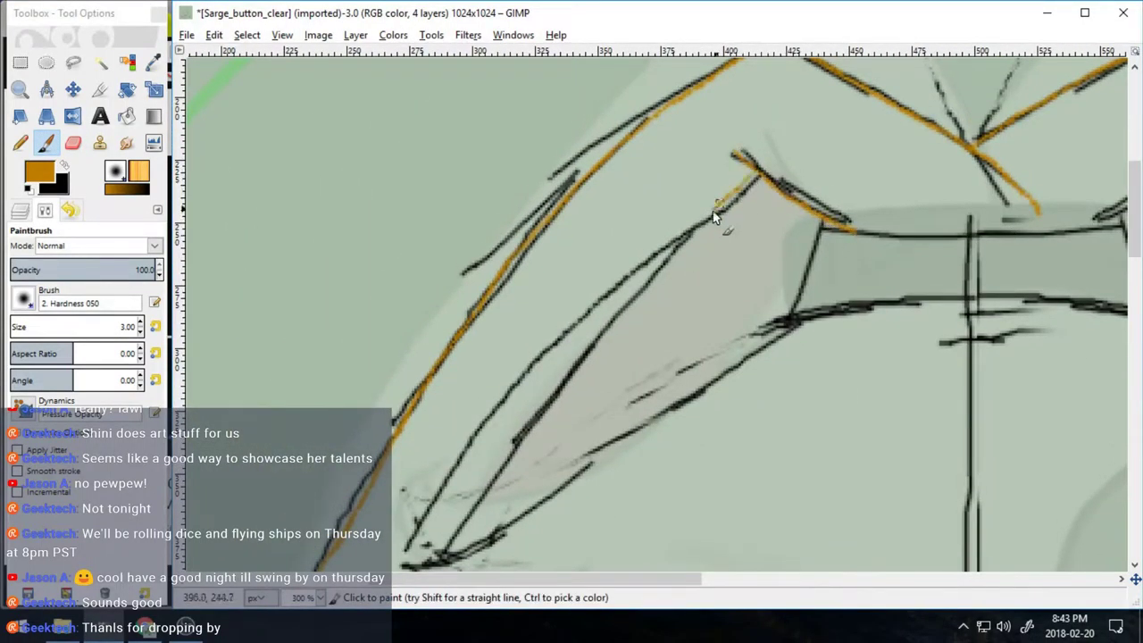
scroll(625, 313, down, 5)
mouse_move(426, 125)
mouse_down()
mouse_move(384, 234)
mouse_move(336, 518)
mouse_up()
scroll(1000, 132, down, 5)
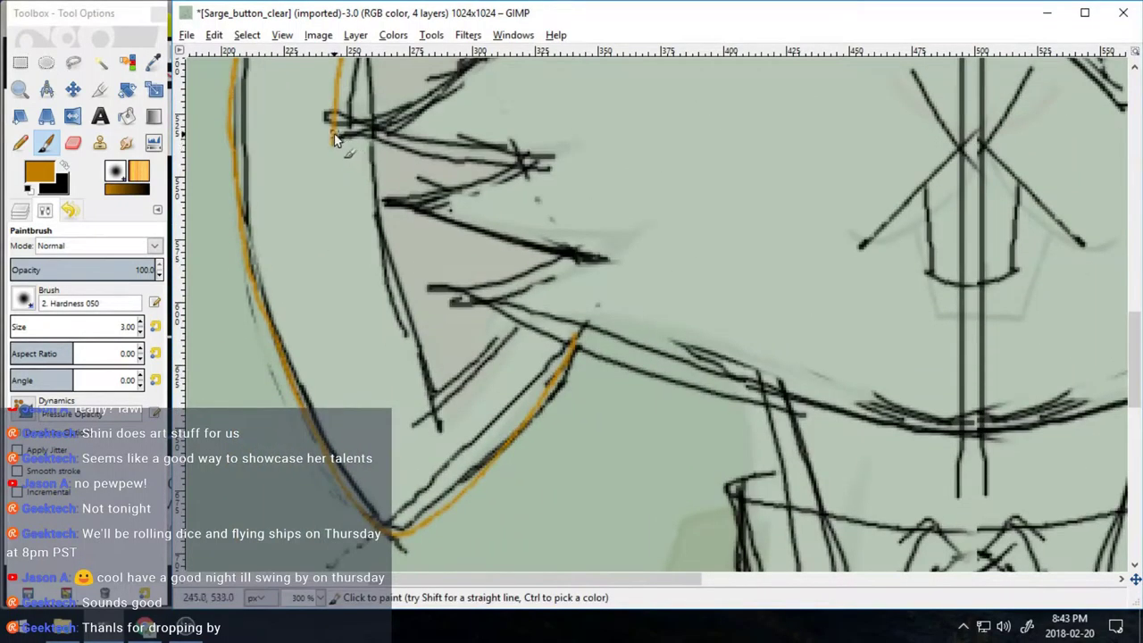
- Trace the right ear's inner edge in dark orange from below the top fold down to its pointed lower end
scroll(618, 263, up, 11)
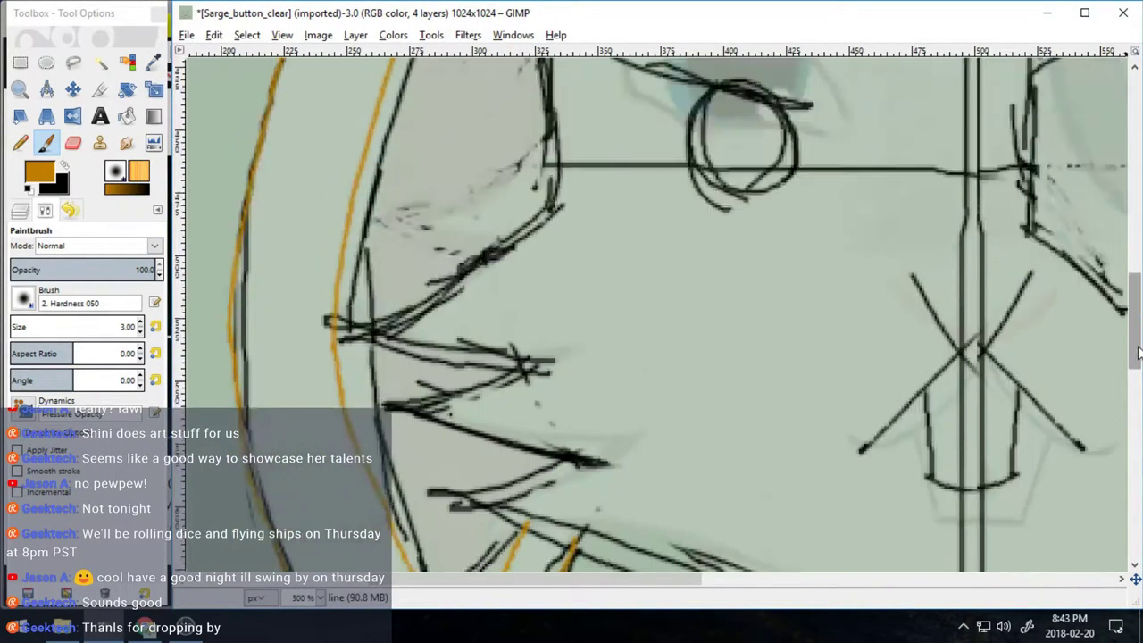
scroll(679, 250, right, 6)
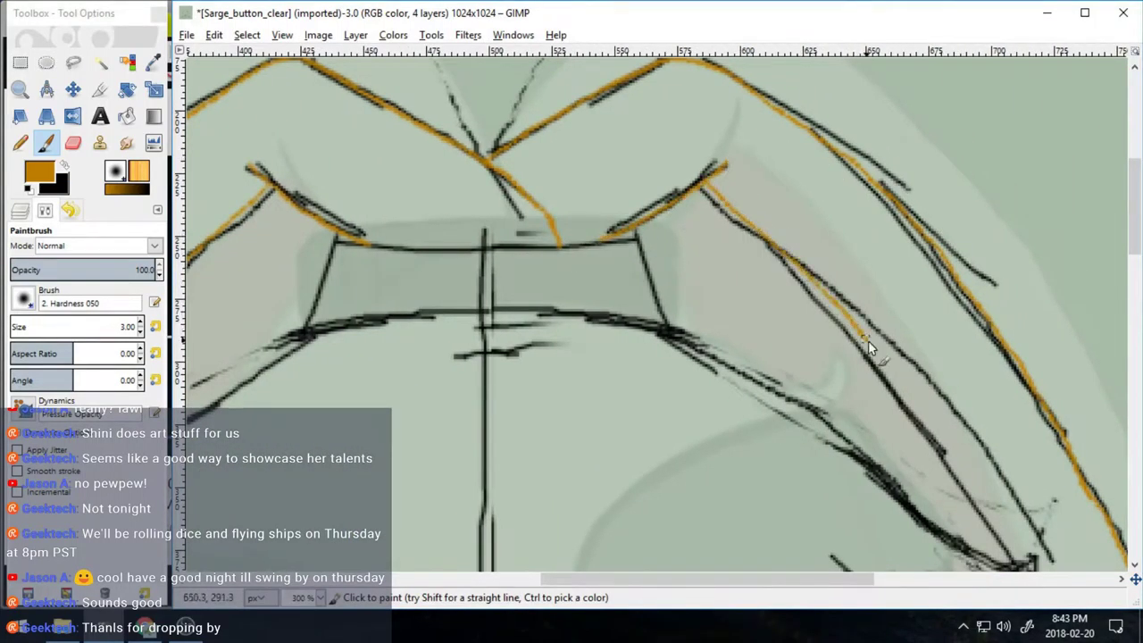
scroll(1027, 402, up, 5)
drag(1036, 241, 1106, 542)
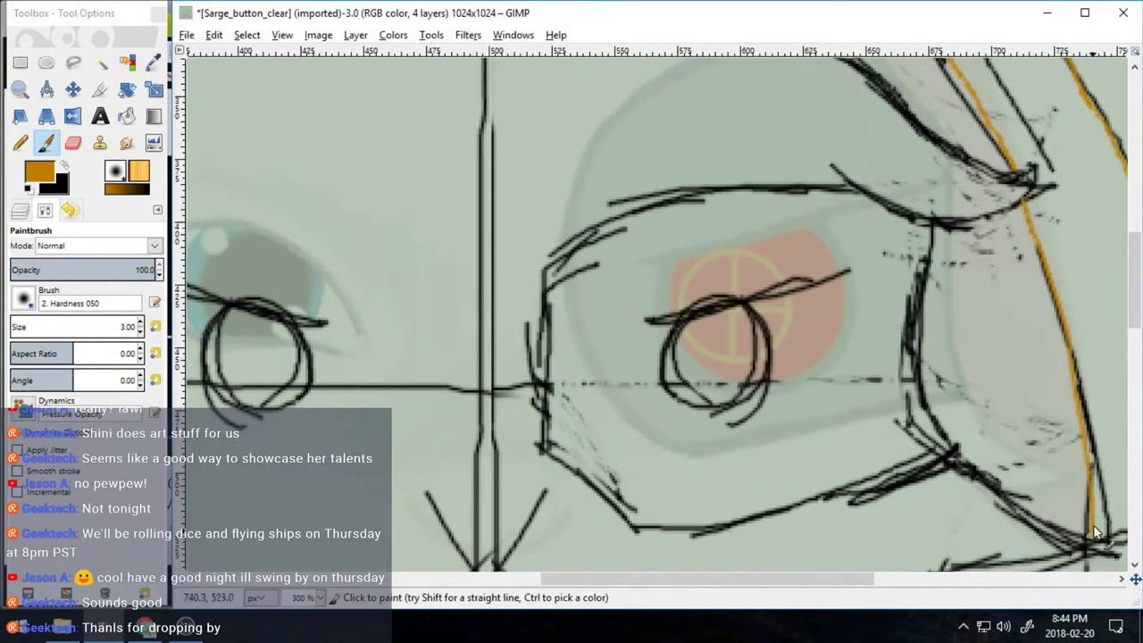
drag(1134, 294, 1134, 360)
drag(833, 579, 890, 579)
drag(931, 153, 842, 507)
drag(773, 386, 853, 503)
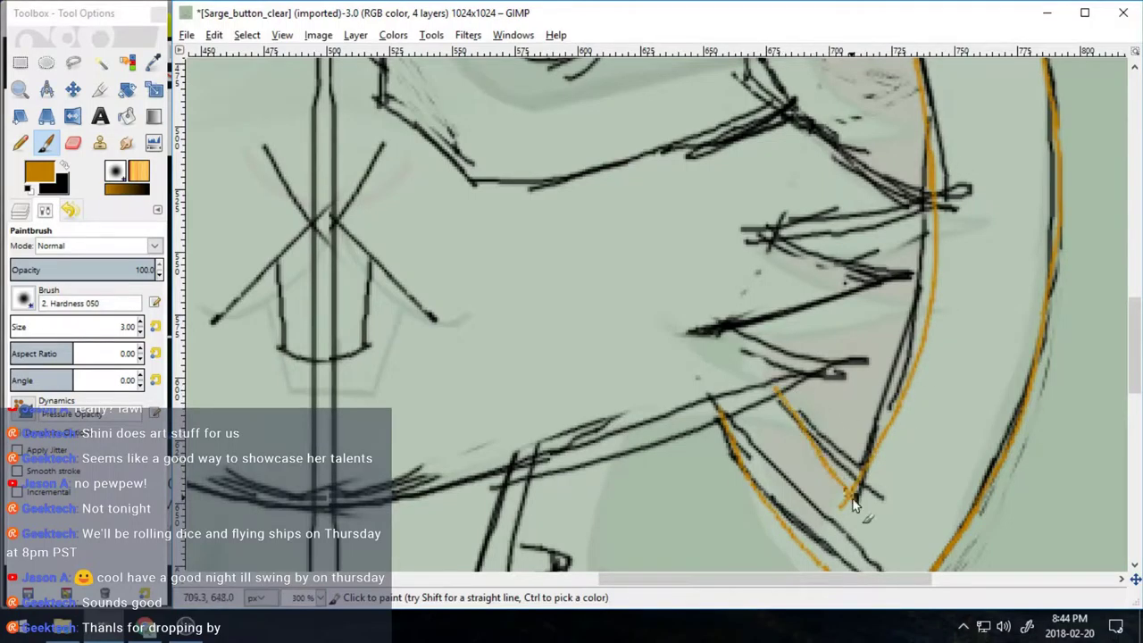
- Trace the top edge and both slanted sides of the band between the two ears, redoing the first top stroke
scroll(759, 554, left, 5)
scroll(702, 541, down, 3)
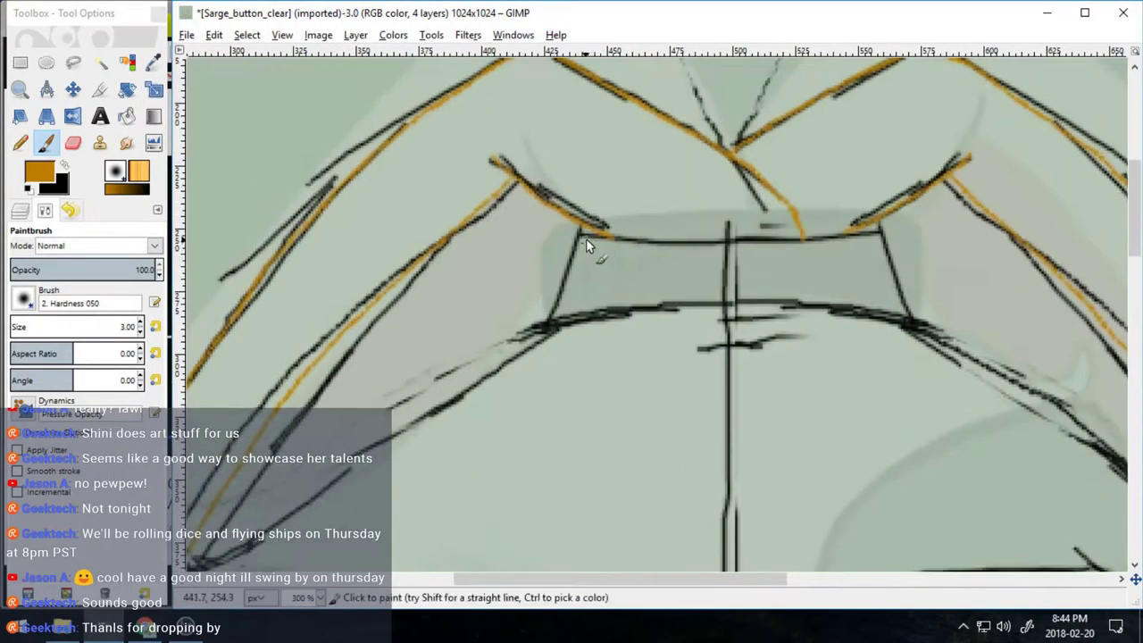
drag(586, 239, 885, 237)
key(ctrl+z)
drag(592, 242, 899, 240)
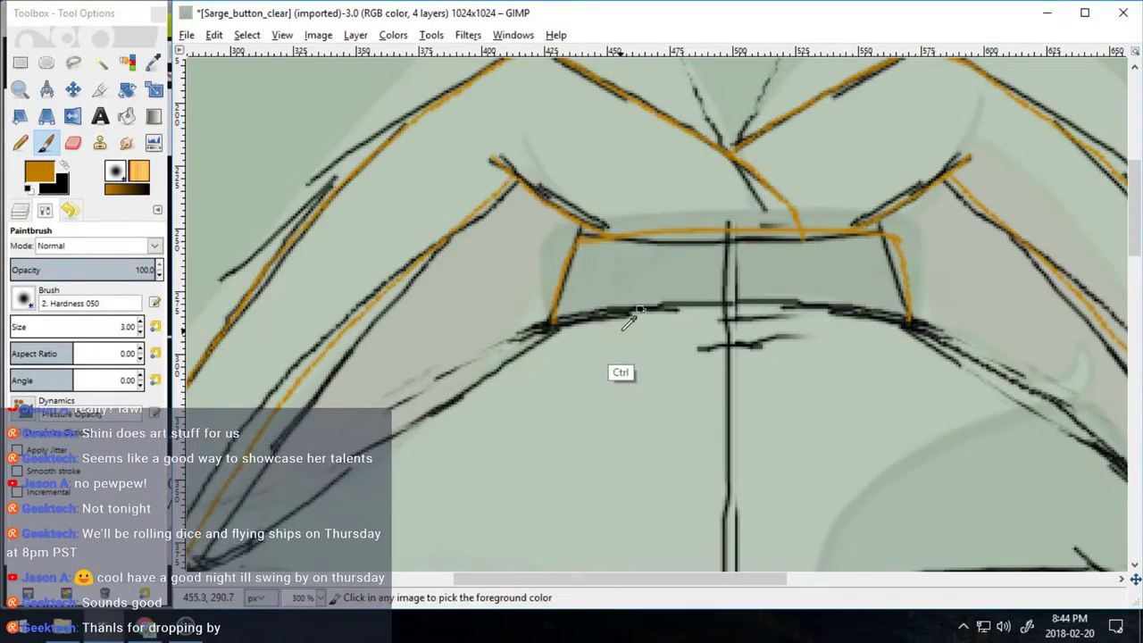
- Trace the forehead hairline from the band out to the left temple and add the pointed fur strokes beneath it
scroll(684, 466, down, 3)
scroll(908, 221, left, 3)
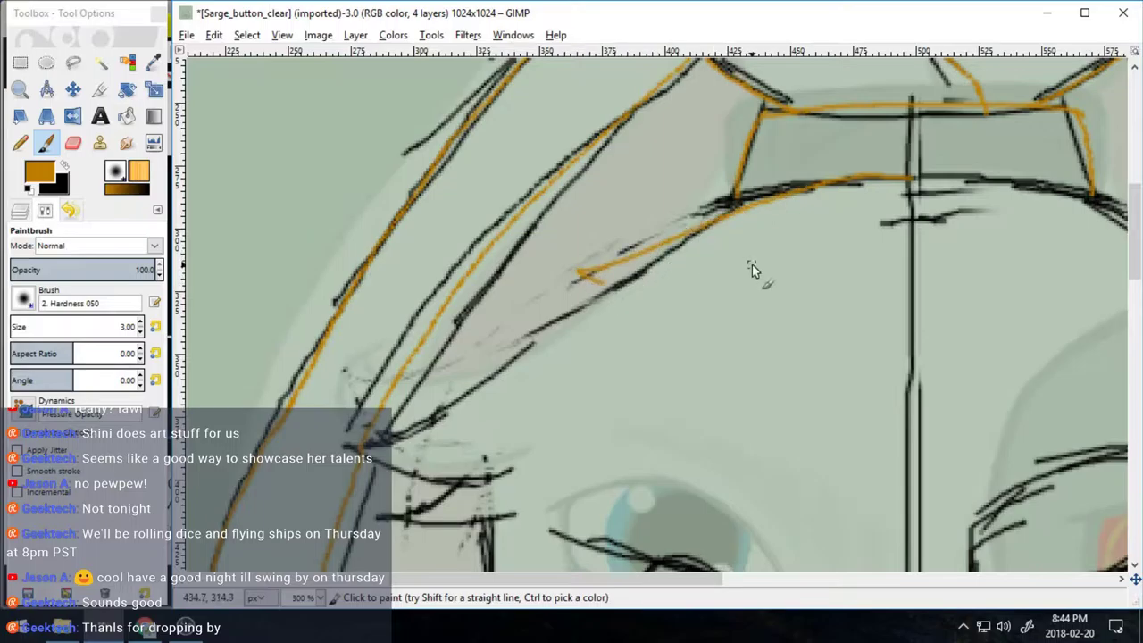
mouse_move(801, 183)
mouse_down()
mouse_move(671, 221)
mouse_move(447, 410)
mouse_move(348, 451)
mouse_up()
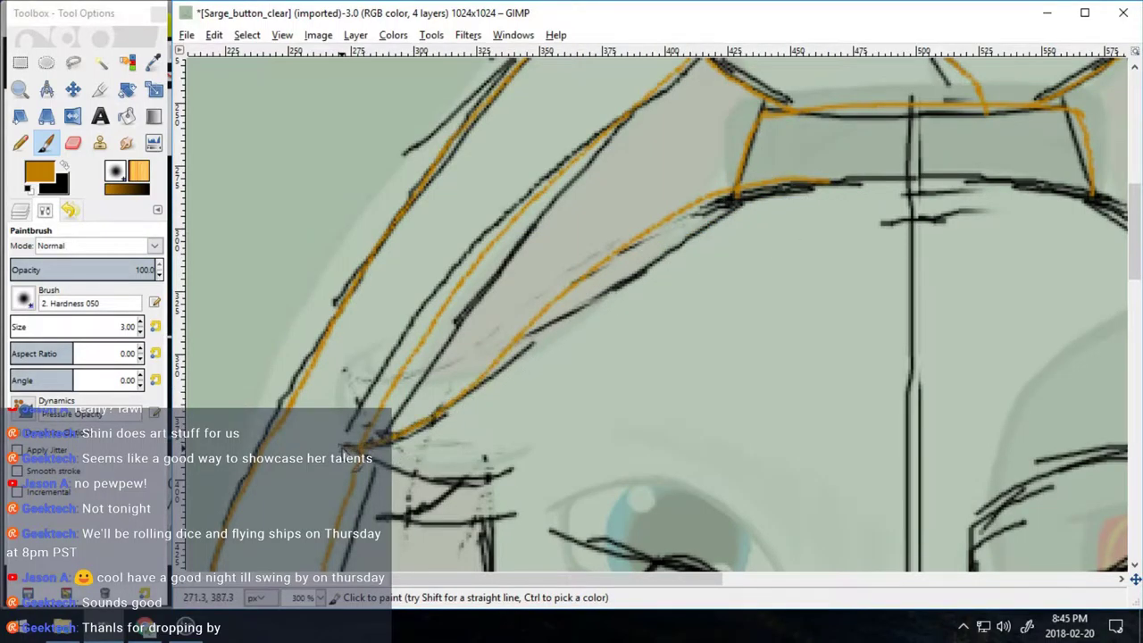
drag(445, 531, 518, 524)
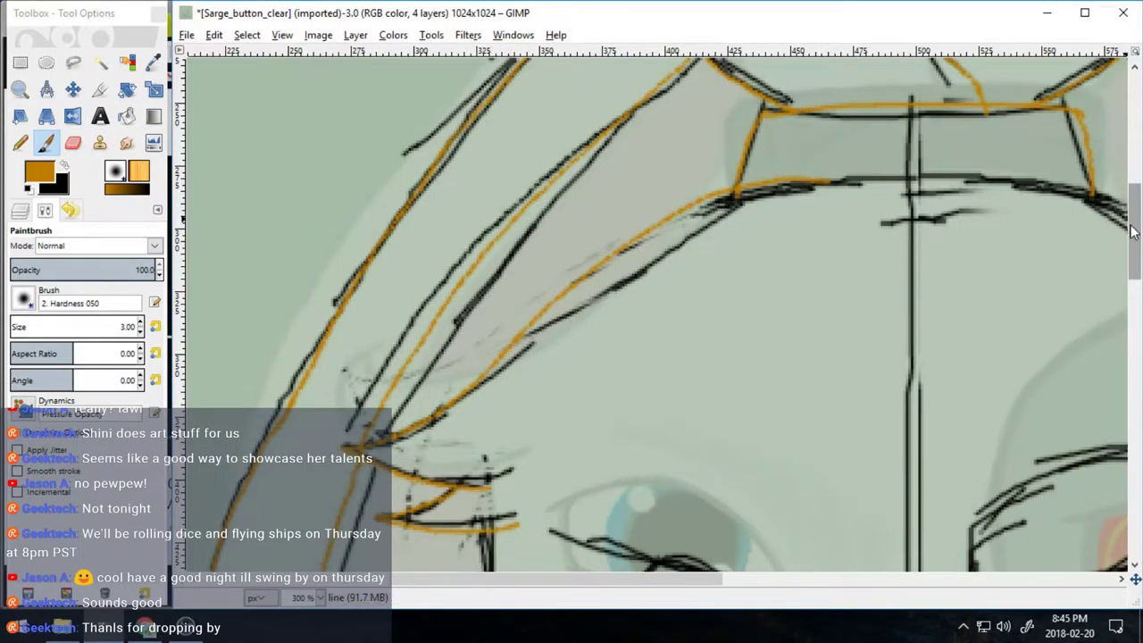
- Trace the left side of the face through the zigzag cheek fur and along the jaw to the middle of the chin
drag(1134, 227, 1136, 296)
mouse_move(485, 198)
mouse_down()
mouse_move(475, 363)
mouse_move(315, 484)
mouse_move(451, 521)
mouse_up()
drag(1136, 331, 1136, 380)
mouse_move(348, 273)
mouse_down()
mouse_move(507, 338)
mouse_move(599, 419)
mouse_move(953, 505)
mouse_up()
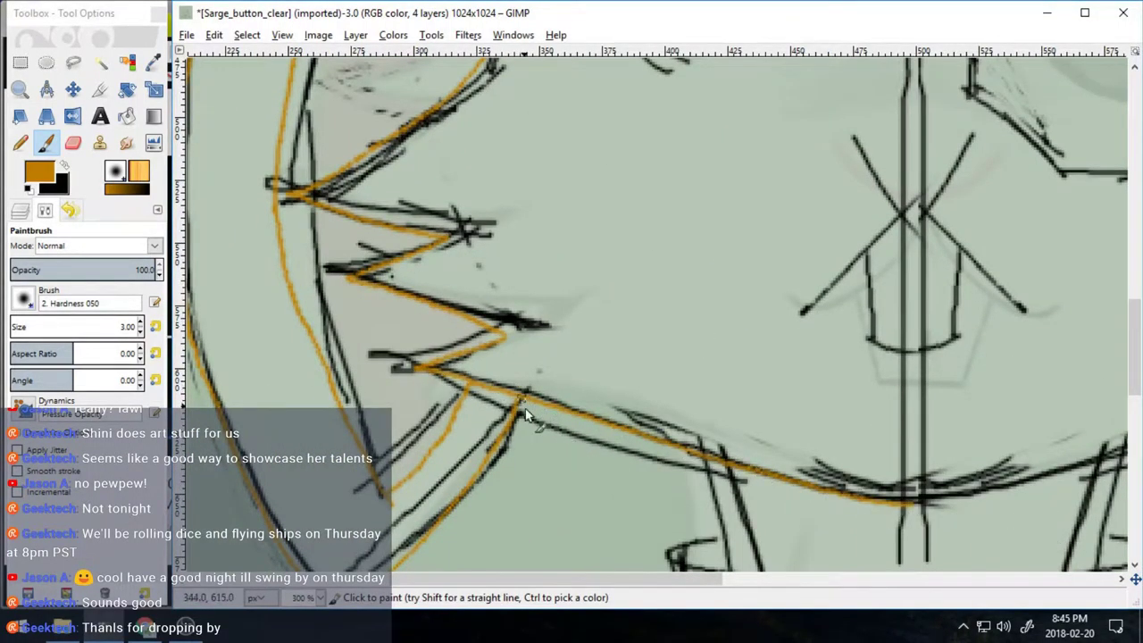
- Trace the right half of the jaw from the chin and the lowest right cheek fur point
scroll(553, 518, right, 5)
mouse_move(536, 502)
mouse_down()
mouse_move(627, 494)
mouse_move(812, 442)
mouse_move(1009, 368)
mouse_up()
mouse_move(724, 579)
mouse_down()
mouse_move(681, 585)
mouse_move(743, 586)
mouse_up()
drag(864, 332, 949, 362)
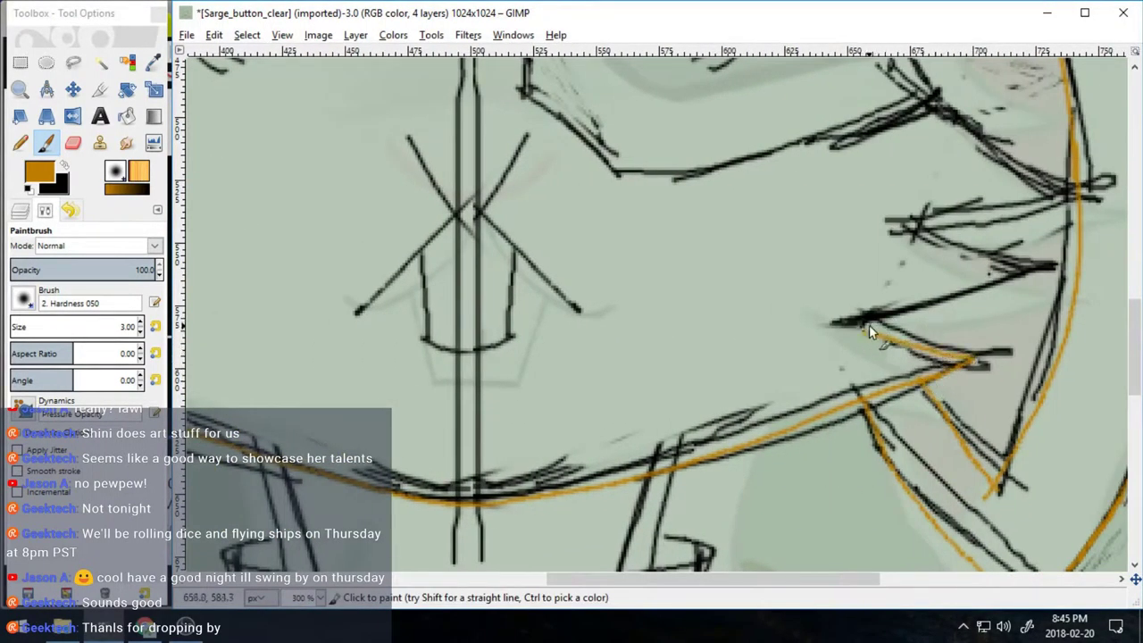
- Trace the right forehead hairline down to the temple and the complete outline of the eye patch area
mouse_move(1136, 326)
mouse_down()
mouse_move(1137, 204)
mouse_move(1136, 224)
mouse_up()
mouse_move(645, 150)
mouse_down()
mouse_move(793, 224)
mouse_move(962, 383)
mouse_move(1036, 393)
mouse_up()
drag(1137, 268, 1136, 311)
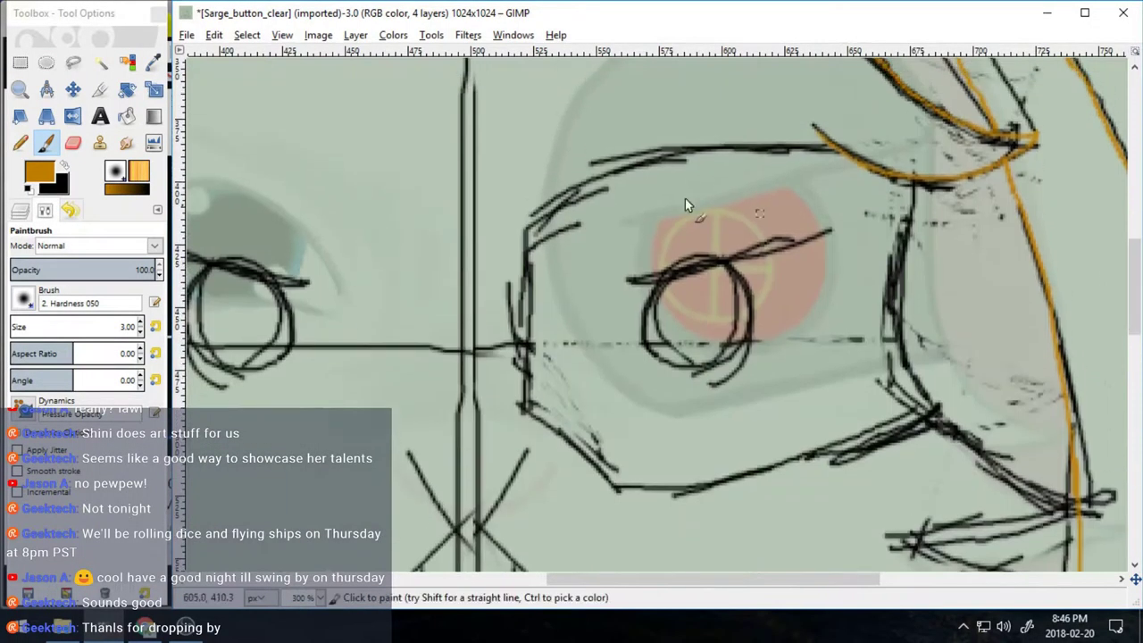
mouse_move(525, 231)
mouse_down()
mouse_move(567, 197)
mouse_move(708, 152)
mouse_move(833, 152)
mouse_up()
mouse_move(522, 281)
mouse_down()
mouse_move(539, 425)
mouse_move(655, 489)
mouse_move(874, 454)
mouse_move(929, 407)
mouse_up()
drag(923, 186, 931, 407)
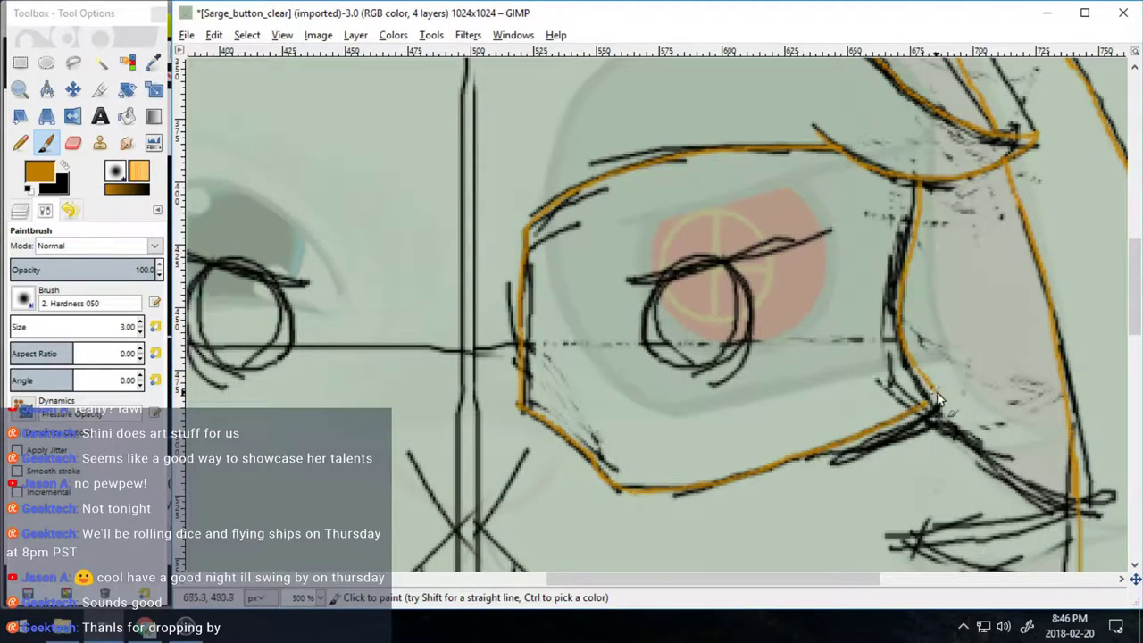
- Trace the right cheek from the eye patch's lower corner to the ear and its remaining zigzag fur points
drag(1136, 287, 1136, 323)
drag(929, 213, 1105, 309)
drag(929, 349, 1112, 306)
drag(930, 350, 1049, 399)
drag(864, 454, 1052, 401)
- Trace the left eye's slanted upper lid and the round iris below it in dark orange
drag(855, 582, 847, 588)
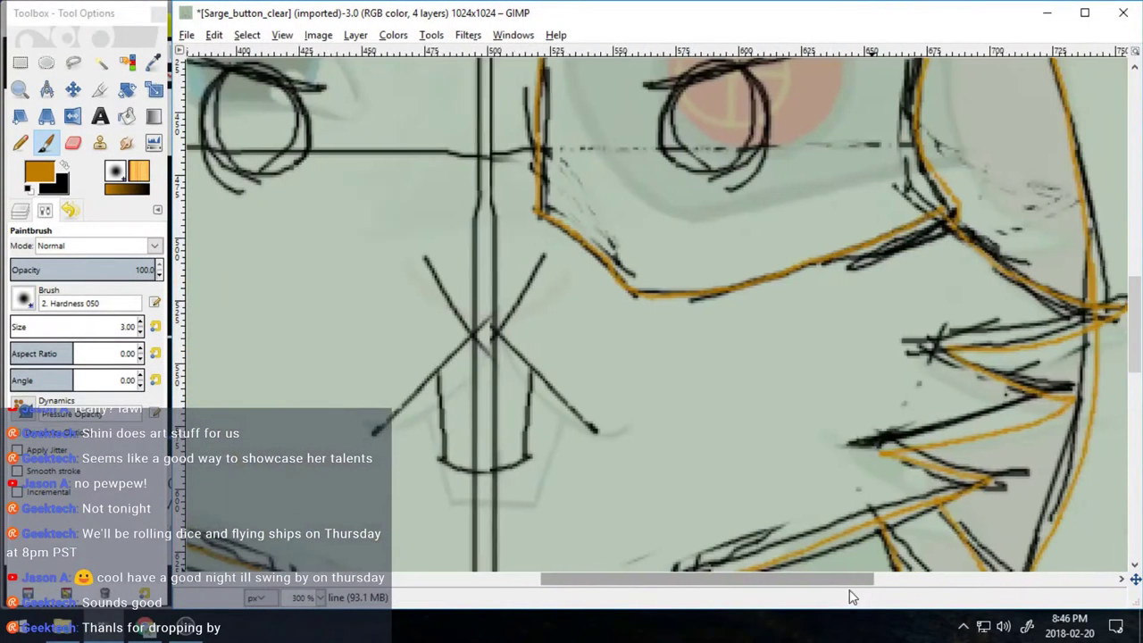
drag(1134, 355, 1134, 341)
drag(745, 581, 678, 585)
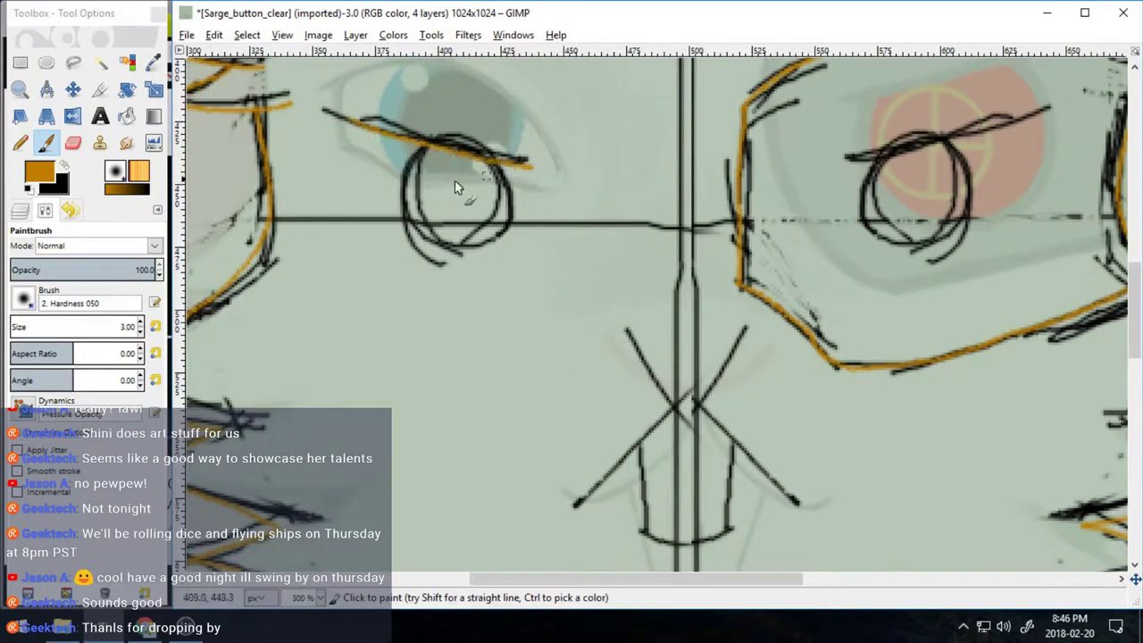
mouse_move(420, 150)
mouse_down()
mouse_move(412, 228)
mouse_move(503, 179)
mouse_up()
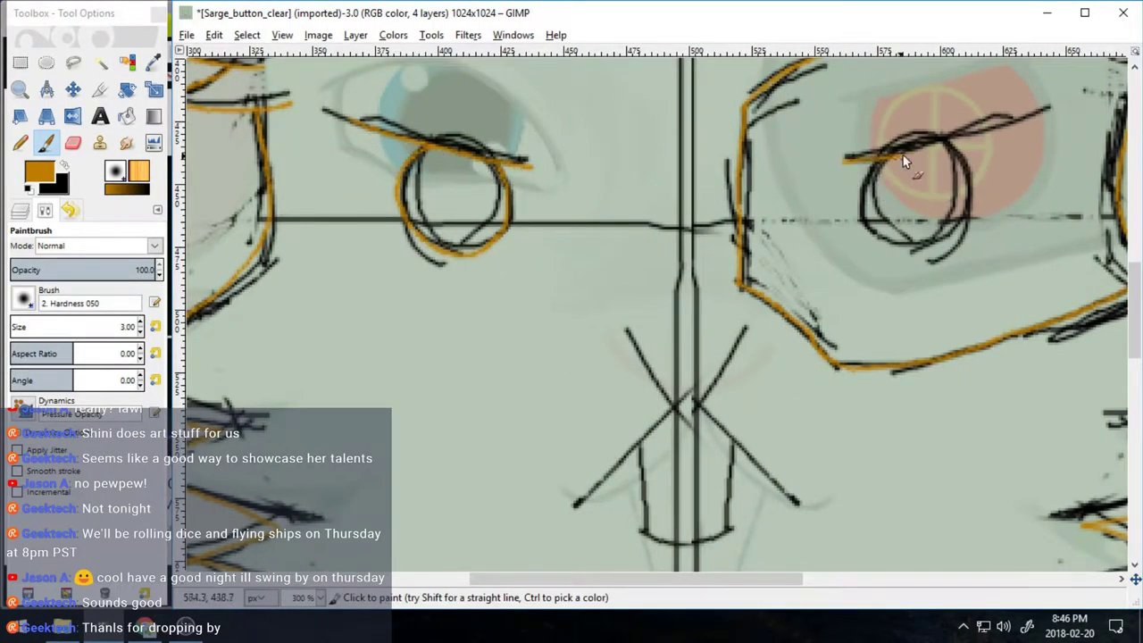
drag(903, 156, 1004, 133)
drag(880, 162, 862, 193)
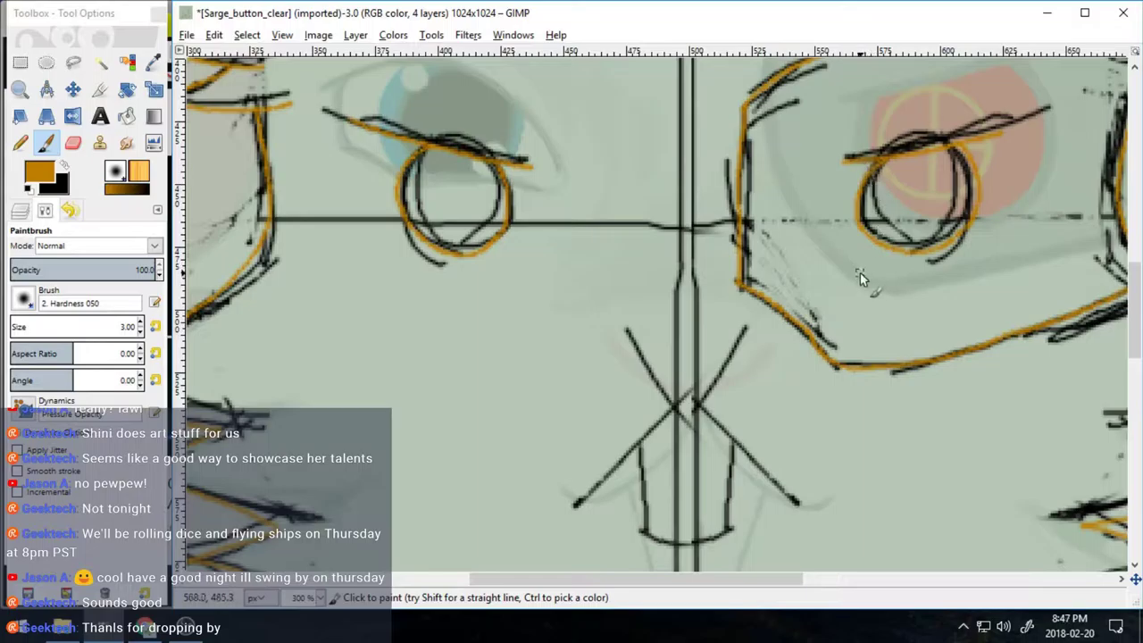
key(ctrl+z)
key(ctrl+z)
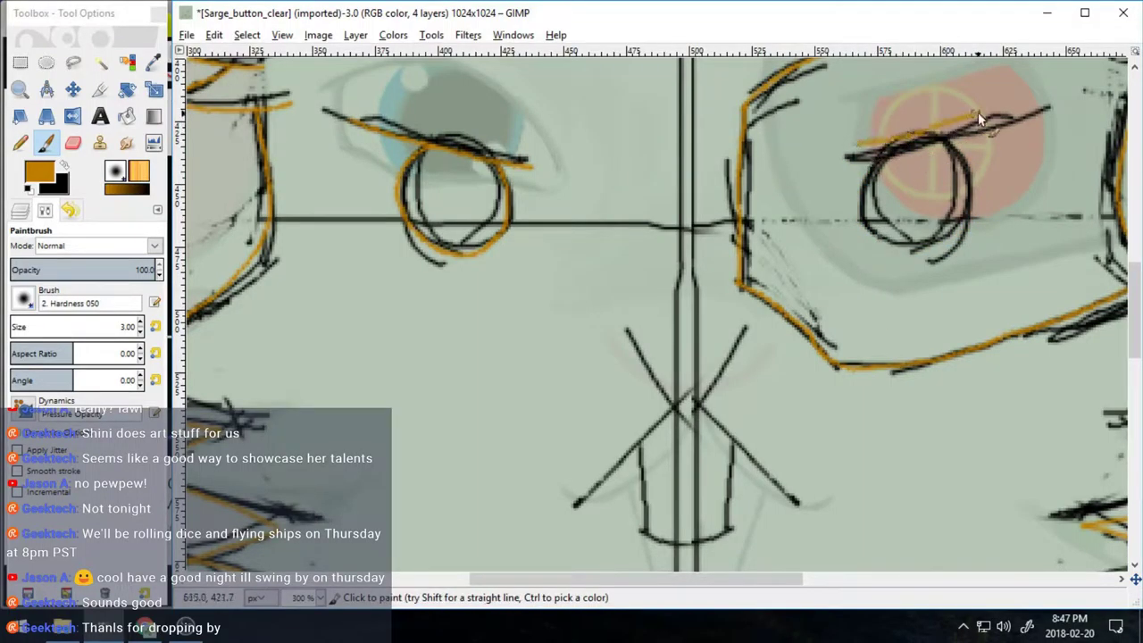
mouse_move(877, 153)
mouse_down()
mouse_move(946, 241)
mouse_move(968, 189)
mouse_up()
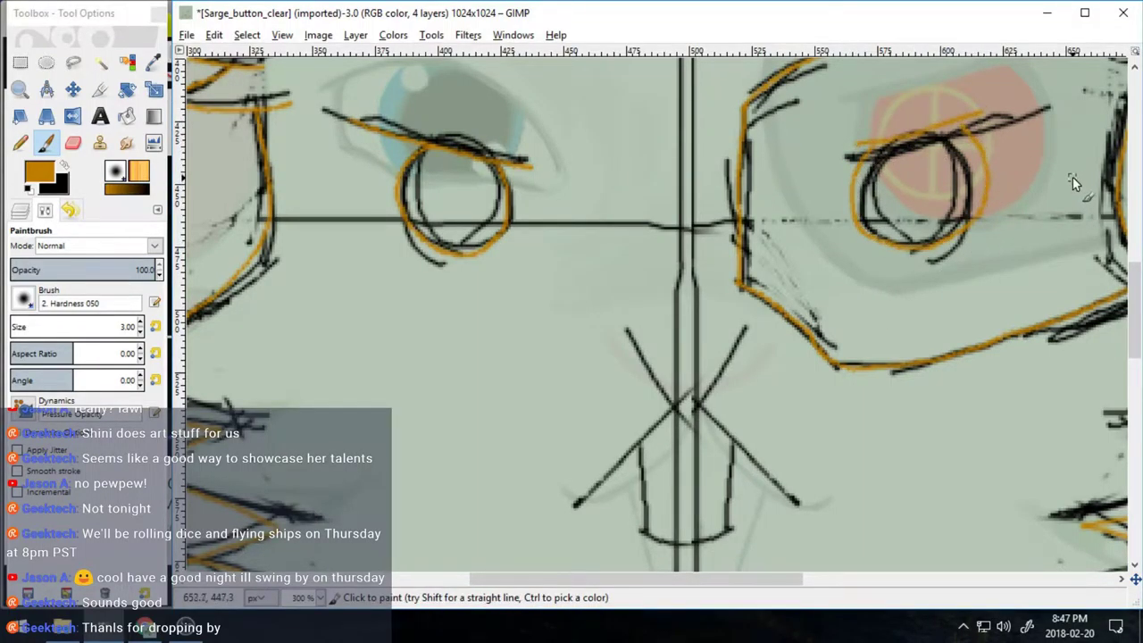
key(ctrl+z)
key(ctrl+z)
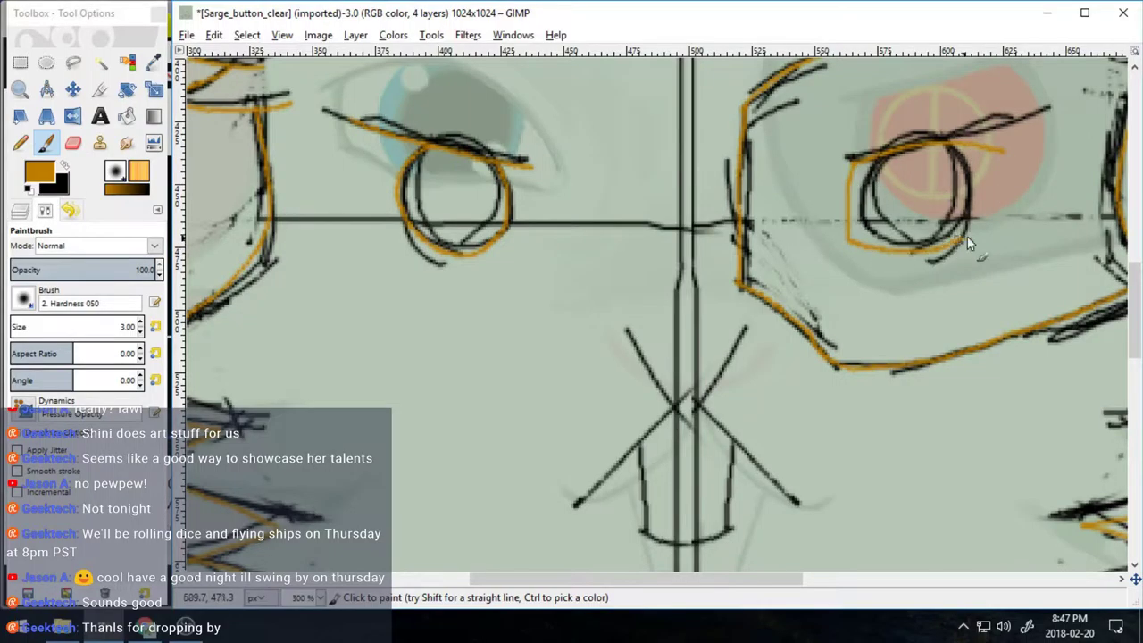
- Close the right eye's slanted outline on its inner side and erase the stray line at its upper inner corner
scroll(893, 267, up, 2)
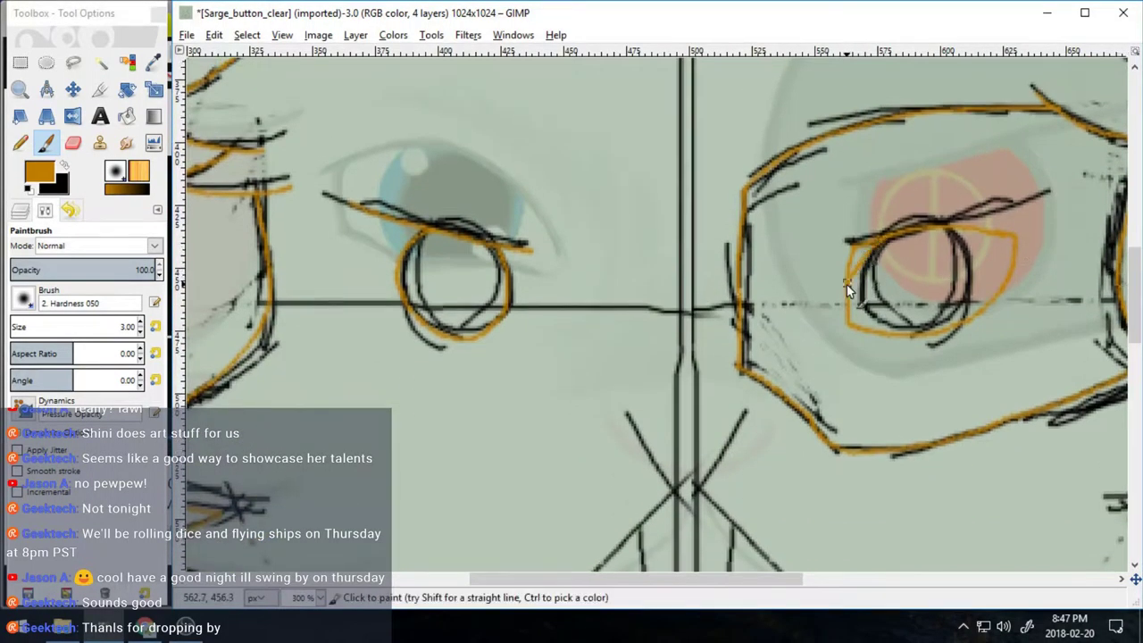
click(74, 145)
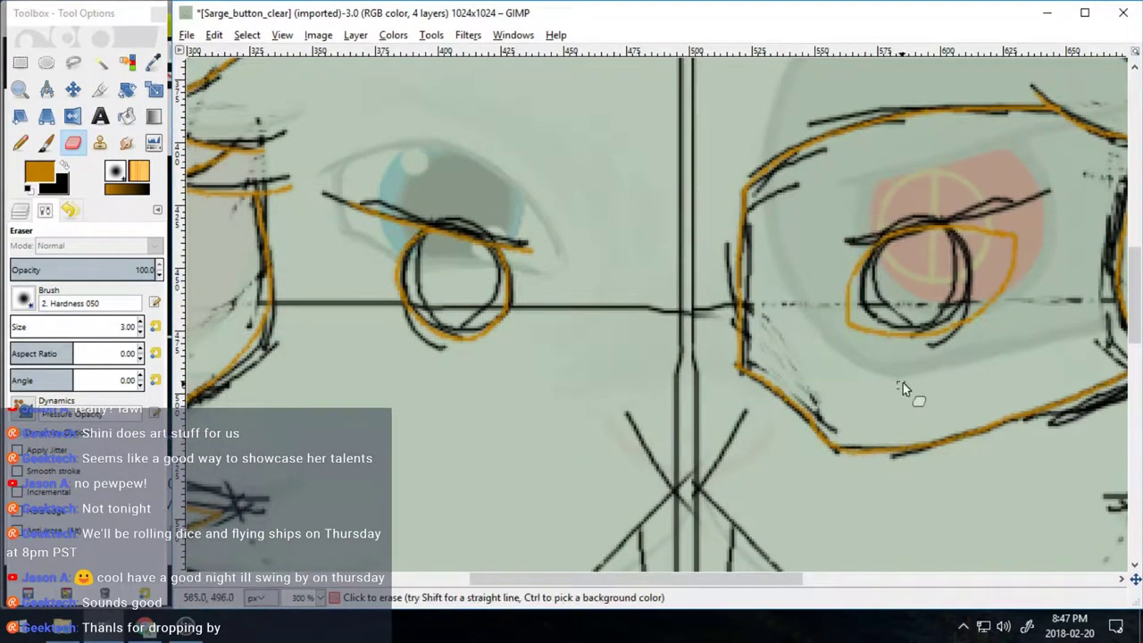
- Trace the crossed nose and mouth lines and the front teeth below them with the paintbrush
scroll(903, 382, down, 4)
key(p)
drag(632, 248, 798, 413)
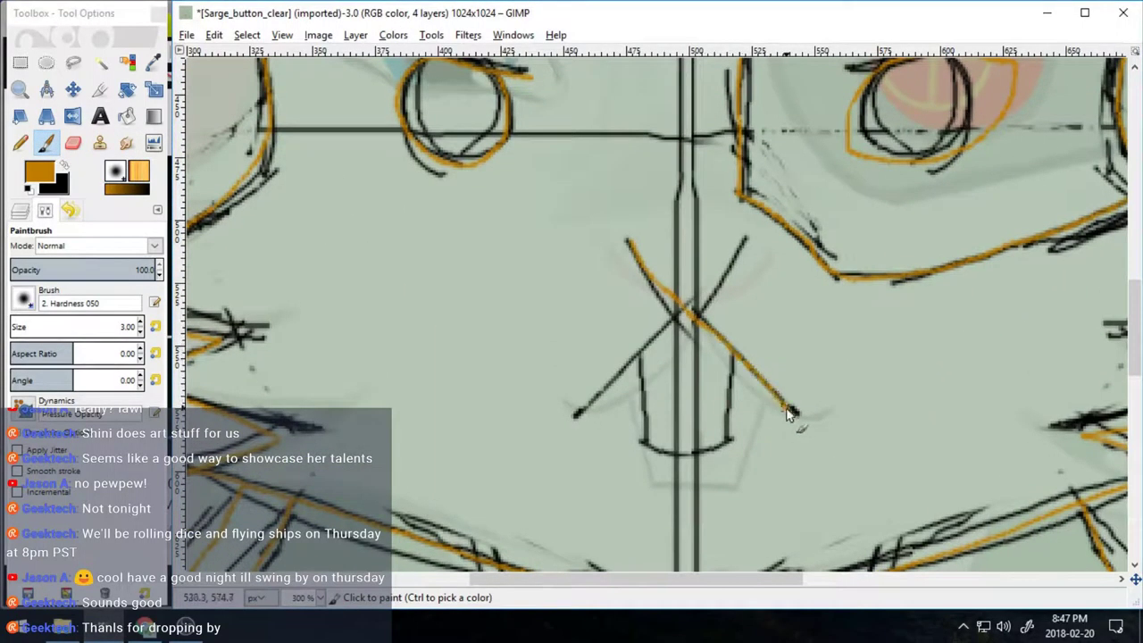
drag(746, 239, 712, 291)
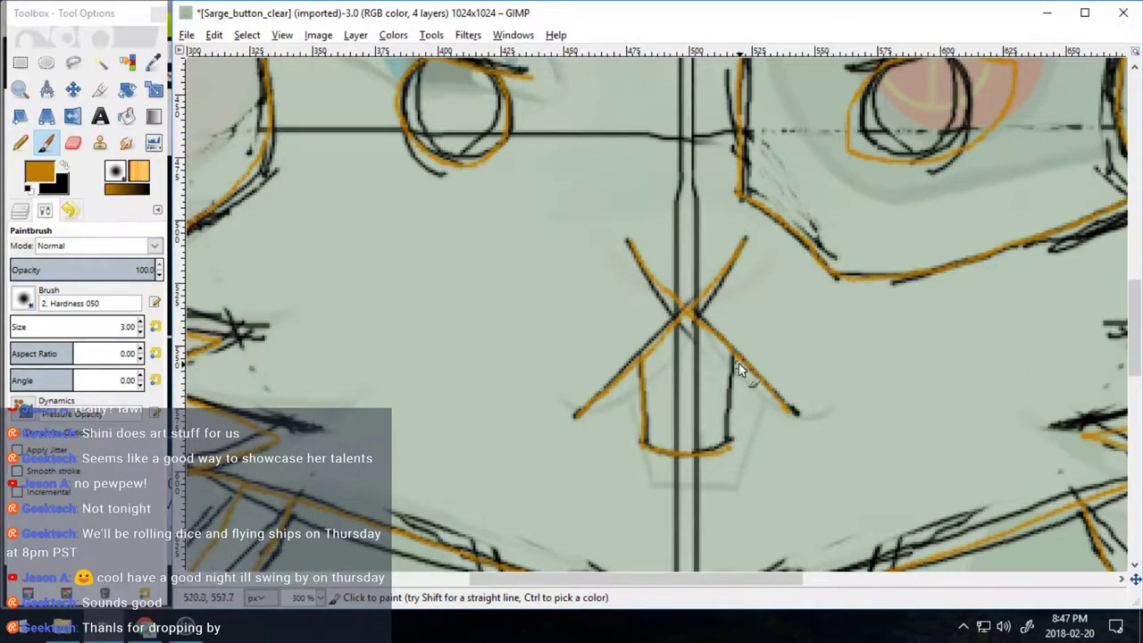
scroll(469, 337, up, 5)
mouse_move(457, 384)
mouse_down()
mouse_move(453, 301)
mouse_move(456, 382)
mouse_up()
- Trace both sides of the neck below the chin and the left collar's outer and upper edges
drag(1137, 272, 1139, 393)
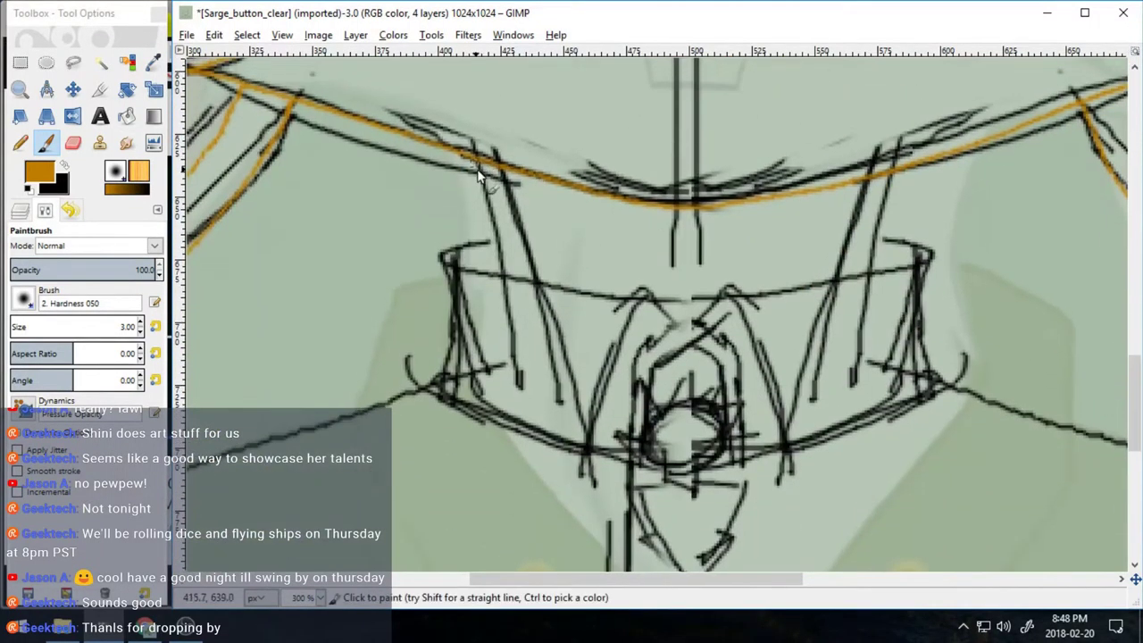
drag(471, 154, 511, 282)
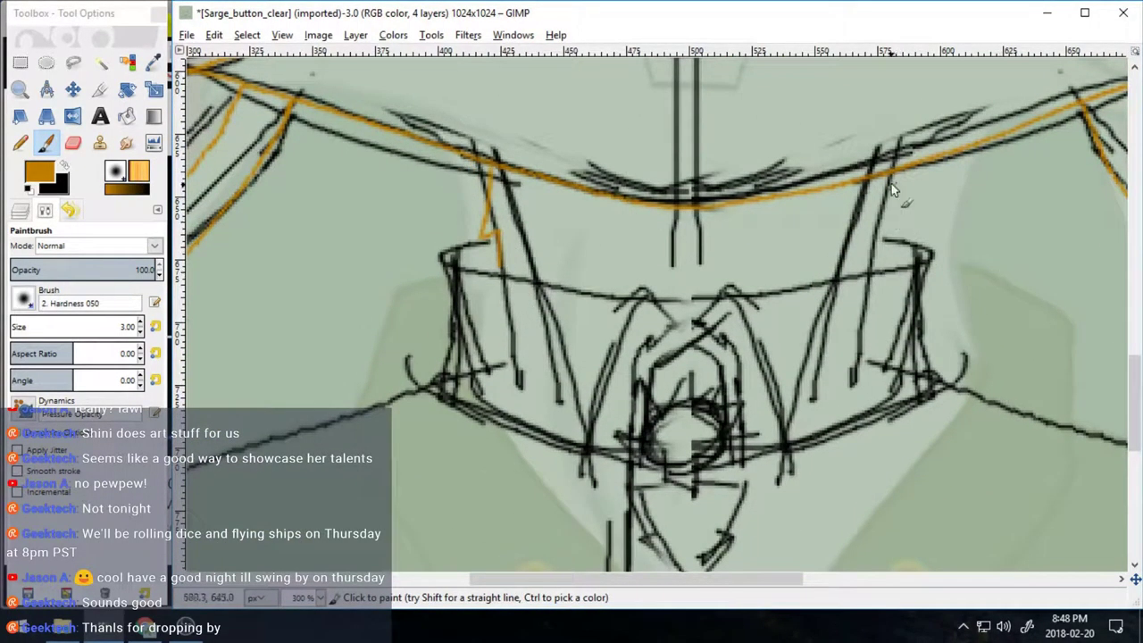
drag(884, 168, 873, 248)
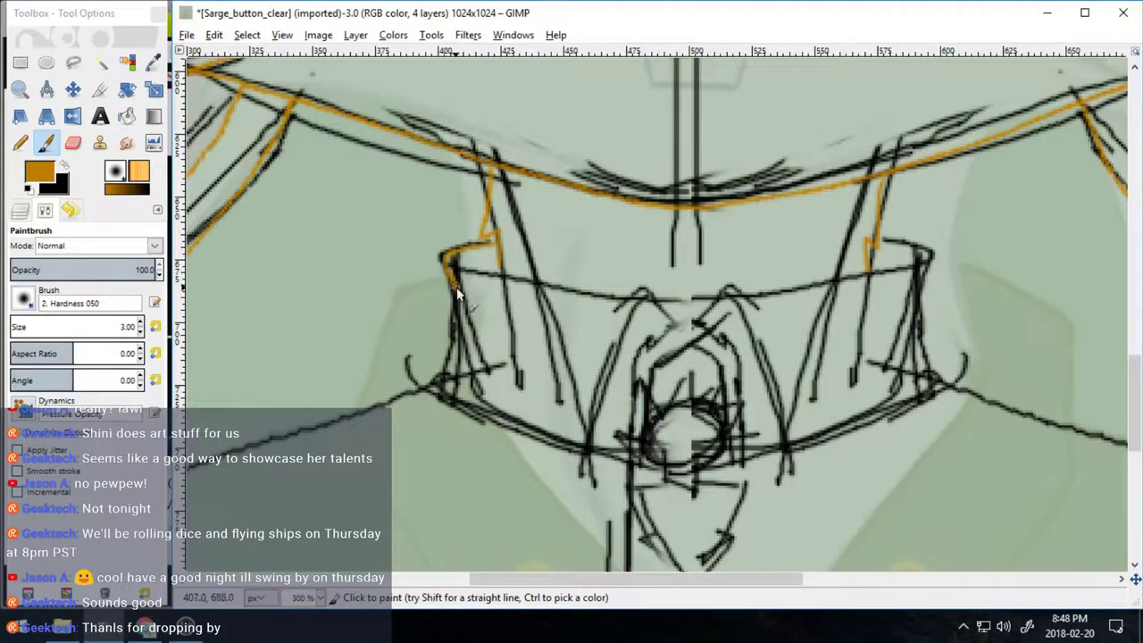
mouse_move(457, 287)
mouse_down()
mouse_move(570, 287)
mouse_move(676, 311)
mouse_up()
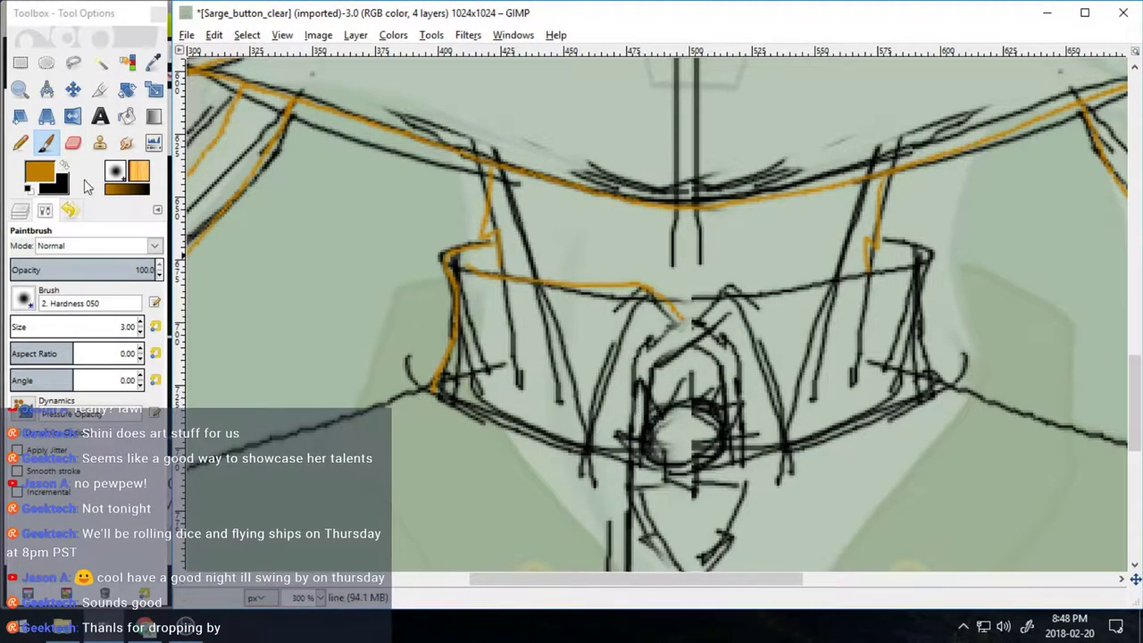
- Lower the sketch layer's opacity and delete the imported Sarge_button_clear layer
click(19, 210)
click(118, 338)
click(159, 261)
scroll(159, 259, down, 6)
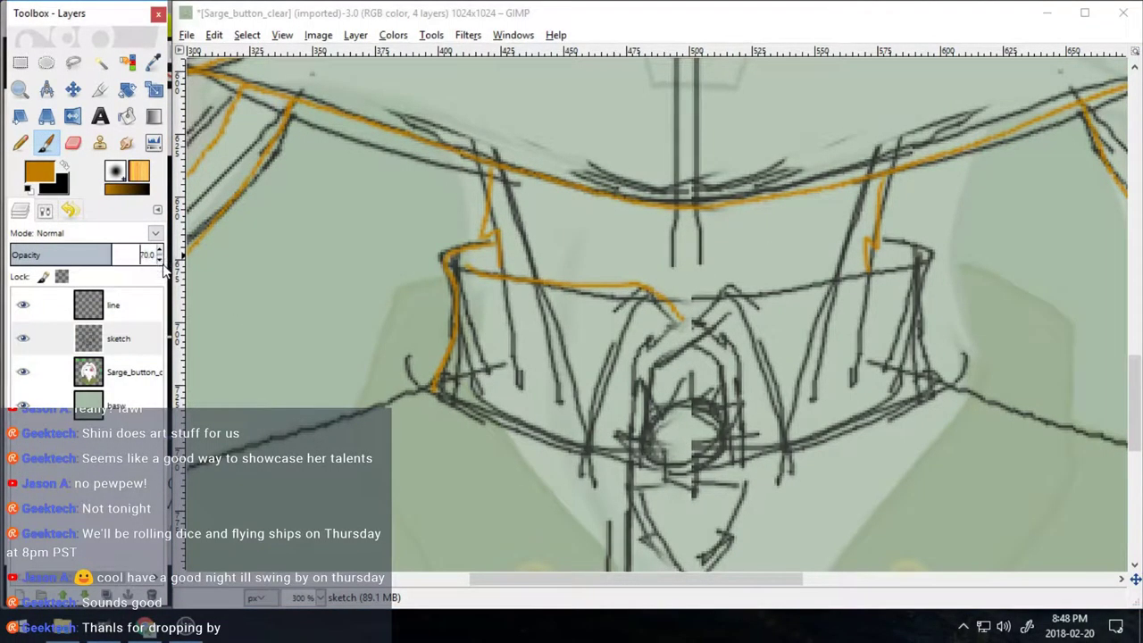
click(91, 373)
click(152, 594)
- Trace the rest of both collar wings and the crossing fold between them in dark orange on the line layer
mouse_move(1132, 380)
mouse_down()
mouse_move(1132, 356)
mouse_move(1132, 397)
mouse_up()
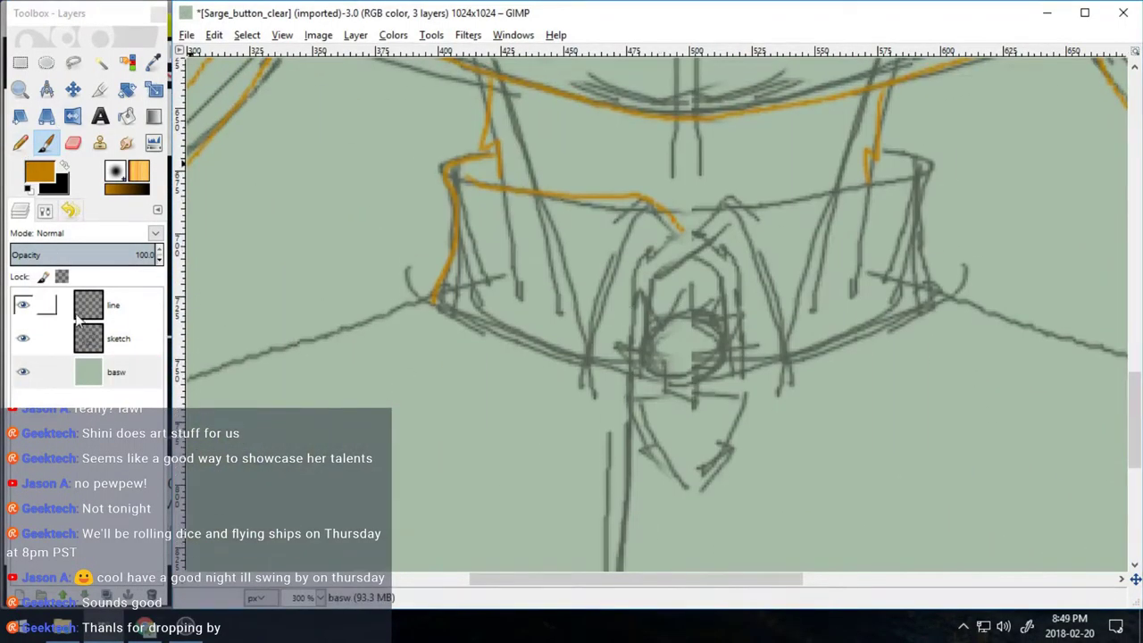
click(117, 305)
click(445, 269)
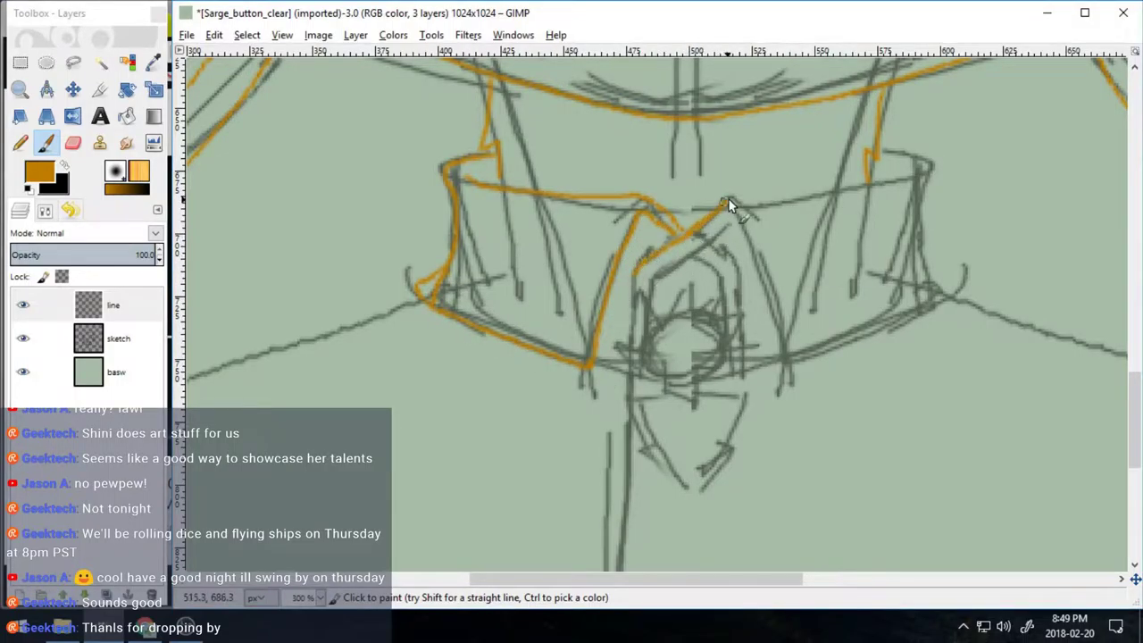
drag(880, 149, 923, 214)
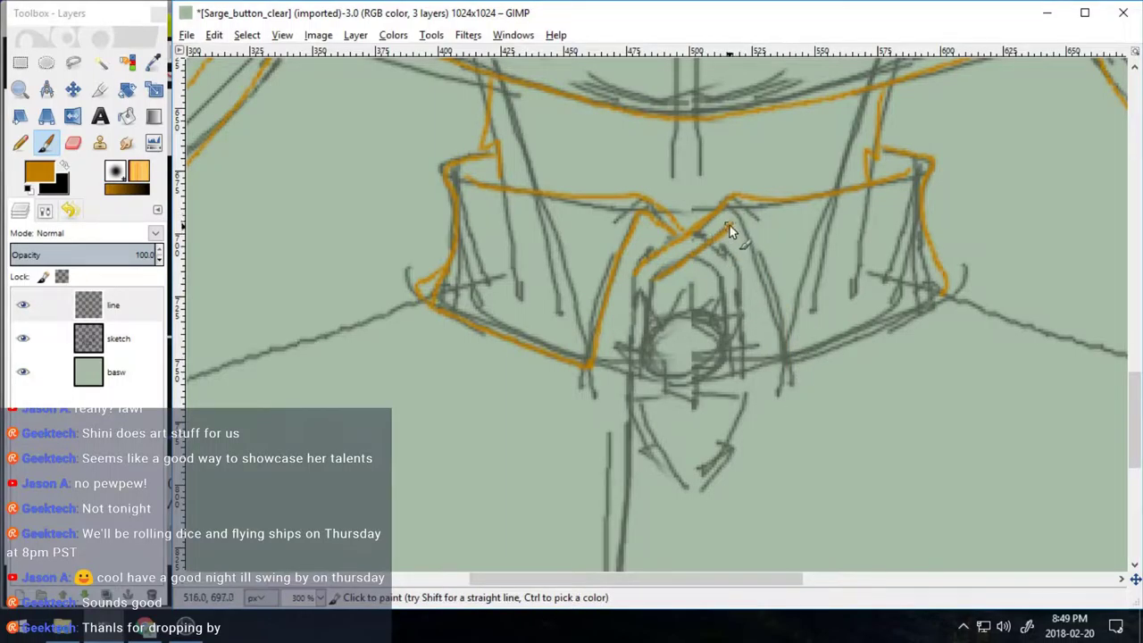
mouse_move(783, 334)
mouse_down()
mouse_move(798, 369)
mouse_move(866, 343)
mouse_up()
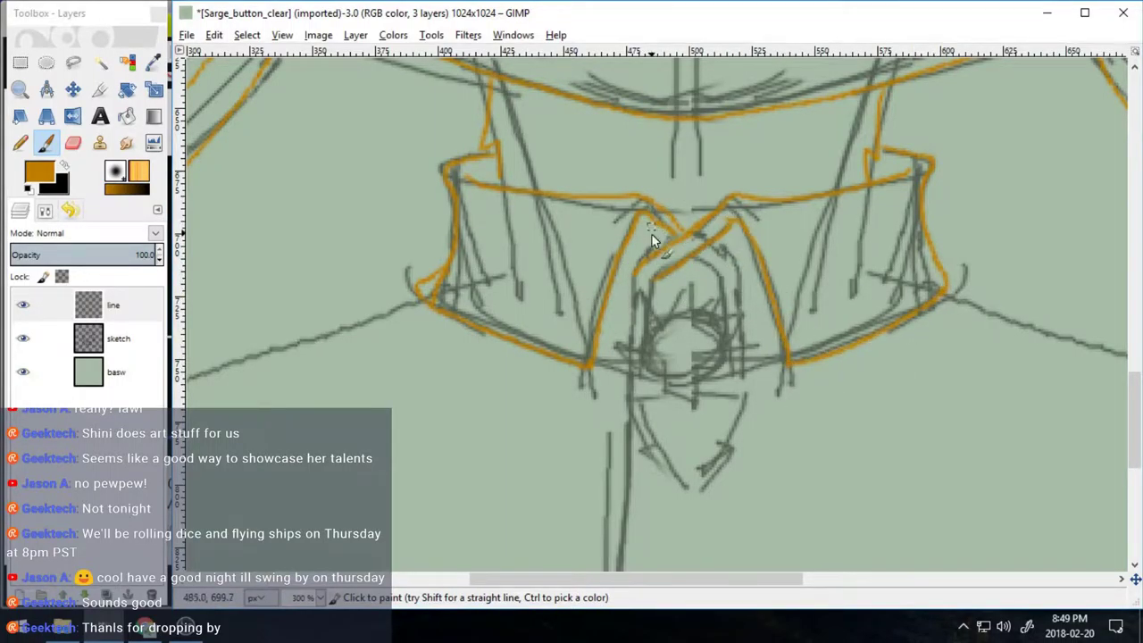
- Trace the inner line of the collar's crossing fold and the coat's two front-opening edges down to the canvas's lower edge
drag(644, 215, 667, 244)
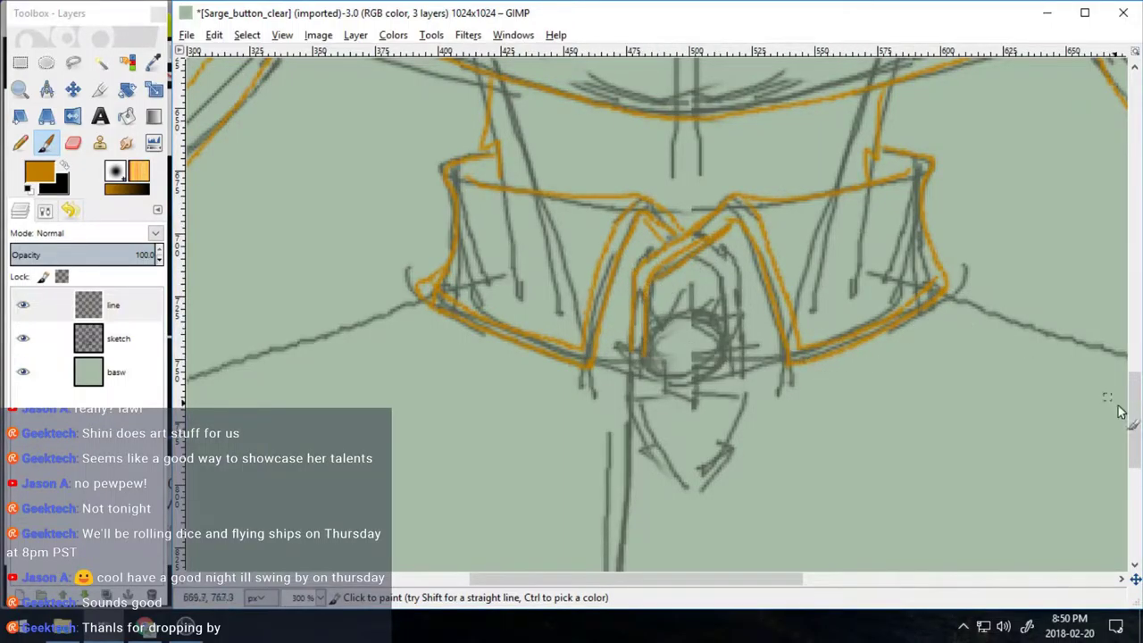
scroll(630, 70, down, 5)
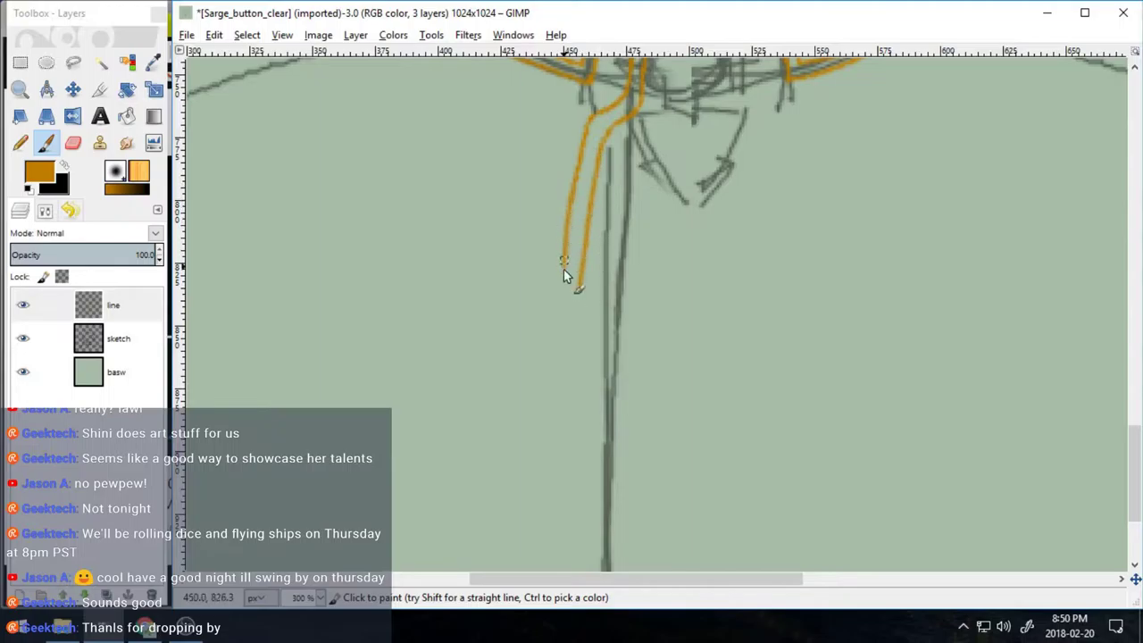
mouse_move(563, 269)
mouse_down()
mouse_move(546, 566)
mouse_move(568, 576)
mouse_up()
scroll(1121, 509, down, 3)
mouse_move(547, 384)
mouse_down()
mouse_move(540, 532)
mouse_move(558, 568)
mouse_up()
key(shift+e)
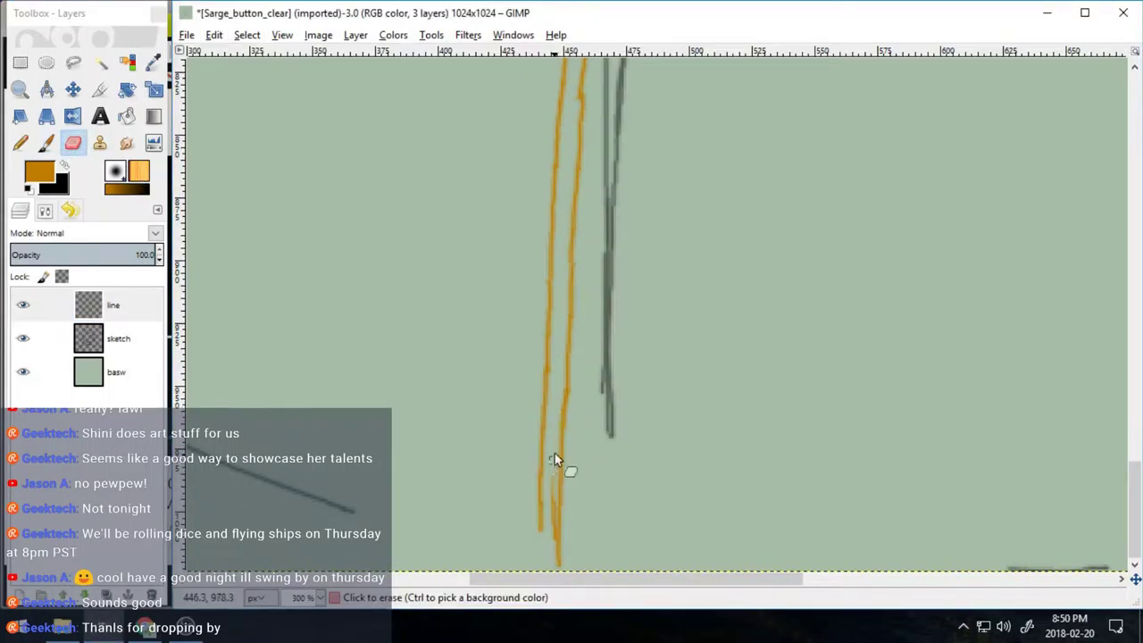
key(p)
- Trace the spiky ornament inside the collar opening and the pointed triangle hanging beneath it in dark orange
scroll(1063, 469, up, 8)
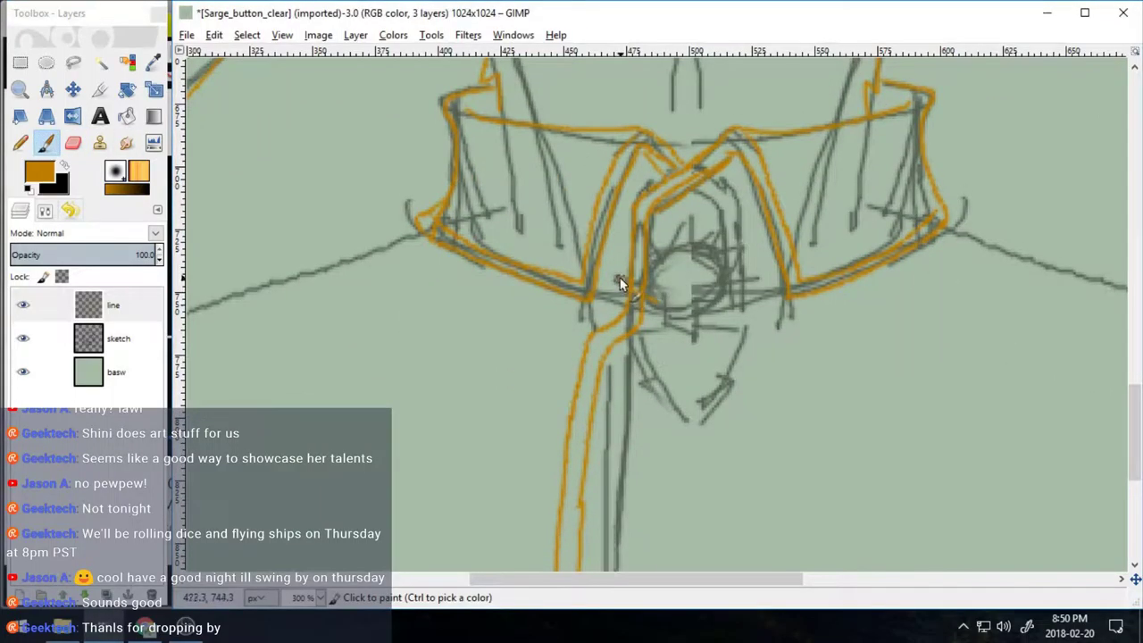
mouse_move(620, 282)
mouse_down()
mouse_move(647, 272)
mouse_move(641, 231)
mouse_up()
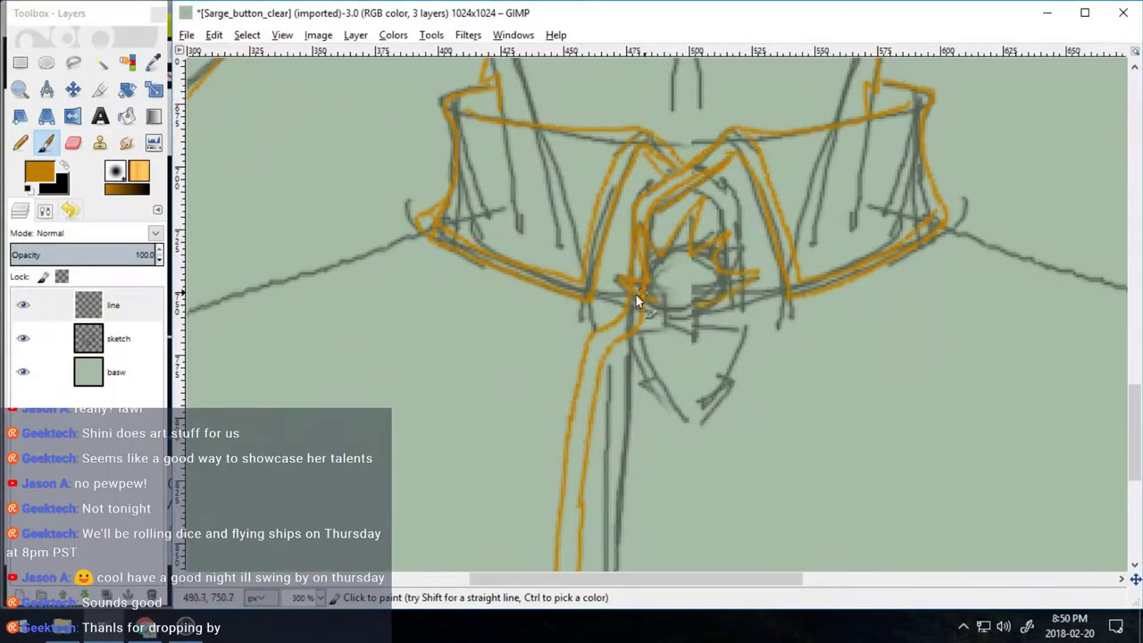
scroll(692, 340, down, 5)
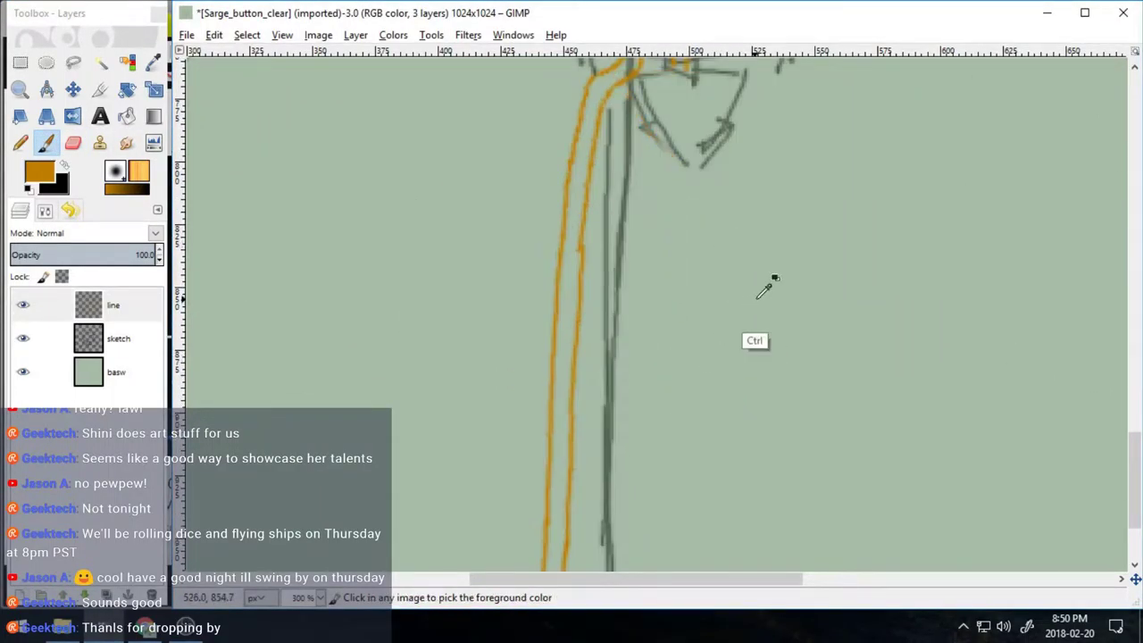
scroll(619, 272, up, 4)
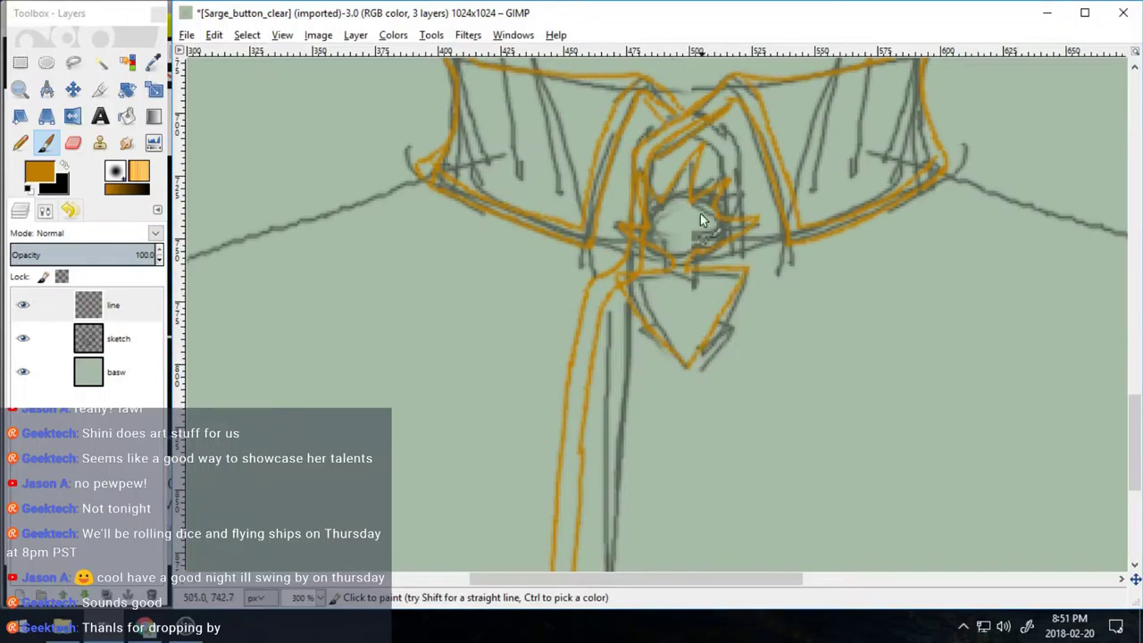
key(shift+e)
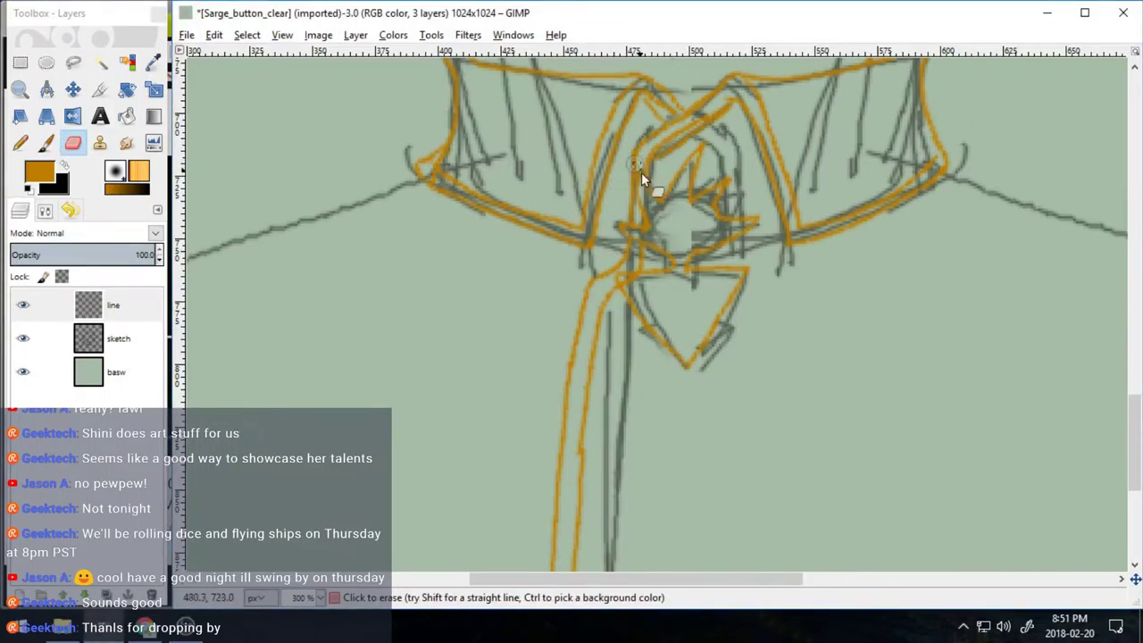
click(45, 143)
drag(651, 141, 647, 207)
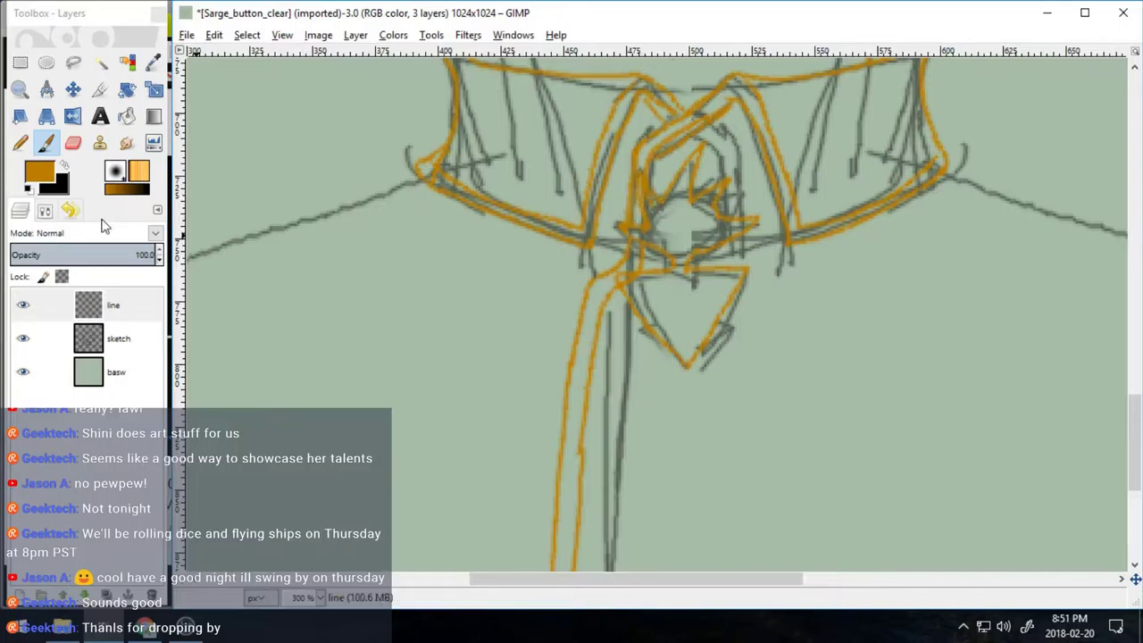
click(73, 143)
key(ctrl+z)
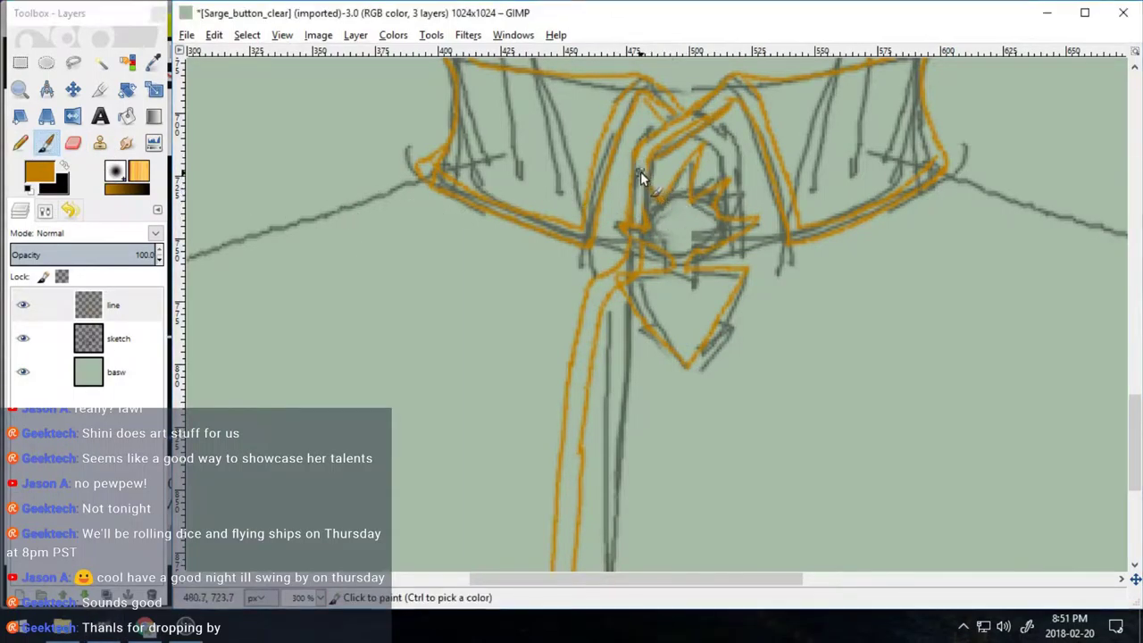
- Trace the left shoulder line from the collar's outer corner to the shoulder strap with the paintbrush
key(p)
mouse_move(1133, 421)
mouse_down()
mouse_move(1132, 383)
mouse_move(1132, 393)
mouse_up()
drag(735, 579, 600, 582)
drag(1132, 420, 1132, 453)
drag(805, 219, 528, 327)
- Trace the left shoulder strap's outline and the outer edge of the left arm below it
scroll(528, 327, down, 2)
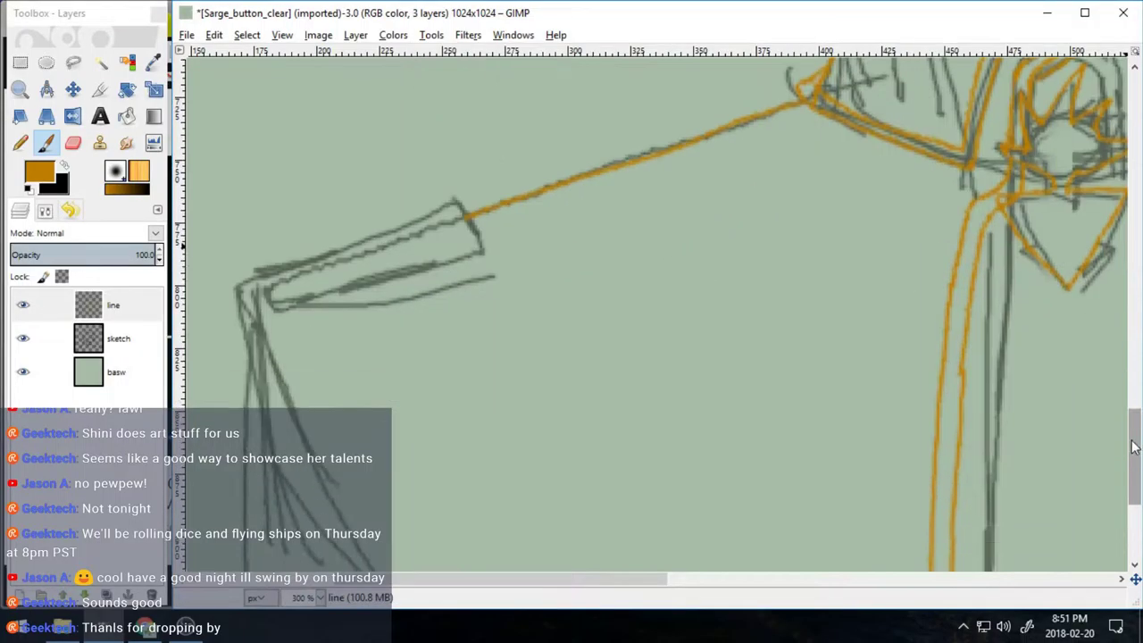
scroll(580, 268, left, 4)
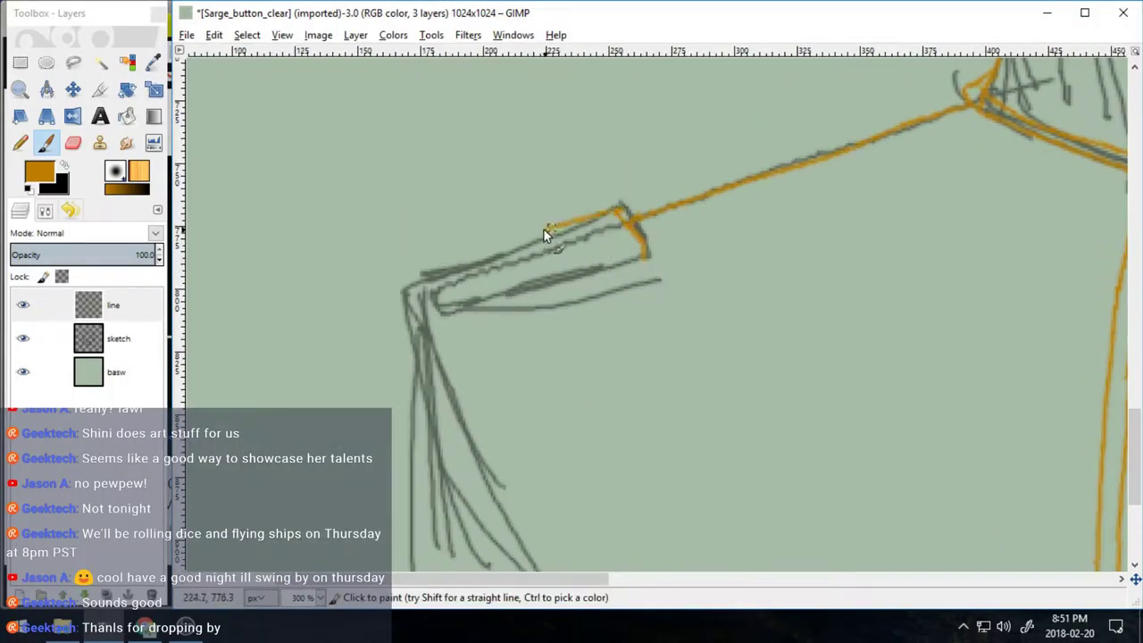
mouse_move(649, 257)
mouse_down()
mouse_move(409, 308)
mouse_move(423, 552)
mouse_up()
drag(1132, 453, 1132, 505)
drag(421, 275, 433, 376)
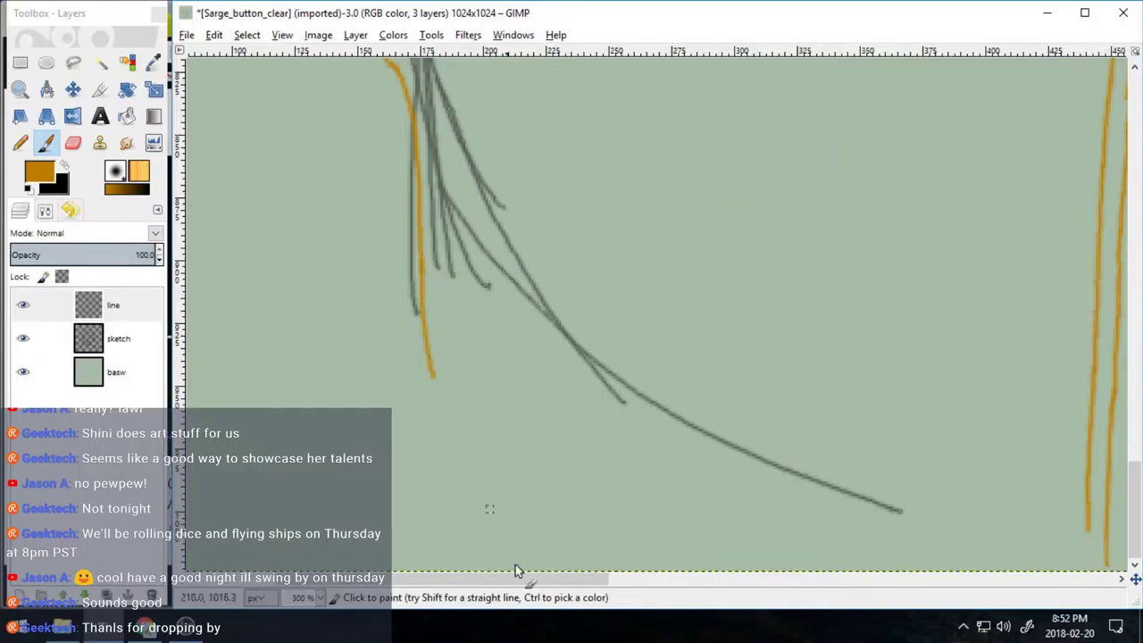
- Trace the right shoulder line from the collar's outer corner and outline the right shoulder strap with its lower edge
drag(522, 579, 862, 579)
drag(1133, 469, 1133, 389)
drag(591, 227, 876, 322)
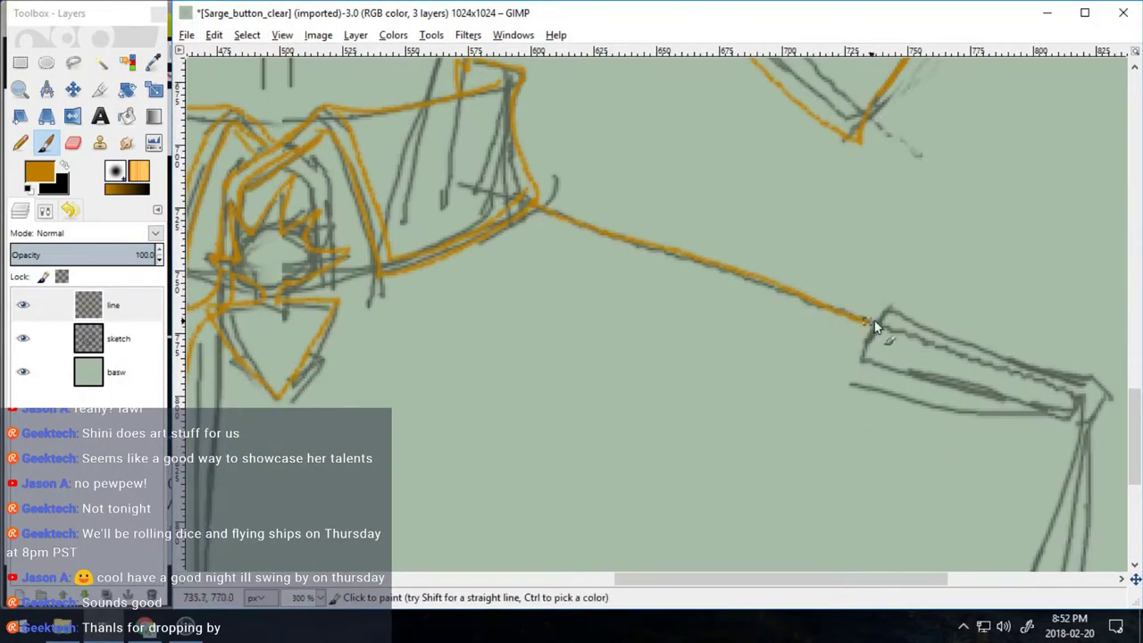
mouse_move(731, 578)
mouse_down()
mouse_move(502, 581)
mouse_move(744, 579)
mouse_up()
mouse_move(855, 311)
mouse_down()
mouse_move(831, 333)
mouse_move(1039, 409)
mouse_up()
drag(856, 315, 1053, 406)
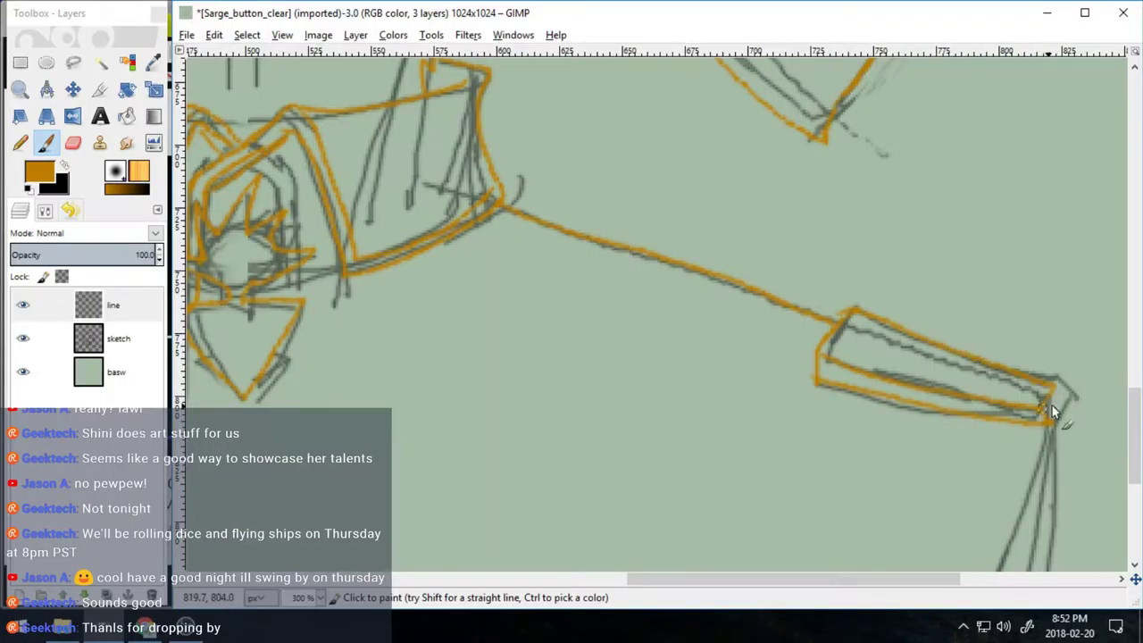
- Trace the outer edge of the right arm downward from the end of the shoulder strap
scroll(999, 508, right, 3)
drag(980, 421, 970, 472)
drag(1134, 420, 1133, 491)
drag(971, 72, 955, 312)
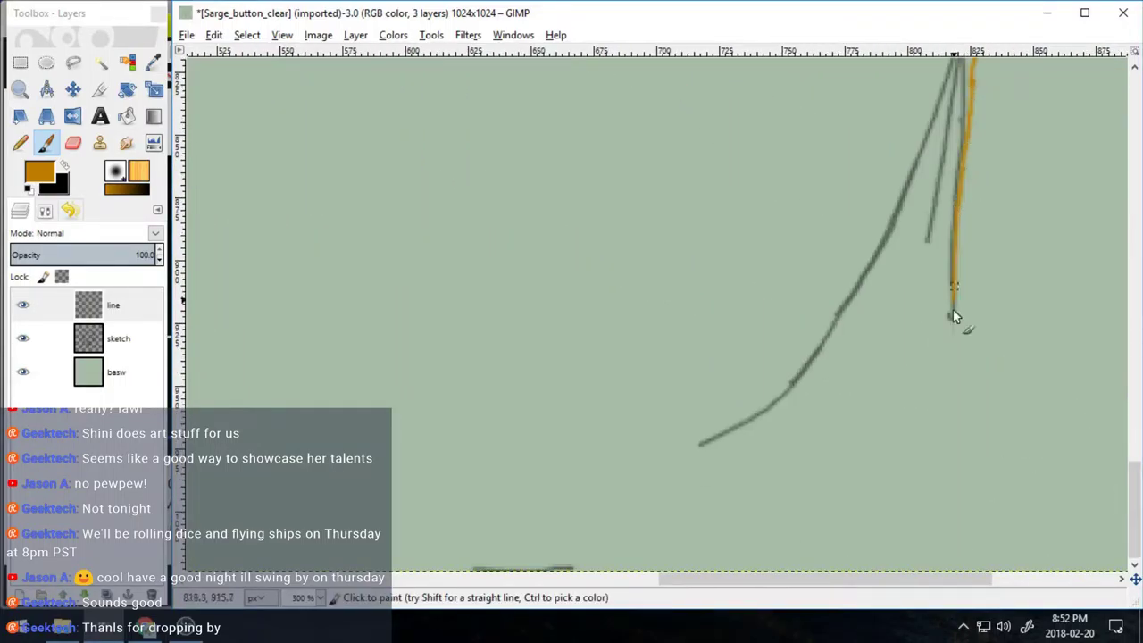
- Draw a short vertical line dividing the two front teeth and erase its overrun below their lower edge
mouse_move(936, 580)
mouse_down()
mouse_move(596, 587)
mouse_move(736, 582)
mouse_up()
mouse_move(1135, 483)
mouse_down()
mouse_move(1135, 415)
mouse_move(1114, 399)
mouse_move(1116, 282)
mouse_move(1116, 302)
mouse_up()
drag(719, 406, 719, 457)
mouse_move(1135, 372)
mouse_down()
mouse_move(1122, 224)
mouse_move(1132, 402)
mouse_up()
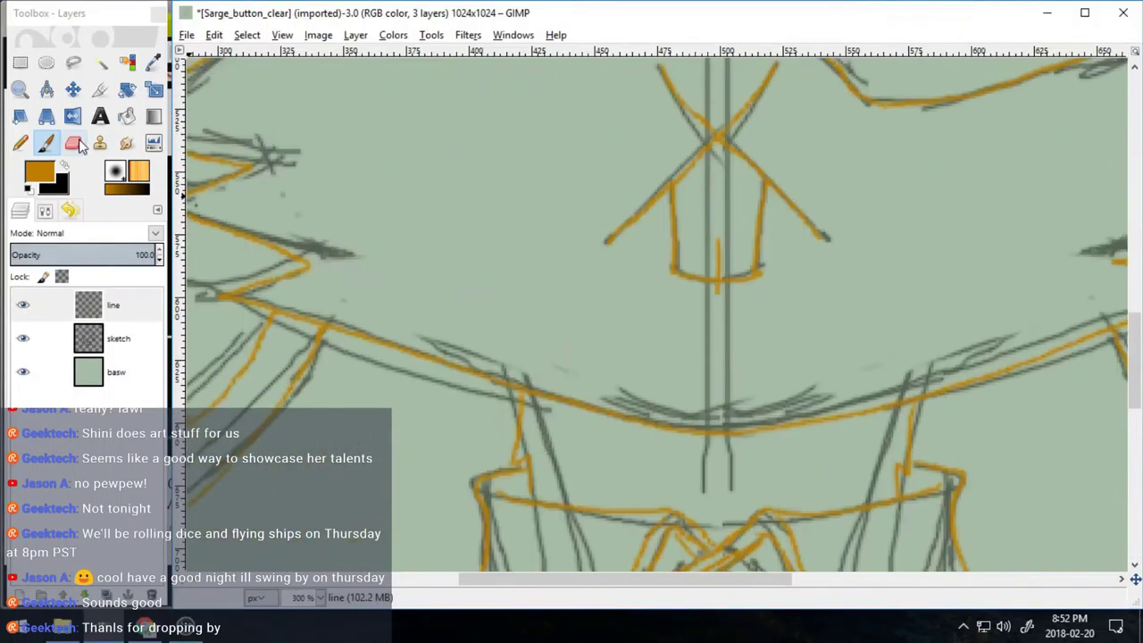
click(75, 144)
click(717, 289)
click(20, 89)
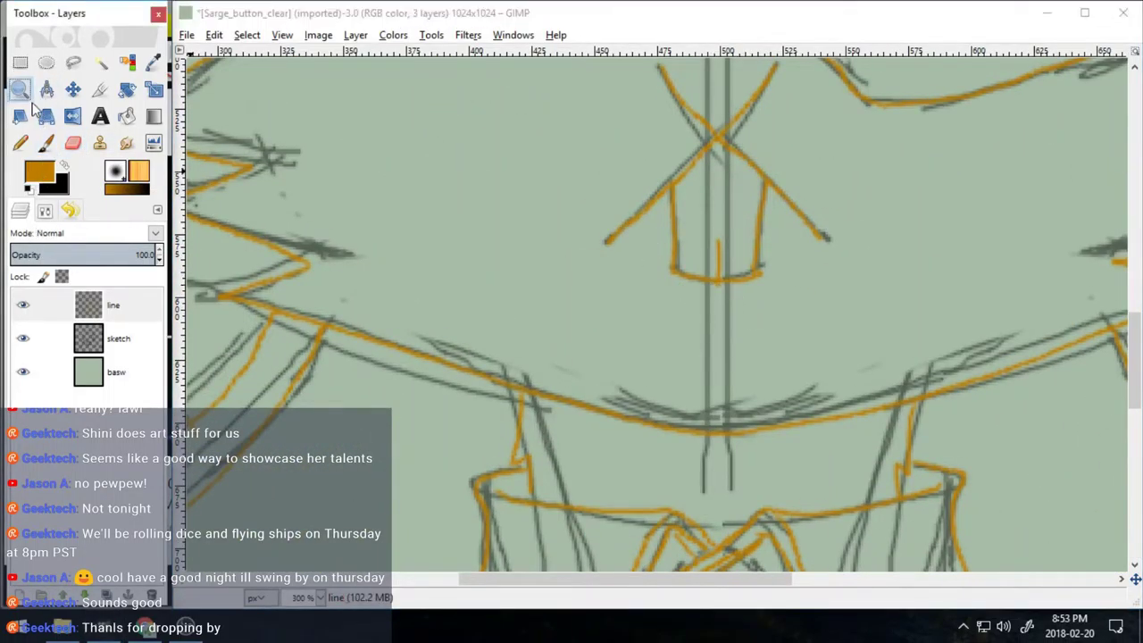
- Compare the orange line art with and without the sketch layer, leaving the sketch layer hidden
click(843, 364)
click(843, 364)
click(843, 364)
click(844, 364)
click(43, 212)
click(49, 339)
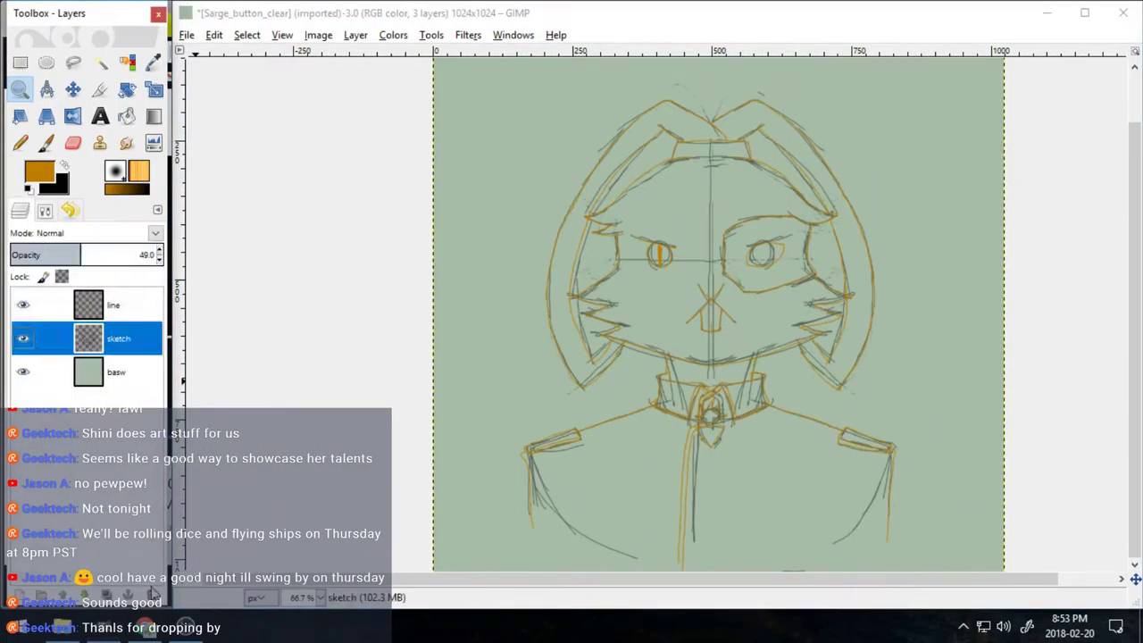
click(23, 340)
click(24, 340)
click(24, 340)
click(23, 339)
click(23, 340)
click(23, 339)
click(23, 340)
click(26, 340)
click(25, 341)
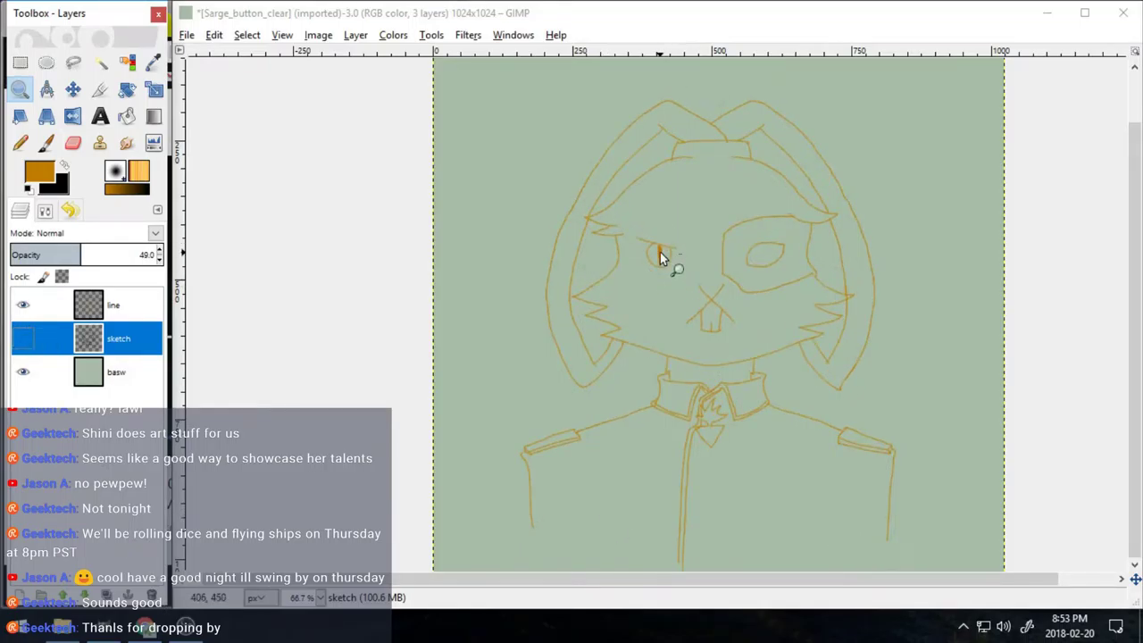
- Set the Paintbrush colour to white and create a new transparent layer named colour directly above the sketch layer
click(45, 212)
click(47, 142)
click(28, 189)
click(64, 165)
click(20, 211)
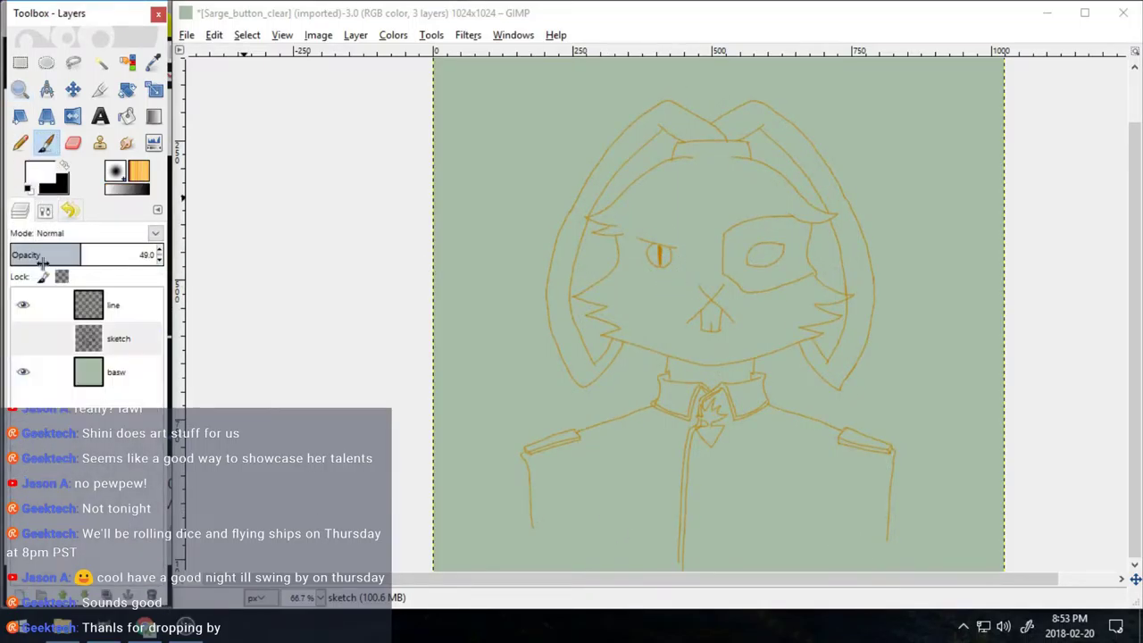
click(22, 593)
key(Return)
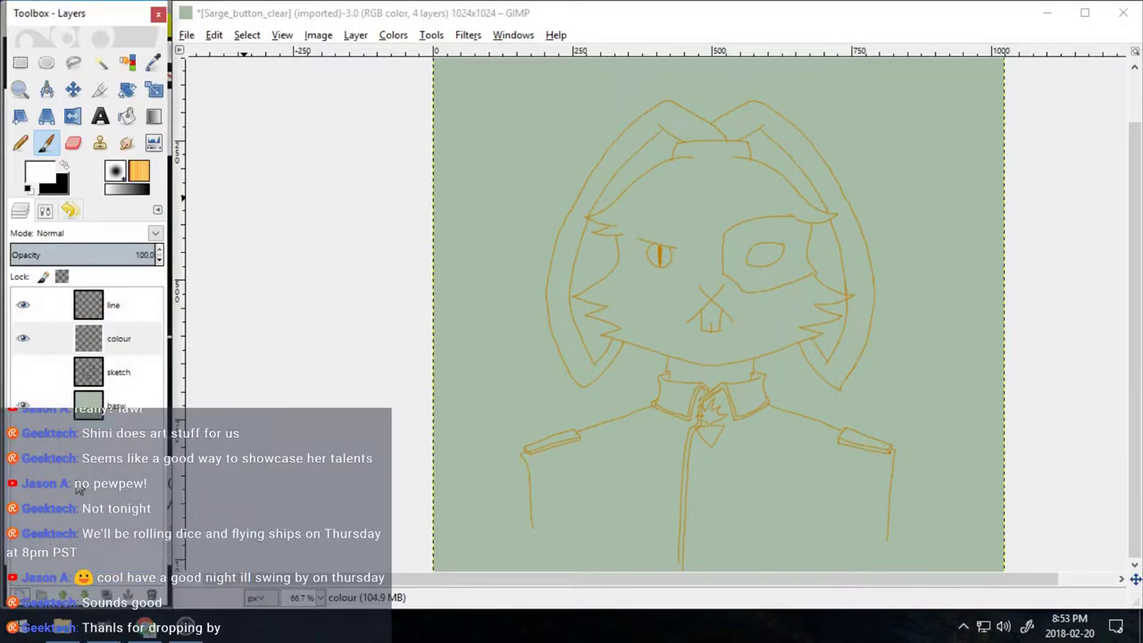
- Trace the outer silhouette of the ears, jaw, neck, shoulders and torso in white with a size 10 brush
click(46, 211)
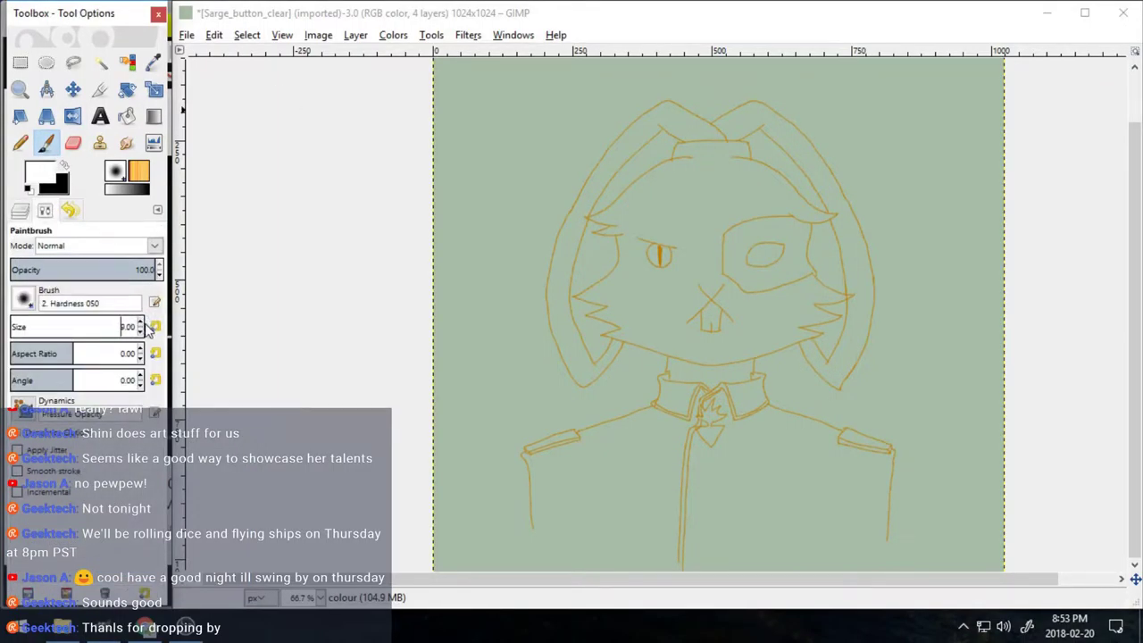
drag(665, 99, 728, 143)
mouse_move(665, 98)
mouse_down()
mouse_move(613, 153)
mouse_move(551, 334)
mouse_up()
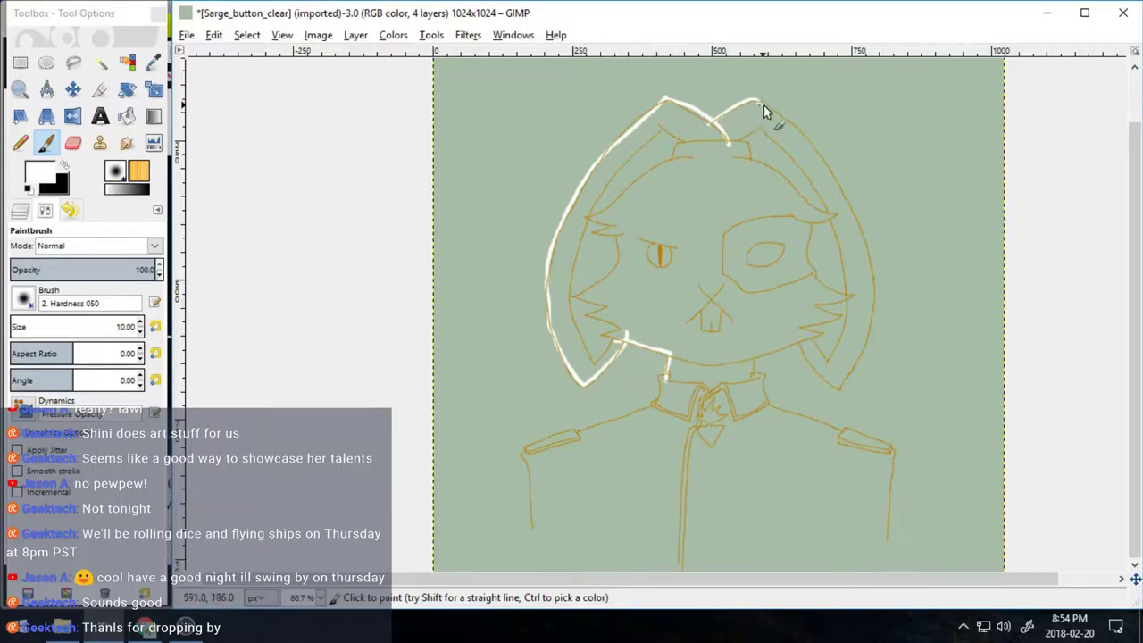
drag(763, 106, 871, 277)
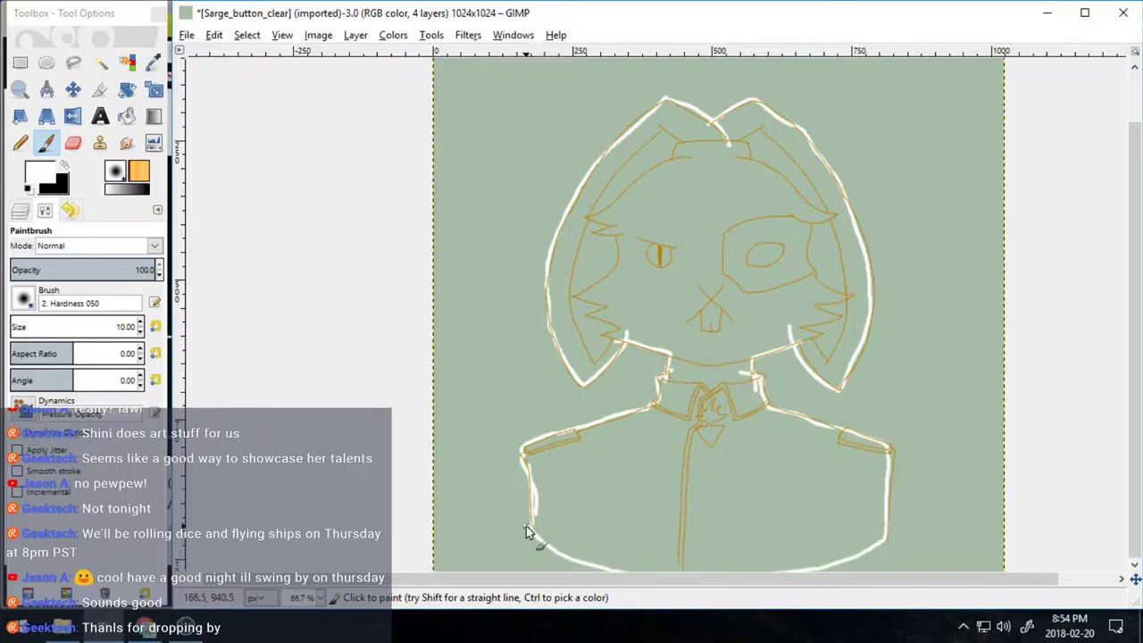
- Bucket-fill the character's outlined silhouette with white, including the leftover area between the ears
click(127, 117)
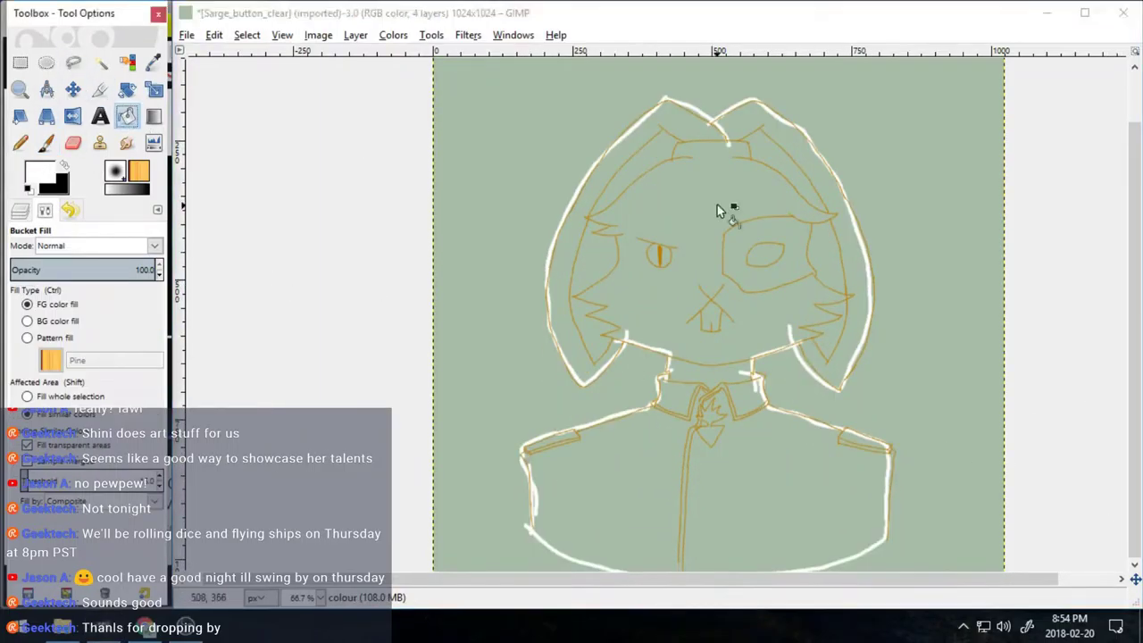
click(717, 207)
click(732, 146)
- Set the Eraser size to 5 and erase the white spill under the jaw beside the left ear
key(z)
drag(612, 331, 641, 358)
click(631, 355)
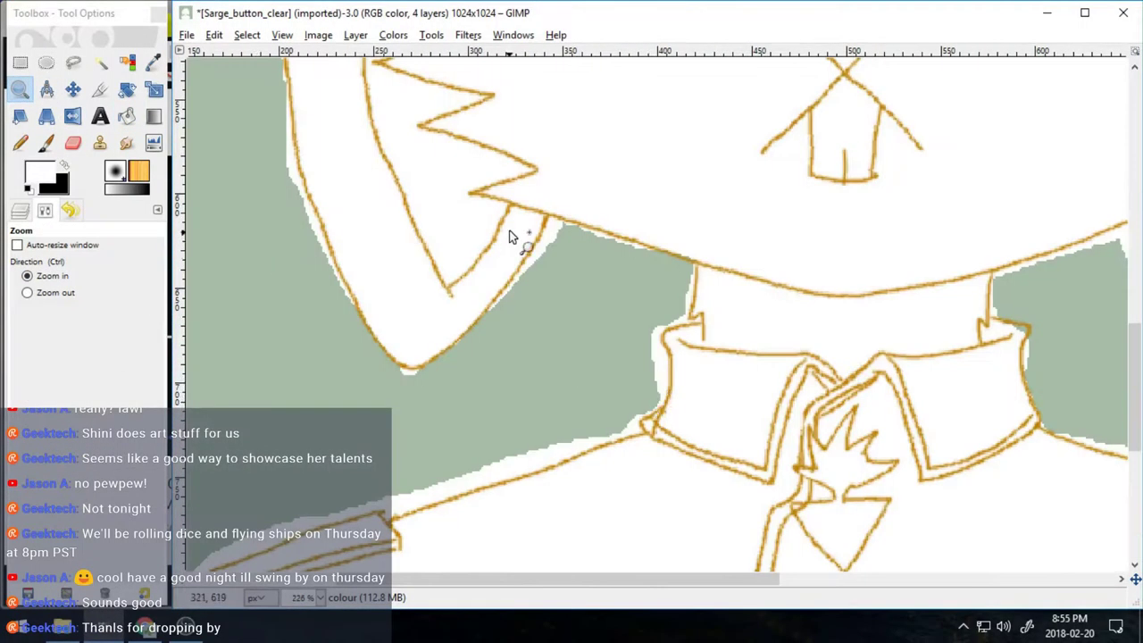
drag(476, 182, 745, 419)
click(73, 143)
mouse_move(141, 332)
mouse_down()
mouse_move(122, 243)
mouse_move(53, 227)
mouse_up()
drag(541, 162, 601, 166)
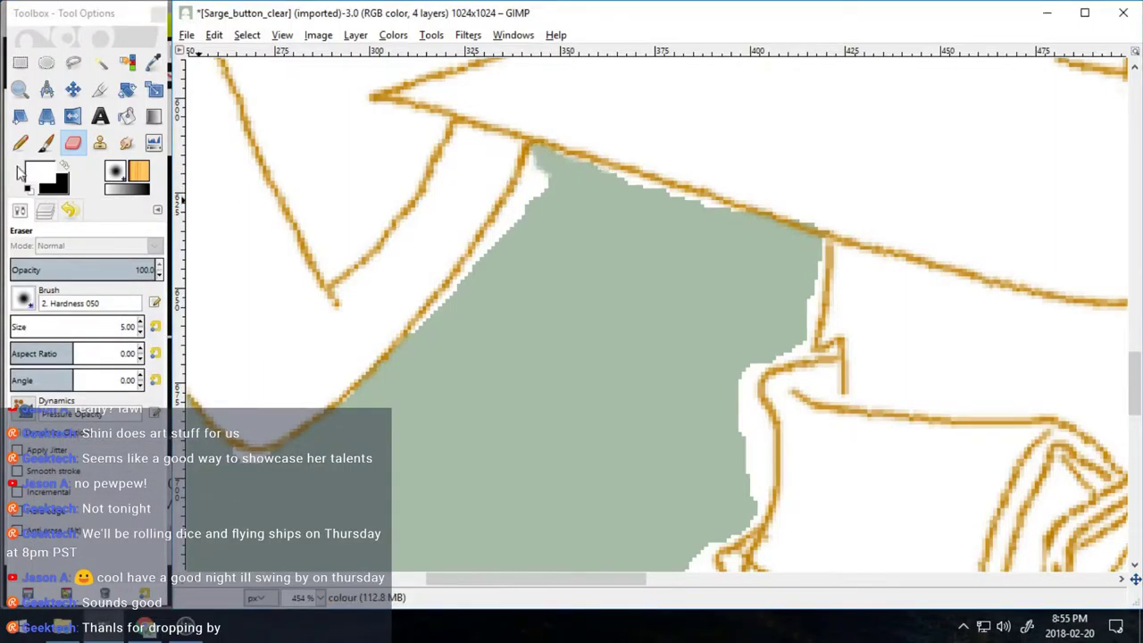
- Clean the remaining white spill along the underside of the jawline between the left ear and the neck
click(19, 90)
drag(472, 102, 702, 277)
key(minus)
key(minus)
key(shift+e)
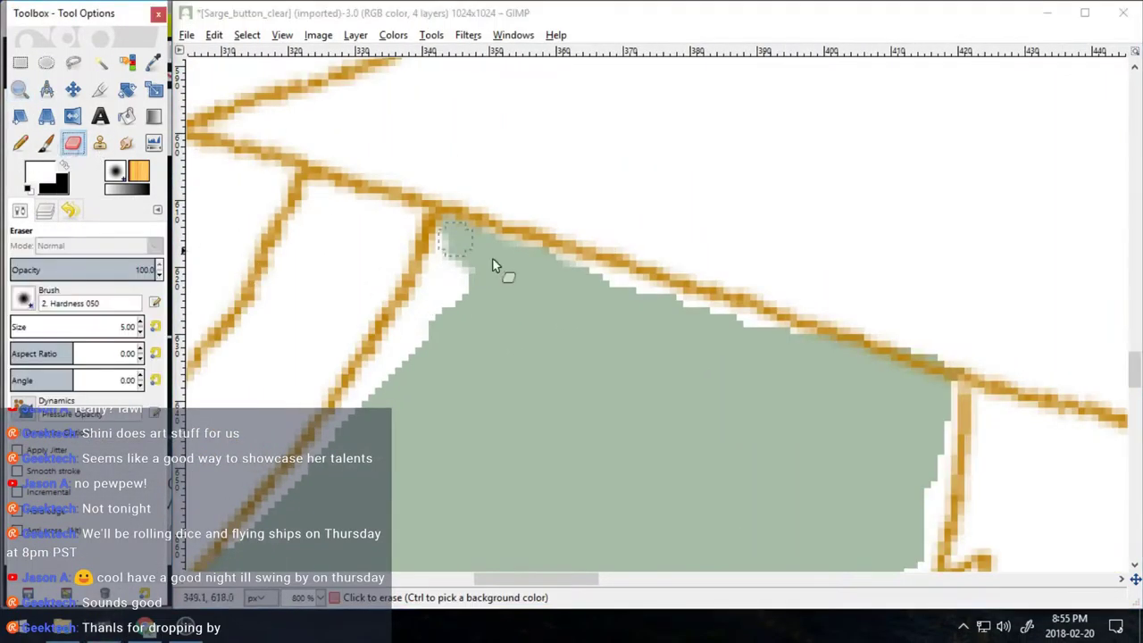
key(ctrl+z)
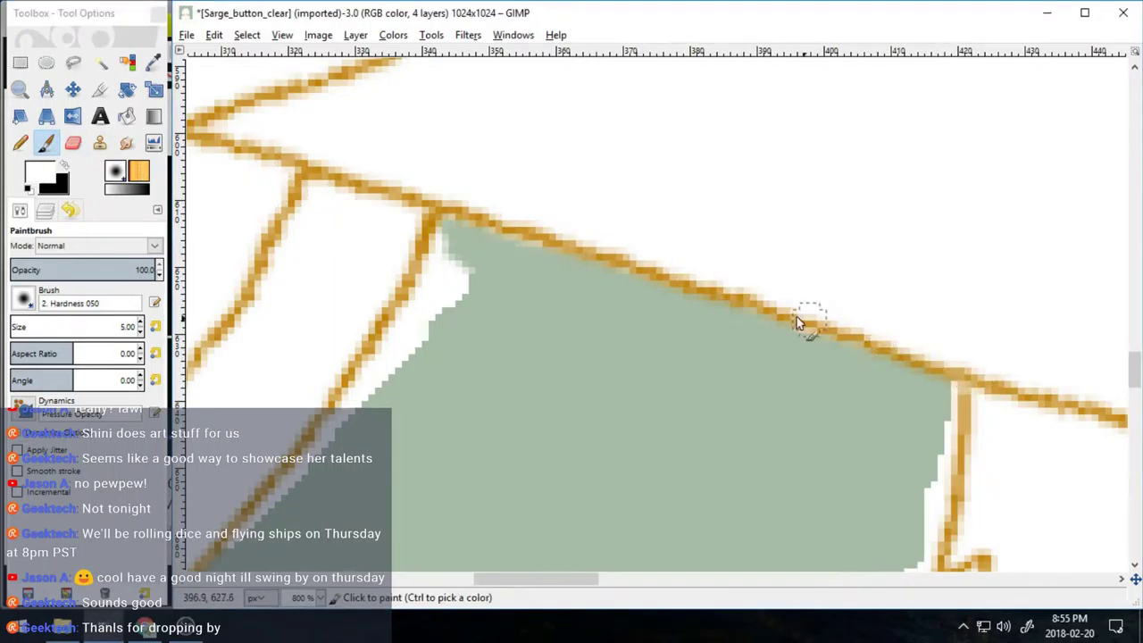
- Switch the Eraser to the 2. Hardness 100 brush and set its size to 2
click(24, 298)
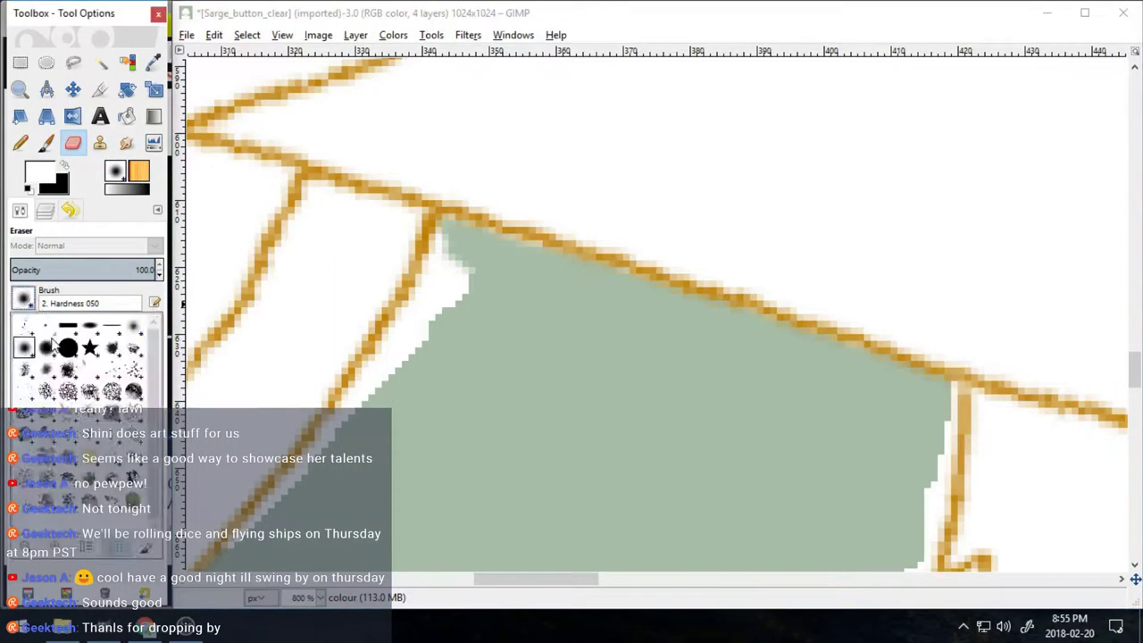
click(110, 347)
key(bracketleft)
key(bracketleft)
key(bracketleft)
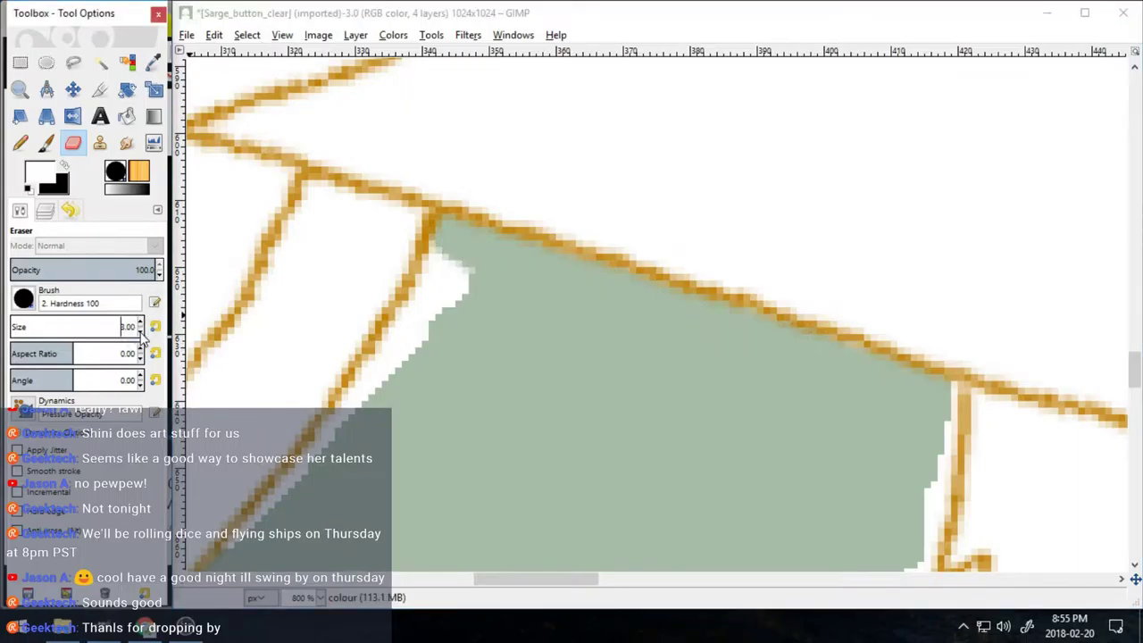
- Erase the white spill outside the left edge of the neck and along the left ear's inner-facing edge
drag(949, 387, 947, 437)
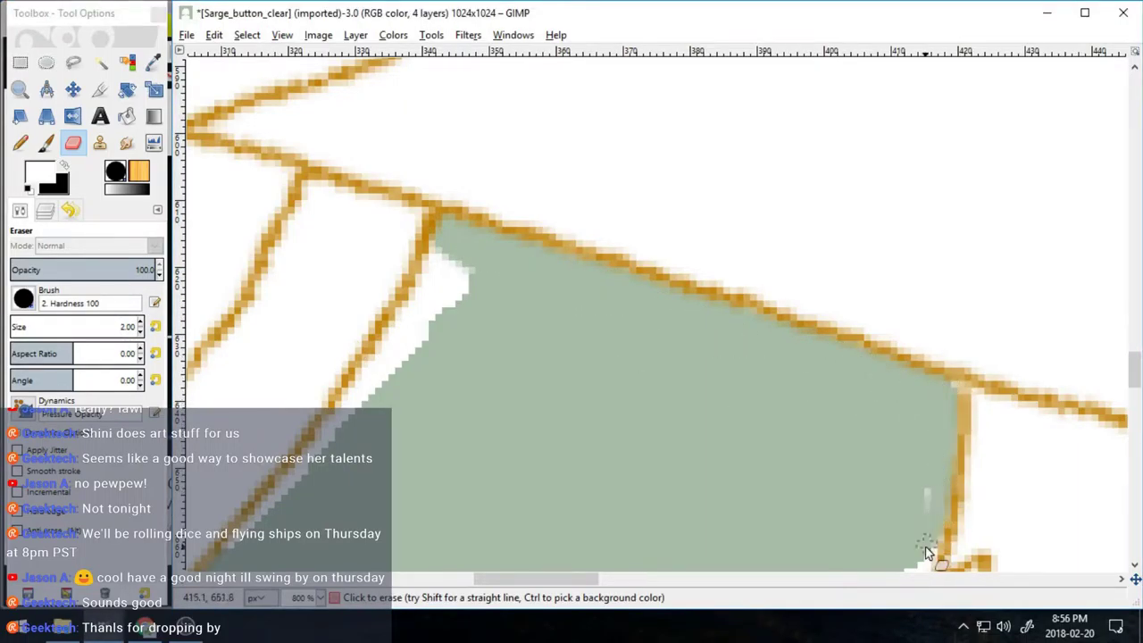
drag(925, 547, 927, 493)
mouse_move(453, 280)
mouse_down()
mouse_move(394, 340)
mouse_move(357, 428)
mouse_move(262, 518)
mouse_up()
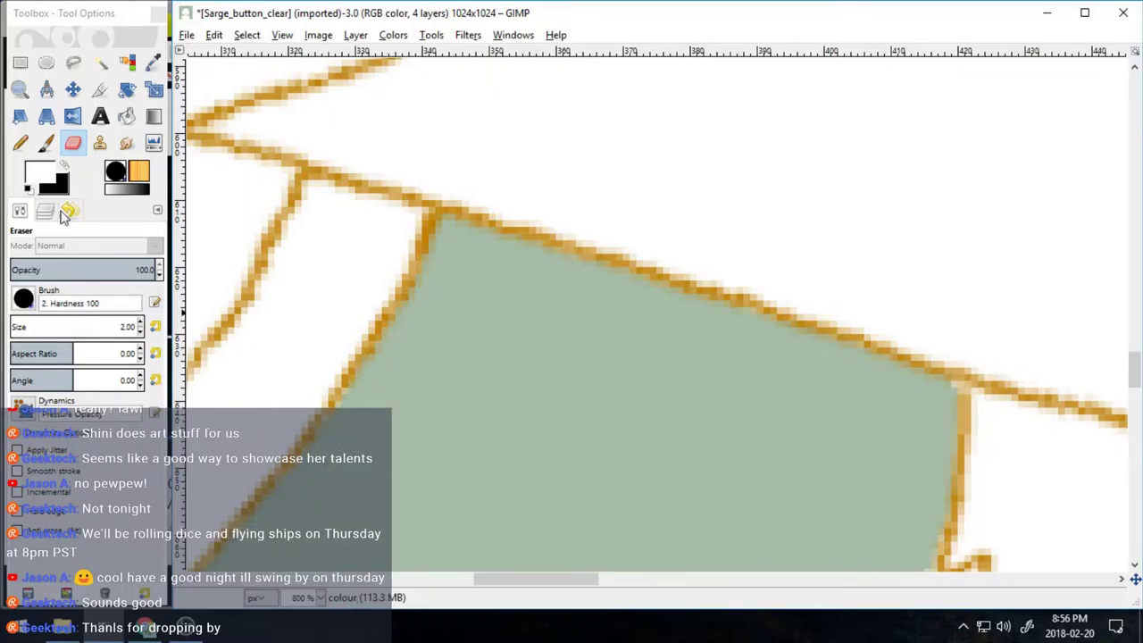
- Erase the white spill outside the left side of the collar, from the neck down to the shoulder seam
key(p)
drag(1135, 372, 1139, 392)
key(shift+e)
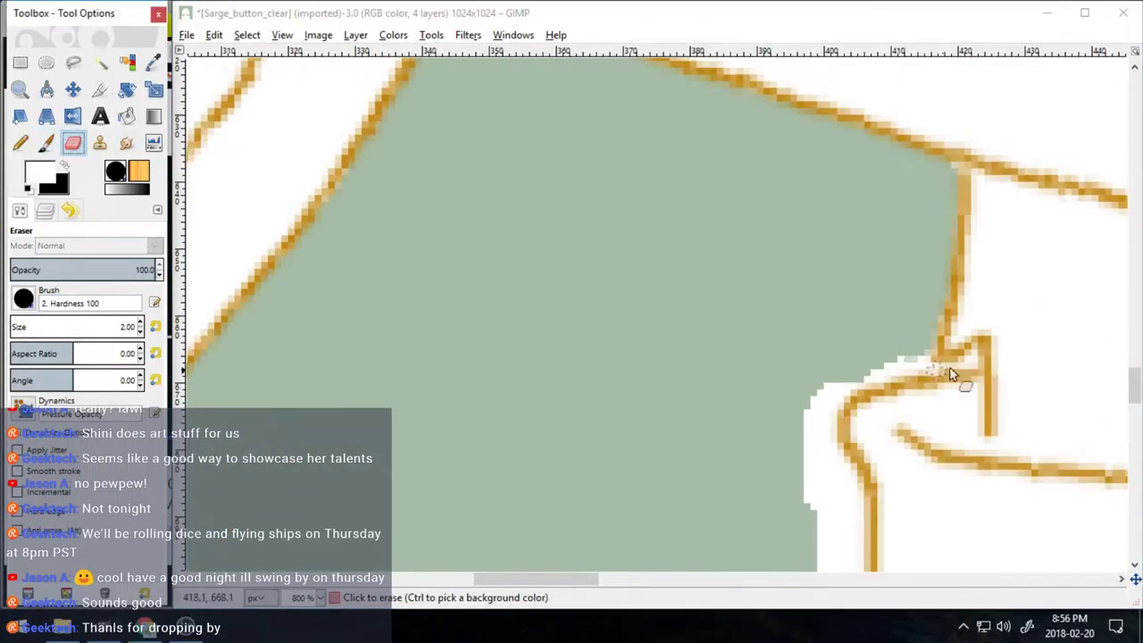
mouse_move(920, 363)
mouse_down()
mouse_move(974, 363)
mouse_move(956, 368)
mouse_up()
mouse_move(963, 373)
mouse_down()
mouse_move(868, 369)
mouse_move(918, 365)
mouse_move(870, 379)
mouse_move(809, 425)
mouse_move(836, 407)
mouse_move(822, 439)
mouse_move(837, 455)
mouse_move(820, 557)
mouse_move(830, 501)
mouse_move(853, 482)
mouse_move(850, 572)
mouse_up()
scroll(830, 357, down, 5)
mouse_move(827, 273)
mouse_down()
mouse_move(833, 336)
mouse_move(755, 375)
mouse_up()
- Set the foreground colour to the orange-brown of the line art, with white as the background colour
key(x)
click(39, 171)
click(452, 336)
click(441, 402)
- On the line layer, erase the overlapping stray strokes at the collar's lower left corner
click(45, 210)
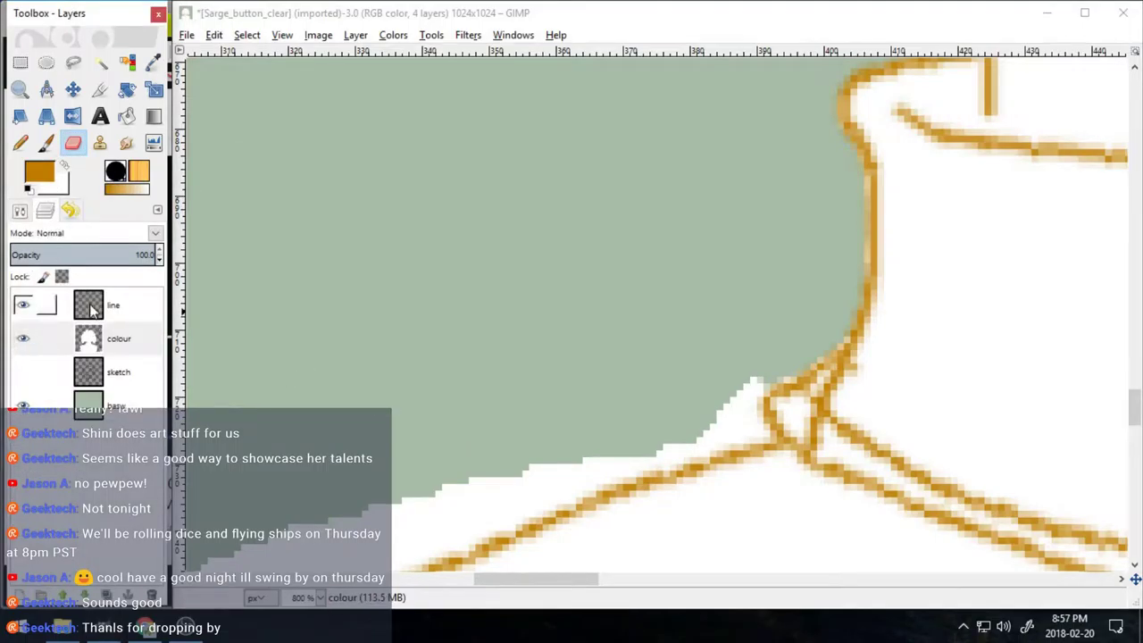
click(91, 308)
drag(845, 364, 812, 453)
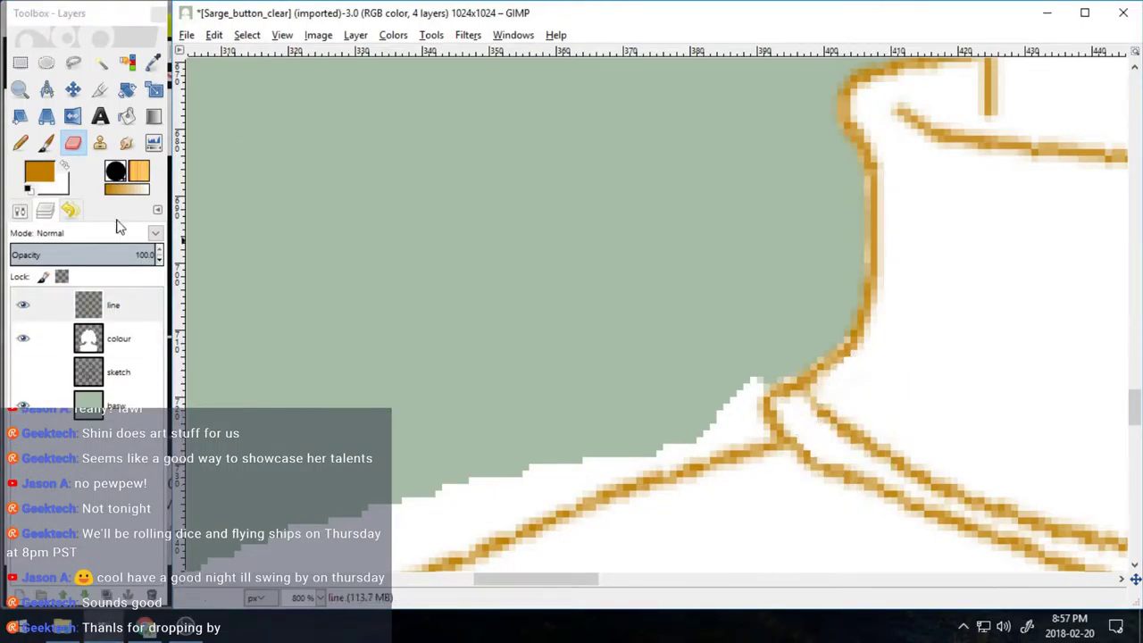
- On the colour layer, erase the white spill above the left shoulder line, from the collar outward
click(116, 339)
mouse_move(752, 401)
mouse_down()
mouse_move(754, 436)
mouse_move(532, 483)
mouse_up()
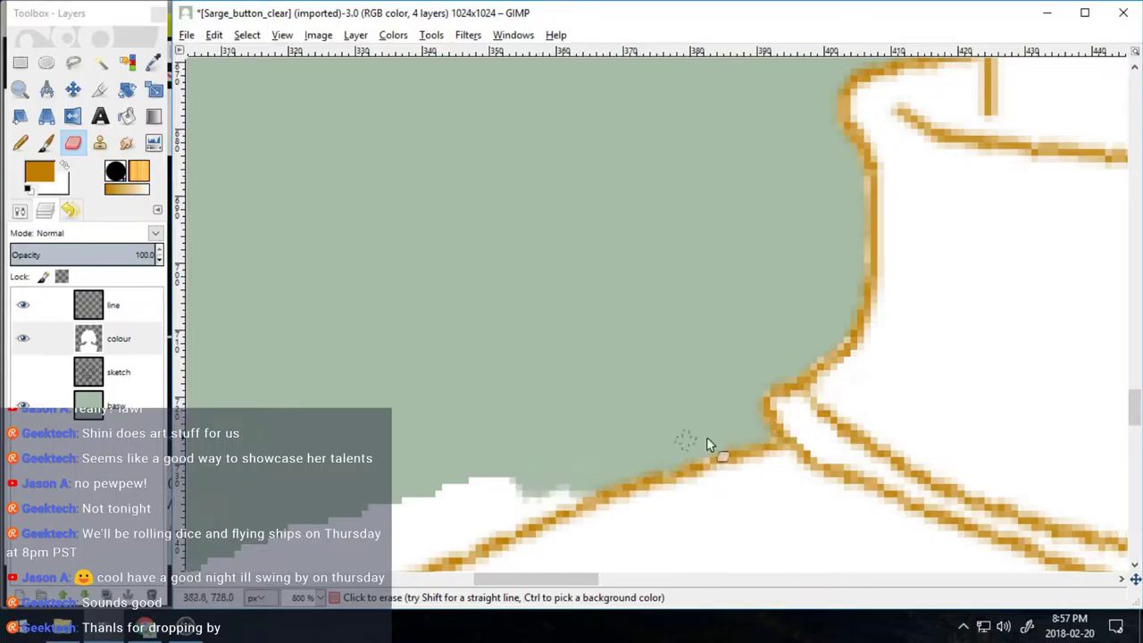
drag(1135, 416, 1134, 433)
drag(551, 579, 495, 579)
mouse_move(954, 294)
mouse_down()
mouse_move(1004, 278)
mouse_move(850, 277)
mouse_move(924, 320)
mouse_move(840, 348)
mouse_move(628, 363)
mouse_move(652, 408)
mouse_up()
- Tidy the line art at the left epaulette's inner corner and erase the white spill above the adjoining shoulder line
drag(1134, 431, 1135, 447)
drag(527, 580, 481, 587)
click(125, 306)
click(642, 307)
click(132, 329)
mouse_move(599, 304)
mouse_down()
mouse_move(676, 339)
mouse_move(894, 260)
mouse_move(997, 192)
mouse_move(638, 294)
mouse_move(717, 312)
mouse_move(861, 234)
mouse_up()
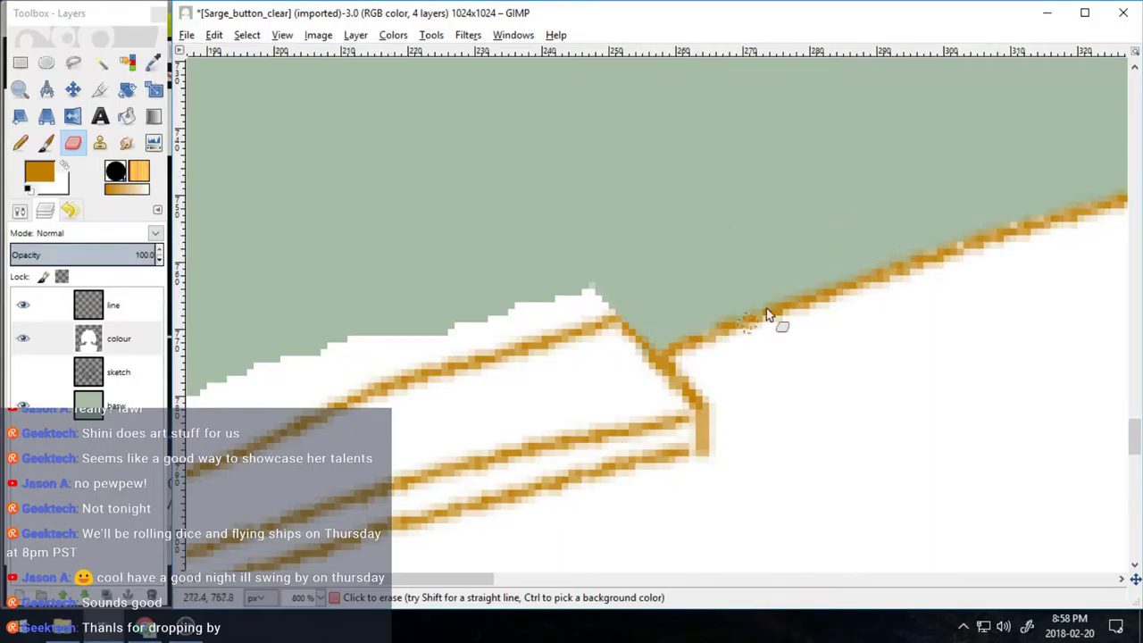
- Erase the white spill around the left epaulette's outer edge and the top of the left arm
drag(470, 579, 418, 579)
drag(1135, 438, 1135, 453)
mouse_move(1007, 84)
mouse_down()
mouse_move(944, 86)
mouse_move(913, 119)
mouse_move(777, 154)
mouse_move(806, 128)
mouse_move(606, 180)
mouse_move(645, 198)
mouse_move(598, 230)
mouse_move(627, 154)
mouse_move(517, 210)
mouse_move(603, 201)
mouse_move(630, 226)
mouse_move(465, 264)
mouse_move(534, 237)
mouse_move(385, 336)
mouse_move(406, 344)
mouse_move(393, 366)
mouse_move(389, 343)
mouse_move(328, 390)
mouse_move(375, 370)
mouse_move(388, 463)
mouse_move(329, 479)
mouse_move(352, 477)
mouse_move(434, 561)
mouse_move(416, 492)
mouse_move(438, 561)
mouse_up()
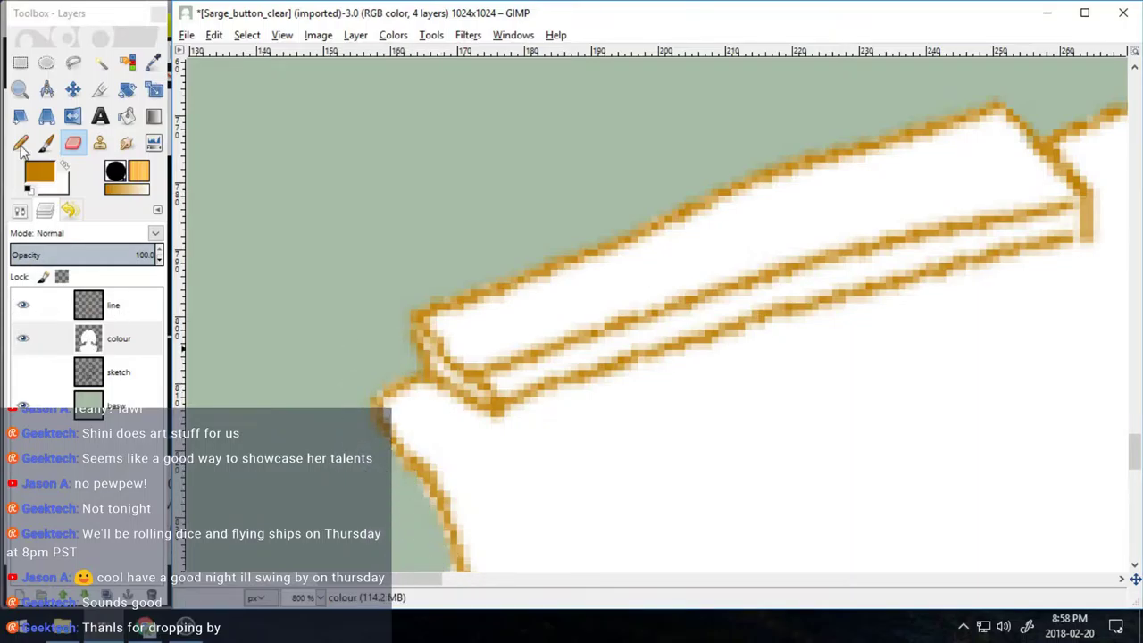
- Create a new transparent layer named text above the colour layer
click(20, 89)
click(20, 211)
drag(669, 350, 704, 361)
click(59, 276)
click(45, 211)
click(24, 593)
text(text)
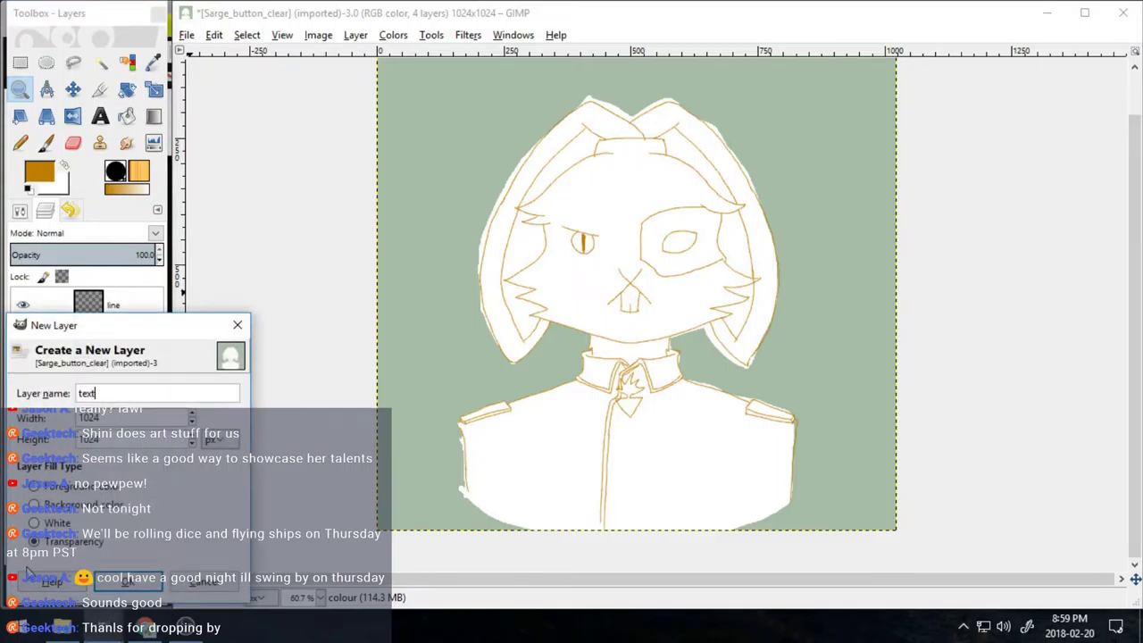
key(Return)
- Hand-letter BROWNIE in black across the upper part of the picture with a size 12 Paintbrush
key(p)
key(d)
click(20, 210)
click(140, 322)
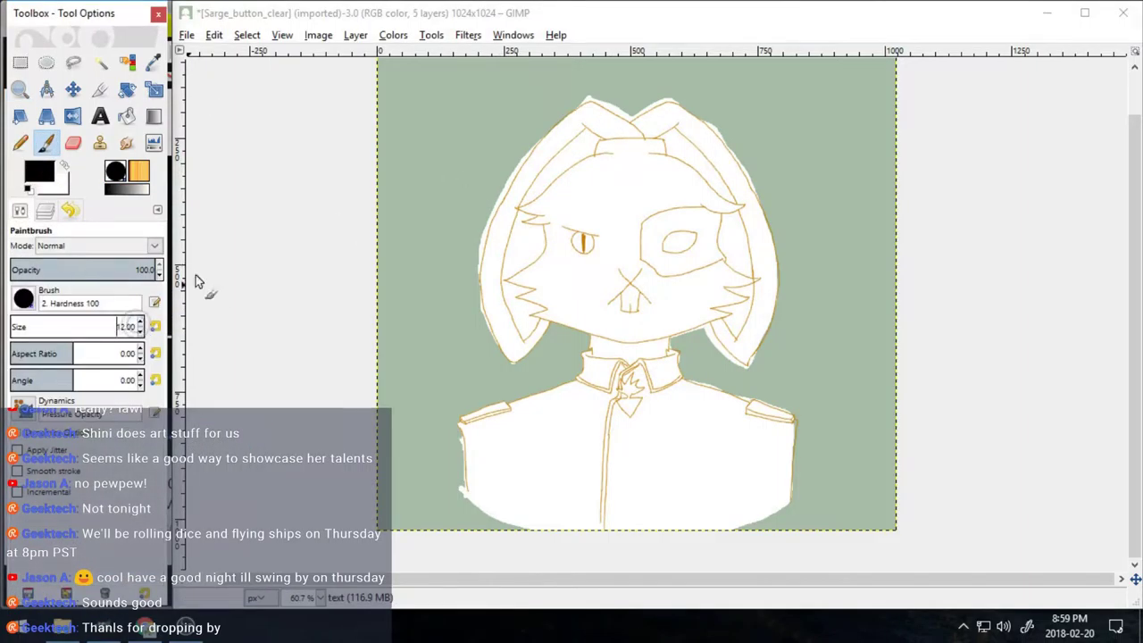
drag(413, 114, 428, 201)
drag(406, 112, 429, 188)
drag(493, 115, 513, 168)
drag(483, 110, 554, 164)
drag(577, 108, 580, 109)
drag(636, 108, 685, 116)
mouse_move(706, 111)
mouse_down()
mouse_move(716, 165)
mouse_move(743, 107)
mouse_up()
drag(764, 99, 780, 156)
drag(829, 99, 855, 180)
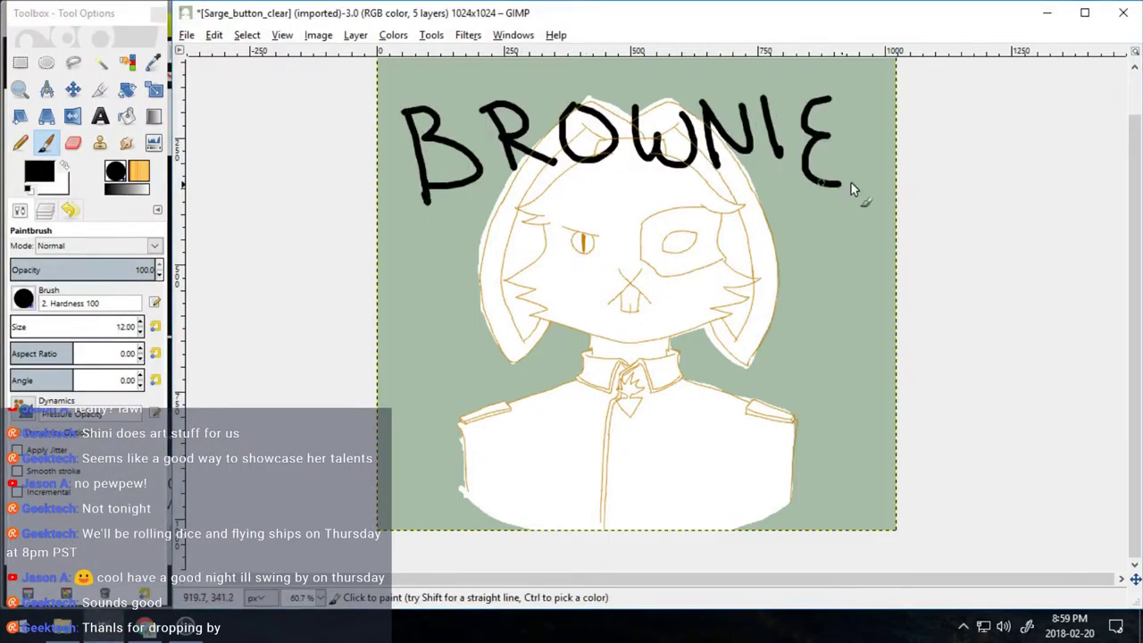
- Hand-letter BREAK in black below BROWNIE, across the character's face
drag(436, 290, 479, 342)
drag(535, 261, 605, 302)
mouse_move(605, 239)
mouse_down()
mouse_move(681, 290)
mouse_move(747, 289)
mouse_up()
drag(749, 214, 780, 283)
drag(792, 214, 821, 261)
- Draw a black heart on the chest with a curled flourish and two short dashes on each side
drag(647, 432, 676, 451)
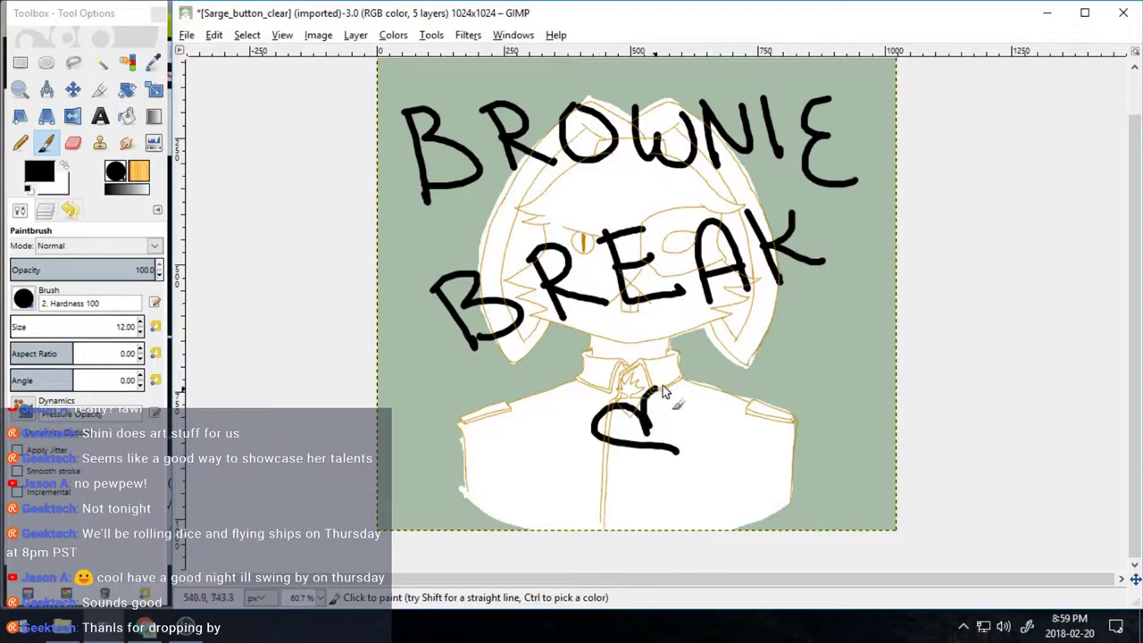
drag(661, 388, 676, 450)
drag(563, 447, 475, 471)
drag(545, 469, 534, 482)
drag(548, 471, 552, 485)
drag(717, 401, 795, 333)
mouse_move(752, 381)
mouse_down()
mouse_move(780, 378)
mouse_move(783, 399)
mouse_up()
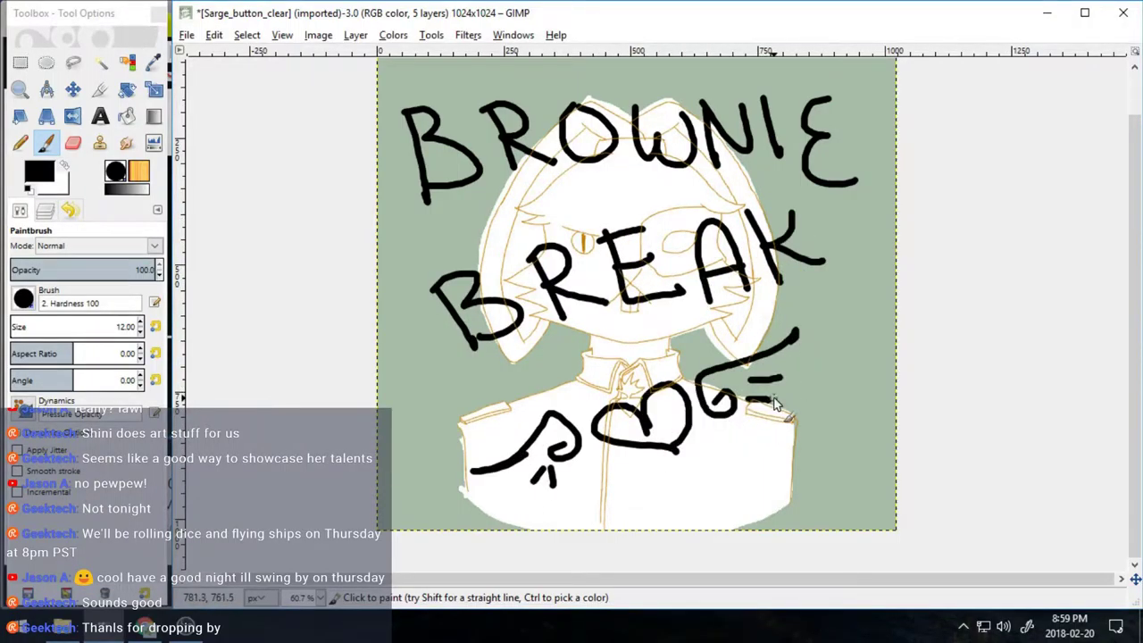
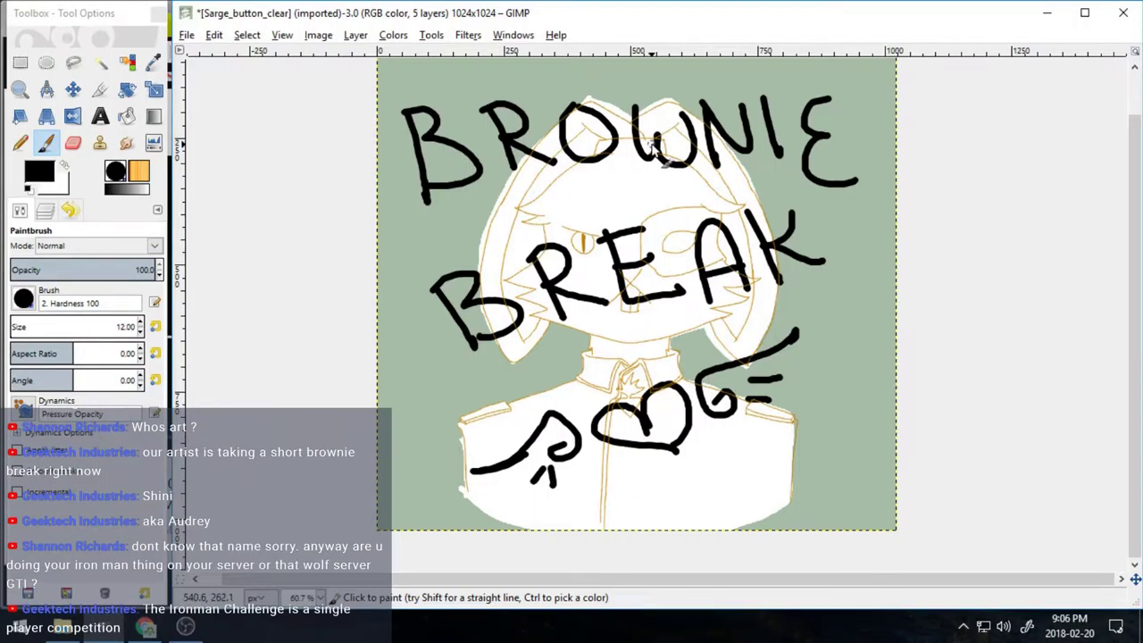
- Hand-letter BACK with a small heart after it, below the large heart on the text layer
click(658, 185)
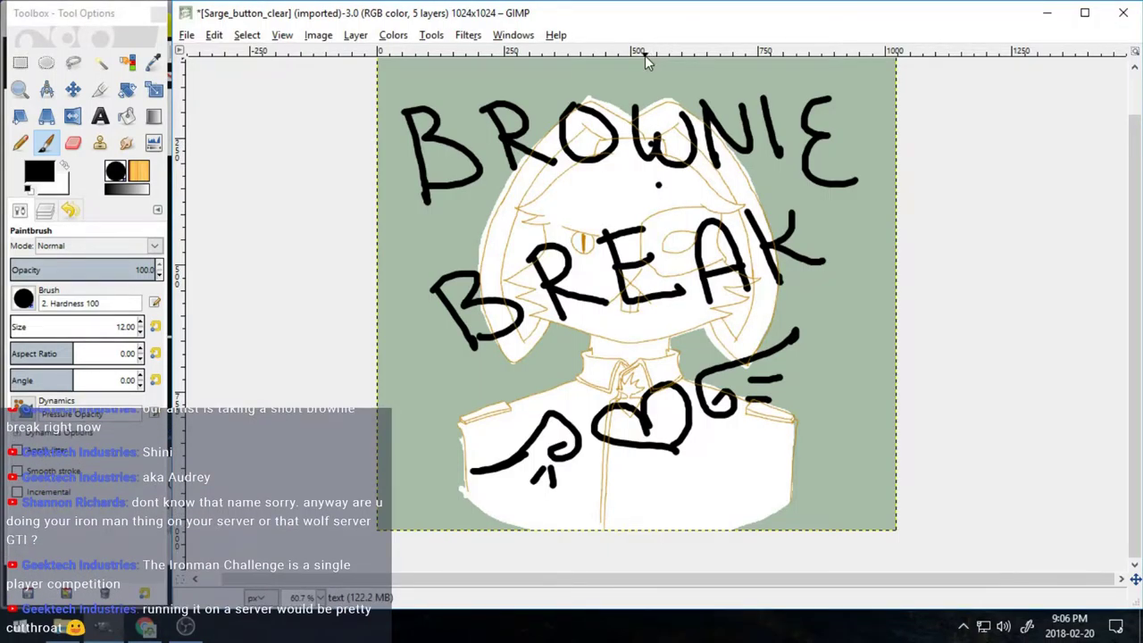
drag(619, 471, 635, 509)
drag(619, 471, 638, 504)
drag(662, 495, 689, 488)
drag(665, 482, 683, 477)
drag(714, 453, 743, 477)
drag(753, 434, 767, 460)
drag(793, 446, 797, 457)
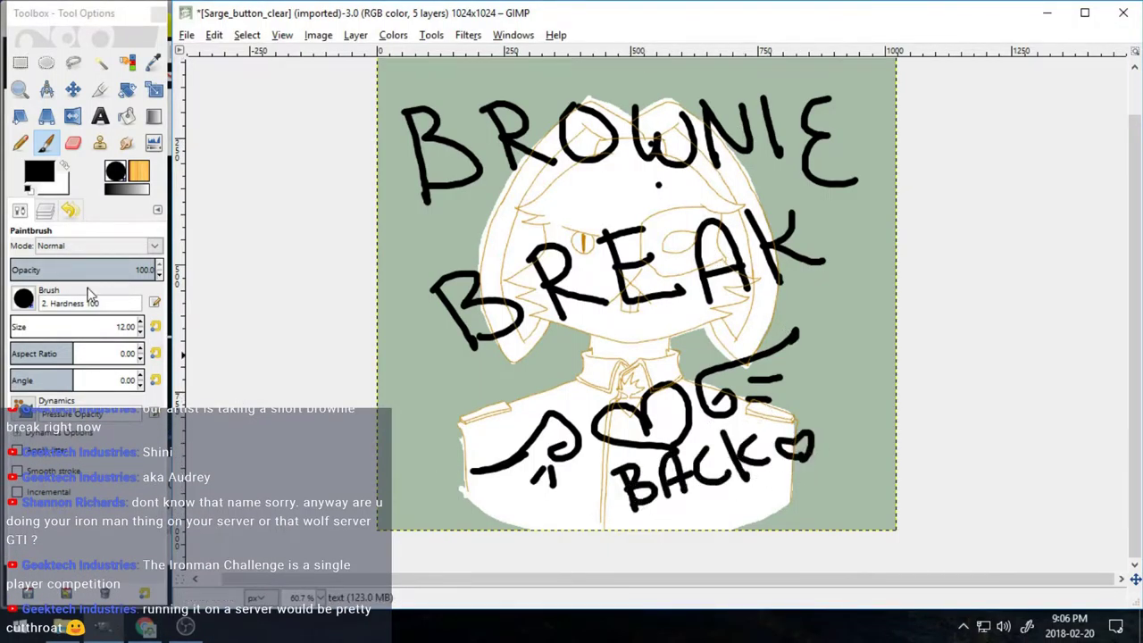
- Delete the text layer holding the break message
click(45, 210)
click(152, 595)
- Set the foreground colour back to the orange-brown used for the line art
click(20, 91)
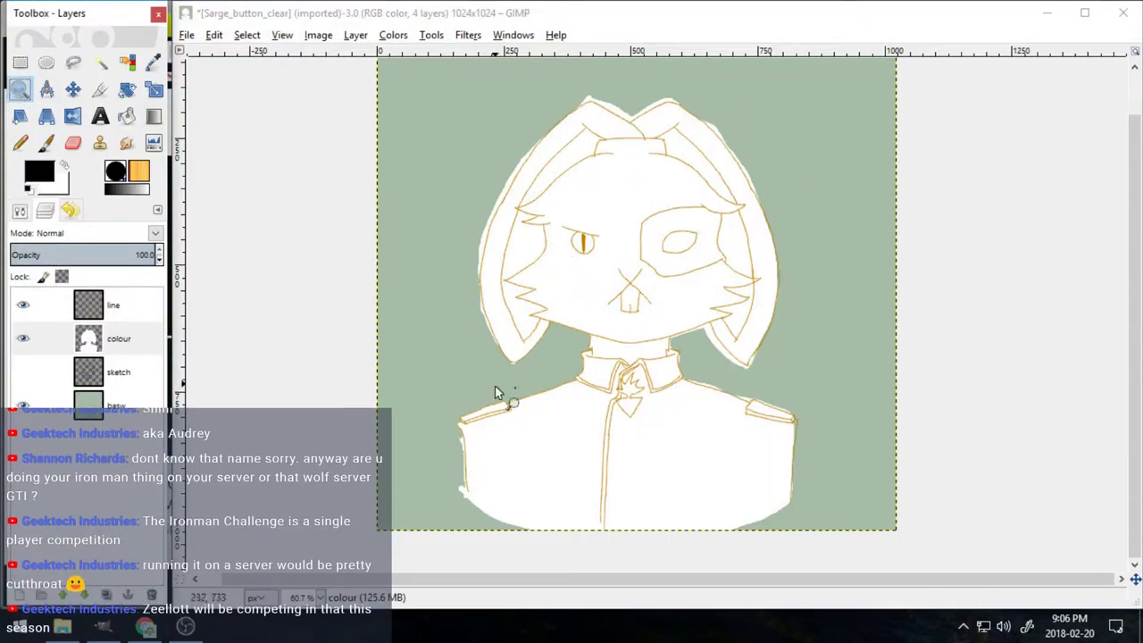
drag(444, 415, 489, 447)
click(40, 171)
click(428, 334)
click(440, 402)
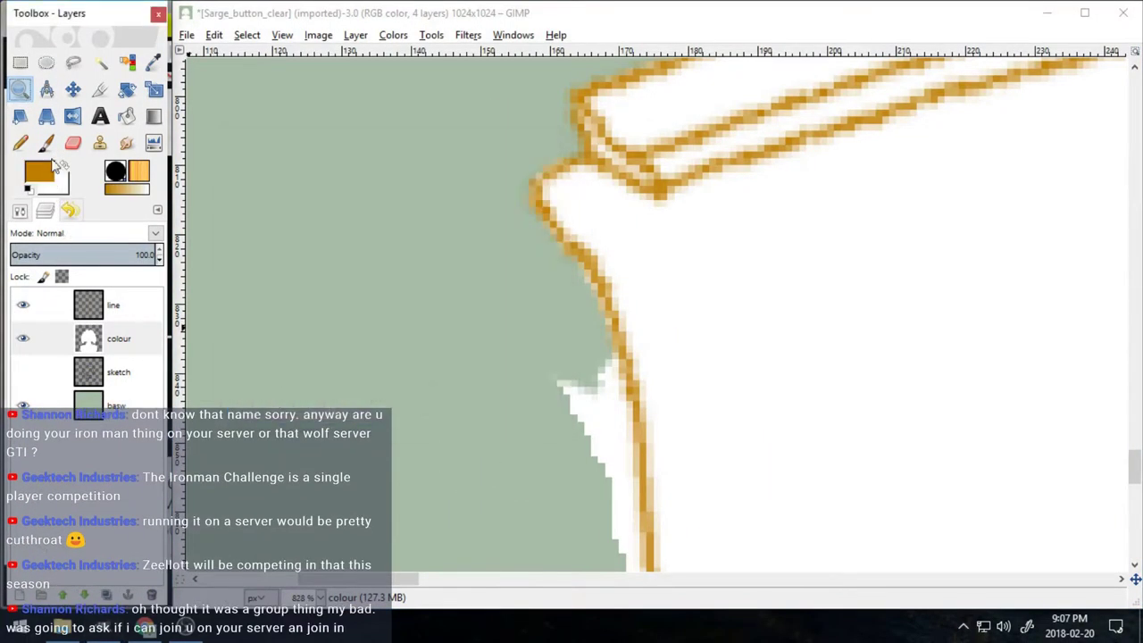
double_click(46, 143)
click(44, 211)
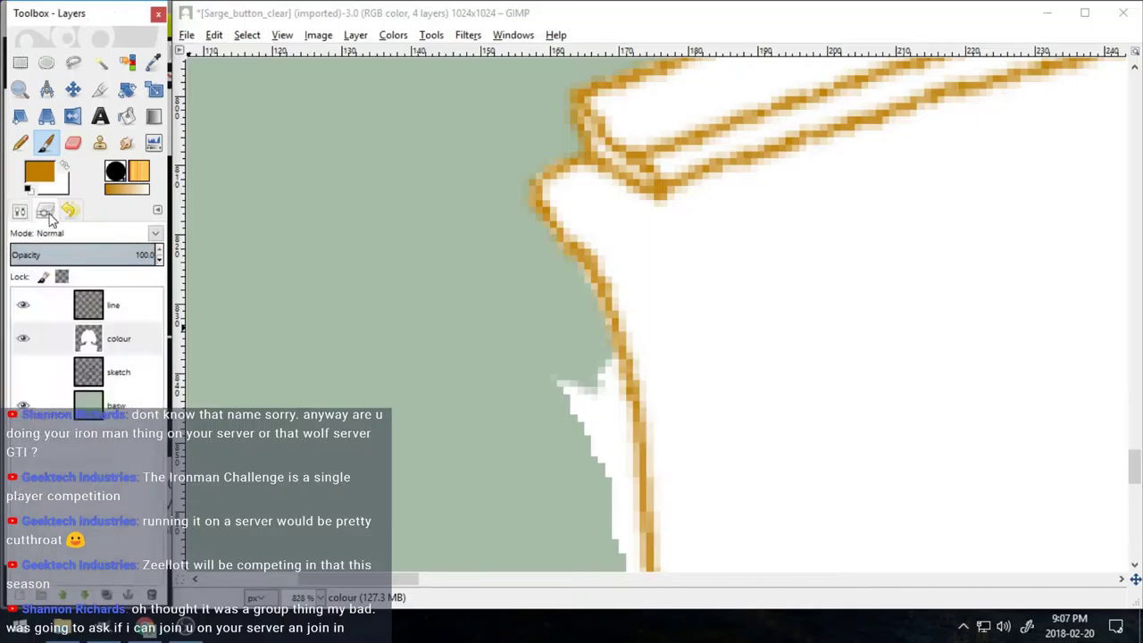
drag(570, 338, 604, 454)
key(ctrl+z)
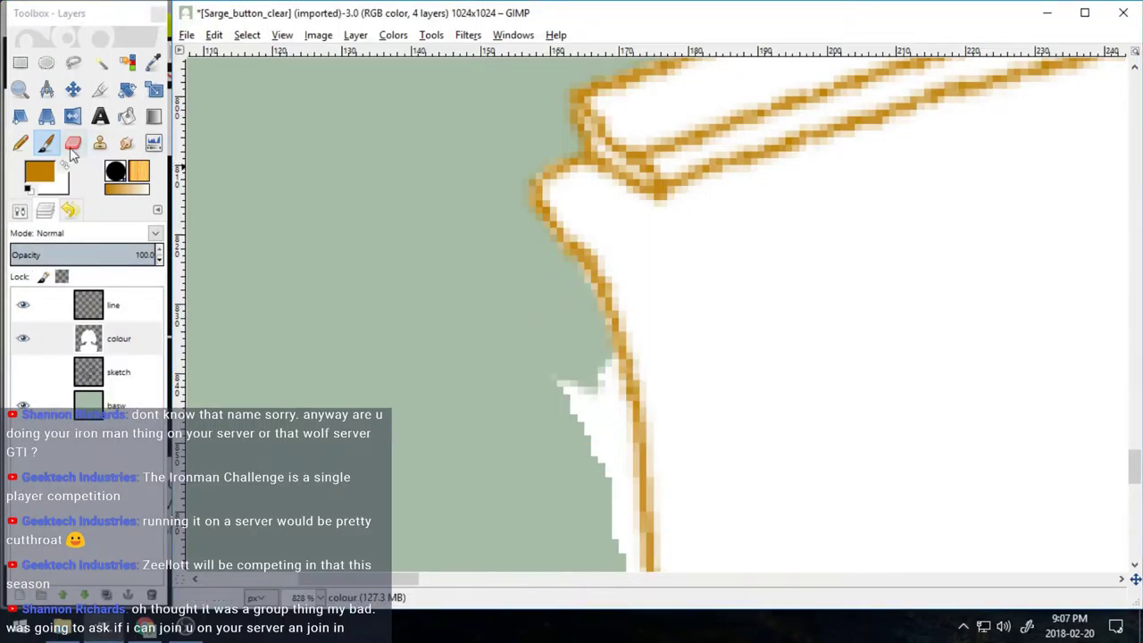
- Erase the white spill outside the left-hand body outline, from below the shoulder strap down to the lower end of the line
click(72, 145)
mouse_move(600, 359)
mouse_down()
mouse_move(611, 378)
mouse_move(608, 469)
mouse_up()
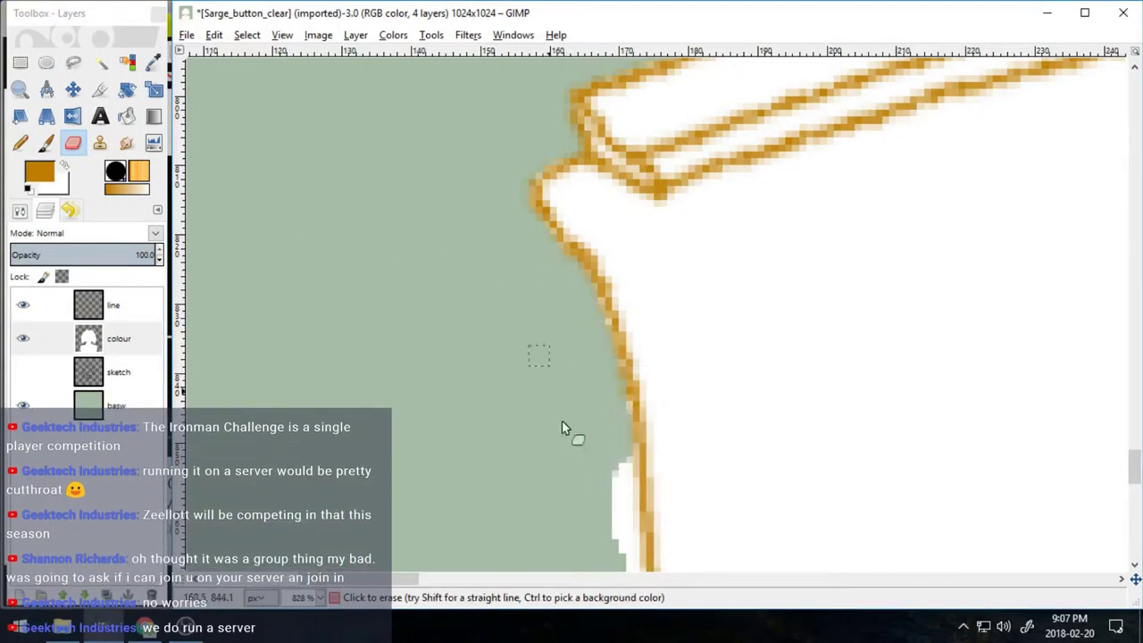
drag(623, 554, 621, 485)
drag(1133, 463, 1133, 487)
mouse_move(631, 268)
mouse_down()
mouse_move(632, 332)
mouse_move(648, 351)
mouse_move(638, 480)
mouse_up()
scroll(912, 467, down, 3)
drag(1134, 511, 1132, 529)
click(667, 359)
- Erase the white spill outside the right-hand body outline and paint white into the green gap inside it below the shoulder strap
drag(417, 579, 966, 580)
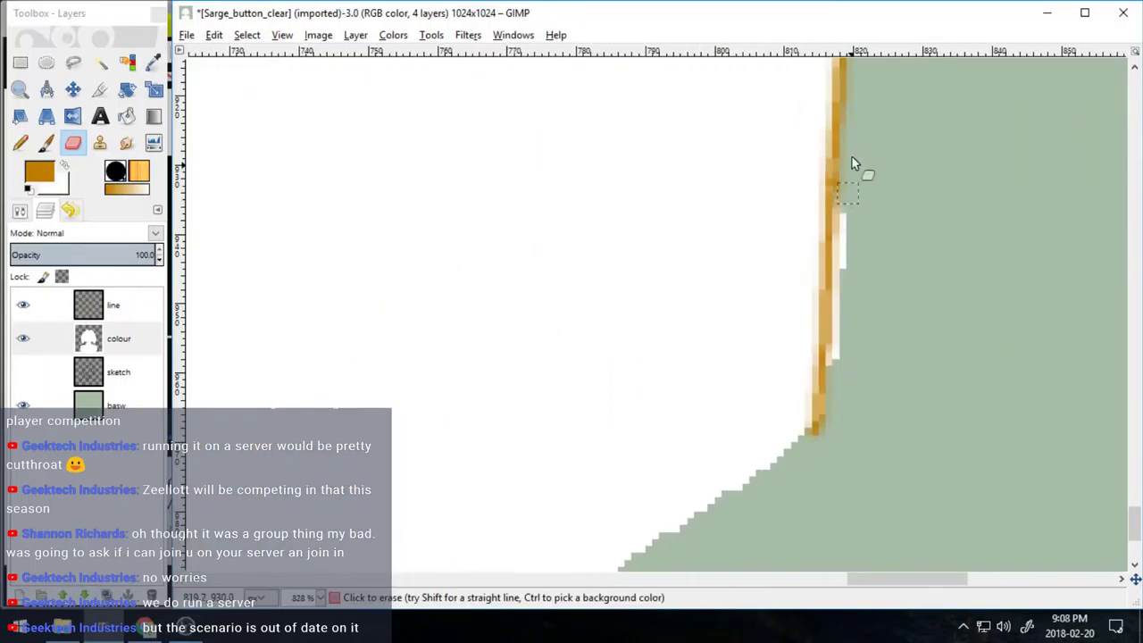
drag(852, 157, 842, 367)
drag(1132, 520, 1132, 457)
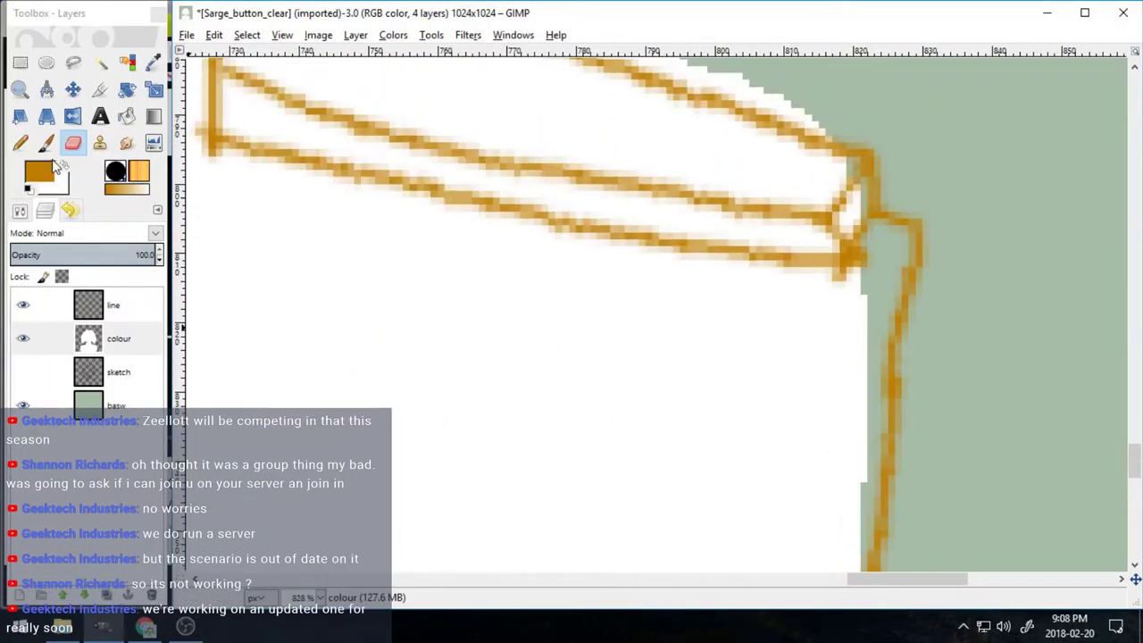
click(65, 165)
click(45, 143)
mouse_move(856, 204)
mouse_down()
mouse_move(896, 326)
mouse_move(866, 482)
mouse_up()
drag(1134, 462, 1134, 487)
mouse_move(878, 159)
mouse_down()
mouse_move(850, 260)
mouse_move(840, 565)
mouse_up()
click(72, 142)
click(883, 338)
- On the line layer, erase the stray line ends at the outer corner of the right shoulder strap
drag(1132, 481, 1133, 453)
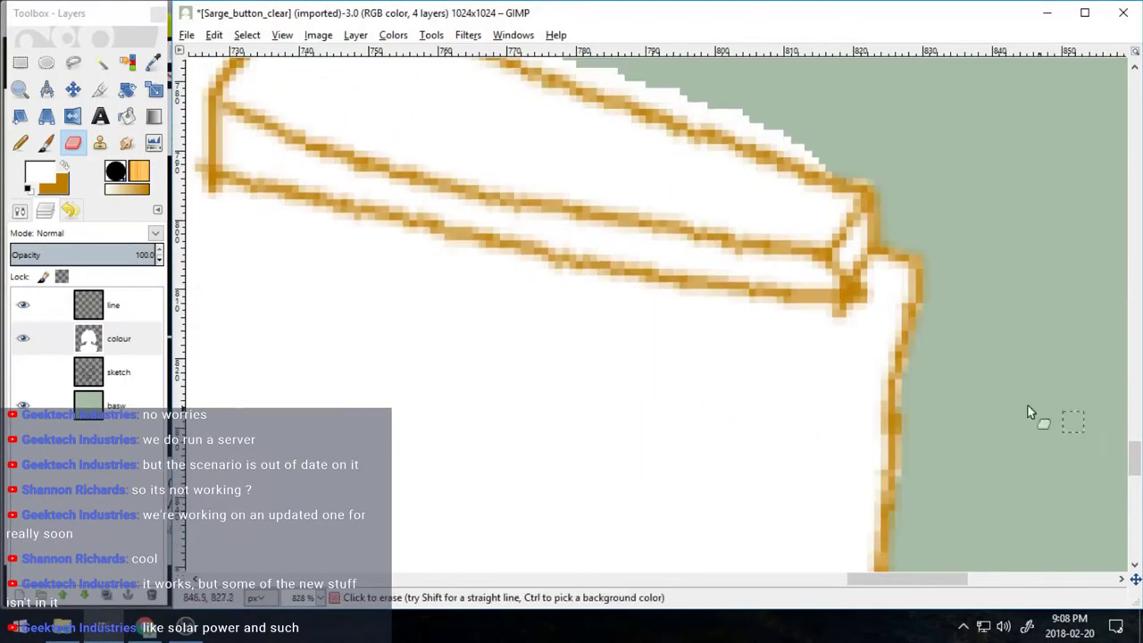
scroll(867, 179, up, 2)
click(100, 308)
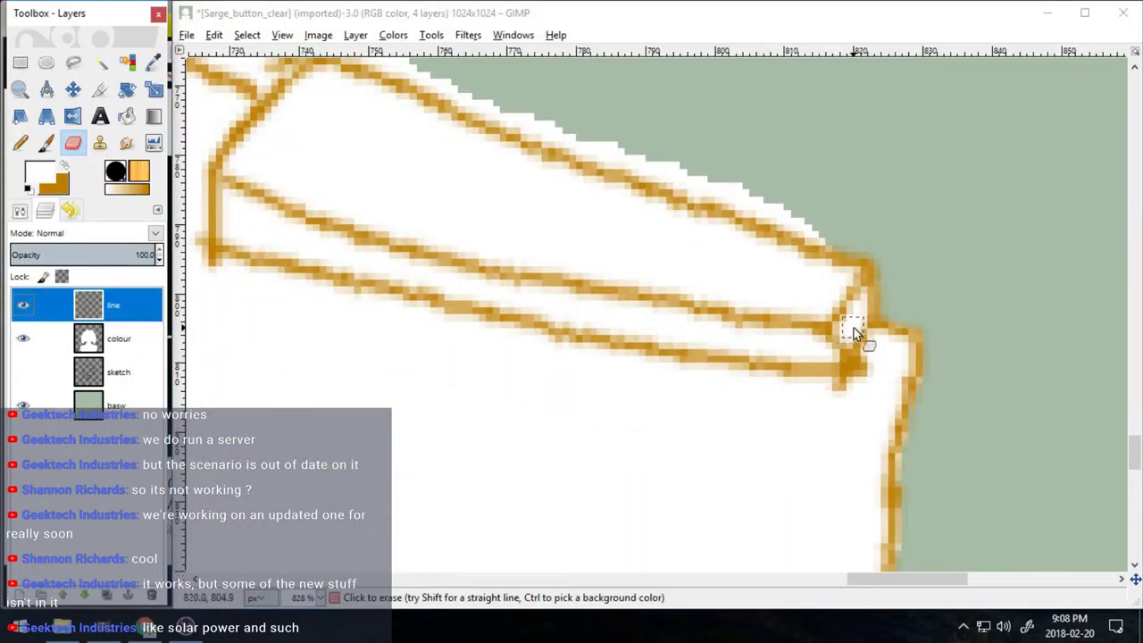
click(853, 332)
drag(867, 375, 825, 389)
drag(895, 580, 861, 579)
click(482, 268)
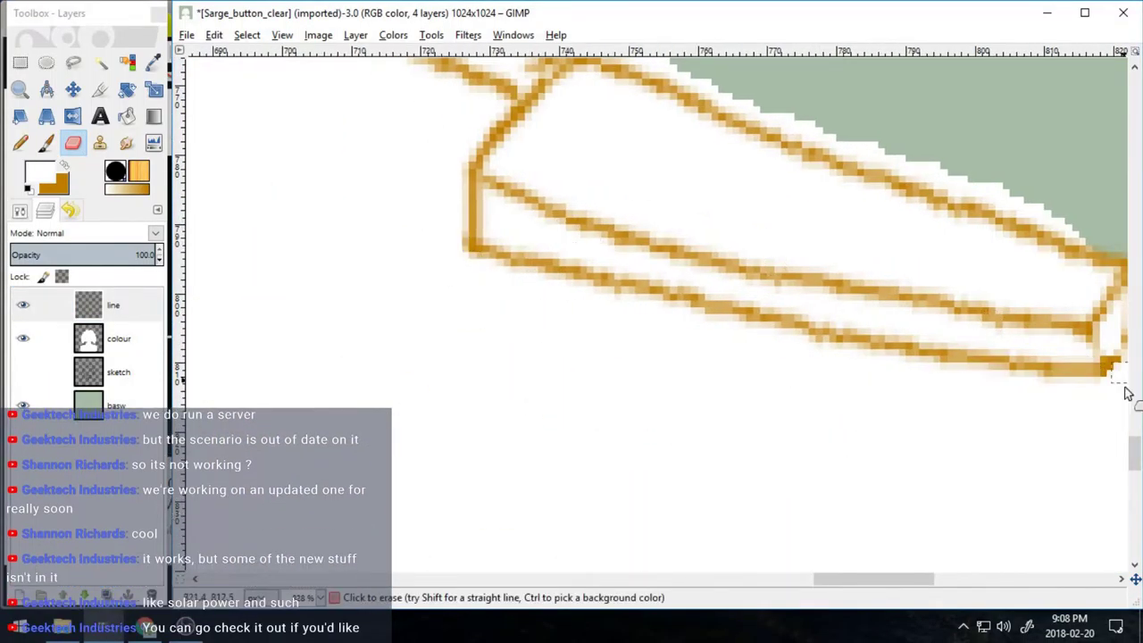
- On the colour layer, erase the white spill above the right shoulder strap and along the shoulder line towards the neck
scroll(1127, 393, up, 4)
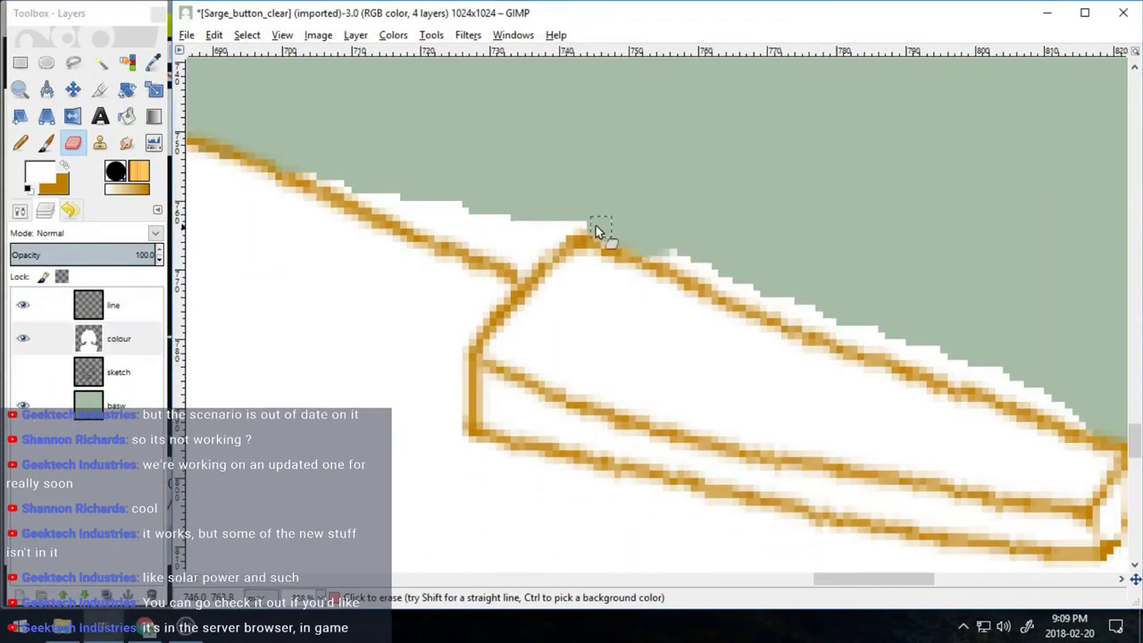
mouse_move(596, 225)
mouse_down()
mouse_move(972, 351)
mouse_move(999, 380)
mouse_move(918, 358)
mouse_up()
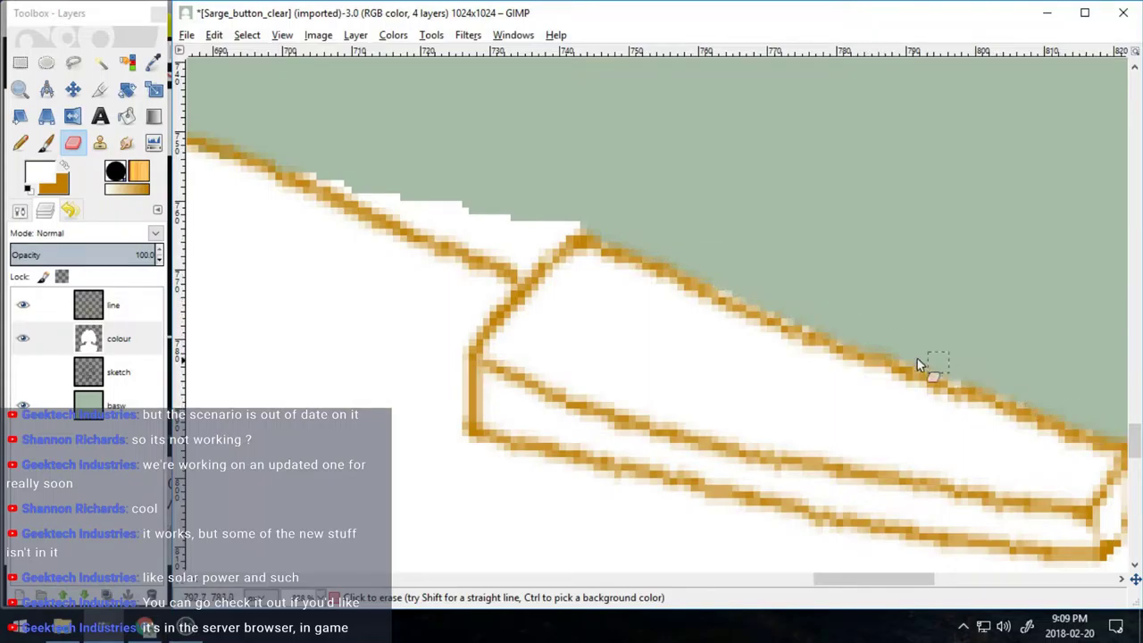
scroll(637, 352, left, 5)
drag(715, 184, 886, 253)
scroll(819, 576, left, 5)
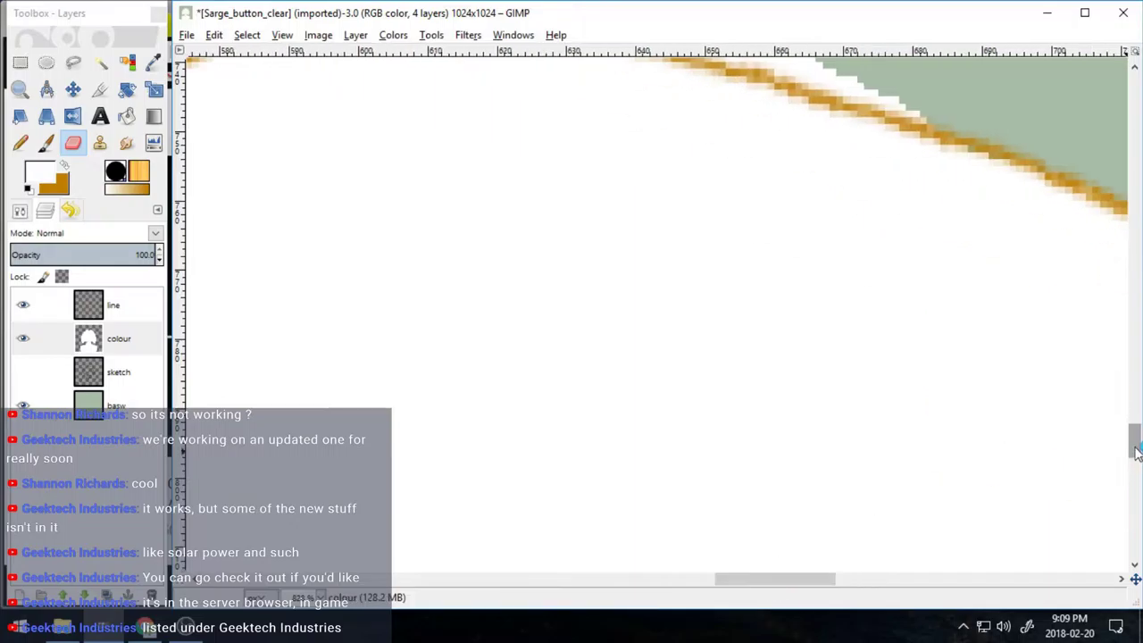
scroll(1135, 453, up, 4)
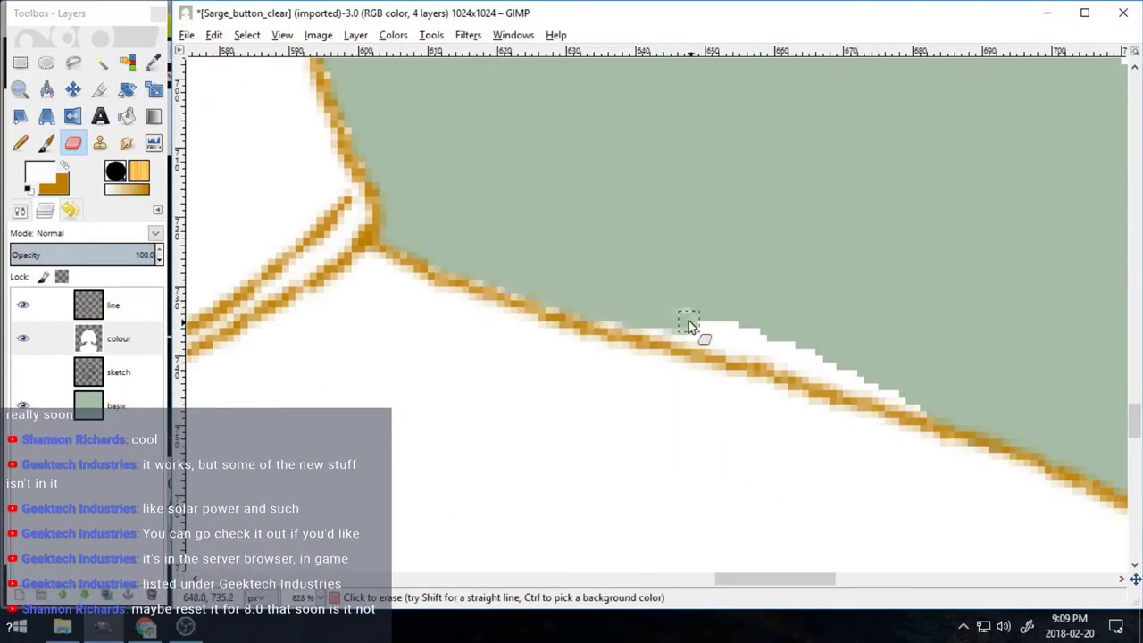
mouse_move(689, 320)
mouse_down()
mouse_move(712, 340)
mouse_move(936, 393)
mouse_up()
- Touch up the white at the collar corner and erase the spill outside the right side of the neck
scroll(1132, 404, up, 6)
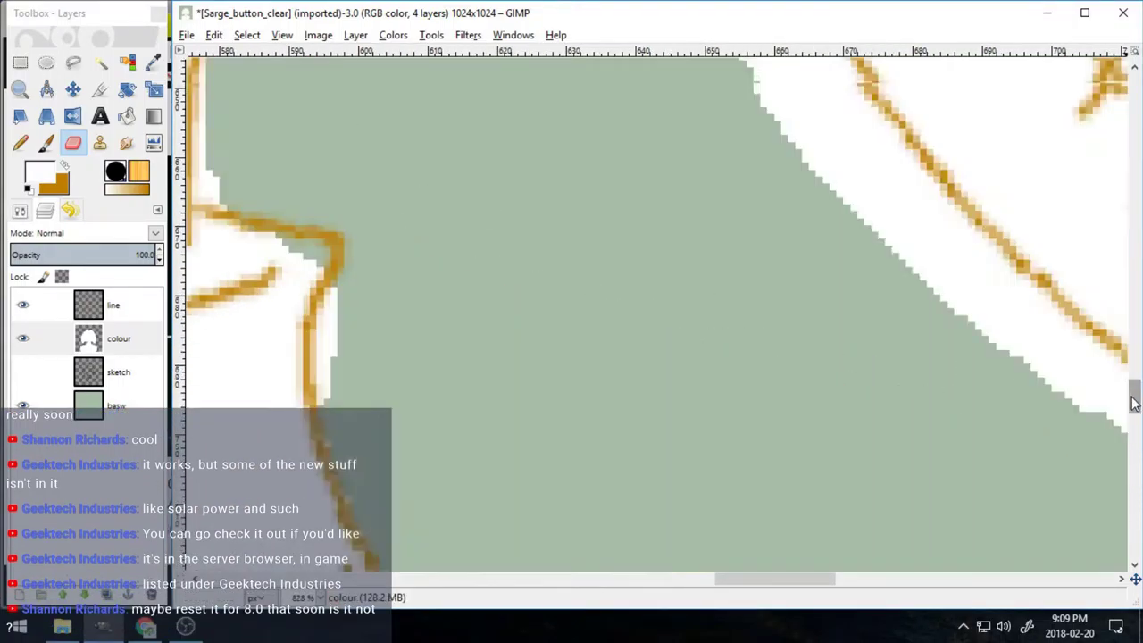
scroll(1133, 404, down, 2)
scroll(722, 579, left, 4)
key(p)
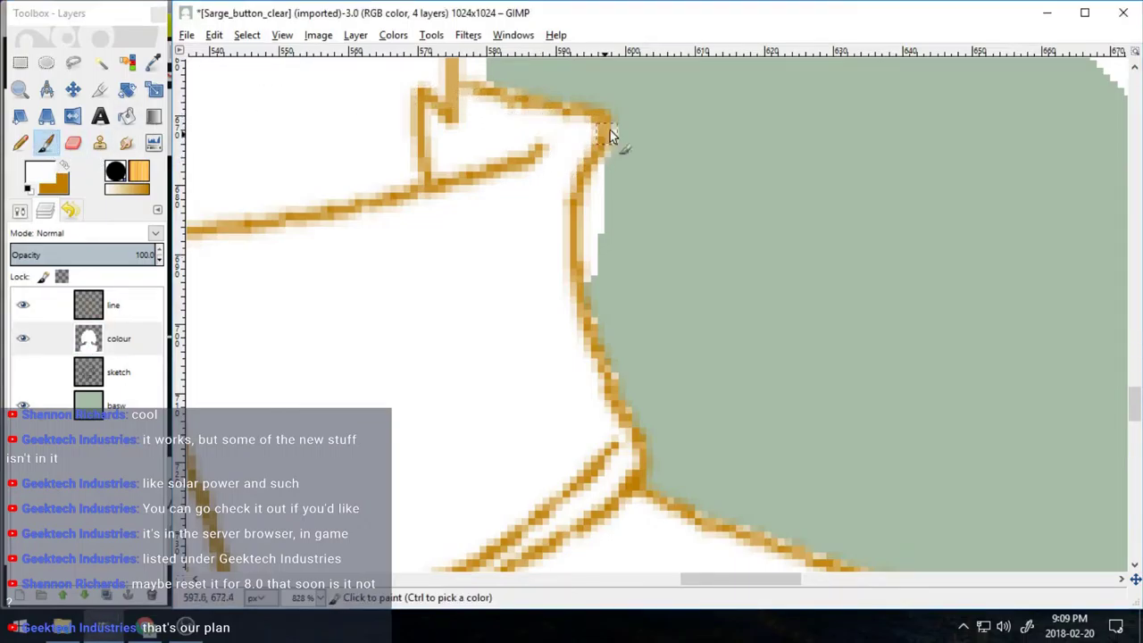
drag(588, 291, 597, 337)
key(shift+e)
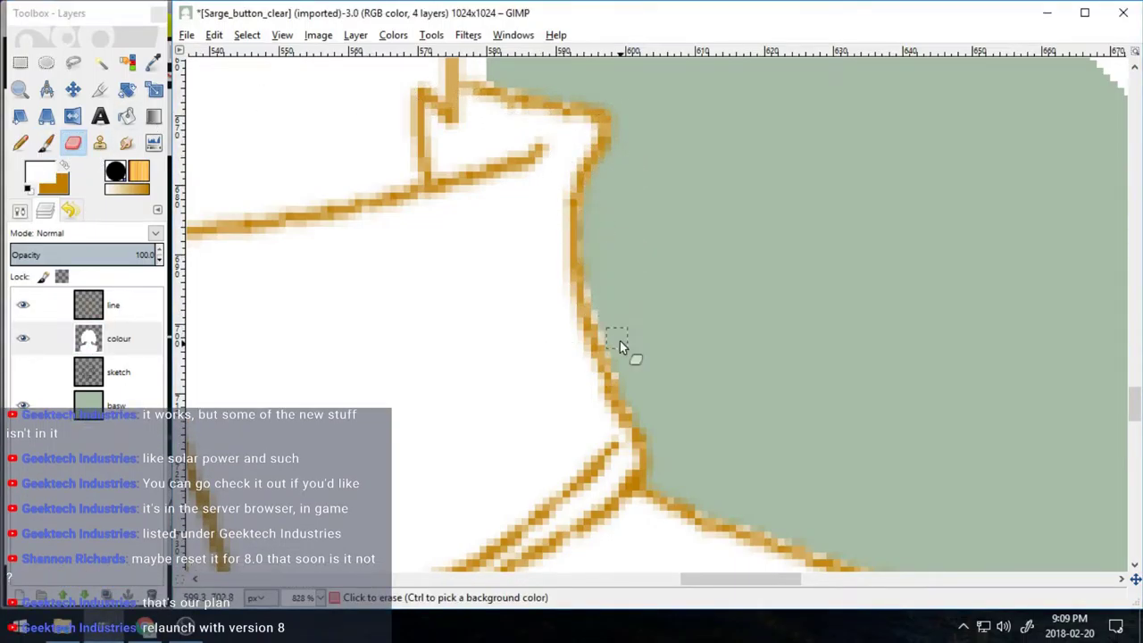
- Erase the white spill below the jaw line and along the upper inner edge of the hanging right ear
scroll(1127, 375, up, 2)
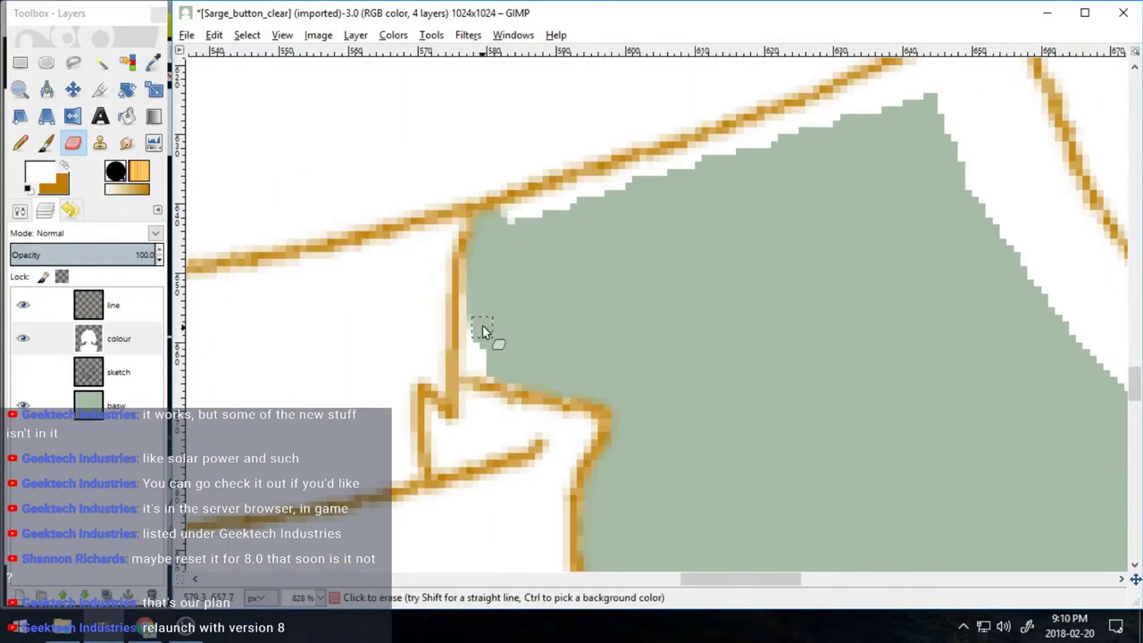
drag(602, 188, 910, 90)
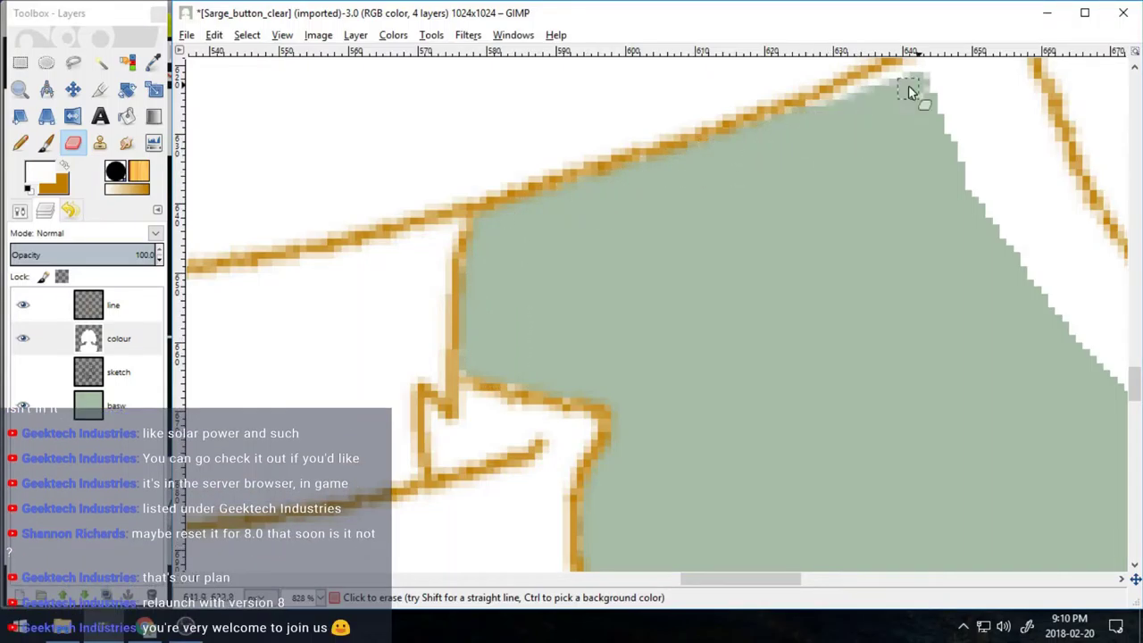
scroll(786, 548, up, 2)
scroll(614, 323, right, 2)
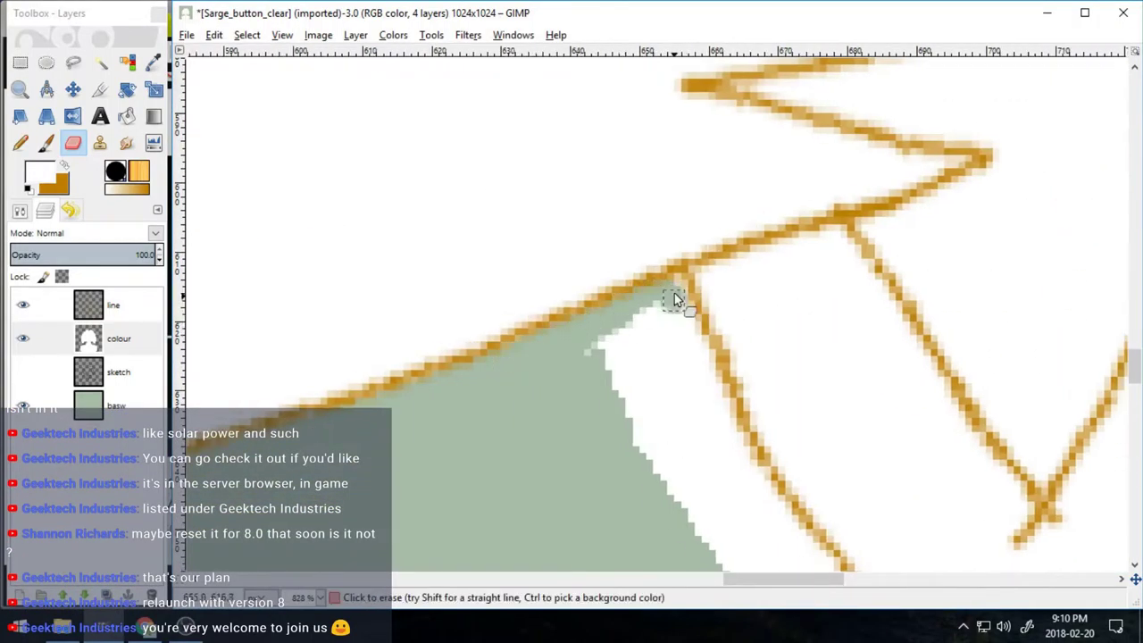
drag(660, 368, 615, 367)
drag(699, 373, 750, 494)
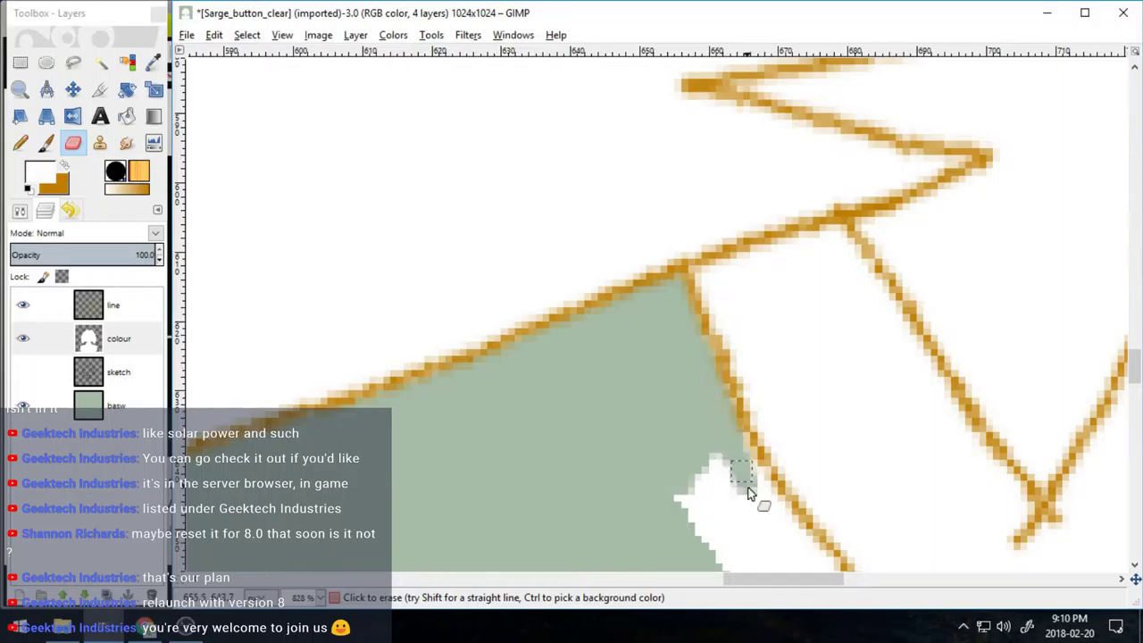
mouse_move(814, 563)
mouse_down()
mouse_move(681, 497)
mouse_move(728, 567)
mouse_move(863, 592)
mouse_up()
- Erase the white spill around the lower part of the hanging ear, down to its pointed tip and up the outer side
click(94, 297)
scroll(765, 510, down, 5)
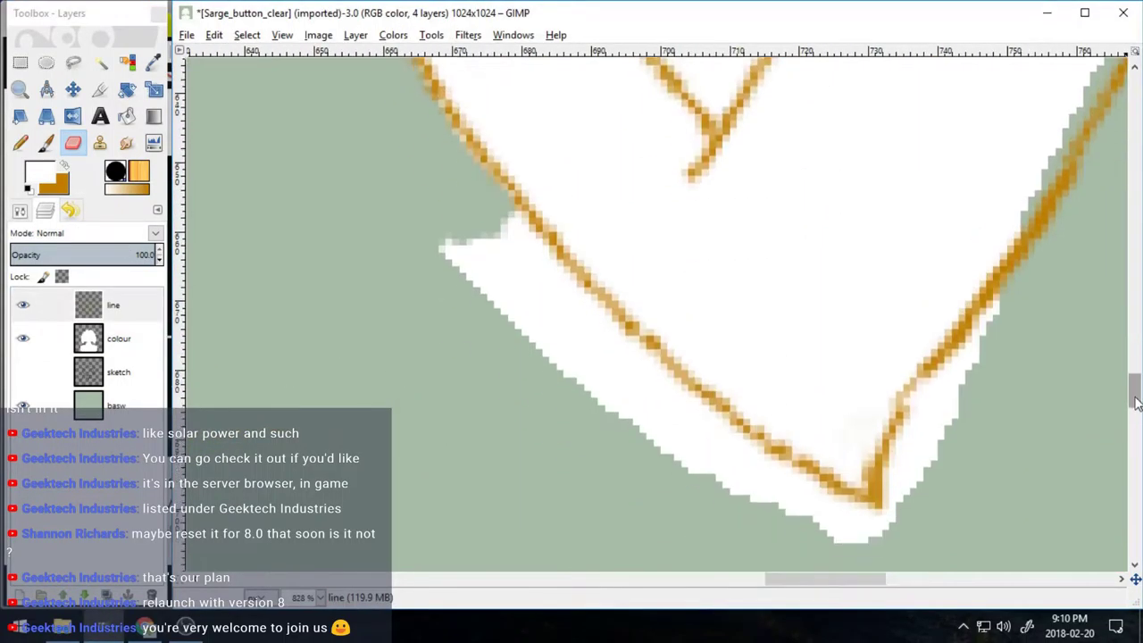
click(107, 339)
mouse_move(530, 273)
mouse_down()
mouse_move(602, 313)
mouse_move(582, 321)
mouse_move(596, 382)
mouse_up()
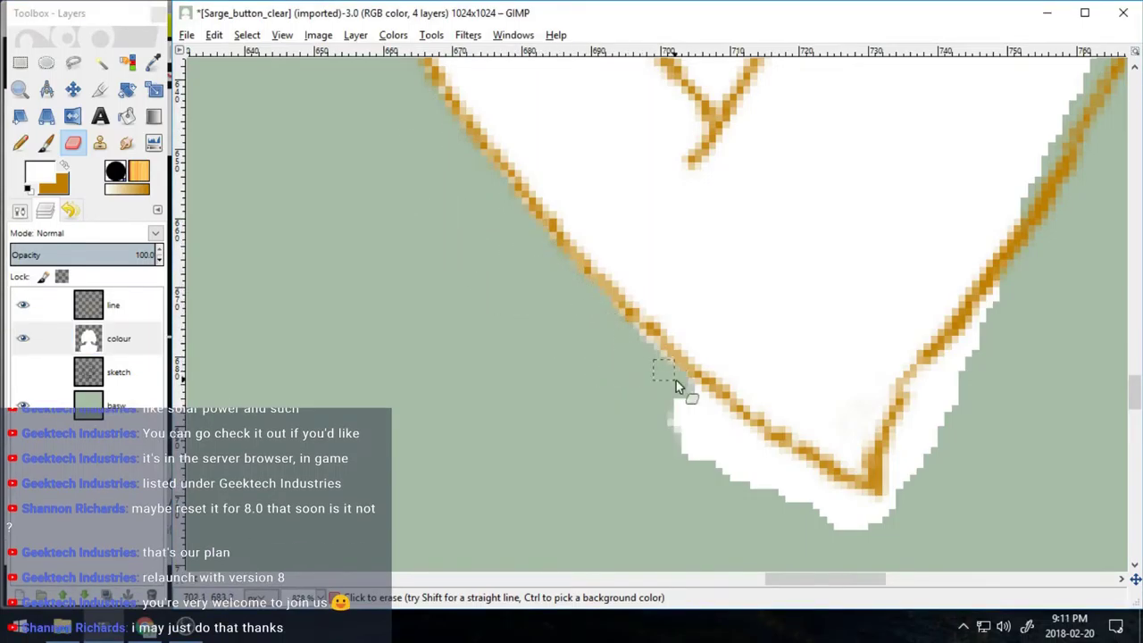
mouse_move(676, 381)
mouse_down()
mouse_move(691, 450)
mouse_move(802, 499)
mouse_move(750, 439)
mouse_move(873, 537)
mouse_up()
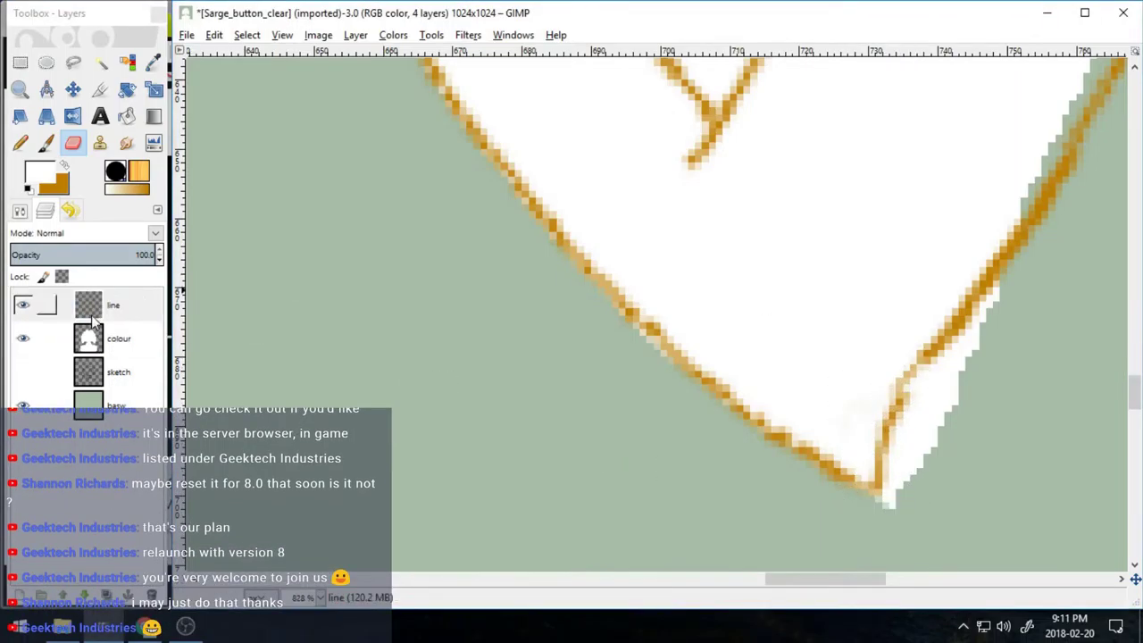
scroll(768, 349, right, 3)
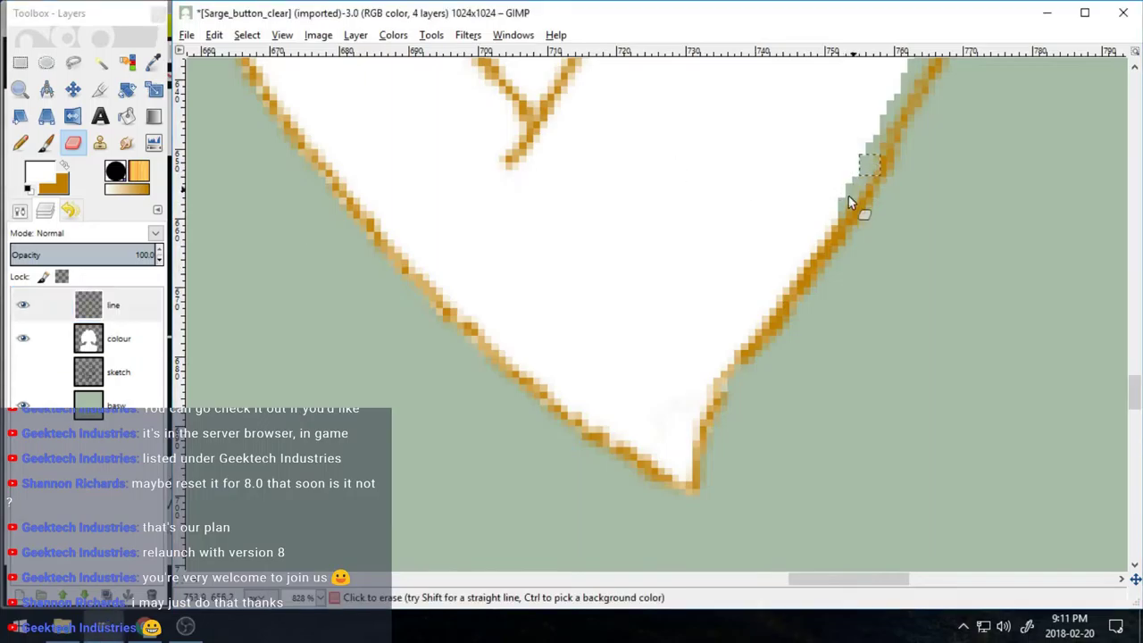
- Paint white into the green gaps inside the lower outer edge of the hanging ear
key(p)
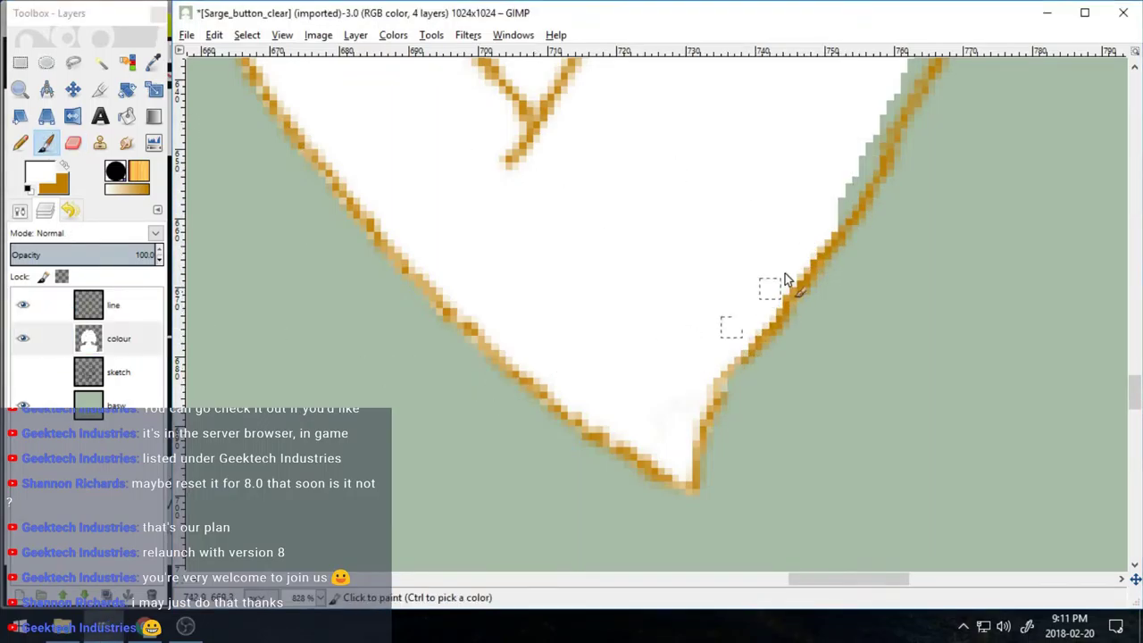
mouse_move(811, 214)
mouse_down()
mouse_move(845, 219)
mouse_move(875, 151)
mouse_up()
drag(846, 577, 869, 577)
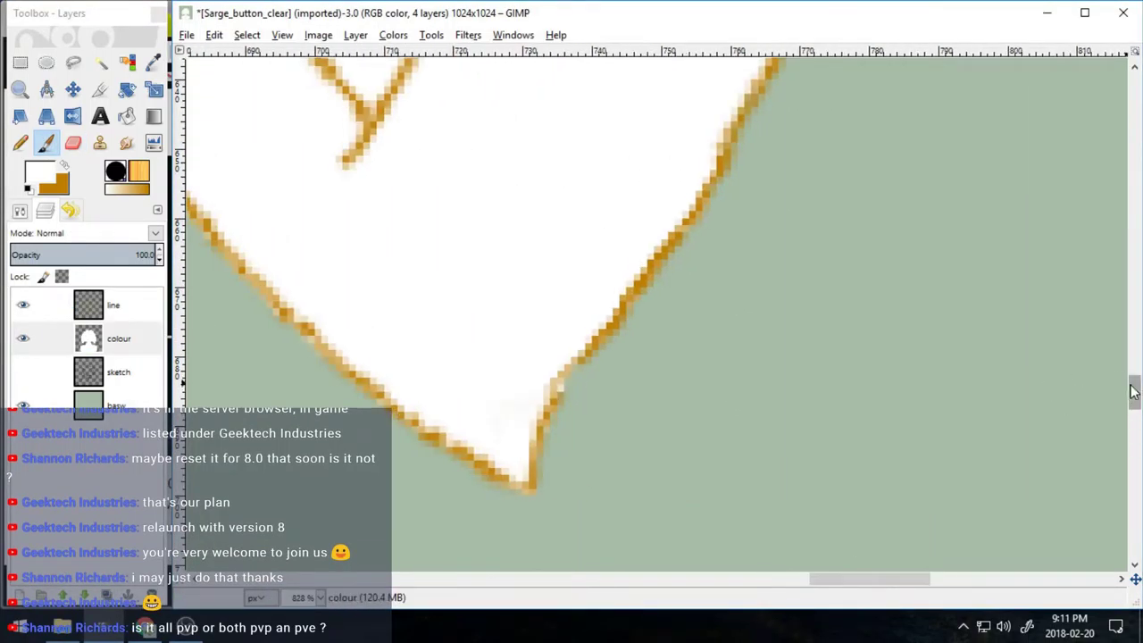
drag(1131, 390, 1131, 360)
drag(892, 196, 893, 131)
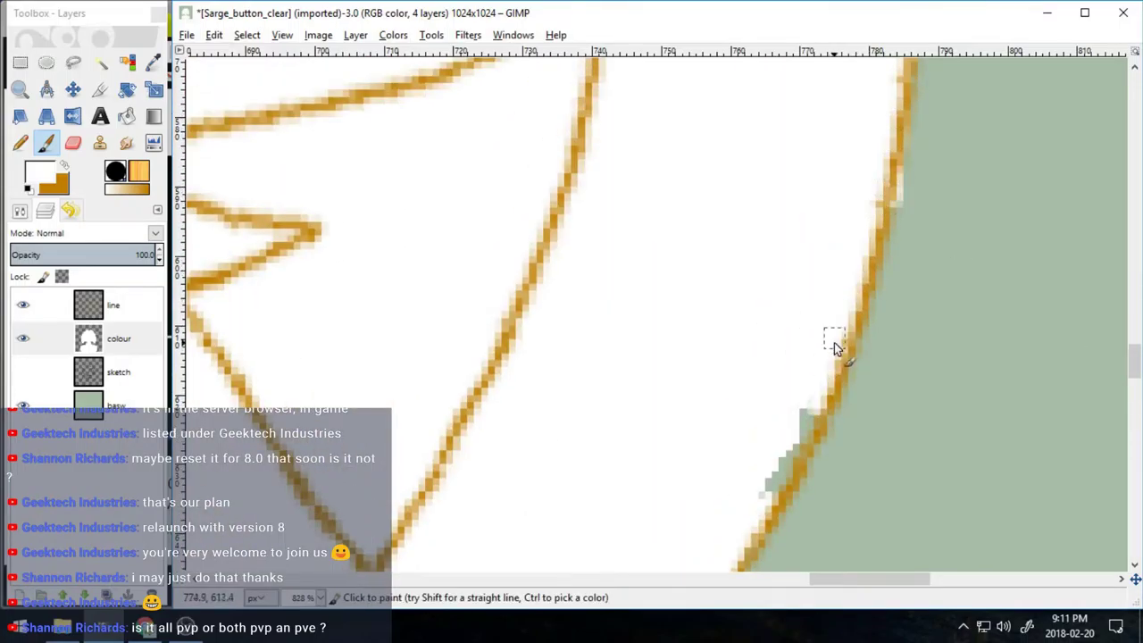
- Clean up the white along the middle of the ear's outer edge and erase the ear line crossing the fur tuft
key(shift+e)
scroll(944, 462, up, 8)
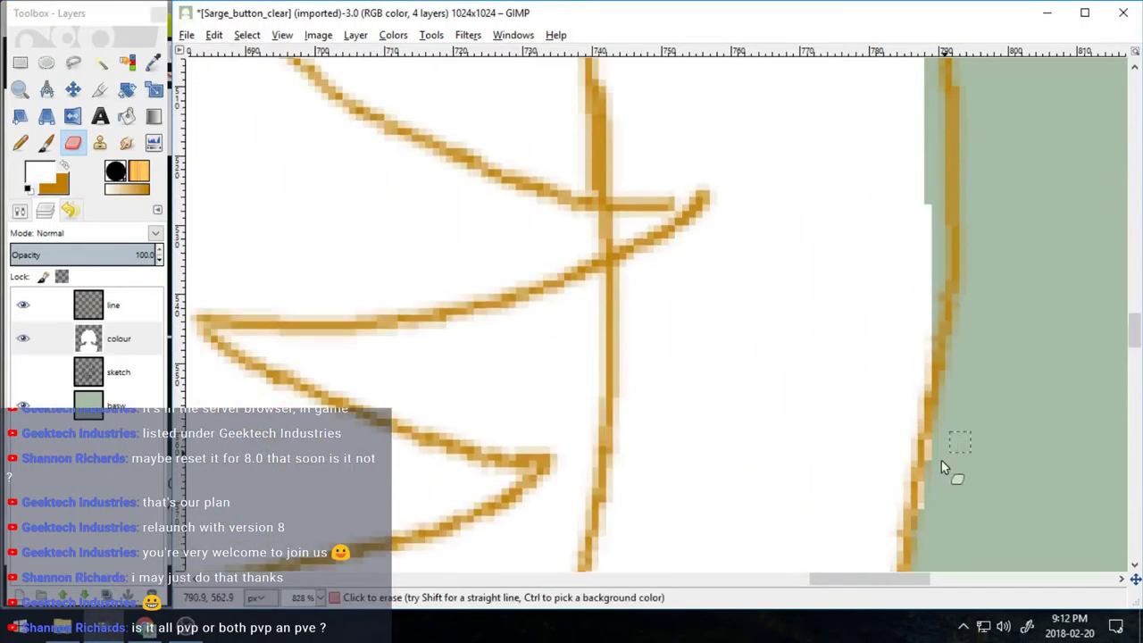
drag(932, 86, 943, 323)
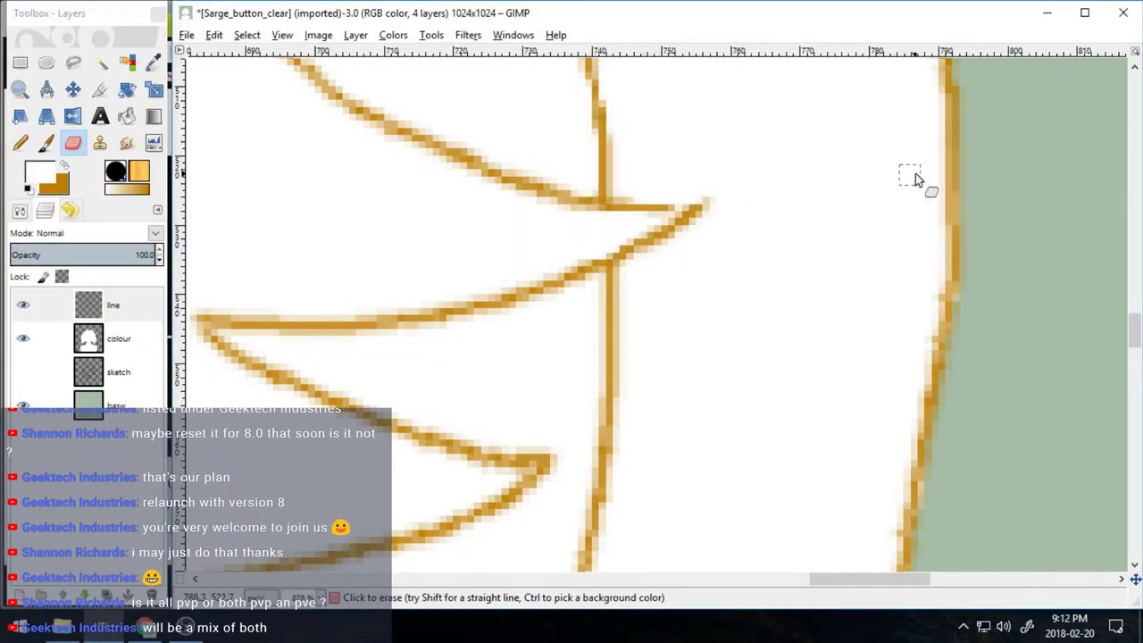
- Paint white into the remaining gaps inside the outer edge of the ear, above the fur tuft
scroll(710, 367, up, 8)
key(p)
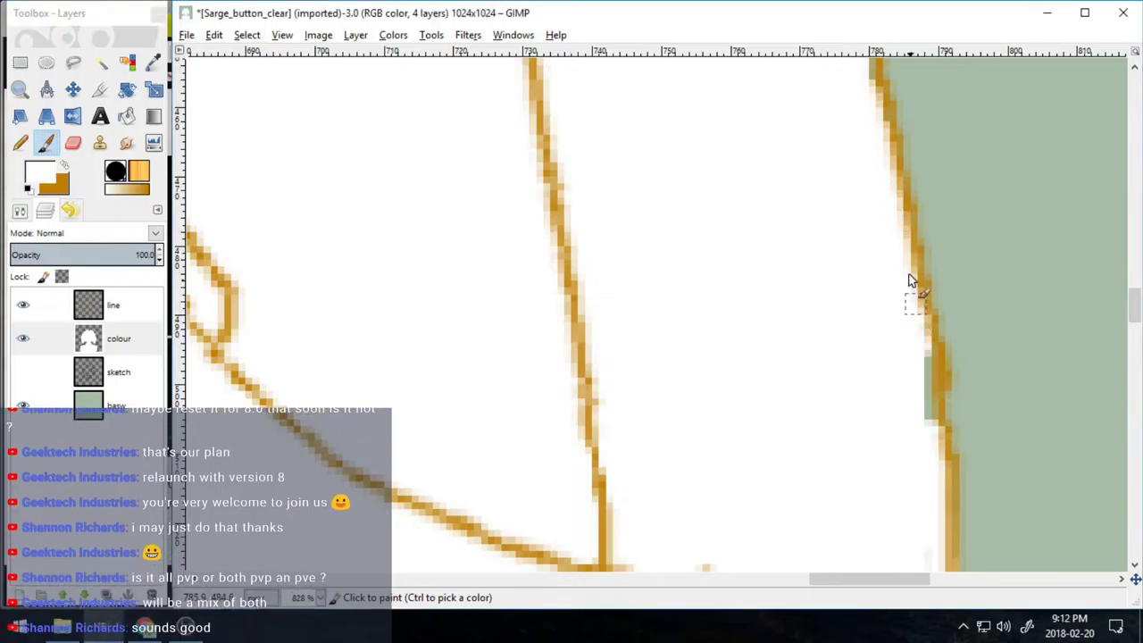
drag(1136, 305, 1136, 270)
drag(779, 289, 863, 570)
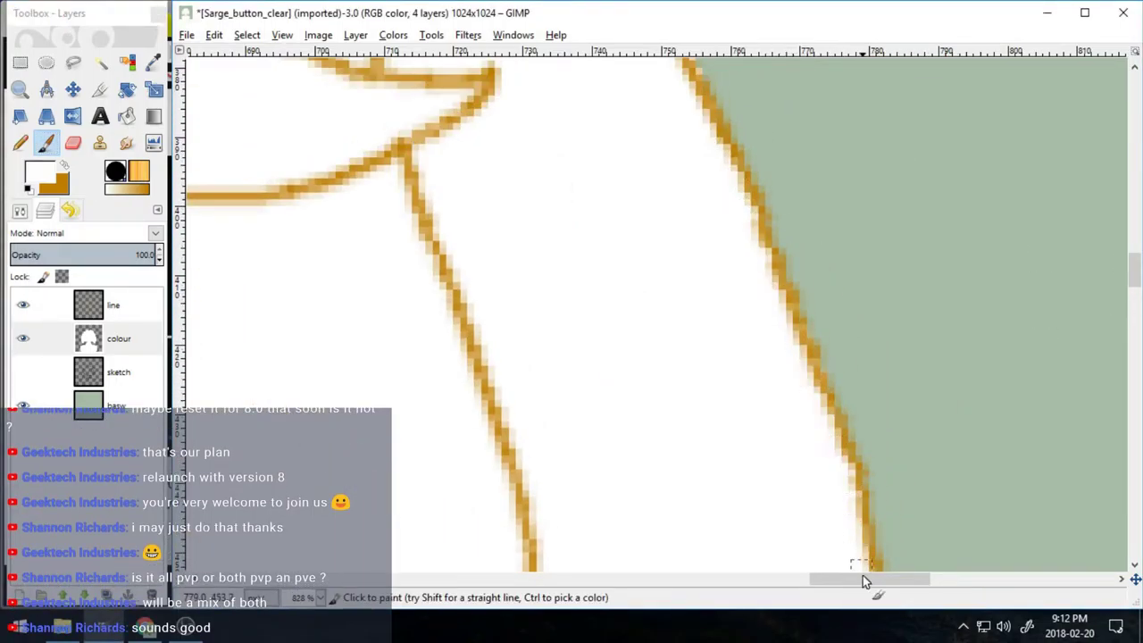
- Erase the white spill outside the upper outer edge of the right ear
drag(1135, 271, 1134, 242)
click(73, 143)
mouse_move(520, 65)
mouse_down()
mouse_move(537, 70)
mouse_move(547, 171)
mouse_up()
drag(715, 470, 625, 323)
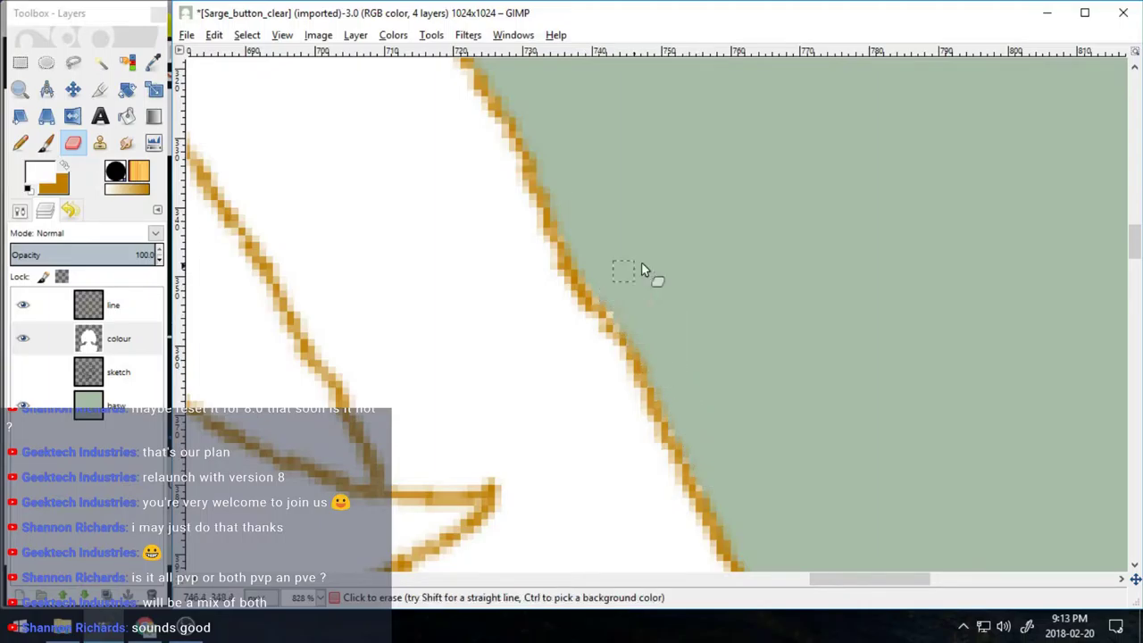
drag(1132, 246, 1131, 214)
drag(871, 579, 830, 579)
drag(474, 59, 551, 150)
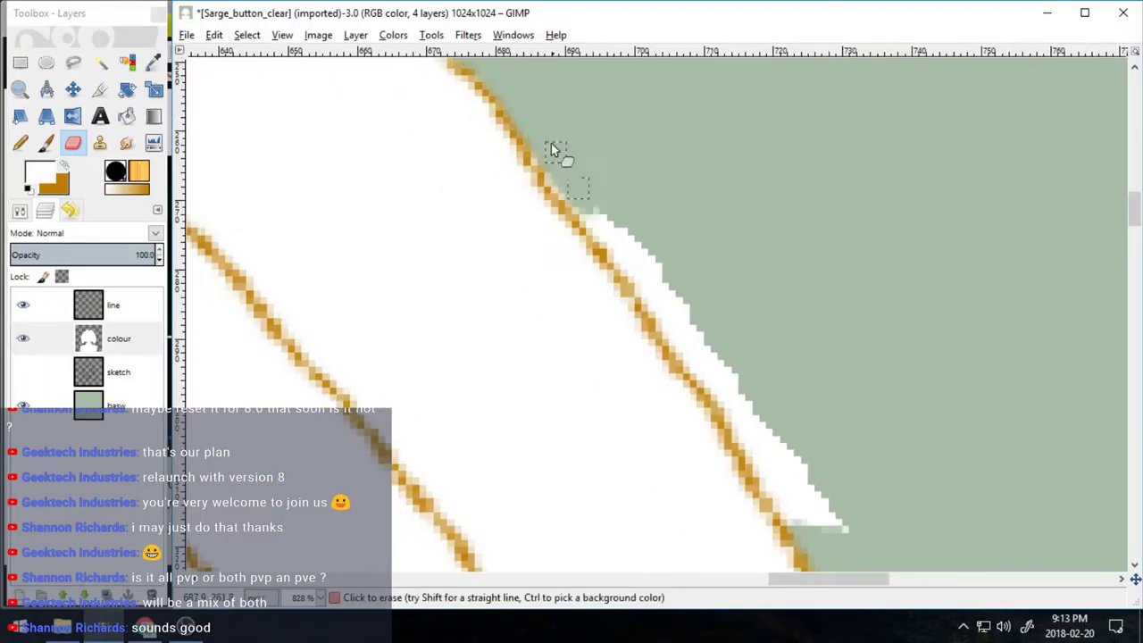
mouse_move(600, 221)
mouse_down()
mouse_move(634, 248)
mouse_move(739, 413)
mouse_up()
drag(764, 472, 866, 554)
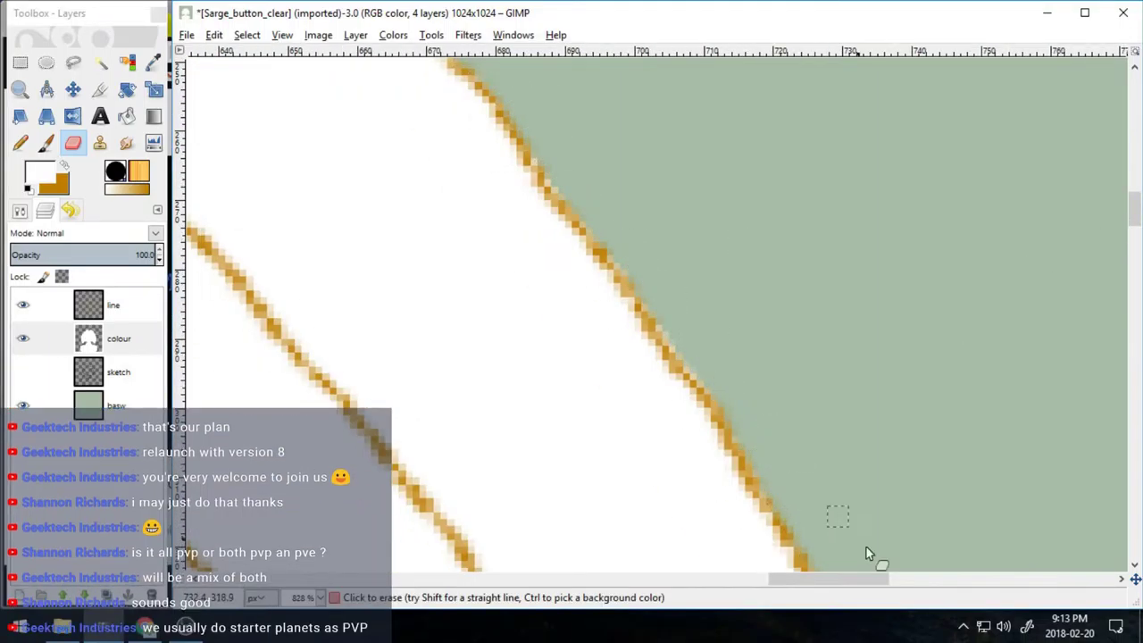
- Erase the white spill from the ear's upper slope over its crest and down the inner slope towards the head
drag(1133, 215, 1133, 193)
drag(849, 578, 809, 579)
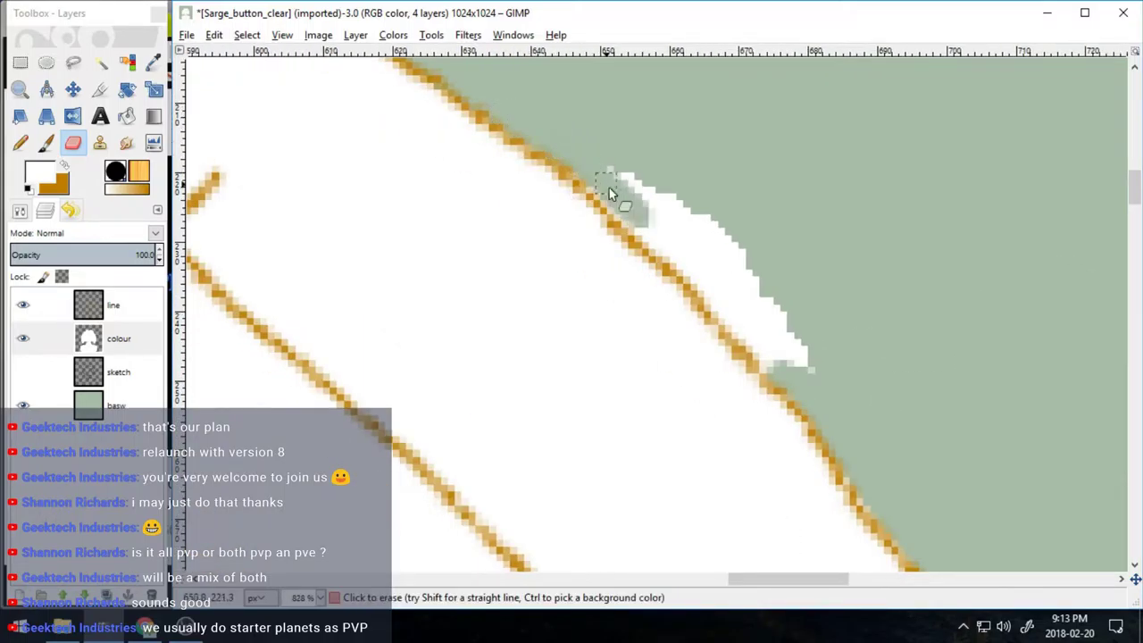
mouse_move(609, 189)
mouse_down()
mouse_move(727, 312)
mouse_move(645, 181)
mouse_move(732, 275)
mouse_up()
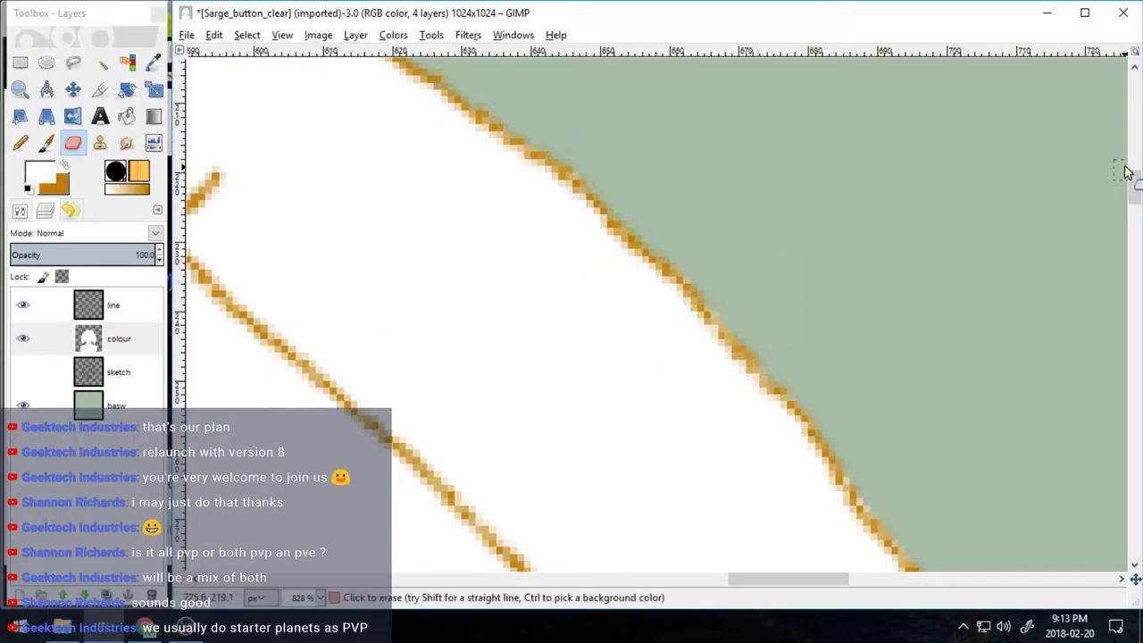
drag(1134, 183, 1134, 165)
drag(804, 578, 735, 579)
mouse_move(536, 99)
mouse_down()
mouse_move(599, 81)
mouse_move(603, 106)
mouse_up()
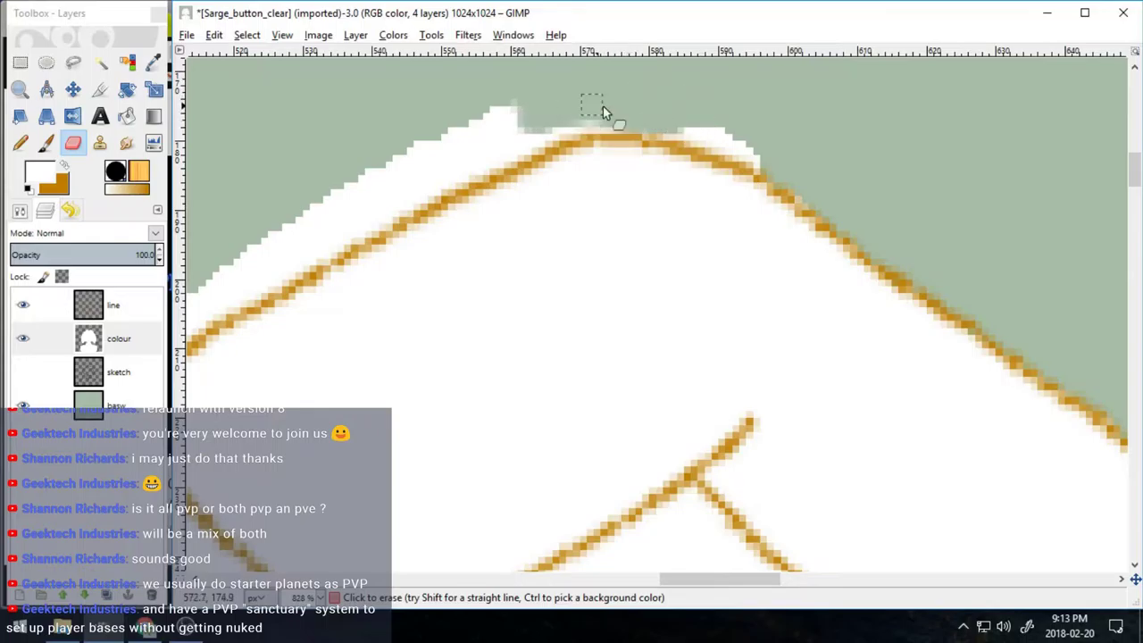
drag(730, 581, 681, 580)
mouse_move(879, 125)
mouse_down()
mouse_move(902, 105)
mouse_move(824, 182)
mouse_move(729, 202)
mouse_move(577, 322)
mouse_up()
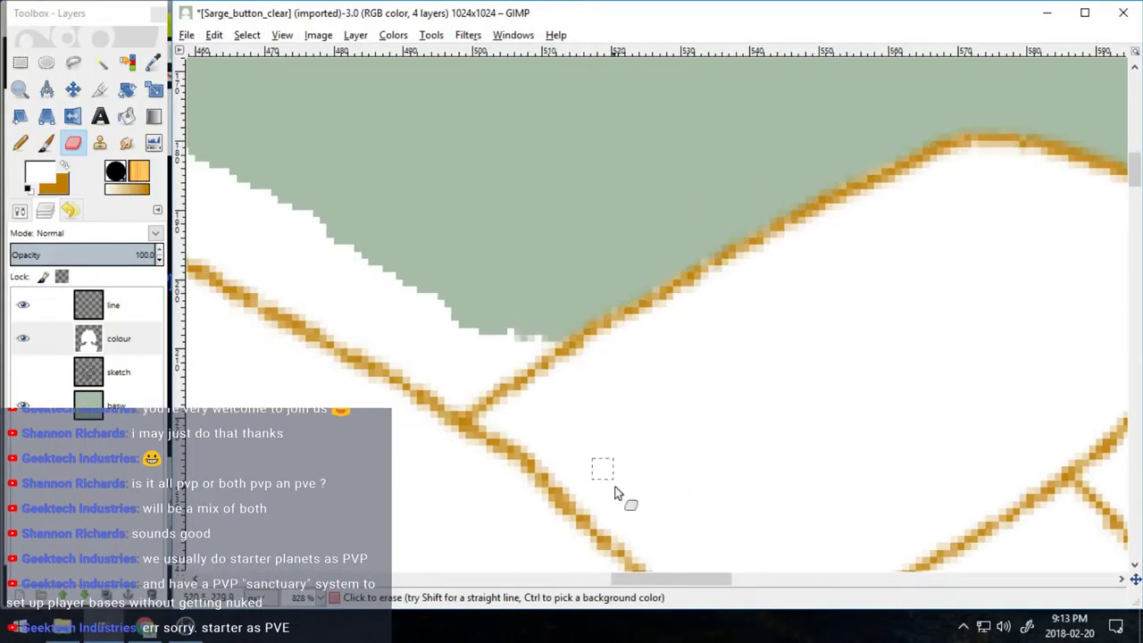
- Erase the white spill outside the left ear's inner slope, from the head junction up to the ear's crest
drag(670, 579, 619, 579)
drag(874, 322, 874, 398)
drag(332, 106, 399, 135)
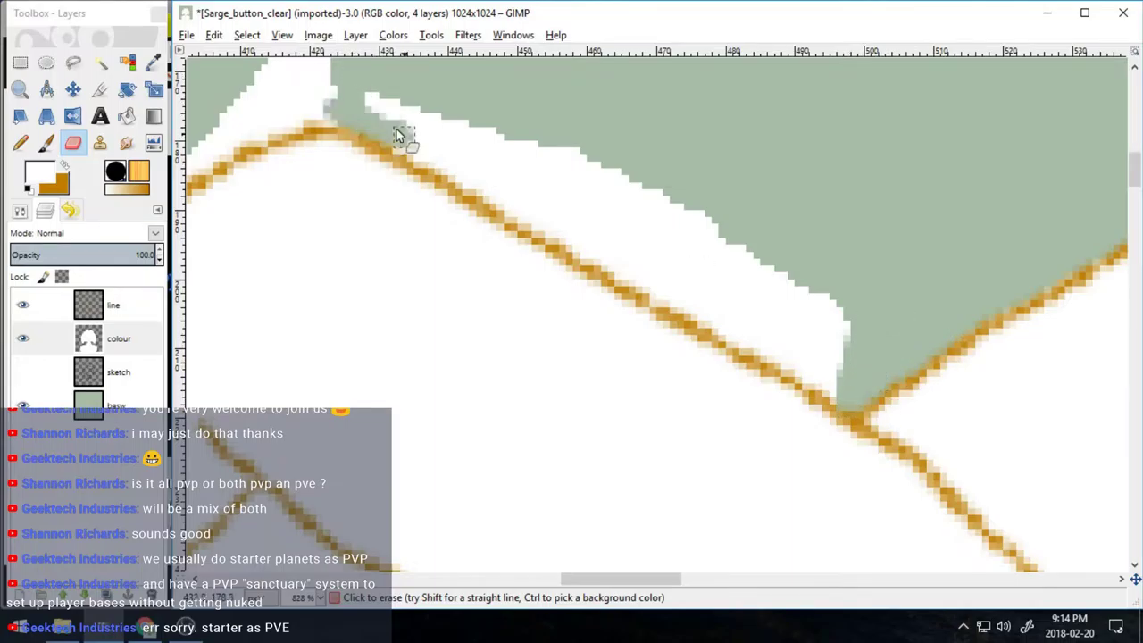
mouse_move(464, 168)
mouse_down()
mouse_move(536, 205)
mouse_move(539, 129)
mouse_move(673, 256)
mouse_move(665, 285)
mouse_move(626, 268)
mouse_move(723, 245)
mouse_move(851, 325)
mouse_move(753, 298)
mouse_move(733, 329)
mouse_move(842, 374)
mouse_up()
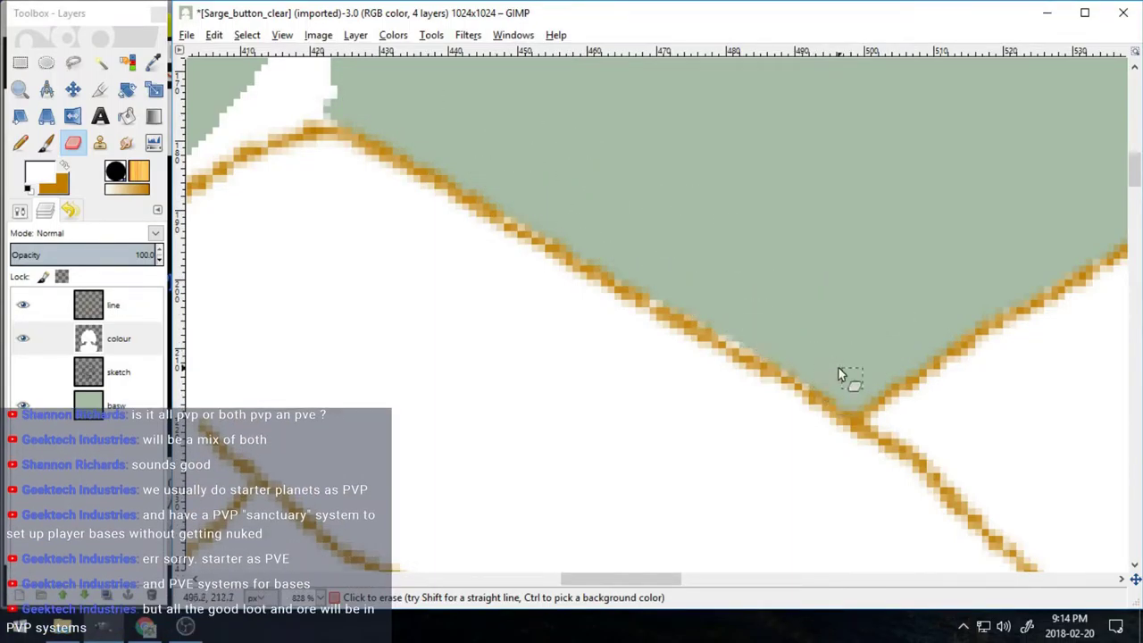
drag(653, 580, 604, 585)
drag(1132, 169, 1132, 159)
mouse_move(668, 277)
mouse_down()
mouse_move(555, 313)
mouse_move(432, 394)
mouse_move(622, 218)
mouse_move(679, 252)
mouse_up()
drag(1132, 159, 1133, 176)
- Paint white into the gap just inside the upper outer edge of the left ear
drag(628, 581, 586, 582)
click(45, 143)
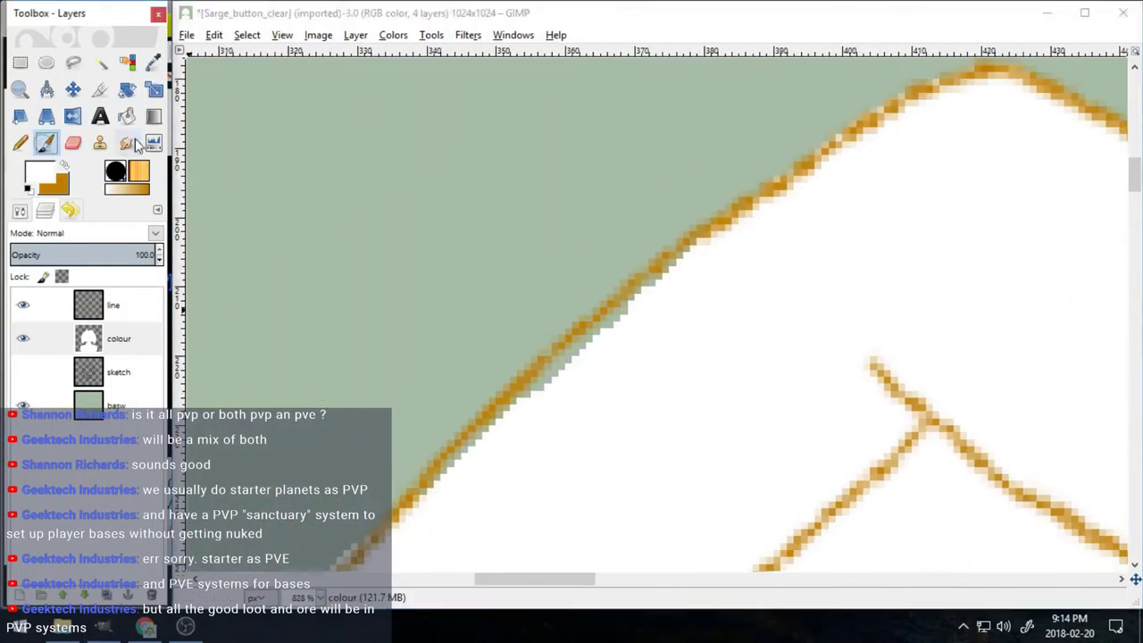
drag(648, 288, 621, 312)
- Erase the white spill outside the upper half of the left ear's outer edge and touch up the white just inside the line
key(shift+e)
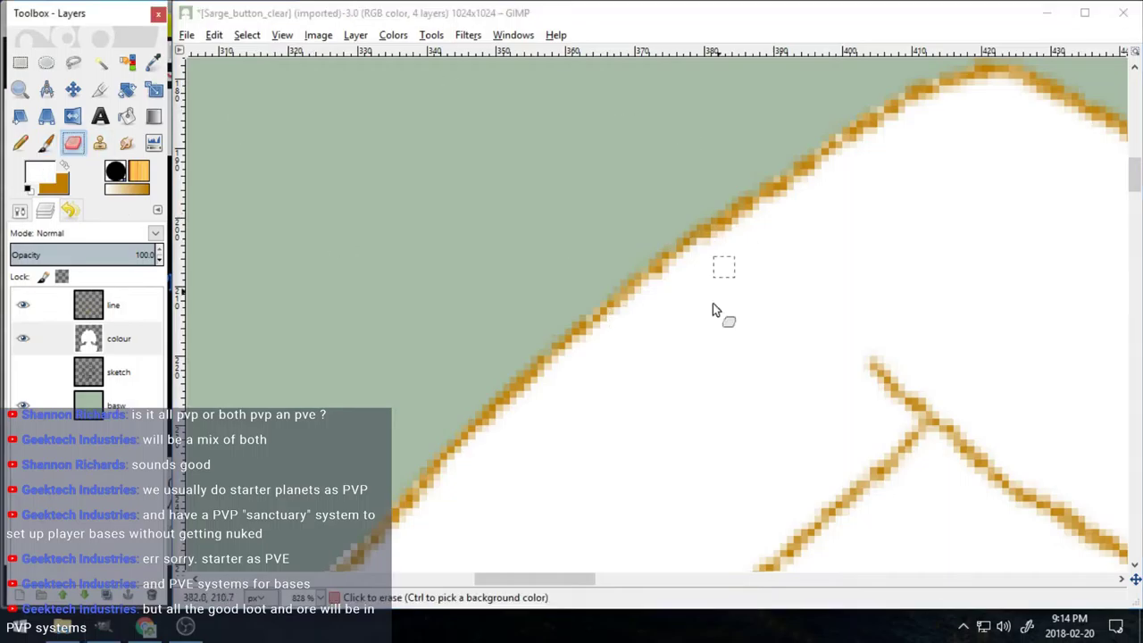
drag(1133, 180, 1133, 200)
drag(569, 579, 505, 606)
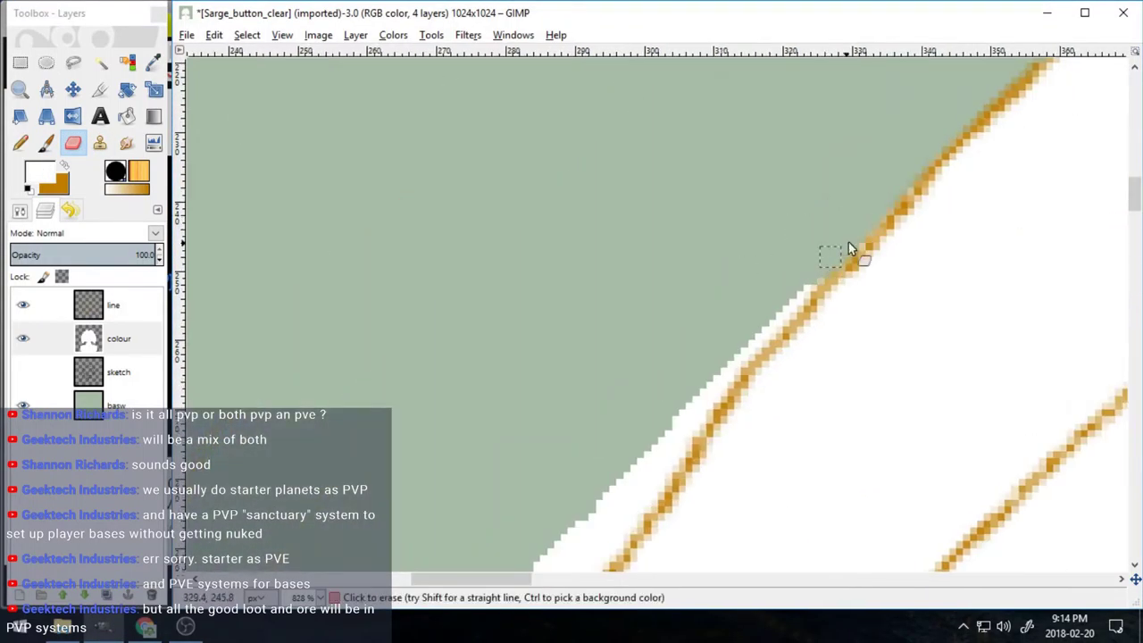
drag(849, 244, 645, 466)
click(45, 143)
drag(758, 361, 735, 419)
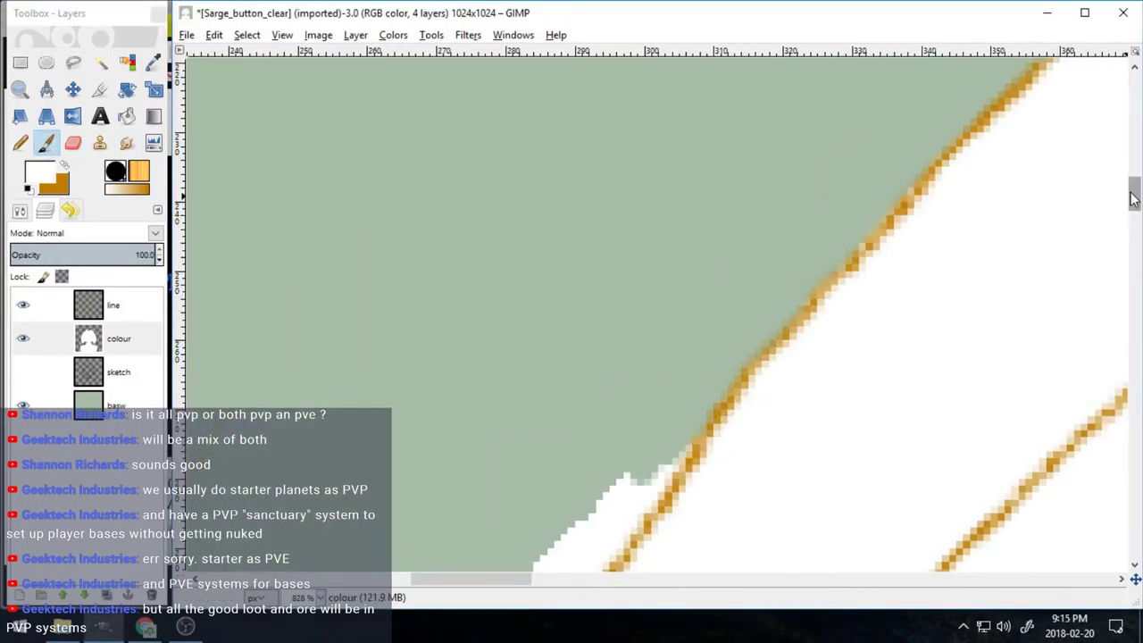
scroll(1133, 198, down, 3)
key(shift+e)
mouse_move(556, 262)
mouse_down()
mouse_move(568, 326)
mouse_move(451, 511)
mouse_up()
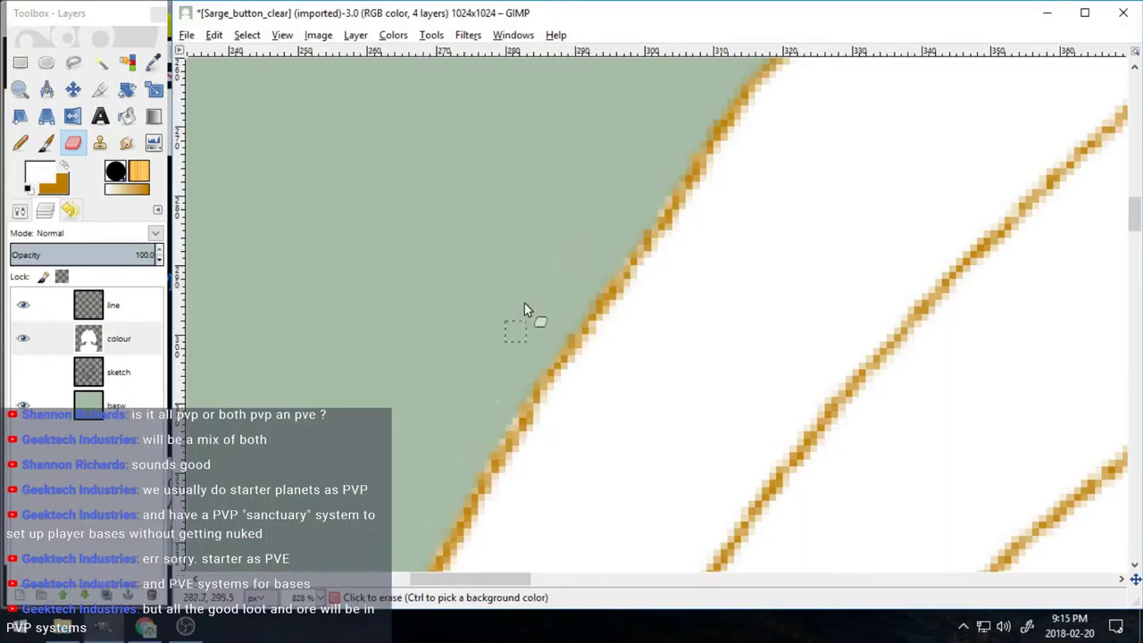
- Erase the white spill along the middle of the left ear's outer edge, level with the upper cheek fur
drag(1135, 212, 1134, 236)
drag(523, 578, 487, 579)
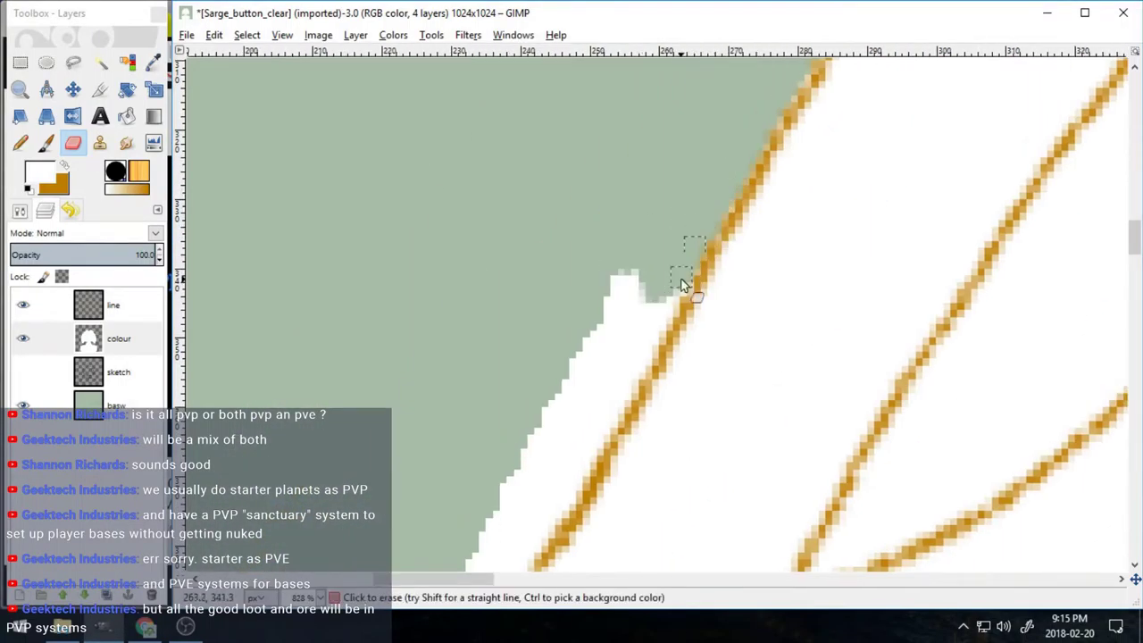
mouse_move(681, 279)
mouse_down()
mouse_move(549, 512)
mouse_move(467, 561)
mouse_move(609, 308)
mouse_up()
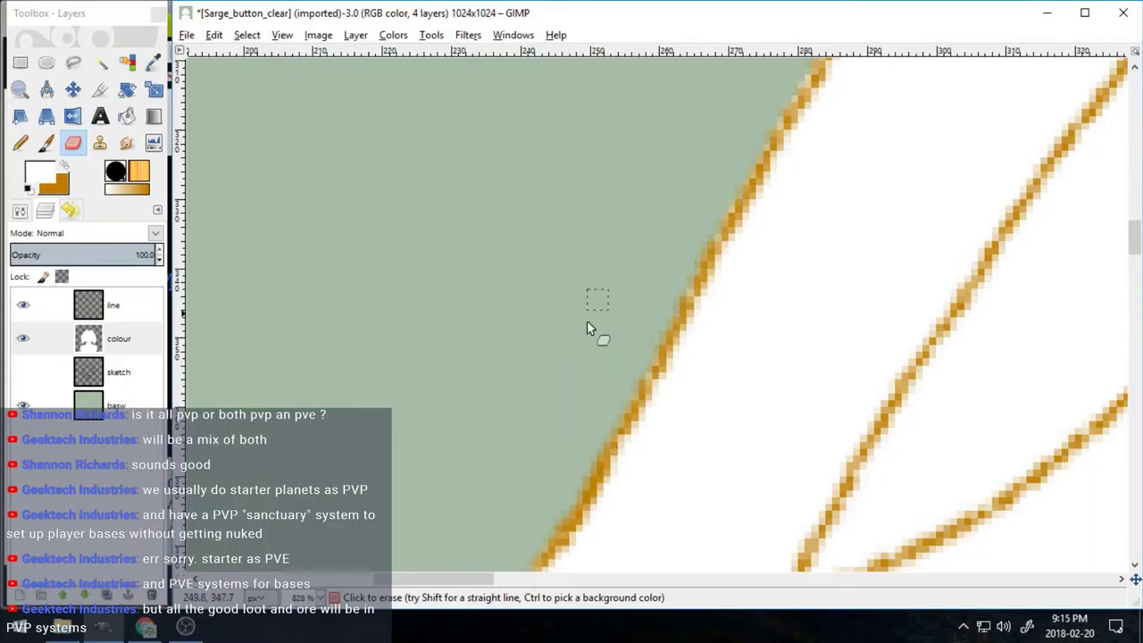
scroll(586, 328, down, 5)
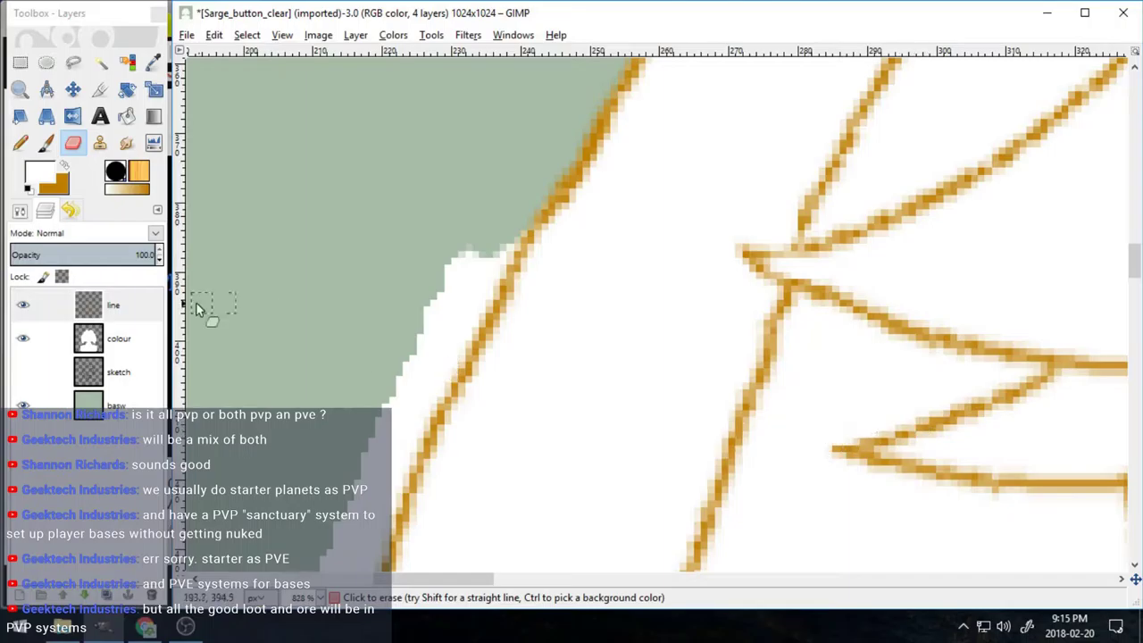
mouse_move(495, 259)
mouse_down()
mouse_move(431, 333)
mouse_move(470, 329)
mouse_move(354, 522)
mouse_up()
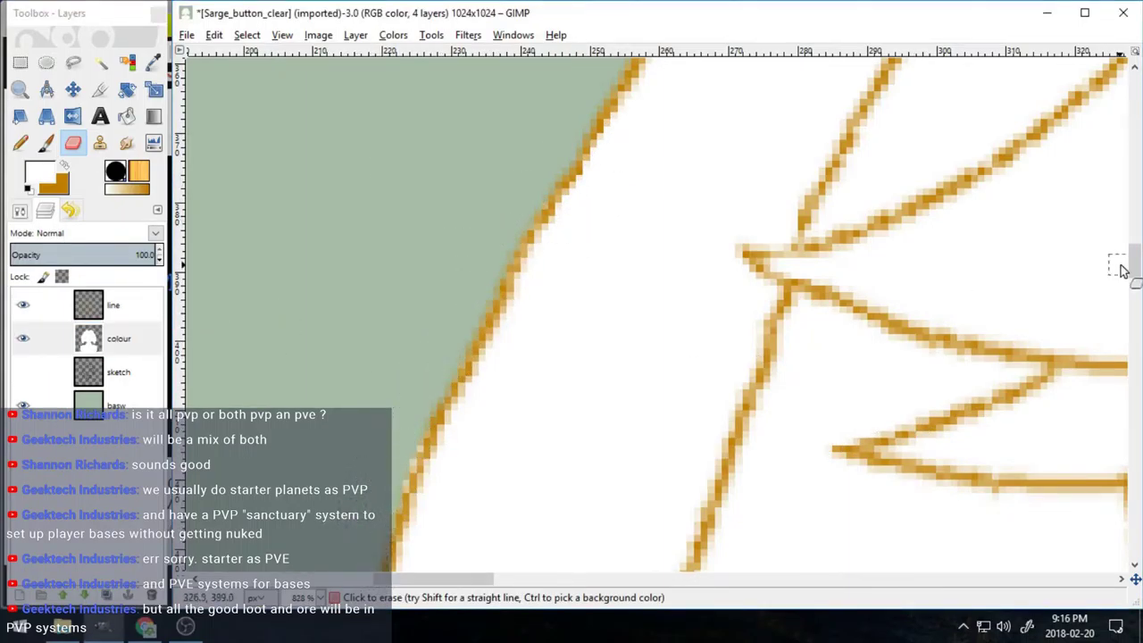
- Erase the white spill outside the left ear's outer edge down past its widest point
drag(1134, 271, 1134, 299)
drag(464, 579, 435, 579)
mouse_move(596, 192)
mouse_down()
mouse_move(536, 460)
mouse_move(499, 447)
mouse_move(518, 416)
mouse_move(542, 191)
mouse_up()
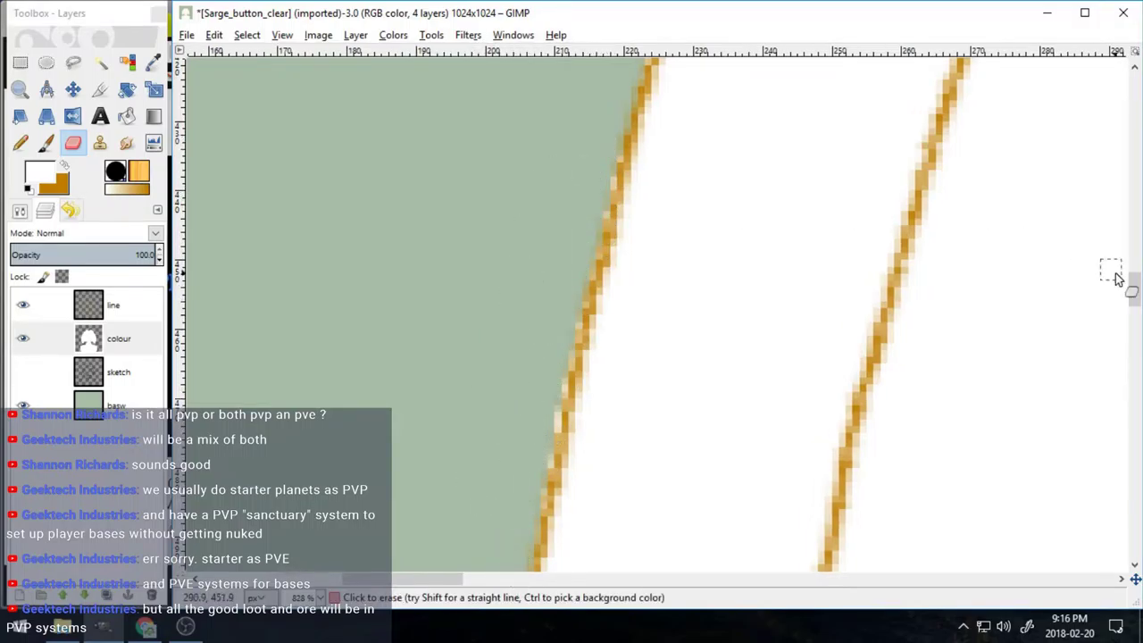
scroll(472, 130, down, 5)
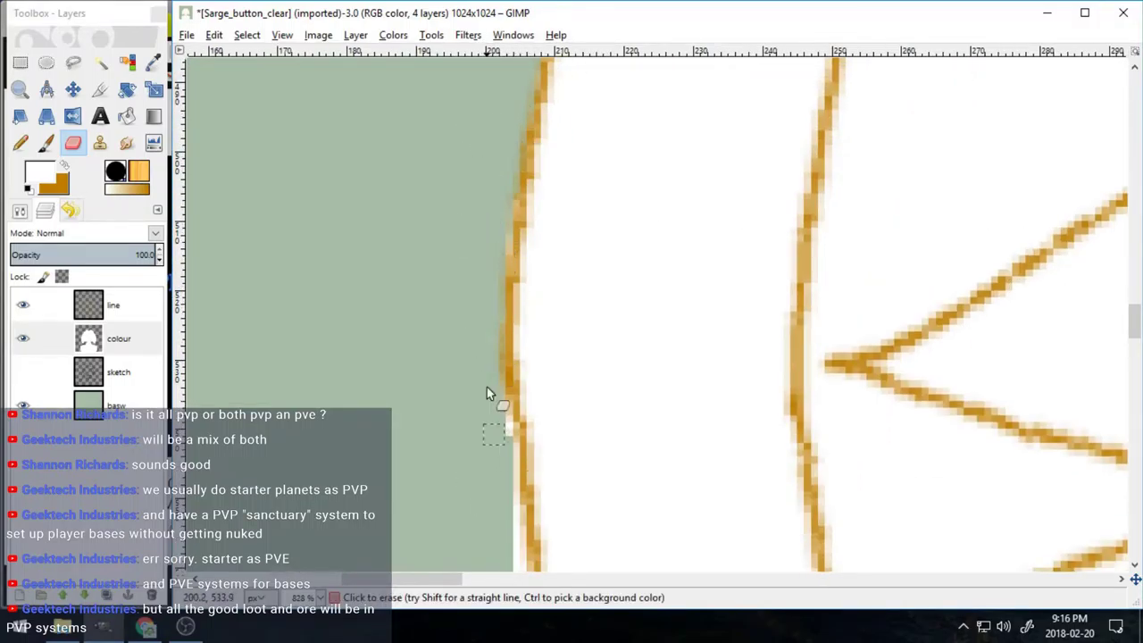
scroll(516, 158, down, 2)
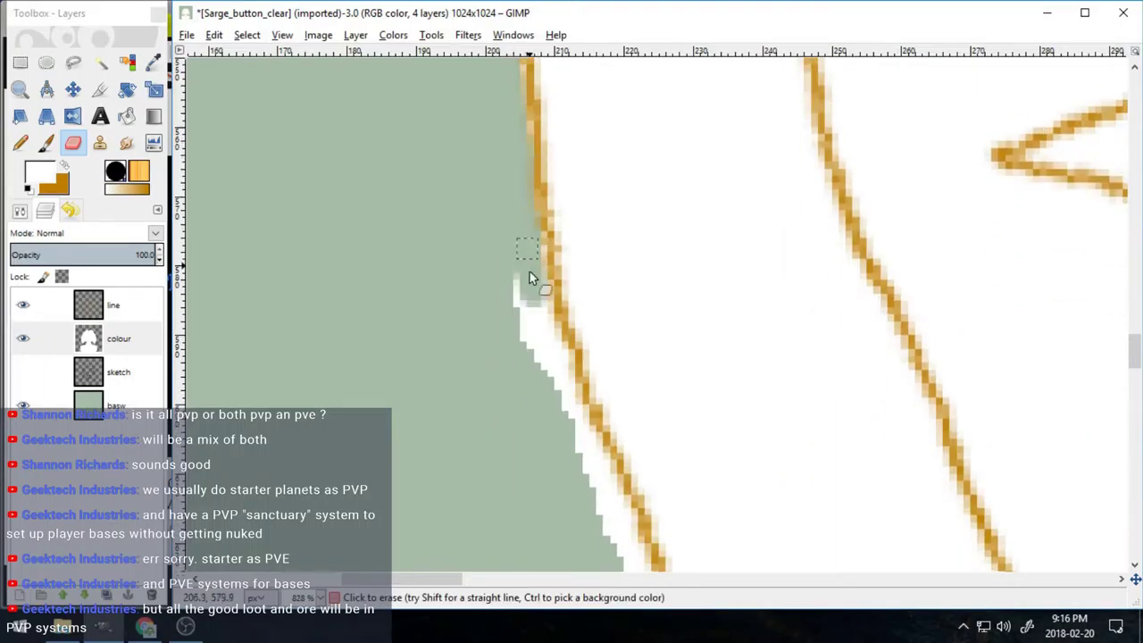
- Erase the white spill along the left ear's lower outer edge and around its tip
drag(548, 331, 613, 532)
scroll(689, 262, down, 3)
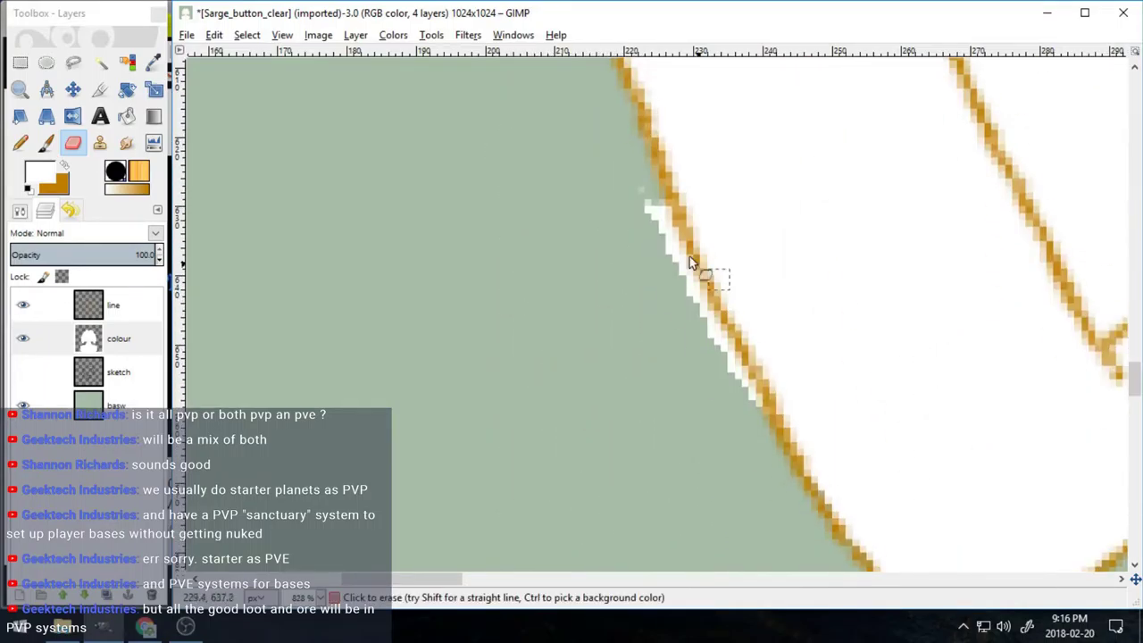
scroll(924, 388, down, 3)
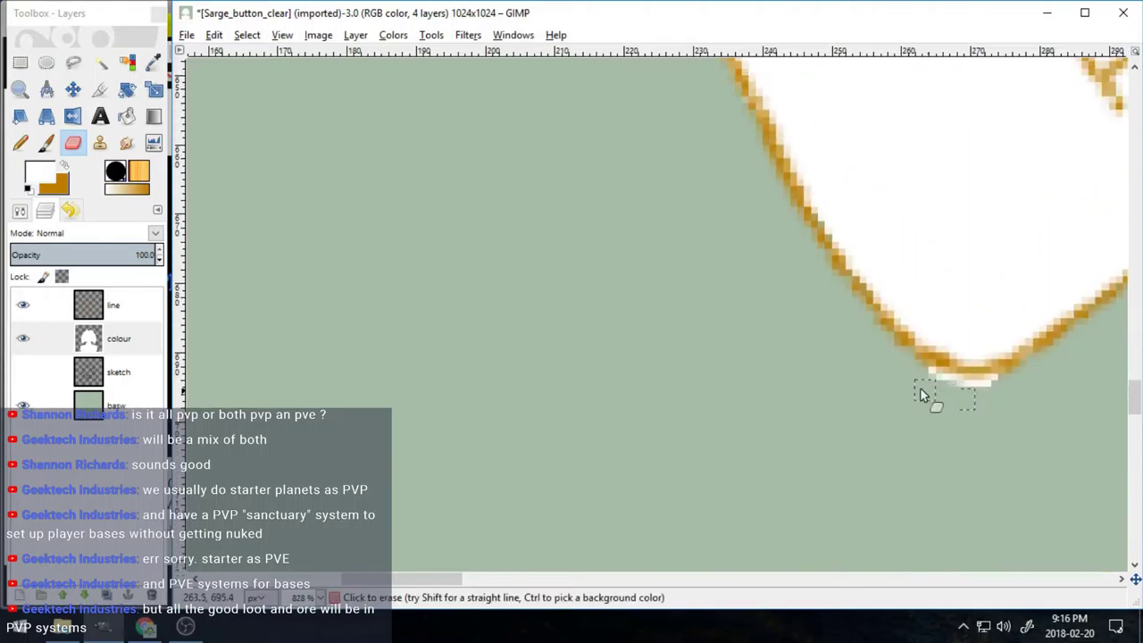
scroll(554, 270, right, 5)
drag(1133, 407, 1134, 380)
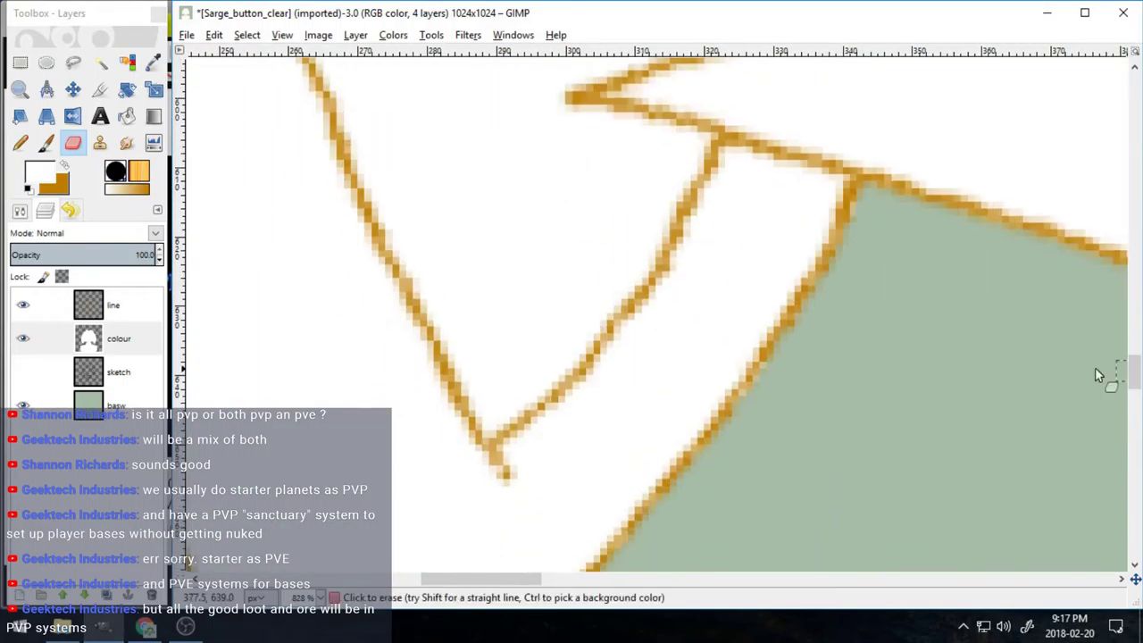
- Examine the whole character for white spill or gaps left around the ears, head and shoulders
drag(505, 579, 596, 578)
click(19, 90)
click(20, 210)
click(855, 391)
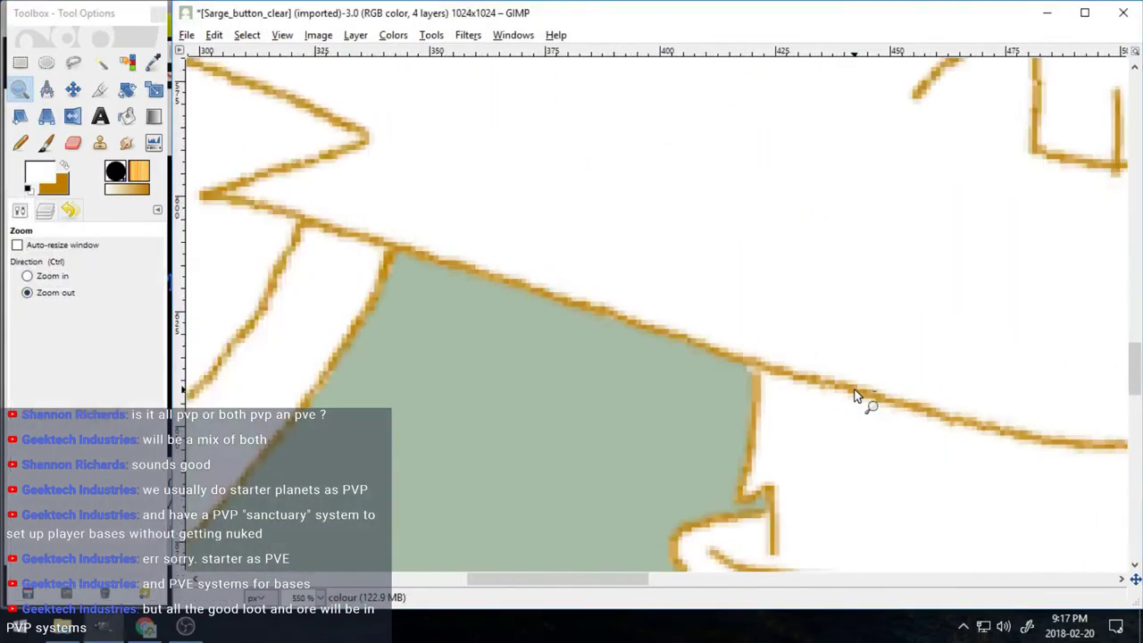
click(855, 390)
click(855, 390)
click(855, 391)
click(855, 390)
click(855, 391)
scroll(1037, 448, down, 1)
scroll(1035, 449, up, 1)
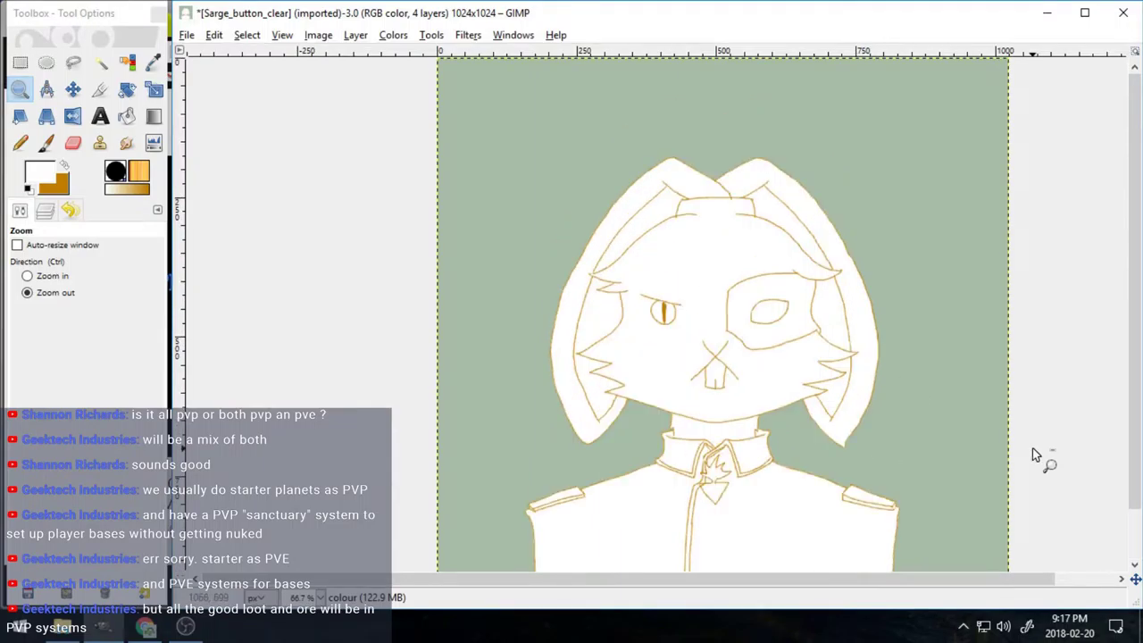
scroll(1032, 448, down, 1)
- Erase the jacket line crossing the triangle beneath the leaf badge on the line layer, using the 2. Hardness 050 brush
click(56, 279)
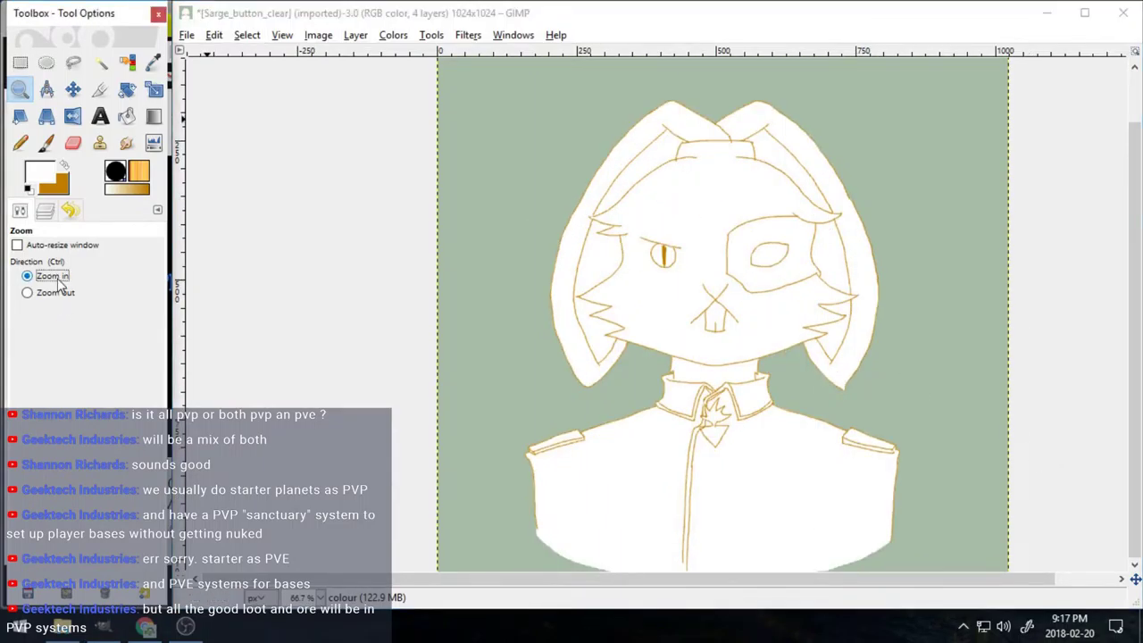
drag(681, 396, 717, 500)
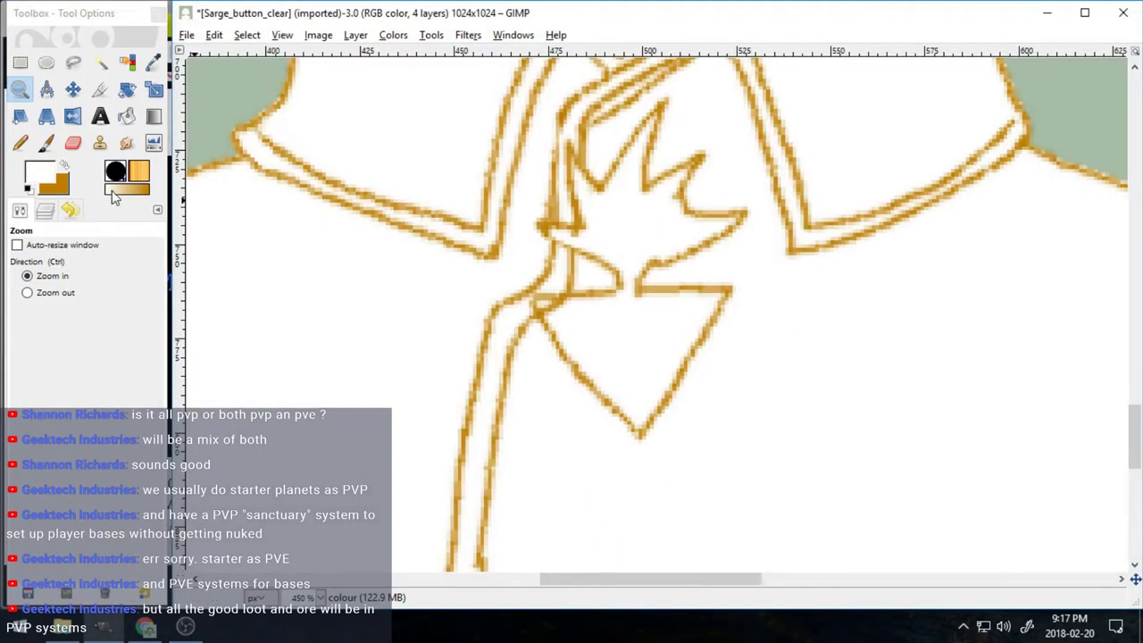
click(46, 143)
click(25, 300)
click(24, 351)
click(71, 145)
click(559, 310)
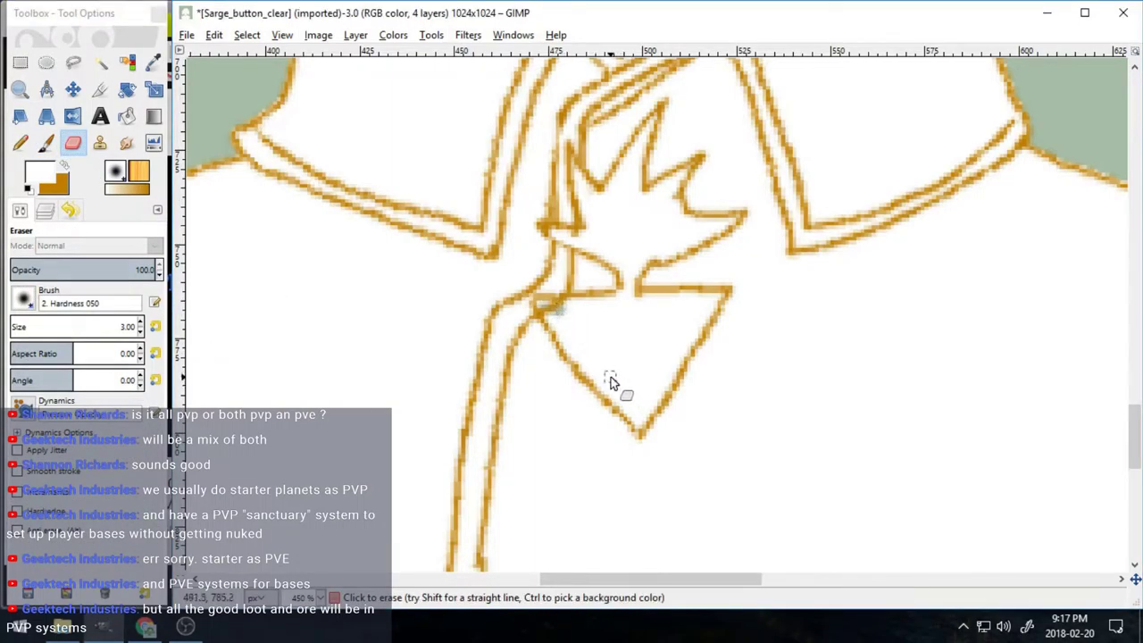
key(ctrl+l)
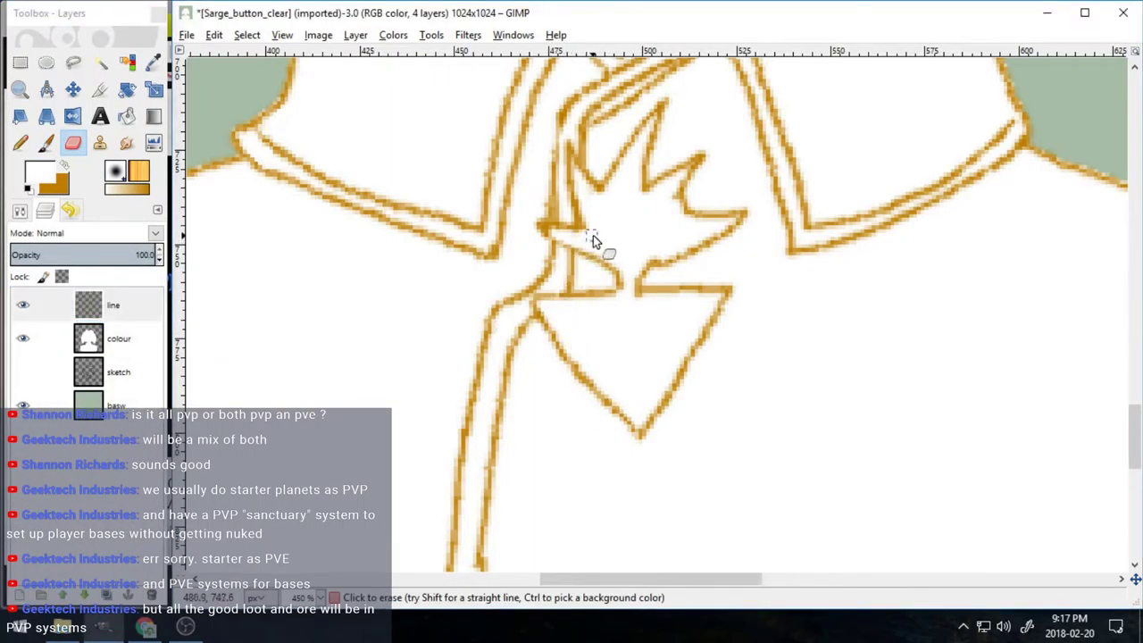
- Redraw the leaf badge's left point in brown and erase the stray double lines where the collar overlaps
key(p)
key(x)
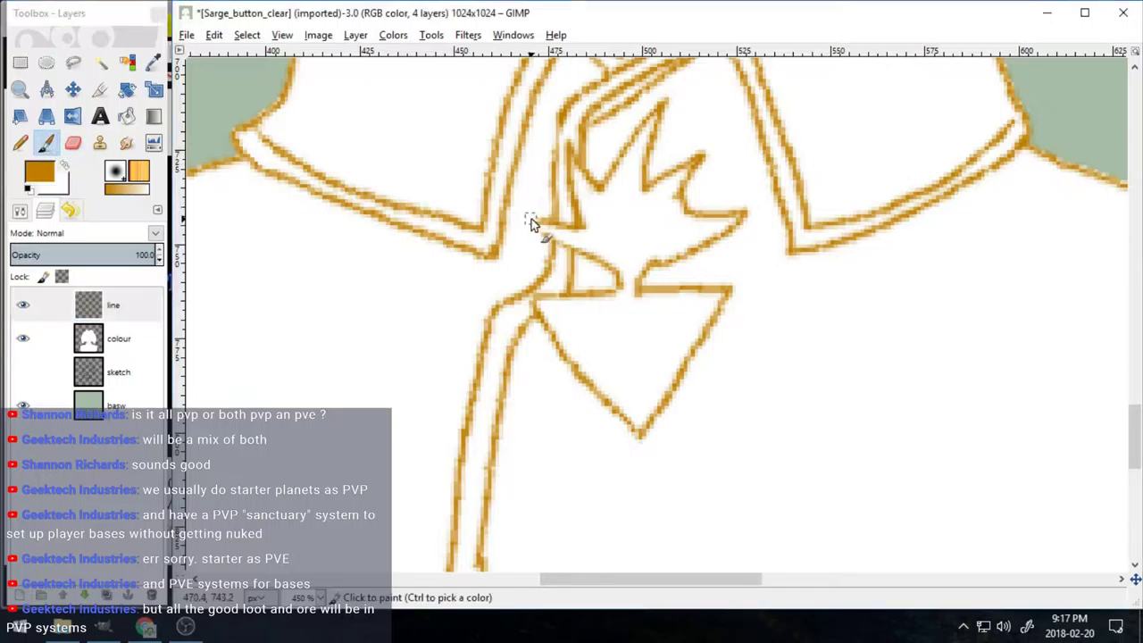
drag(1135, 425, 1136, 399)
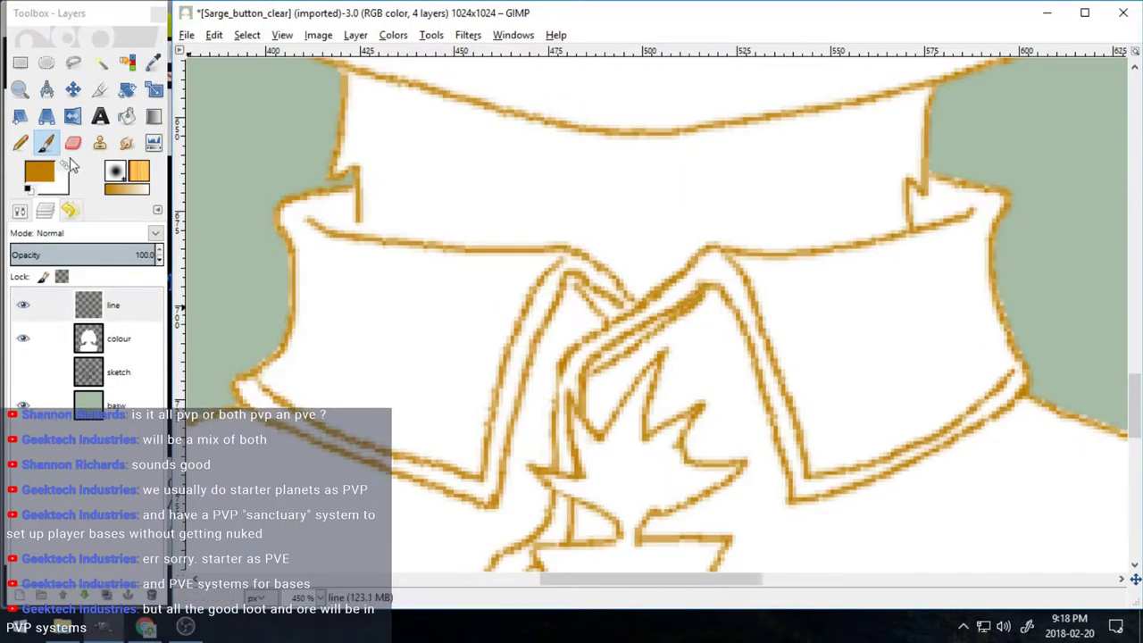
key(shift+e)
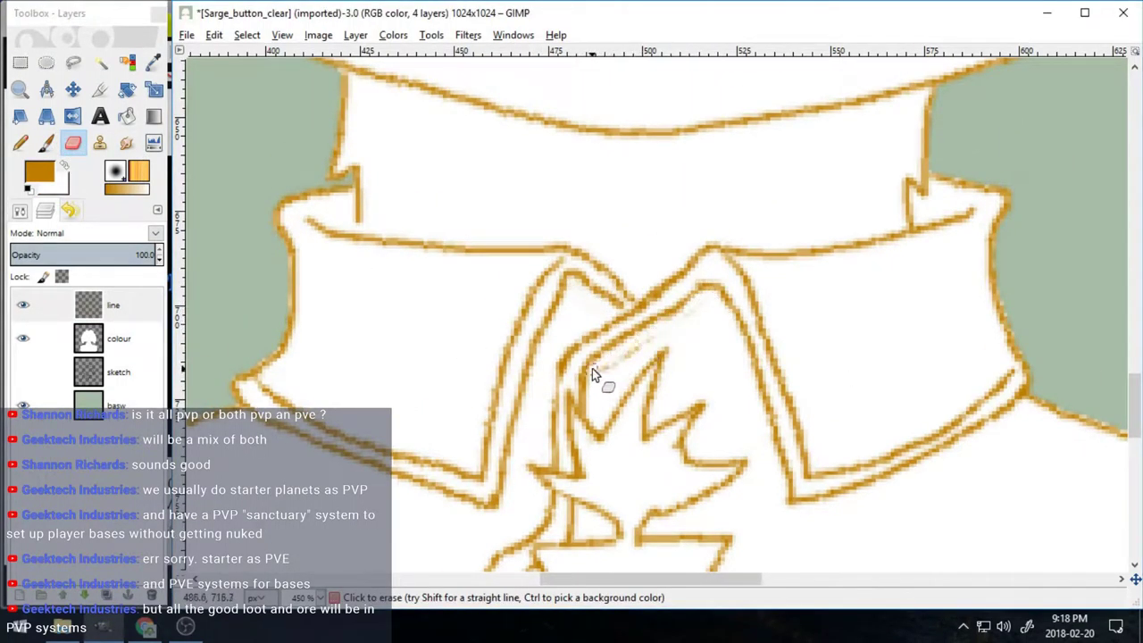
- Draw a double brown line for a wider jacket flap, running from the badge out to a corner and down the chest
drag(1133, 397, 1133, 432)
drag(688, 580, 632, 583)
click(46, 143)
mouse_move(722, 278)
mouse_down()
mouse_move(668, 285)
mouse_move(550, 570)
mouse_up()
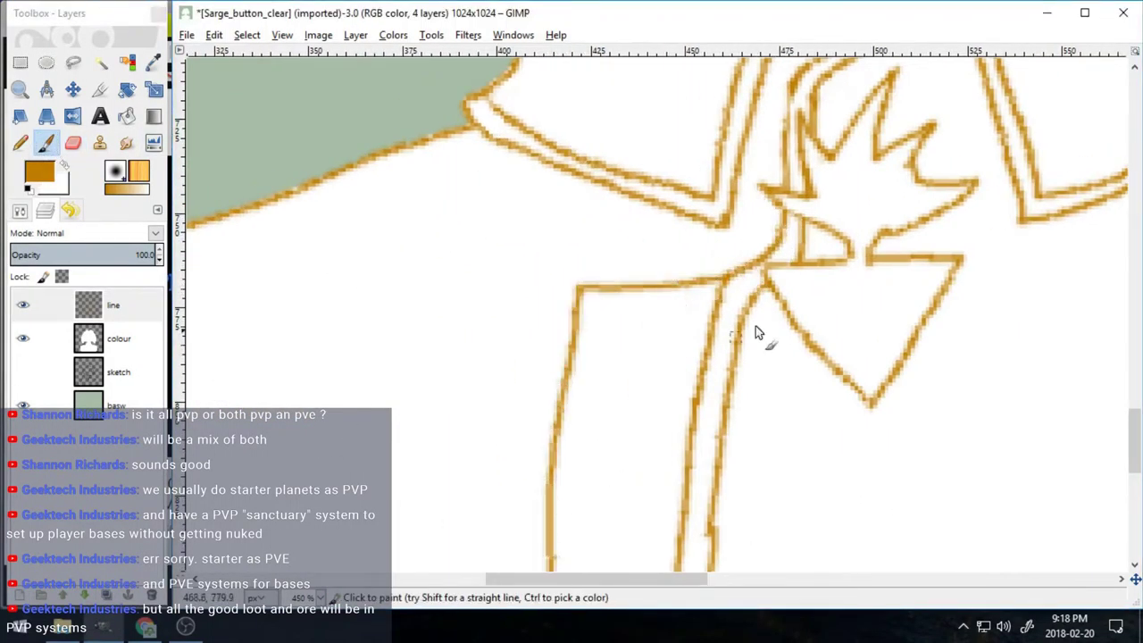
mouse_move(1134, 439)
mouse_down()
mouse_move(1134, 464)
mouse_move(1133, 437)
mouse_up()
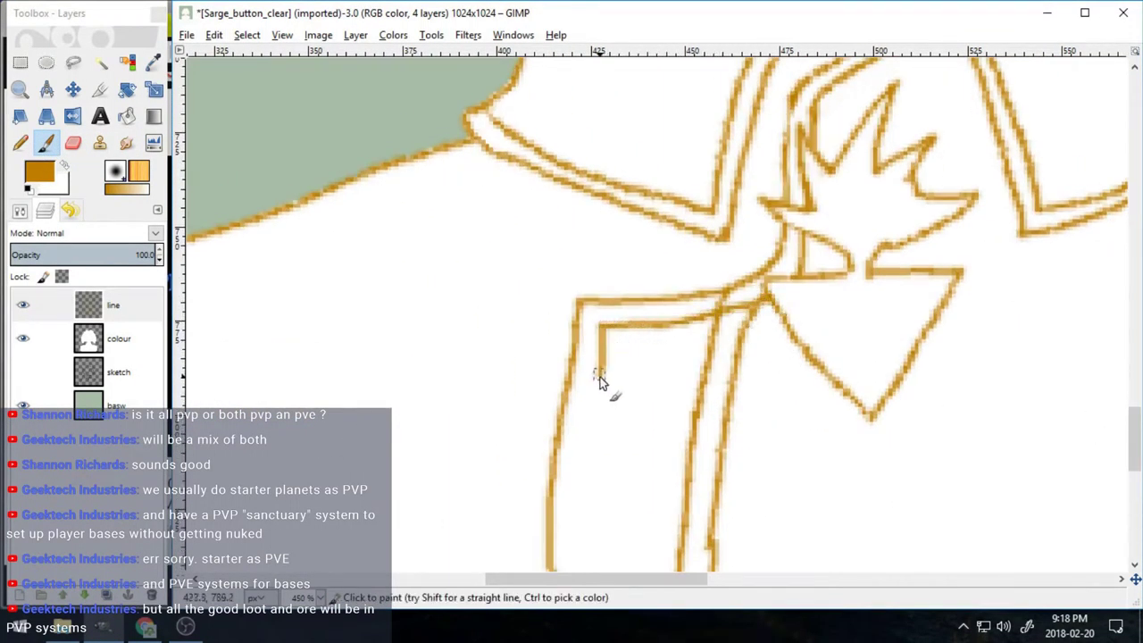
drag(600, 381, 570, 571)
- Erase the upper section of the old jacket front lines below the collar
key(shift+e)
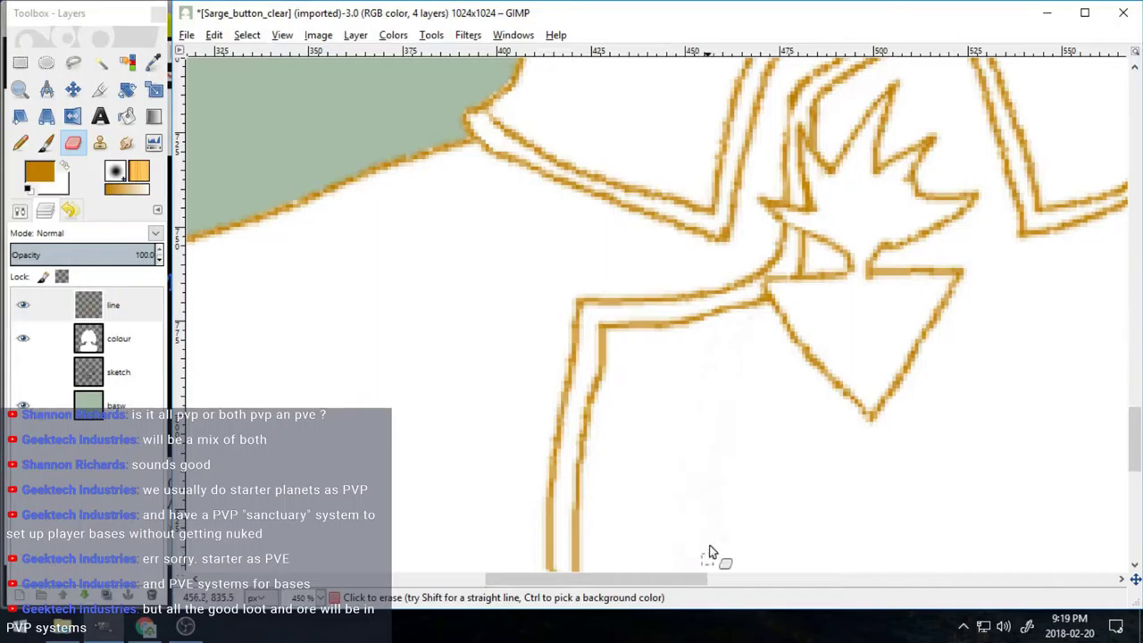
scroll(715, 407, down, 3)
scroll(714, 406, up, 2)
scroll(804, 409, down, 3)
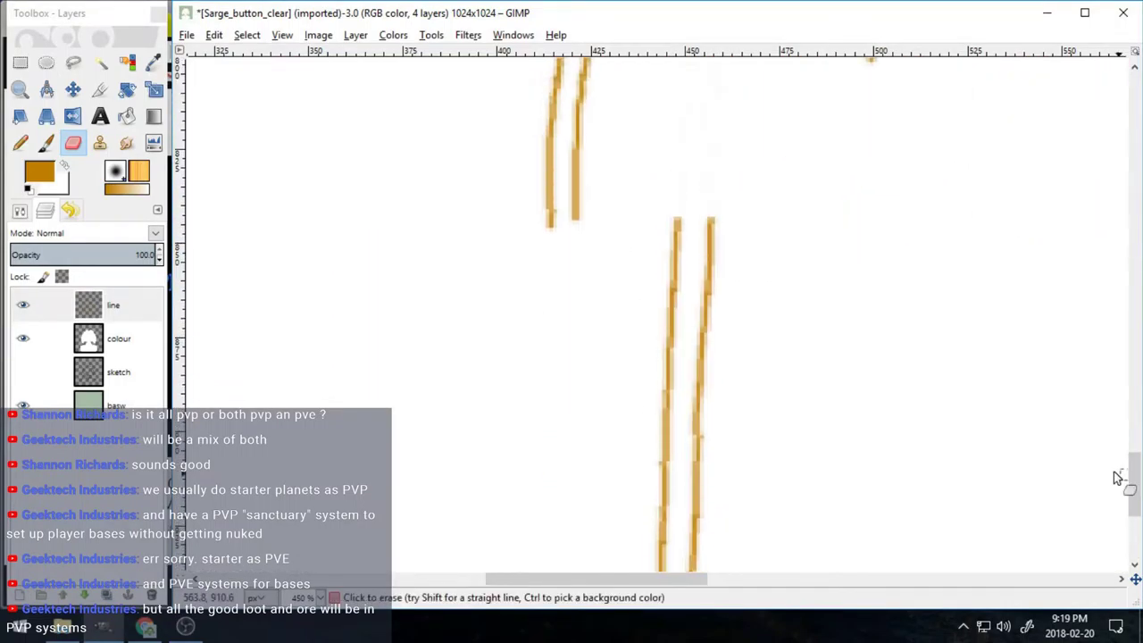
- Extend both lines of the new jacket flap edge further down the chest
key(p)
scroll(757, 327, down, 3)
mouse_move(551, 79)
mouse_down()
mouse_move(560, 572)
mouse_move(593, 371)
mouse_move(595, 570)
mouse_up()
- Set the eraser size to 8 and erase the rest of the old jacket front lines
double_click(73, 143)
click(141, 323)
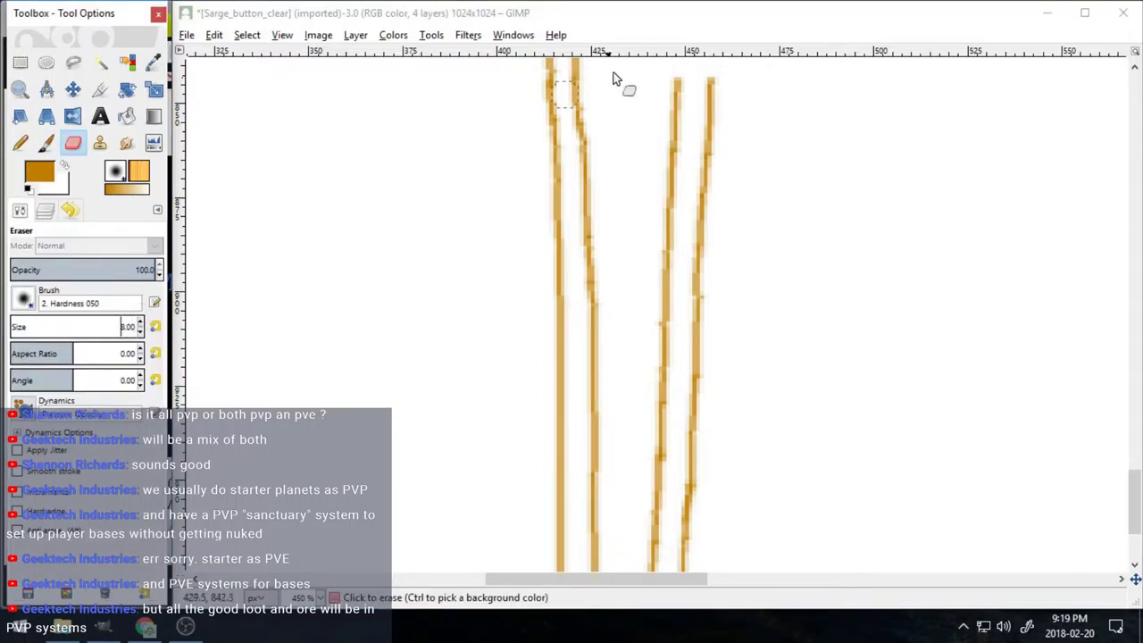
mouse_move(678, 79)
mouse_down()
mouse_move(666, 313)
mouse_move(676, 454)
mouse_move(738, 77)
mouse_move(714, 179)
mouse_up()
scroll(889, 498, down, 3)
drag(647, 416, 684, 541)
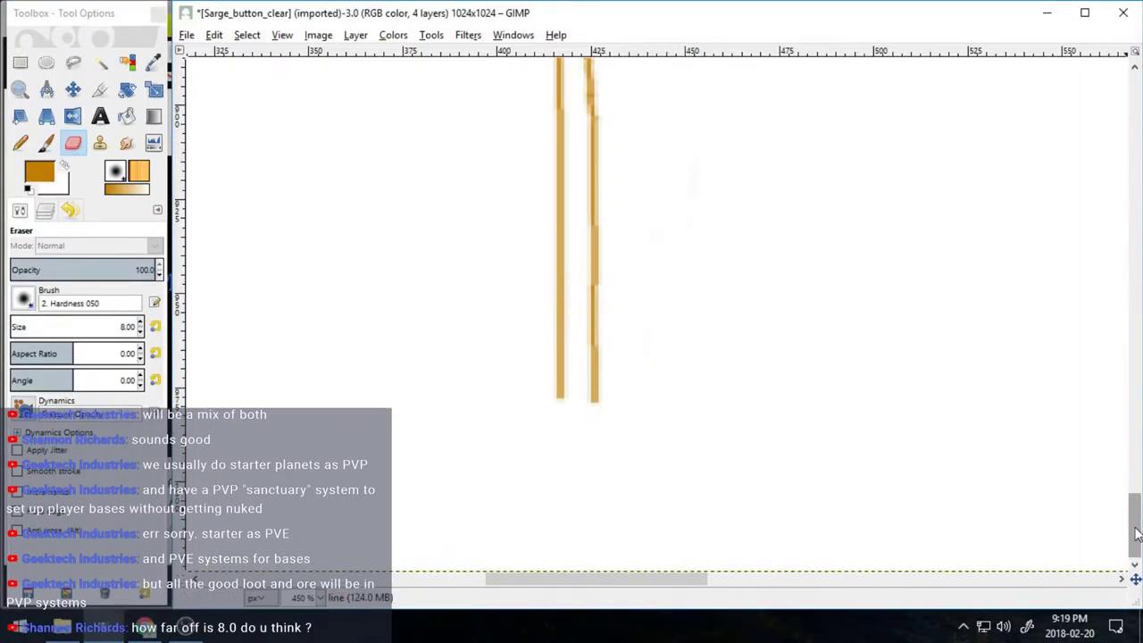
- Continue both lines of the new flap edge to the bottom of the jacket with the paintbrush at size 3
mouse_move(1131, 523)
mouse_down()
mouse_move(1130, 451)
mouse_move(1131, 527)
mouse_up()
key(p)
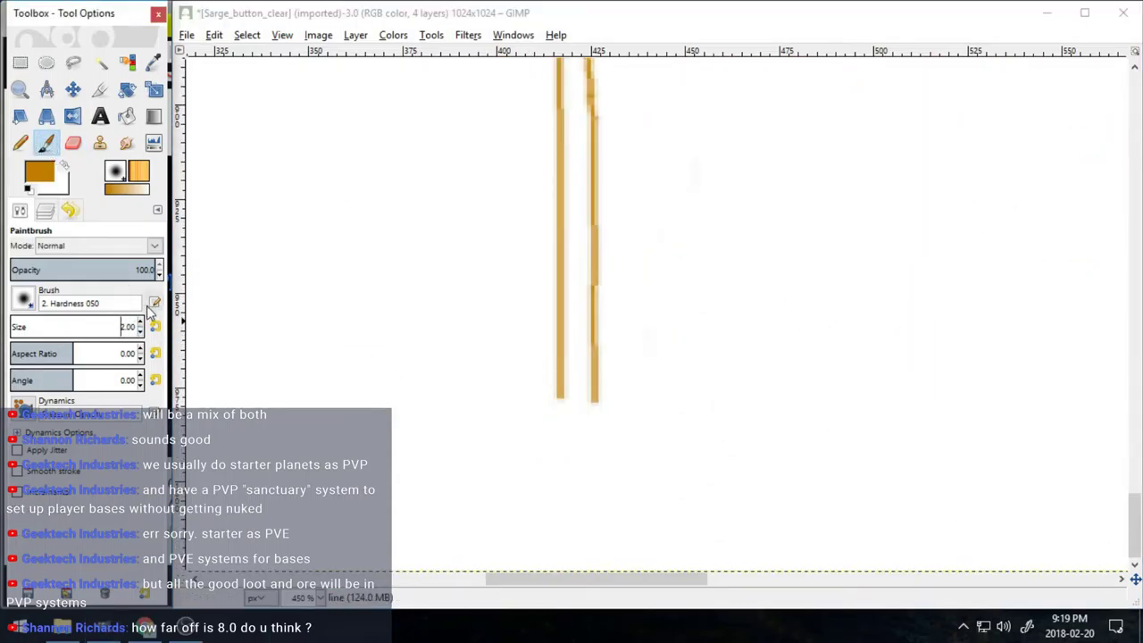
drag(558, 394, 556, 544)
drag(593, 398, 580, 568)
drag(555, 541, 554, 569)
- Paint a small downward-pointing triangle on the jacket beside the flap edge, just below the collar, with the paintbrush at size 3
drag(1131, 526, 1131, 457)
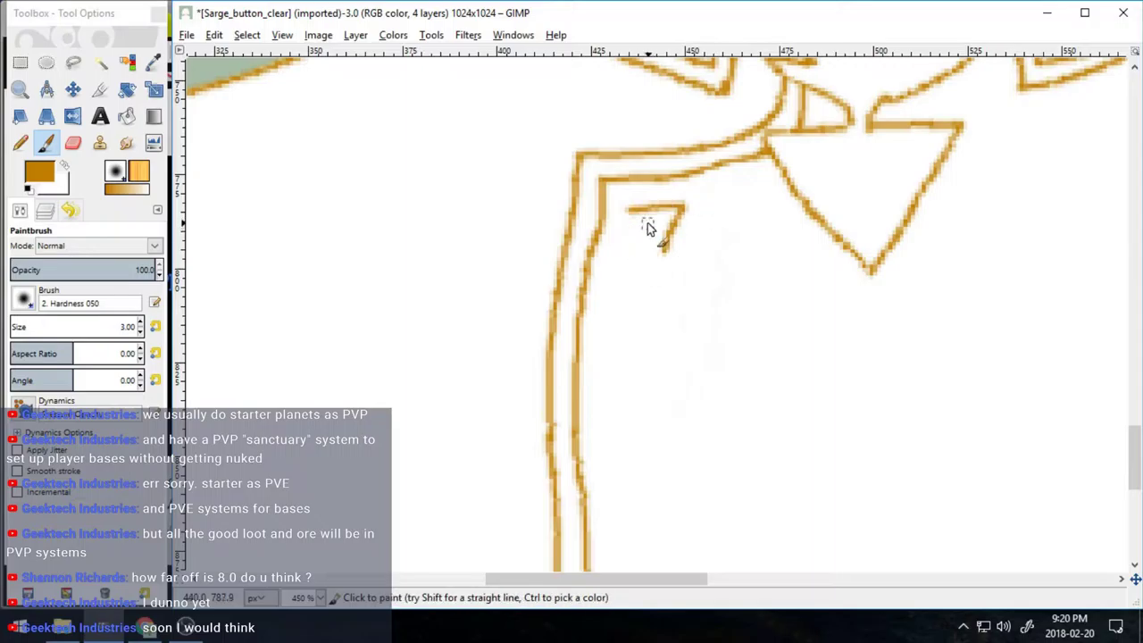
click(73, 62)
drag(681, 193, 641, 174)
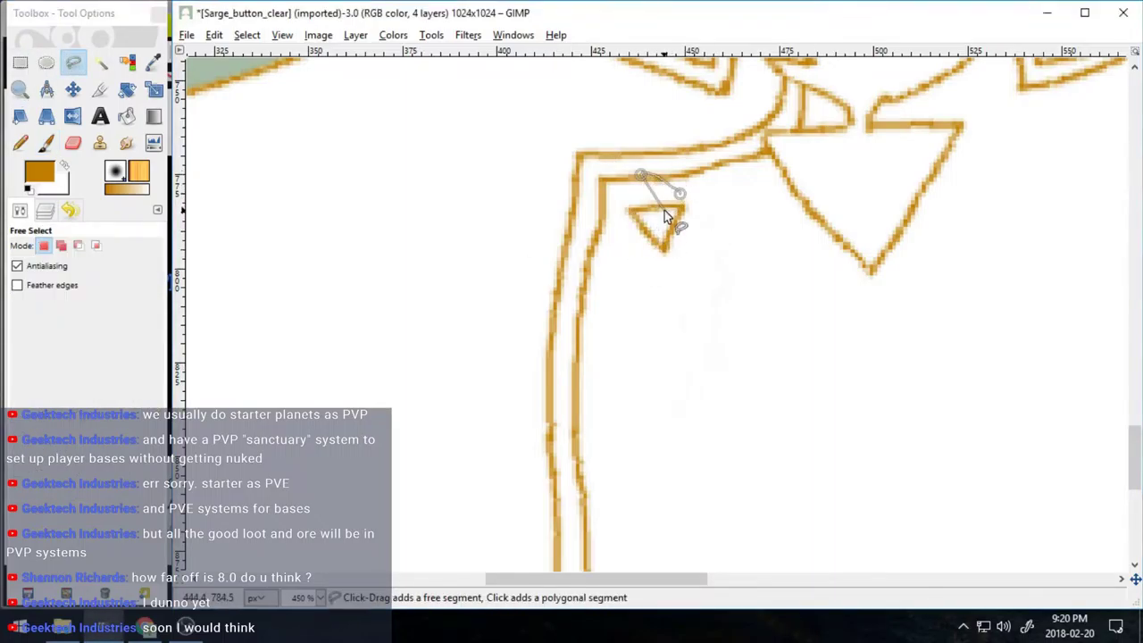
key(ctrl+z)
click(697, 227)
click(680, 194)
click(253, 35)
click(256, 75)
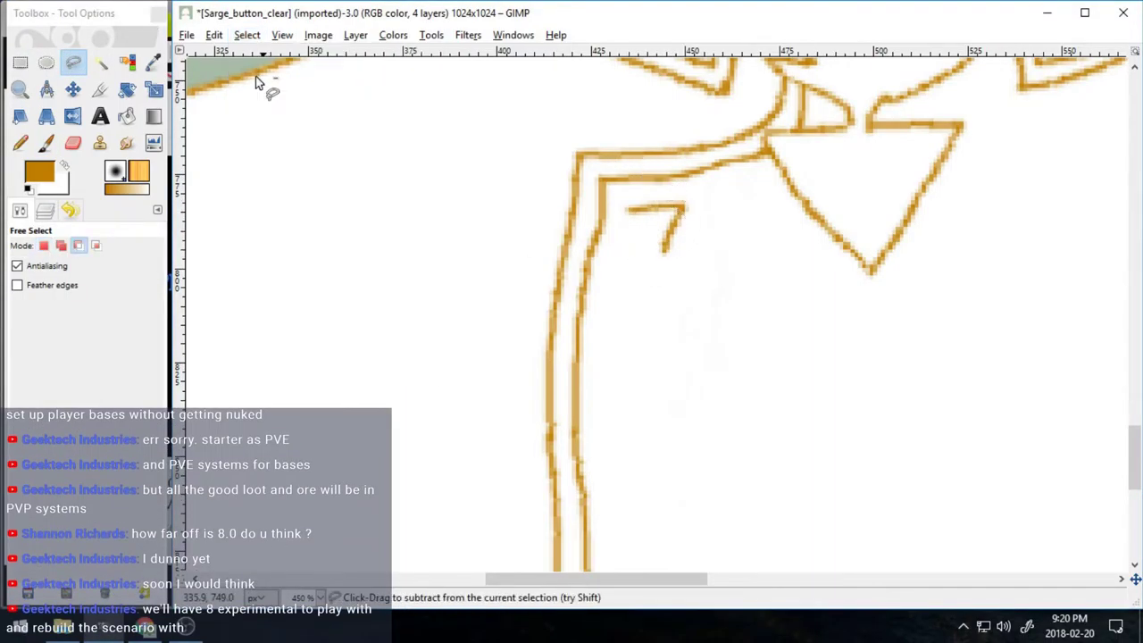
- Close the small triangle by repainting its missing left side with the paintbrush
click(46, 143)
drag(630, 211, 663, 251)
- Select around the small triangle with Free Select on the line layer, copy it and clear the selection
key(f)
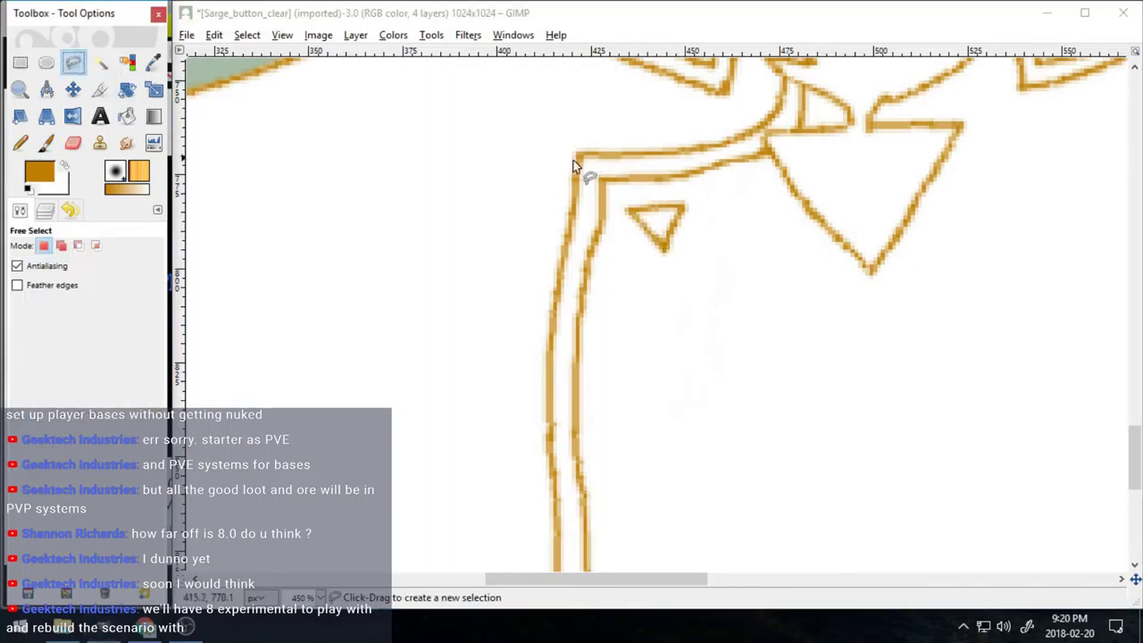
mouse_move(628, 192)
mouse_down()
mouse_move(710, 232)
mouse_move(625, 204)
mouse_move(630, 194)
mouse_up()
click(45, 210)
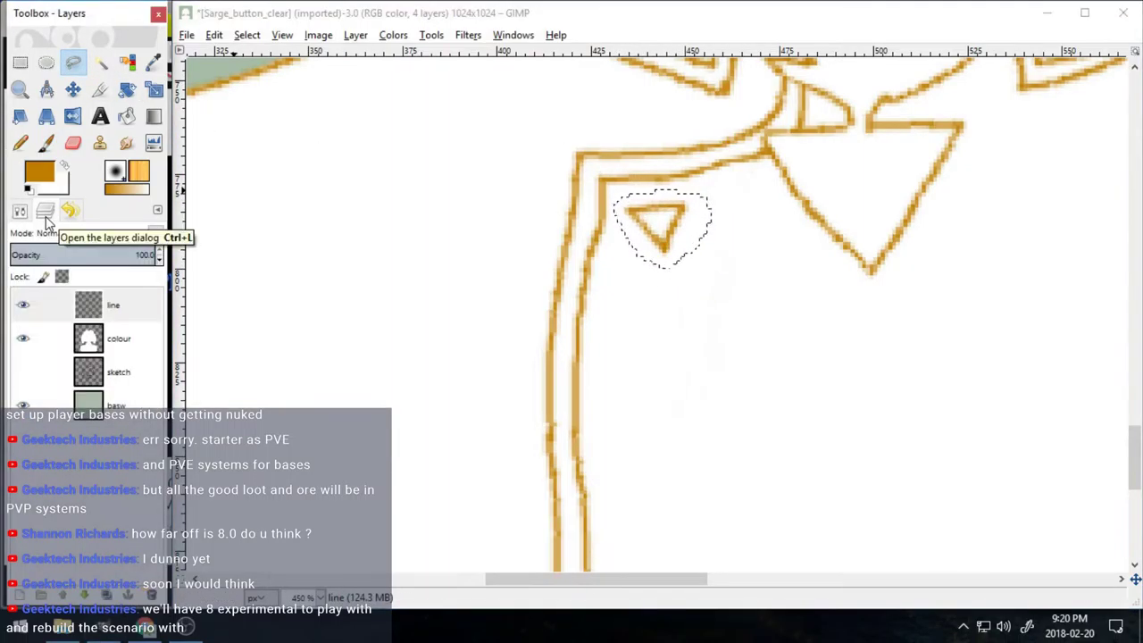
click(215, 35)
click(238, 152)
click(247, 34)
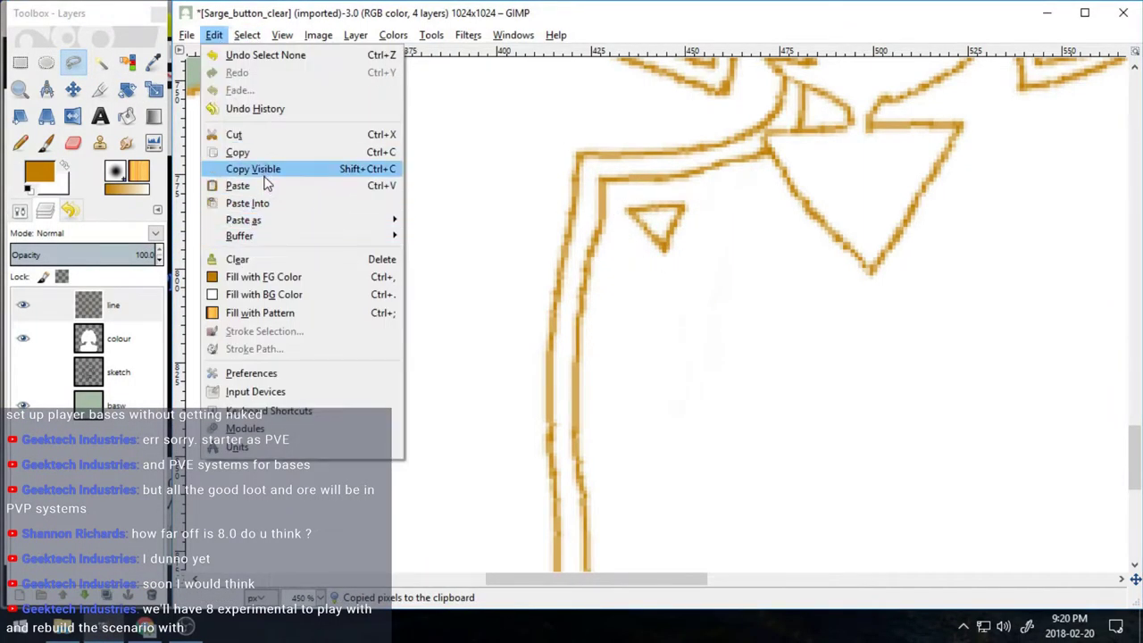
- Paste the triangle, move the copy down the jacket below the first one and anchor it
click(238, 185)
click(72, 88)
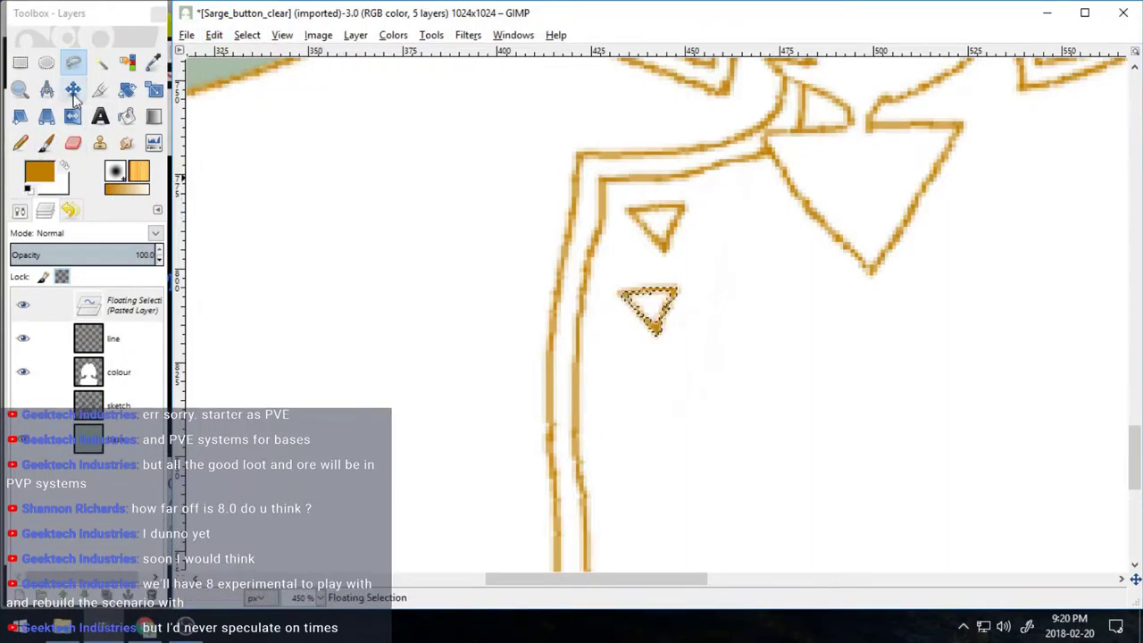
drag(677, 293, 671, 373)
key(ctrl+h)
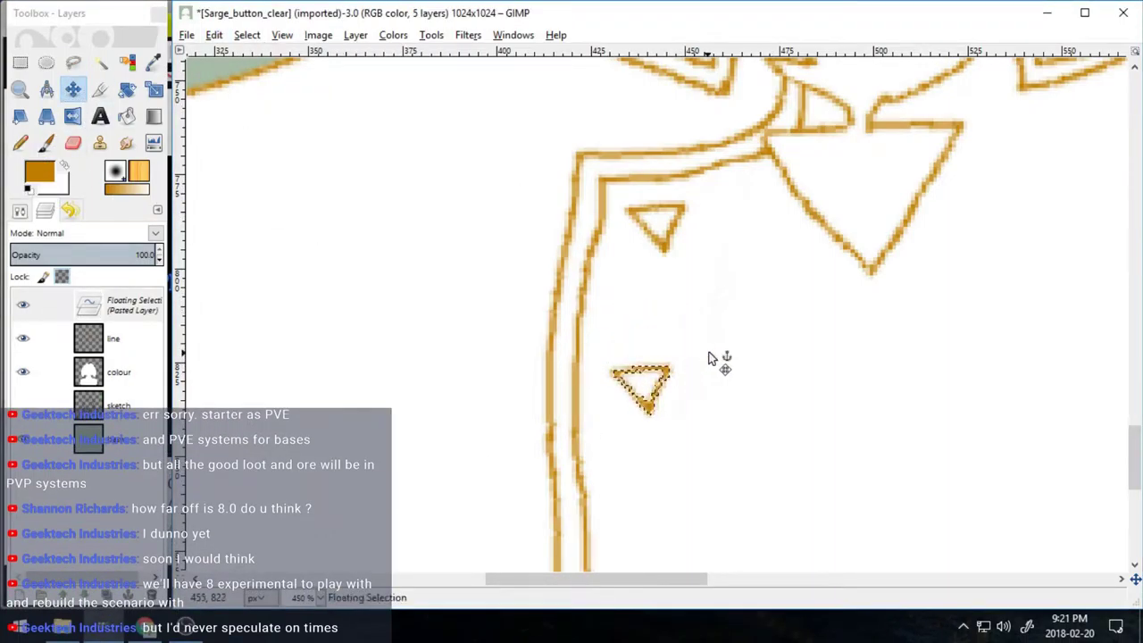
key(ctrl+p)
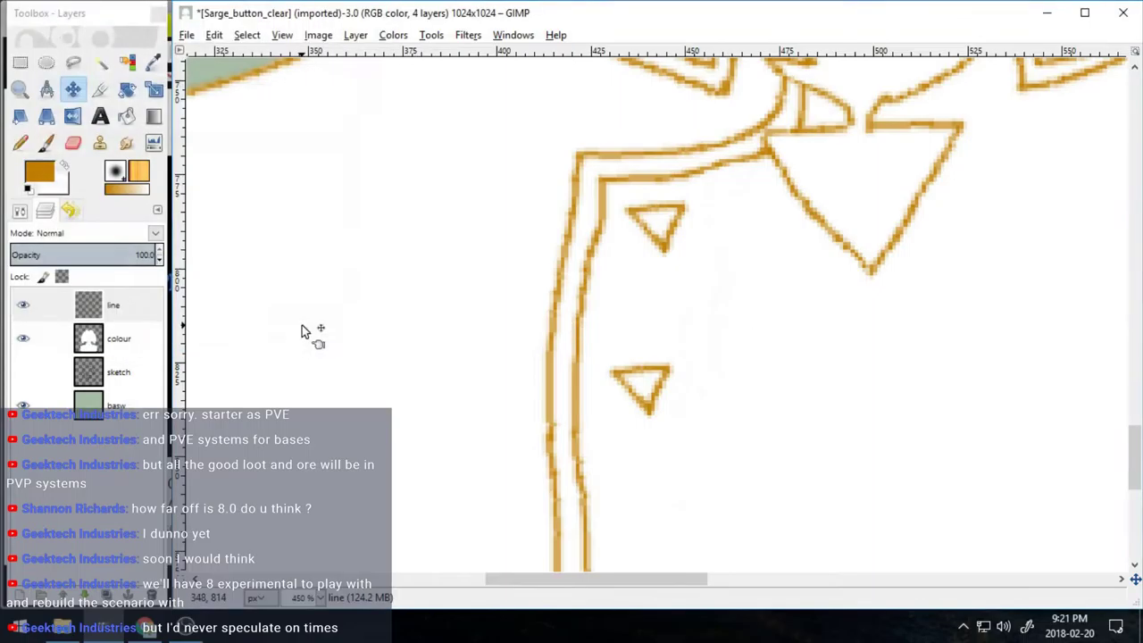
click(299, 332)
- Paste a third triangle, position it below the second one along the flap edge and anchor it
click(214, 35)
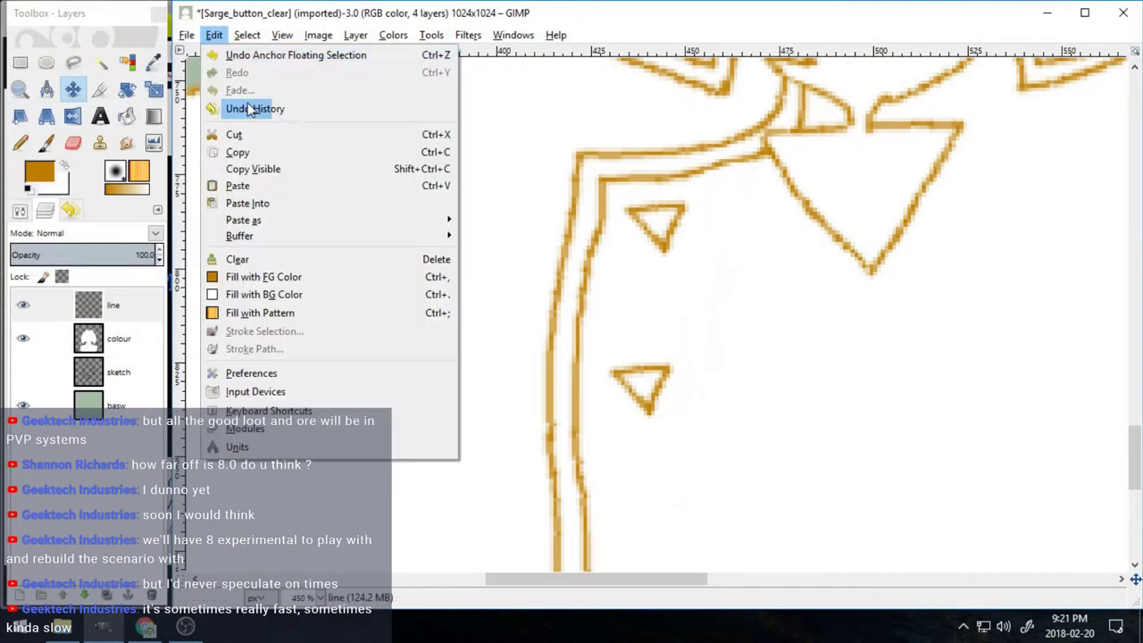
click(255, 146)
key(ctrl+v)
drag(661, 313, 661, 536)
key(ctrl+h)
mouse_move(1135, 464)
mouse_down()
mouse_move(1135, 500)
mouse_move(1136, 478)
mouse_up()
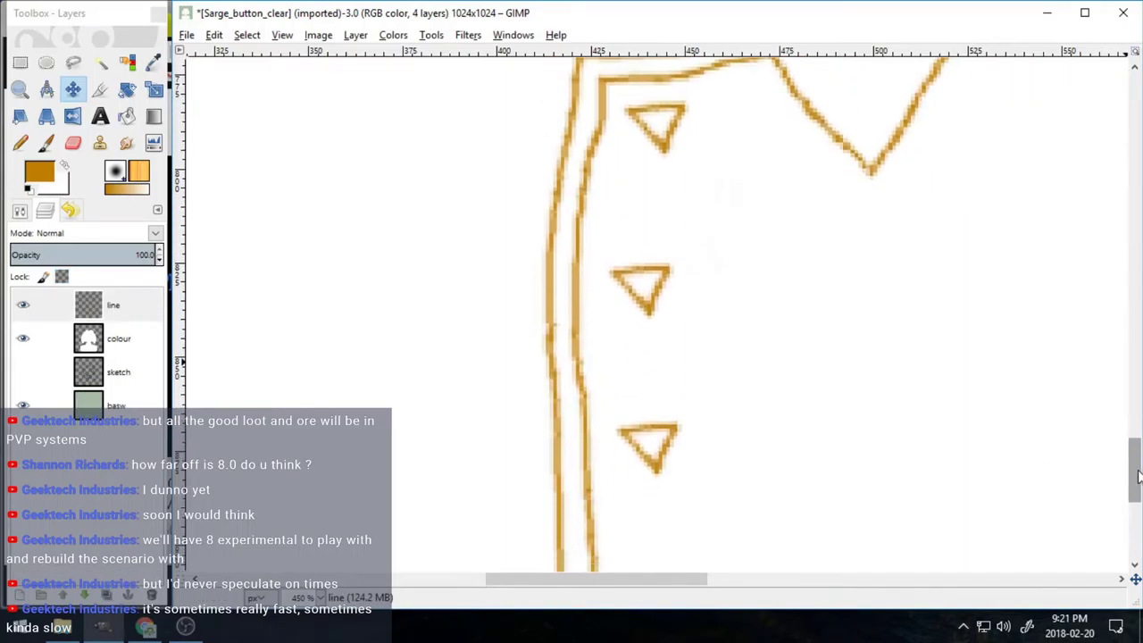
key(ctrl+v)
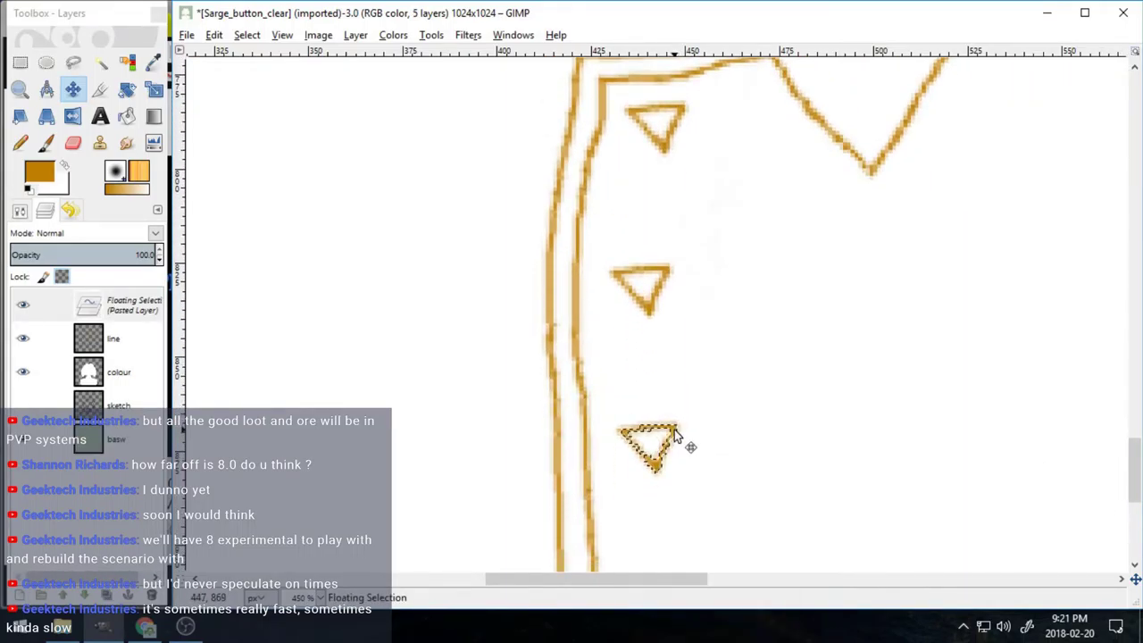
drag(676, 434, 681, 446)
key(ctrl+h)
- Paste a fourth triangle, place it below the third, nudge it down for even spacing and anchor it
drag(1132, 470, 1132, 489)
key(ctrl+v)
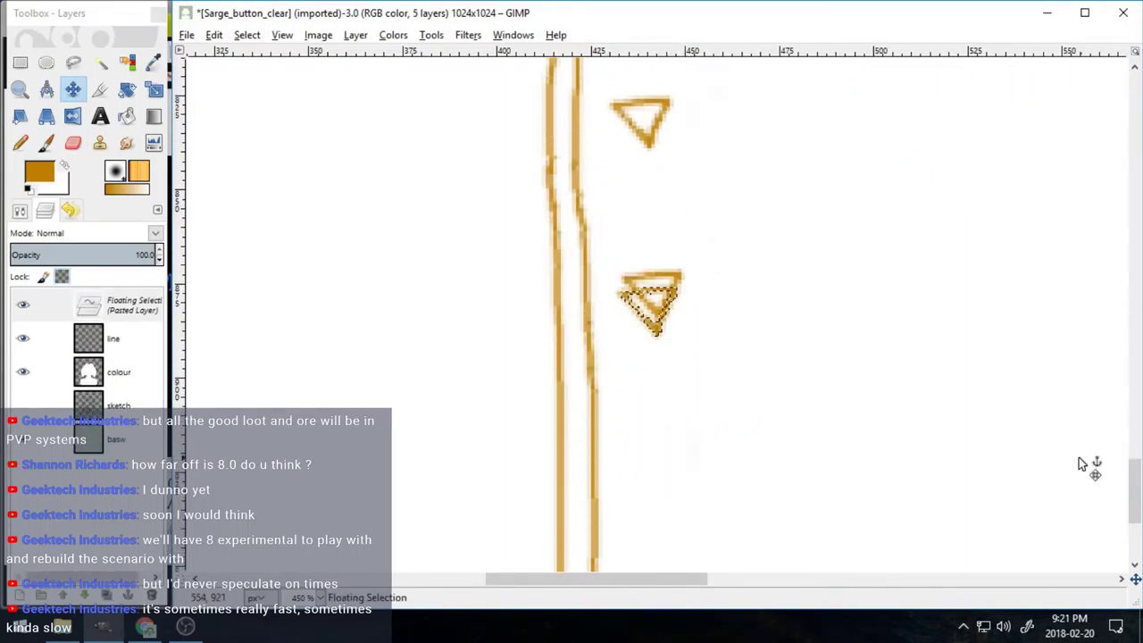
drag(682, 304, 697, 472)
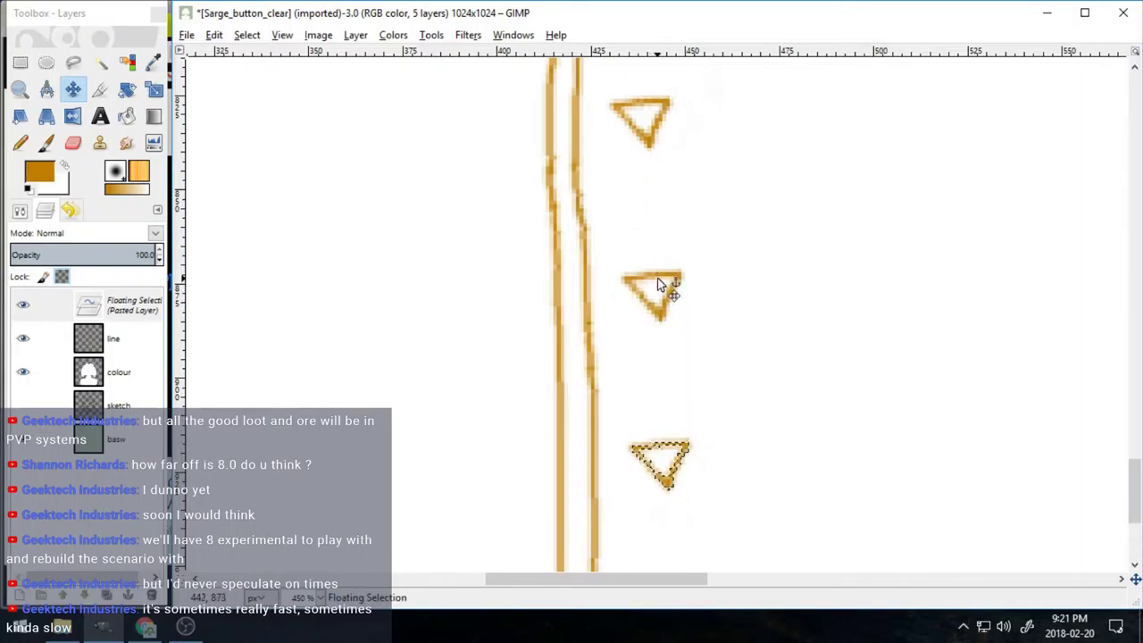
key(Down)
key(Down)
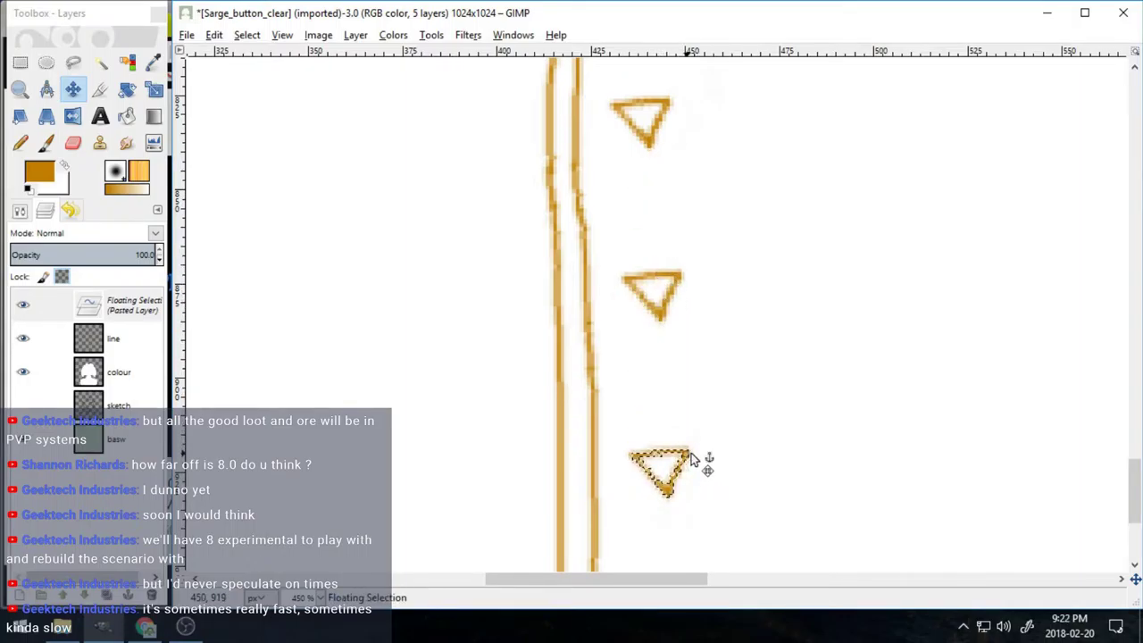
click(692, 455)
- Paste and anchor two more triangles at even spacing, continuing the column to the bottom edge of the image
mouse_move(1130, 489)
mouse_down()
mouse_move(1129, 523)
mouse_move(1130, 511)
mouse_up()
key(ctrl+v)
drag(674, 297, 698, 455)
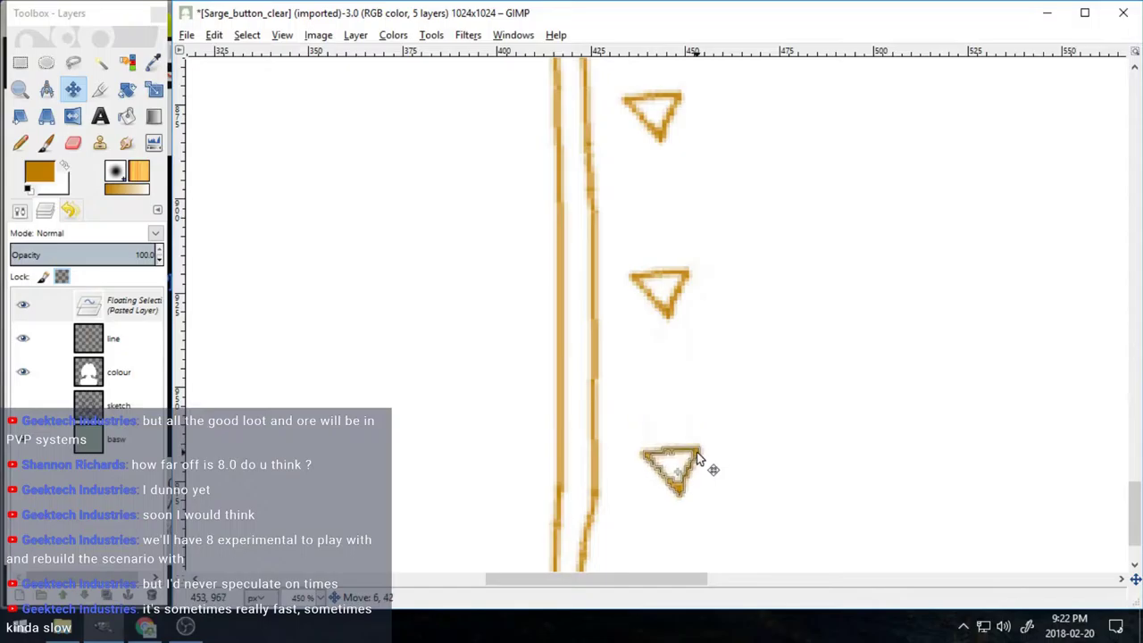
key(ctrl+h)
scroll(765, 327, down, 2)
key(ctrl+v)
drag(684, 314, 690, 551)
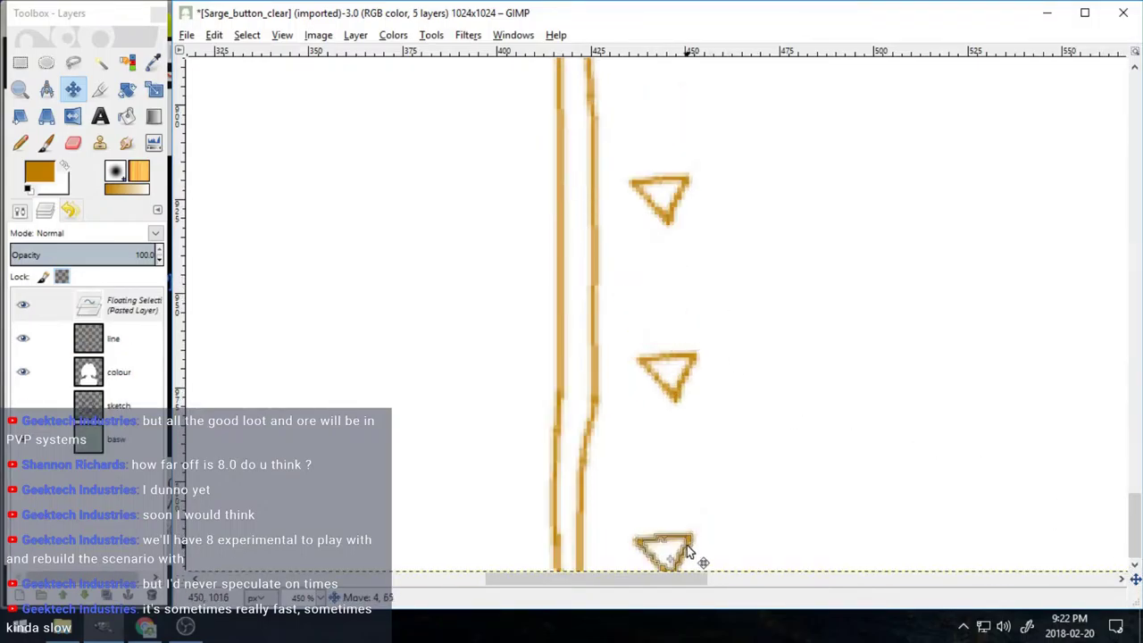
key(ctrl+h)
- Erase both lower corners and the lower left side of the rabbit's front teeth outline
scroll(1115, 347, up, 15)
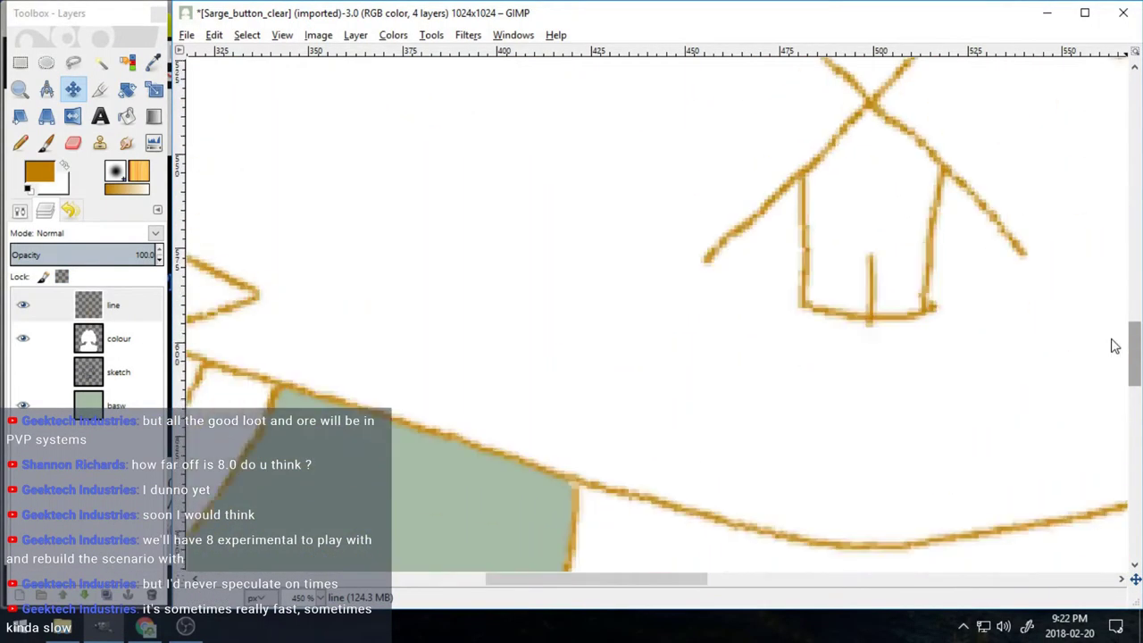
scroll(1114, 346, up, 2)
click(20, 88)
drag(669, 120, 982, 337)
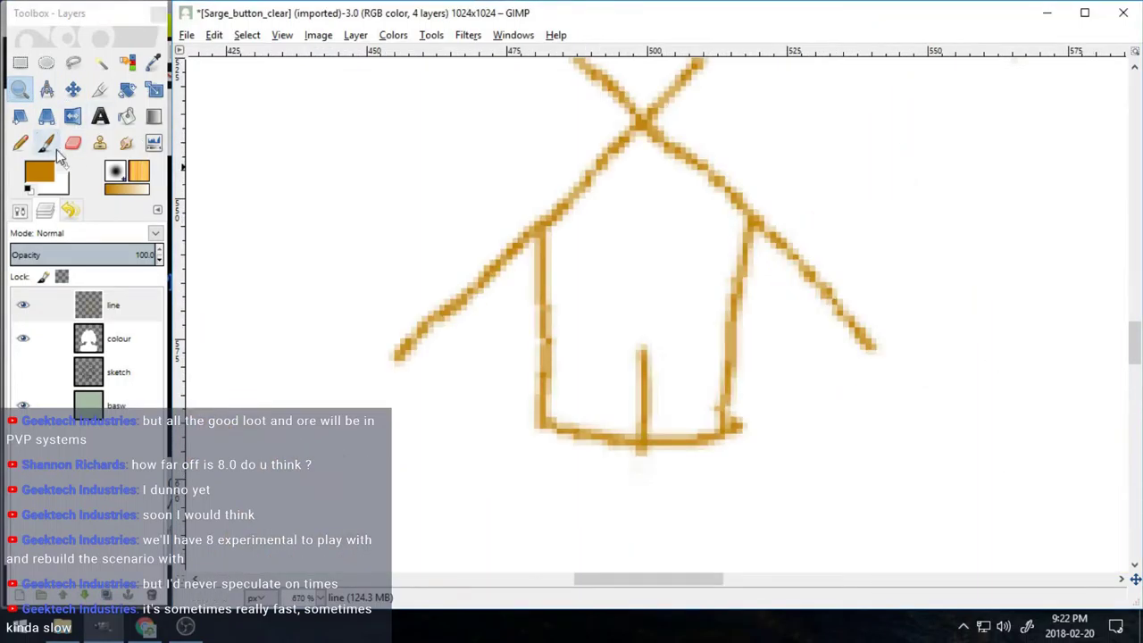
click(74, 143)
drag(528, 366, 538, 427)
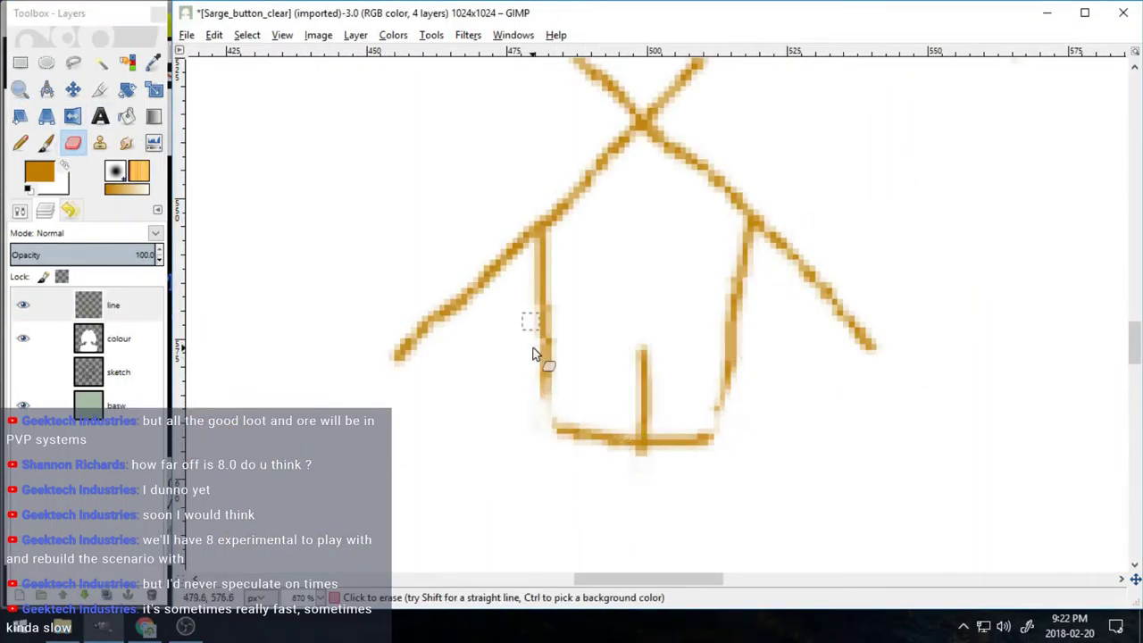
drag(535, 304, 563, 449)
- Repaint the teeth outline with softer lower corners and extend the outer end of the right mouth line
key(p)
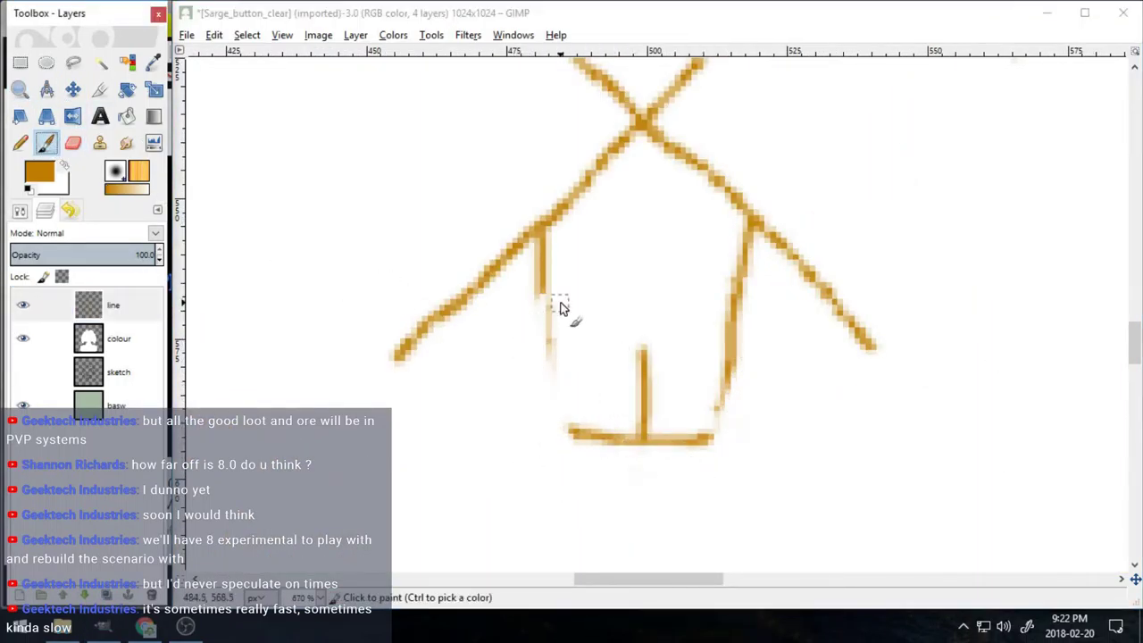
drag(541, 304, 600, 438)
drag(876, 350, 883, 364)
- Taper the outer ends of the mouth lines with the eraser
key(shift+e)
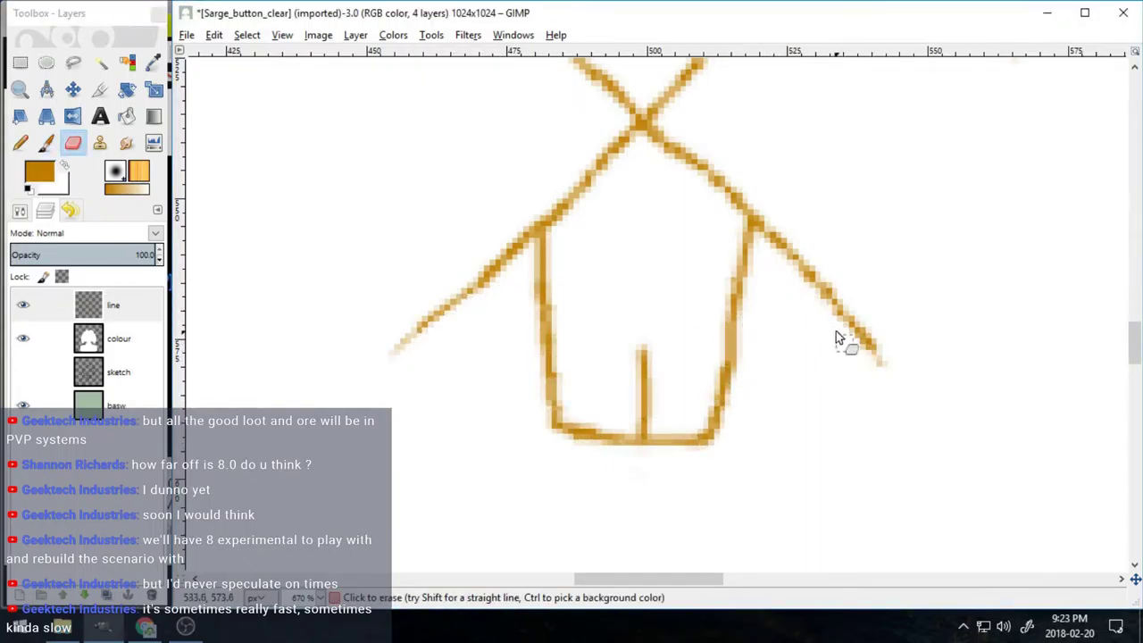
drag(1129, 328, 1129, 330)
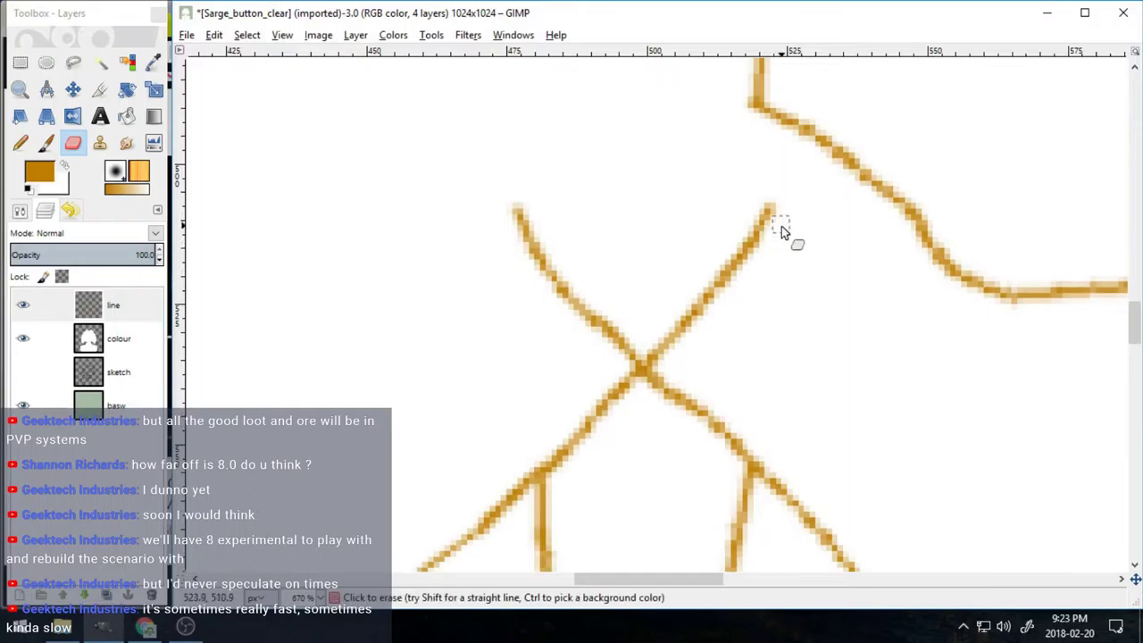
scroll(330, 180, down, 3)
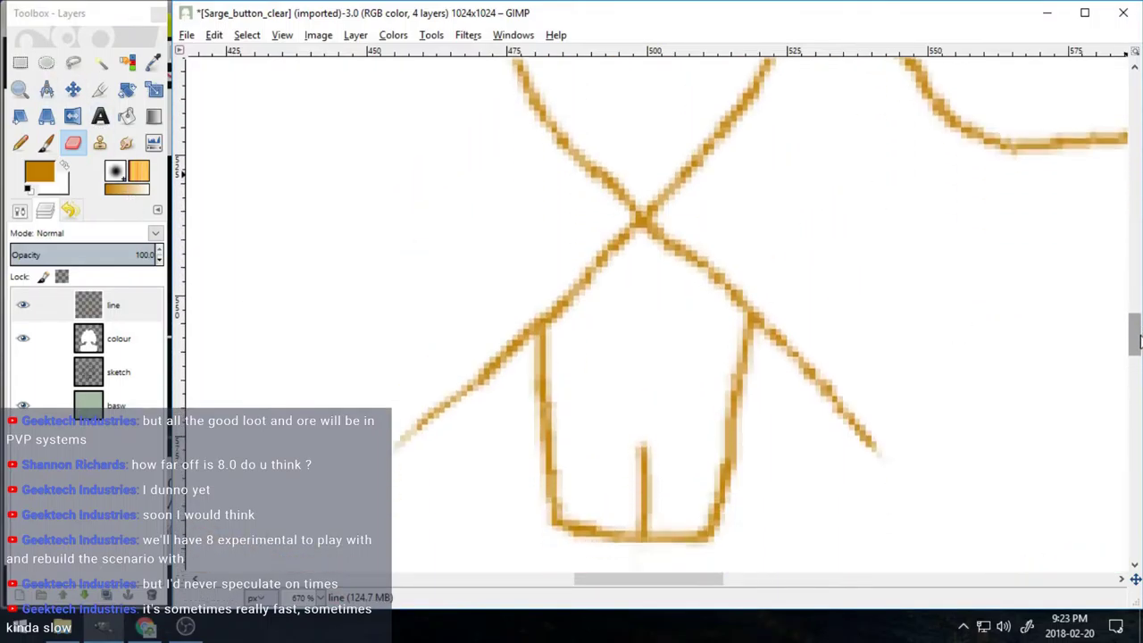
drag(1134, 327, 1137, 332)
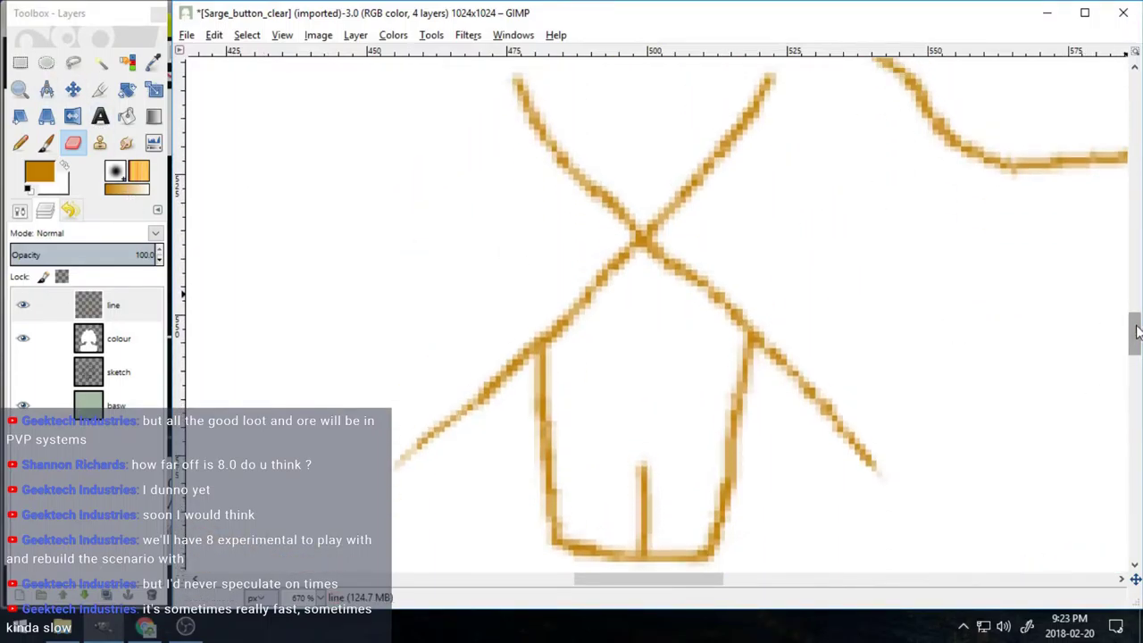
- Select the left half of the nose, mouth and teeth with a rectangle, copy it and clear the selection
click(20, 62)
drag(640, 572, 377, 74)
drag(1132, 332, 1132, 337)
drag(620, 255, 626, 254)
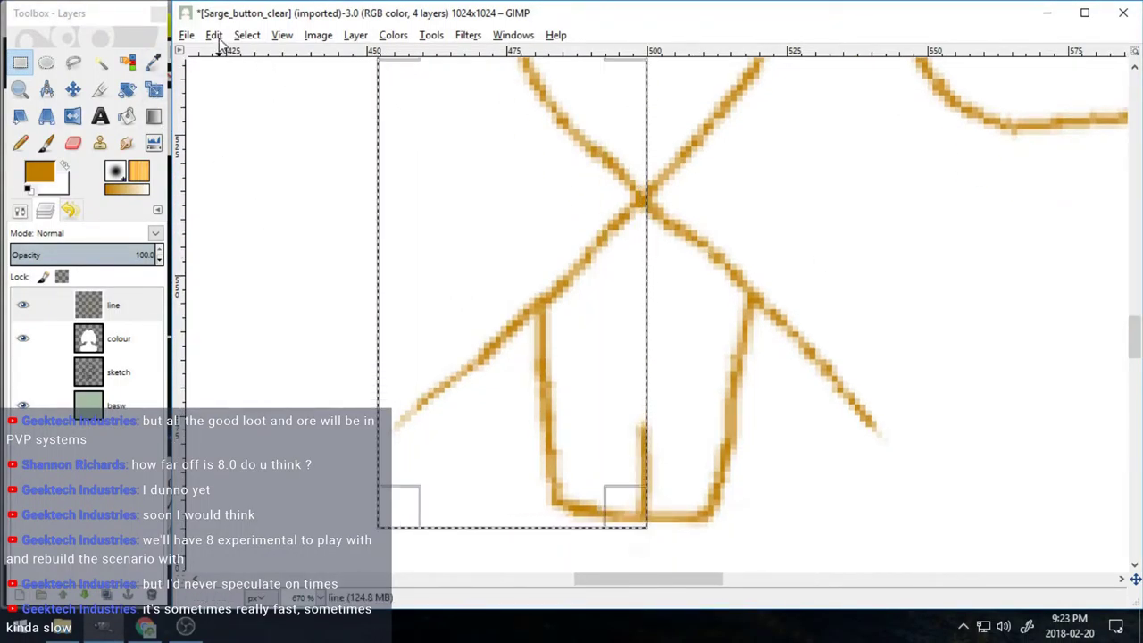
click(216, 37)
click(234, 141)
drag(1134, 337, 1134, 331)
click(254, 38)
click(250, 75)
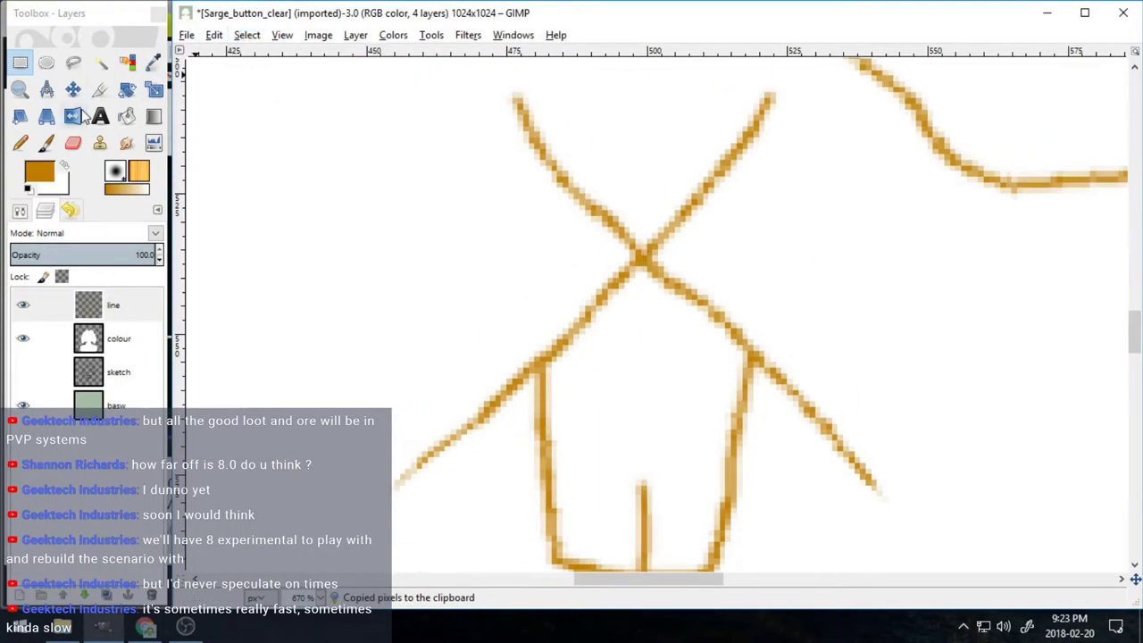
- Erase the right half of the nose, mouth and teeth with the eraser at size 8
click(73, 143)
click(22, 211)
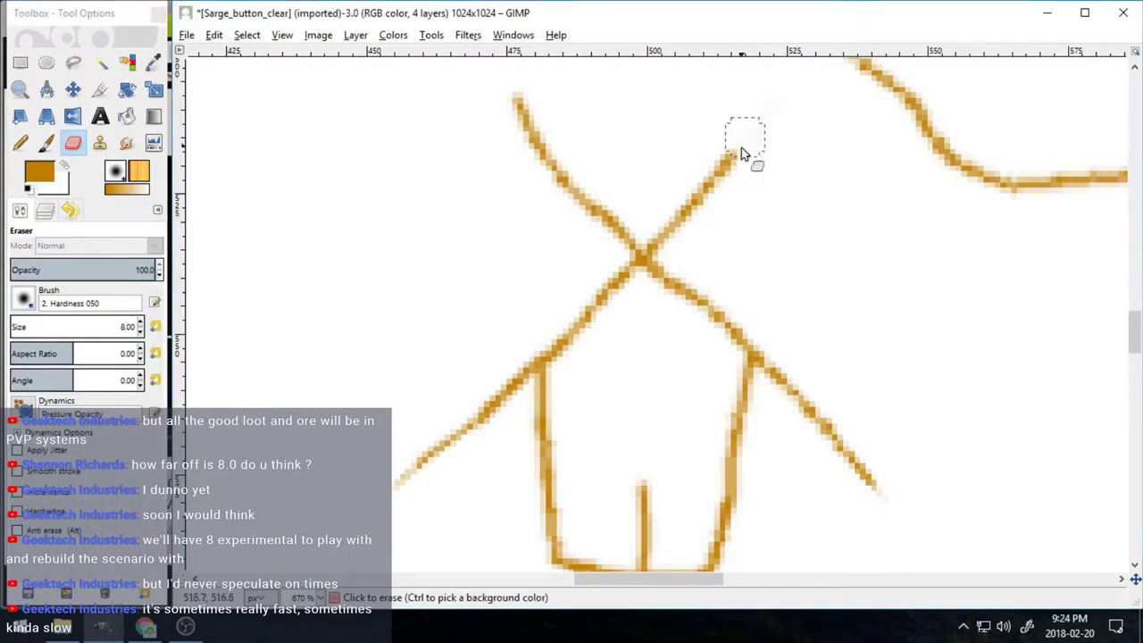
drag(810, 408, 728, 545)
scroll(1087, 331, down, 1)
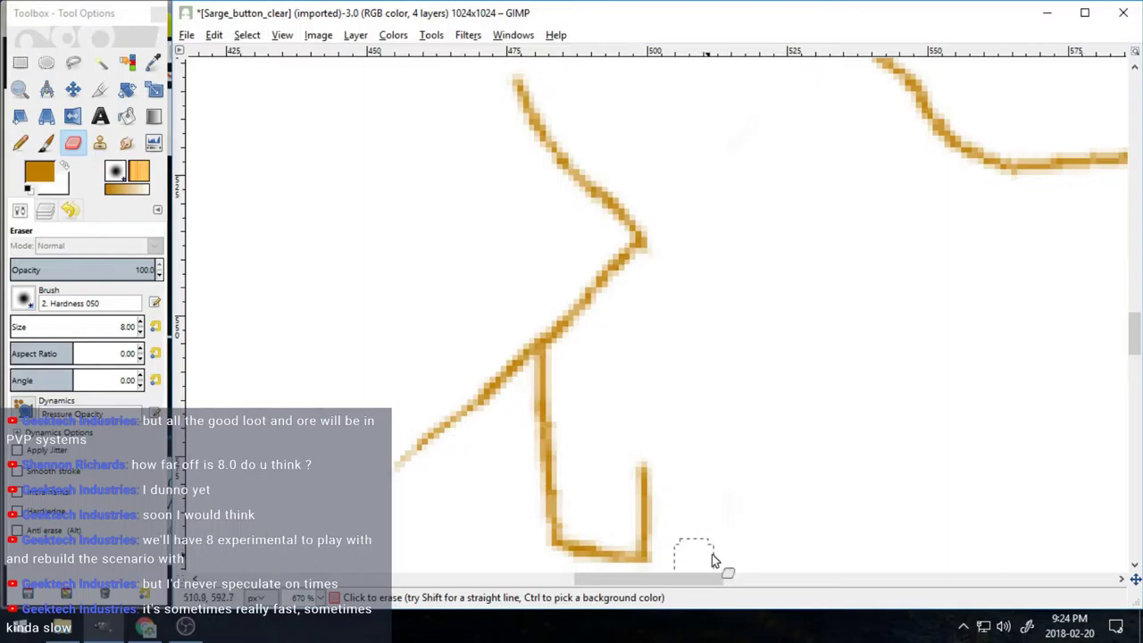
- Paste the copied left half of the mouth and flip it horizontally
click(214, 35)
click(238, 187)
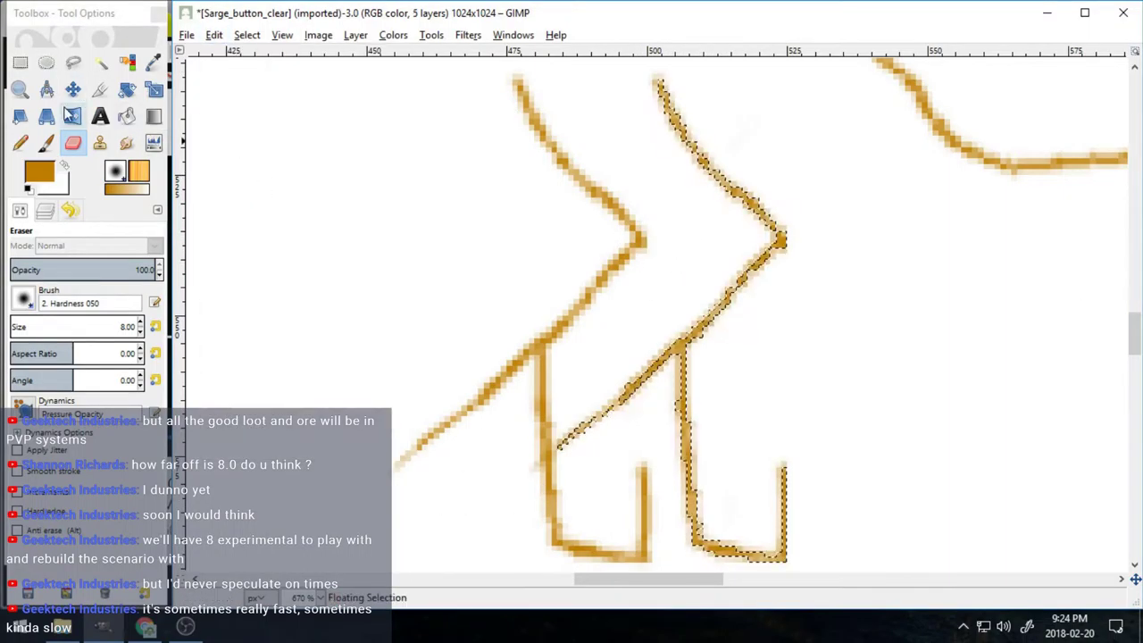
click(73, 116)
click(456, 224)
- Move the flipped half right until it meets the left half at the centre line, and anchor it
click(73, 89)
key(Right)
key(Right)
key(Right)
key(Right)
key(Right)
key(Right)
key(Right)
key(Right)
key(Right)
key(Right)
key(Right)
key(Right)
key(Right)
key(Right)
key(Right)
key(Right)
key(Right)
key(Right)
key(Right)
key(Right)
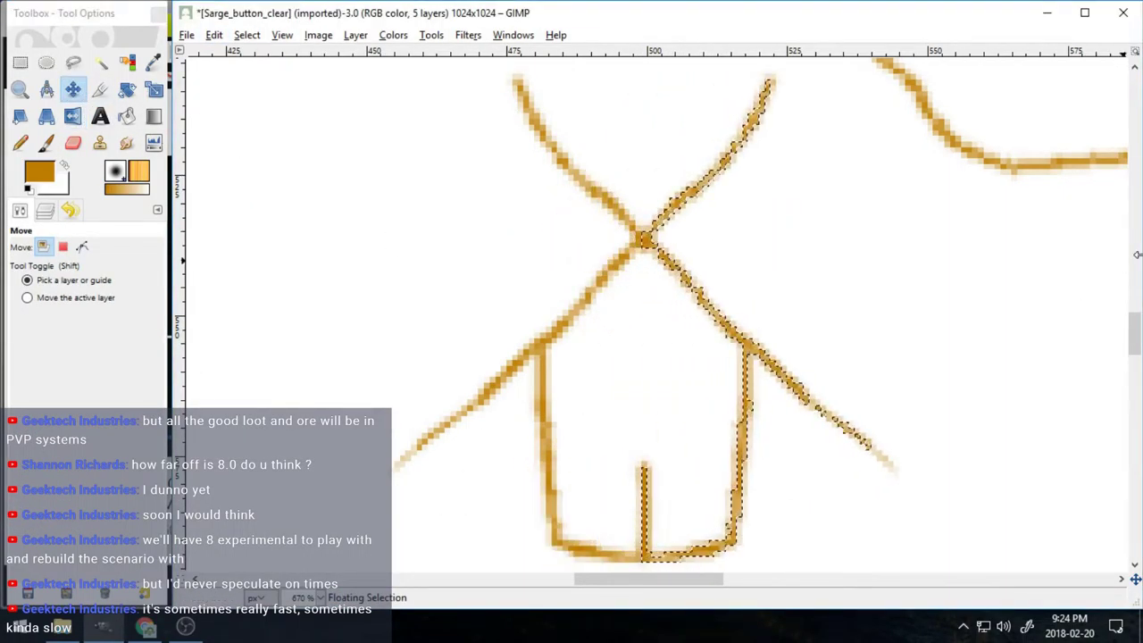
key(Left)
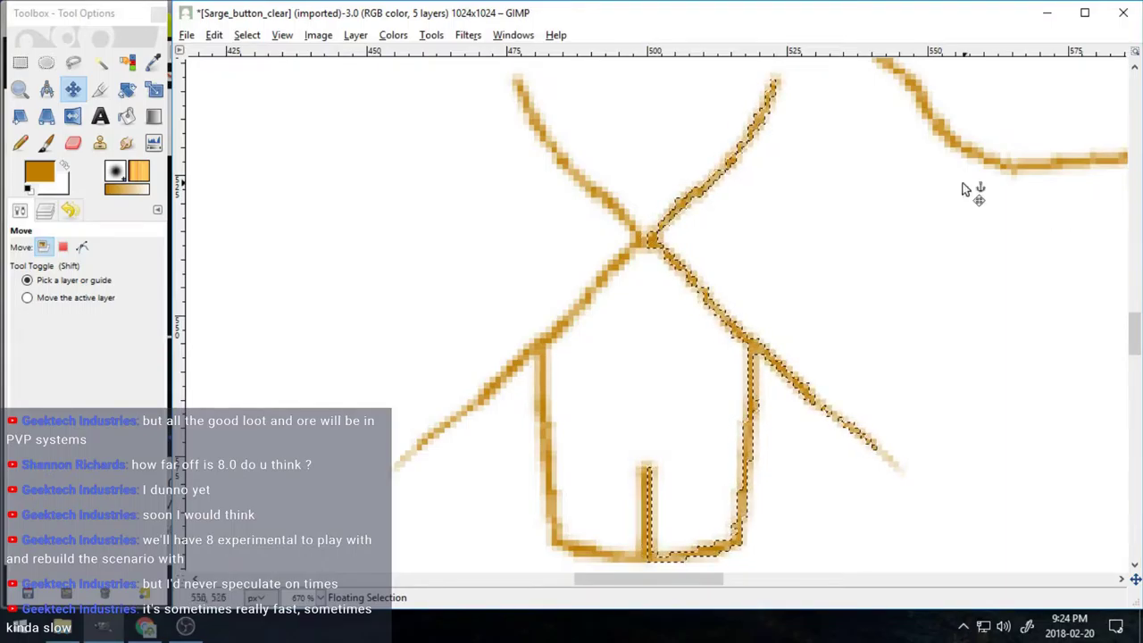
click(972, 187)
- Examine the mirrored nose, mouth and teeth up close and in proportion to the whole face
scroll(1135, 331, up, 5)
scroll(656, 313, down, 4)
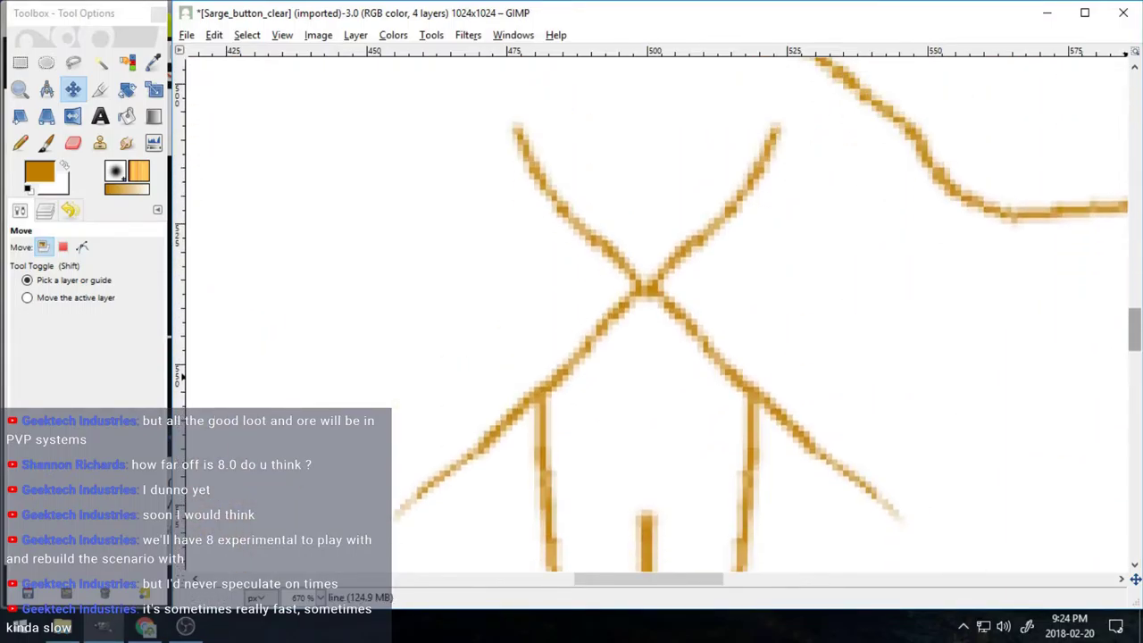
drag(779, 51, 808, 138)
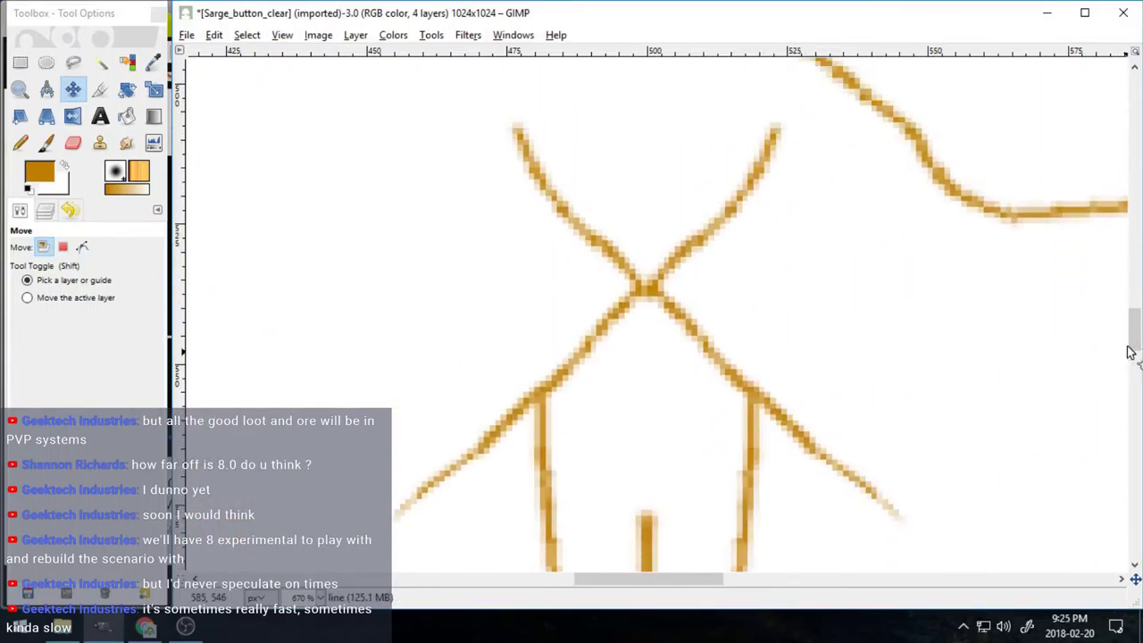
drag(1134, 342, 1138, 352)
click(20, 89)
click(50, 293)
double_click(532, 388)
double_click(532, 390)
scroll(531, 390, up, 2)
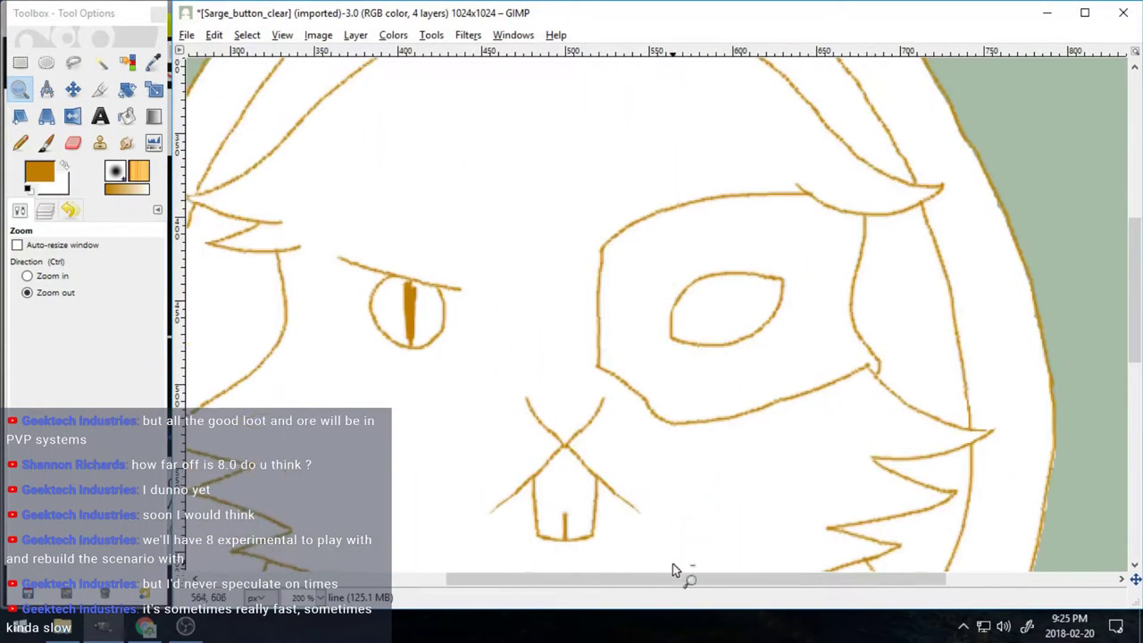
- Examine the line art from the face down to the jacket buttons, and review the undo history and layers
drag(674, 578, 631, 578)
scroll(260, 236, up, 4)
scroll(647, 393, down, 12)
scroll(648, 393, down, 1)
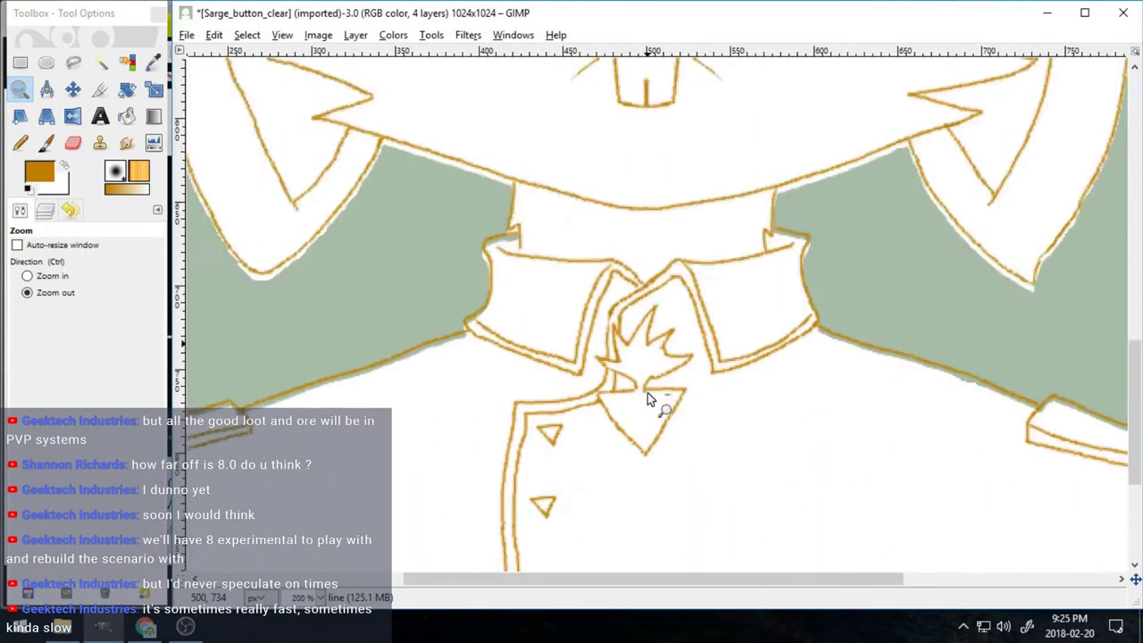
scroll(648, 393, up, 8)
click(71, 211)
scroll(114, 514, up, 6)
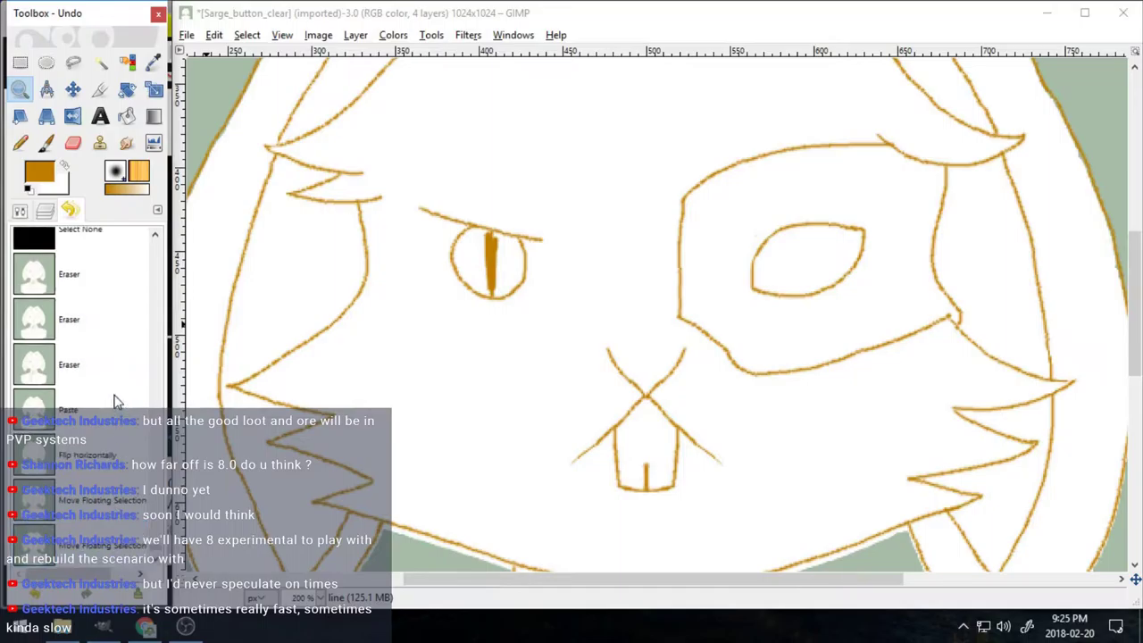
scroll(753, 469, up, 5)
scroll(753, 465, down, 14)
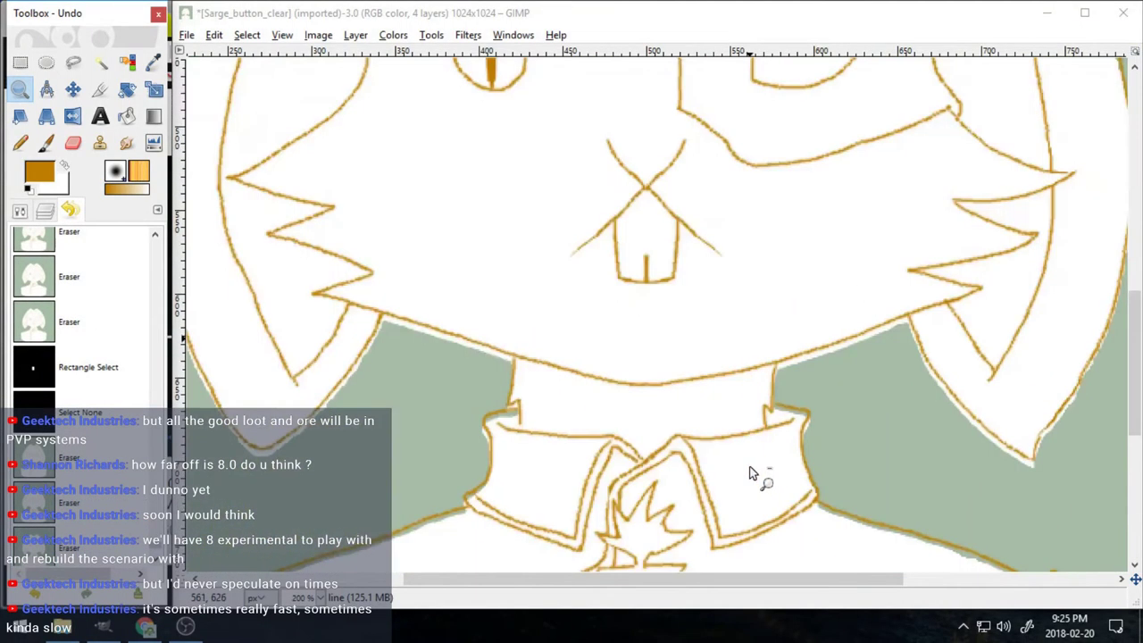
click(45, 211)
click(107, 304)
scroll(541, 375, up, 18)
click(73, 89)
scroll(564, 272, down, 10)
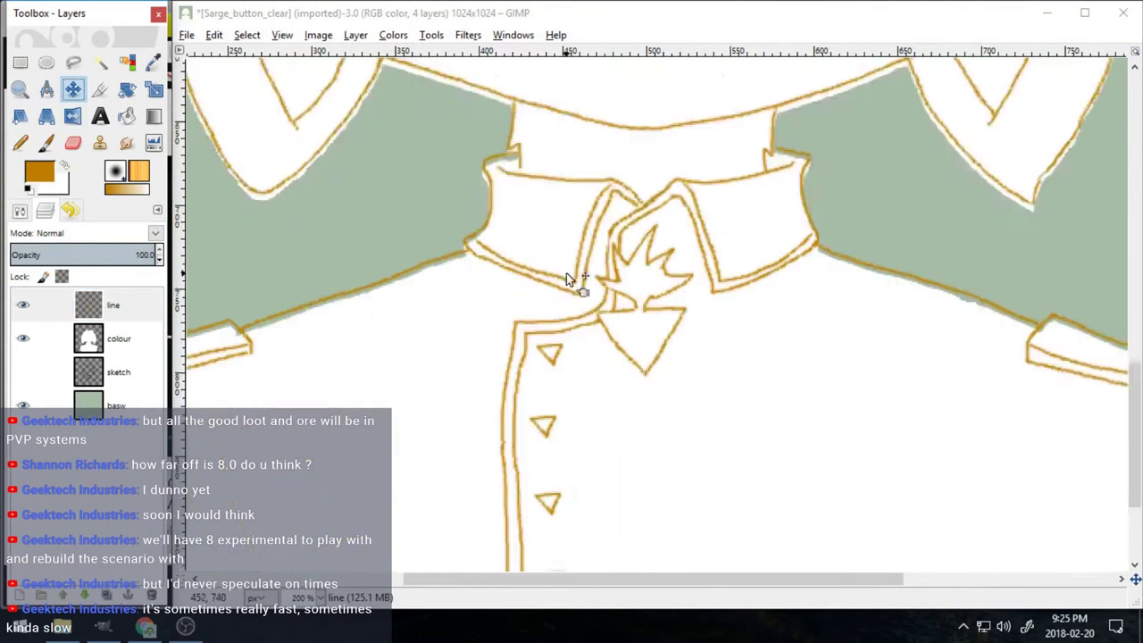
click(257, 354)
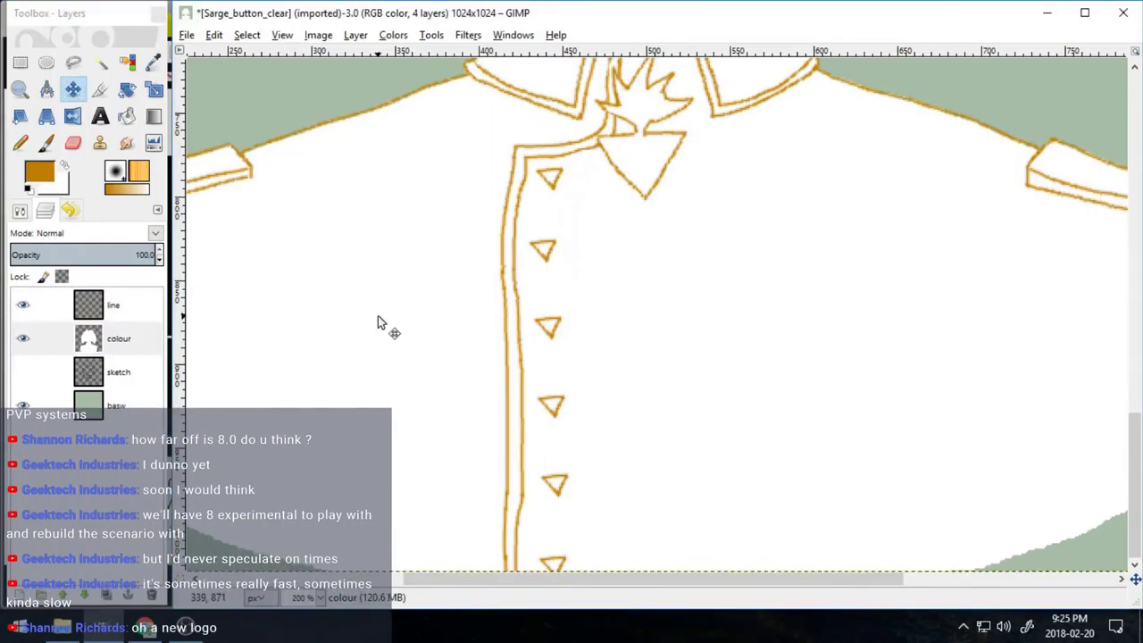
scroll(378, 317, up, 8)
scroll(384, 322, down, 6)
scroll(394, 329, up, 10)
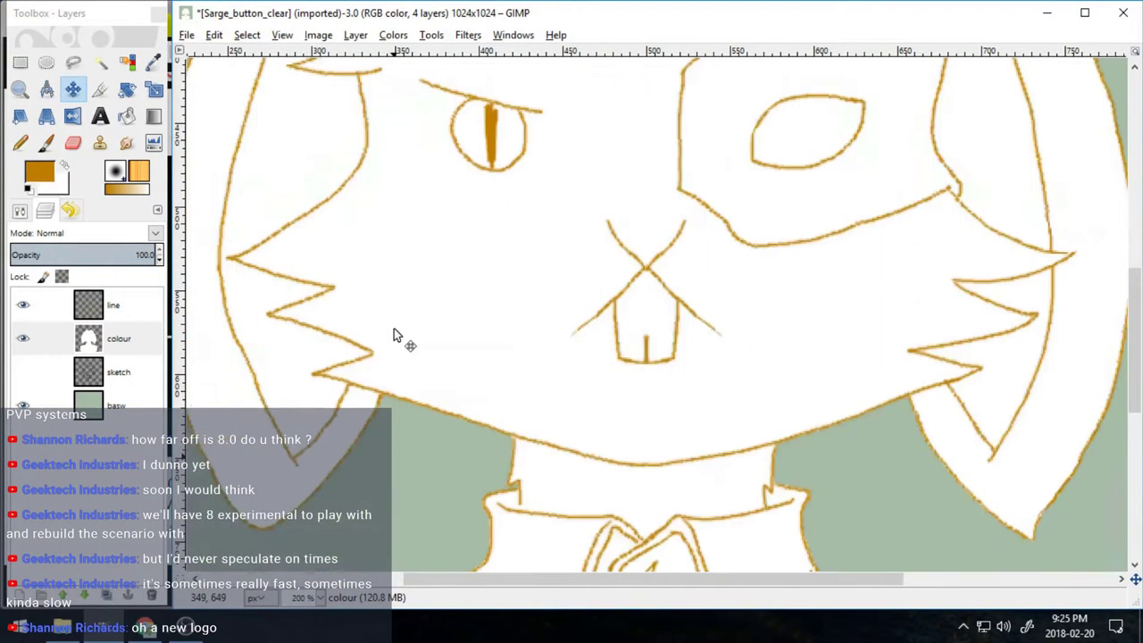
scroll(394, 329, down, 3)
- On the line layer, erase the line ends that overshoot the band between the ears with the eraser at size 8
click(94, 312)
click(21, 90)
drag(510, 158, 615, 283)
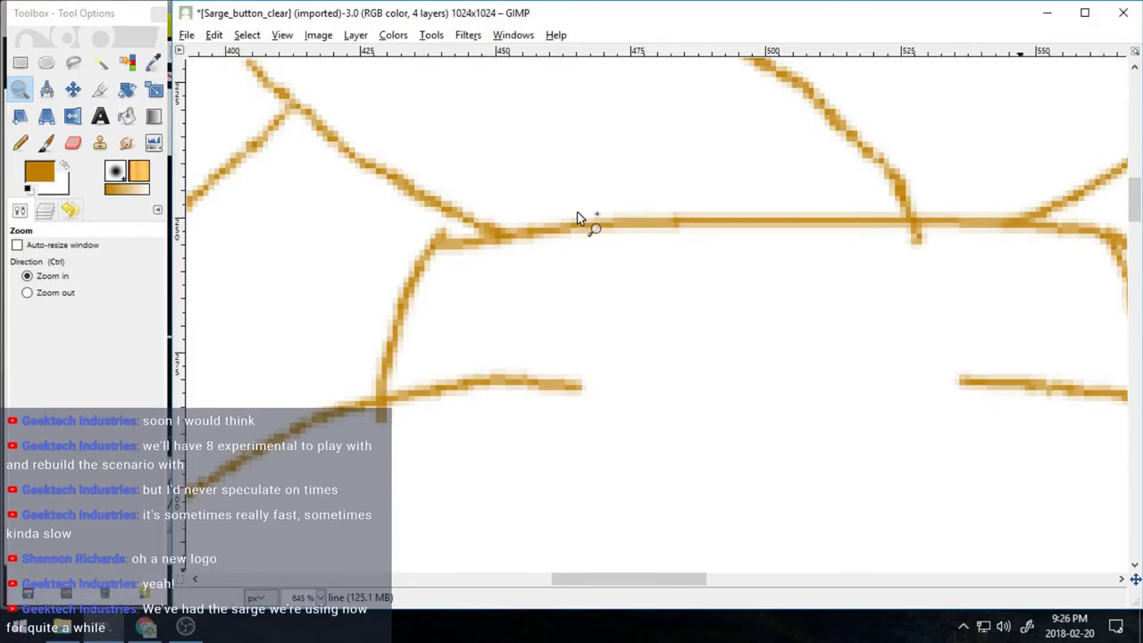
click(79, 143)
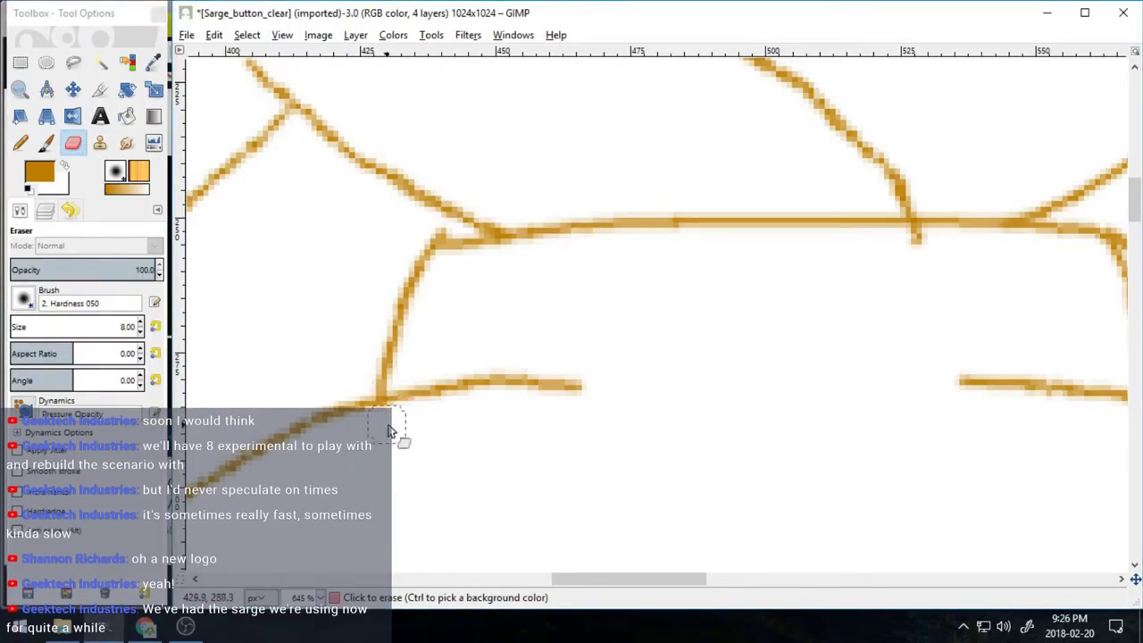
click(917, 238)
mouse_move(668, 579)
mouse_down()
mouse_move(710, 579)
mouse_move(675, 582)
mouse_up()
- Close the gap in the band's lower edge with a size 2 paintbrush stroke and erase the stray pixels where the lines join
key(p)
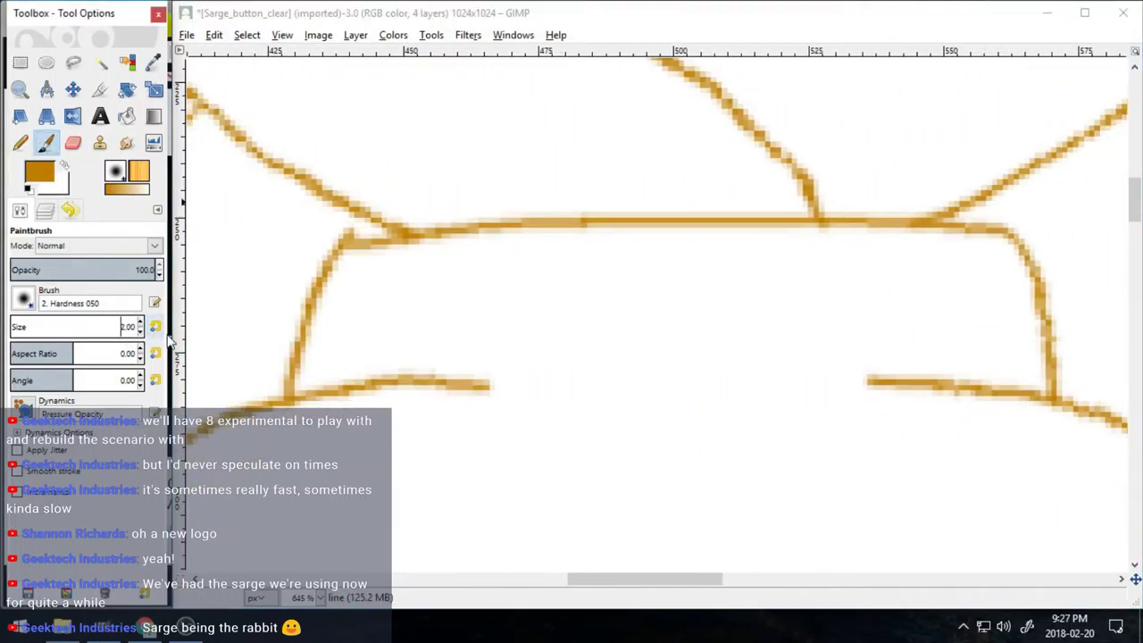
mouse_move(497, 383)
mouse_down()
mouse_move(804, 361)
mouse_move(871, 380)
mouse_up()
key(shift+e)
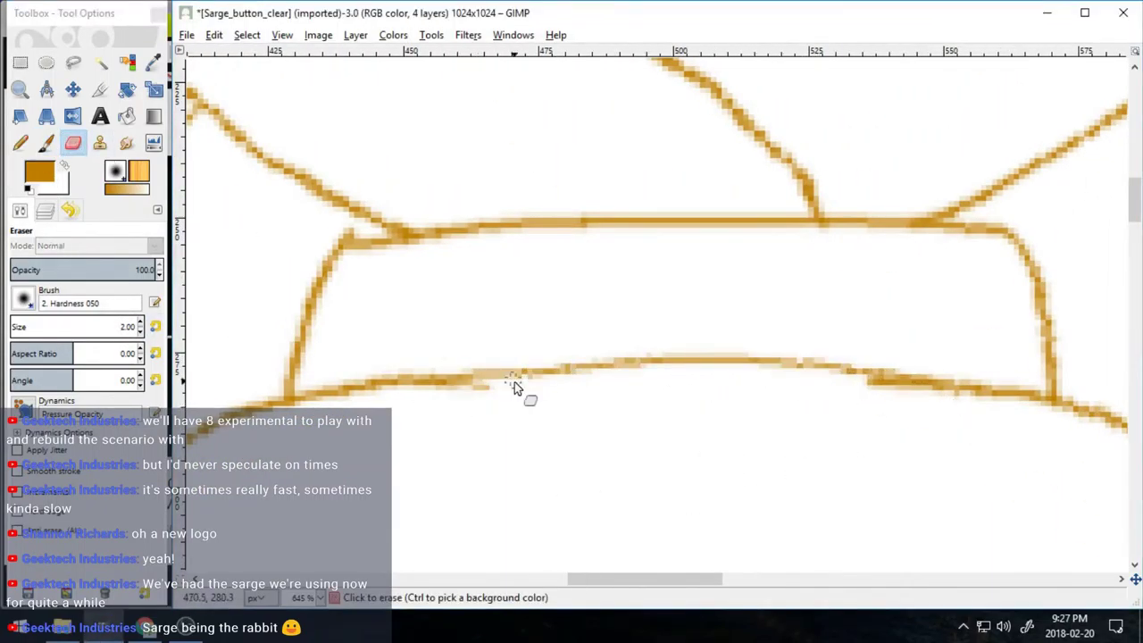
drag(479, 382, 413, 385)
- Reshape the band's left upper corner into a smooth curve, using the eraser and paintbrush at size 2
key(p)
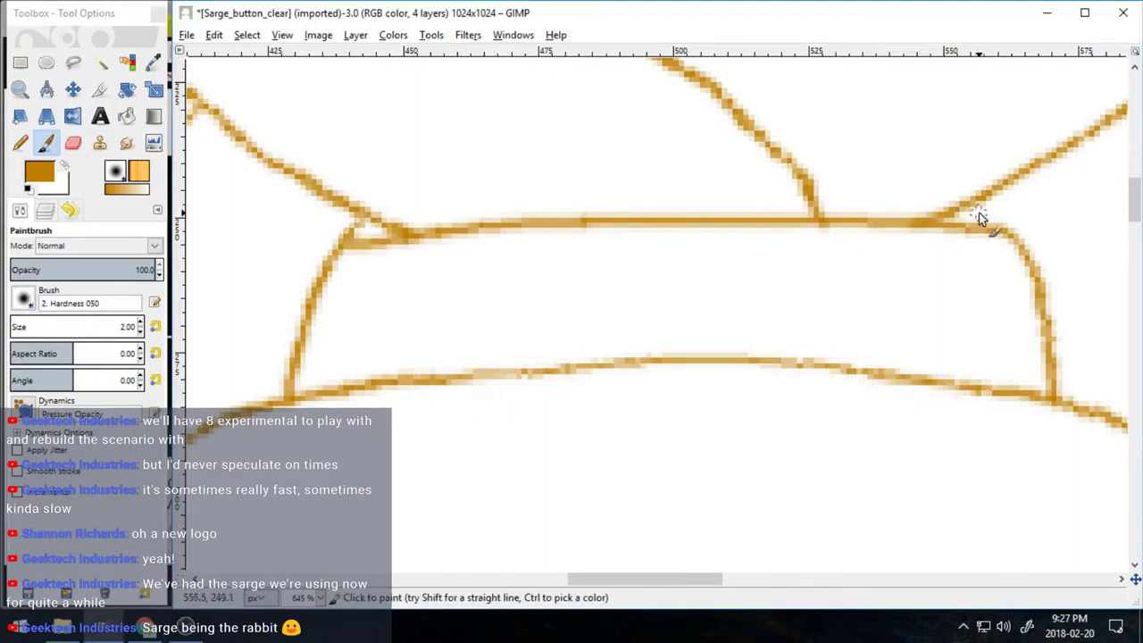
key(shift+e)
key(p)
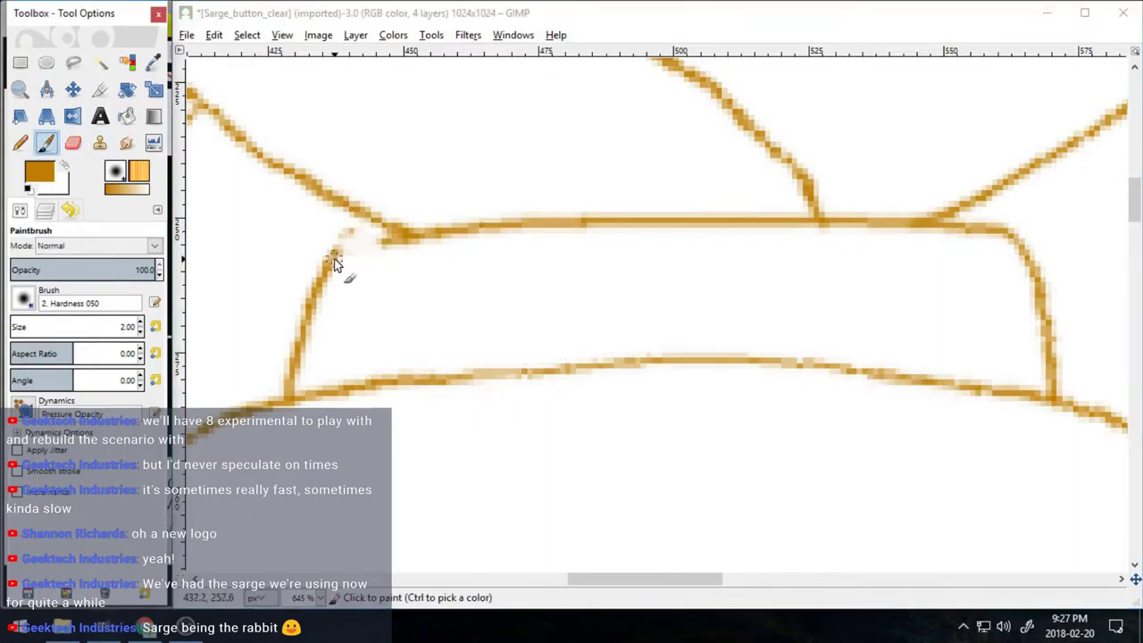
drag(338, 253, 388, 228)
key(shift+e)
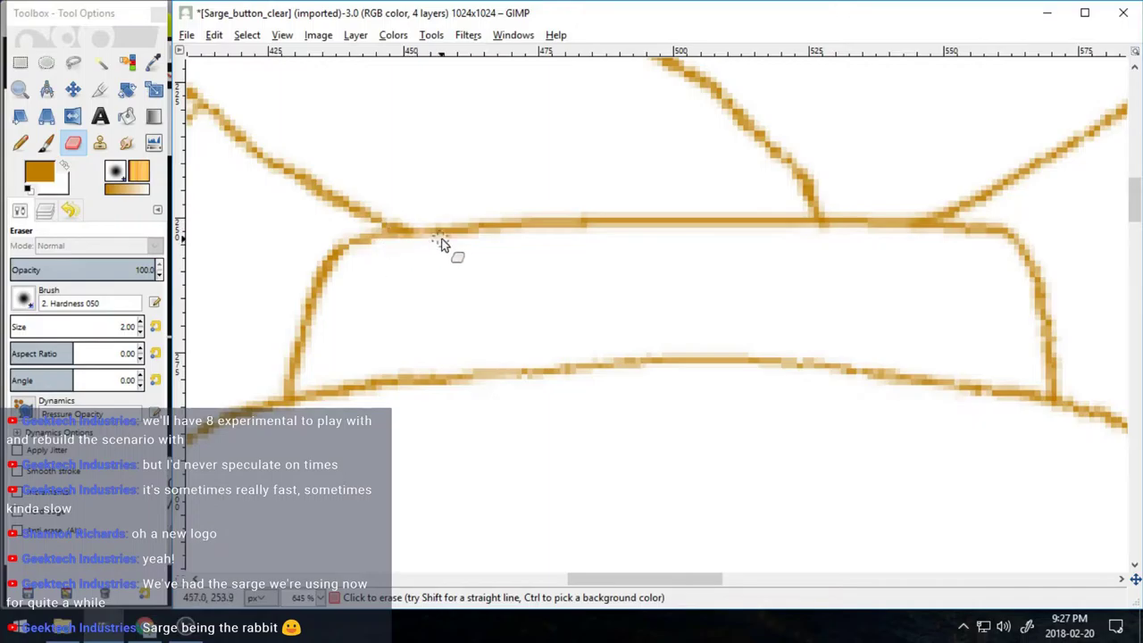
mouse_move(669, 578)
mouse_down()
mouse_move(607, 578)
mouse_move(669, 578)
mouse_up()
- Examine the cleaned band in proportion to the whole character
click(20, 89)
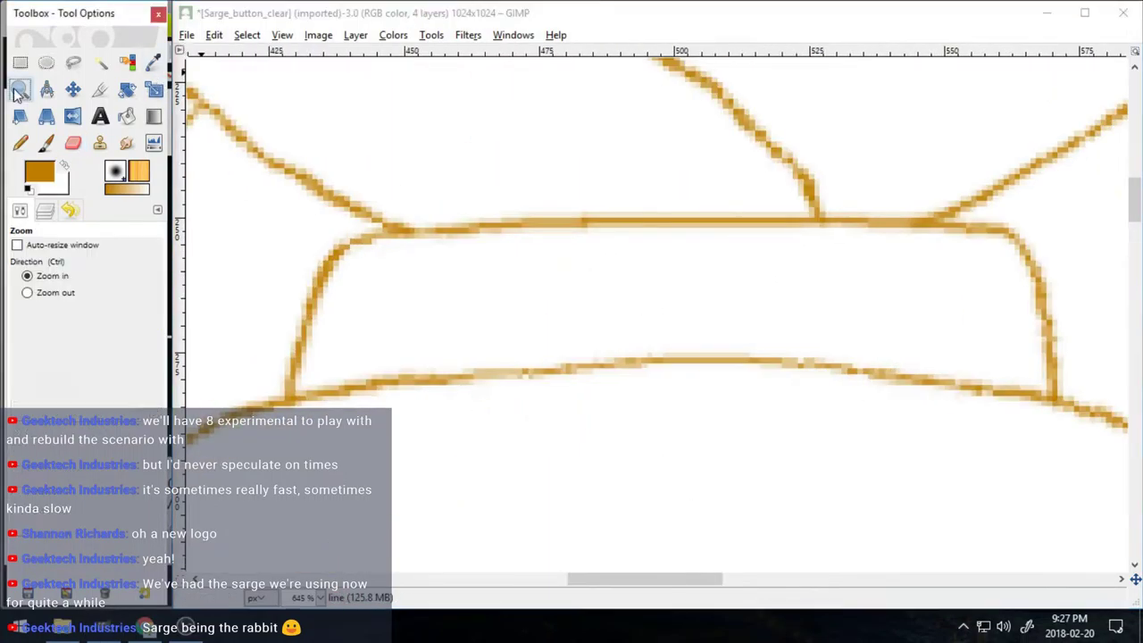
click(35, 293)
double_click(423, 374)
scroll(423, 373, down, 5)
double_click(423, 373)
ctrl+click(425, 373)
ctrl+click(427, 374)
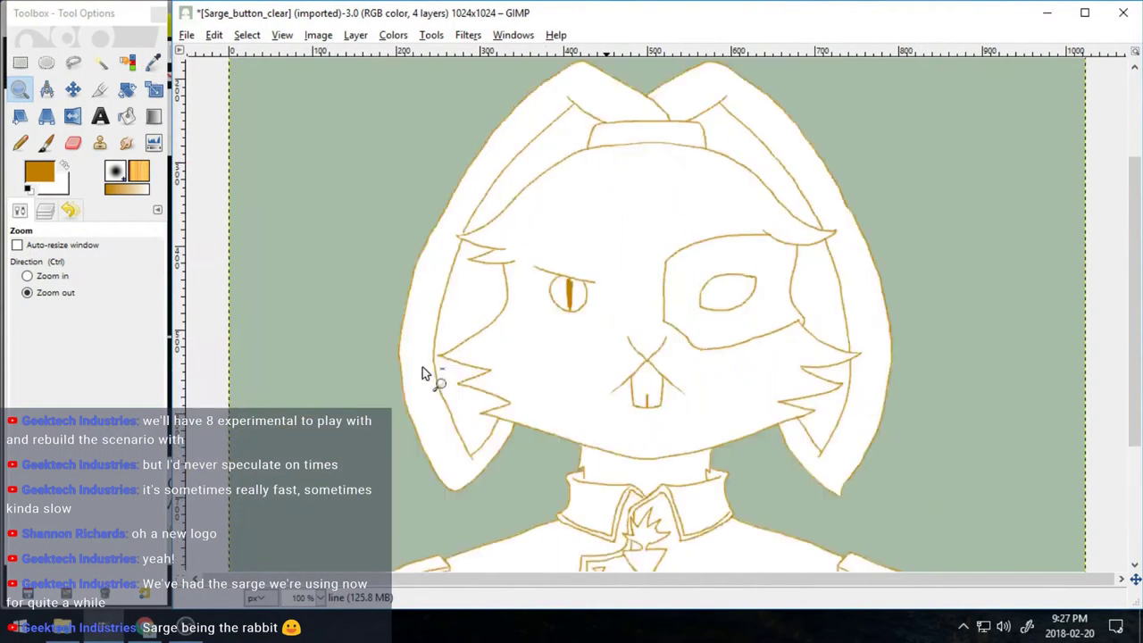
ctrl+click(427, 374)
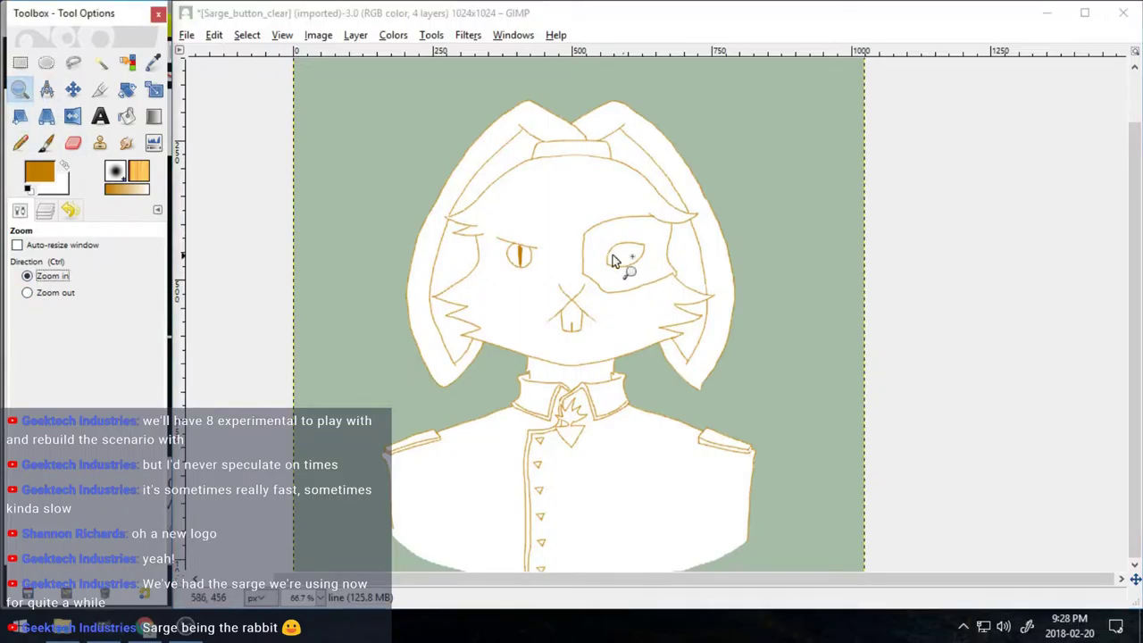
- Widen the slit pupil of the narrowed eye into a filled, pointed oval with the size 2 paintbrush, cleaning its edges
drag(491, 225, 541, 305)
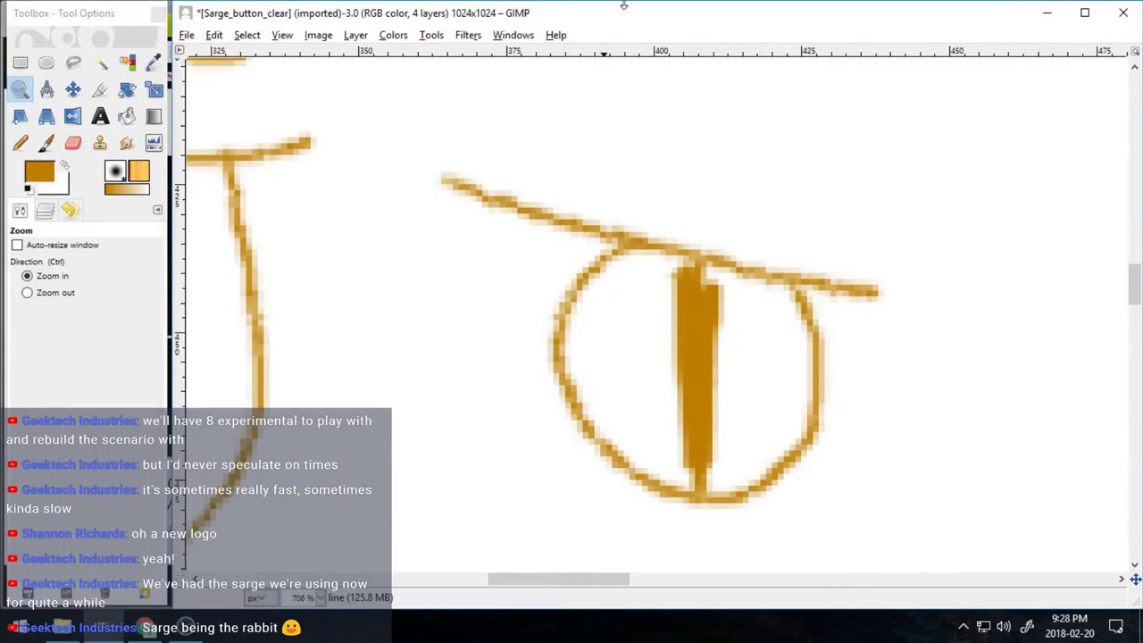
key(p)
key(ctrl+l)
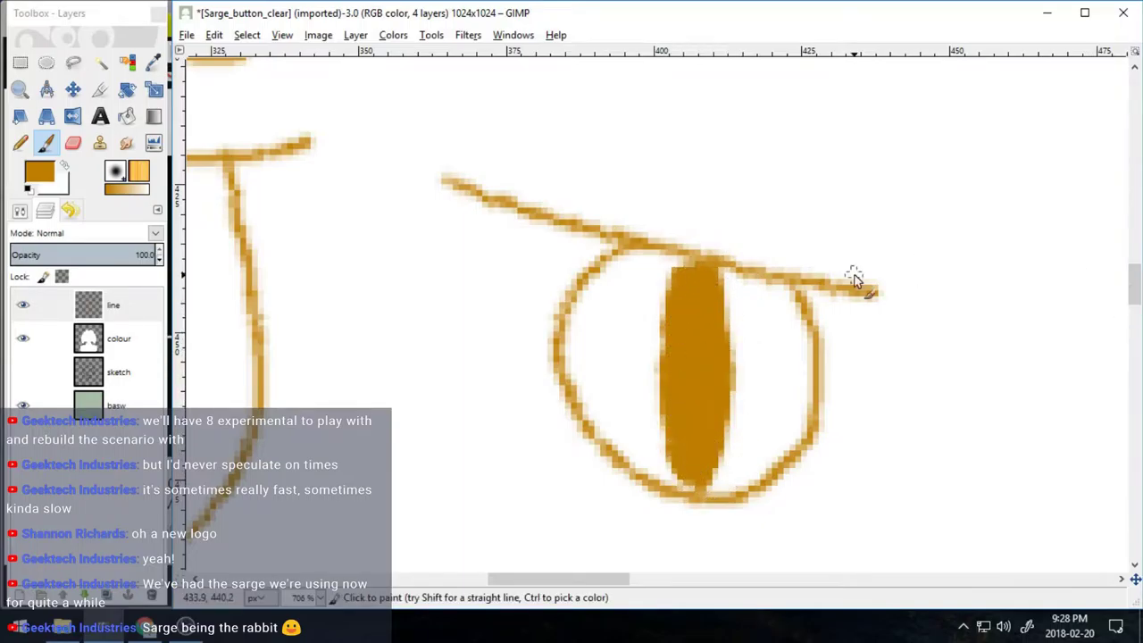
key(shift+e)
key(p)
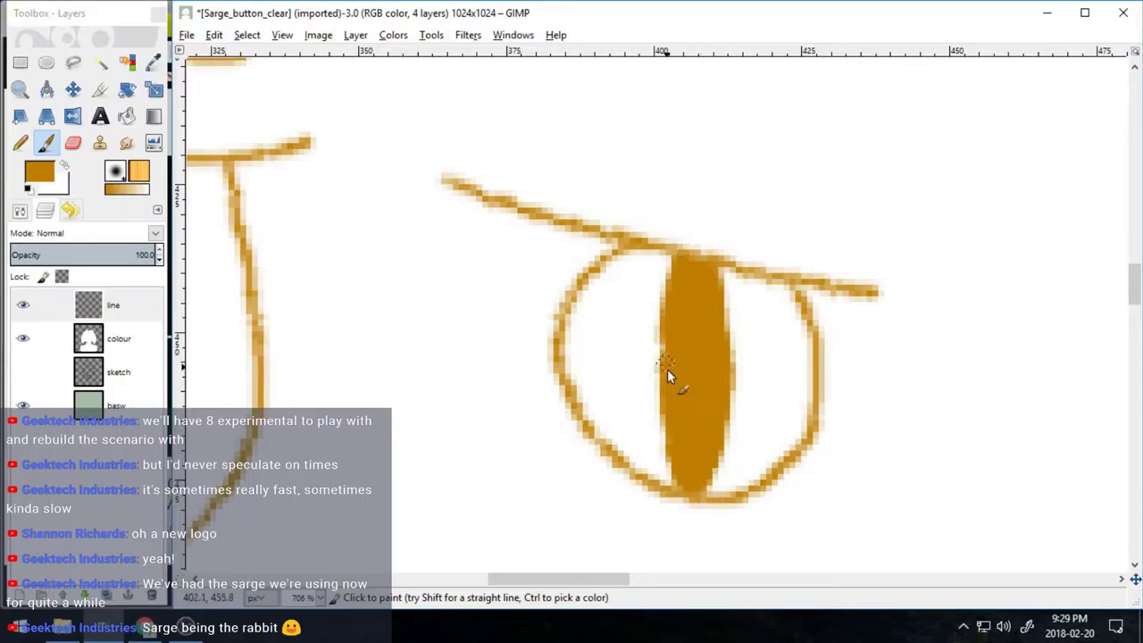
scroll(686, 314, up, 5)
scroll(1092, 268, down, 5)
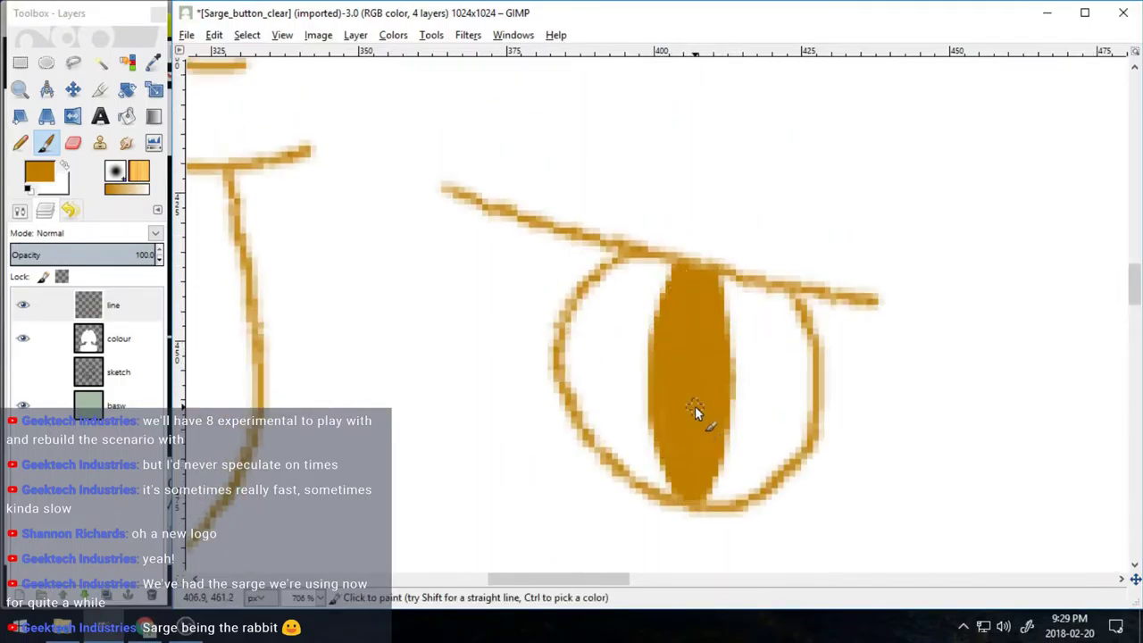
- Check the widened pupil in proportion to the whole face
double_click(20, 89)
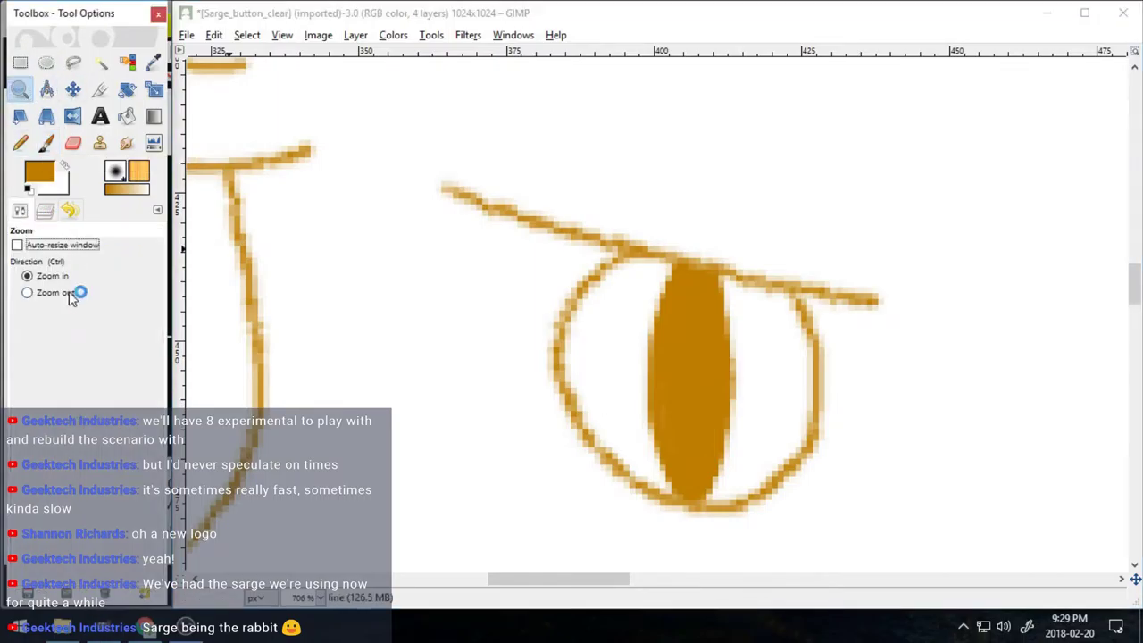
click(70, 293)
click(413, 323)
click(413, 323)
click(414, 323)
click(414, 323)
click(414, 323)
click(413, 322)
scroll(499, 358, down, 1)
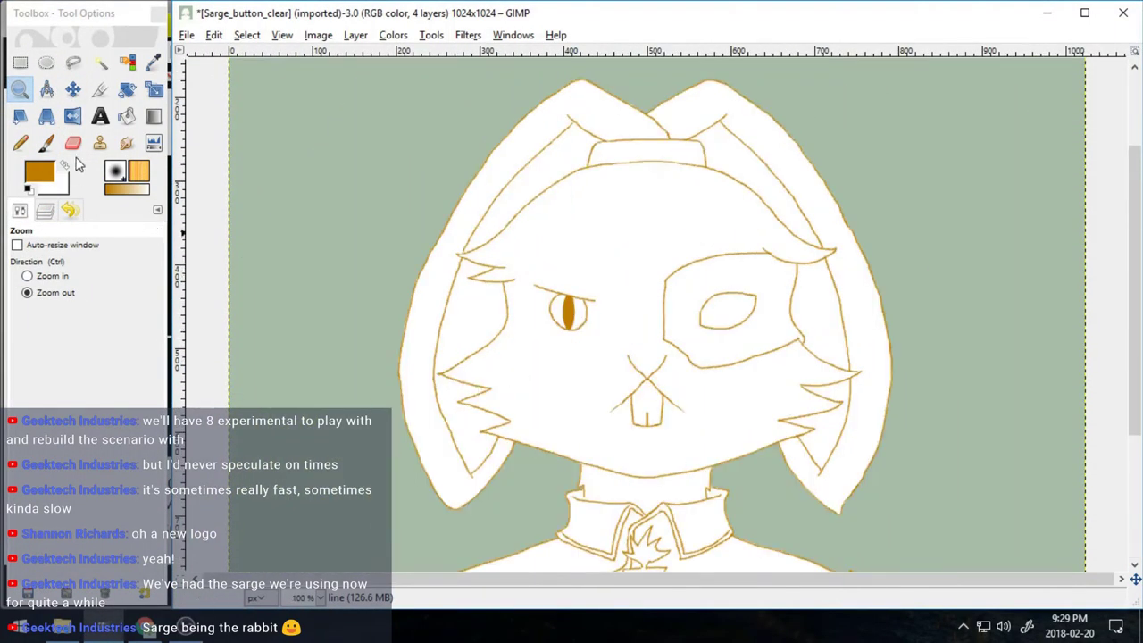
- Place vertical guides through the centres of both eyes and horizontal guides at the pupil's top, middle and bottom
drag(714, 51, 738, 304)
drag(181, 331, 570, 332)
drag(181, 353, 726, 446)
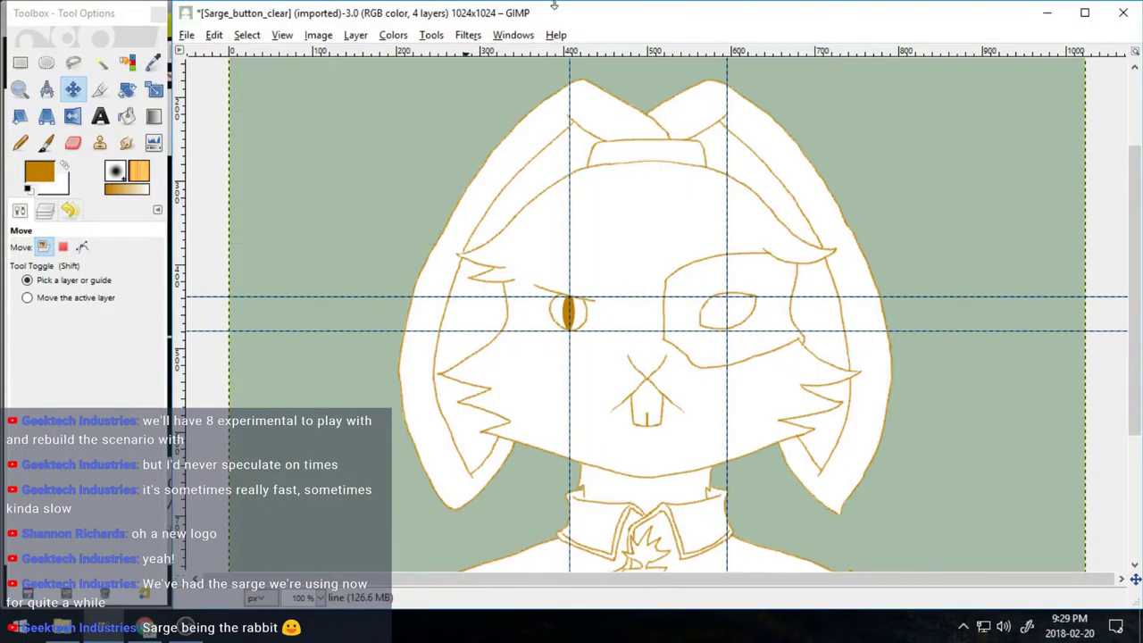
drag(554, 52, 766, 357)
- Select a 30 by 30 pixel circle centred on the guide crossing inside the almond-shaped eye
click(21, 91)
click(47, 62)
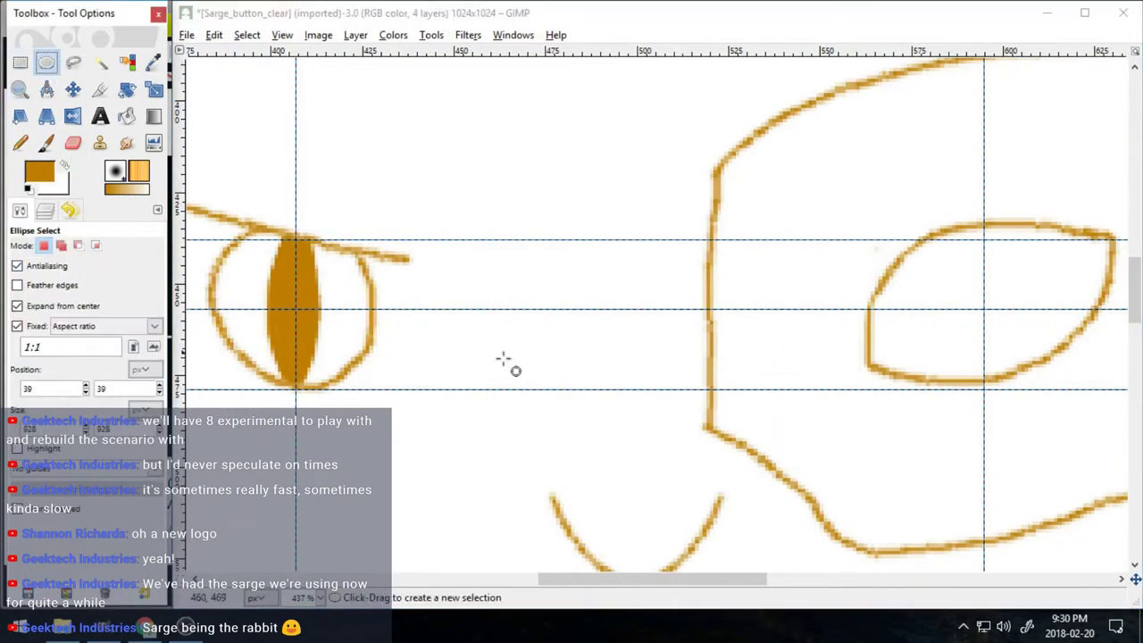
drag(984, 309, 1041, 361)
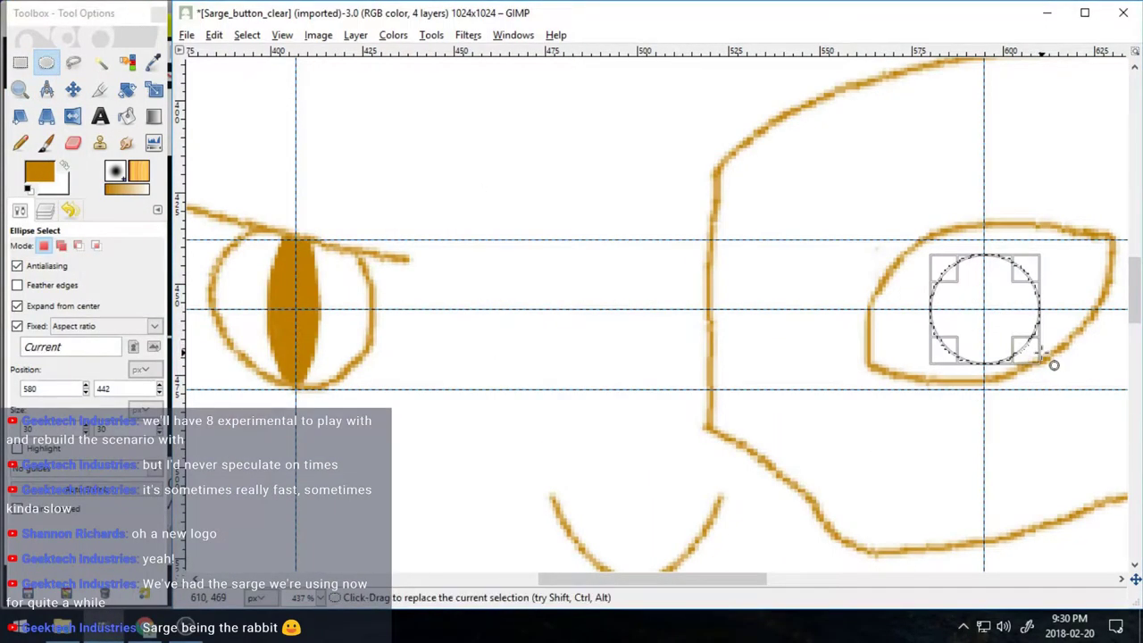
- Paint a thin iris ring along the inside of the circular selection with the size 2 brush, erasing the excess at its lower edge
key(p)
drag(976, 256, 946, 272)
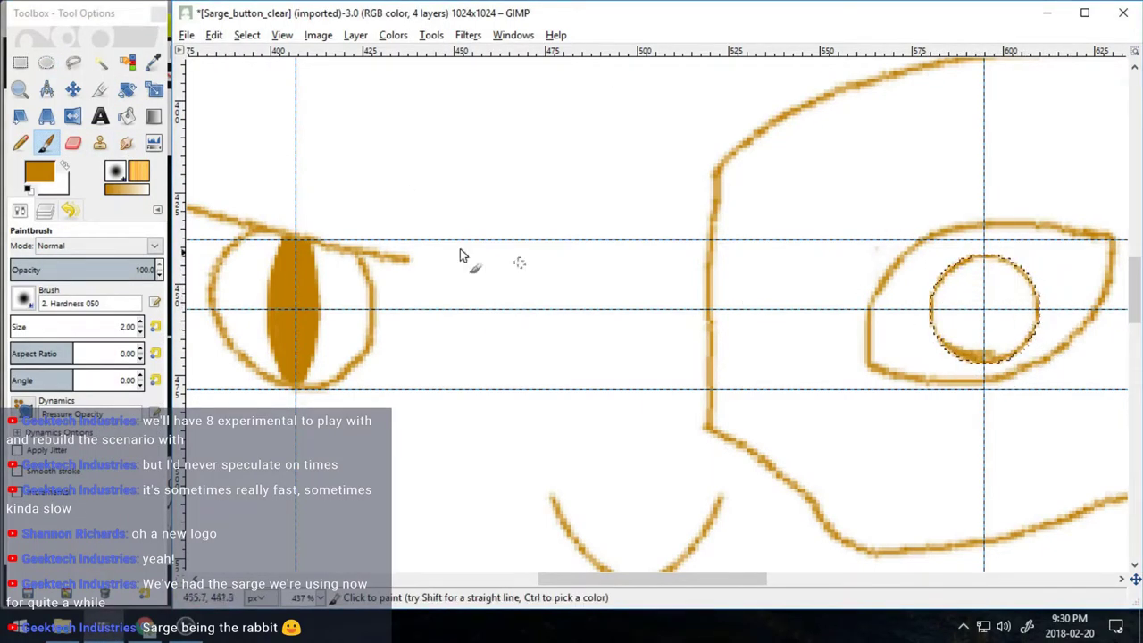
key(shift+e)
drag(1003, 351, 1007, 349)
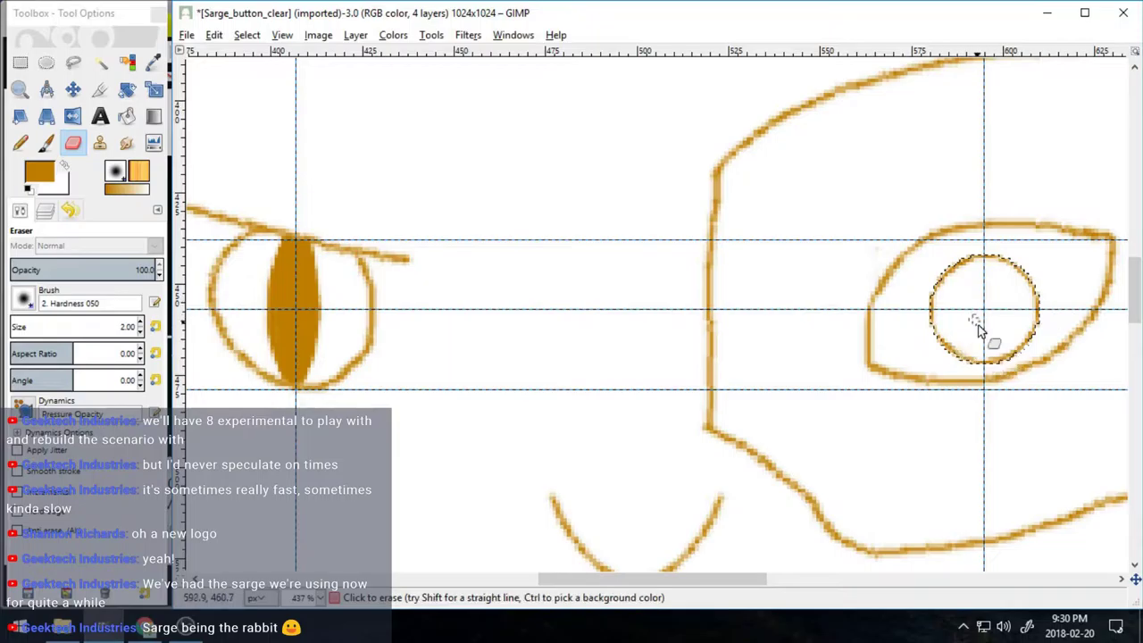
click(47, 143)
click(986, 358)
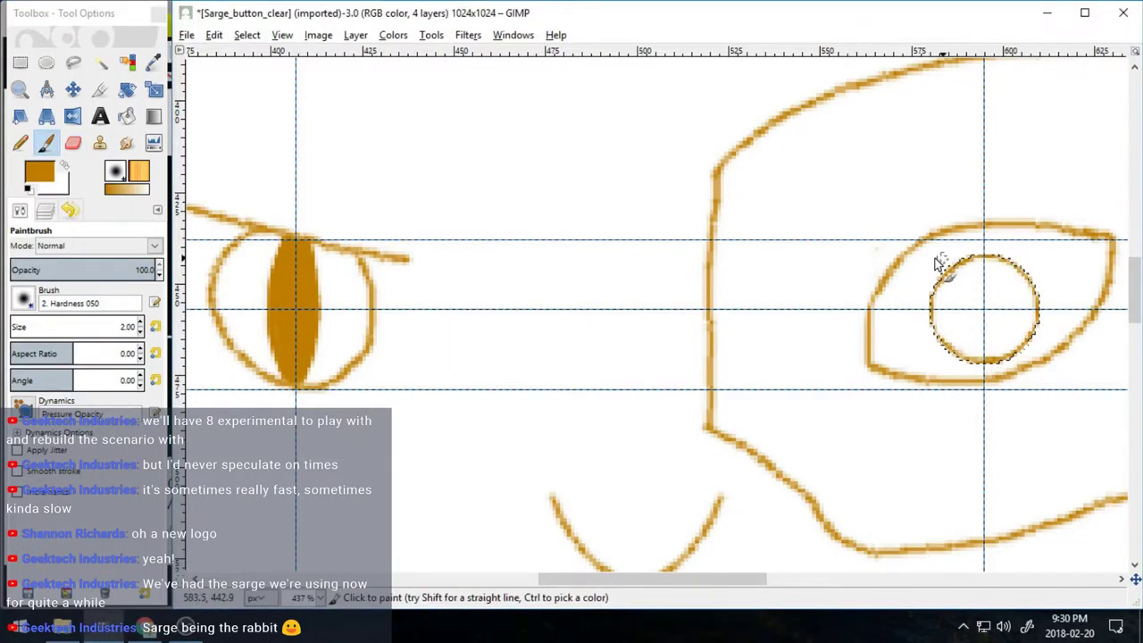
- Remove the upper and lower horizontal guides and clear the circular selection
click(73, 93)
drag(852, 241, 831, 51)
drag(840, 389, 715, 50)
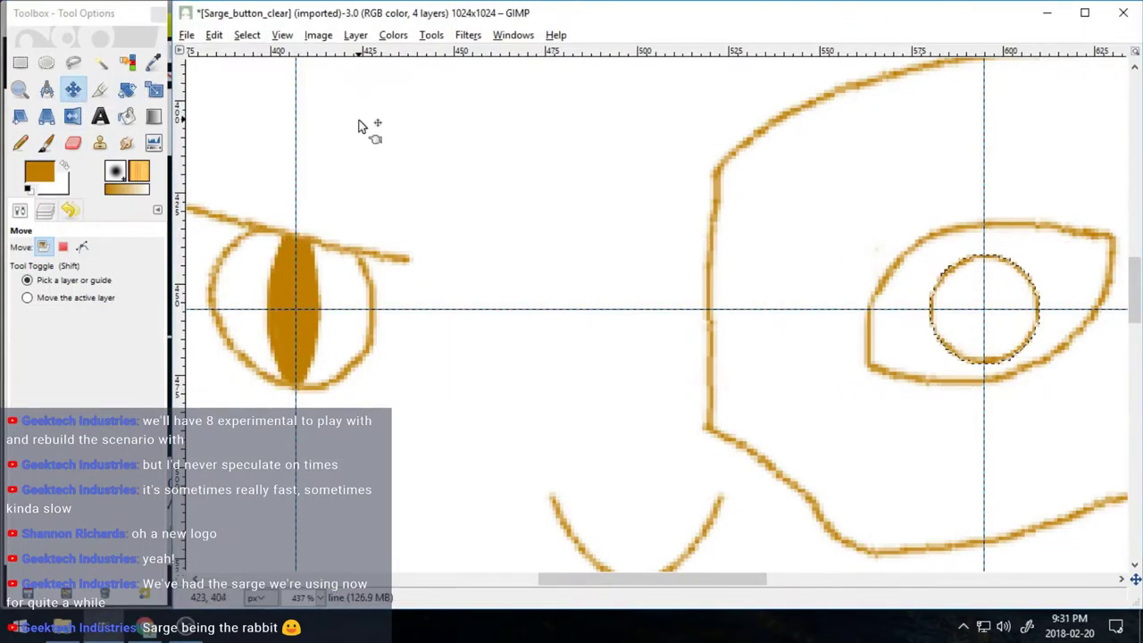
click(247, 35)
click(268, 75)
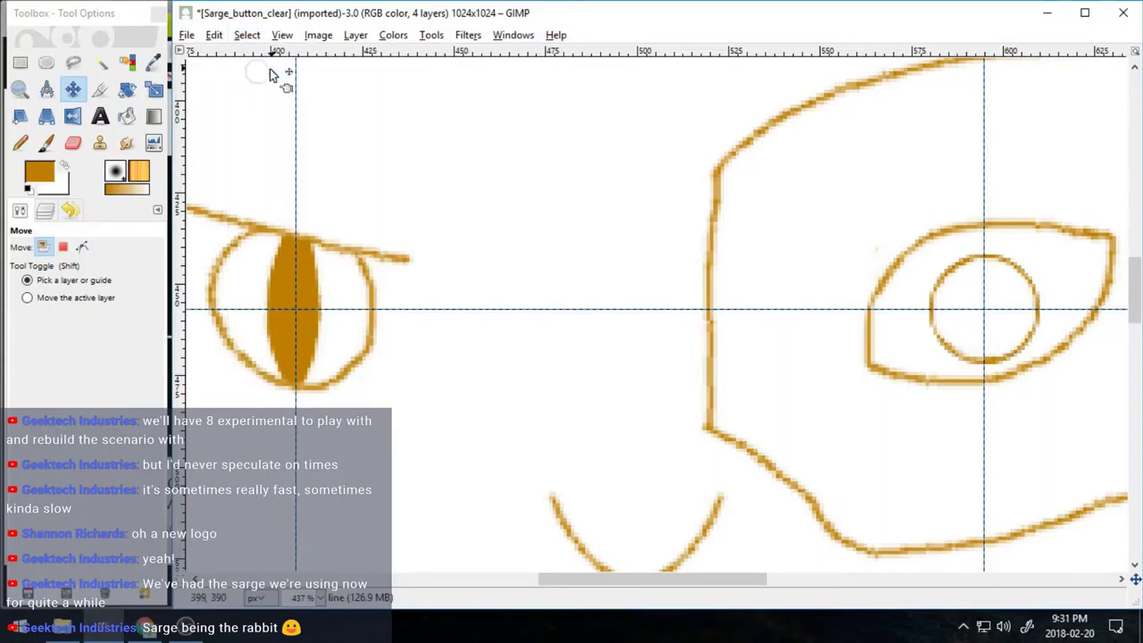
- Paint four short crosshair ticks across the iris ring along the guides, at its top, bottom, right and left
key(p)
right_click(982, 247)
key(Escape)
key(z)
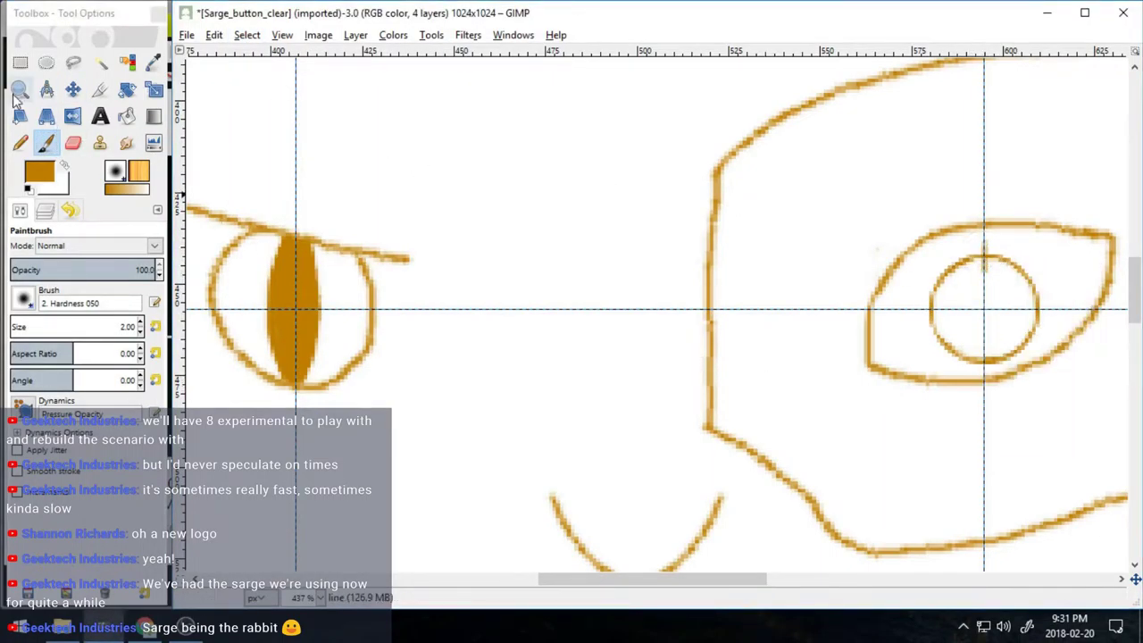
drag(886, 214, 1098, 417)
click(45, 143)
drag(652, 421, 652, 487)
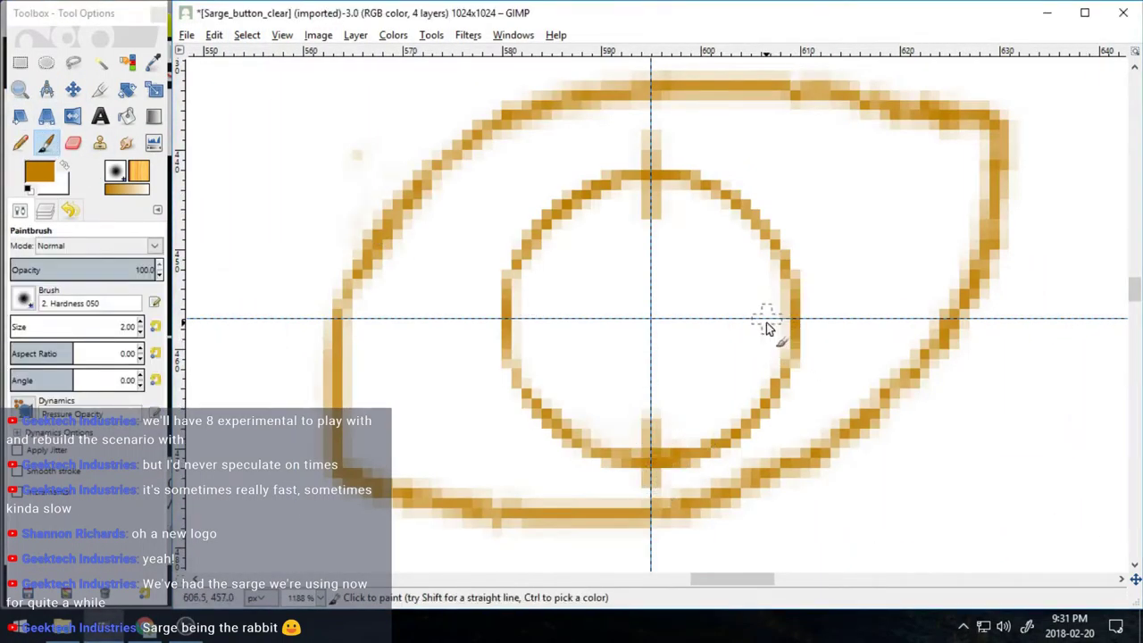
drag(761, 318, 840, 318)
drag(454, 318, 541, 318)
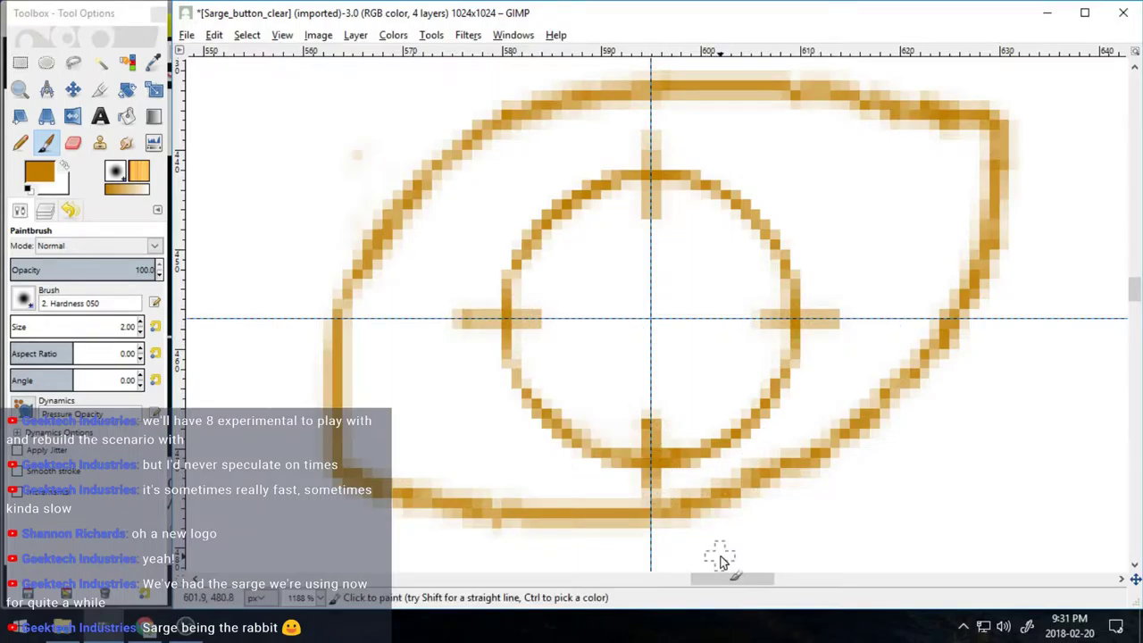
- Remove the remaining guides through the eyes and show the whole character
key(m)
drag(754, 579, 591, 564)
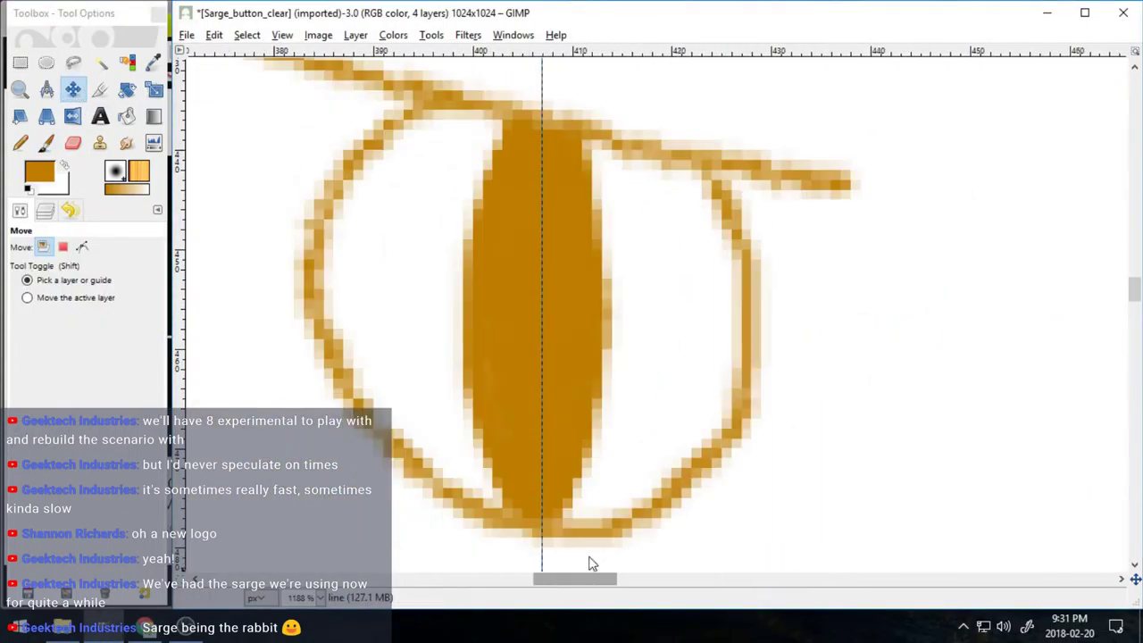
key(z)
scroll(797, 359, down, 7)
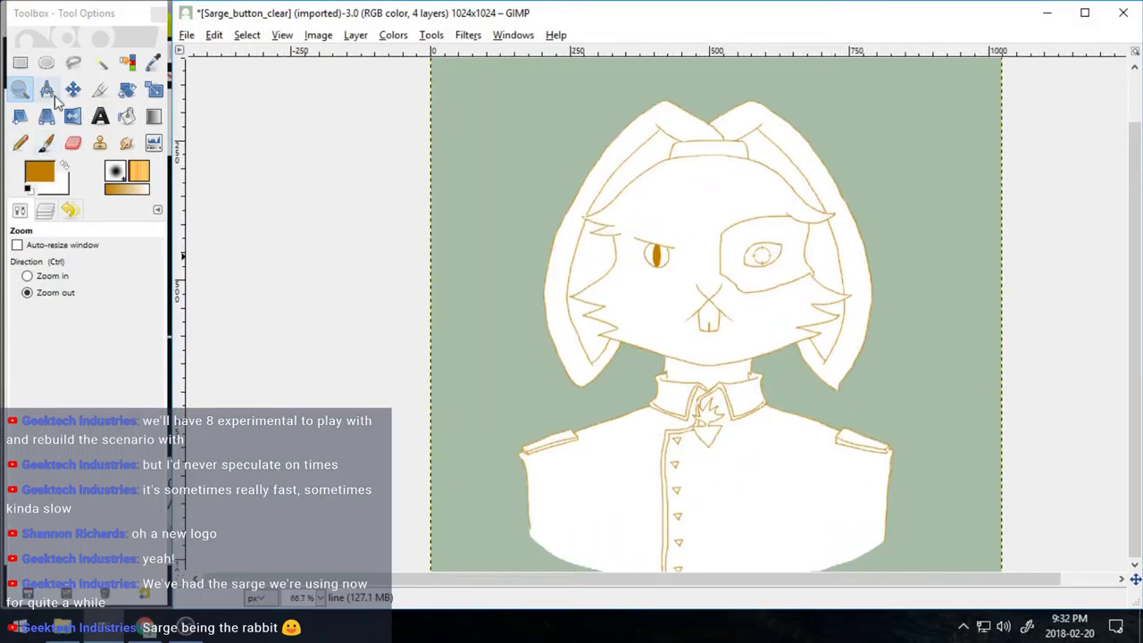
- Erase the stray mark just outside the left edge of the crosshair eye's outline with the size 2 eraser
drag(742, 258, 217, 102)
key(ctrl)
drag(567, 108, 501, 156)
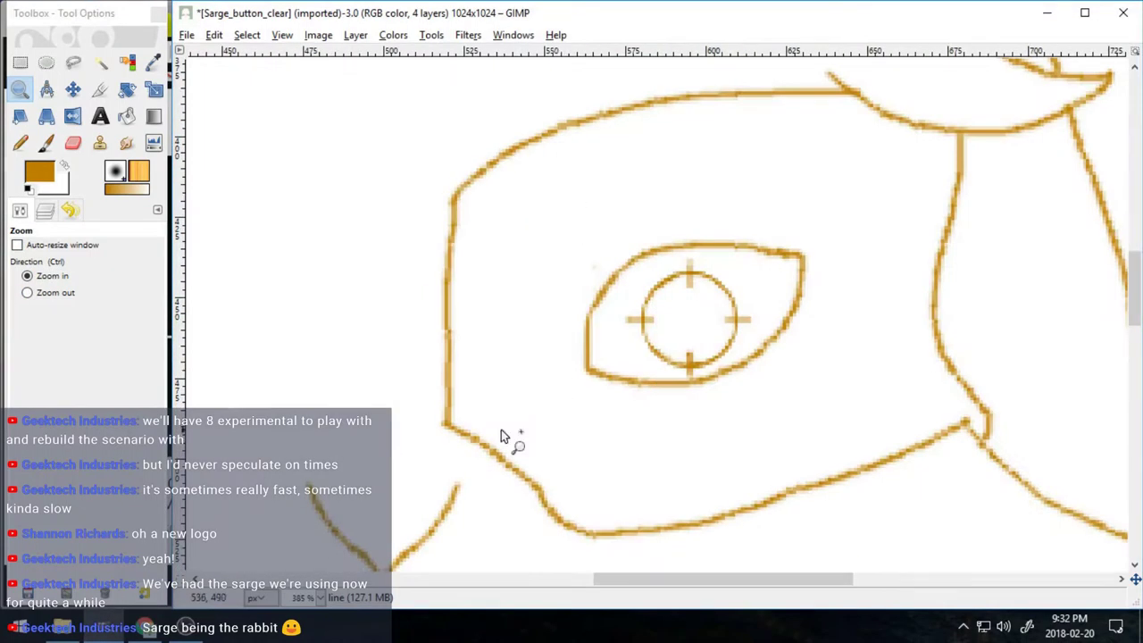
drag(572, 165, 715, 436)
key(shift+e)
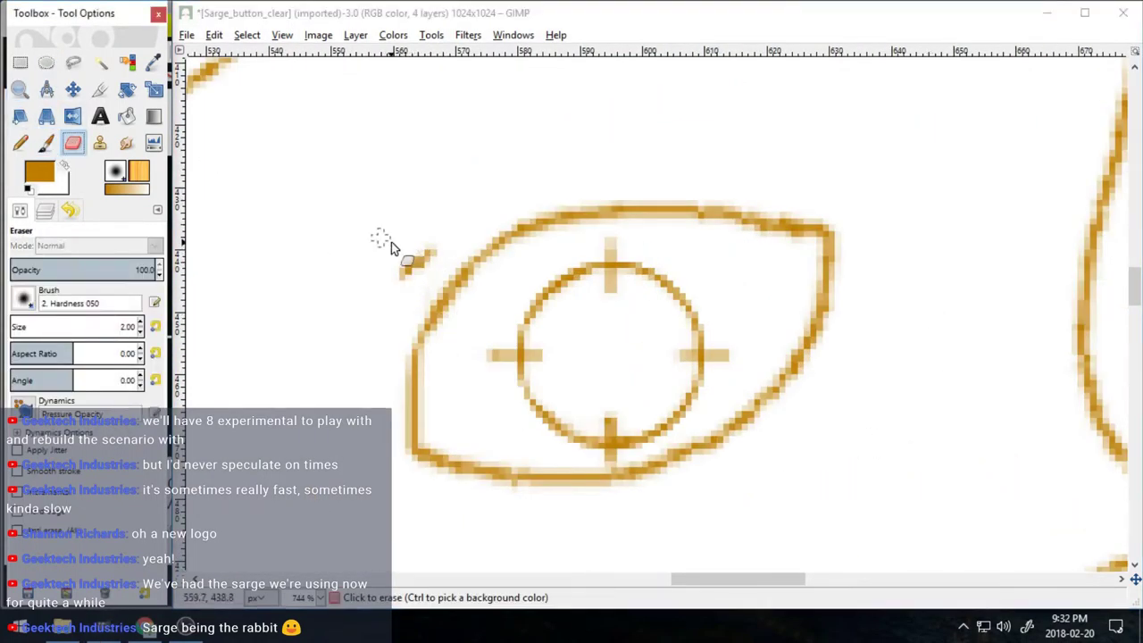
drag(391, 242, 425, 268)
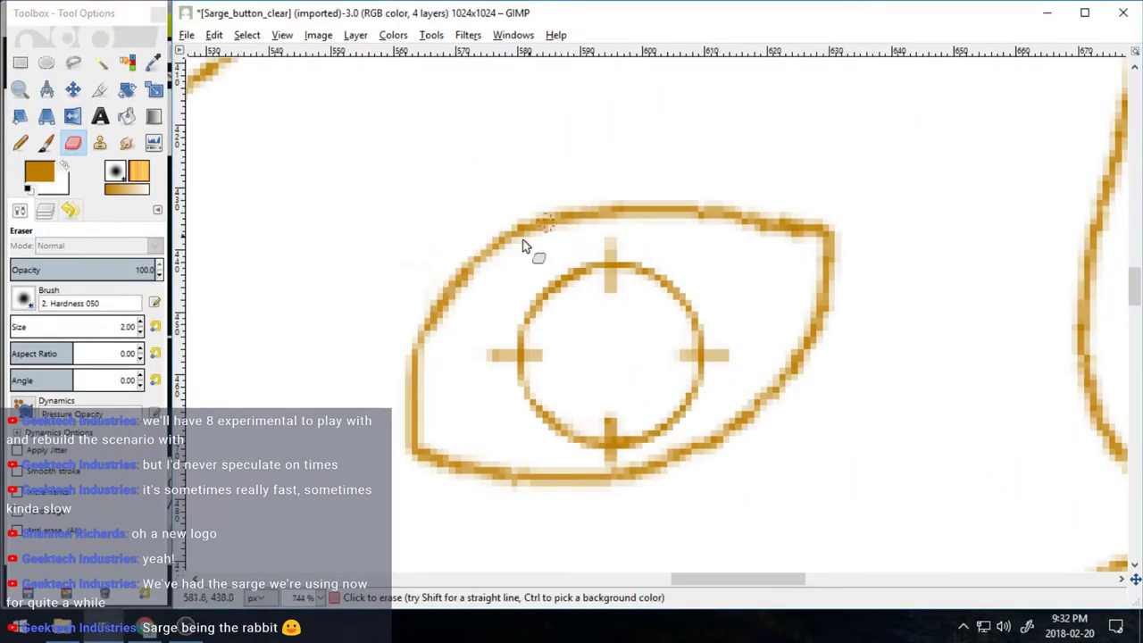
- Cut out the iris ring with its crosshair ticks using a freehand selection and paste it back as a floating selection
key(f)
drag(573, 457, 639, 456)
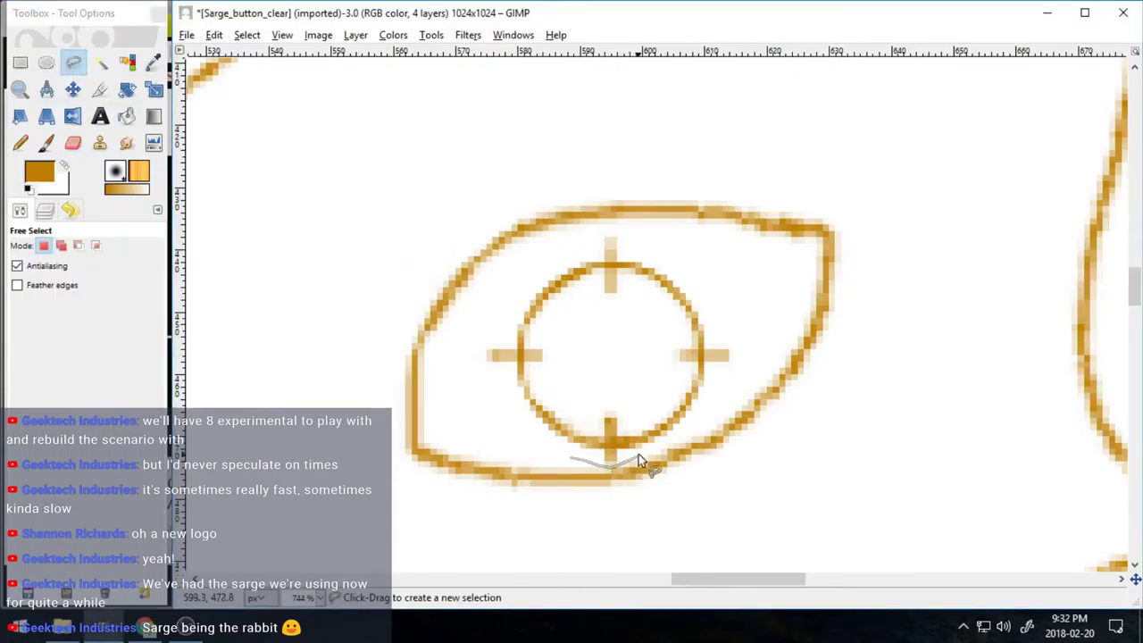
drag(464, 371, 546, 447)
click(214, 35)
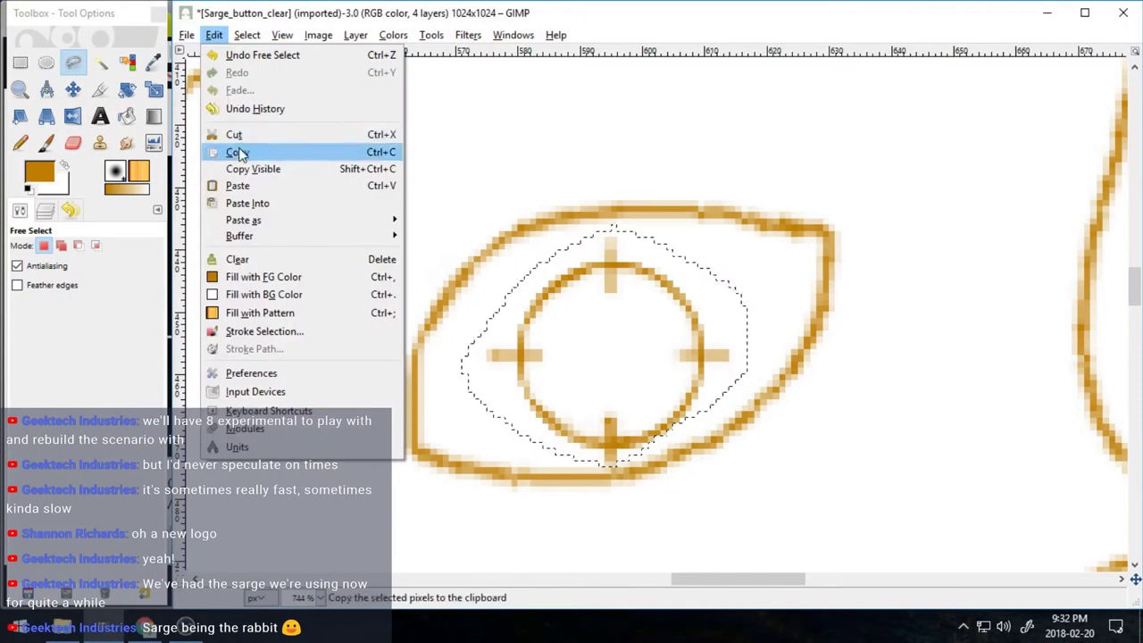
click(241, 150)
click(246, 35)
click(267, 76)
click(215, 35)
click(238, 186)
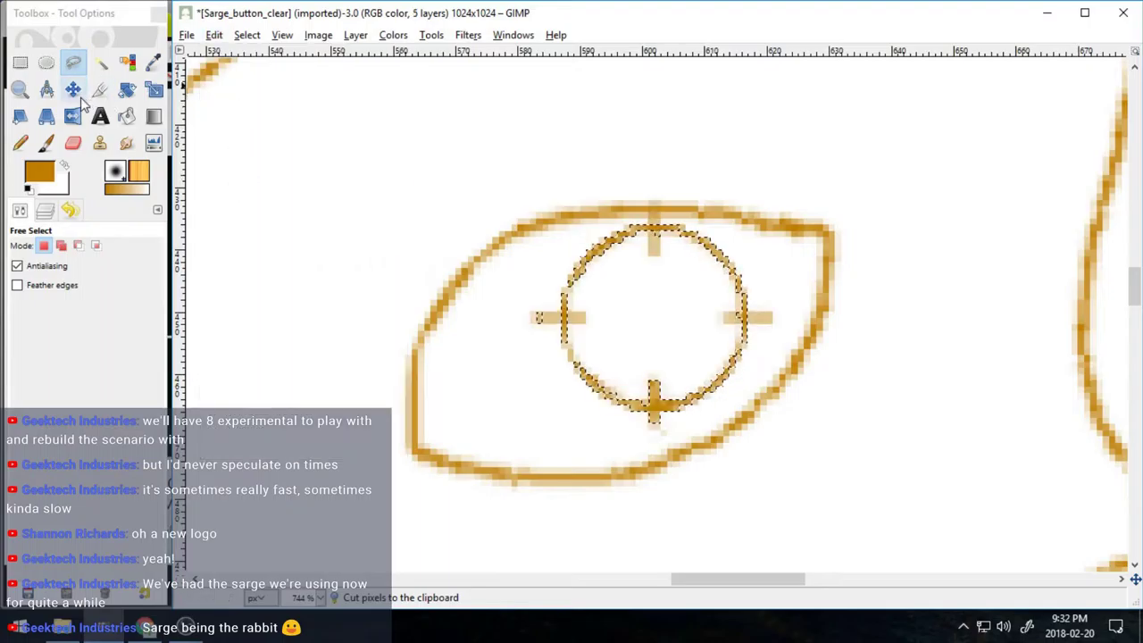
- Move the pasted crosshair iris down and to the left, close to the lower edge of the eye
click(73, 89)
drag(652, 229, 580, 276)
drag(734, 581, 671, 582)
key(Down)
key(Down)
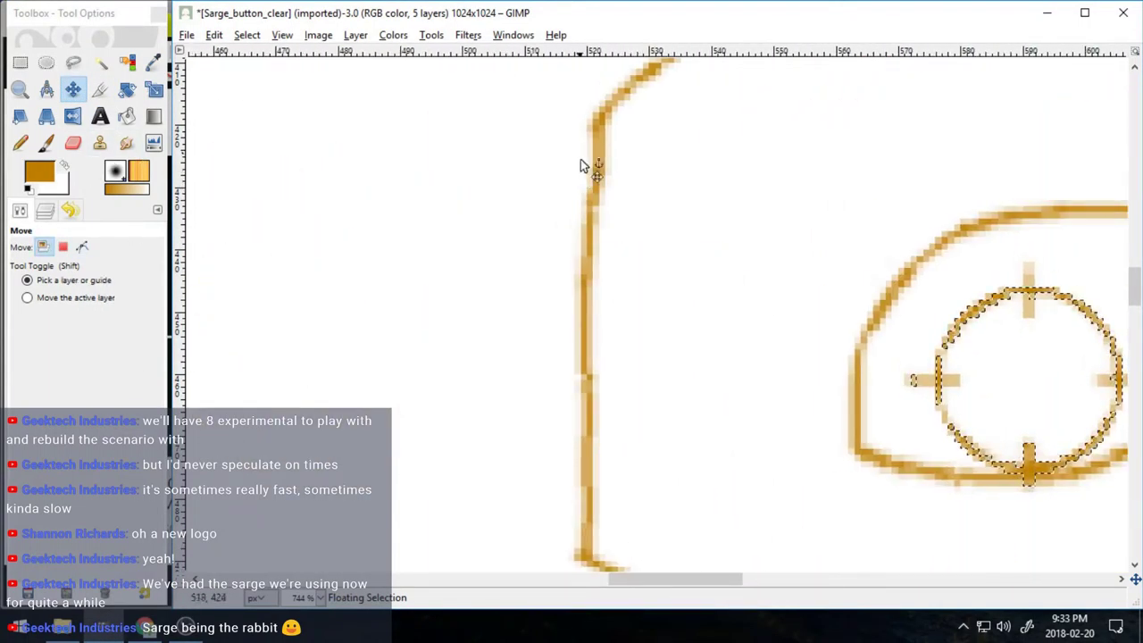
- Nudge the crosshair iris slightly up and left, level with the slit-pupil eye, and anchor it to the line layer
click(19, 89)
click(570, 326)
click(569, 326)
click(570, 327)
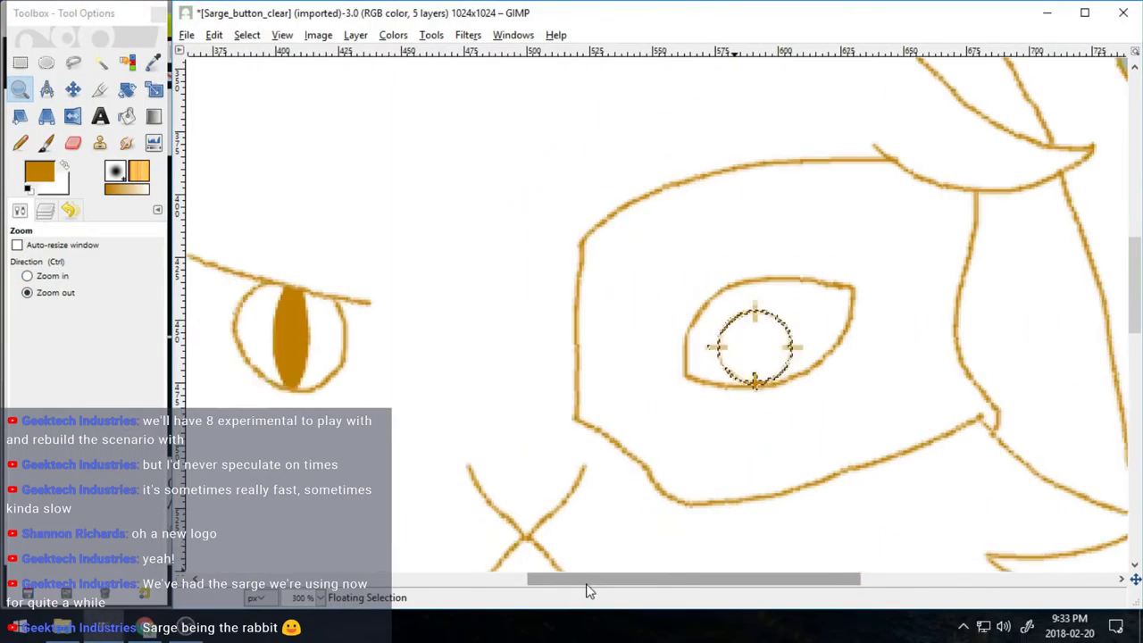
drag(586, 582, 539, 583)
click(73, 90)
key(Up)
key(Up)
key(Up)
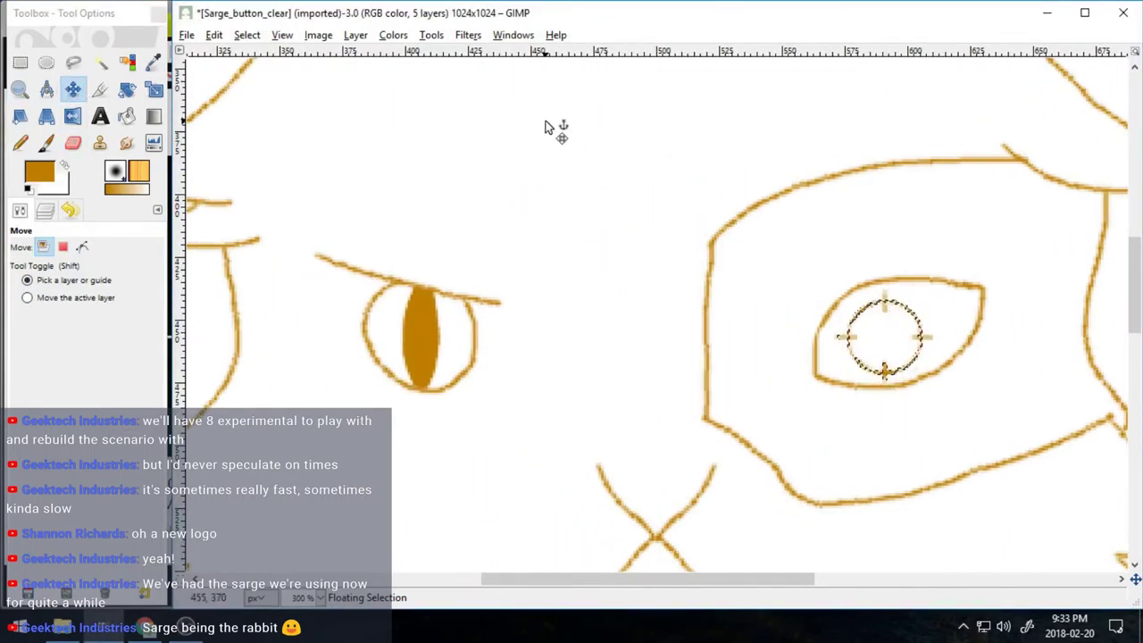
key(Left)
key(Left)
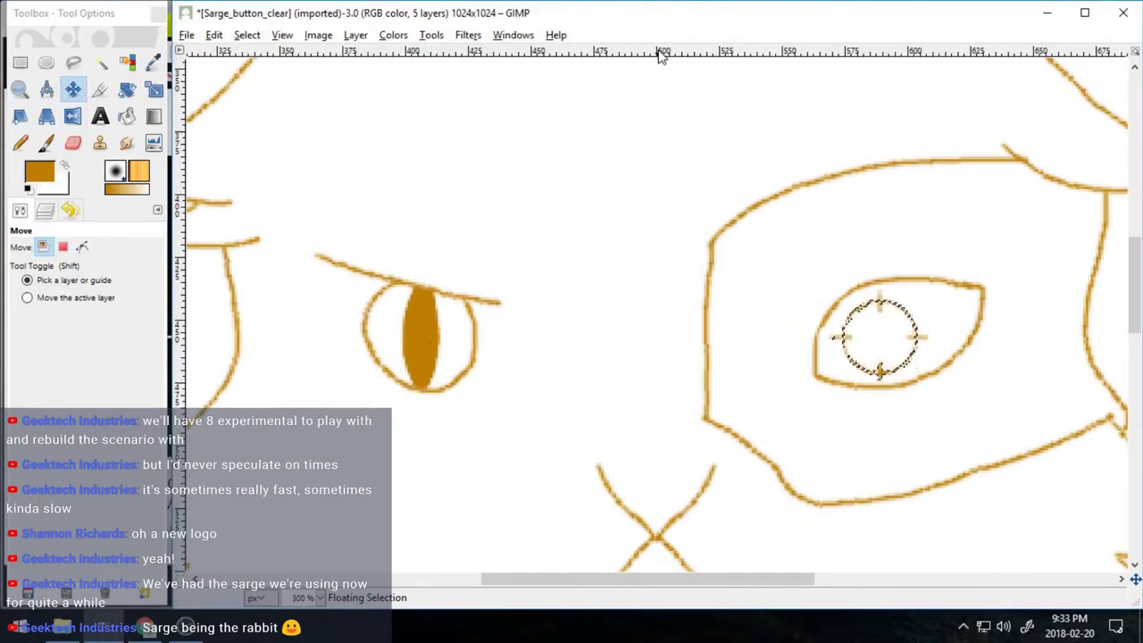
click(995, 391)
- Make the colour layer active and select the character's whole white silhouette with Fuzzy Select
click(45, 210)
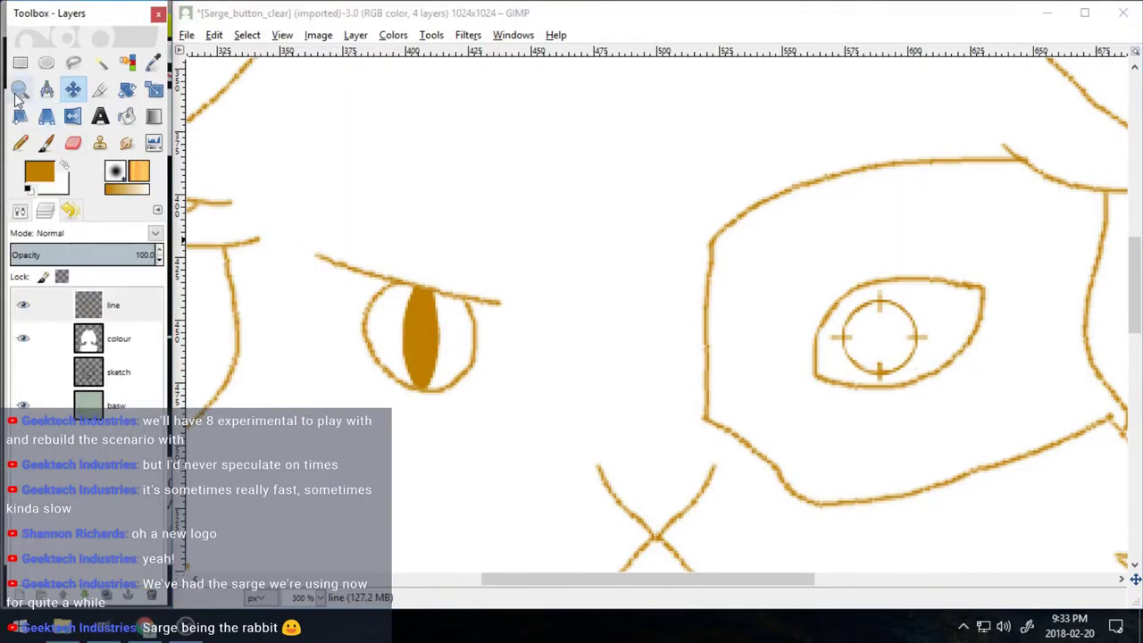
click(19, 89)
click(20, 210)
click(603, 368)
click(604, 368)
click(604, 368)
click(659, 455)
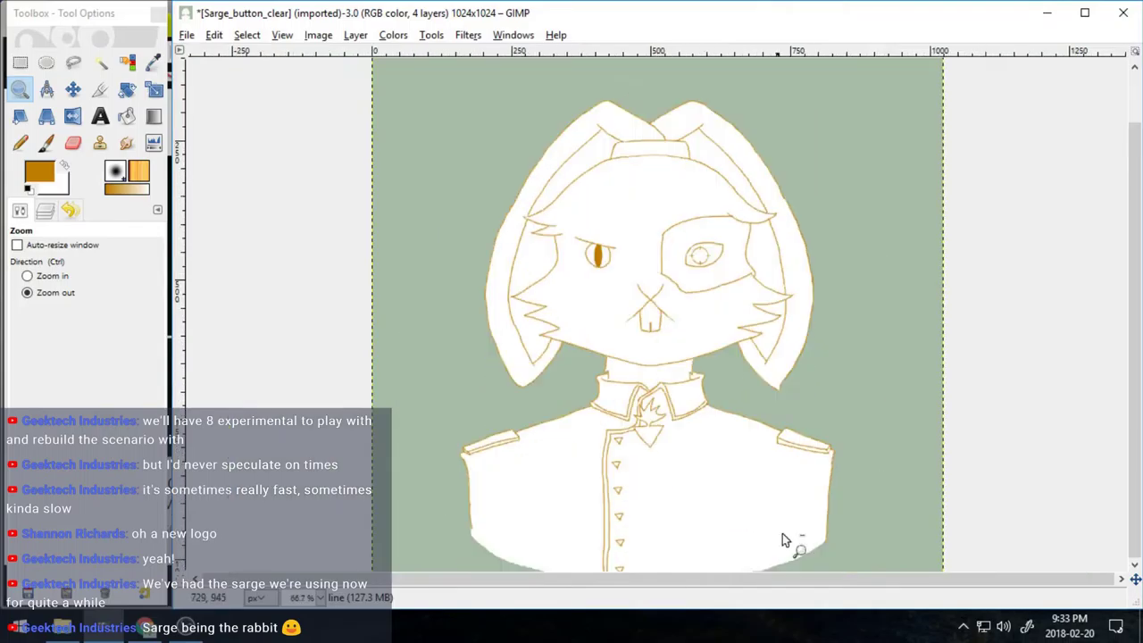
key(ctrl+l)
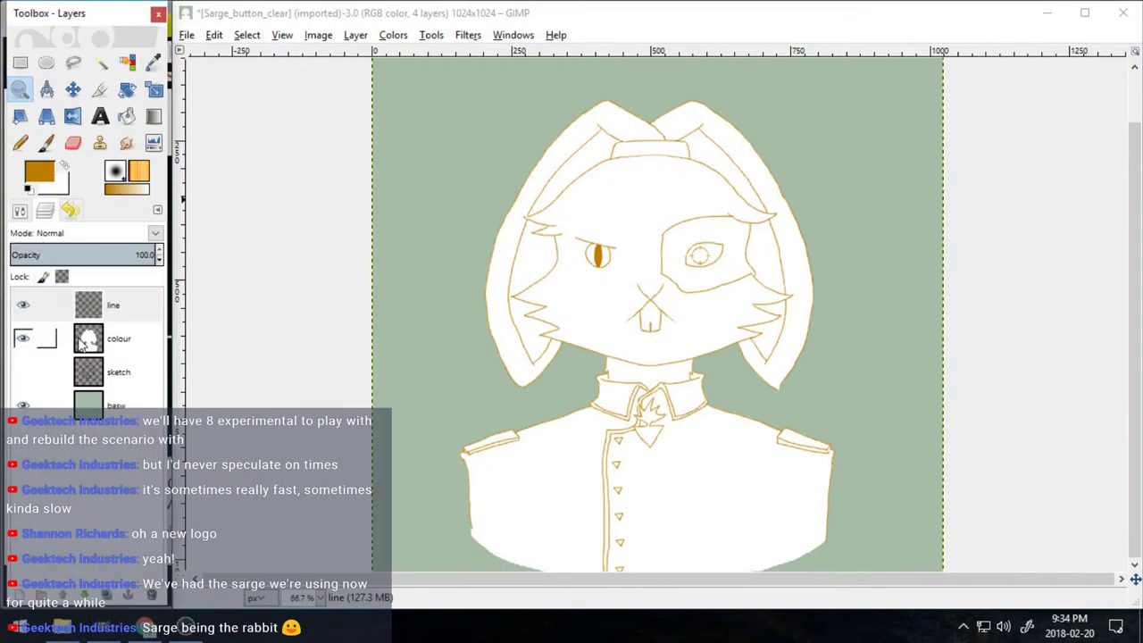
click(119, 338)
key(u)
click(574, 321)
key(z)
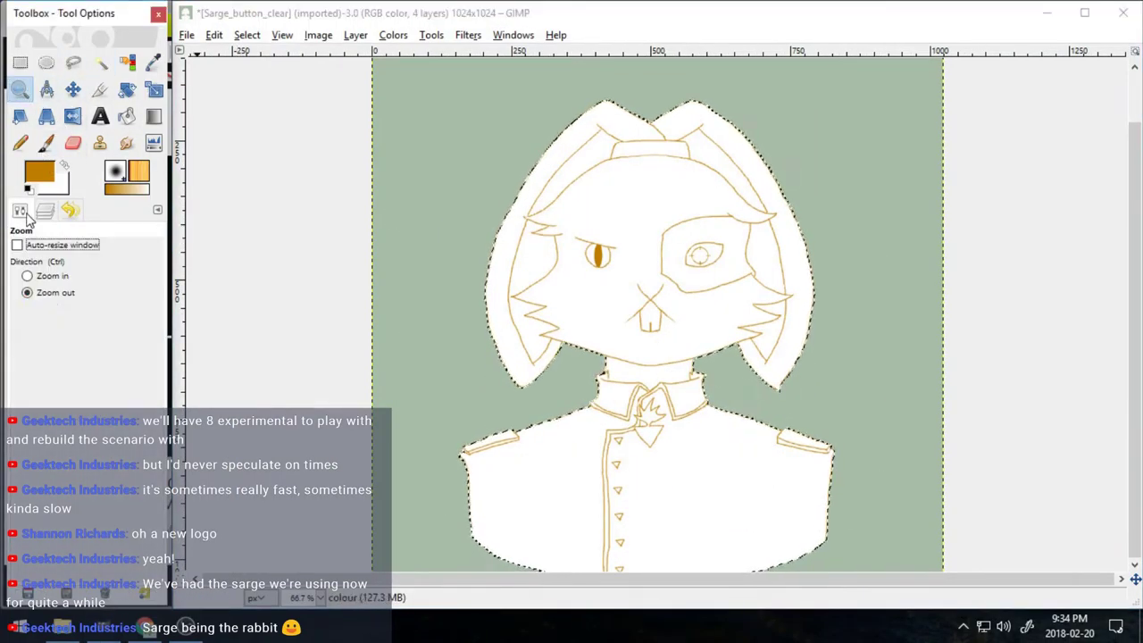
- Paint a dark green boundary along the collar's upper edge with the size 10 brush and bucket-fill the jacket in the same green
drag(437, 340, 874, 575)
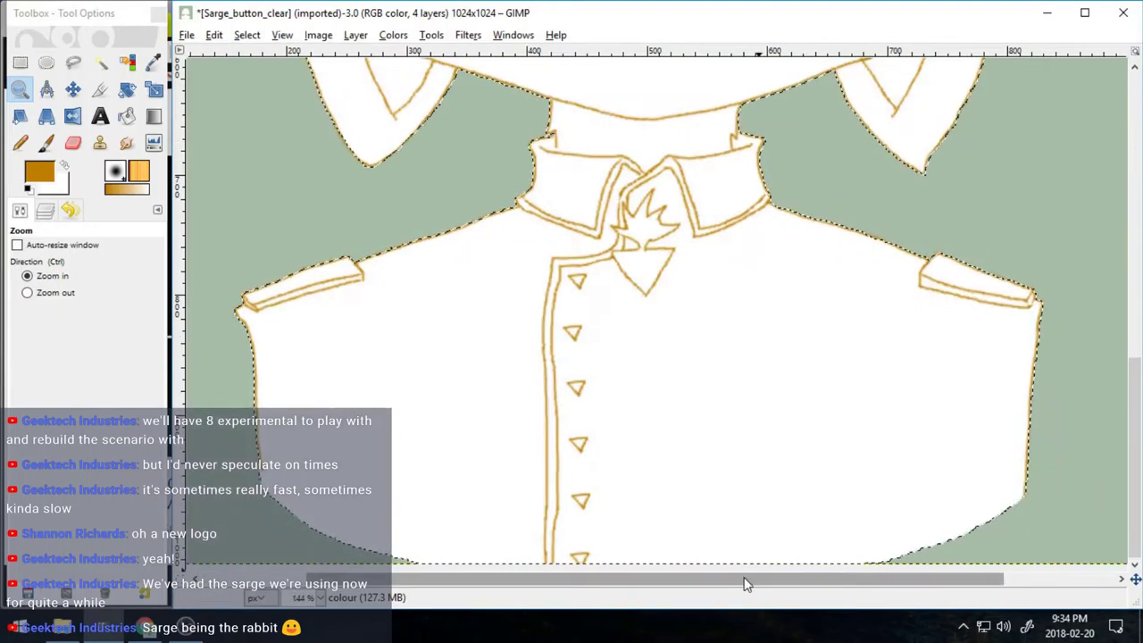
click(39, 172)
click(452, 338)
click(442, 403)
key(p)
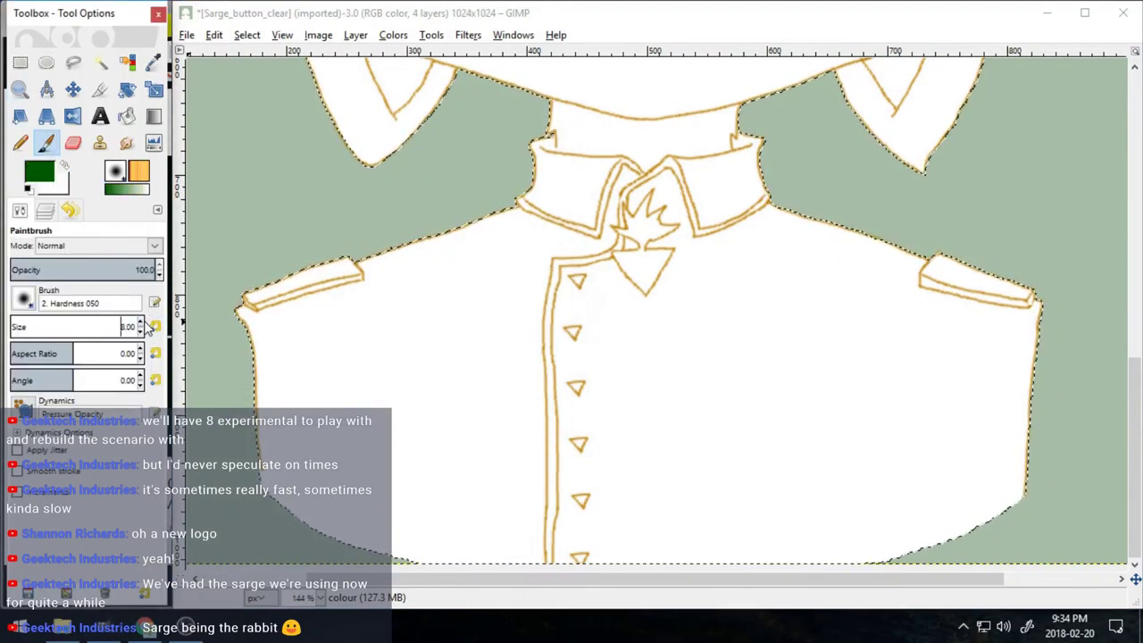
right_click(541, 140)
click(515, 171)
drag(533, 143, 564, 159)
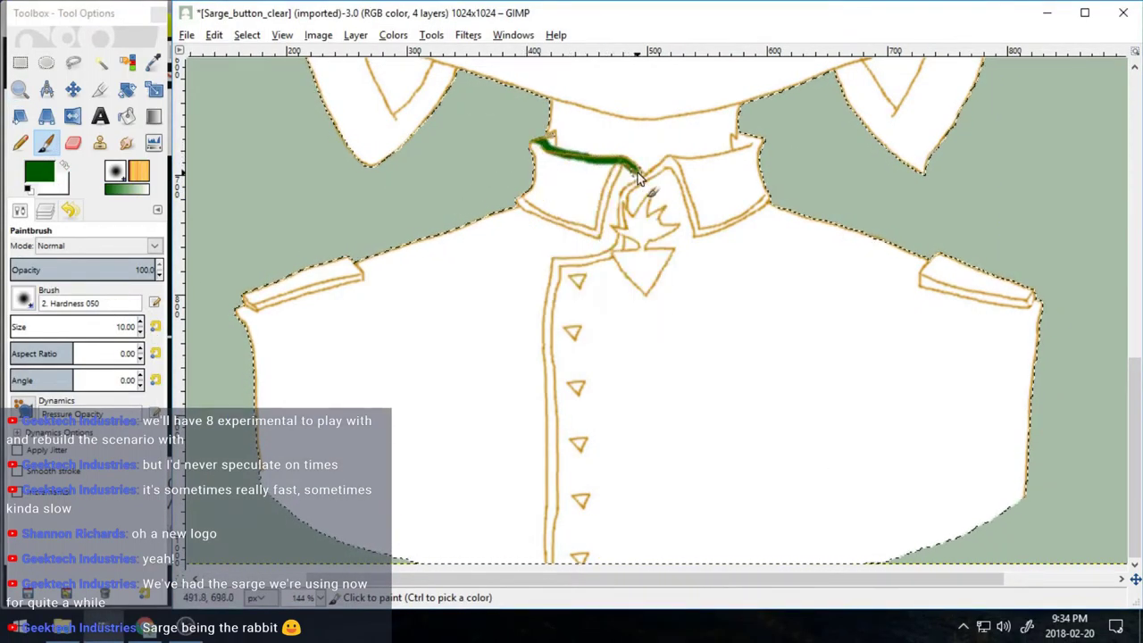
mouse_move(638, 178)
mouse_down()
mouse_move(669, 165)
mouse_move(654, 181)
mouse_move(668, 165)
mouse_move(764, 150)
mouse_up()
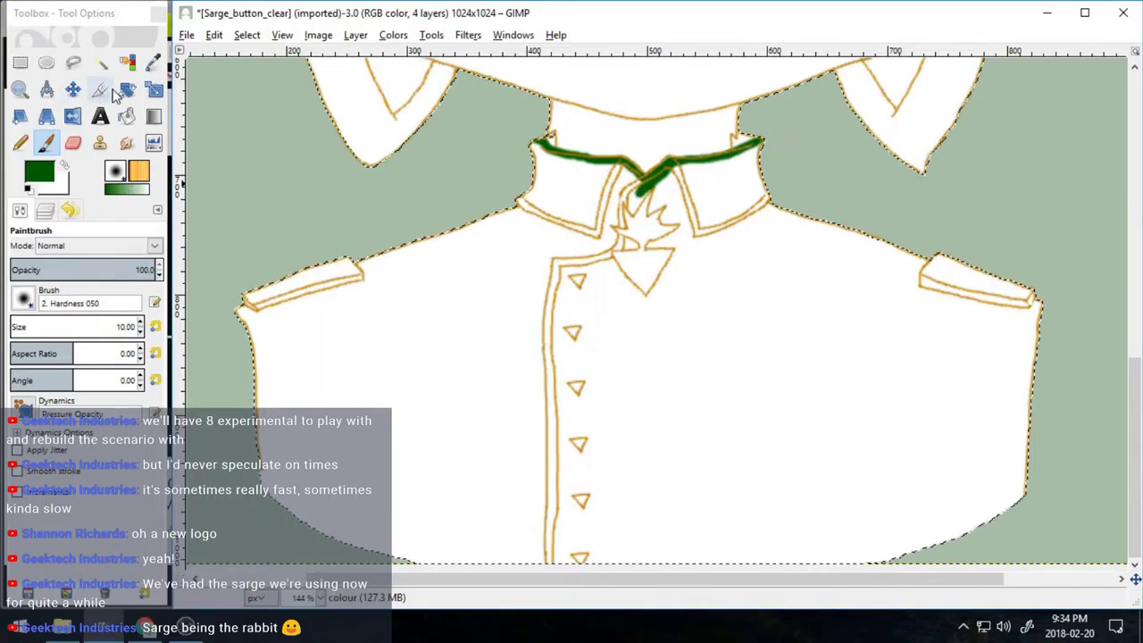
key(shift+b)
click(292, 295)
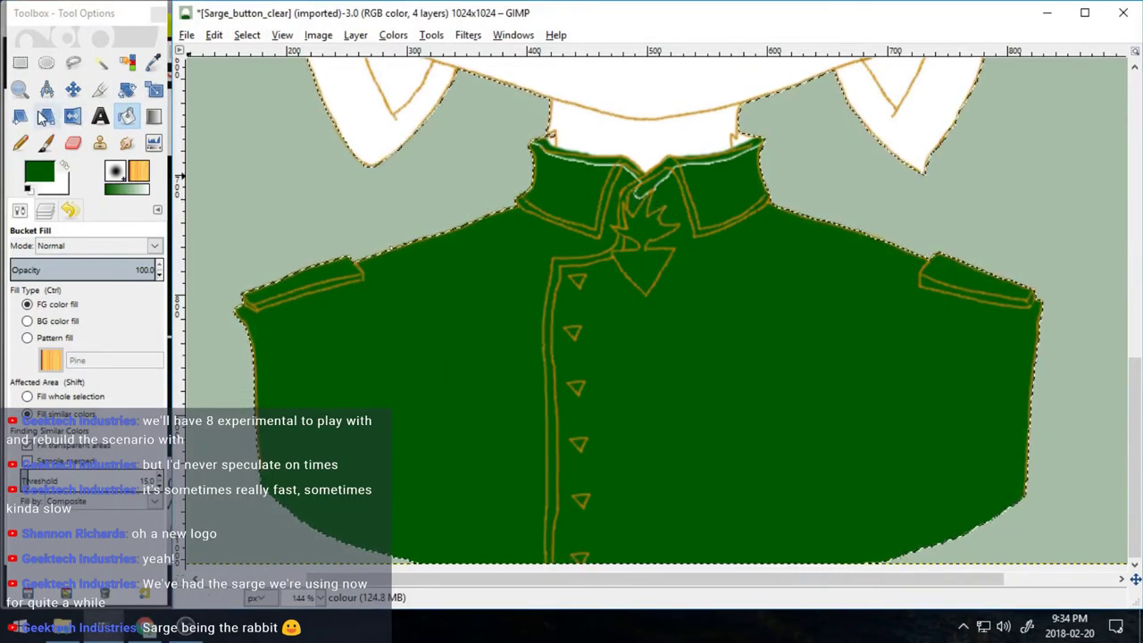
- Touch up the collar's upper edge with the size 5 brush, filling gaps in green and covering overspill on the neck in white
key(z)
drag(521, 107, 774, 190)
key(p)
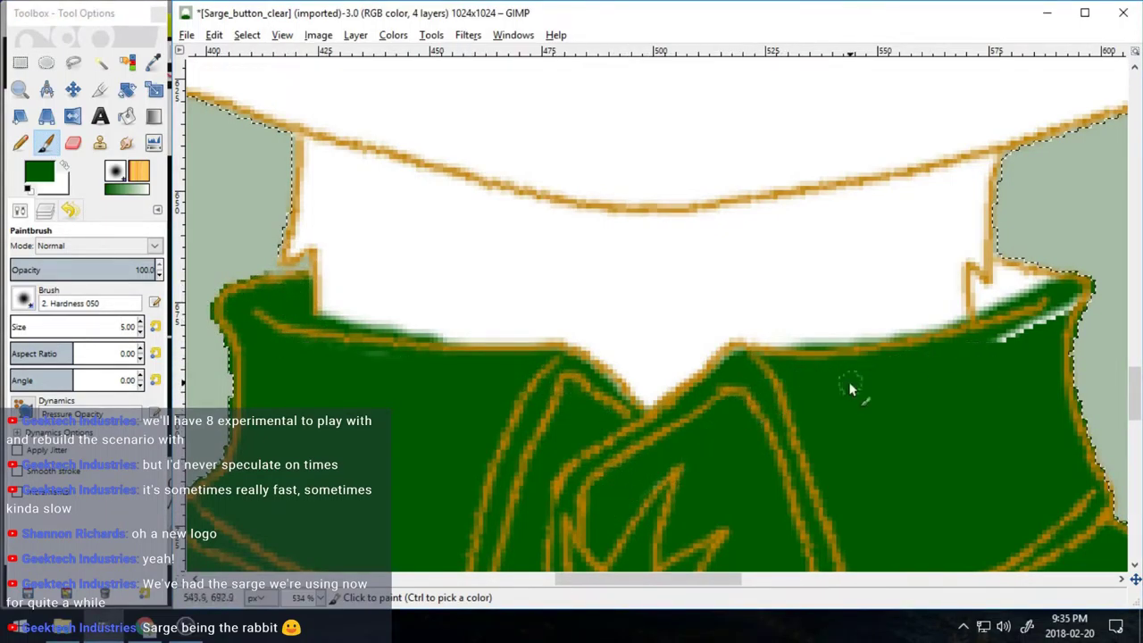
drag(1000, 343, 1076, 393)
key(x)
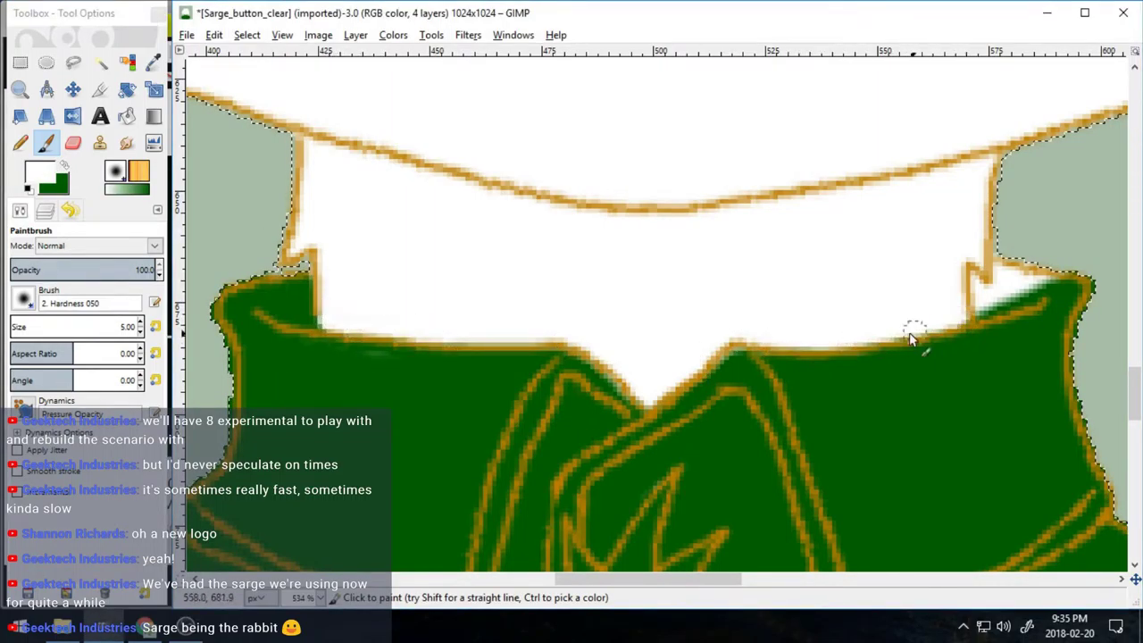
key(x)
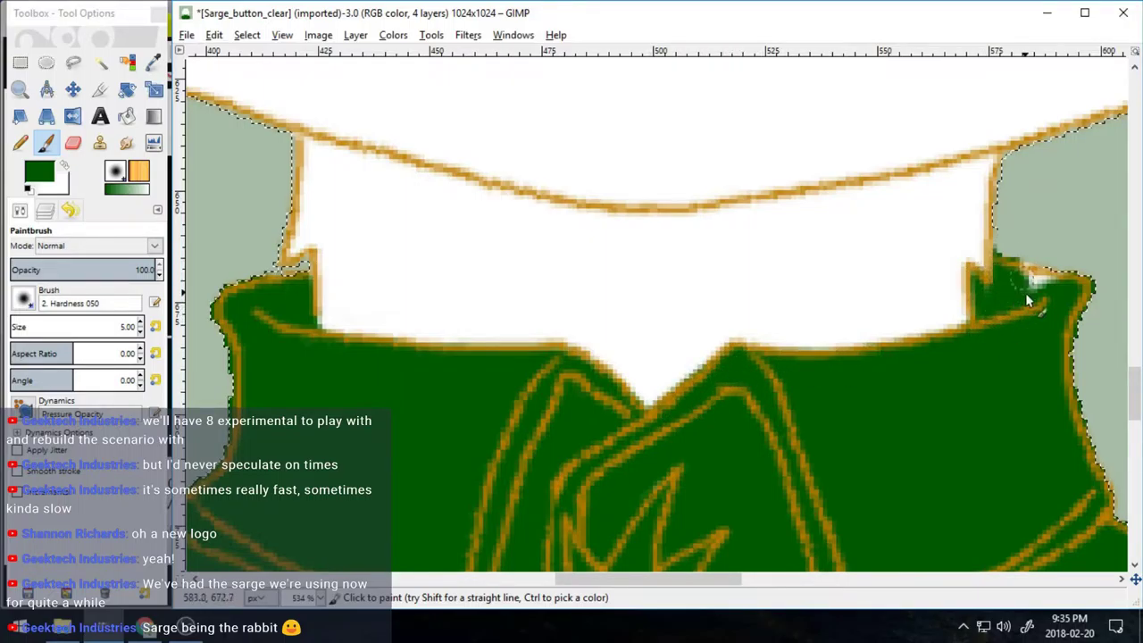
- Clean the remaining green fringe along the neckline with a white size 3 brush, and use the eraser for overspill beside the collar
click(64, 165)
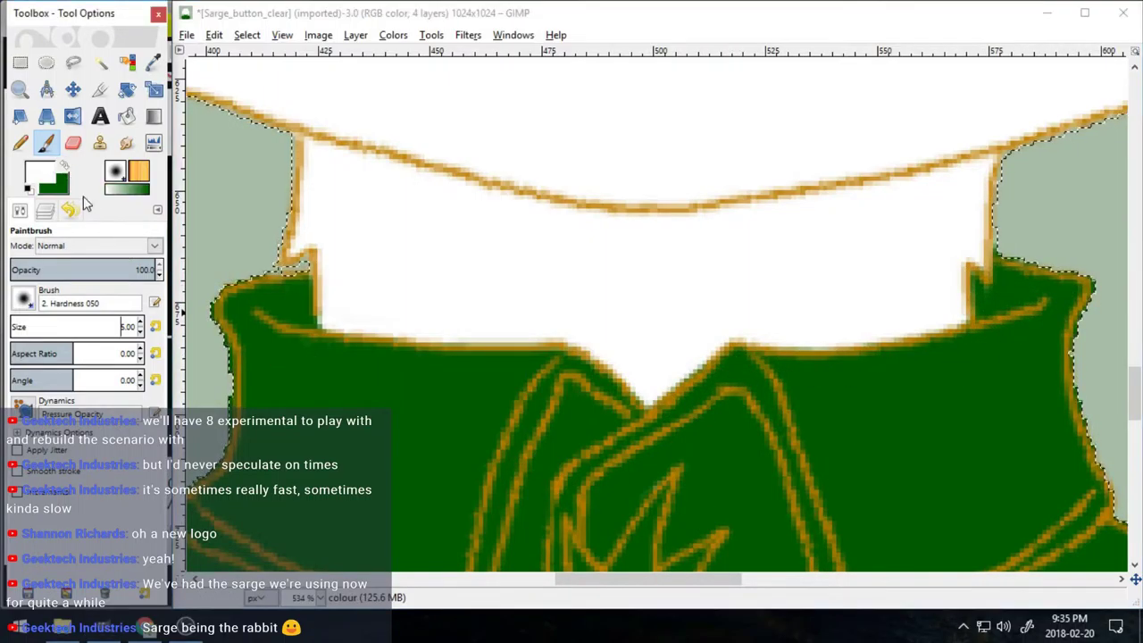
click(140, 330)
click(140, 331)
click(340, 329)
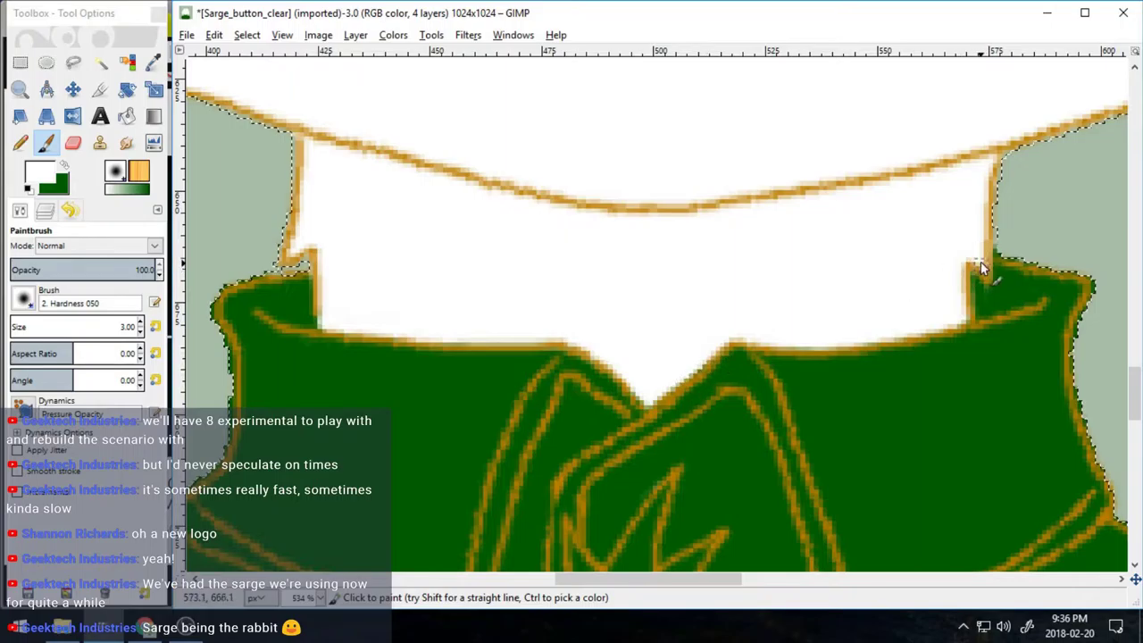
key(shift+e)
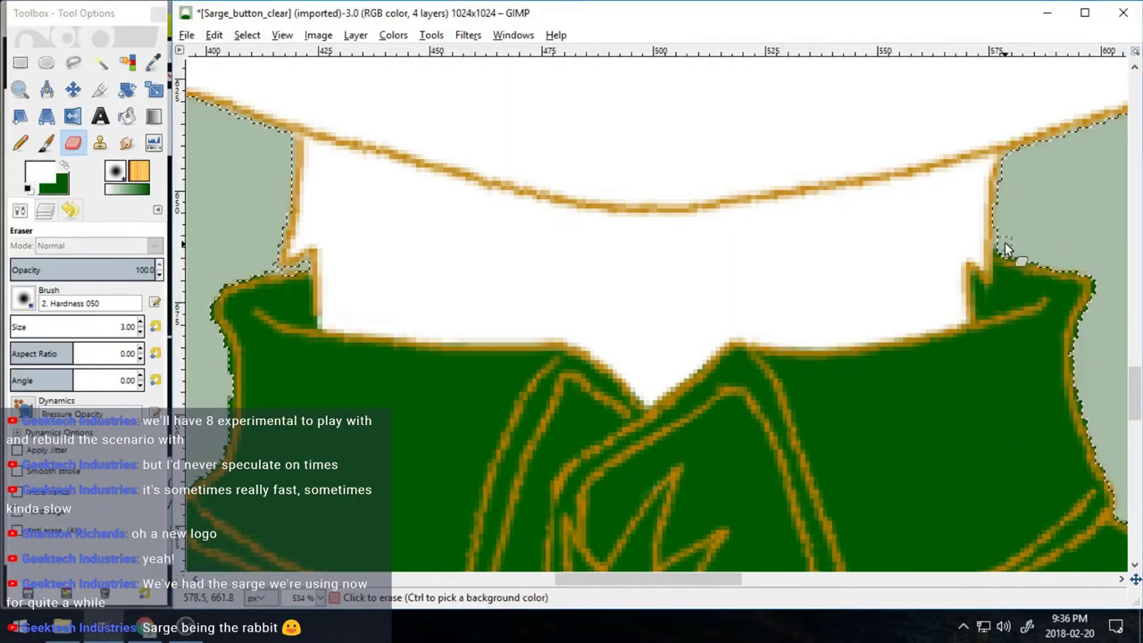
- Set the foreground colour to orange ffa800 and paint a first size 3 stroke inside the left collar flap's upright trim
drag(1135, 390, 1134, 427)
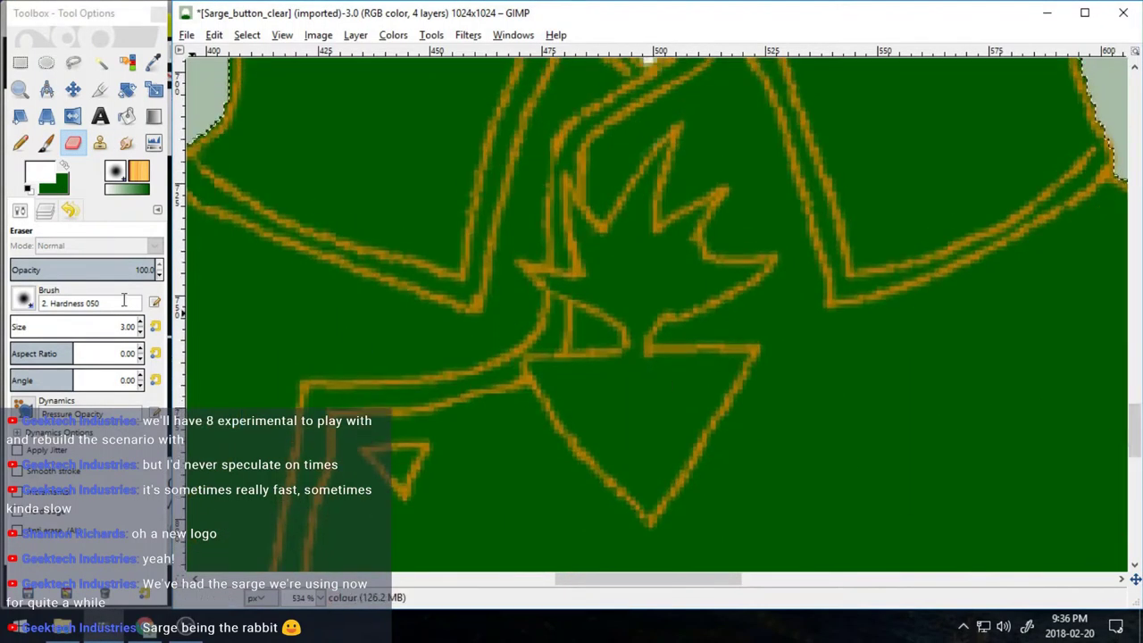
click(38, 172)
click(498, 360)
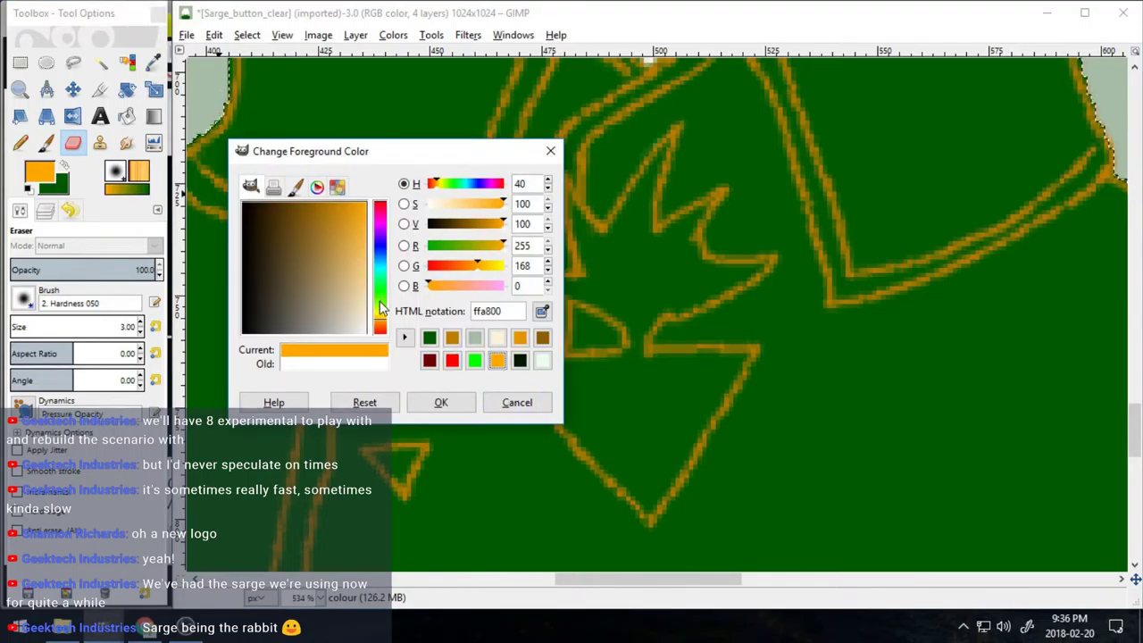
key(Return)
key(p)
drag(590, 579, 543, 578)
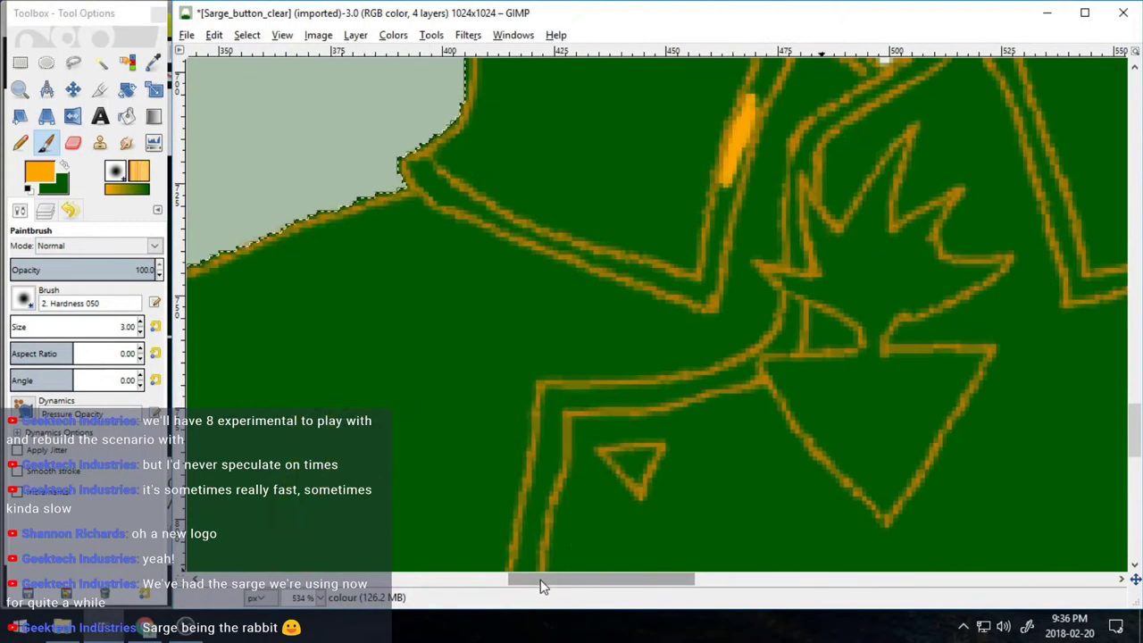
- Paint the left collar flap's lower trim band orange and continue up its upright trim
click(19, 89)
drag(389, 112, 765, 355)
key(p)
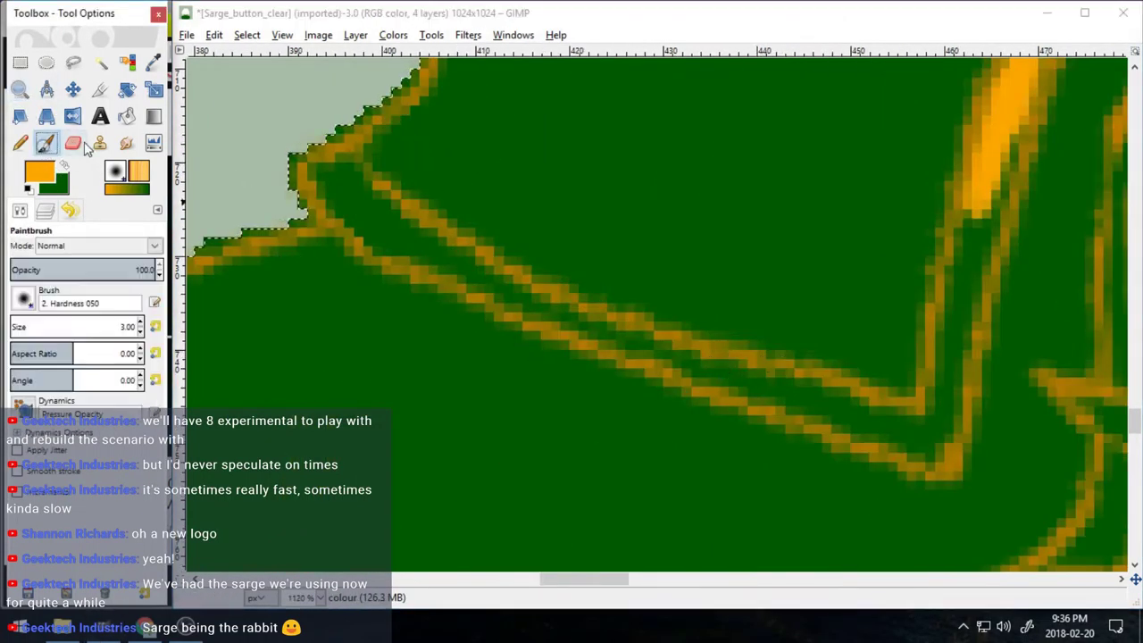
drag(442, 248, 820, 417)
mouse_move(643, 344)
mouse_down()
mouse_move(929, 447)
mouse_move(1023, 125)
mouse_up()
- Fill the upper part of the left collar flap's trim with orange, over the fold and down to the collar opening
drag(603, 579, 651, 579)
drag(1132, 420, 1133, 404)
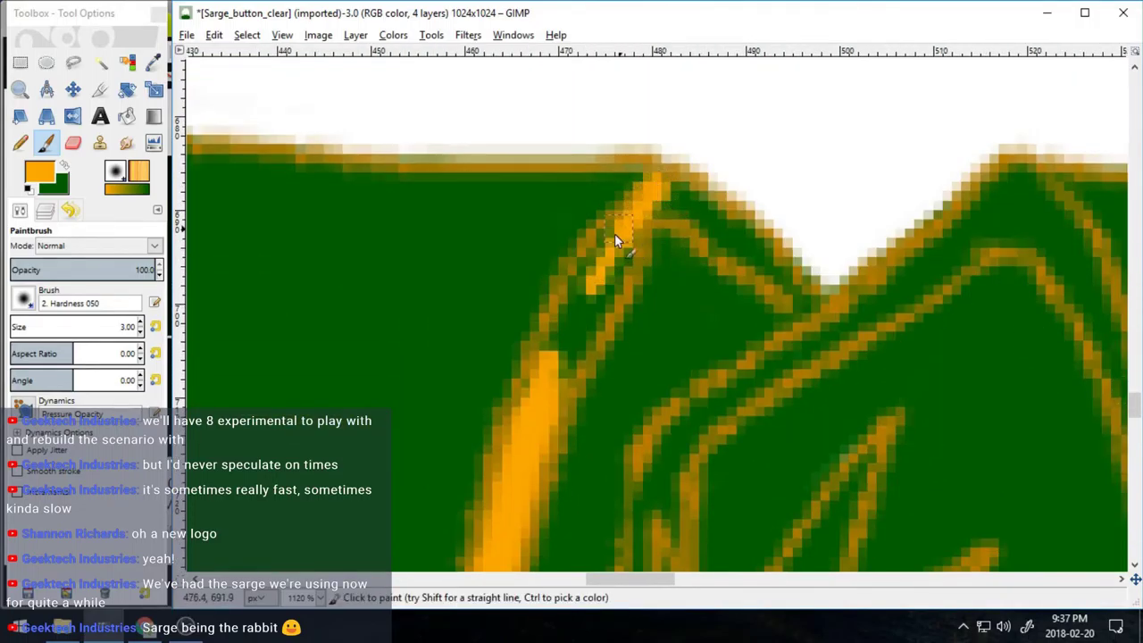
drag(614, 233, 596, 296)
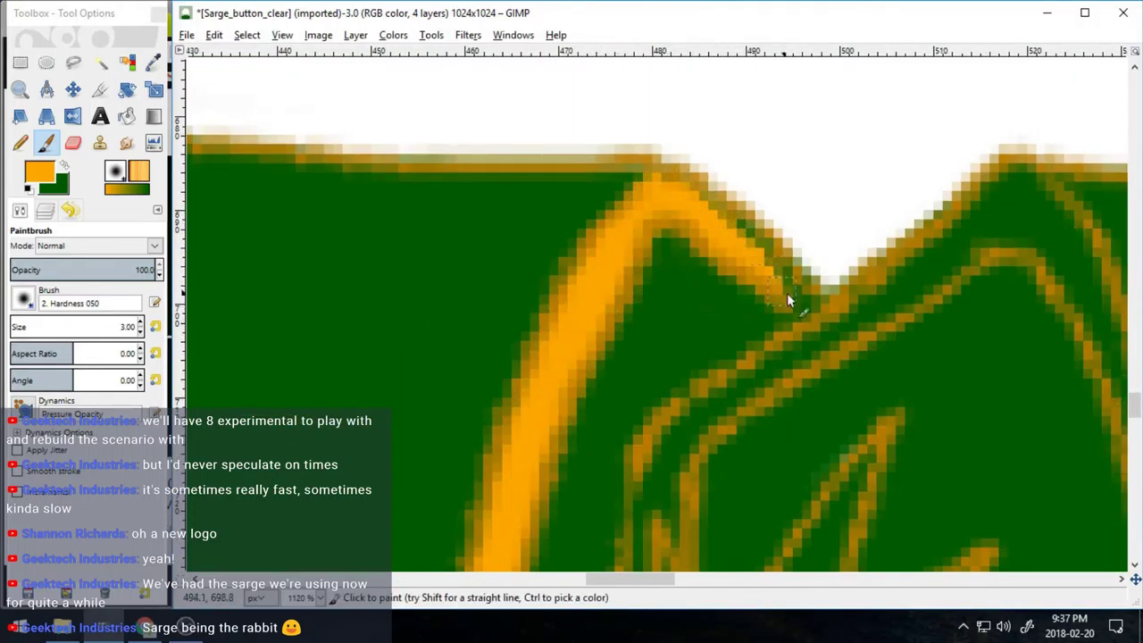
- Paint the overlapping front trim orange from above the emblem up to the right collar flap's peak
mouse_move(923, 234)
mouse_down()
mouse_move(729, 224)
mouse_move(701, 199)
mouse_move(923, 278)
mouse_move(664, 438)
mouse_move(645, 546)
mouse_up()
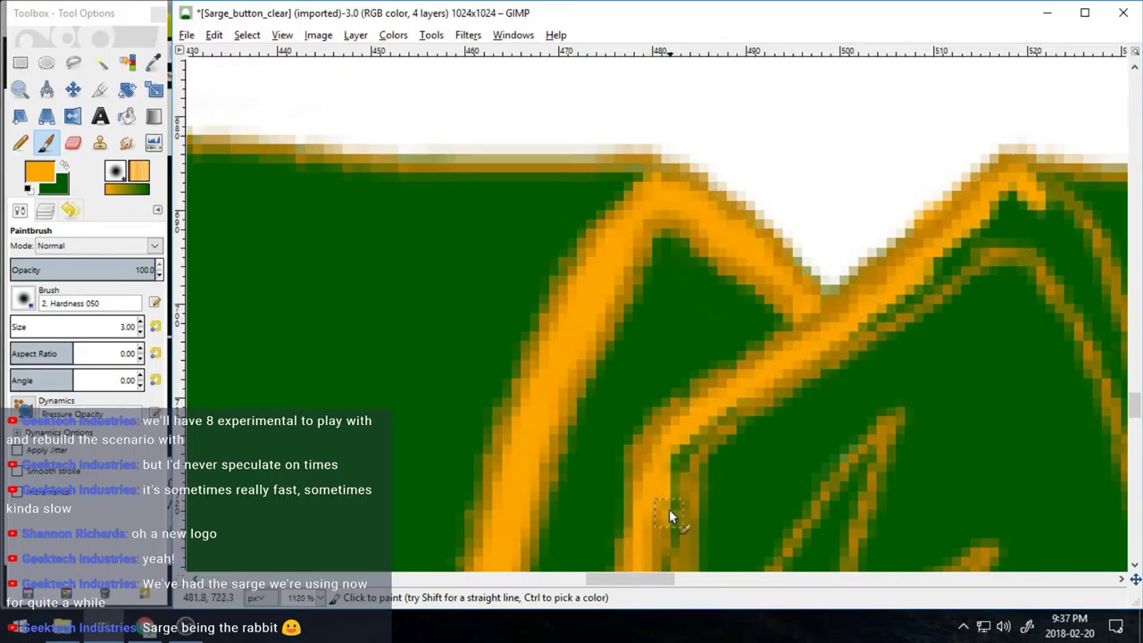
drag(720, 416, 940, 261)
drag(1017, 204, 1085, 246)
- Paint the right collar flap's trim orange down its upright edge and along its lower band
drag(645, 580, 692, 589)
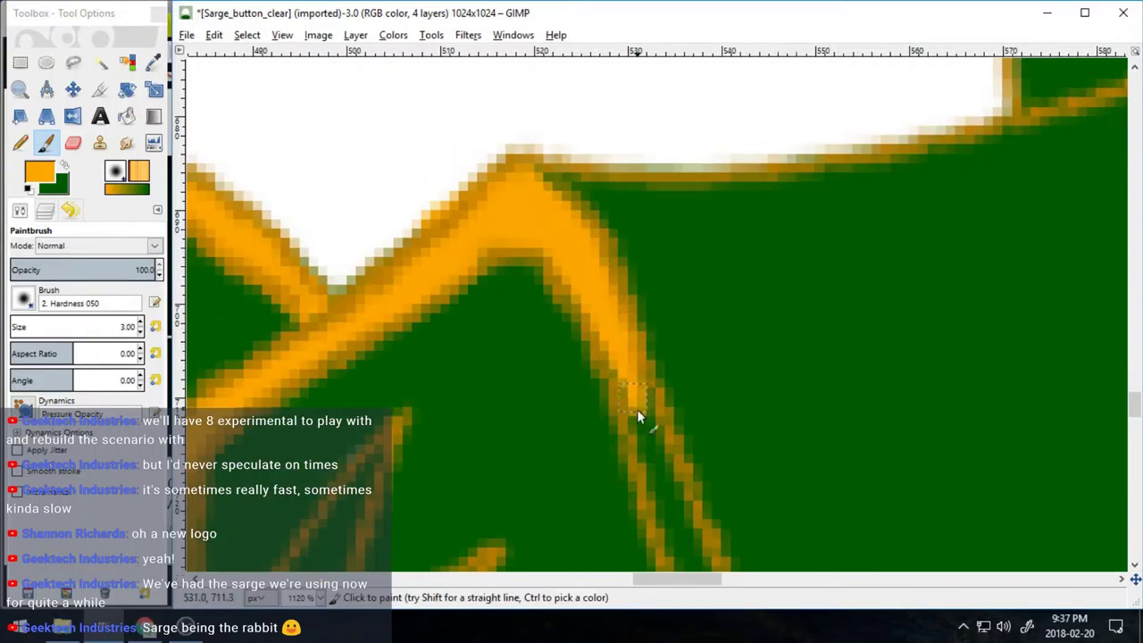
mouse_move(637, 409)
mouse_down()
mouse_move(665, 528)
mouse_move(711, 565)
mouse_up()
scroll(853, 358, down, 2)
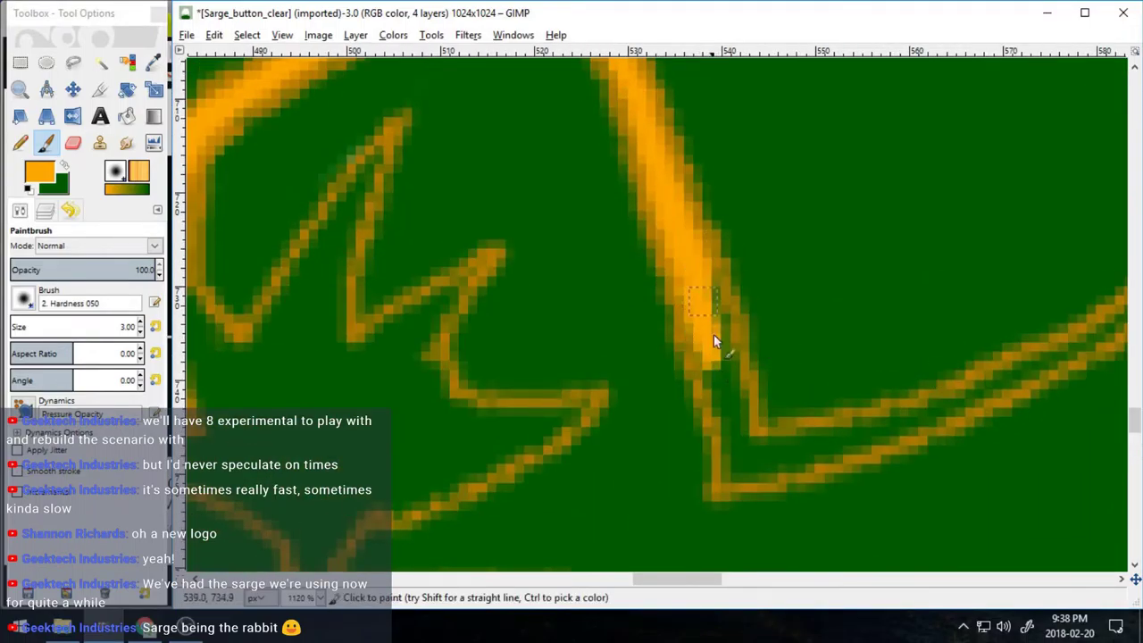
mouse_move(733, 399)
mouse_down()
mouse_move(732, 482)
mouse_move(1040, 373)
mouse_move(1117, 326)
mouse_up()
drag(668, 581, 707, 581)
mouse_move(879, 174)
mouse_down()
mouse_move(730, 300)
mouse_move(876, 205)
mouse_up()
- Paint the overlapping front trim orange down past the emblem's leaf and along the horizontal band to its outer corner
scroll(569, 385, left, 9)
drag(494, 308, 496, 408)
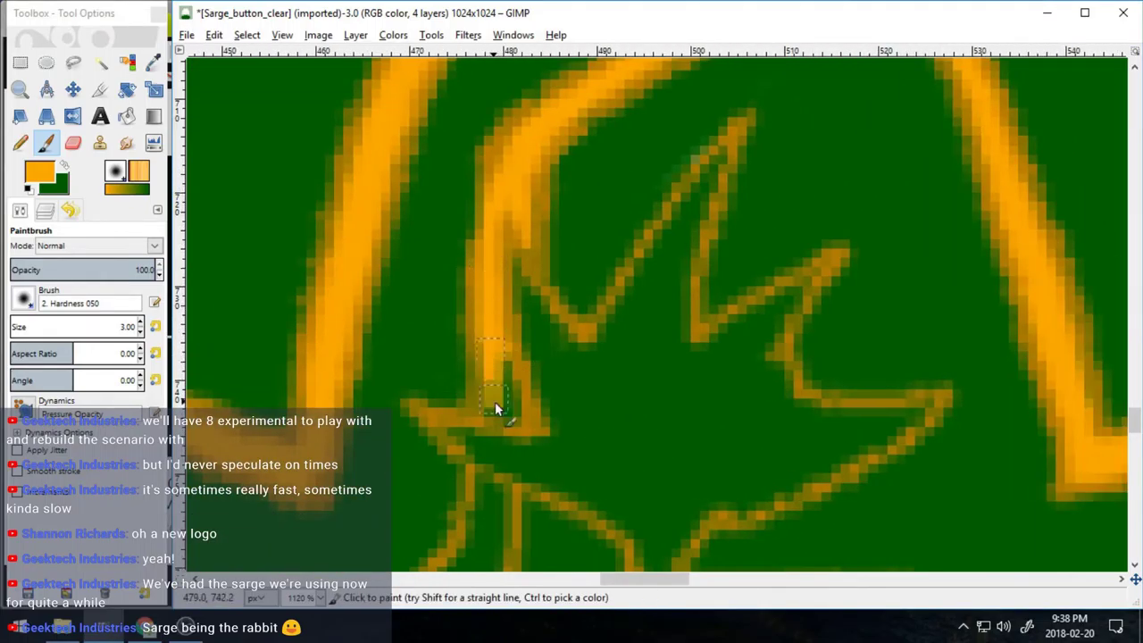
scroll(501, 390, down, 3)
mouse_move(492, 247)
mouse_down()
mouse_move(500, 299)
mouse_move(476, 297)
mouse_up()
scroll(495, 328, left, 5)
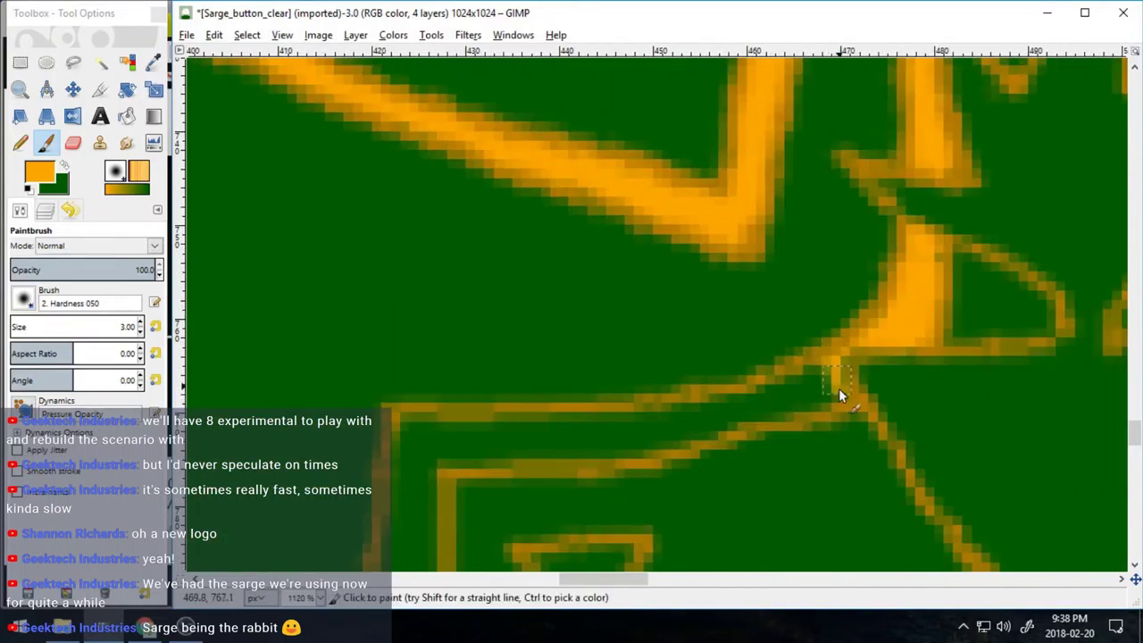
mouse_move(794, 407)
mouse_down()
mouse_move(593, 456)
mouse_move(426, 465)
mouse_move(513, 438)
mouse_move(501, 441)
mouse_move(712, 407)
mouse_move(481, 428)
mouse_move(446, 421)
mouse_up()
mouse_move(437, 496)
mouse_down()
mouse_move(400, 432)
mouse_move(426, 568)
mouse_up()
- Continue the orange fill down the upper half of the vertical front trim below the band's corner
drag(1134, 434, 1135, 453)
drag(625, 579, 599, 579)
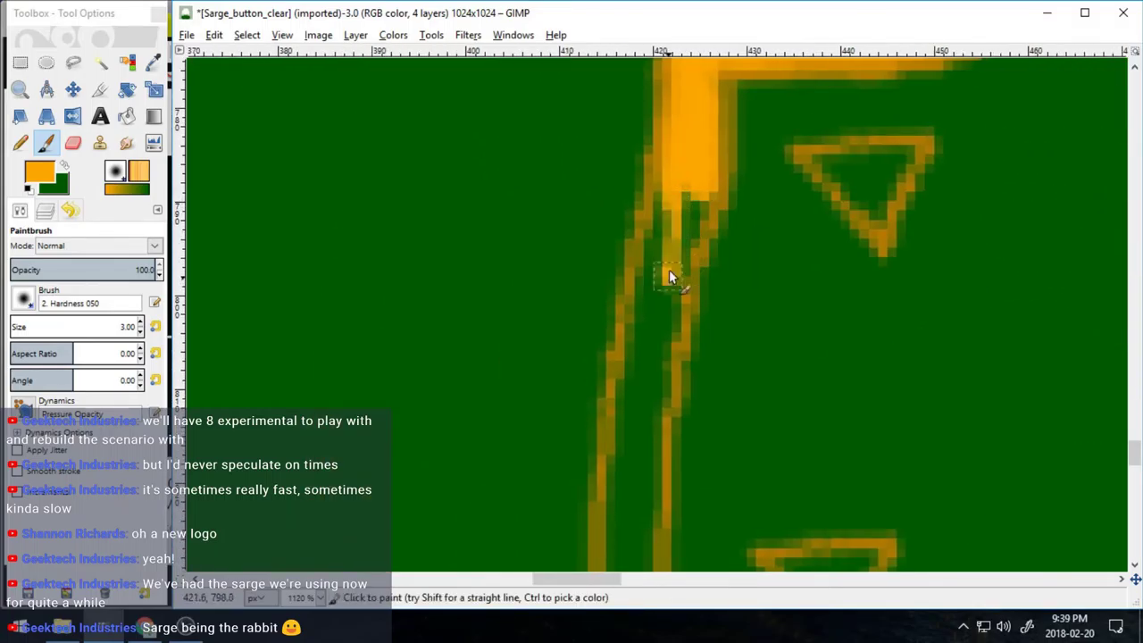
mouse_move(669, 270)
mouse_down()
mouse_move(695, 231)
mouse_move(650, 320)
mouse_move(627, 471)
mouse_move(644, 485)
mouse_move(646, 471)
mouse_up()
drag(1134, 455, 1134, 470)
scroll(1134, 474, down, 2)
mouse_move(620, 295)
mouse_down()
mouse_move(615, 238)
mouse_move(651, 273)
mouse_move(625, 421)
mouse_move(667, 441)
mouse_move(655, 534)
mouse_up()
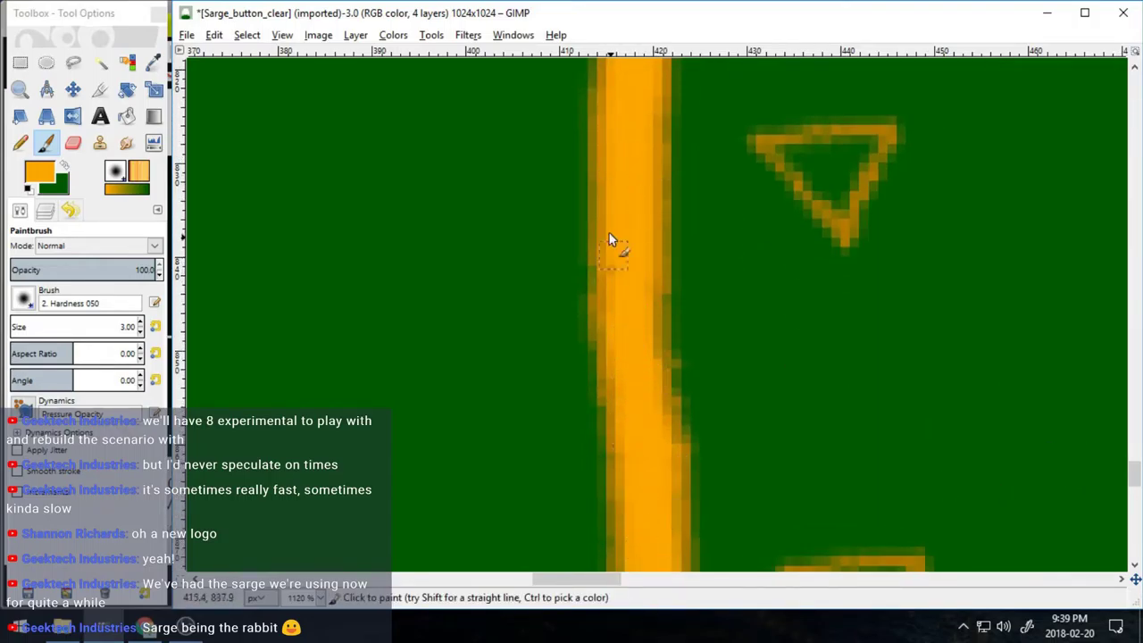
- Paint the lower half of the vertical front trim orange down to the canvas's lower edge, undoing stray strokes
drag(1132, 473, 1133, 496)
mouse_move(636, 205)
mouse_down()
mouse_move(671, 177)
mouse_move(643, 303)
mouse_move(675, 295)
mouse_move(691, 455)
mouse_move(677, 527)
mouse_up()
drag(1133, 494, 1133, 514)
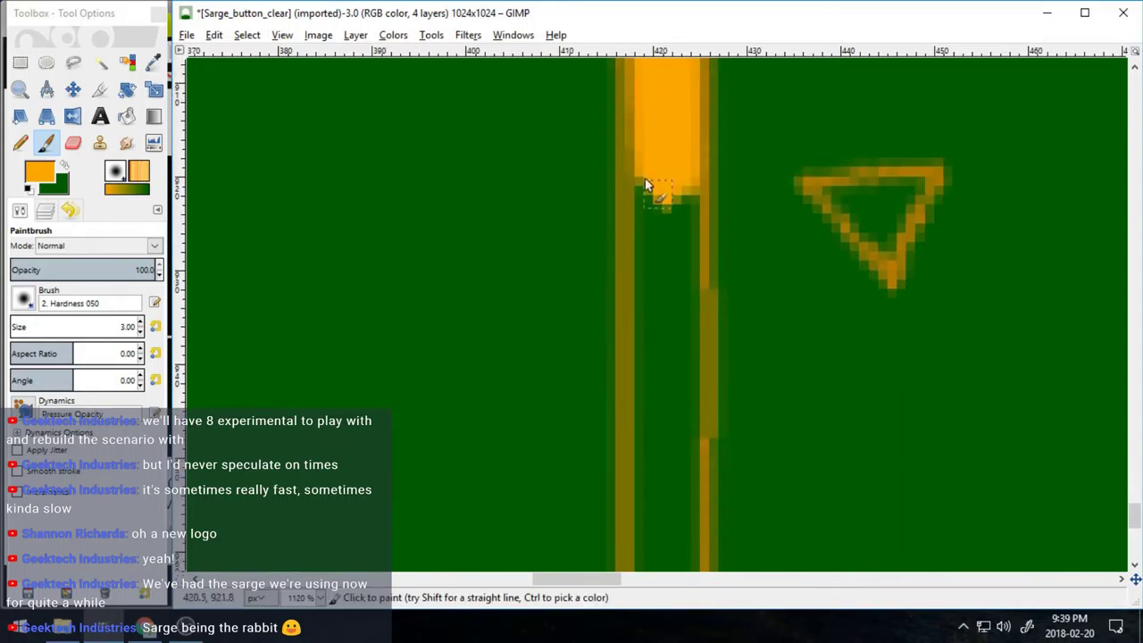
mouse_move(646, 184)
mouse_down()
mouse_move(638, 230)
mouse_move(676, 308)
mouse_move(695, 183)
mouse_move(649, 361)
mouse_move(650, 447)
mouse_move(681, 465)
mouse_move(683, 313)
mouse_move(688, 466)
mouse_move(690, 442)
mouse_move(663, 483)
mouse_up()
key(ctrl+z)
mouse_move(679, 165)
mouse_down()
mouse_move(696, 229)
mouse_move(639, 291)
mouse_move(651, 165)
mouse_up()
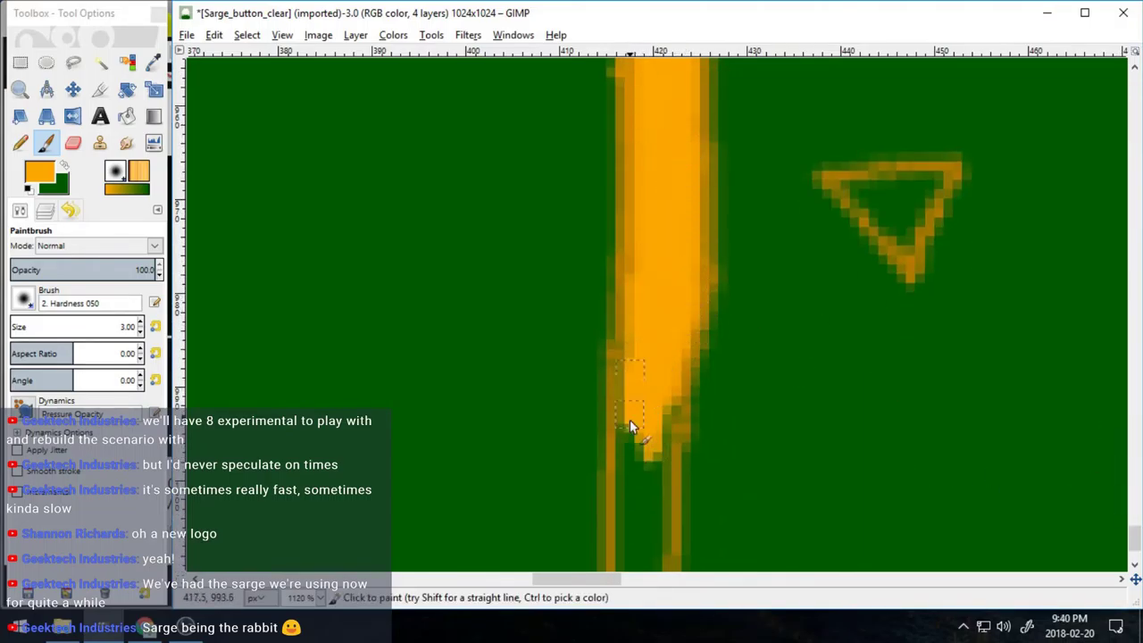
mouse_move(630, 422)
mouse_down()
mouse_move(634, 591)
mouse_move(651, 468)
mouse_move(658, 495)
mouse_move(613, 569)
mouse_up()
key(ctrl+z)
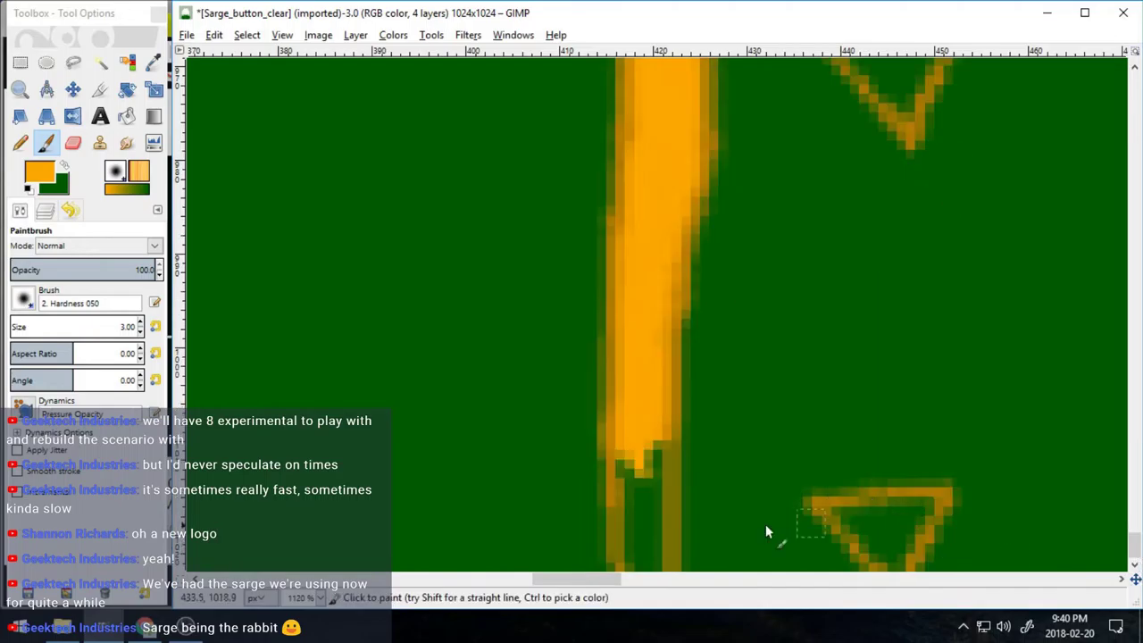
mouse_move(654, 469)
mouse_down()
mouse_move(662, 496)
mouse_move(631, 492)
mouse_up()
mouse_move(588, 580)
mouse_down()
mouse_move(616, 595)
mouse_move(605, 589)
mouse_up()
- Fill the column of small inverted triangles beside the vertical trim with orange, from the lowest to the highest
drag(600, 511, 638, 510)
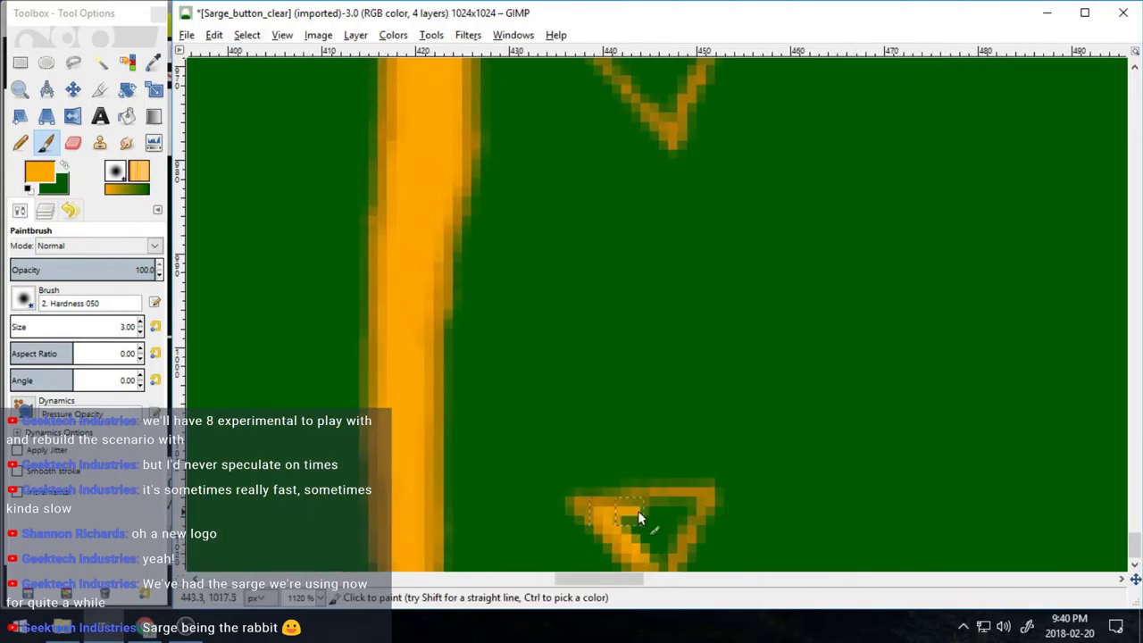
scroll(841, 513, up, 3)
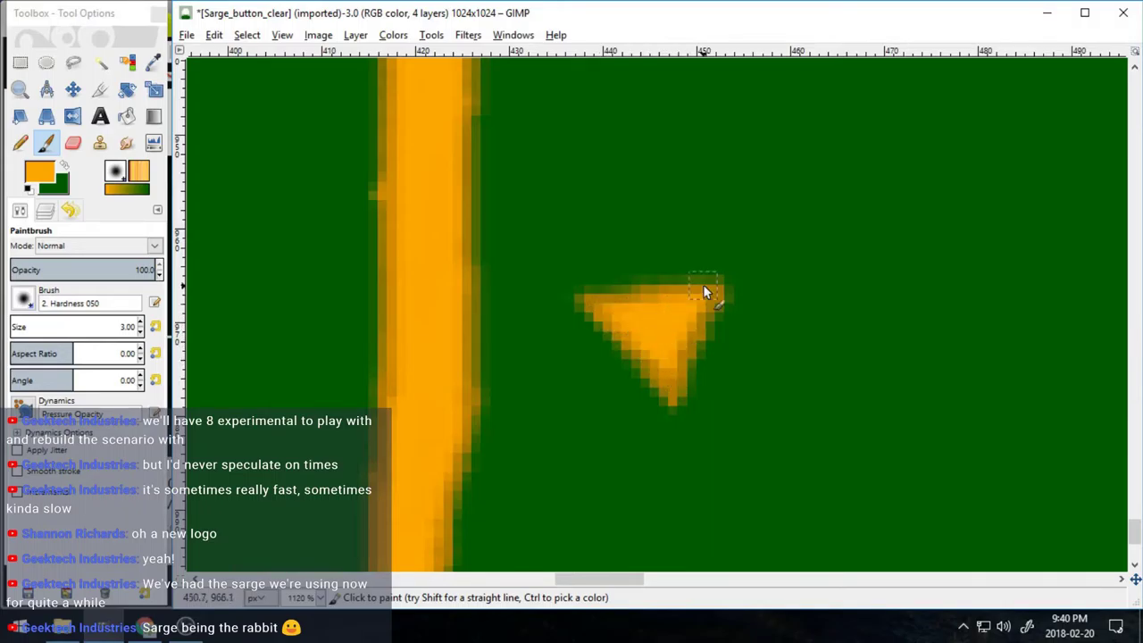
scroll(703, 291, up, 7)
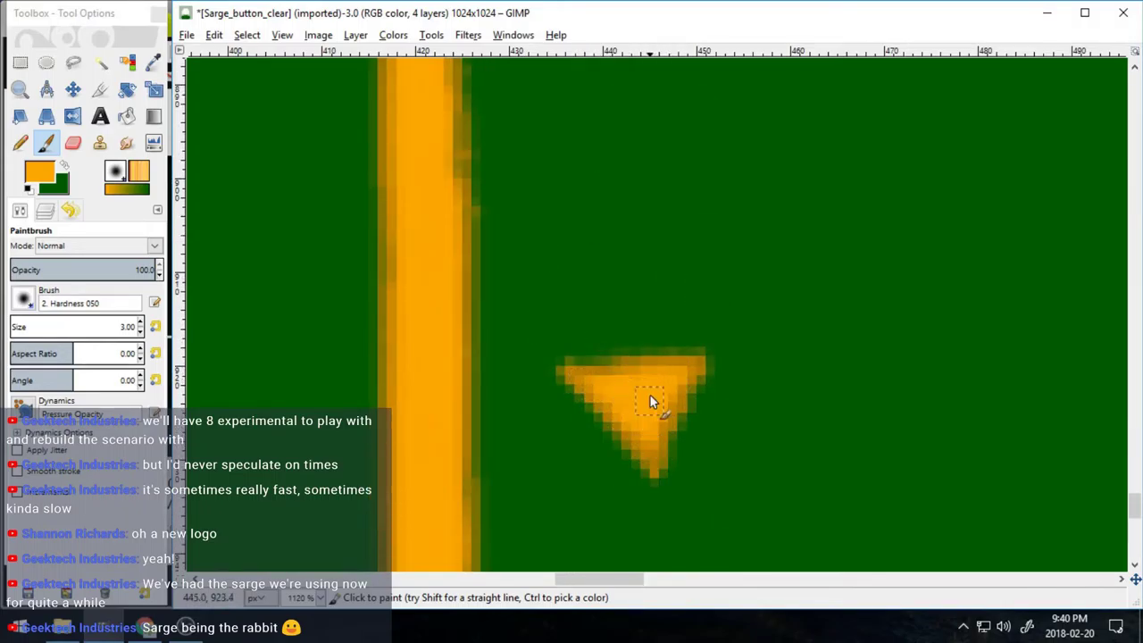
mouse_move(638, 379)
mouse_down()
mouse_move(578, 332)
mouse_move(648, 316)
mouse_move(628, 388)
mouse_up()
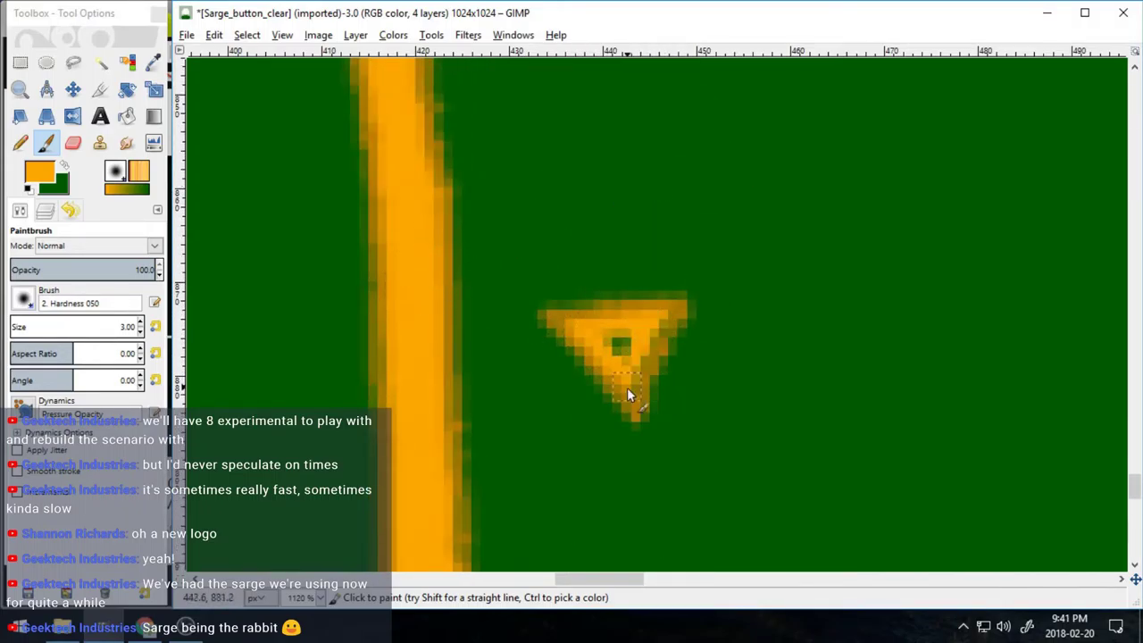
scroll(663, 304, up, 6)
drag(550, 284, 604, 346)
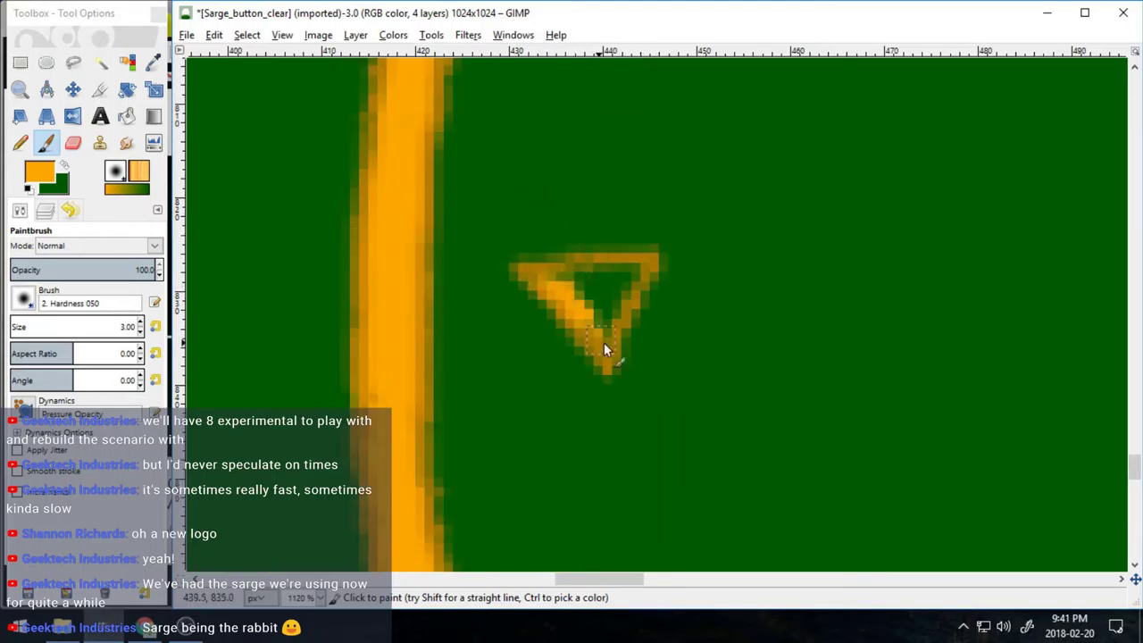
scroll(621, 304, up, 5)
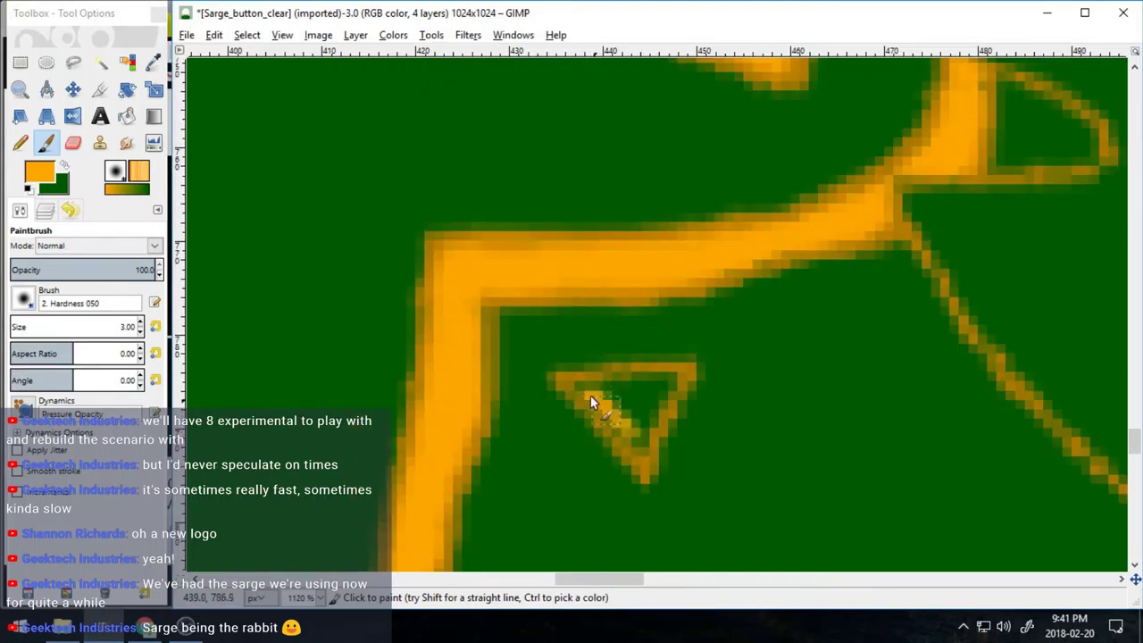
drag(590, 396, 650, 415)
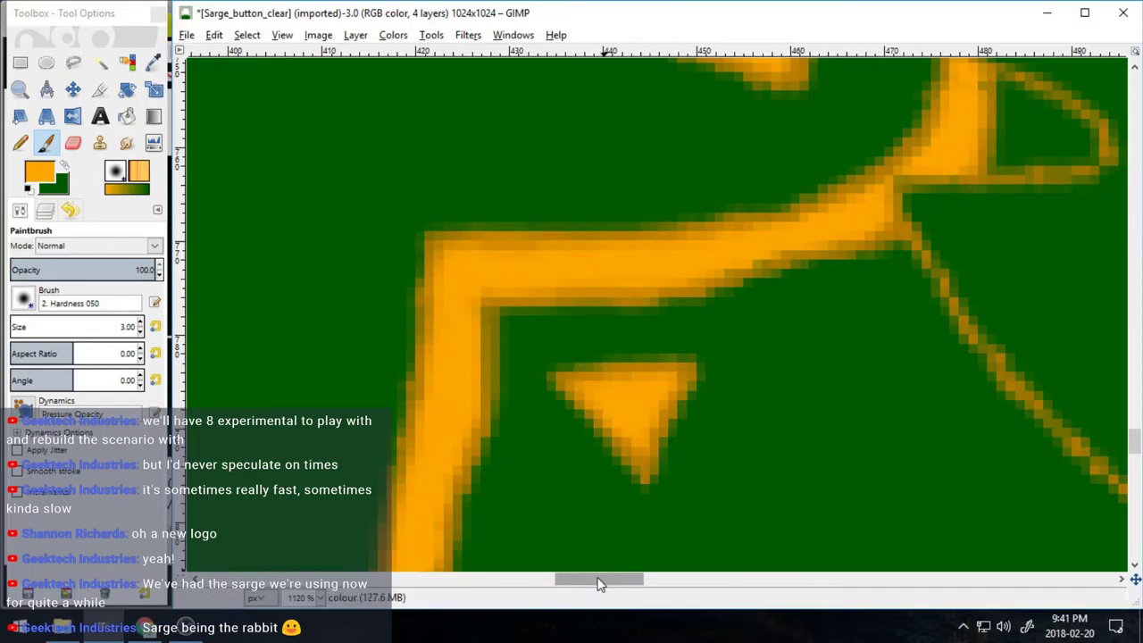
- Set the foreground colour to a bright green and paint the left part of the emblem's leafy top
drag(599, 581, 642, 581)
drag(1132, 438, 1133, 424)
click(53, 168)
click(64, 166)
click(40, 172)
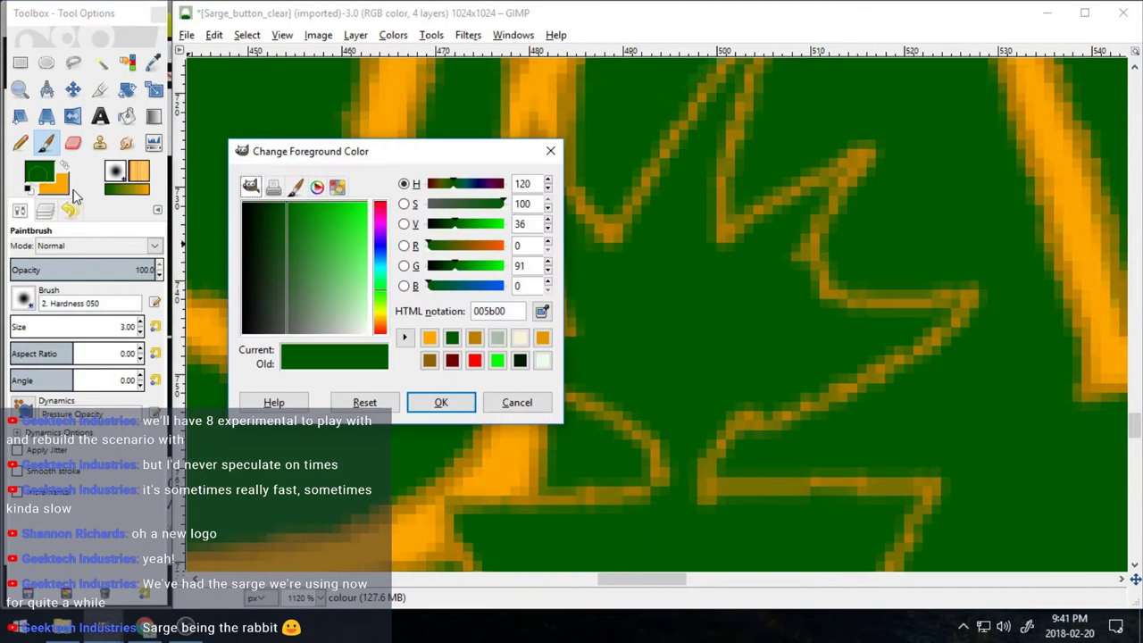
click(365, 222)
click(440, 402)
mouse_move(592, 308)
mouse_down()
mouse_move(567, 262)
mouse_move(617, 334)
mouse_up()
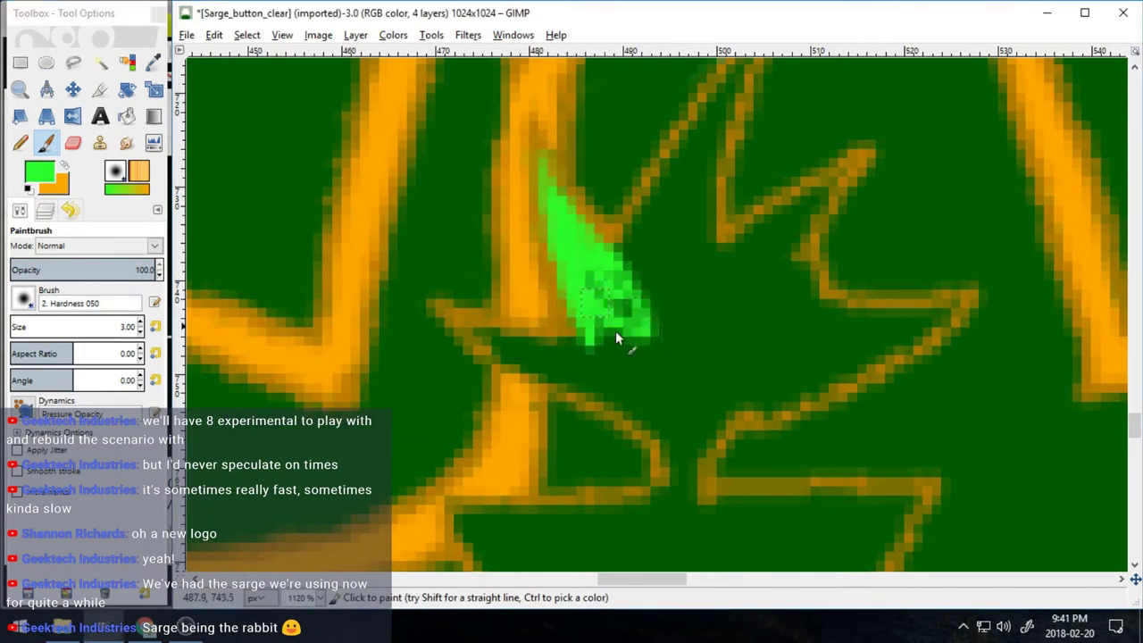
mouse_move(484, 334)
mouse_down()
mouse_move(536, 362)
mouse_move(615, 355)
mouse_move(539, 338)
mouse_move(492, 346)
mouse_move(640, 393)
mouse_move(643, 332)
mouse_move(620, 247)
mouse_move(728, 89)
mouse_move(711, 242)
mouse_move(649, 246)
mouse_move(668, 301)
mouse_move(631, 290)
mouse_move(653, 225)
mouse_move(697, 234)
mouse_move(733, 301)
mouse_up()
- Fill the emblem leaf's remaining spikes, its centre and the stem with bright green
scroll(750, 205, up, 3)
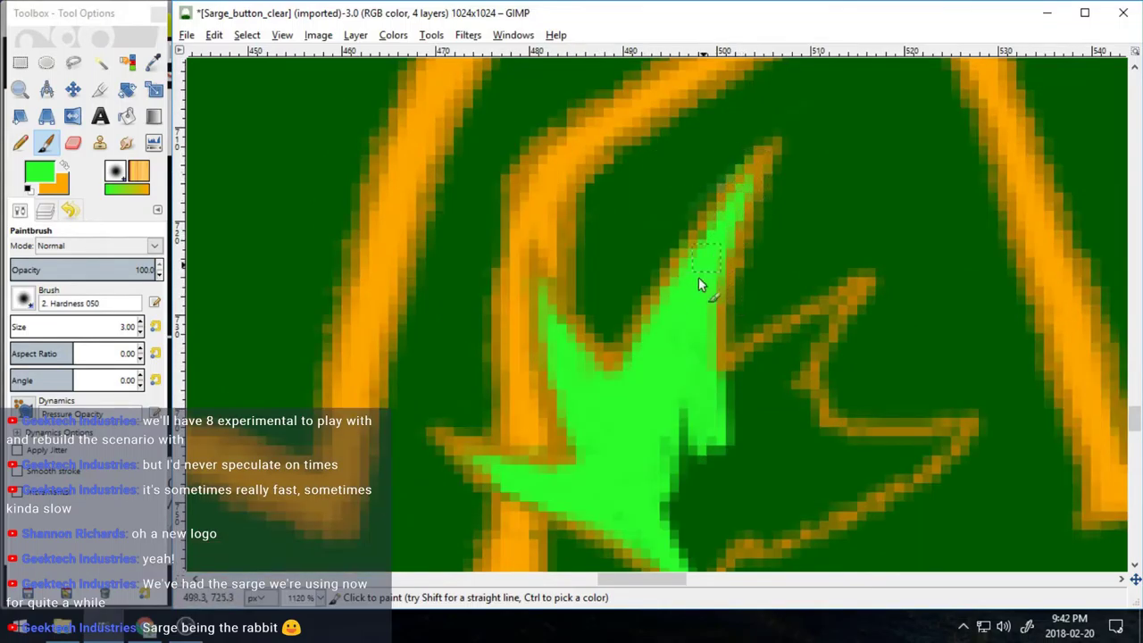
mouse_move(840, 306)
mouse_down()
mouse_move(798, 333)
mouse_move(802, 404)
mouse_up()
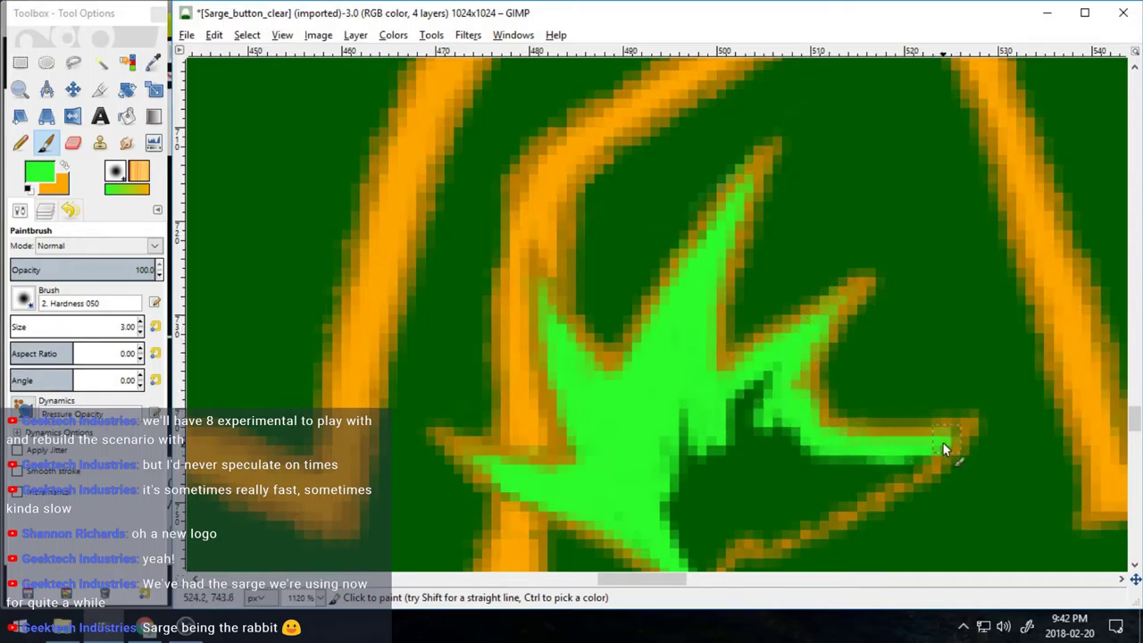
mouse_move(894, 482)
mouse_down()
mouse_move(837, 509)
mouse_move(727, 546)
mouse_move(687, 580)
mouse_move(686, 543)
mouse_move(875, 465)
mouse_move(721, 534)
mouse_move(707, 455)
mouse_move(853, 454)
mouse_move(797, 454)
mouse_up()
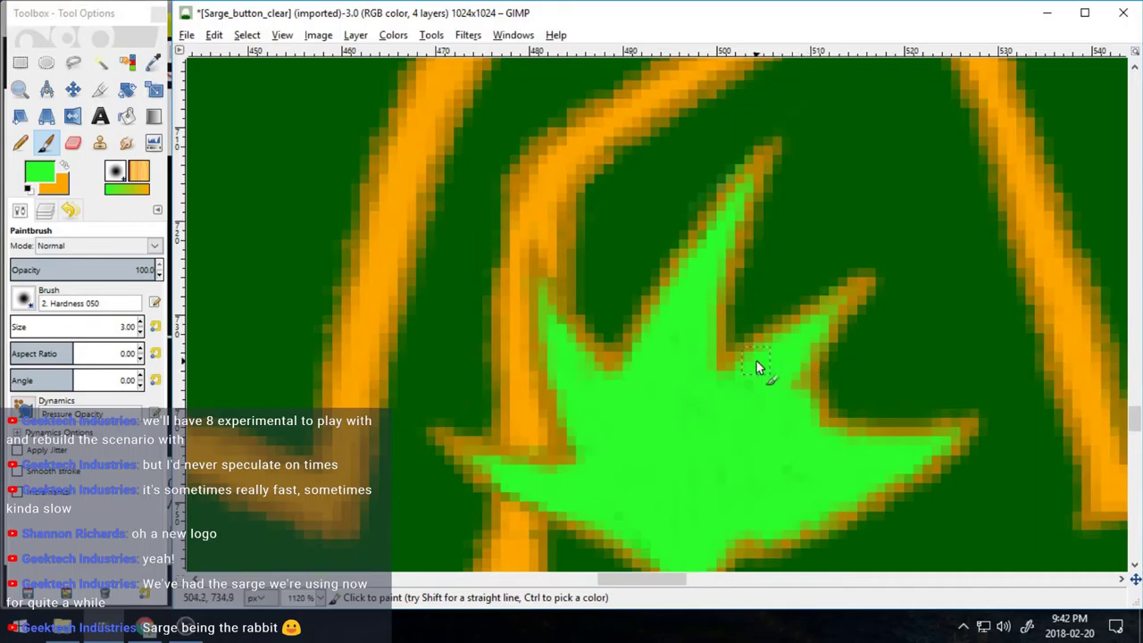
scroll(756, 361, down, 5)
drag(657, 174, 682, 187)
- Lower the orange's saturation to get a pale orange and fill the emblem's large inverted triangle with it
click(63, 165)
click(39, 172)
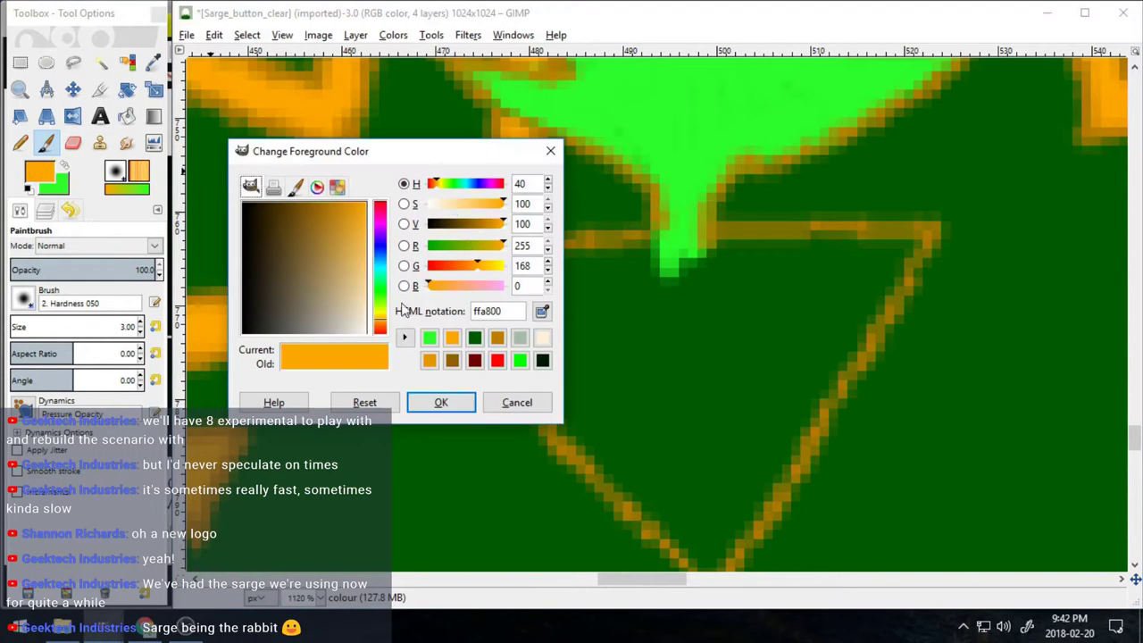
drag(505, 204, 466, 203)
click(441, 402)
mouse_move(465, 268)
mouse_down()
mouse_move(632, 259)
mouse_move(651, 276)
mouse_move(482, 295)
mouse_move(506, 342)
mouse_move(530, 327)
mouse_move(649, 514)
mouse_move(551, 299)
mouse_move(595, 274)
mouse_move(816, 246)
mouse_move(881, 296)
mouse_move(879, 322)
mouse_move(751, 514)
mouse_move(693, 512)
mouse_move(651, 466)
mouse_move(673, 506)
mouse_move(626, 386)
mouse_move(673, 306)
mouse_move(795, 266)
mouse_move(875, 287)
mouse_up()
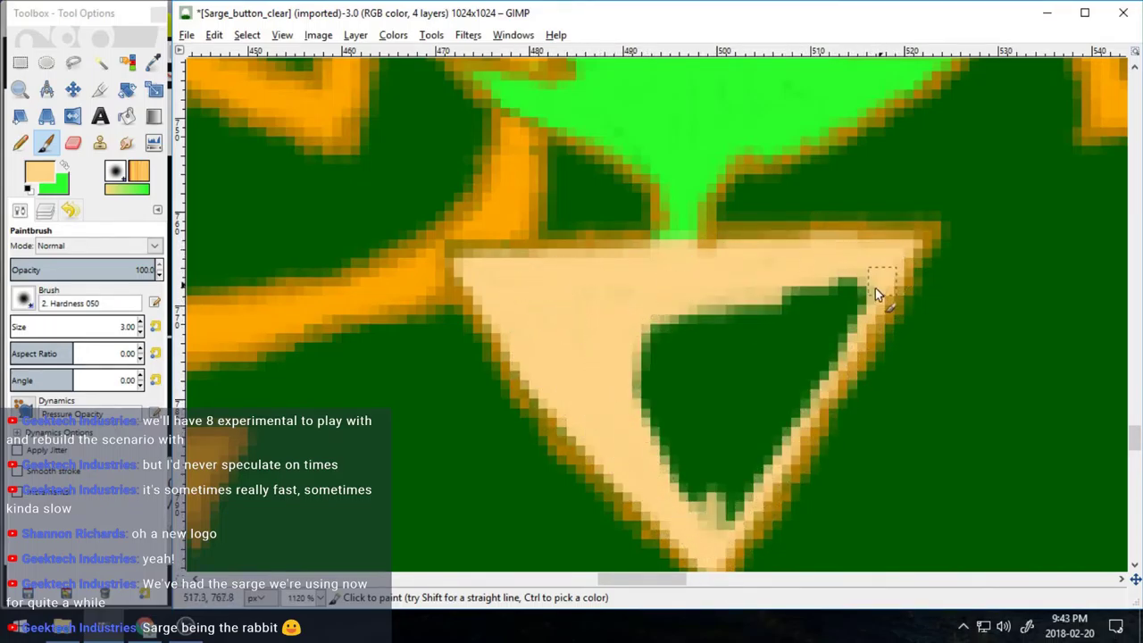
mouse_move(783, 304)
mouse_down()
mouse_move(686, 312)
mouse_move(652, 436)
mouse_move(847, 324)
mouse_move(760, 473)
mouse_move(753, 401)
mouse_move(763, 403)
mouse_up()
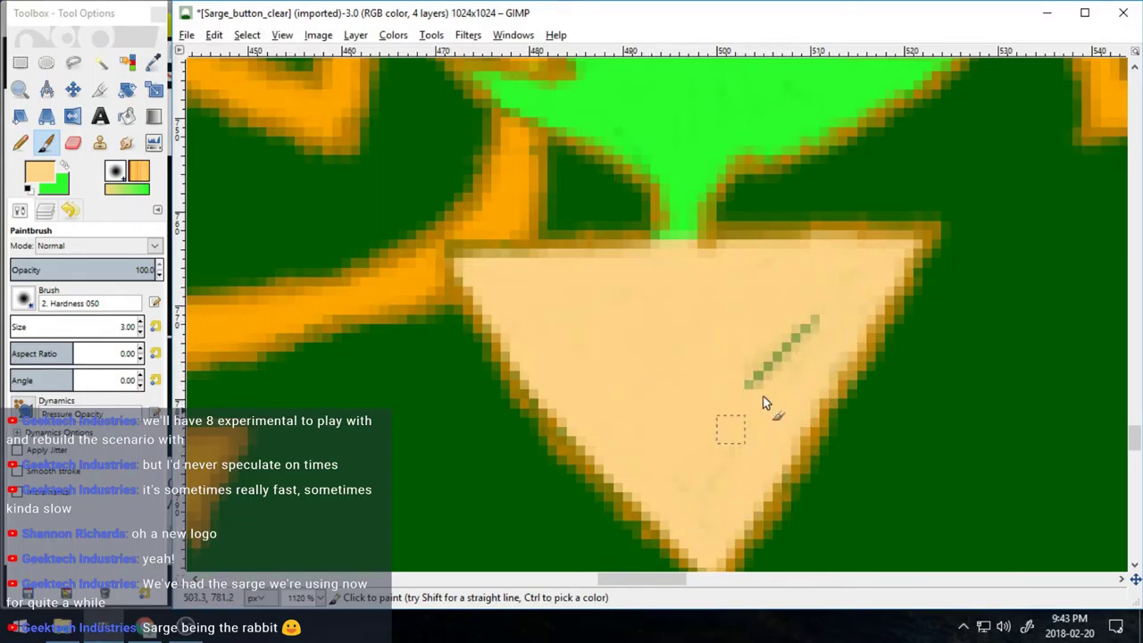
drag(459, 266, 536, 254)
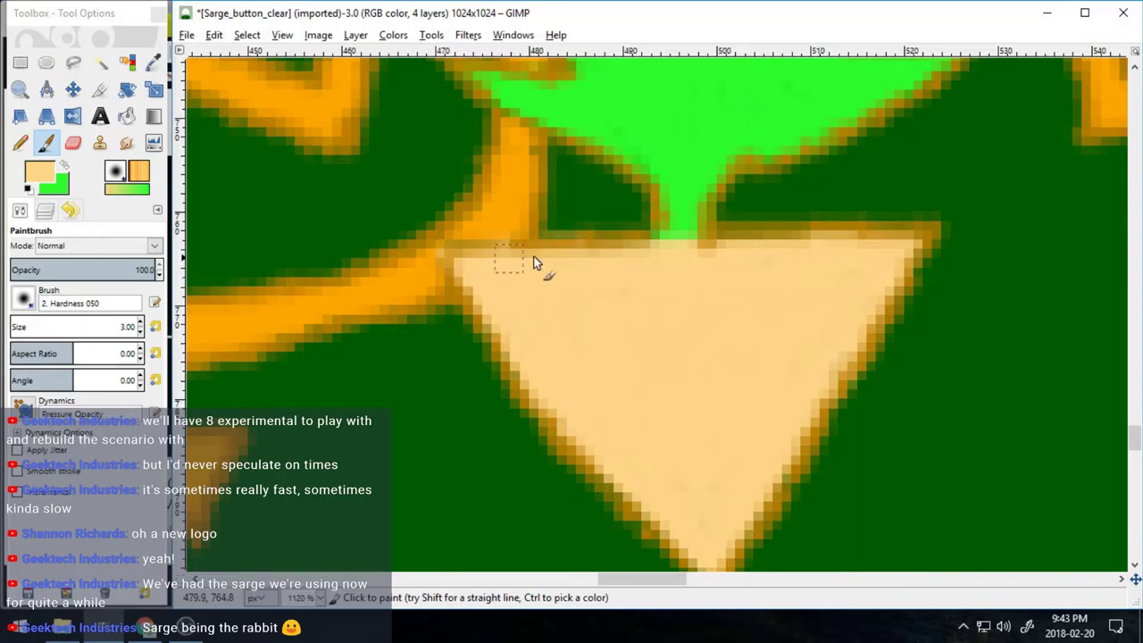
scroll(883, 253, down, 3)
- Restore the foreground colour to orange ffa800 and paint the outer part of the left shoulder epaulette
click(39, 174)
click(474, 337)
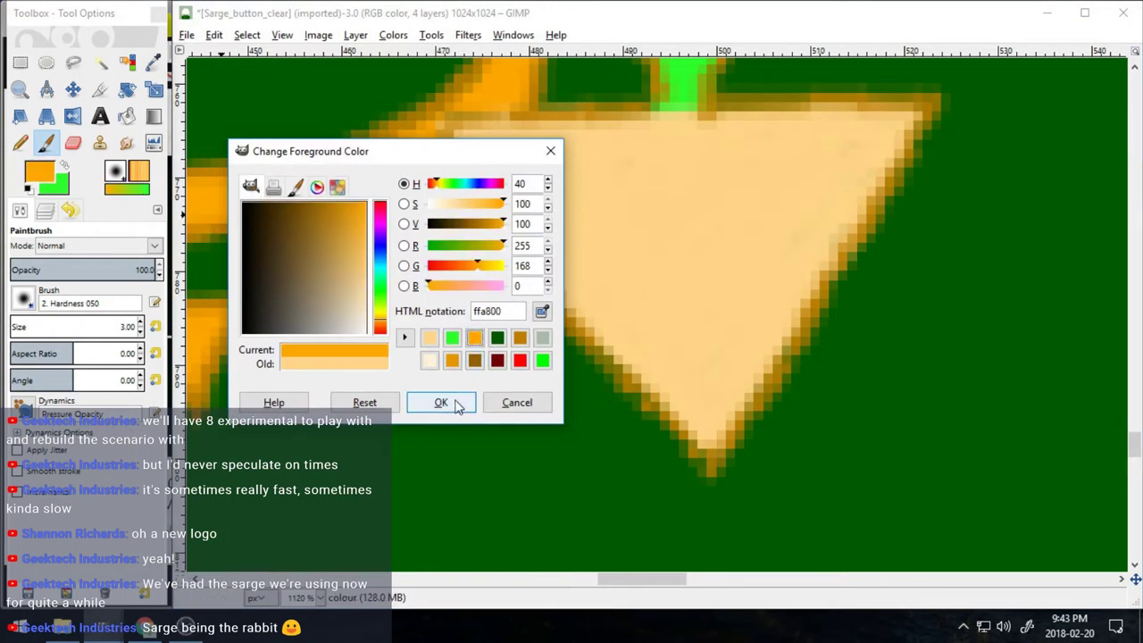
click(458, 407)
scroll(602, 530, up, 4)
drag(657, 579, 409, 526)
scroll(530, 439, down, 3)
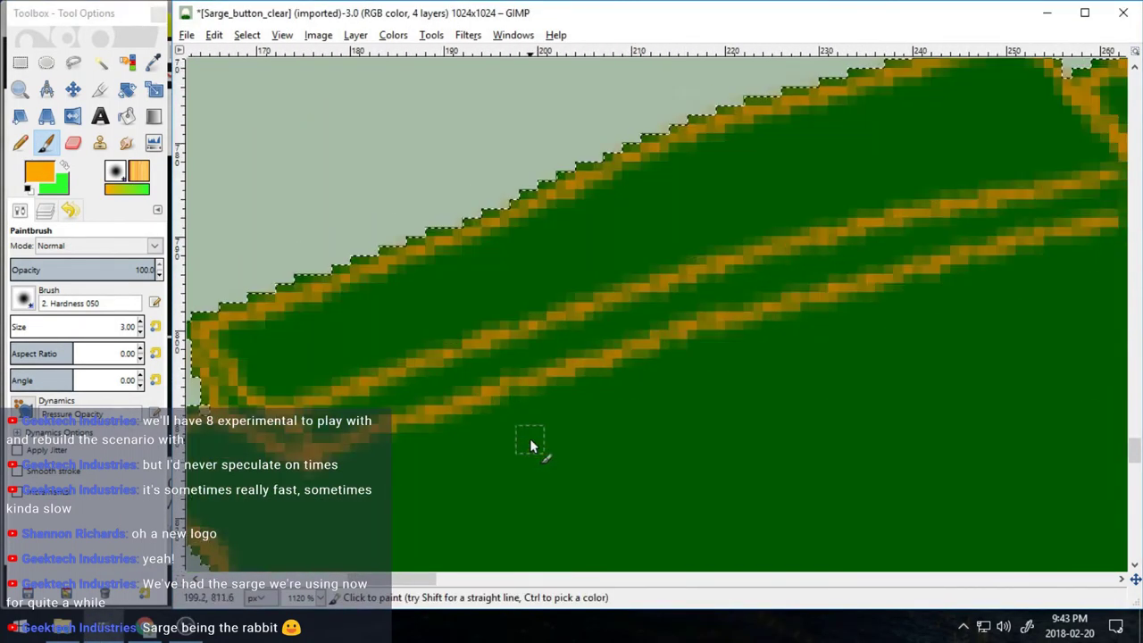
drag(246, 389, 217, 355)
mouse_move(301, 445)
mouse_down()
mouse_move(236, 350)
mouse_move(335, 330)
mouse_move(357, 393)
mouse_move(478, 333)
mouse_move(340, 305)
mouse_move(454, 284)
mouse_move(486, 298)
mouse_move(516, 375)
mouse_move(730, 265)
mouse_move(505, 312)
mouse_move(488, 247)
mouse_move(786, 141)
mouse_move(795, 121)
mouse_move(750, 190)
mouse_up()
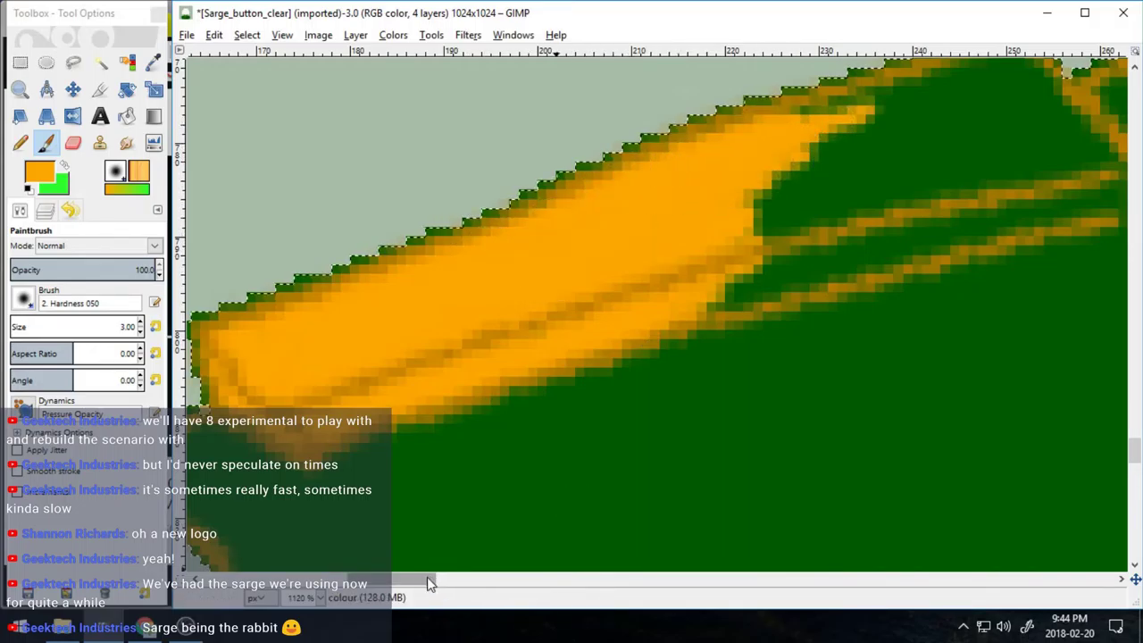
- Fill the rest of the left shoulder epaulette with orange up to its inner end, including the lower edge band
drag(429, 581, 461, 580)
scroll(518, 473, up, 1)
drag(633, 187, 432, 251)
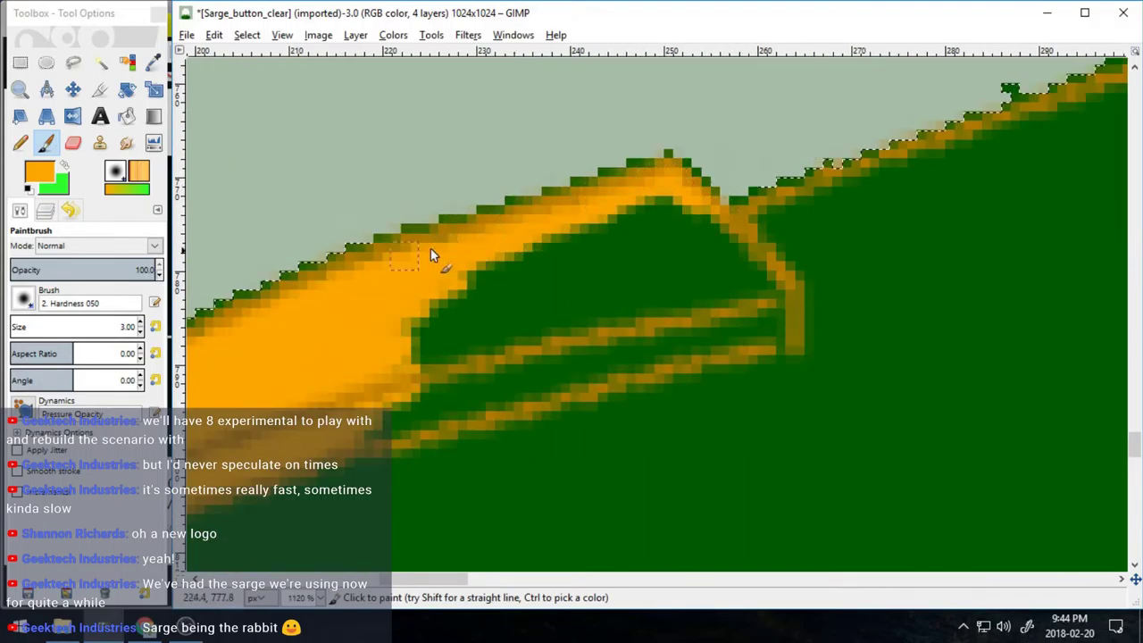
drag(415, 418, 783, 332)
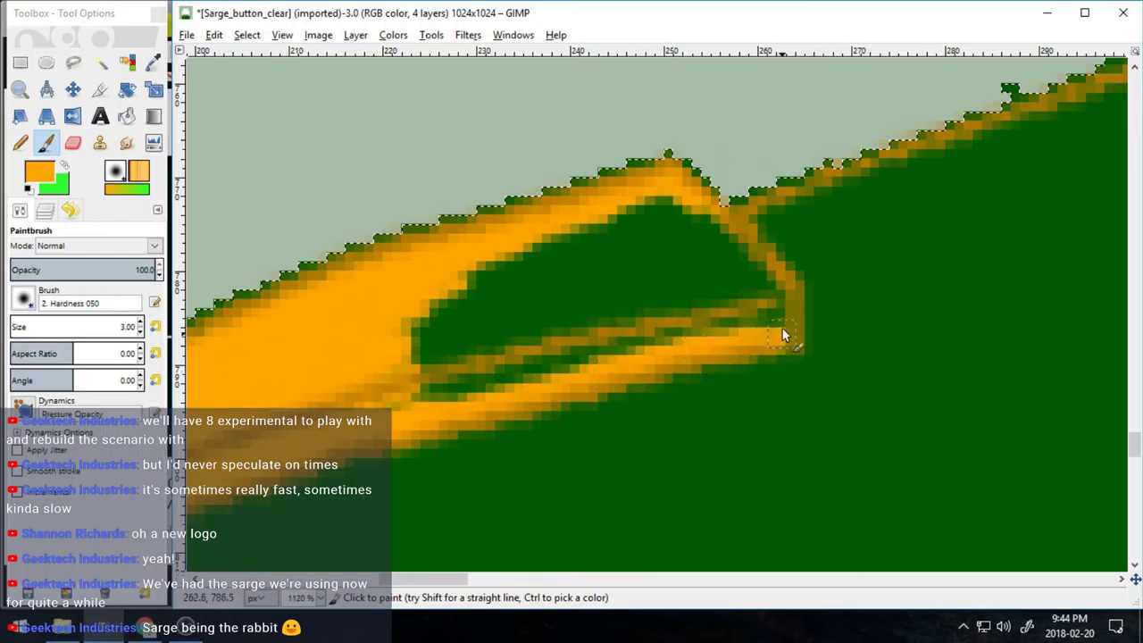
drag(769, 279, 749, 245)
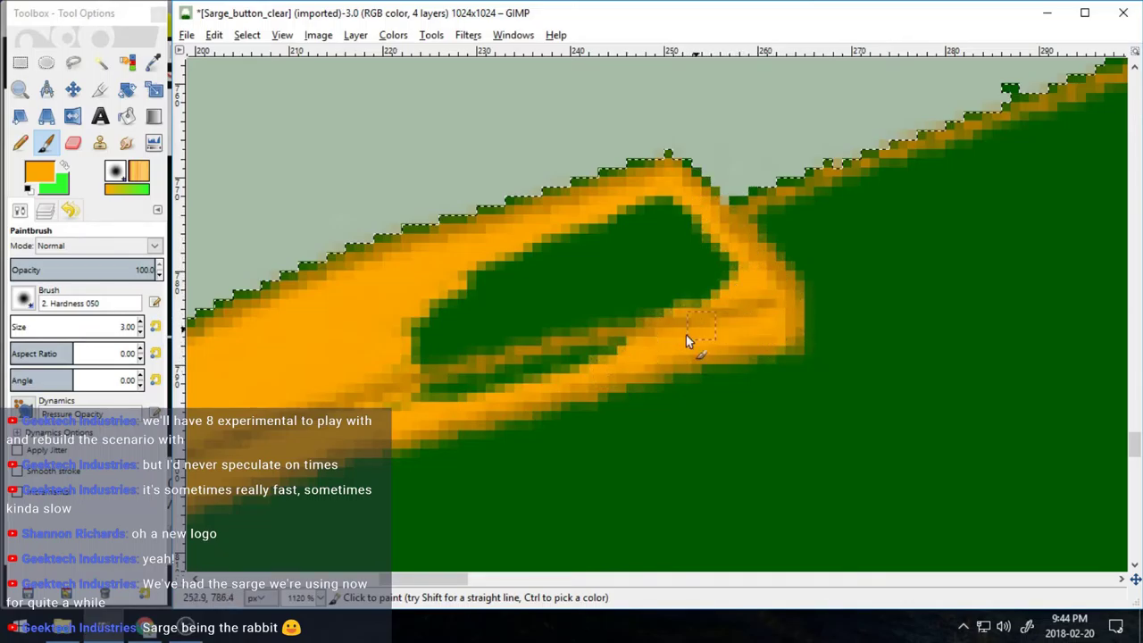
mouse_move(686, 336)
mouse_down()
mouse_move(497, 394)
mouse_move(457, 277)
mouse_up()
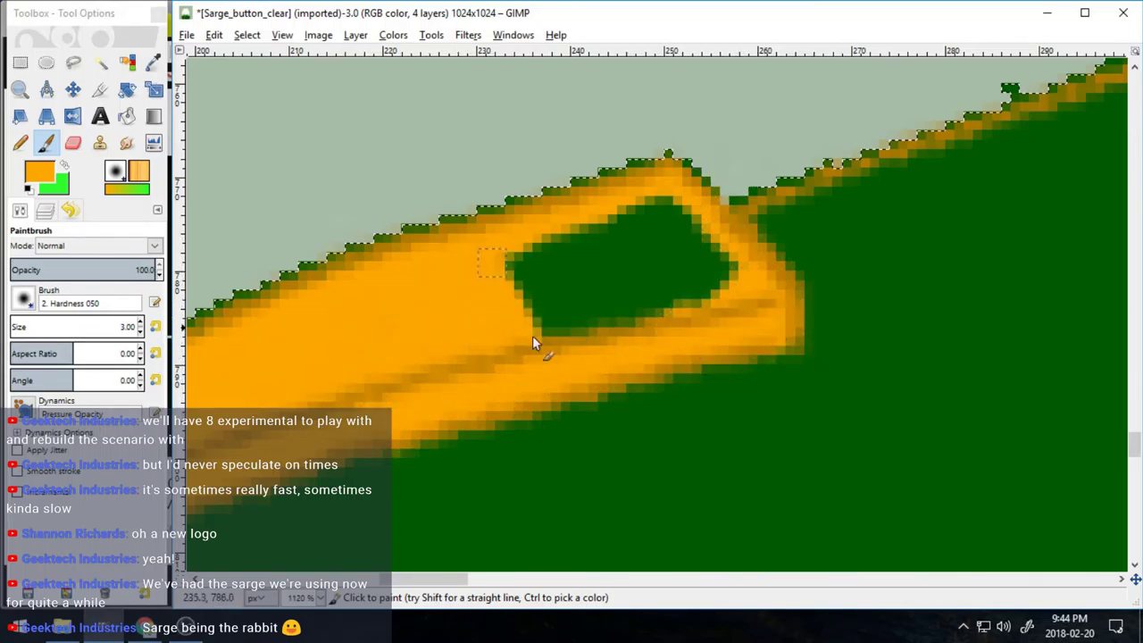
mouse_move(532, 338)
mouse_down()
mouse_move(640, 324)
mouse_move(631, 288)
mouse_move(505, 295)
mouse_up()
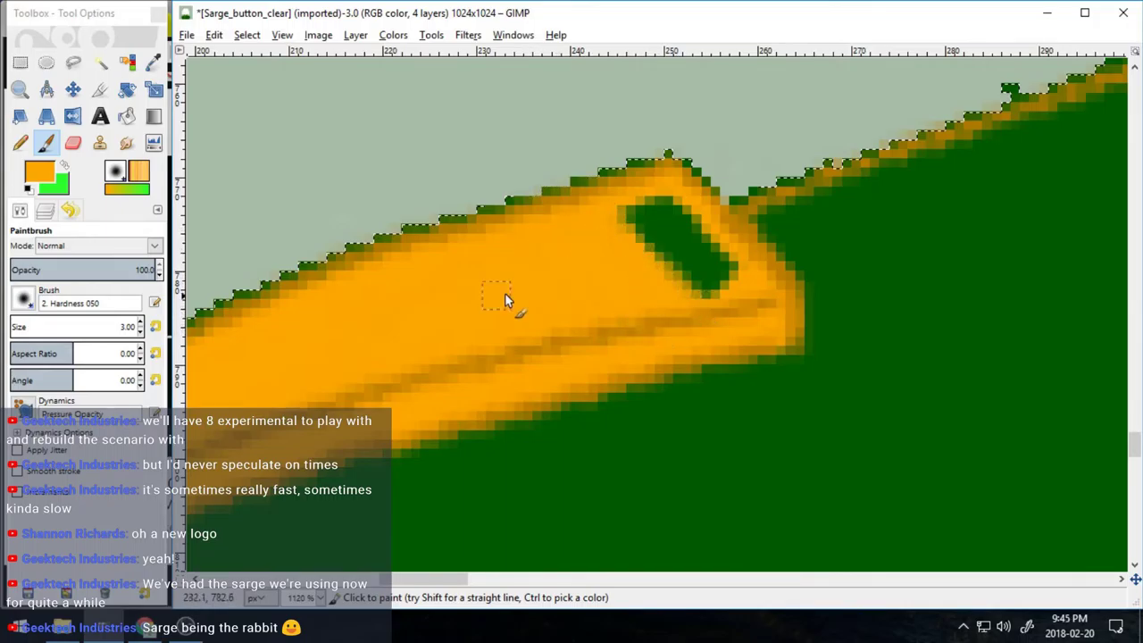
drag(640, 205, 715, 313)
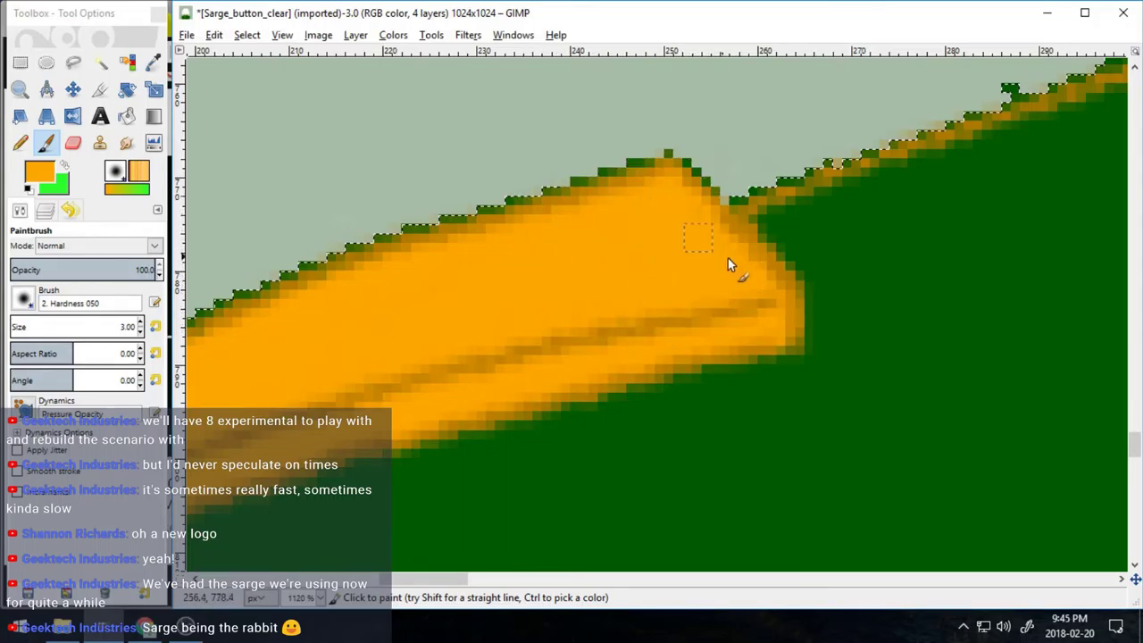
- Paint the right shoulder epaulette's inner end, outer end and lower edge band orange
drag(464, 578, 875, 548)
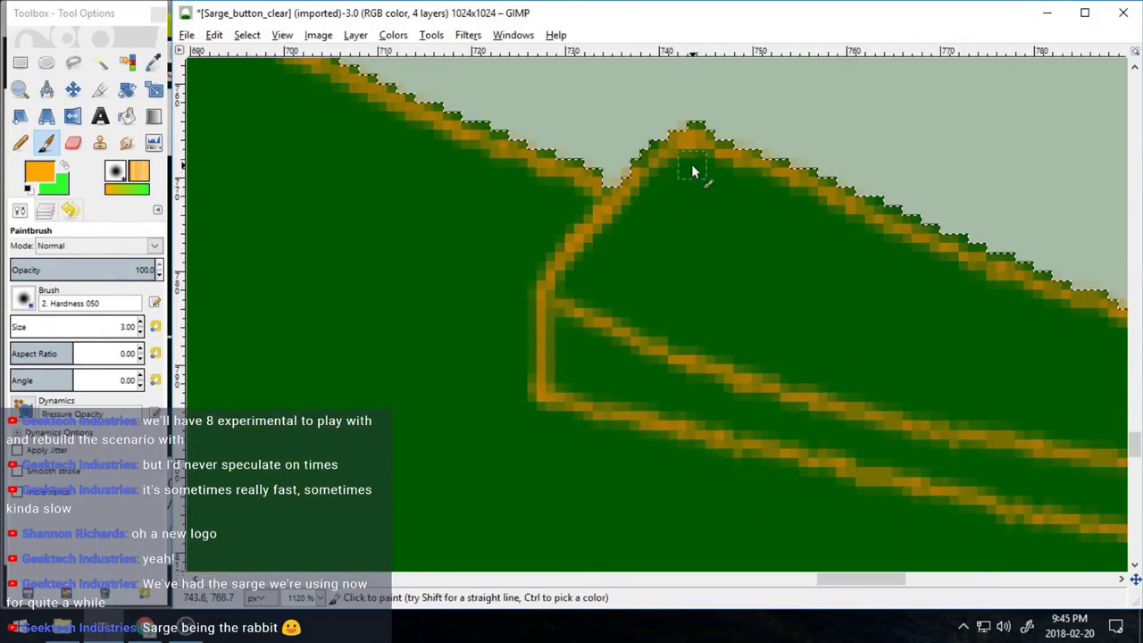
mouse_move(650, 187)
mouse_down()
mouse_move(557, 301)
mouse_move(603, 400)
mouse_move(591, 335)
mouse_move(680, 166)
mouse_move(802, 194)
mouse_move(687, 237)
mouse_move(694, 353)
mouse_move(781, 438)
mouse_move(843, 467)
mouse_move(986, 501)
mouse_move(1106, 458)
mouse_up()
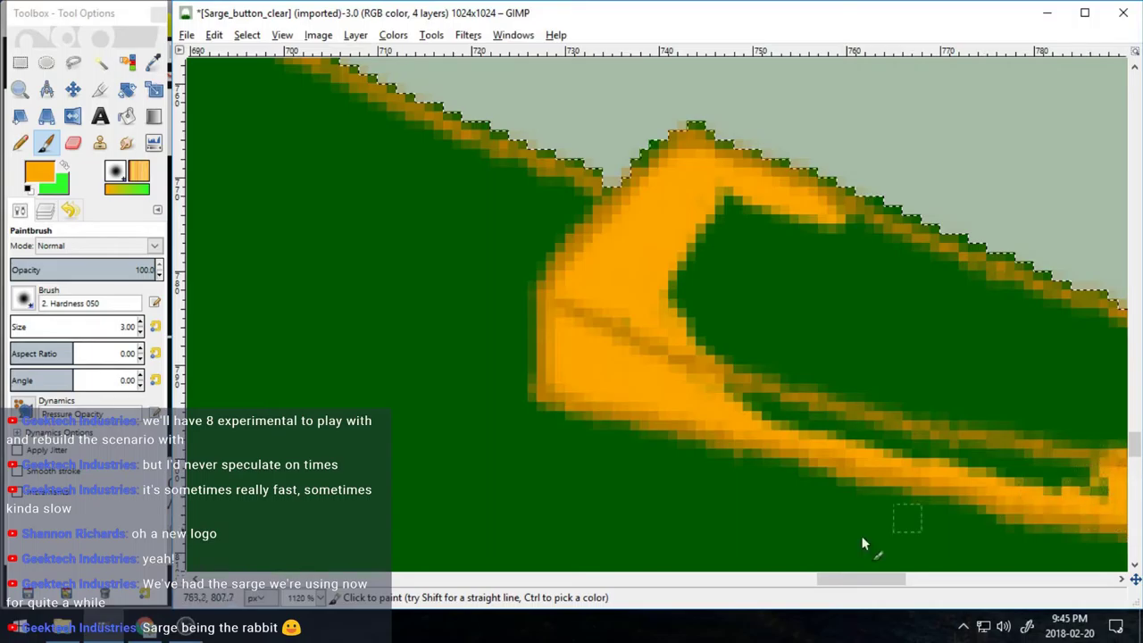
drag(861, 578, 888, 562)
scroll(788, 335, down, 2)
scroll(898, 314, right, 3)
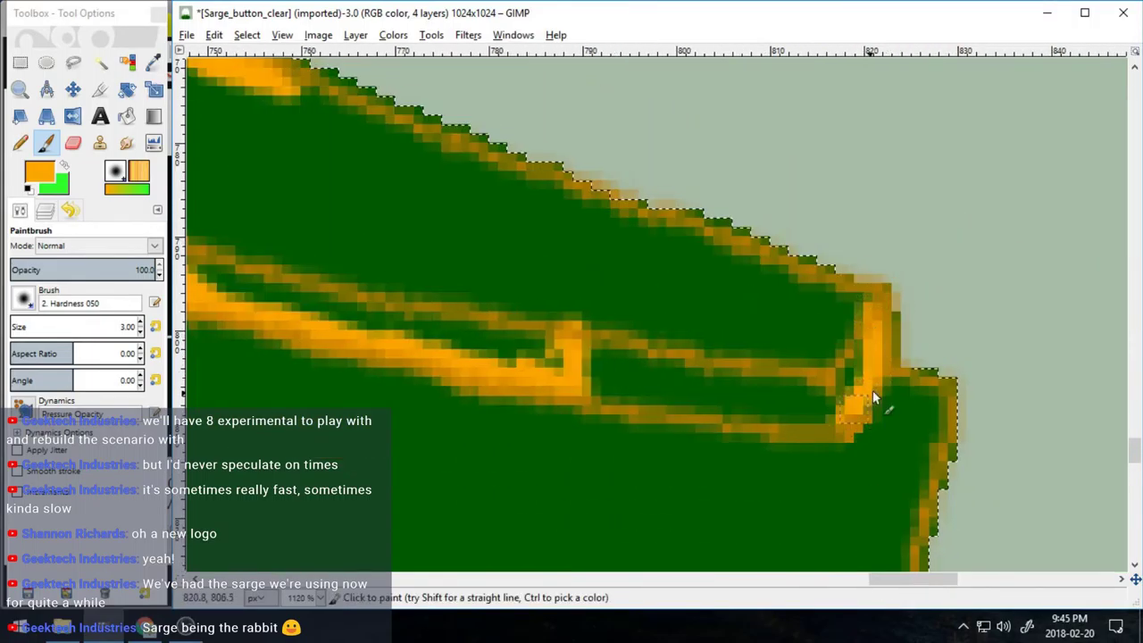
drag(786, 442, 676, 406)
drag(601, 354, 754, 384)
- Fill the rest of the right shoulder epaulette with orange, covering the remaining green along its middle
drag(907, 577, 895, 577)
mouse_move(966, 332)
mouse_down()
mouse_move(954, 293)
mouse_move(900, 364)
mouse_move(816, 365)
mouse_move(936, 279)
mouse_move(856, 281)
mouse_move(827, 243)
mouse_move(803, 275)
mouse_move(777, 259)
mouse_move(722, 310)
mouse_move(326, 273)
mouse_move(647, 357)
mouse_move(527, 294)
mouse_up()
scroll(528, 295, up, 2)
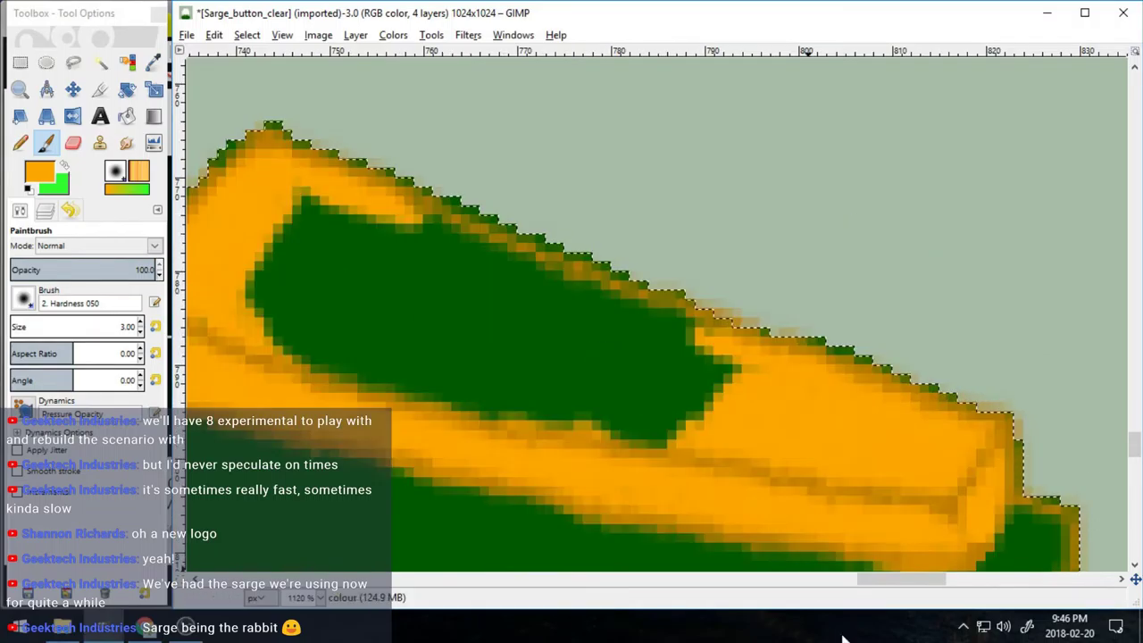
drag(871, 580, 853, 614)
mouse_move(477, 223)
mouse_down()
mouse_move(693, 257)
mouse_move(917, 342)
mouse_move(848, 401)
mouse_move(492, 361)
mouse_move(457, 237)
mouse_up()
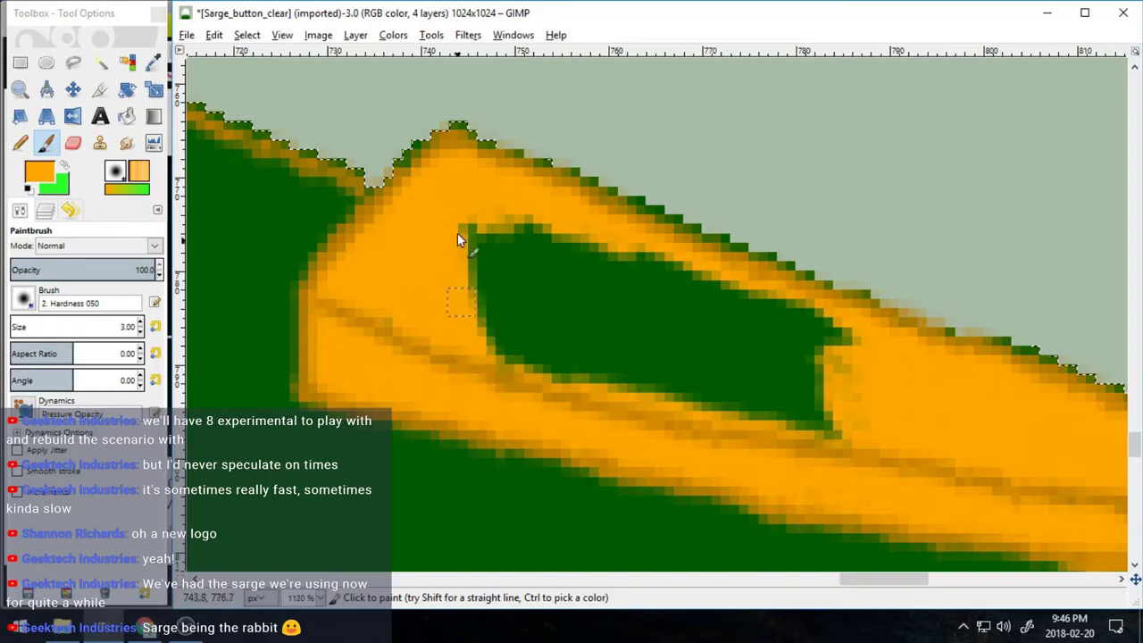
mouse_move(528, 374)
mouse_down()
mouse_move(502, 219)
mouse_move(545, 293)
mouse_up()
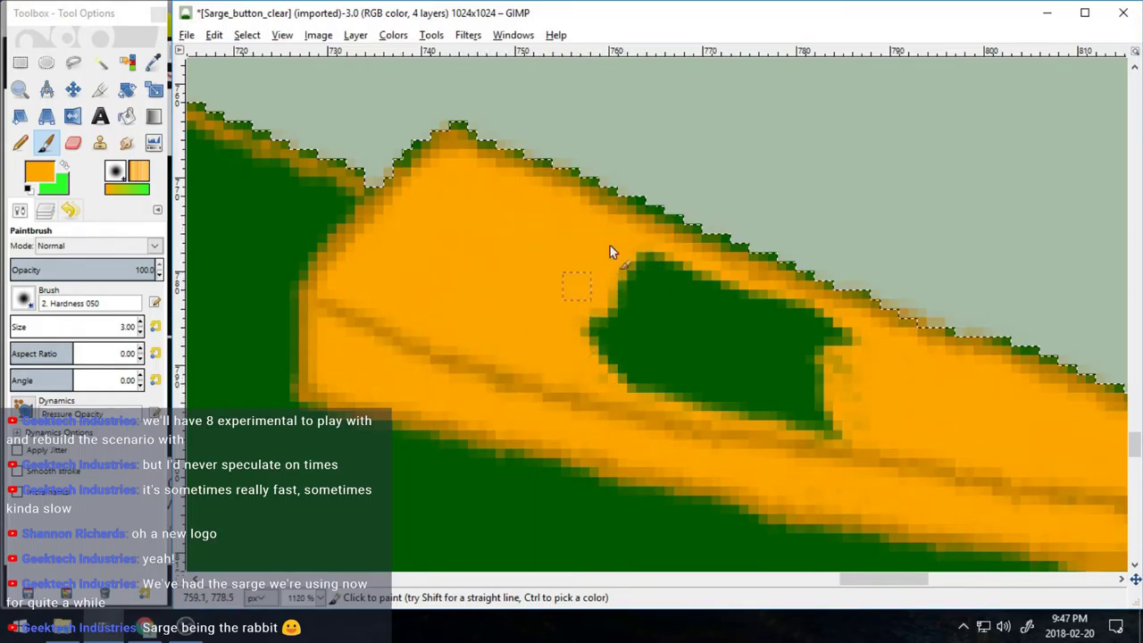
mouse_move(610, 248)
mouse_down()
mouse_move(605, 374)
mouse_move(669, 361)
mouse_move(730, 414)
mouse_move(797, 332)
mouse_up()
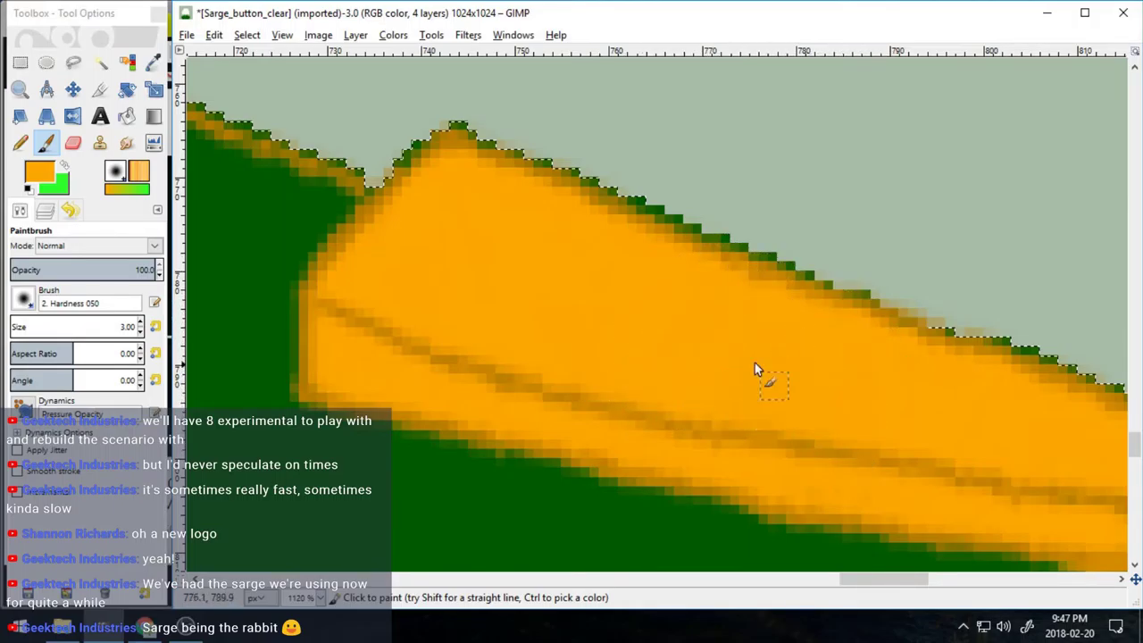
- Reset the colours to the defaults and set the paintbrush's foreground colour to grey 9f9f9f for the eye patch
click(45, 210)
click(19, 90)
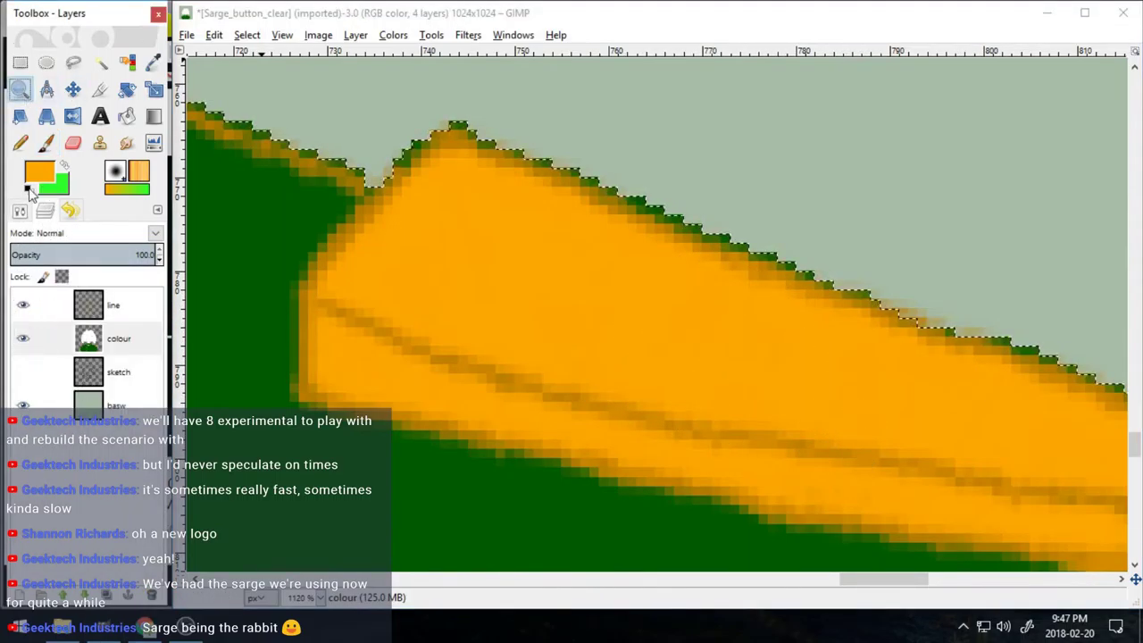
click(19, 210)
click(438, 351)
scroll(436, 348, down, 6)
scroll(622, 418, up, 2)
scroll(622, 418, down, 2)
scroll(622, 418, up, 2)
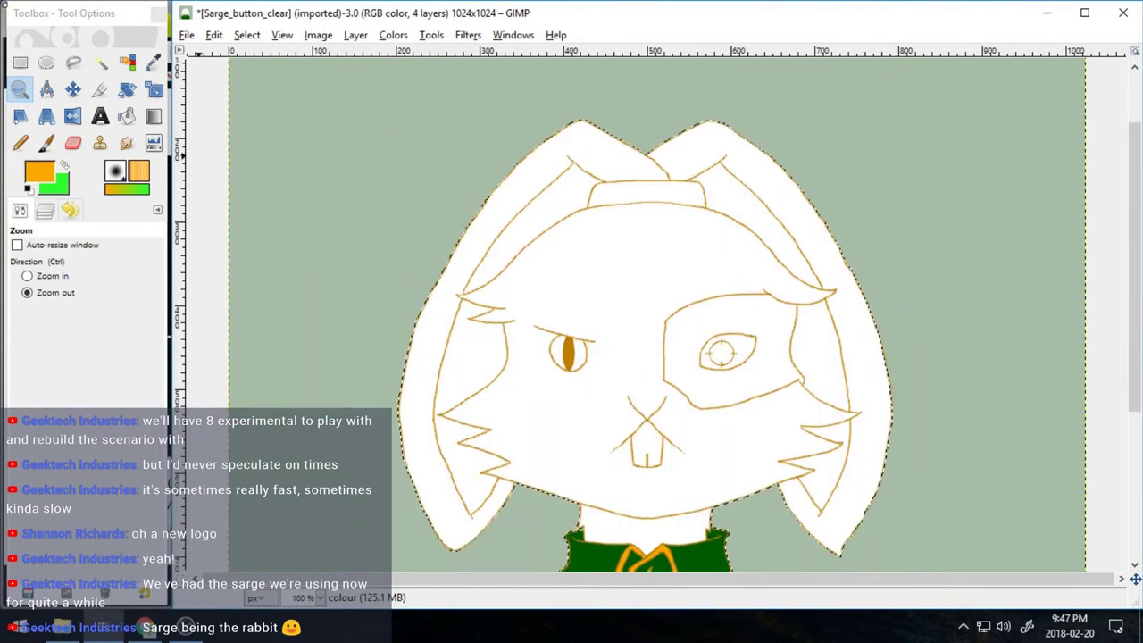
click(27, 276)
drag(631, 255, 797, 452)
drag(419, 147, 907, 538)
click(45, 143)
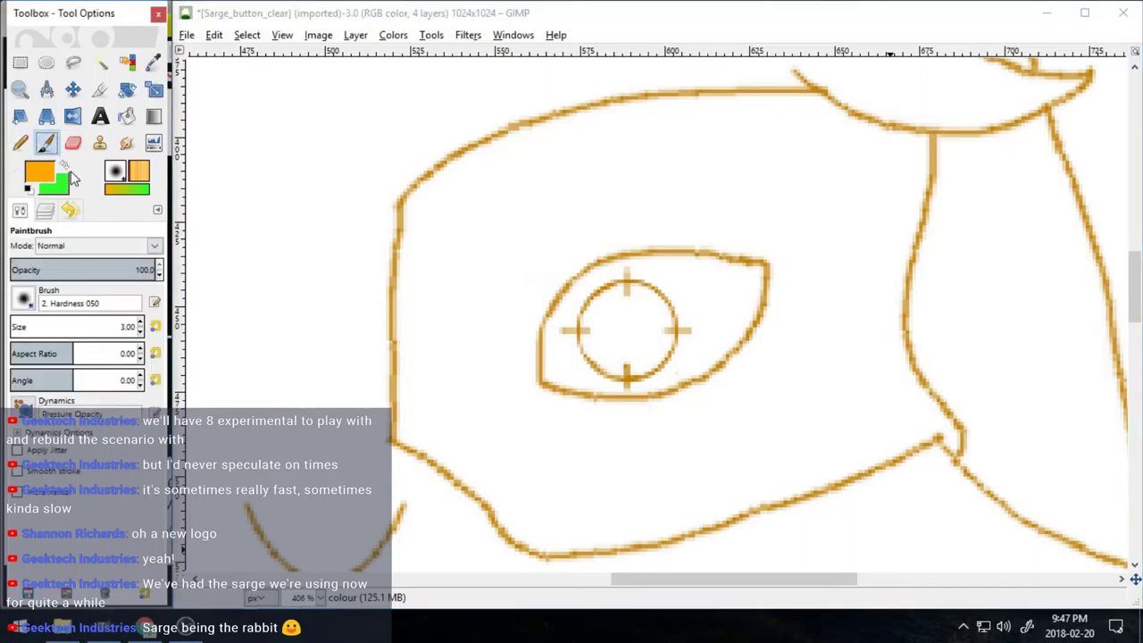
click(29, 189)
click(40, 178)
drag(421, 223, 474, 221)
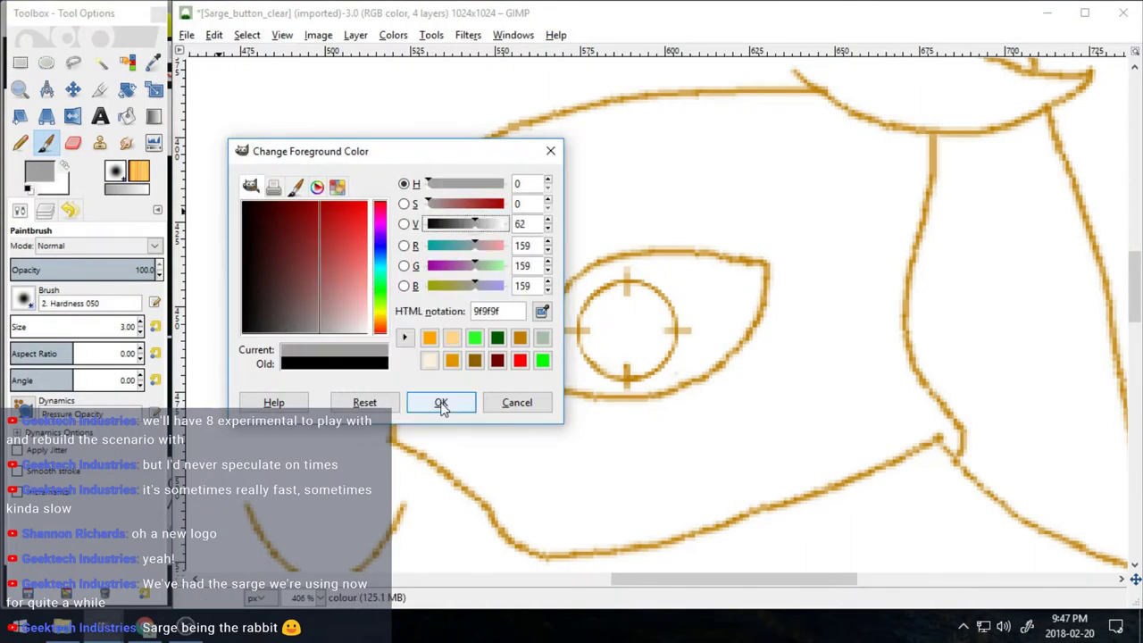
click(441, 403)
- Paint a closed grey border just inside the outline of the eye patch
mouse_move(558, 120)
mouse_down()
mouse_move(511, 134)
mouse_move(404, 207)
mouse_move(397, 424)
mouse_move(427, 461)
mouse_up()
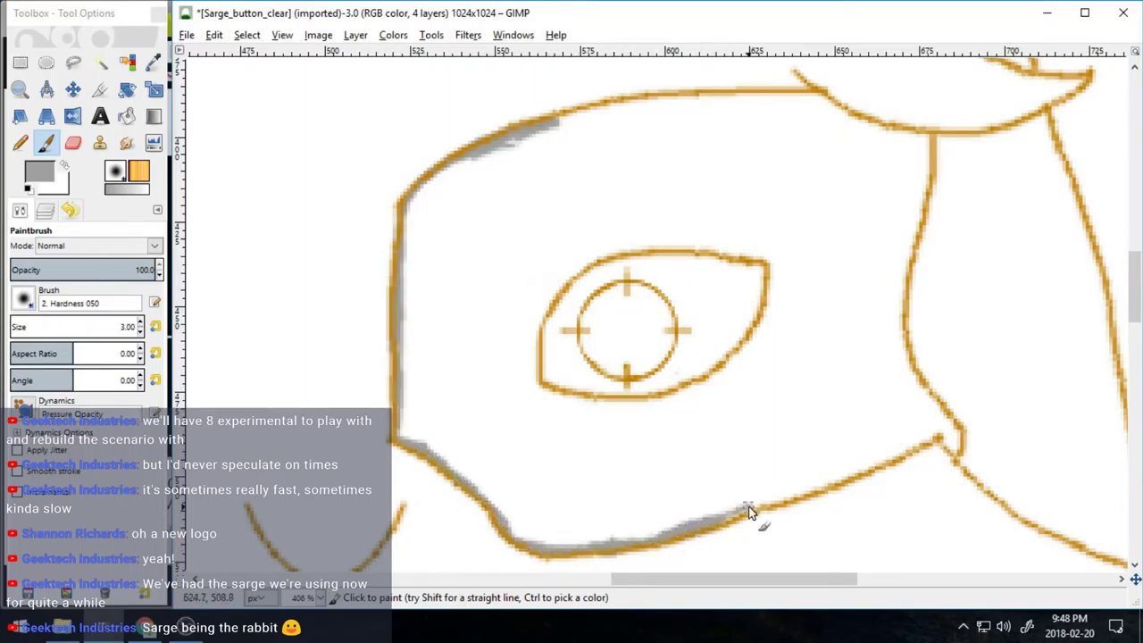
drag(806, 501, 902, 457)
drag(529, 130, 639, 107)
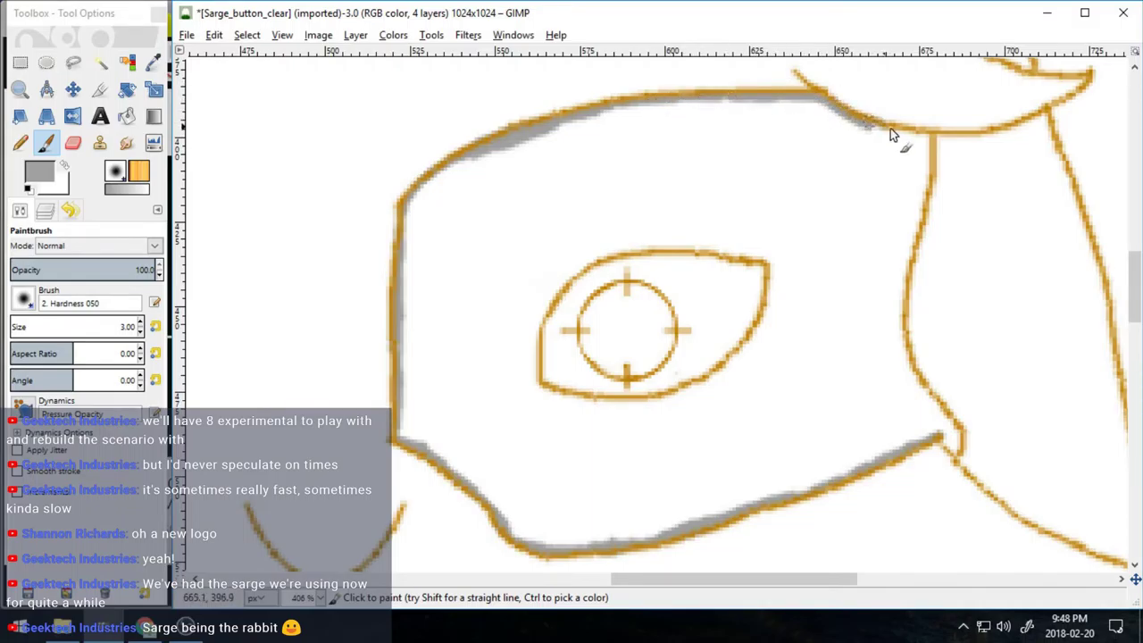
drag(925, 213, 908, 284)
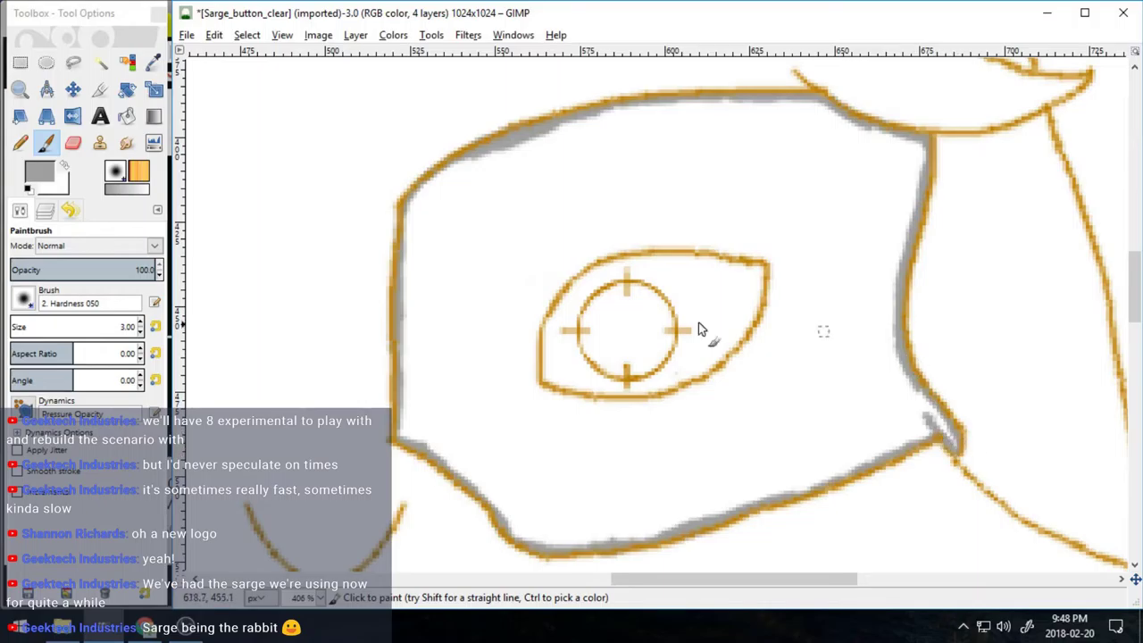
- Bucket-fill the eye patch with grey and brush over the white gaps left along its border
key(shift+b)
click(515, 156)
key(p)
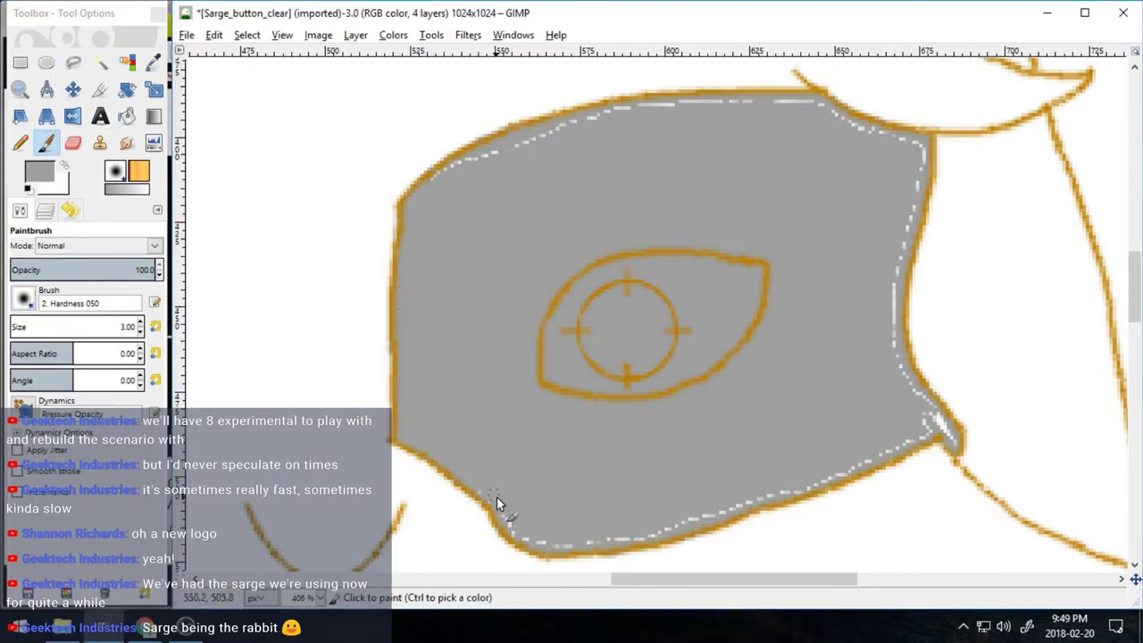
drag(617, 537, 657, 534)
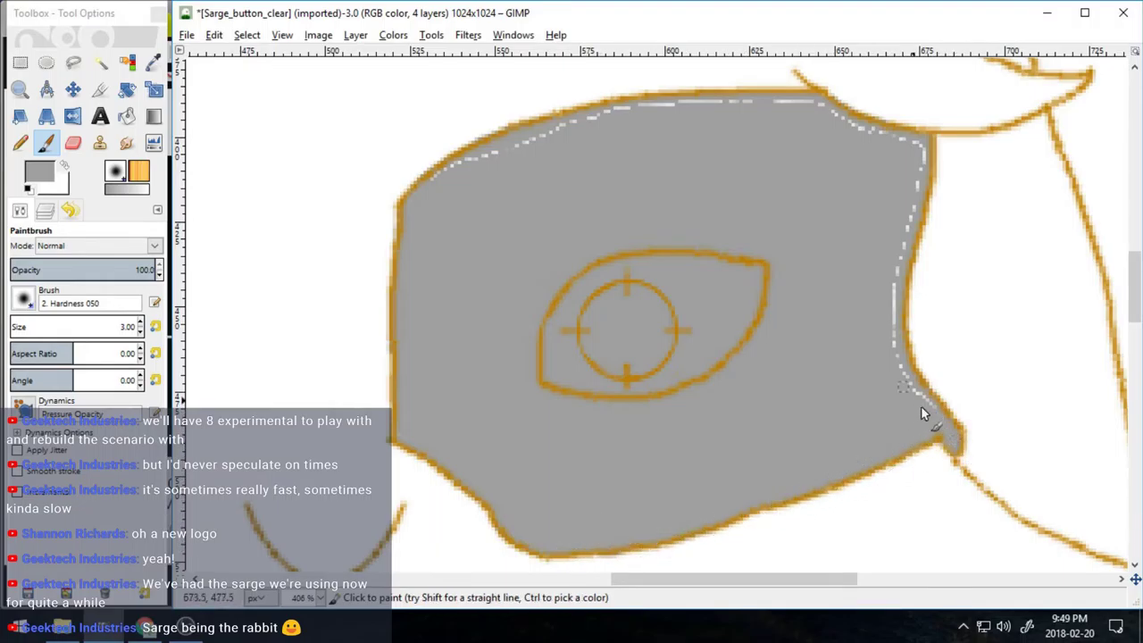
mouse_move(895, 140)
mouse_down()
mouse_move(905, 137)
mouse_move(809, 100)
mouse_up()
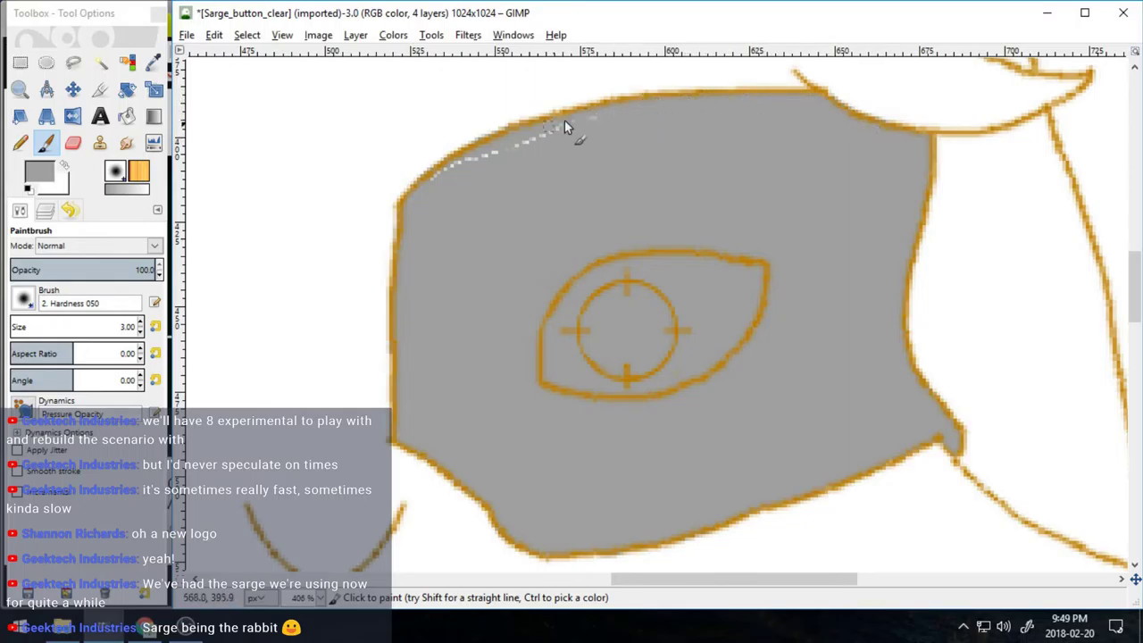
- Set the foreground colour to red and paint a border just inside the outline of the eye on the patch
key(z)
drag(524, 229, 786, 411)
click(52, 175)
click(543, 360)
click(46, 143)
mouse_move(514, 176)
mouse_down()
mouse_move(408, 273)
mouse_move(361, 442)
mouse_move(361, 496)
mouse_move(477, 526)
mouse_move(622, 536)
mouse_move(820, 465)
mouse_move(951, 323)
mouse_move(975, 174)
mouse_move(845, 158)
mouse_move(571, 174)
mouse_move(944, 194)
mouse_up()
- Bucket-fill the patch's eye with red and brush over the leftover grey inside its outline
key(shift+b)
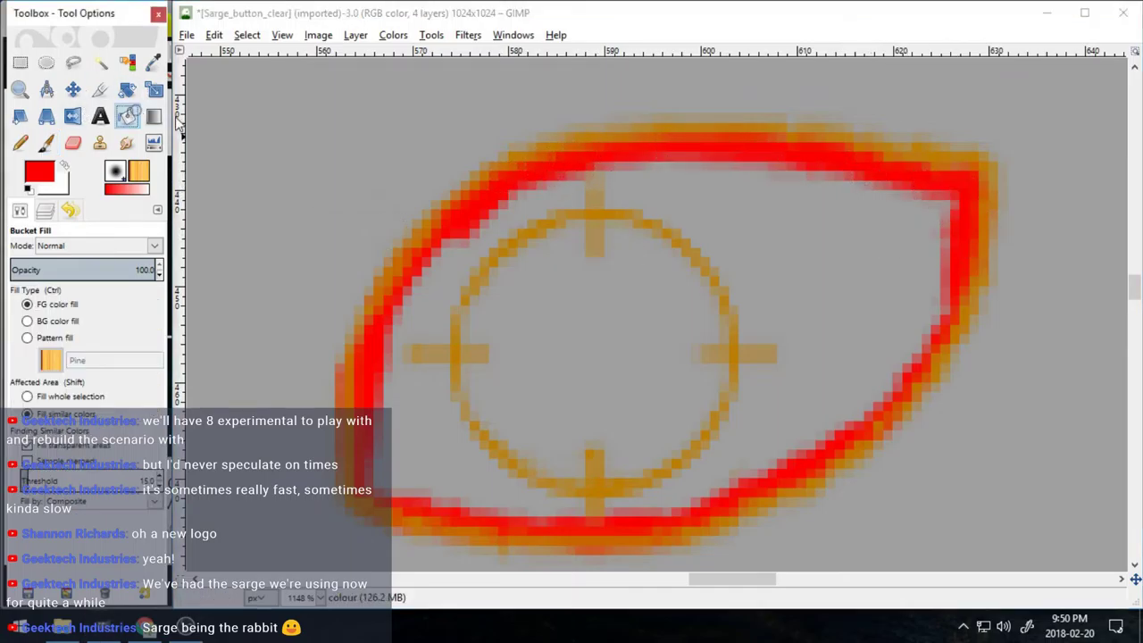
click(920, 234)
key(p)
mouse_move(382, 507)
mouse_down()
mouse_move(671, 505)
mouse_move(840, 416)
mouse_move(946, 217)
mouse_move(713, 164)
mouse_move(505, 201)
mouse_up()
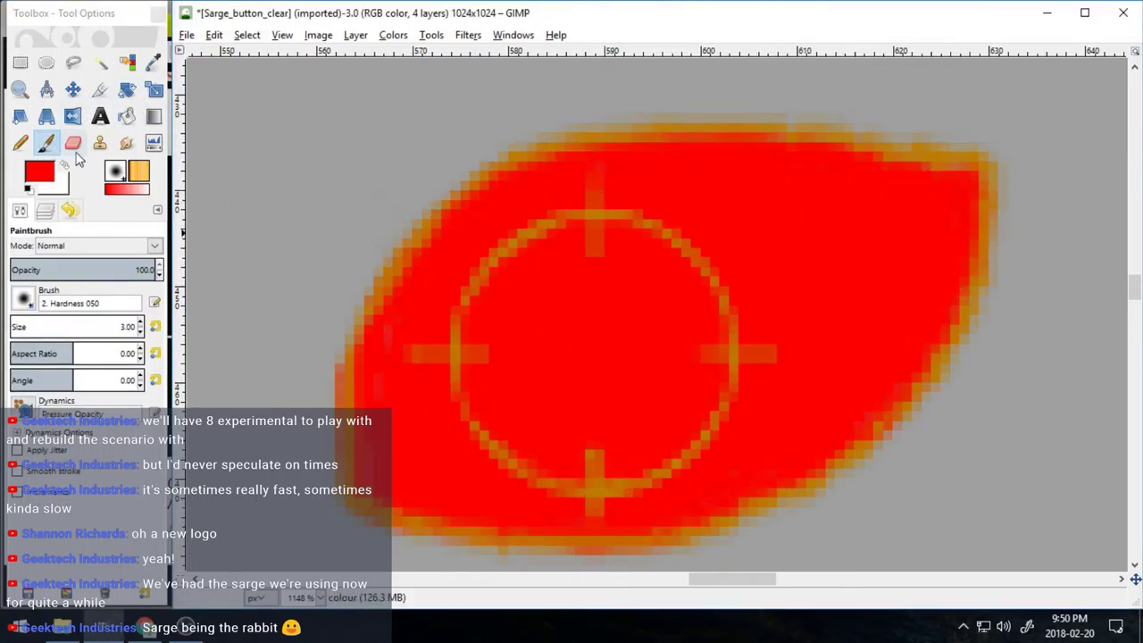
- Set the foreground colour back to grey and clean up the red spill around the outside of the eye's outline
click(39, 172)
click(438, 401)
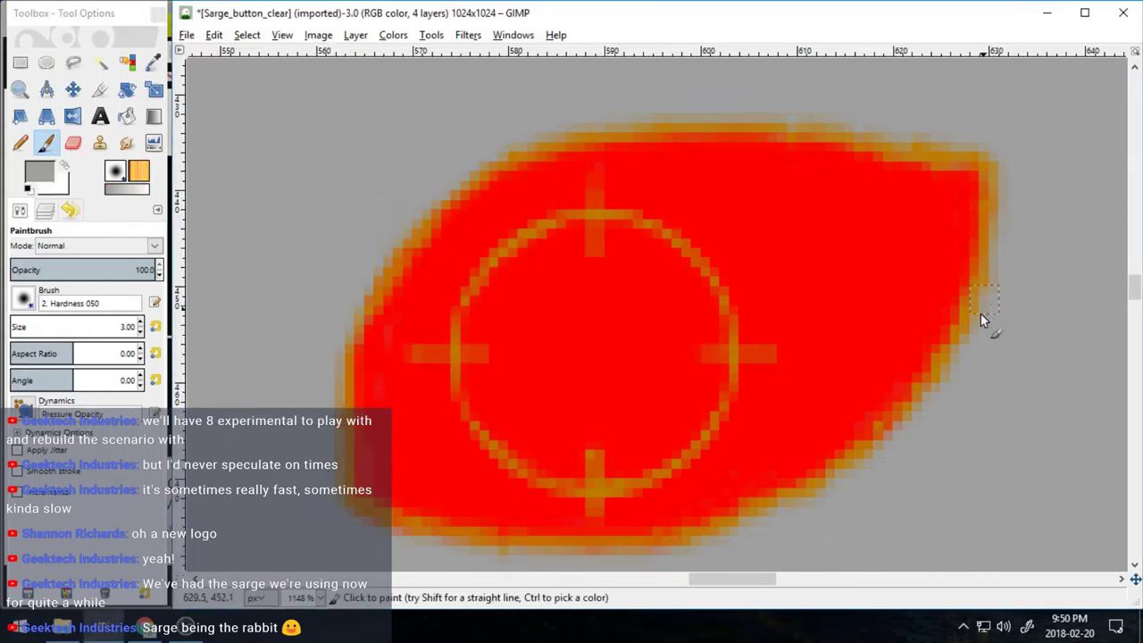
drag(733, 581, 675, 586)
drag(1134, 291, 1133, 270)
drag(652, 580, 749, 566)
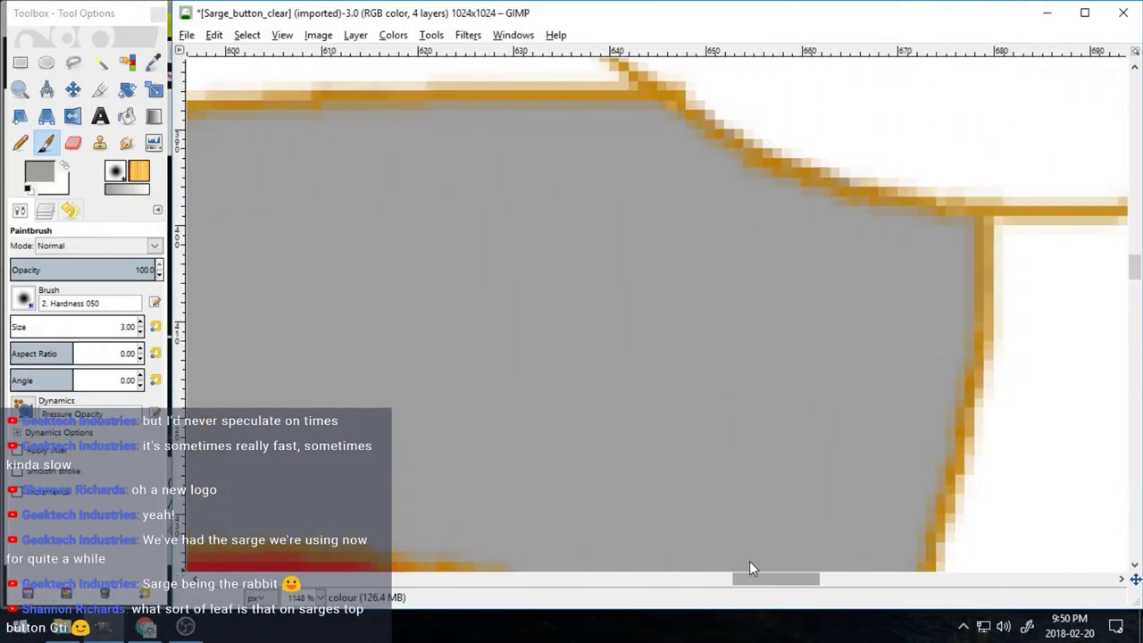
- Swap the foreground and background colours to paint with white around the lower tip of the right ear
key(x)
drag(1134, 273, 1133, 313)
drag(776, 580, 844, 590)
drag(1132, 310, 1133, 370)
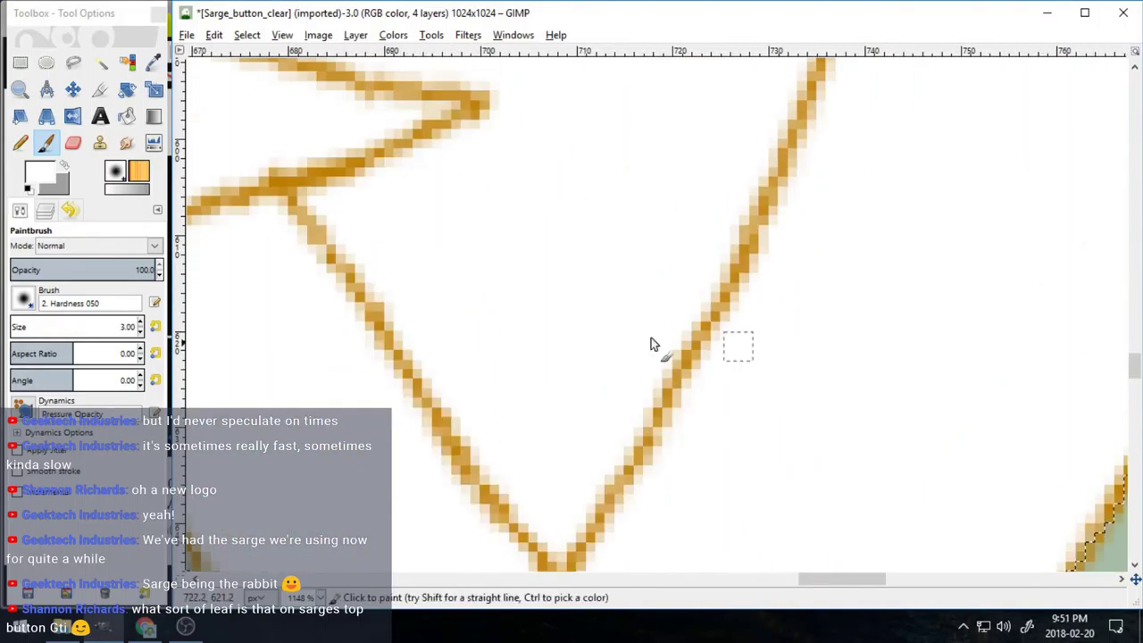